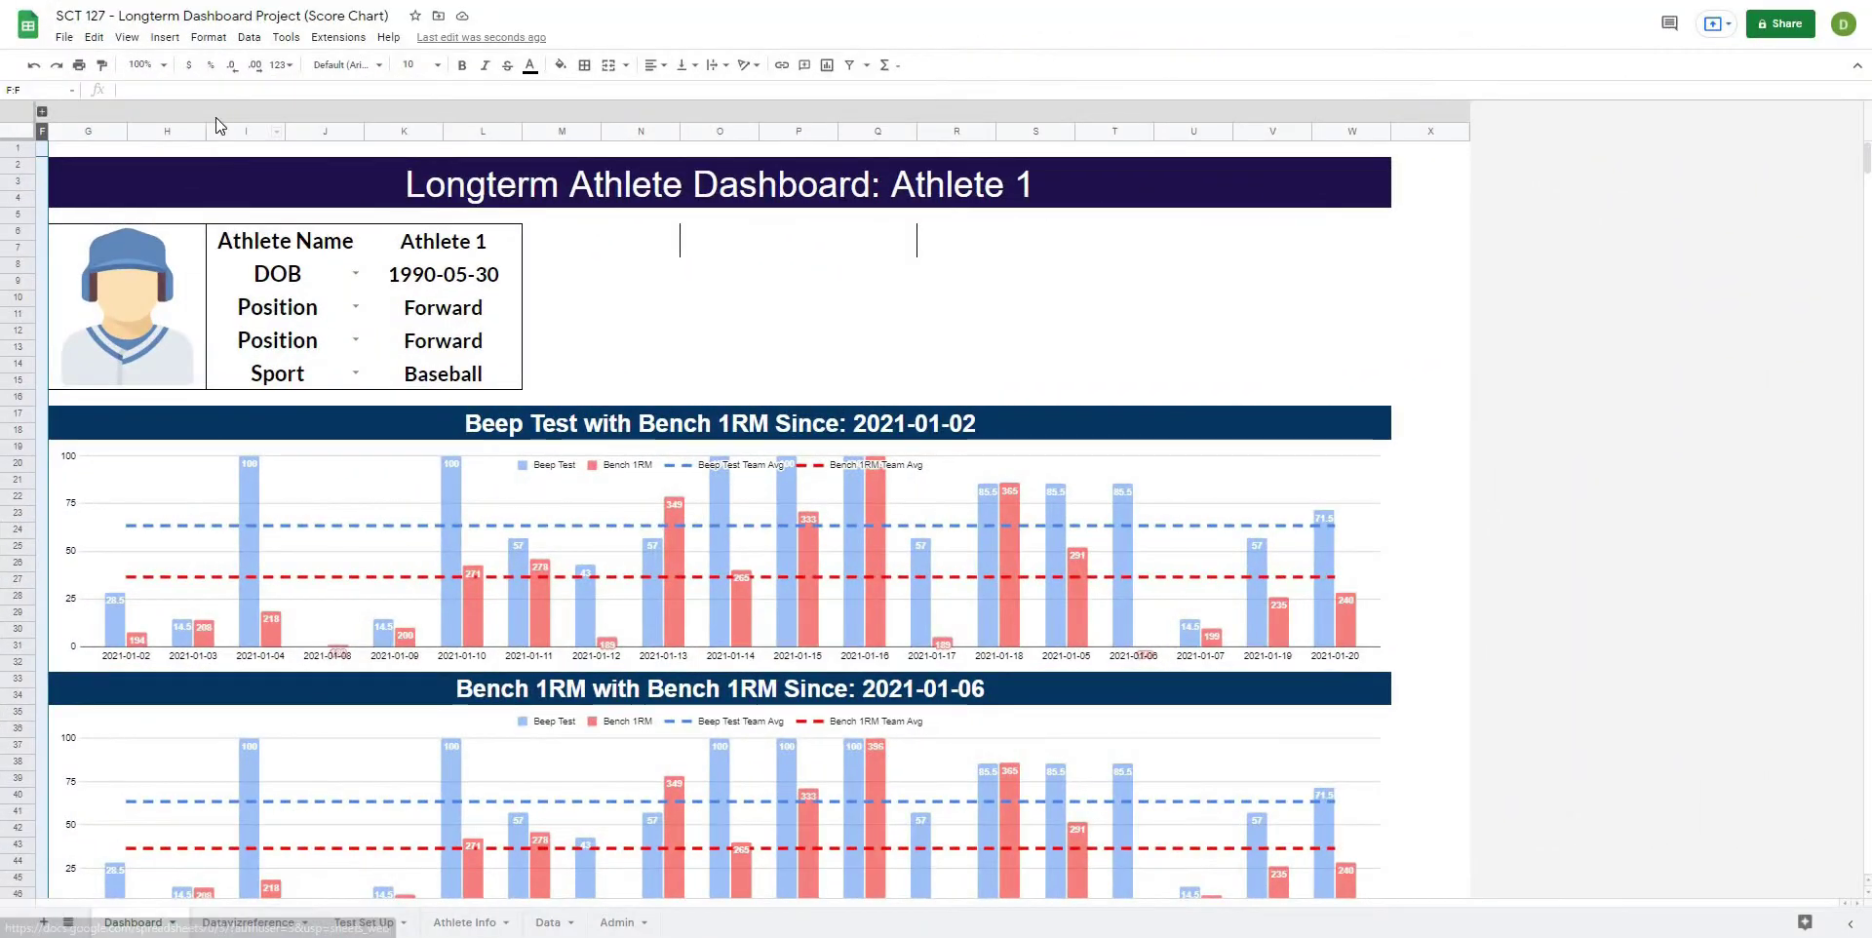
# Step: Expand the collapsed filter columns beside the dashboard and set Metric 2 of Longterm Chart 3 to Bench 1RM
pyautogui.click(433, 150)
pyautogui.scroll(-3, 239, 261)
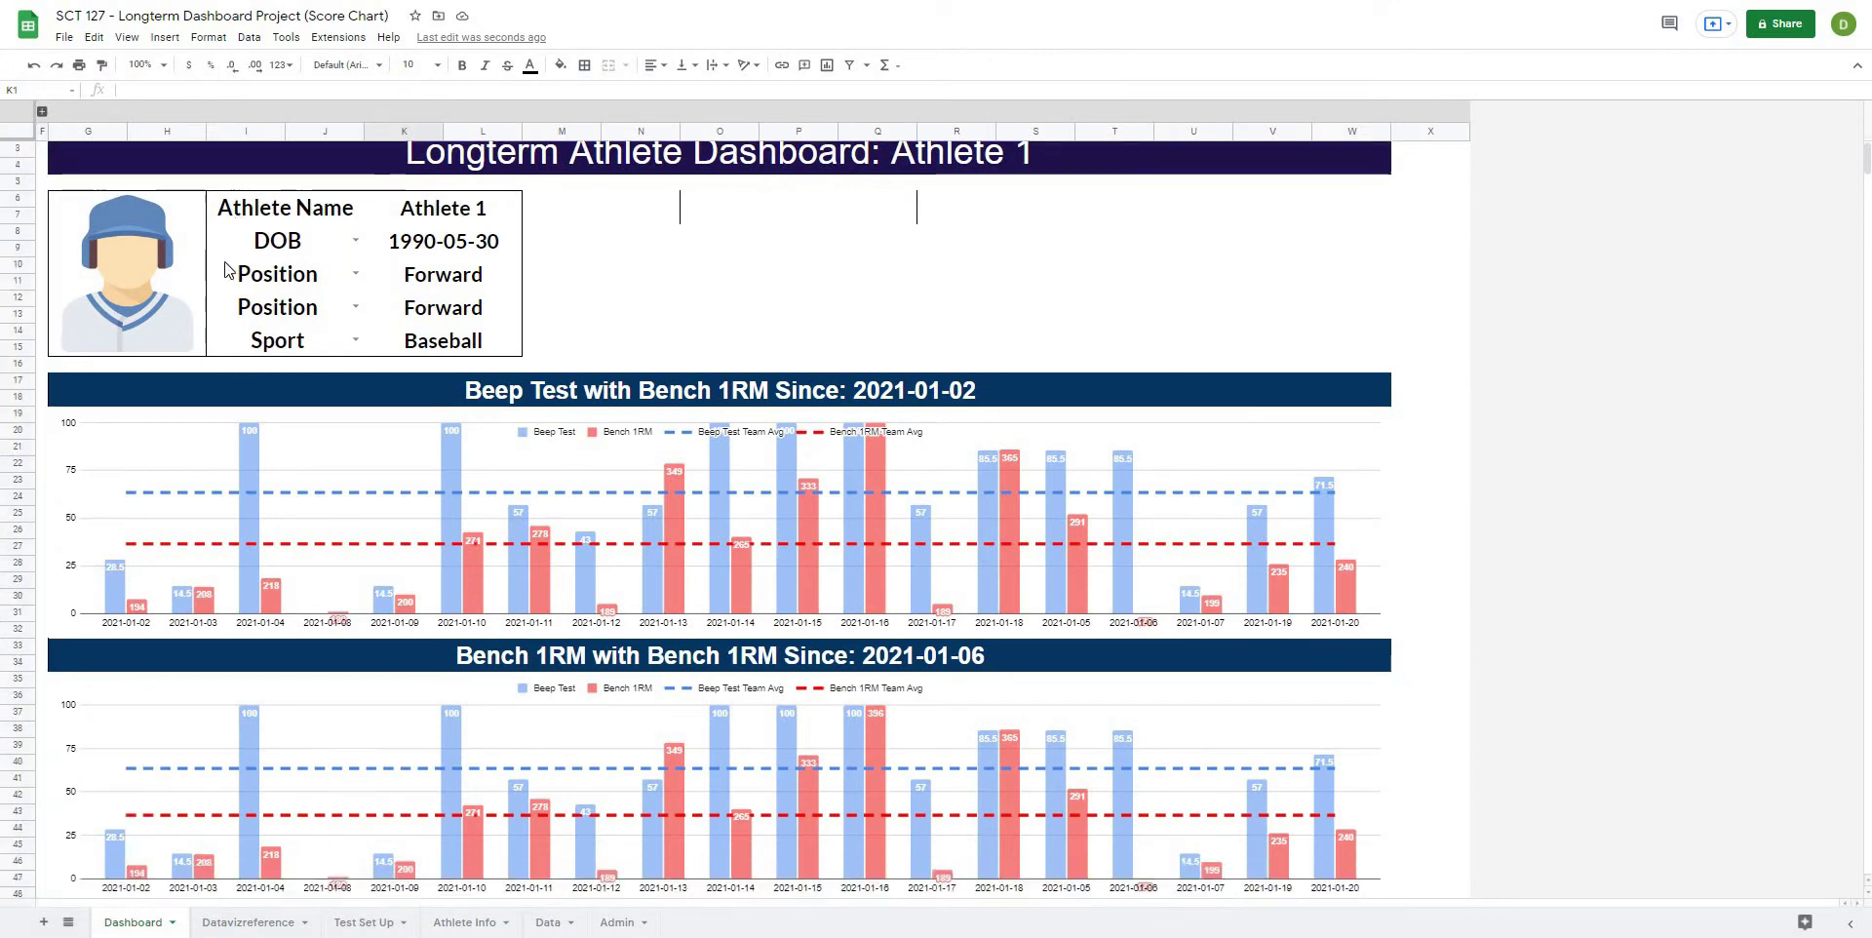
pyautogui.scroll(-3, 197, 274)
pyautogui.scroll(1, 198, 274)
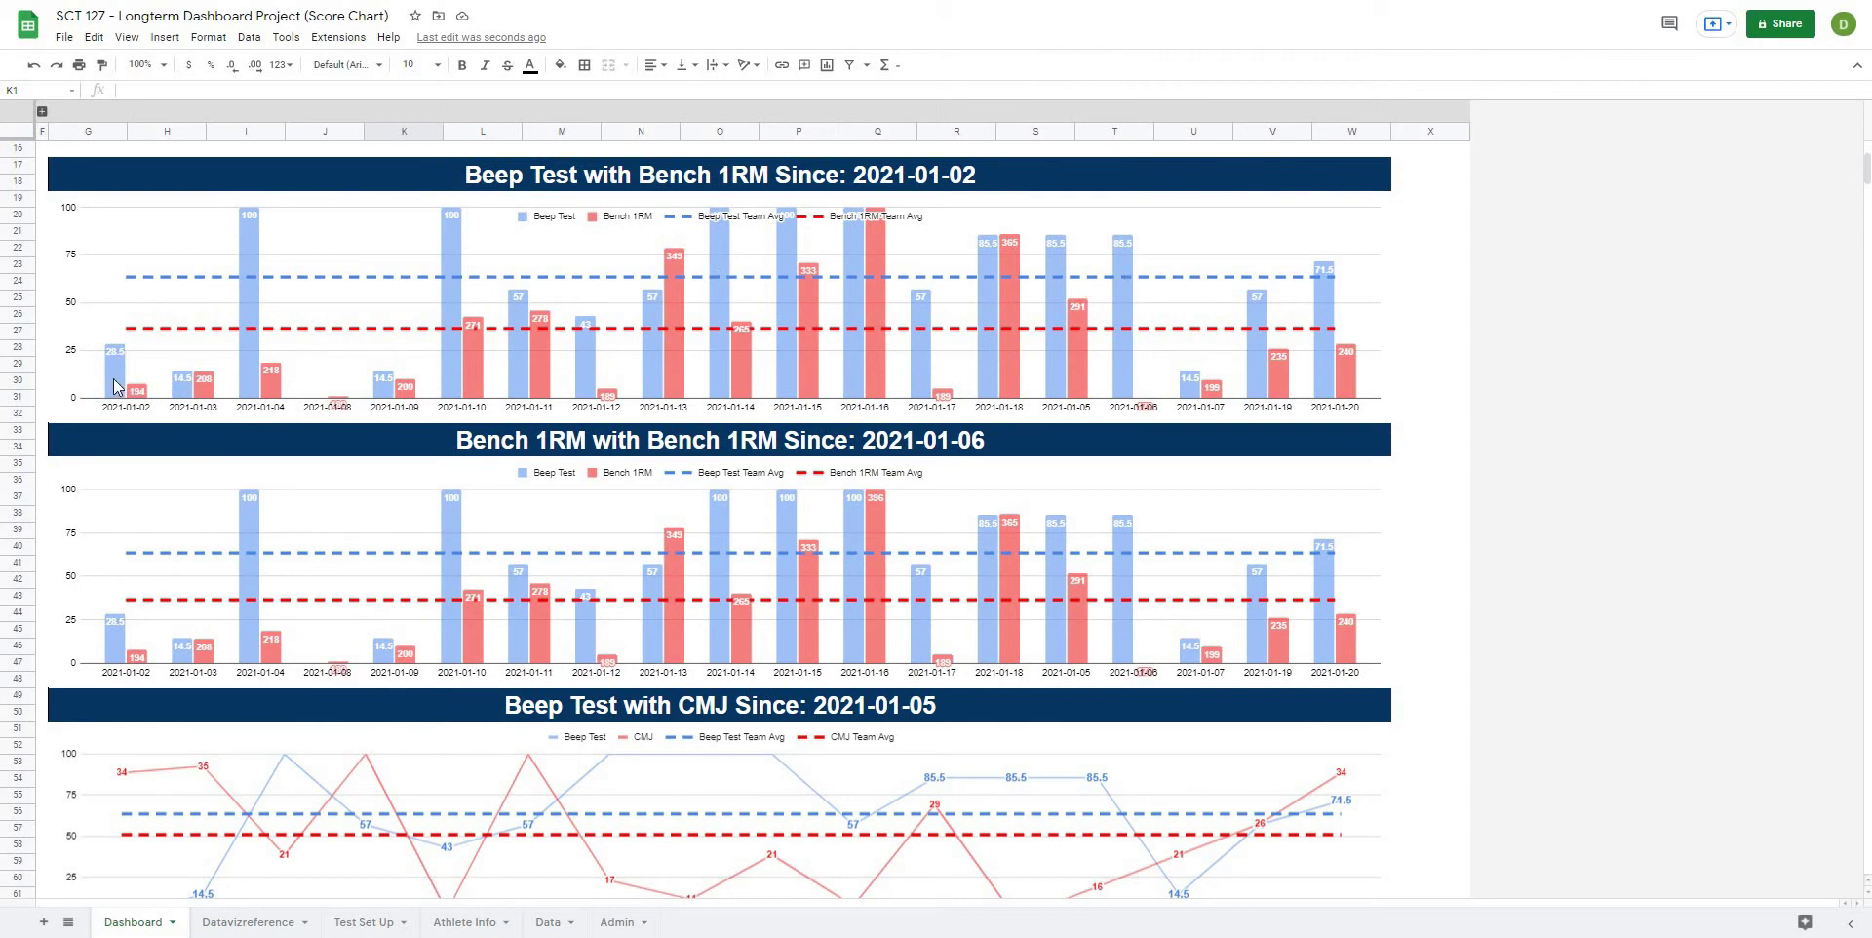
pyautogui.scroll(-3, 112, 388)
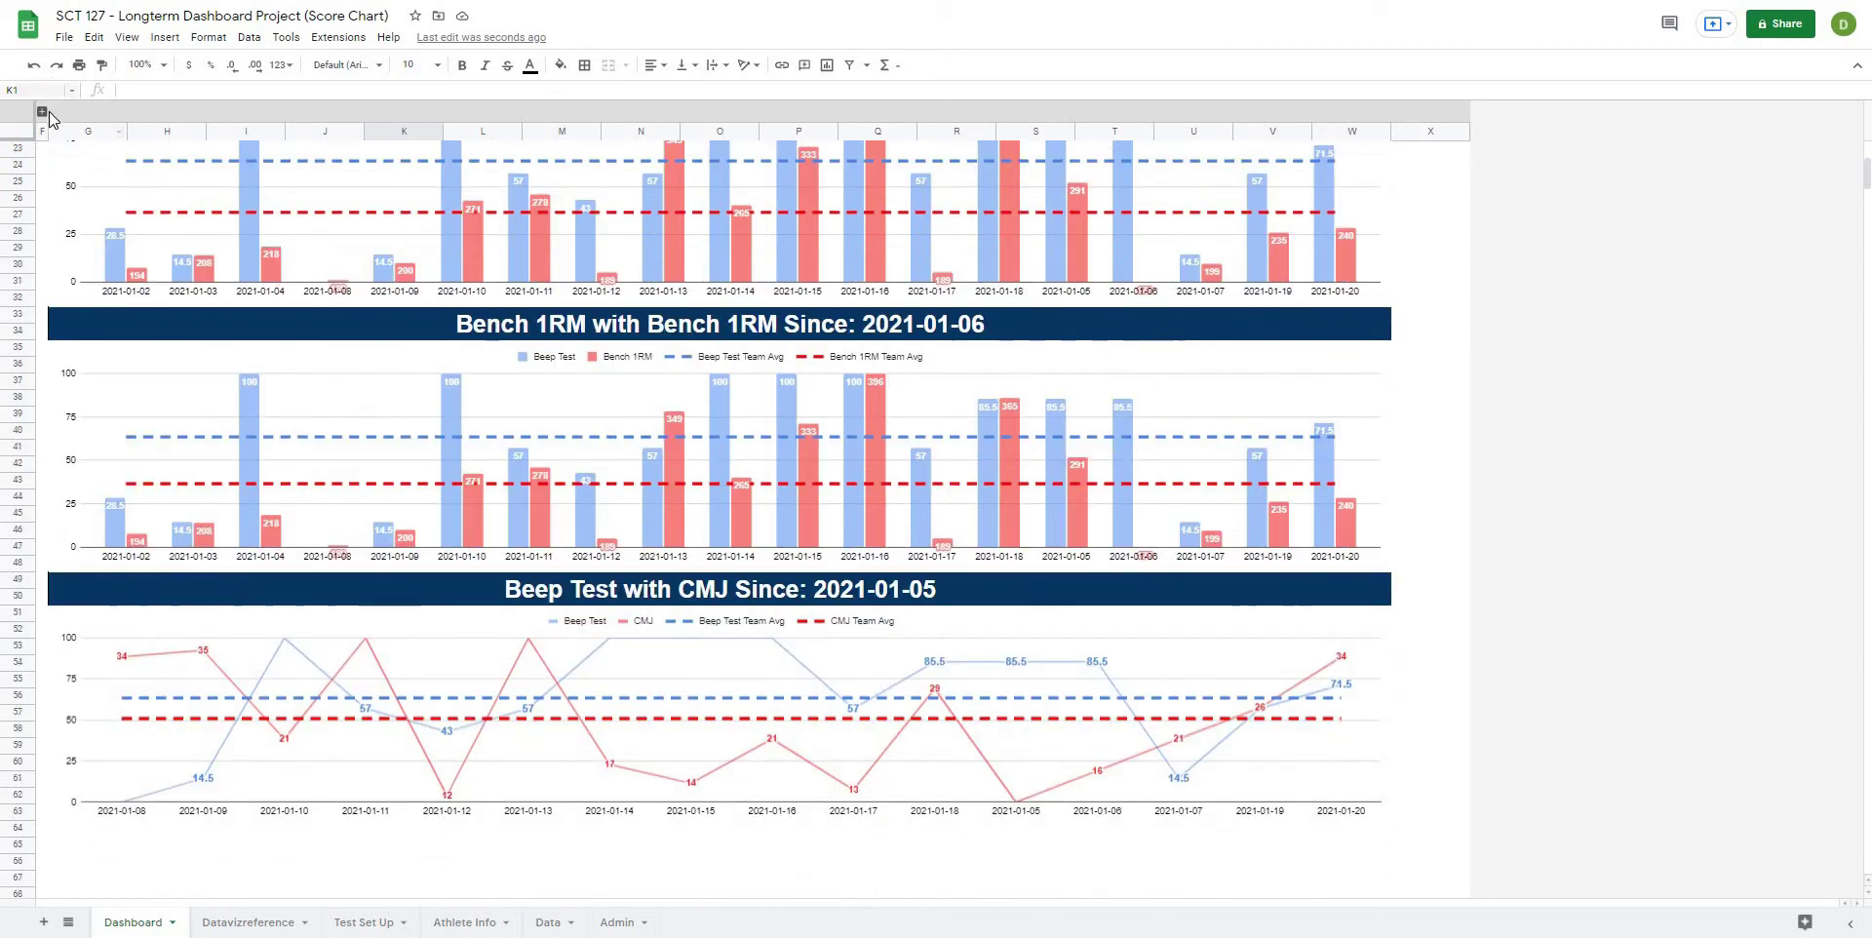
pyautogui.click(42, 111)
pyautogui.scroll(-5, 254, 390)
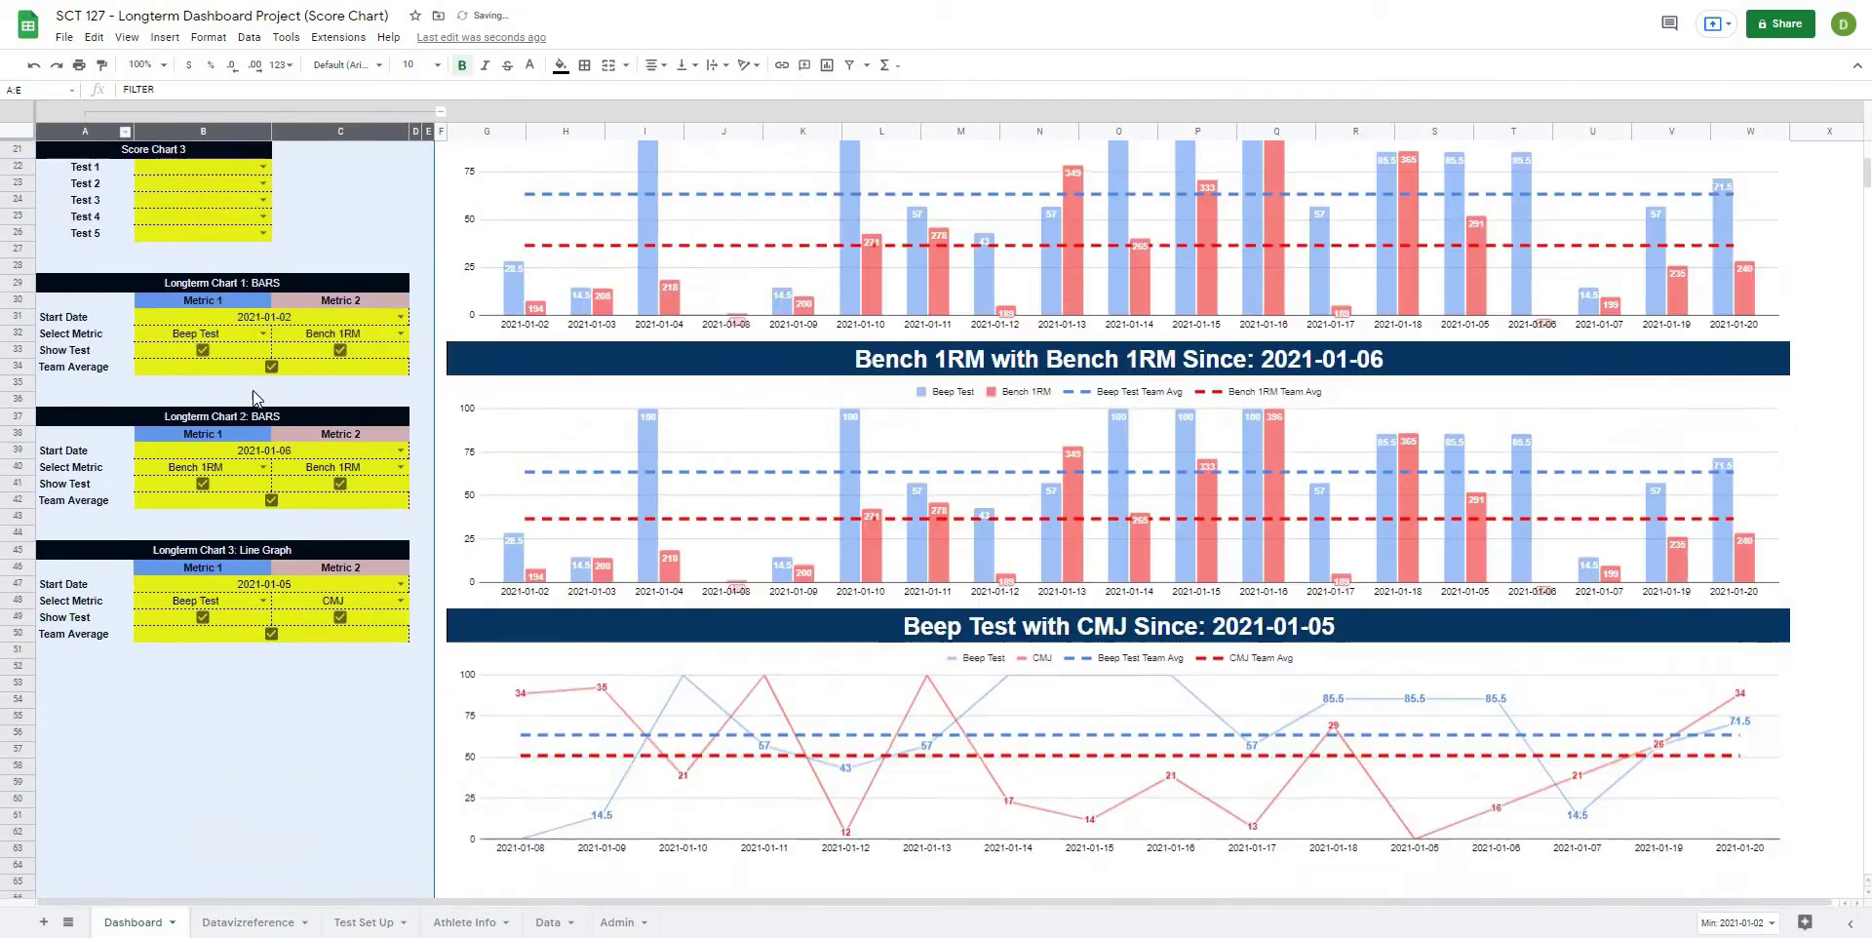
pyautogui.click(399, 569)
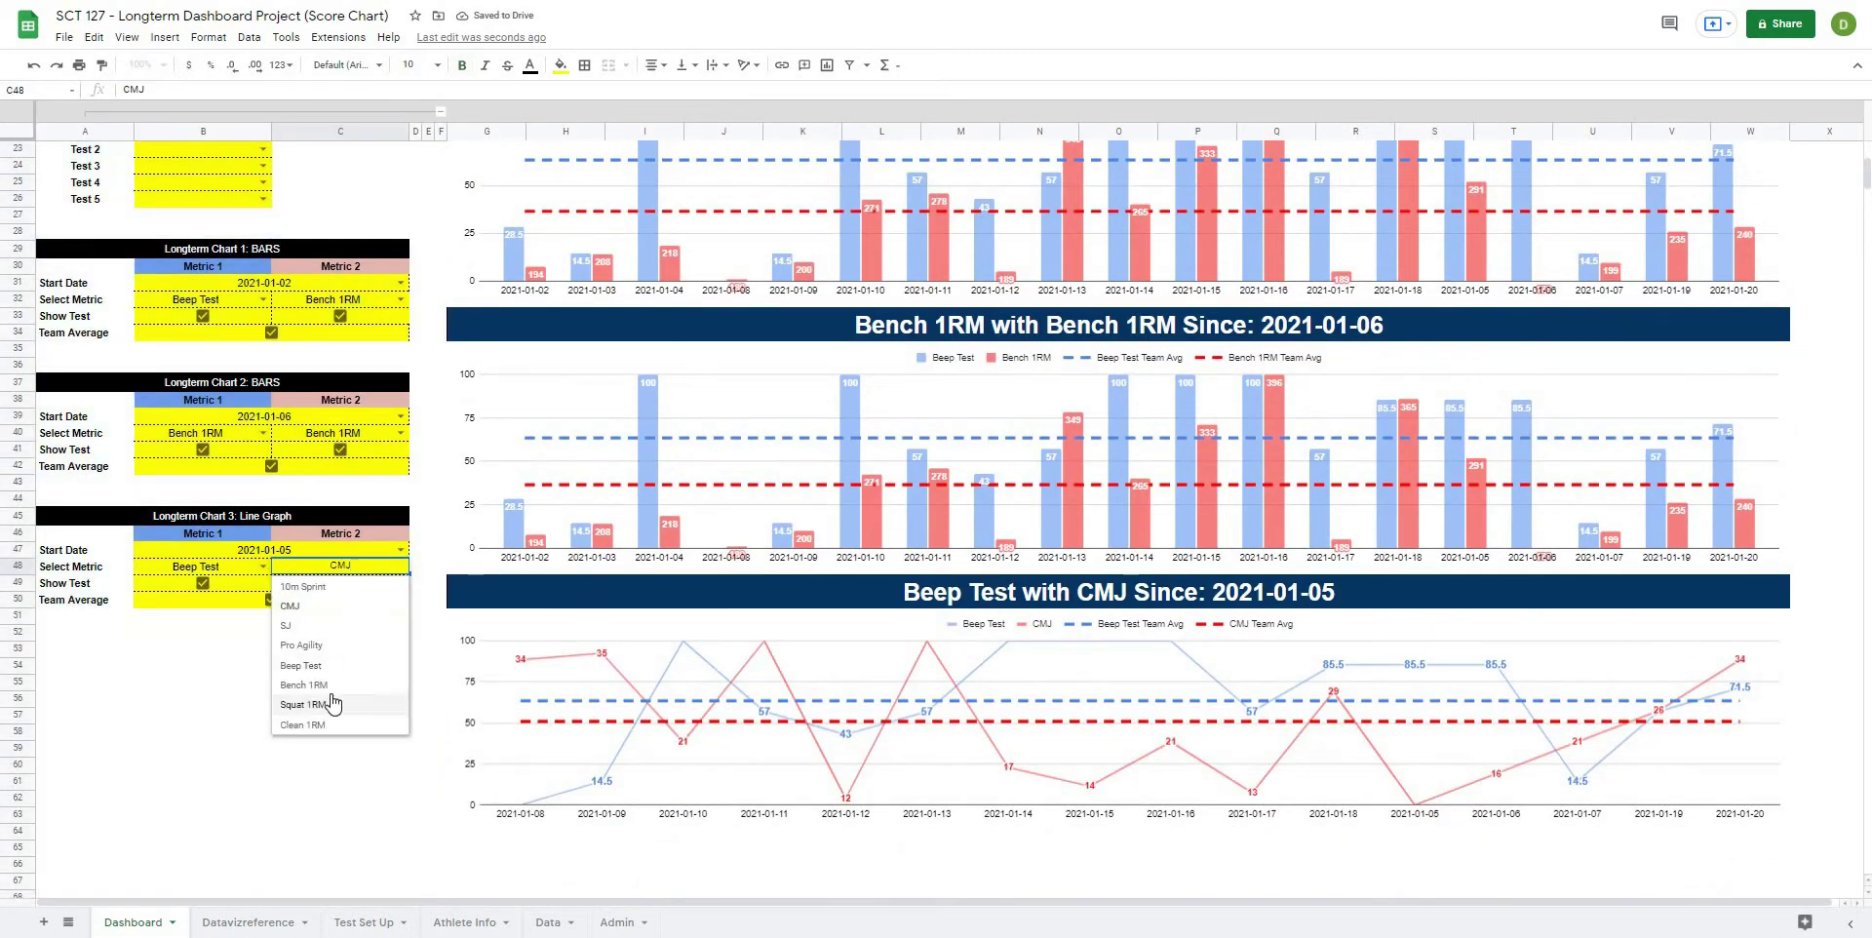
pyautogui.click(328, 696)
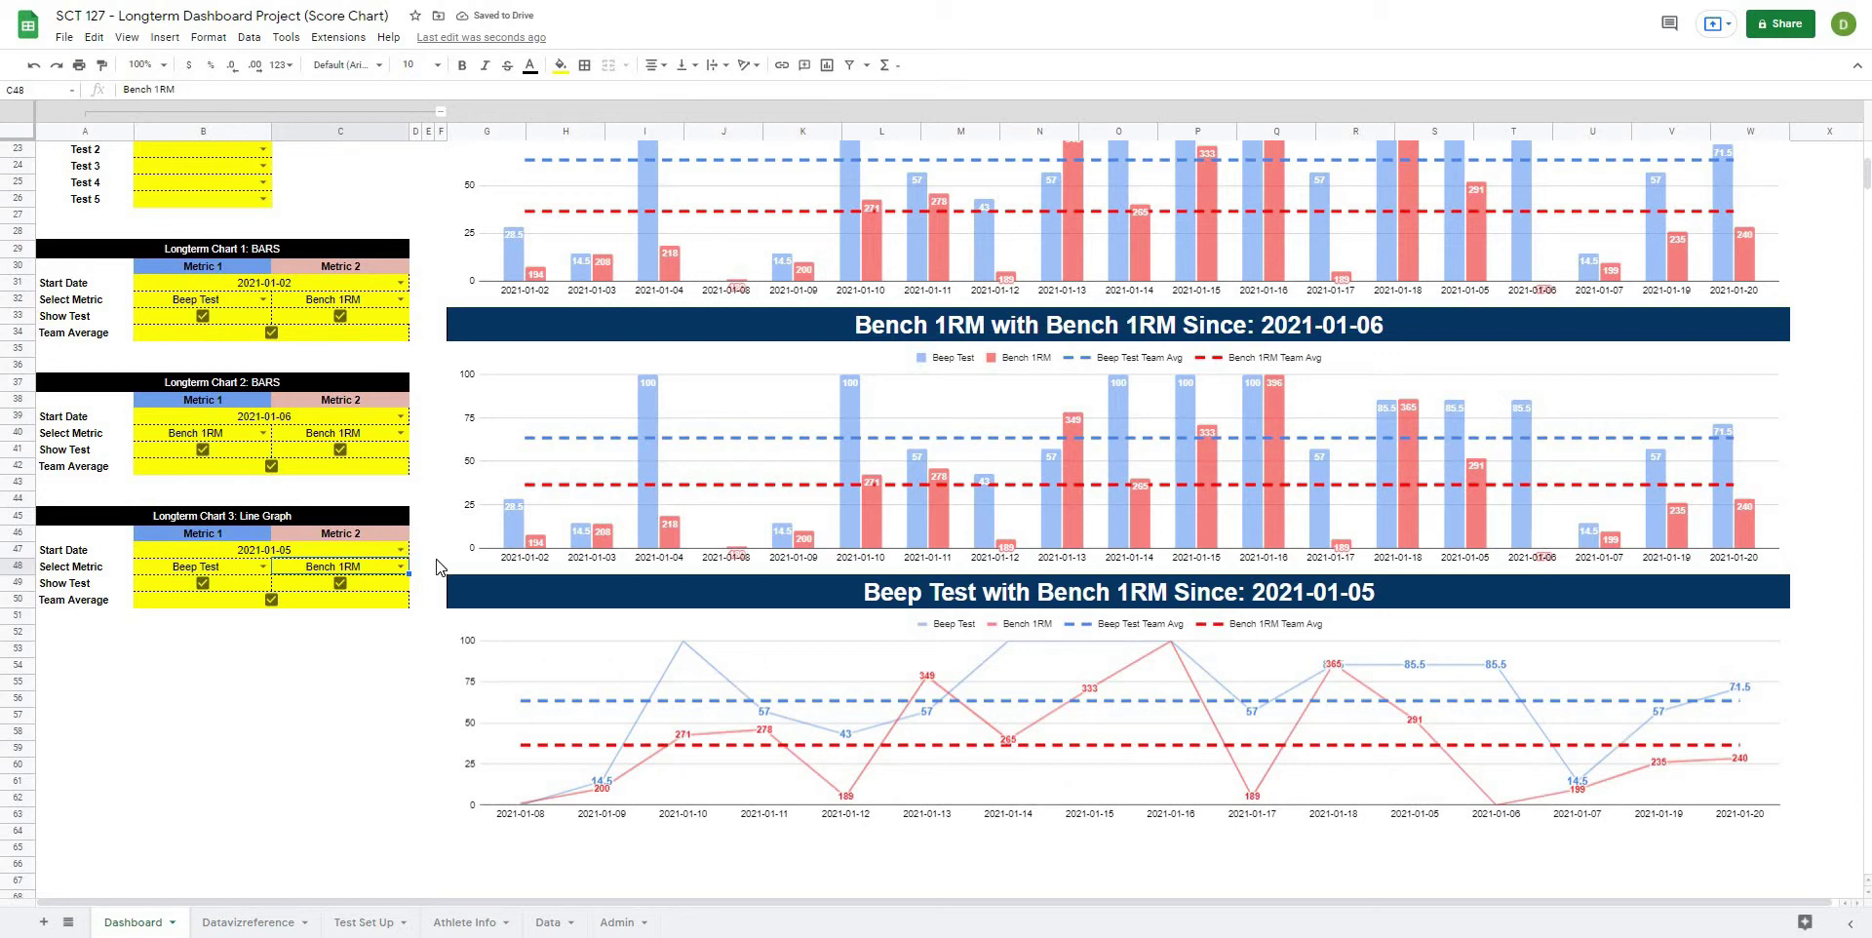
# Step: In the Score Chart 1 filter, set Test 1 to CMJ and Test 2 to SJ
pyautogui.scroll(8, 436, 565)
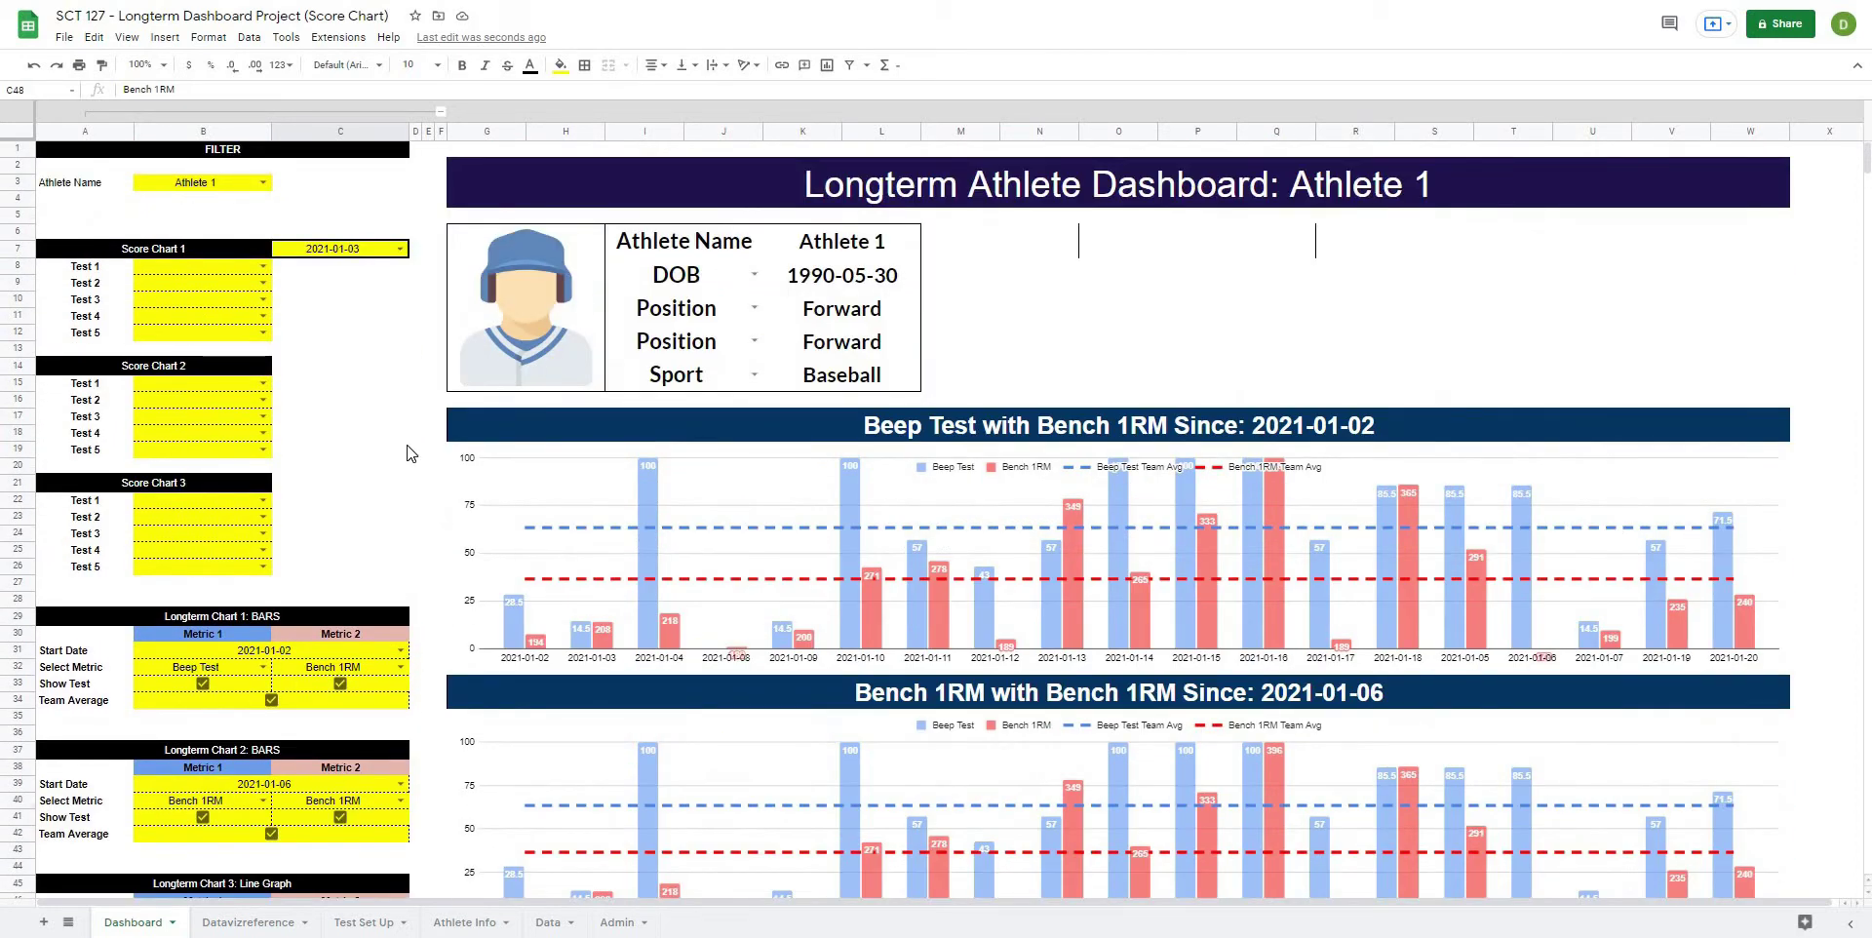
pyautogui.click(388, 416)
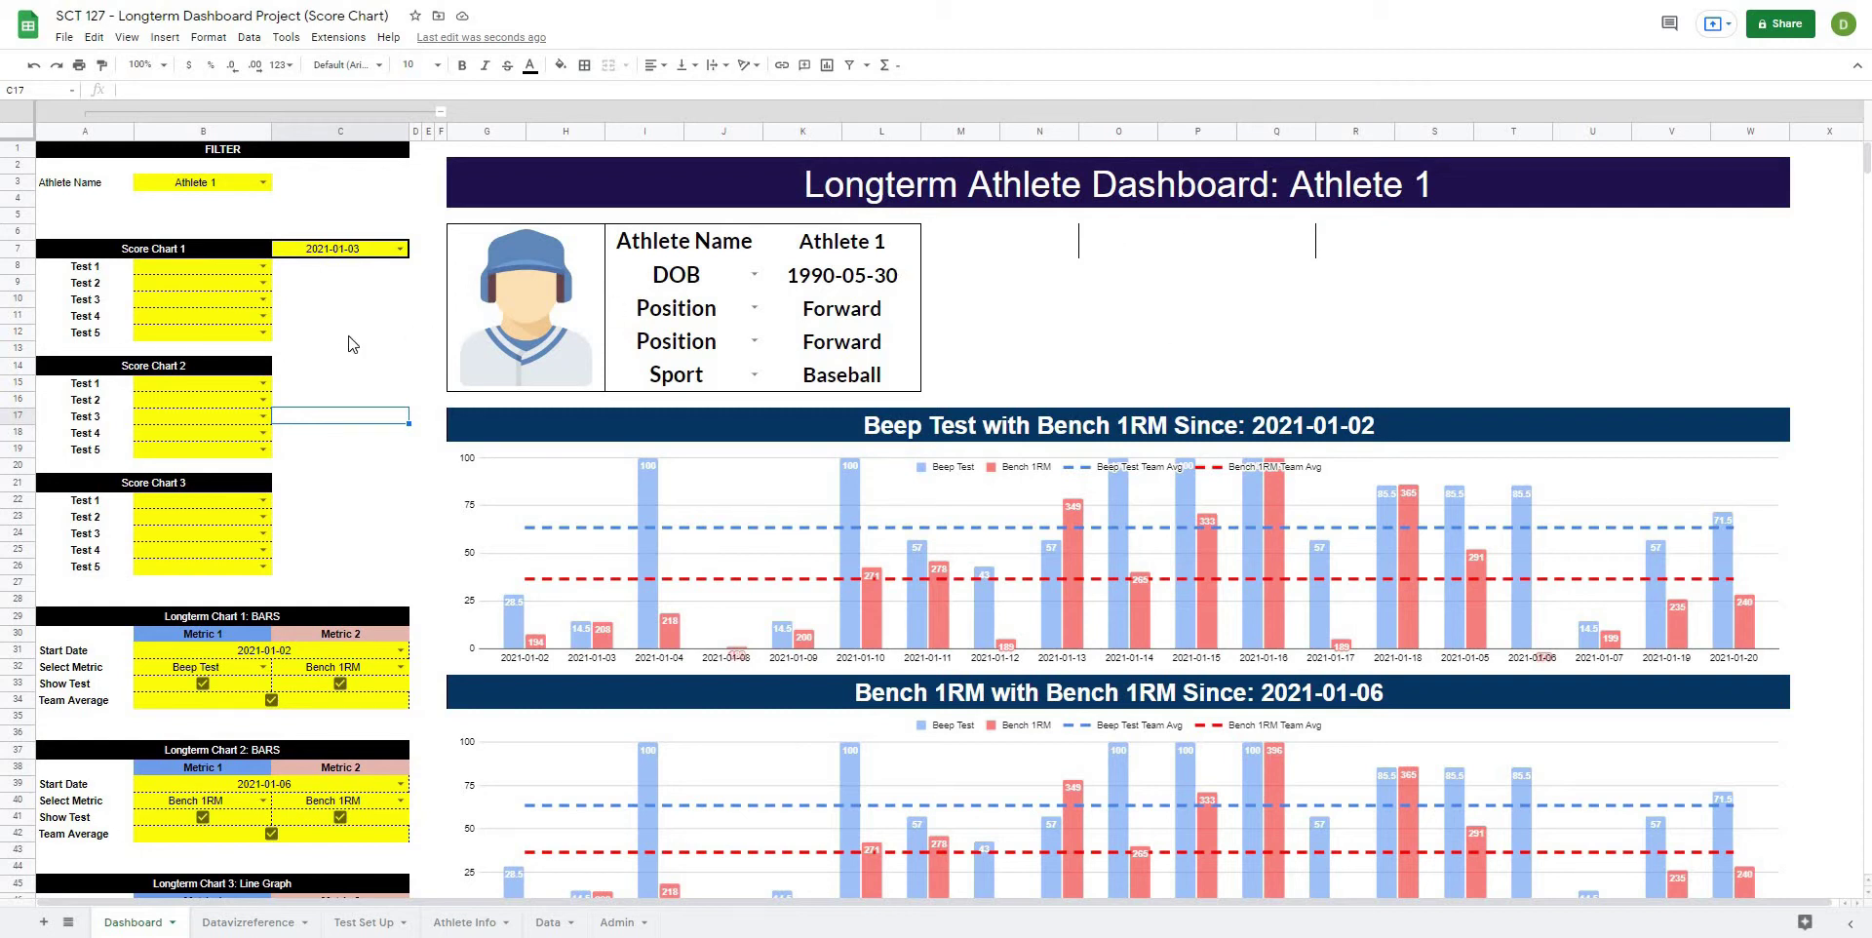
pyautogui.click(263, 266)
pyautogui.click(195, 306)
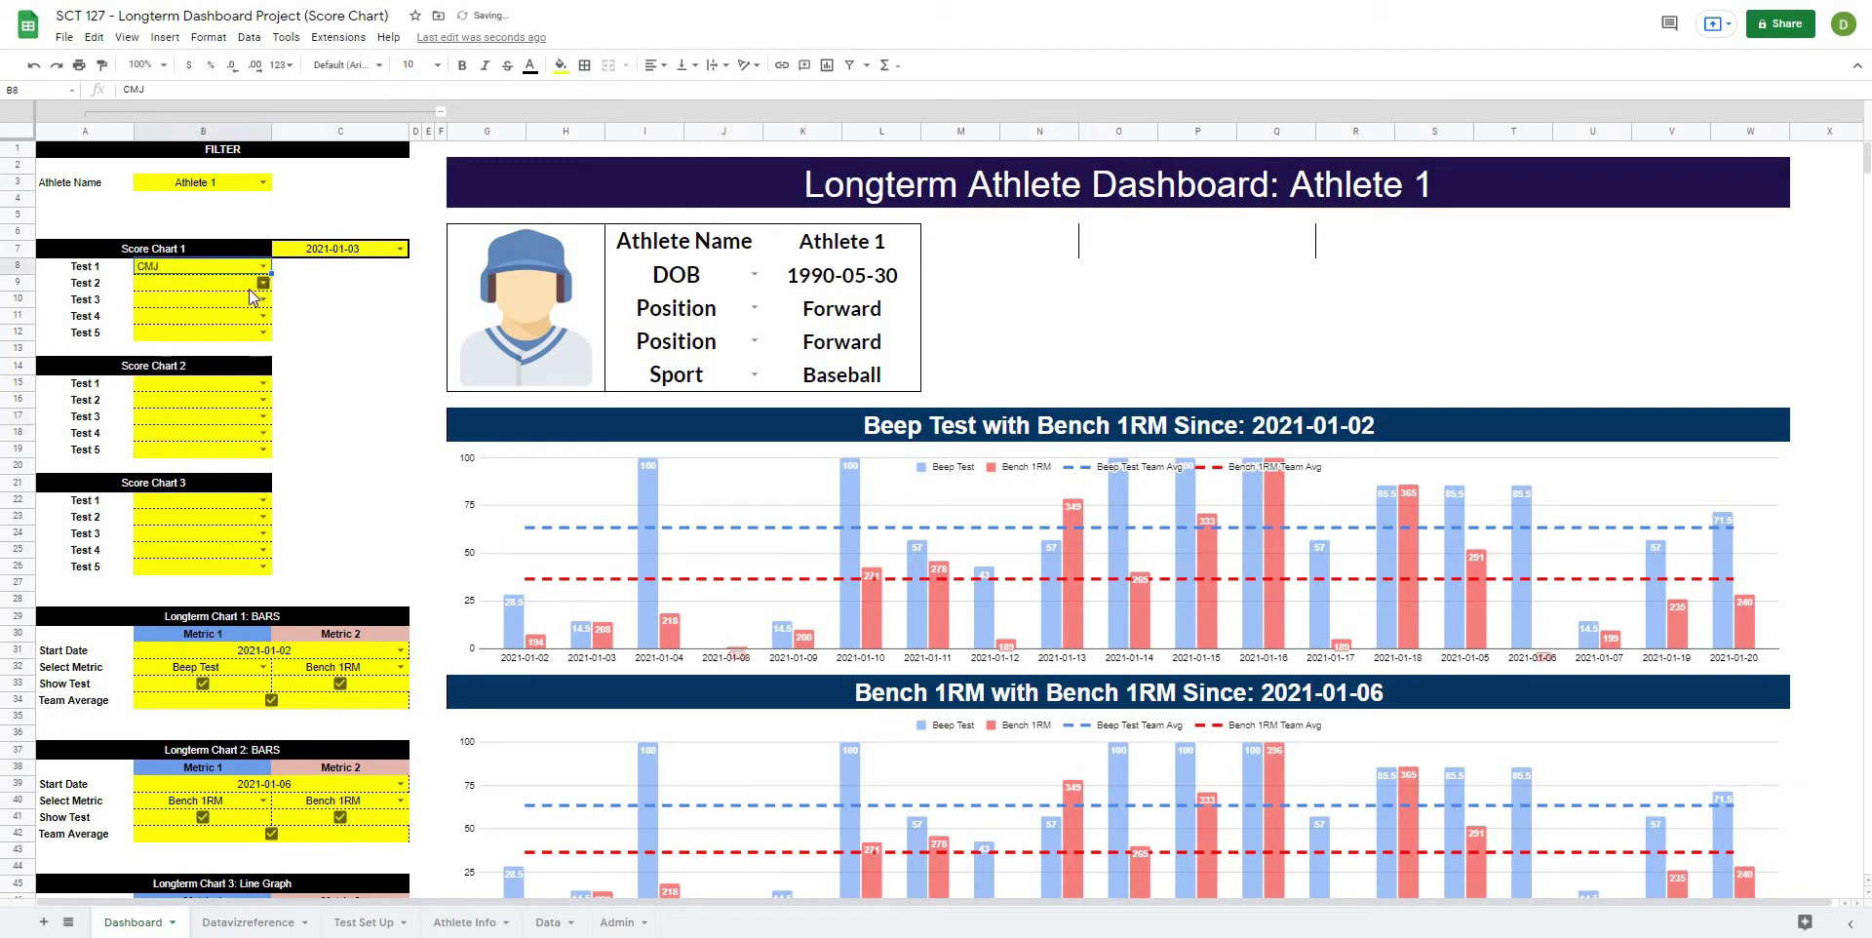
pyautogui.click(261, 283)
pyautogui.click(205, 342)
pyautogui.click(357, 320)
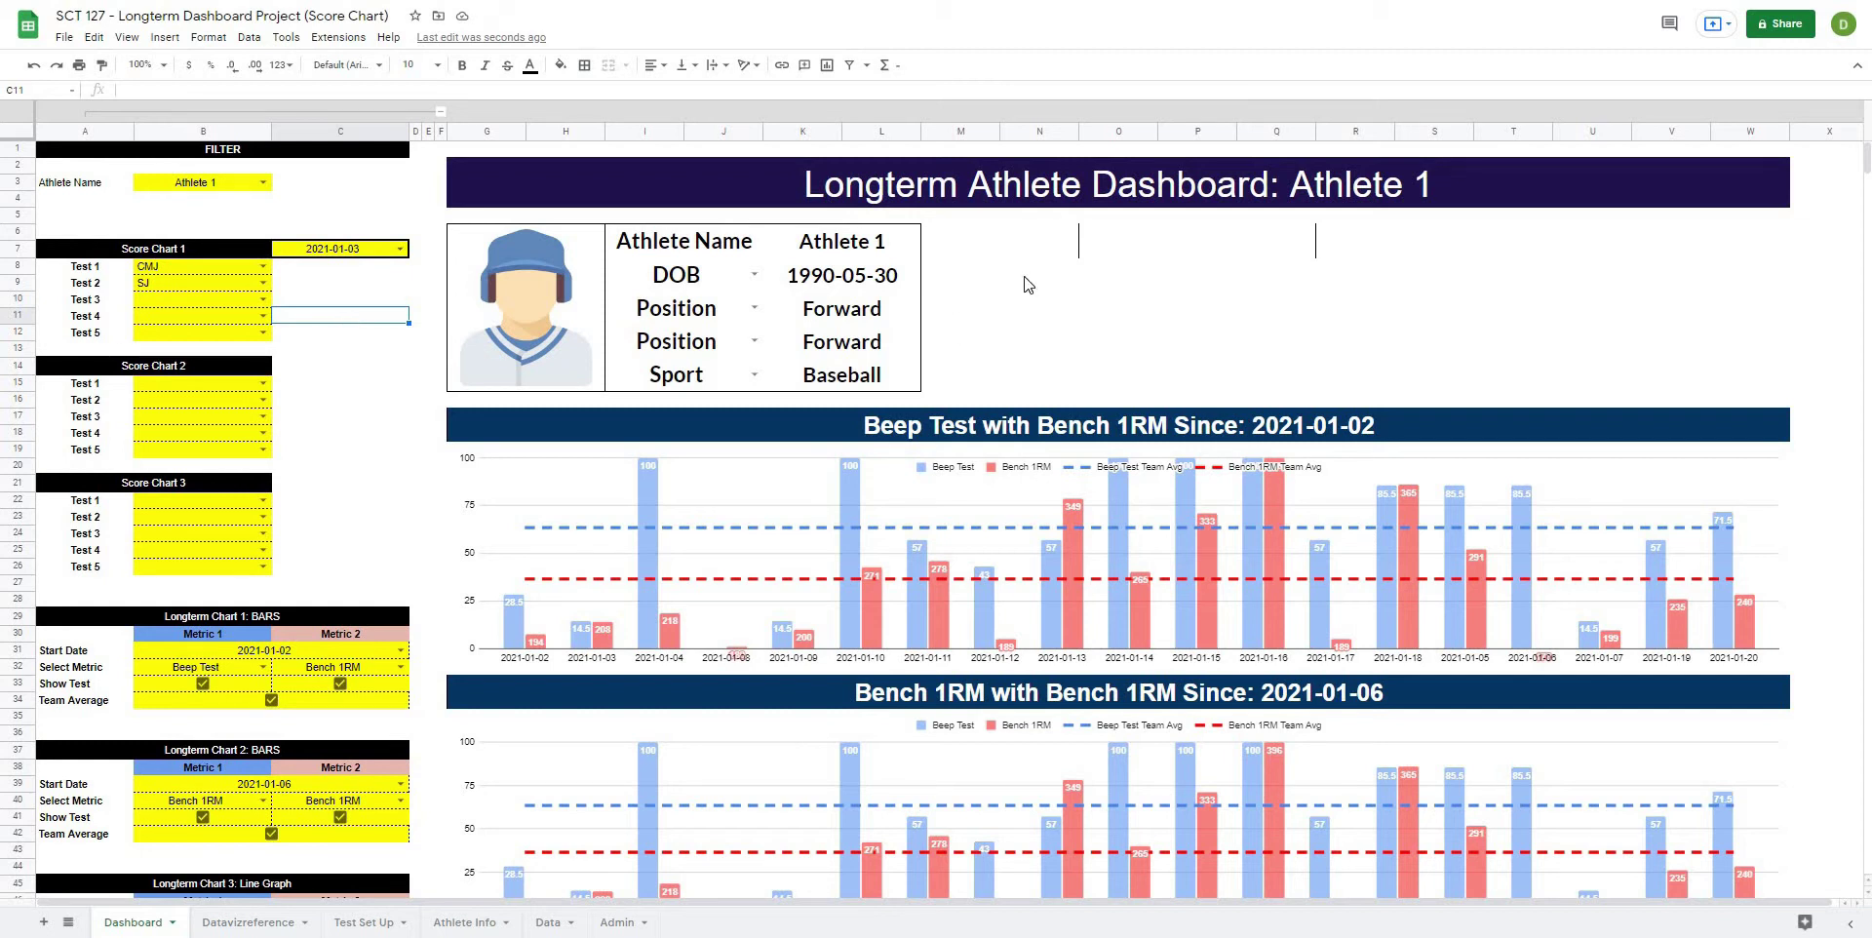
# Step: Merge cells O6:Q7 beside the athlete profile into one header cell and give it an outer border
pyautogui.click(1114, 300)
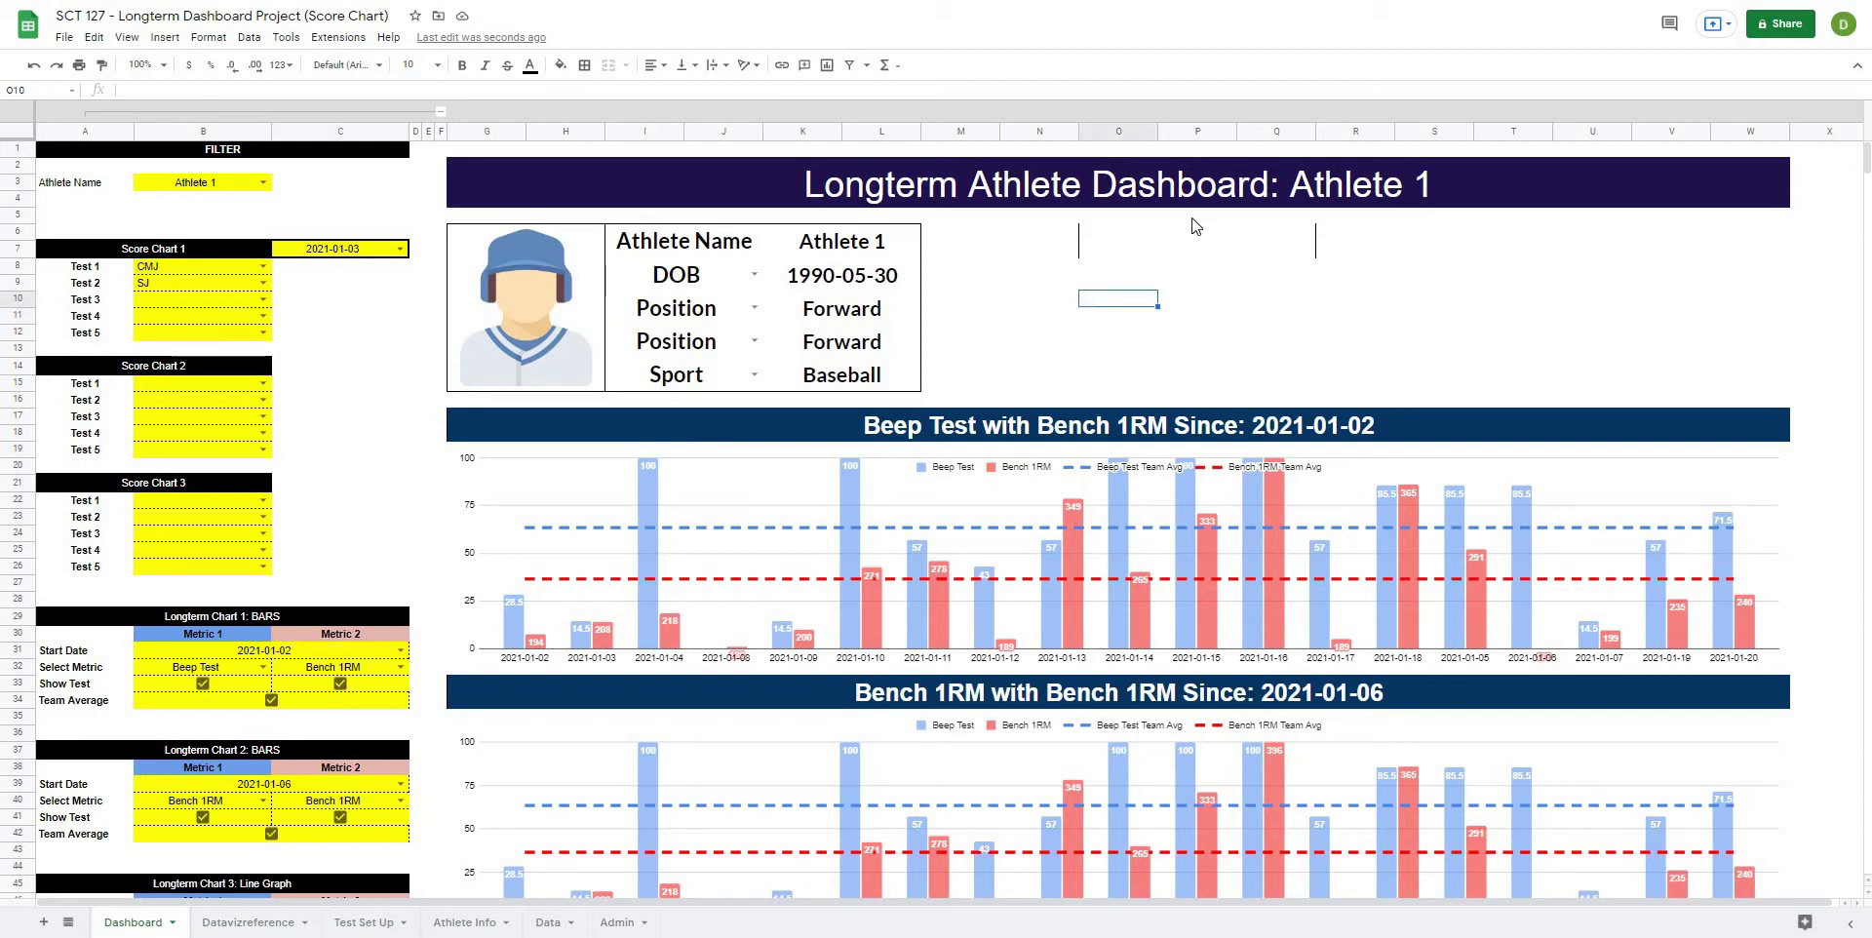
pyautogui.moveTo(1103, 240); pyautogui.dragTo(1279, 253)
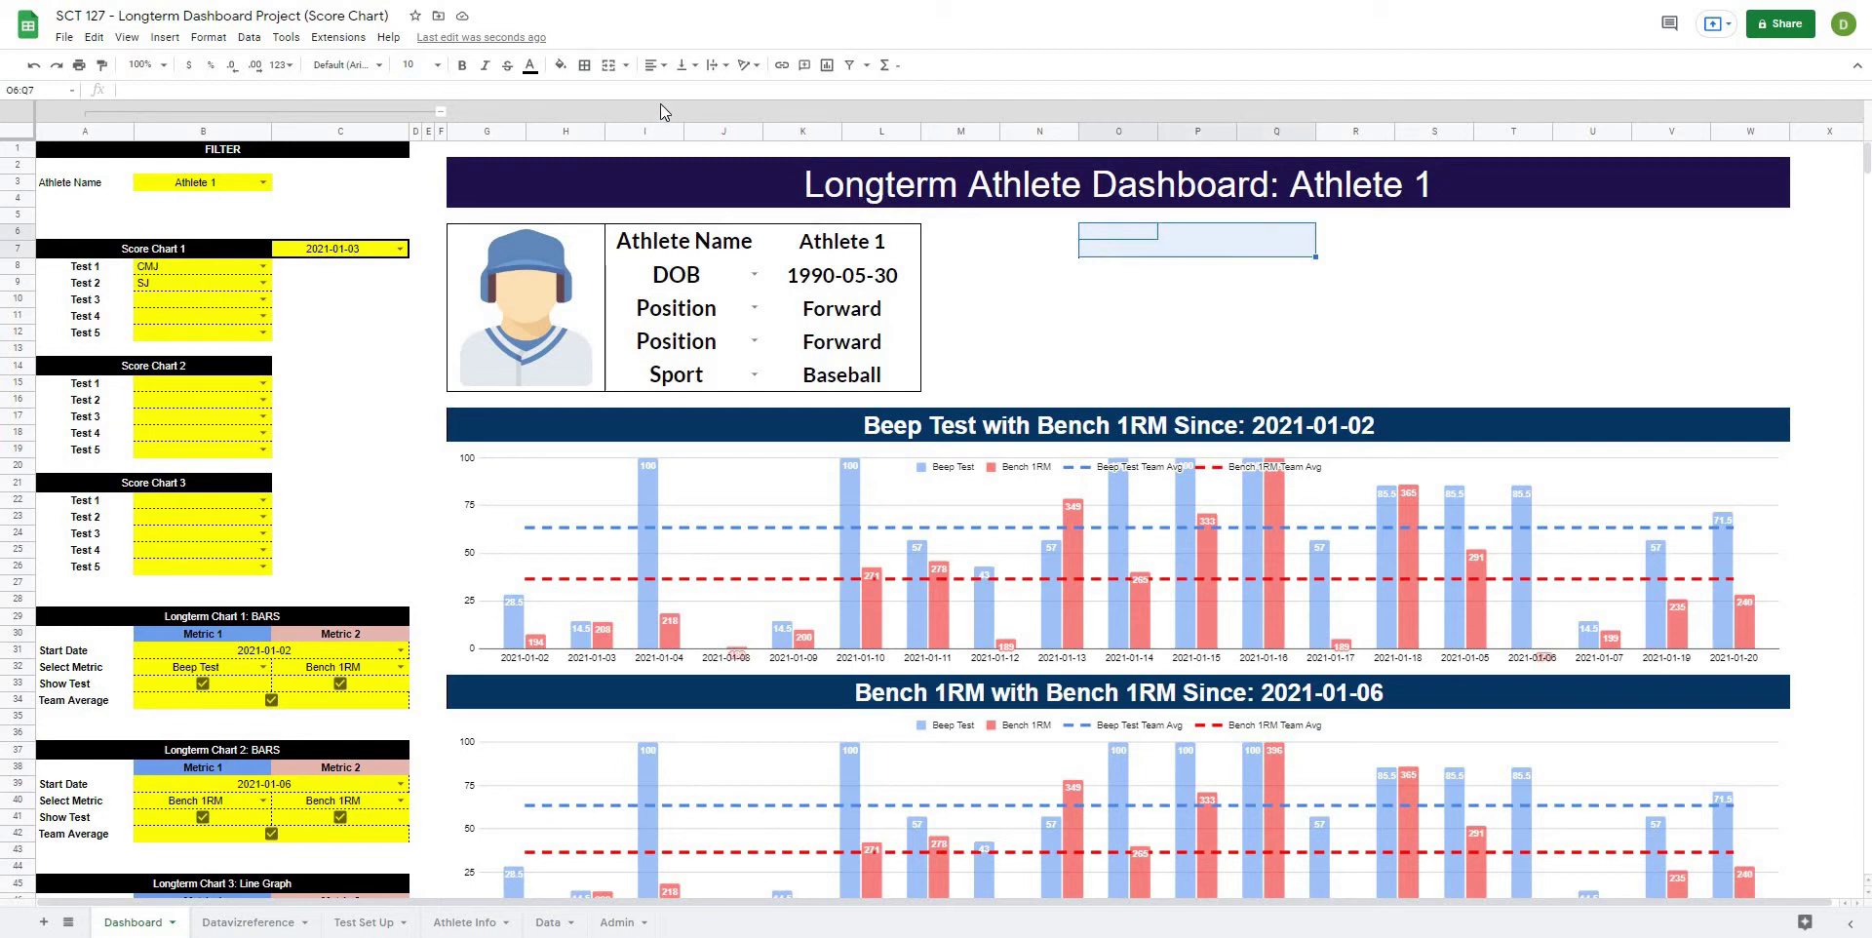
pyautogui.click(608, 64)
pyautogui.click(1198, 348)
pyautogui.click(1102, 243)
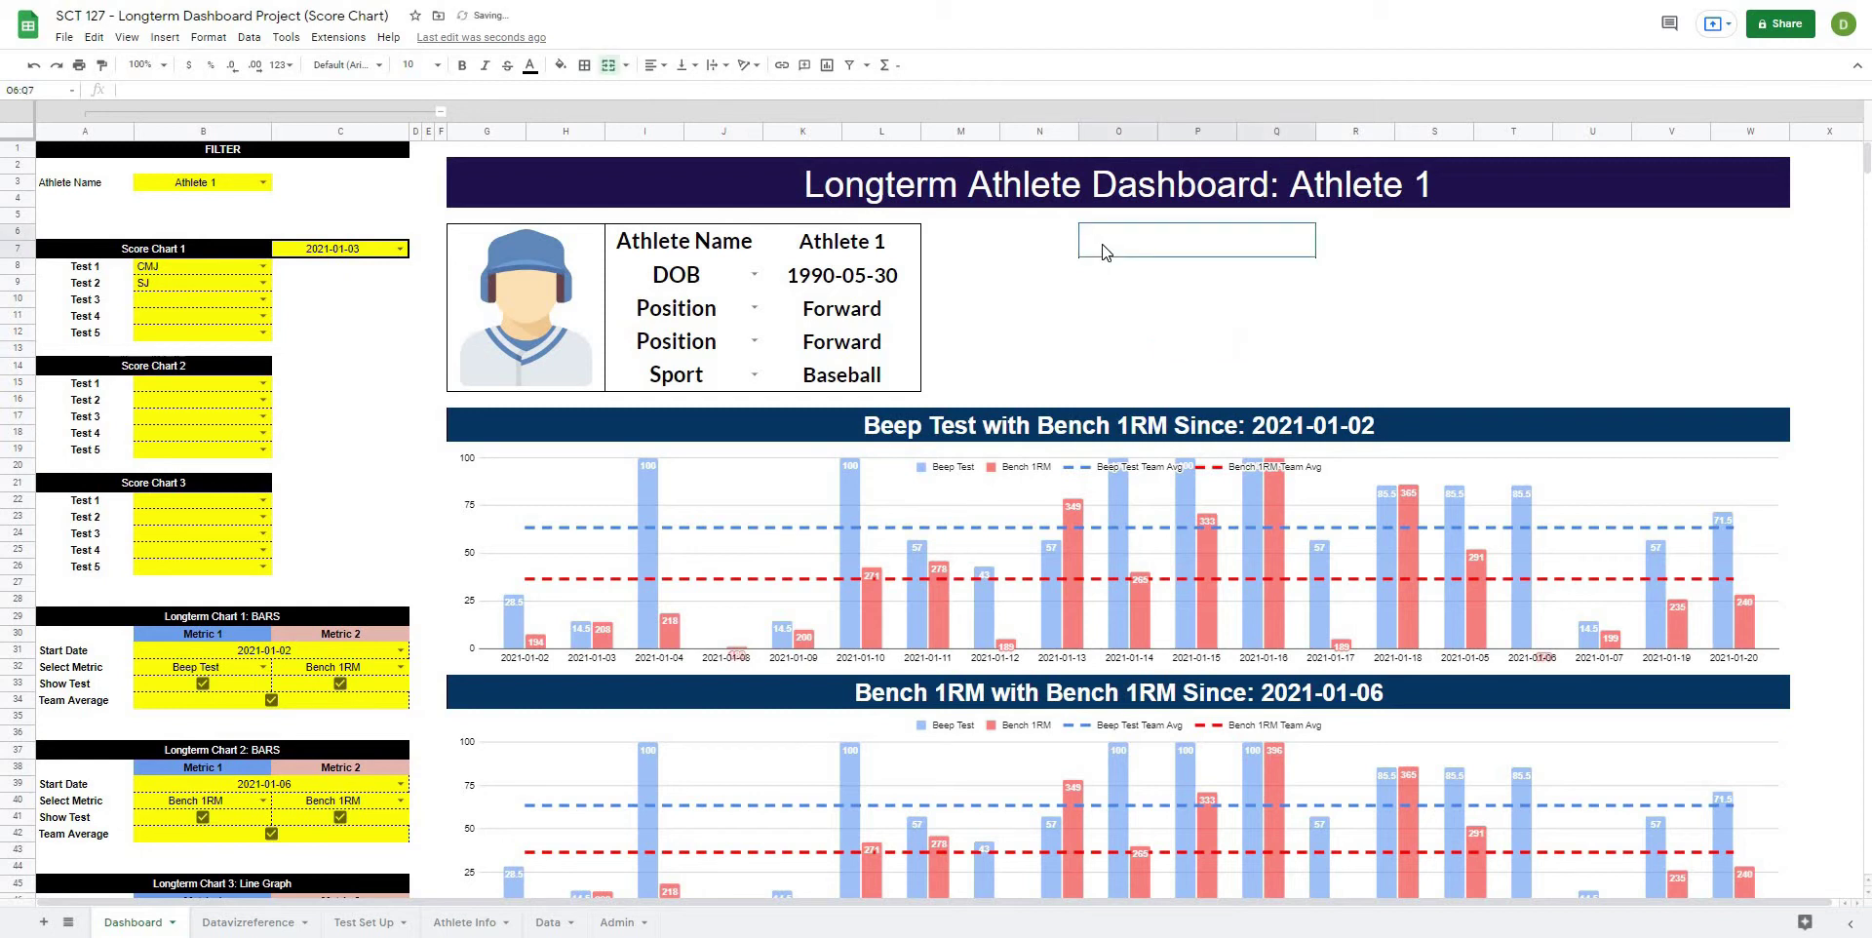
pyautogui.click(584, 64)
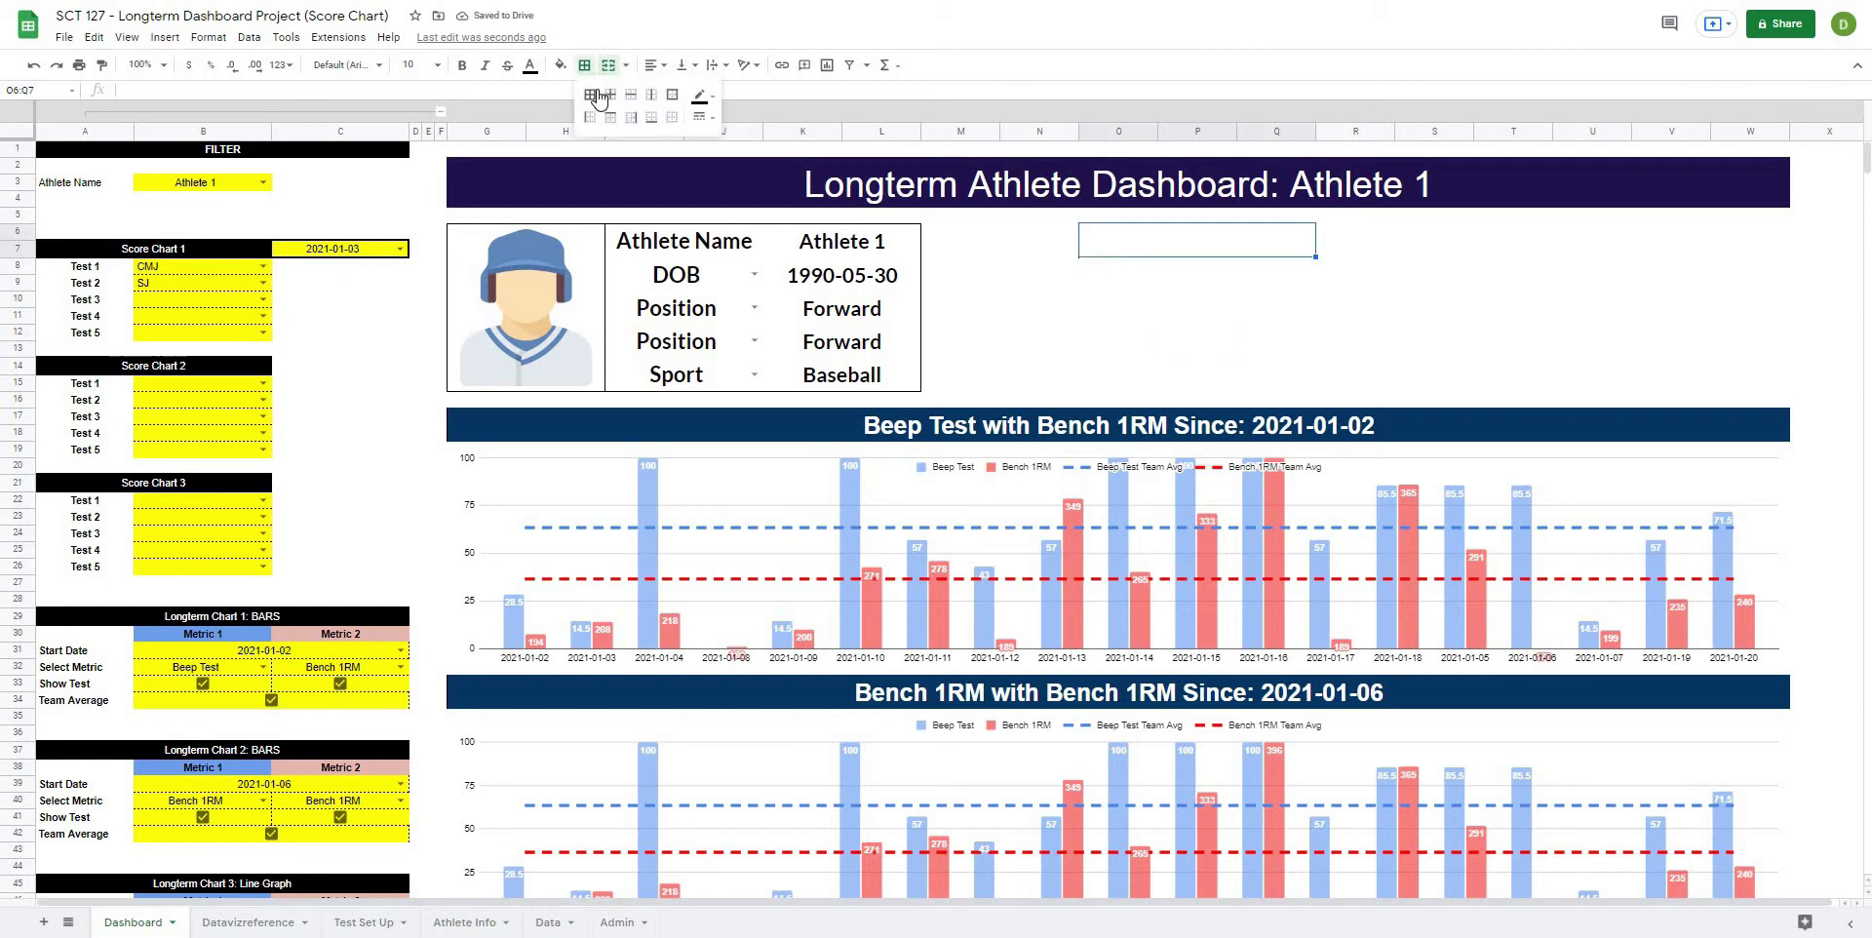
pyautogui.click(671, 95)
pyautogui.click(1198, 332)
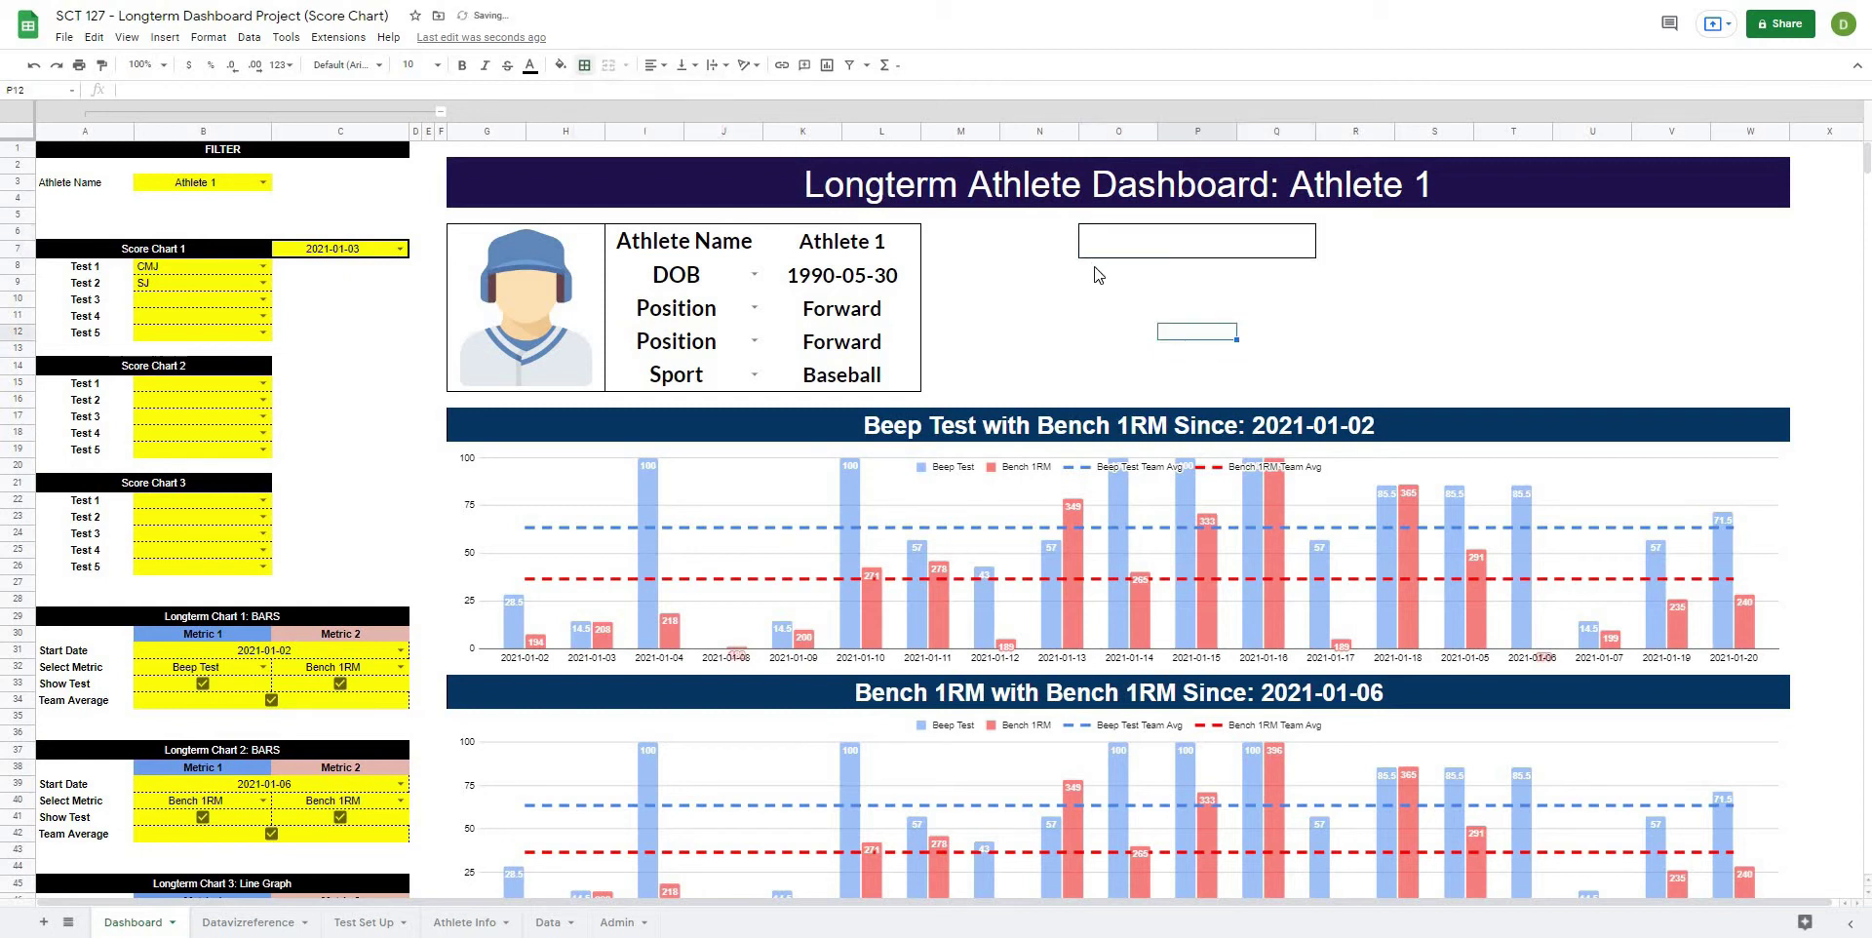
# Step: Add an outer border around the range O8:Q15 below the merged header cell
pyautogui.moveTo(1095, 269); pyautogui.dragTo(1089, 388)
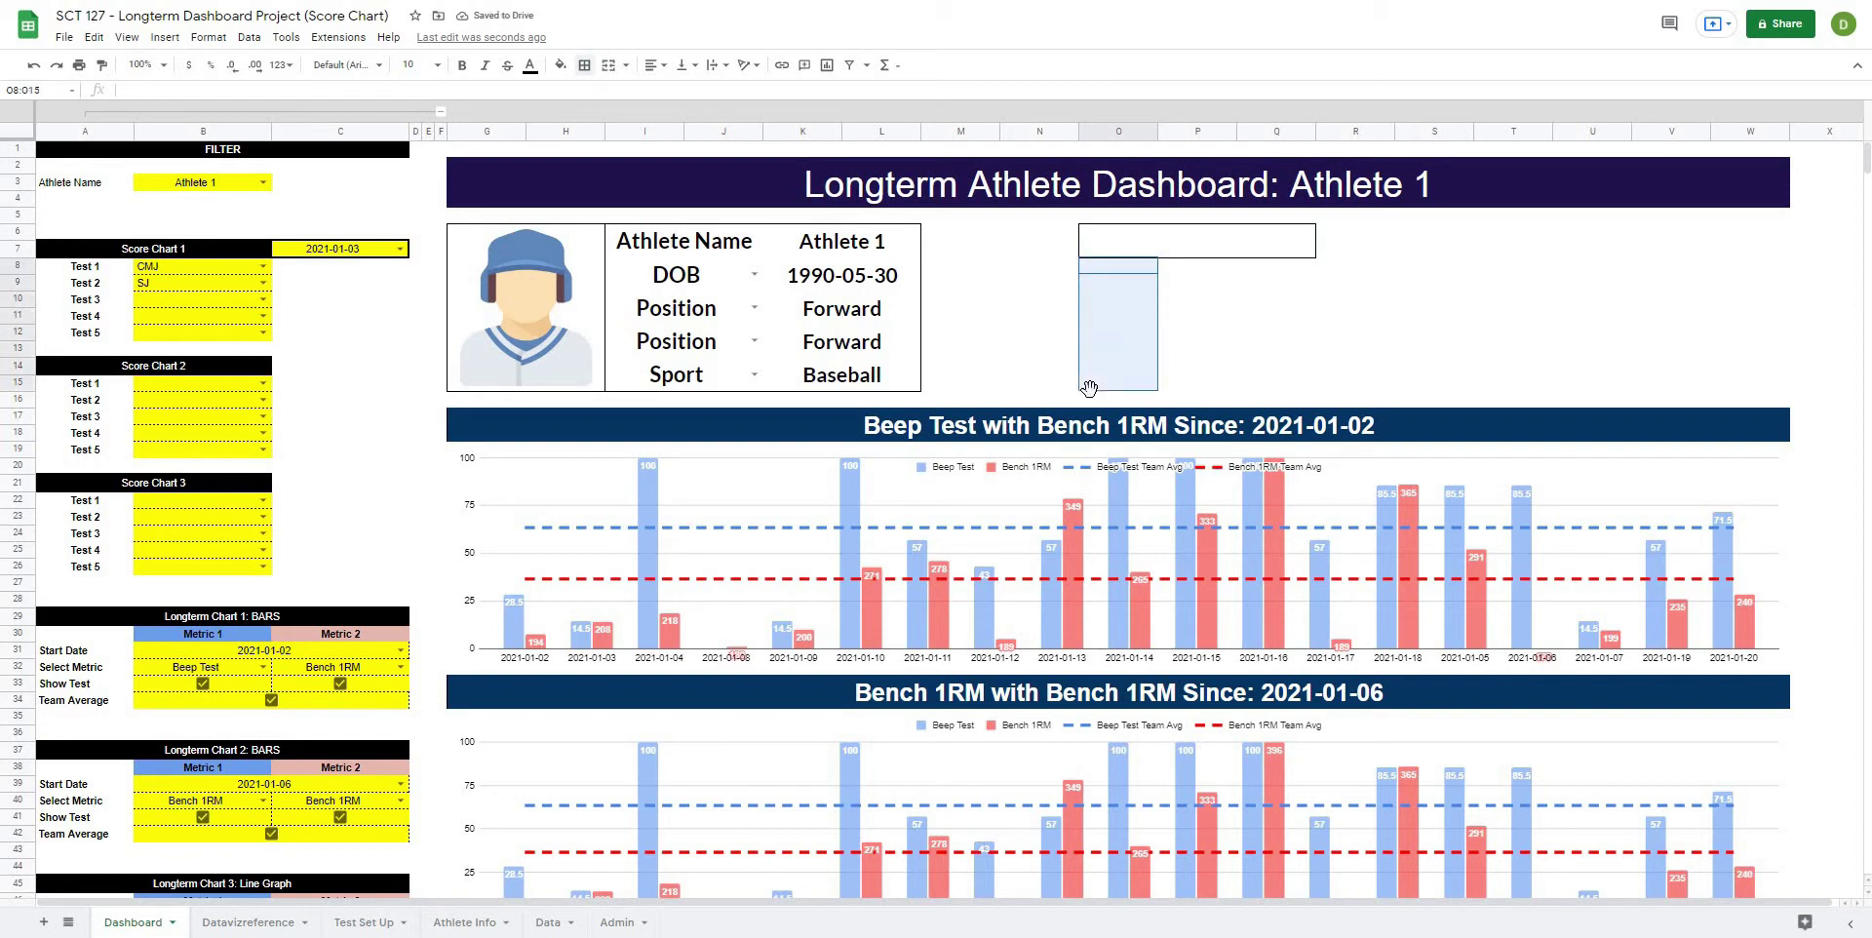
pyautogui.moveTo(1089, 273); pyautogui.dragTo(1277, 387)
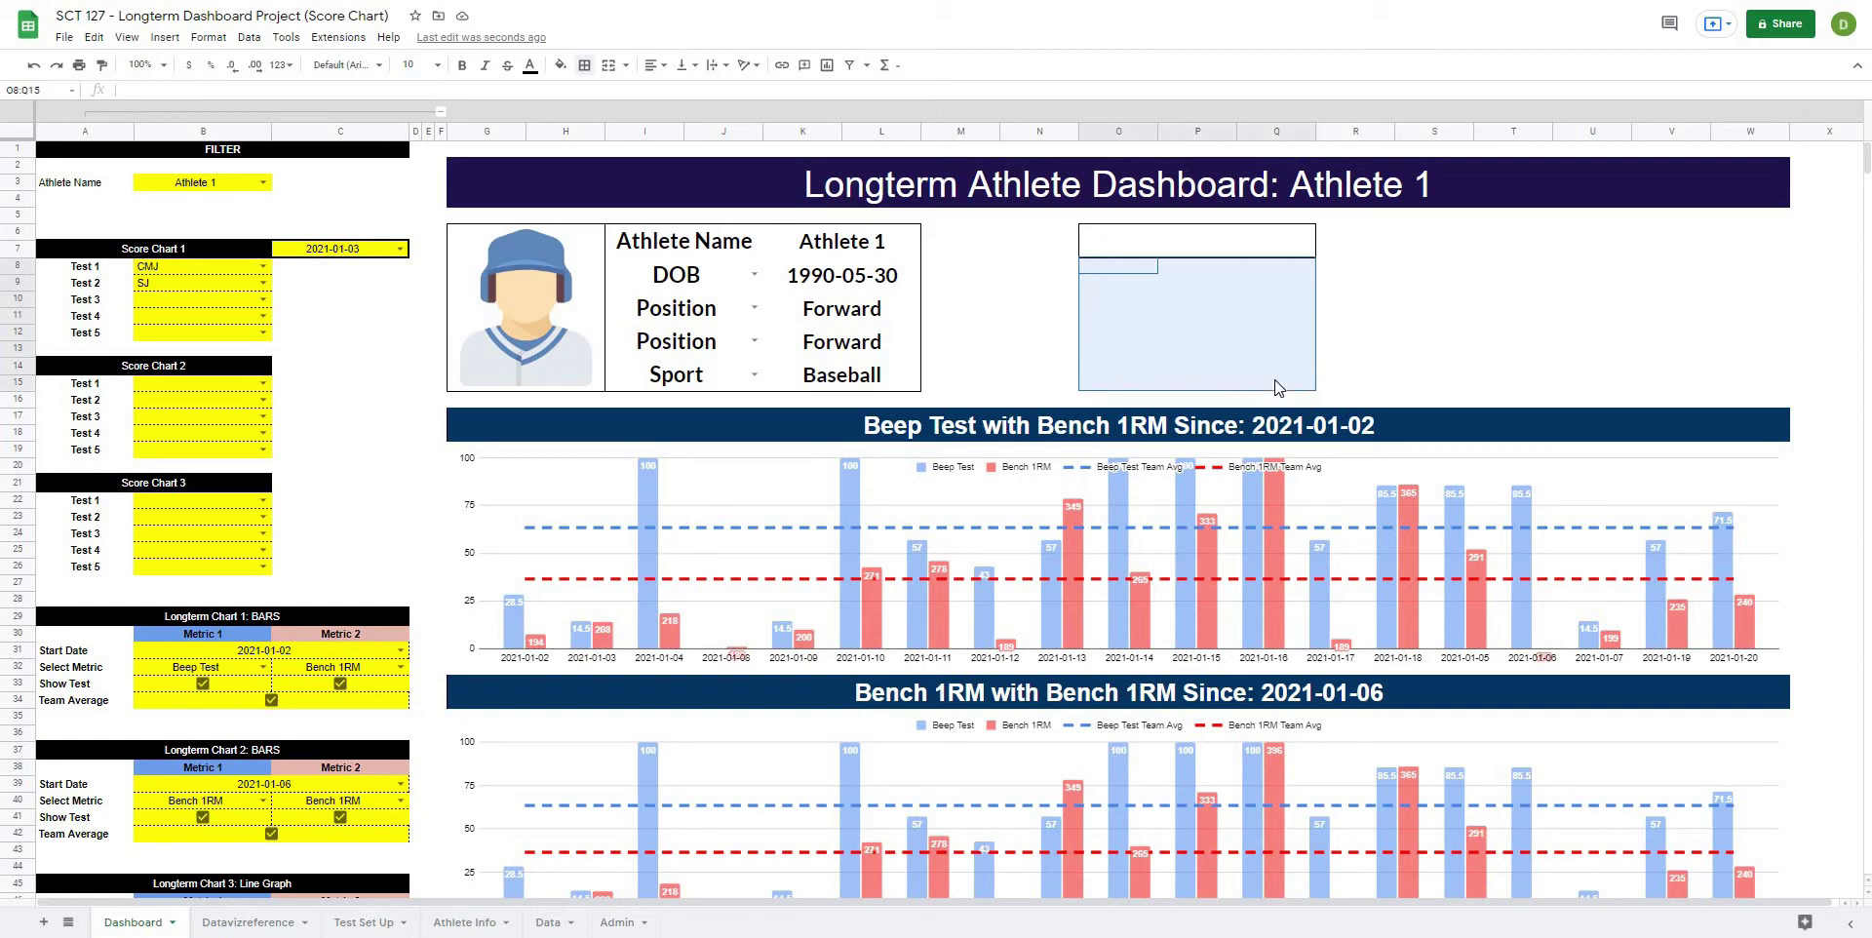
pyautogui.click(584, 65)
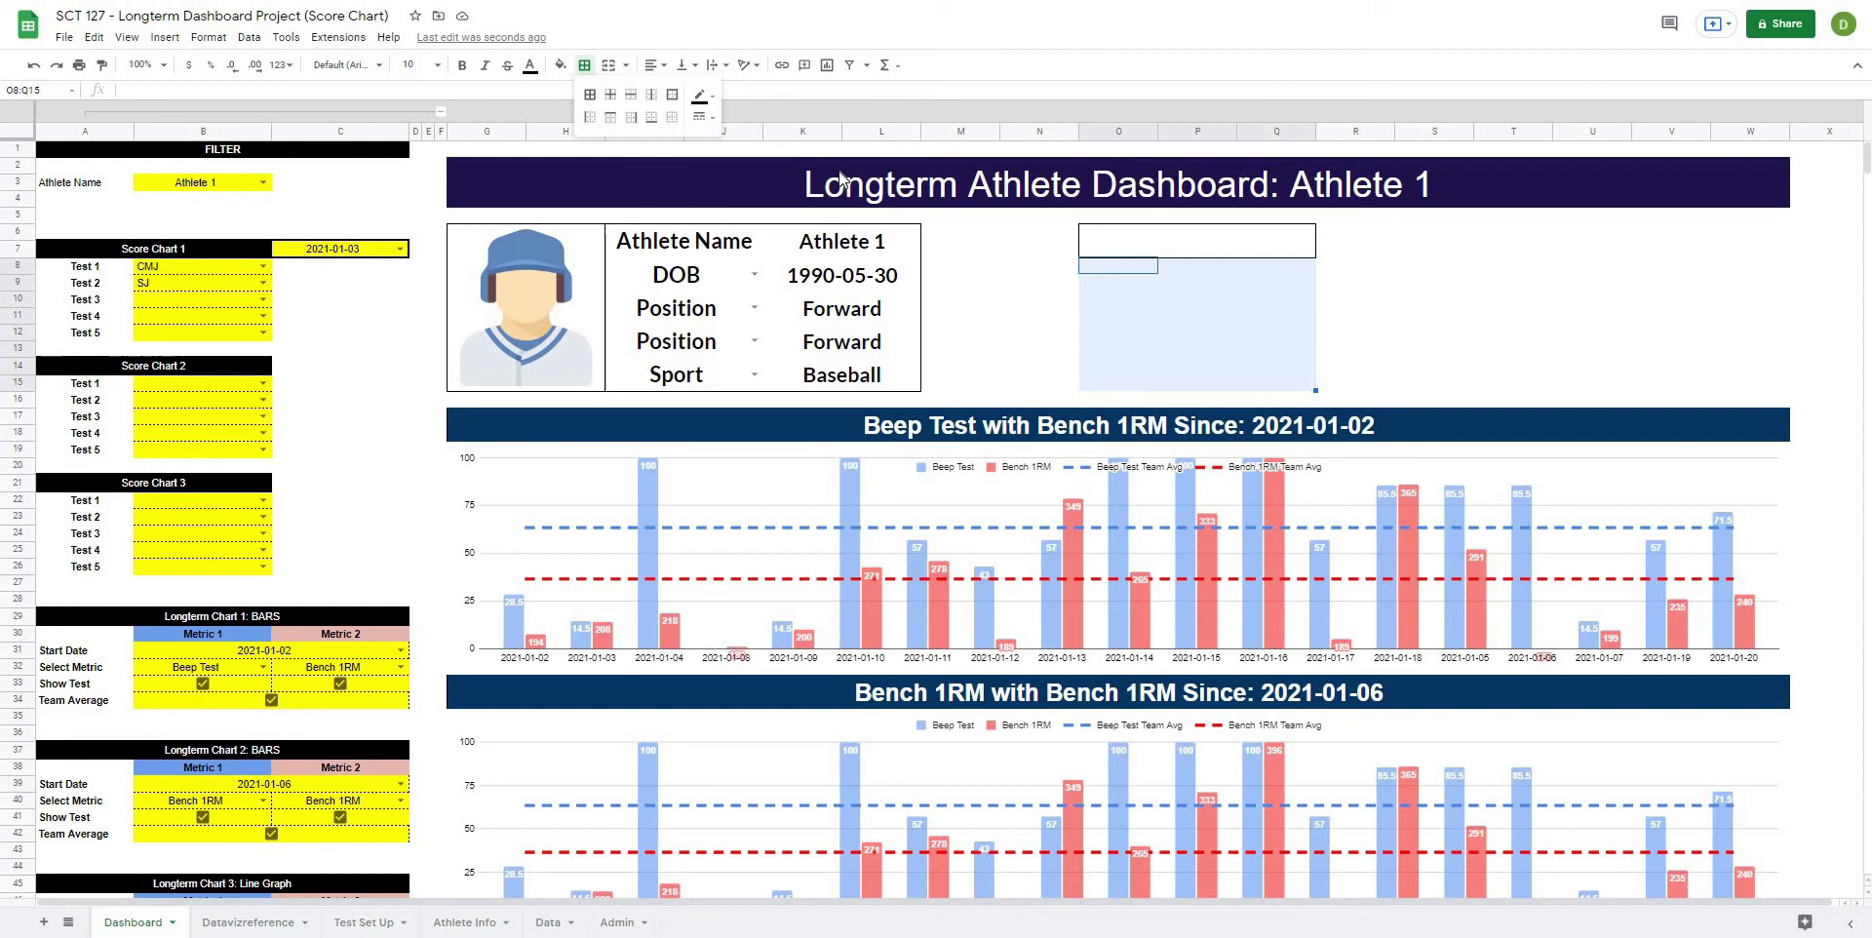
pyautogui.click(672, 93)
pyautogui.click(943, 287)
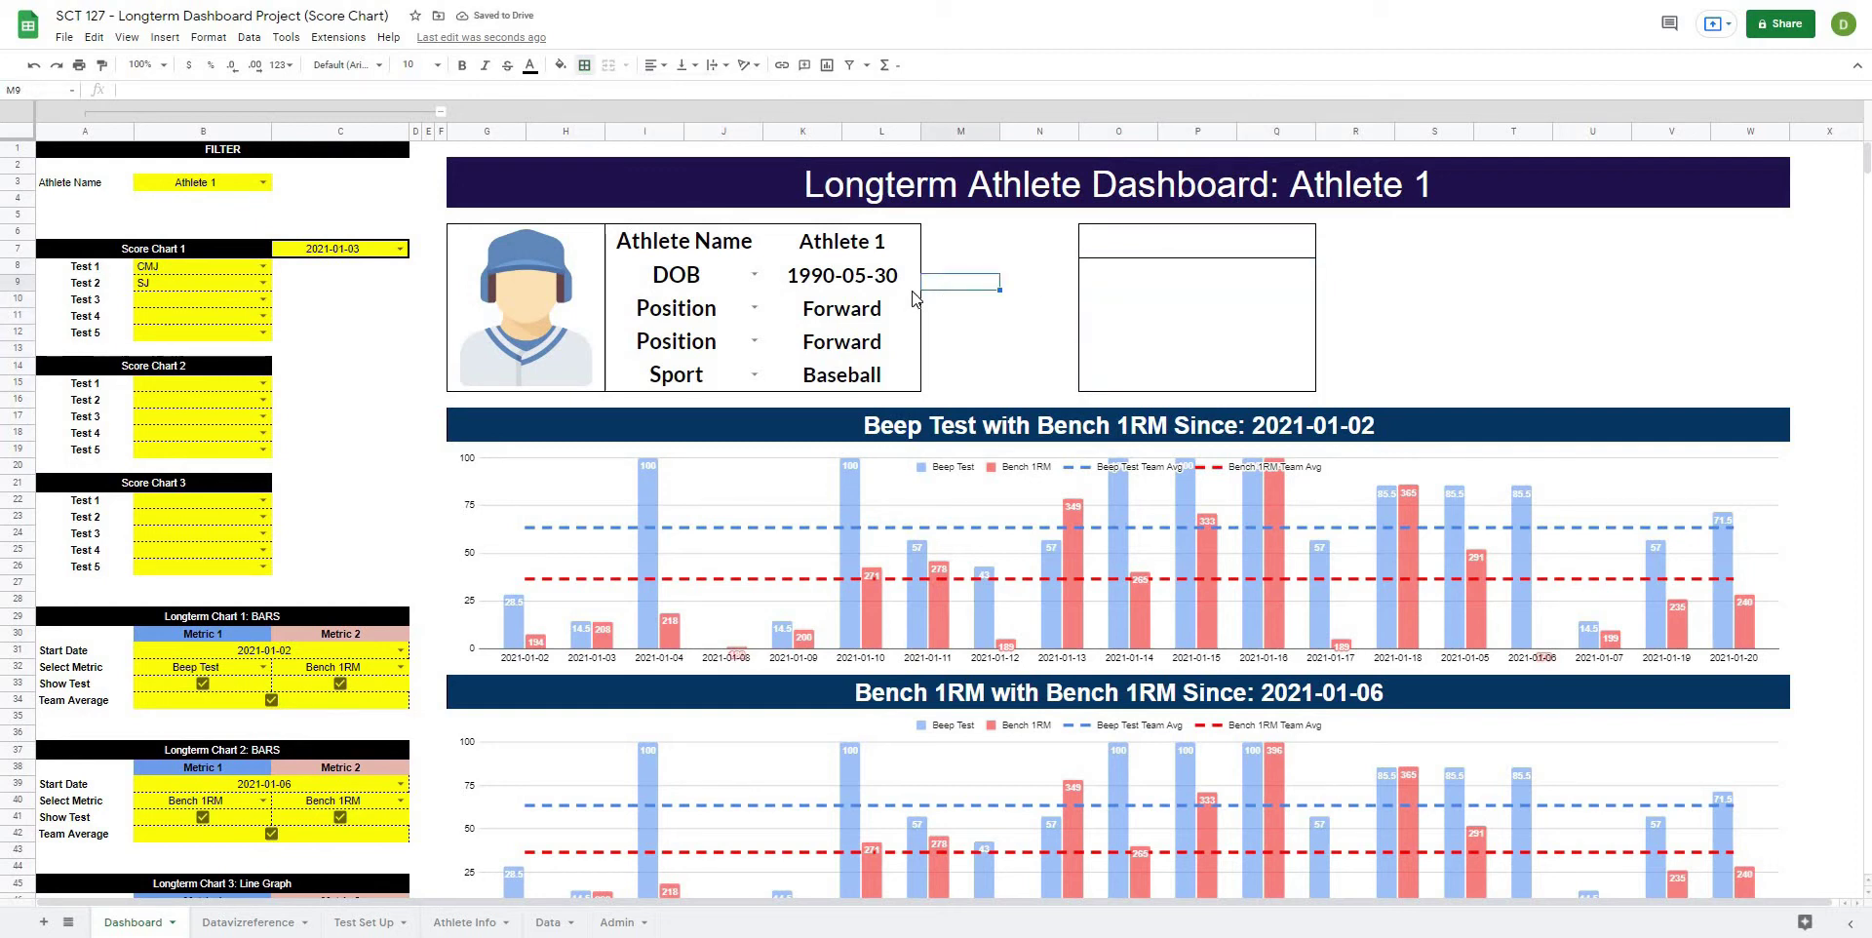
# Step: Link the merged header cell O6:Q7 to the Score Chart 1 title with the formula =A7
pyautogui.click(1017, 257)
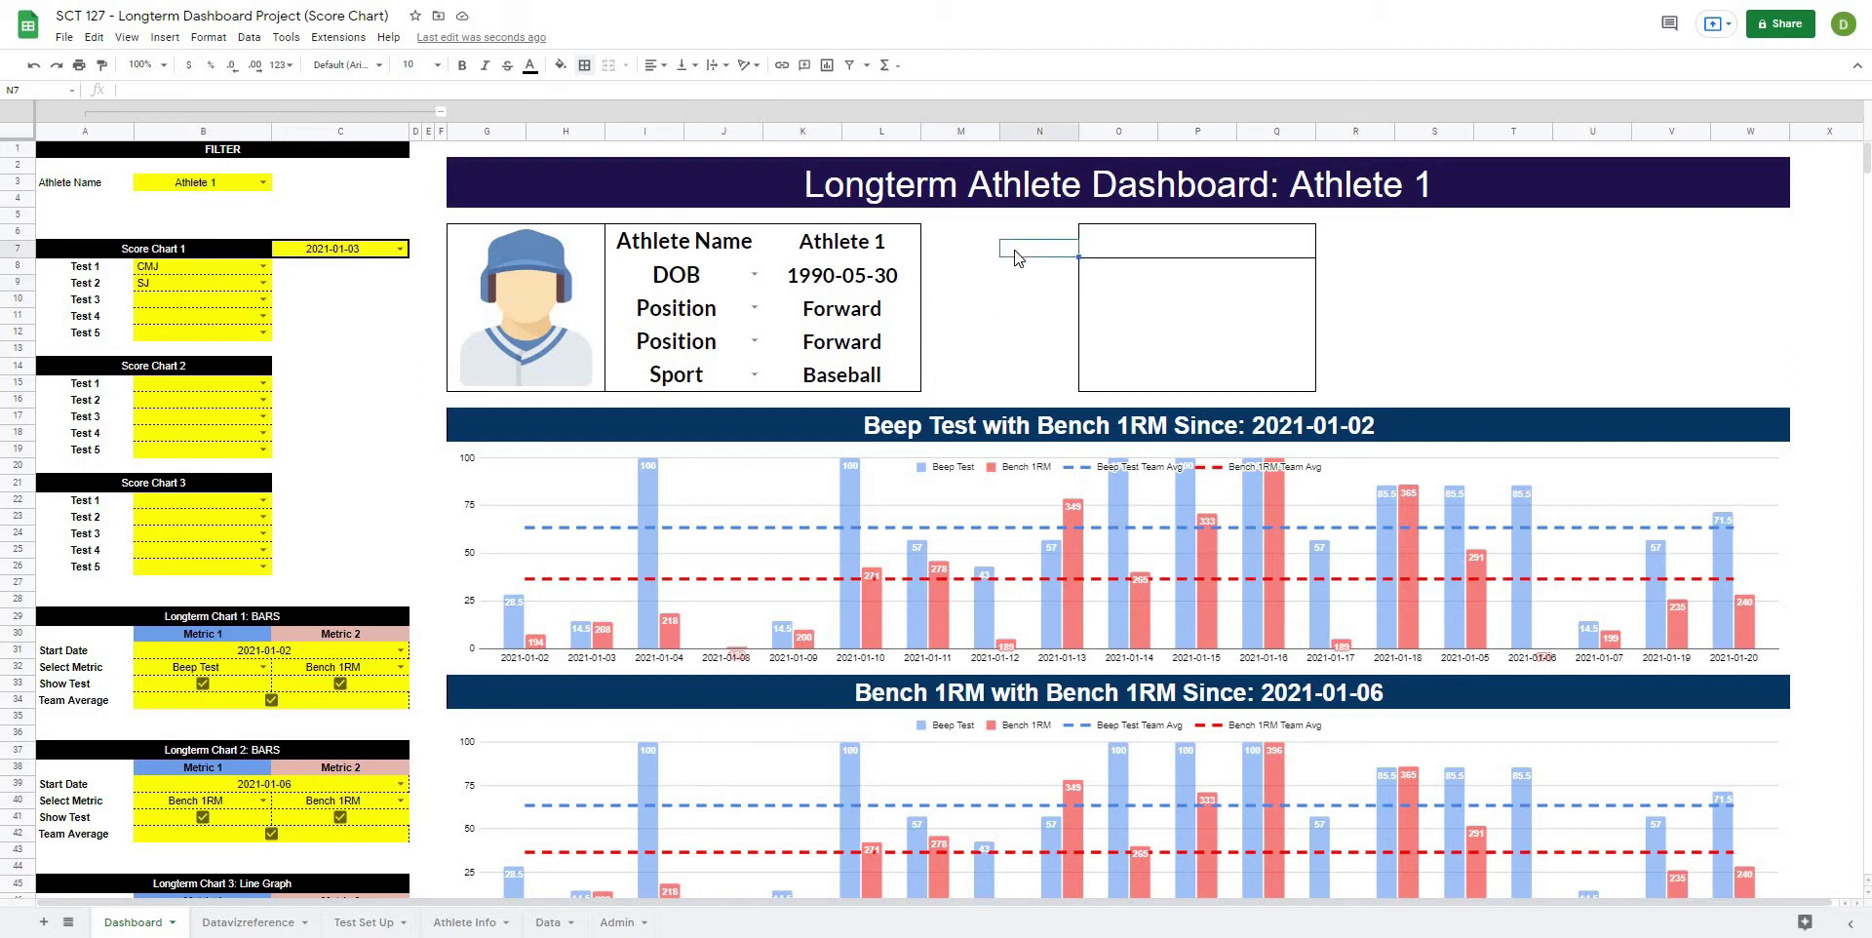
pyautogui.click(1202, 256)
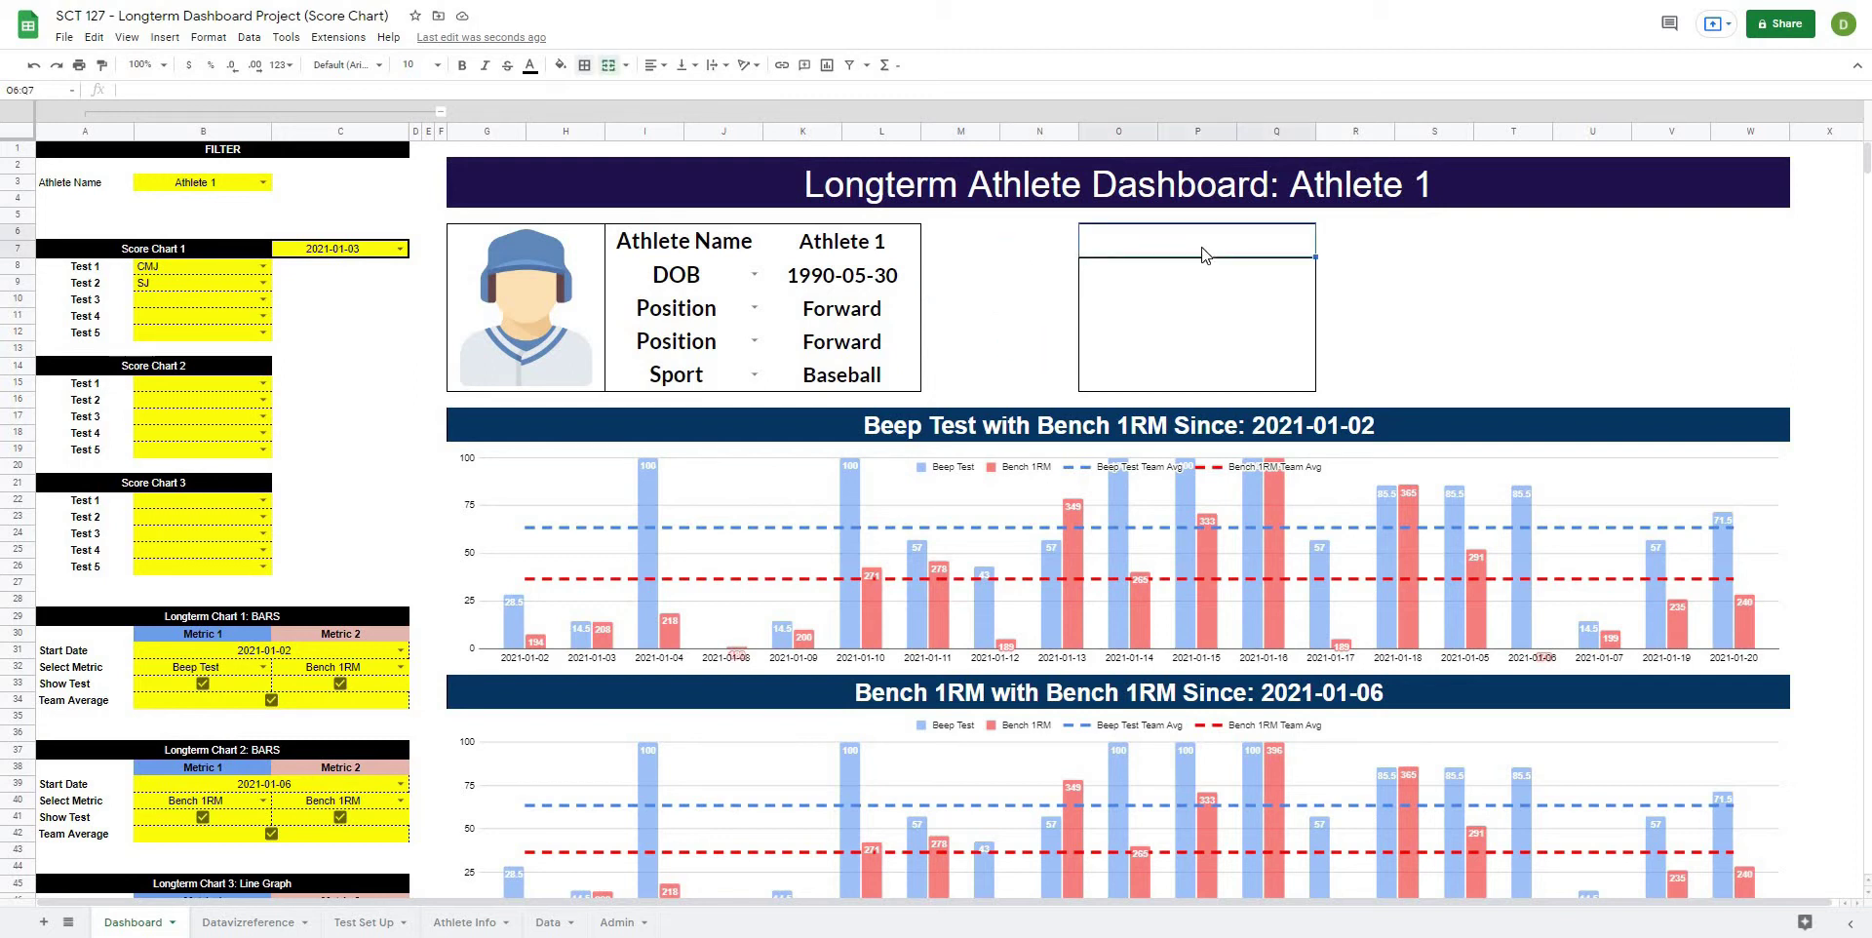
pyautogui.write('=')
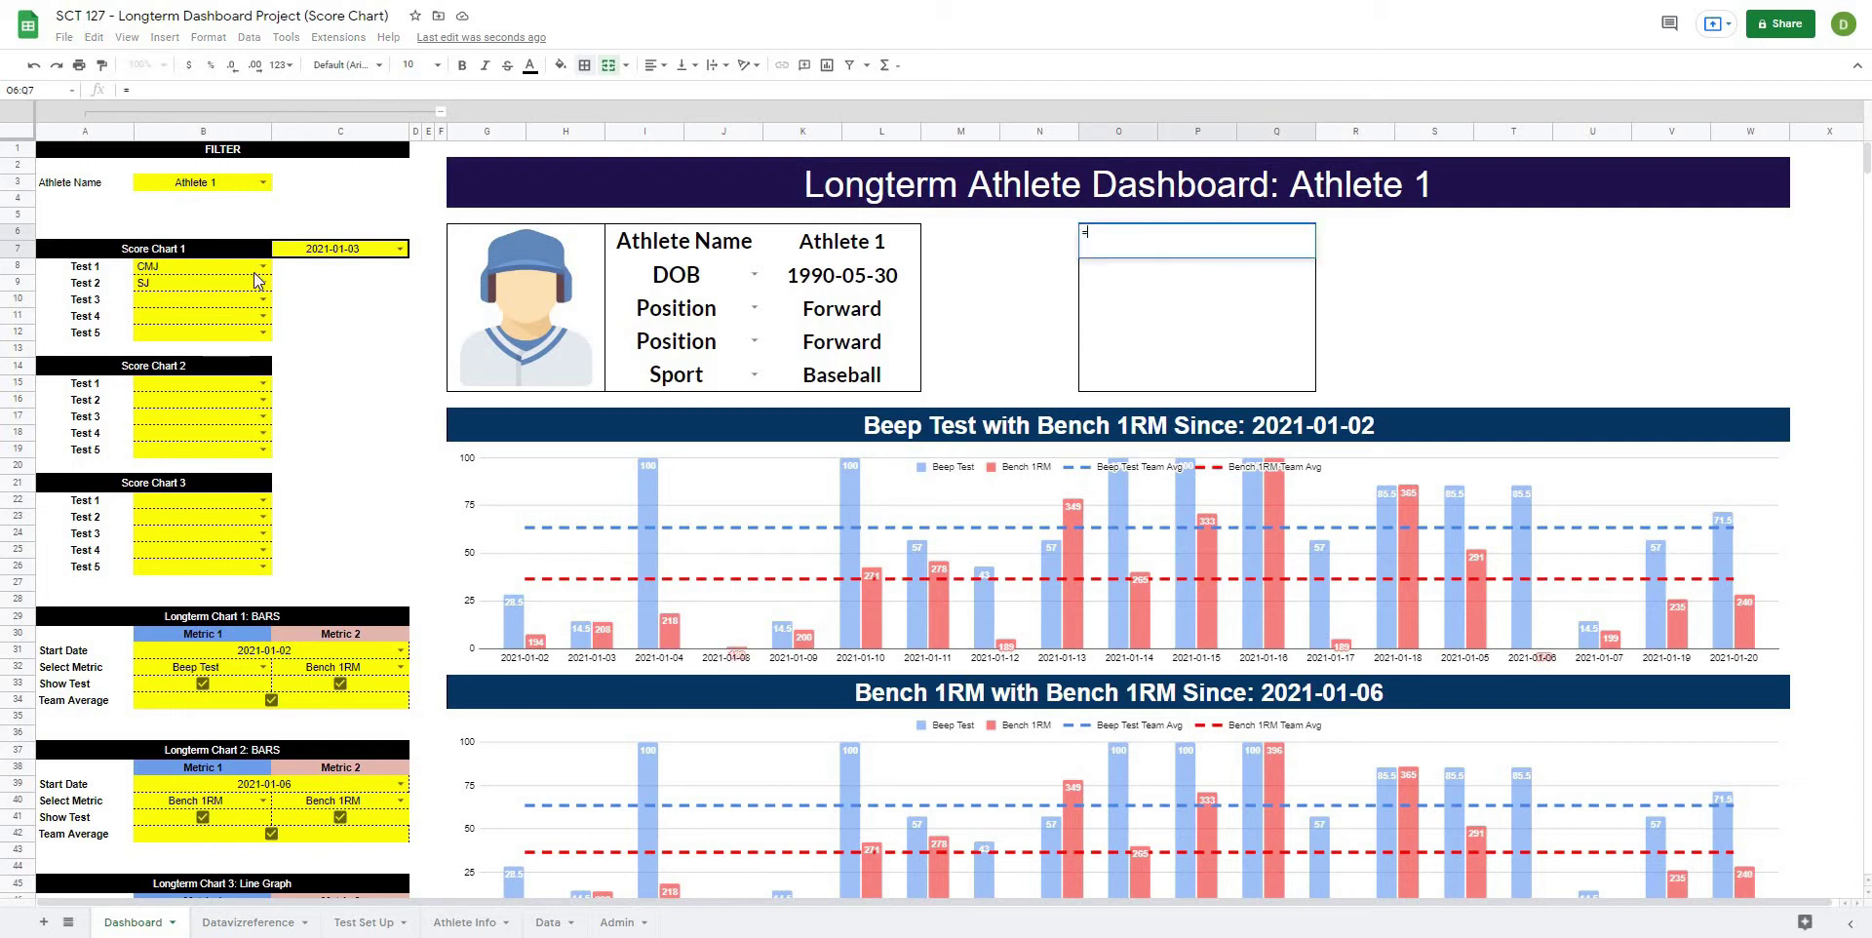
pyautogui.click(178, 256)
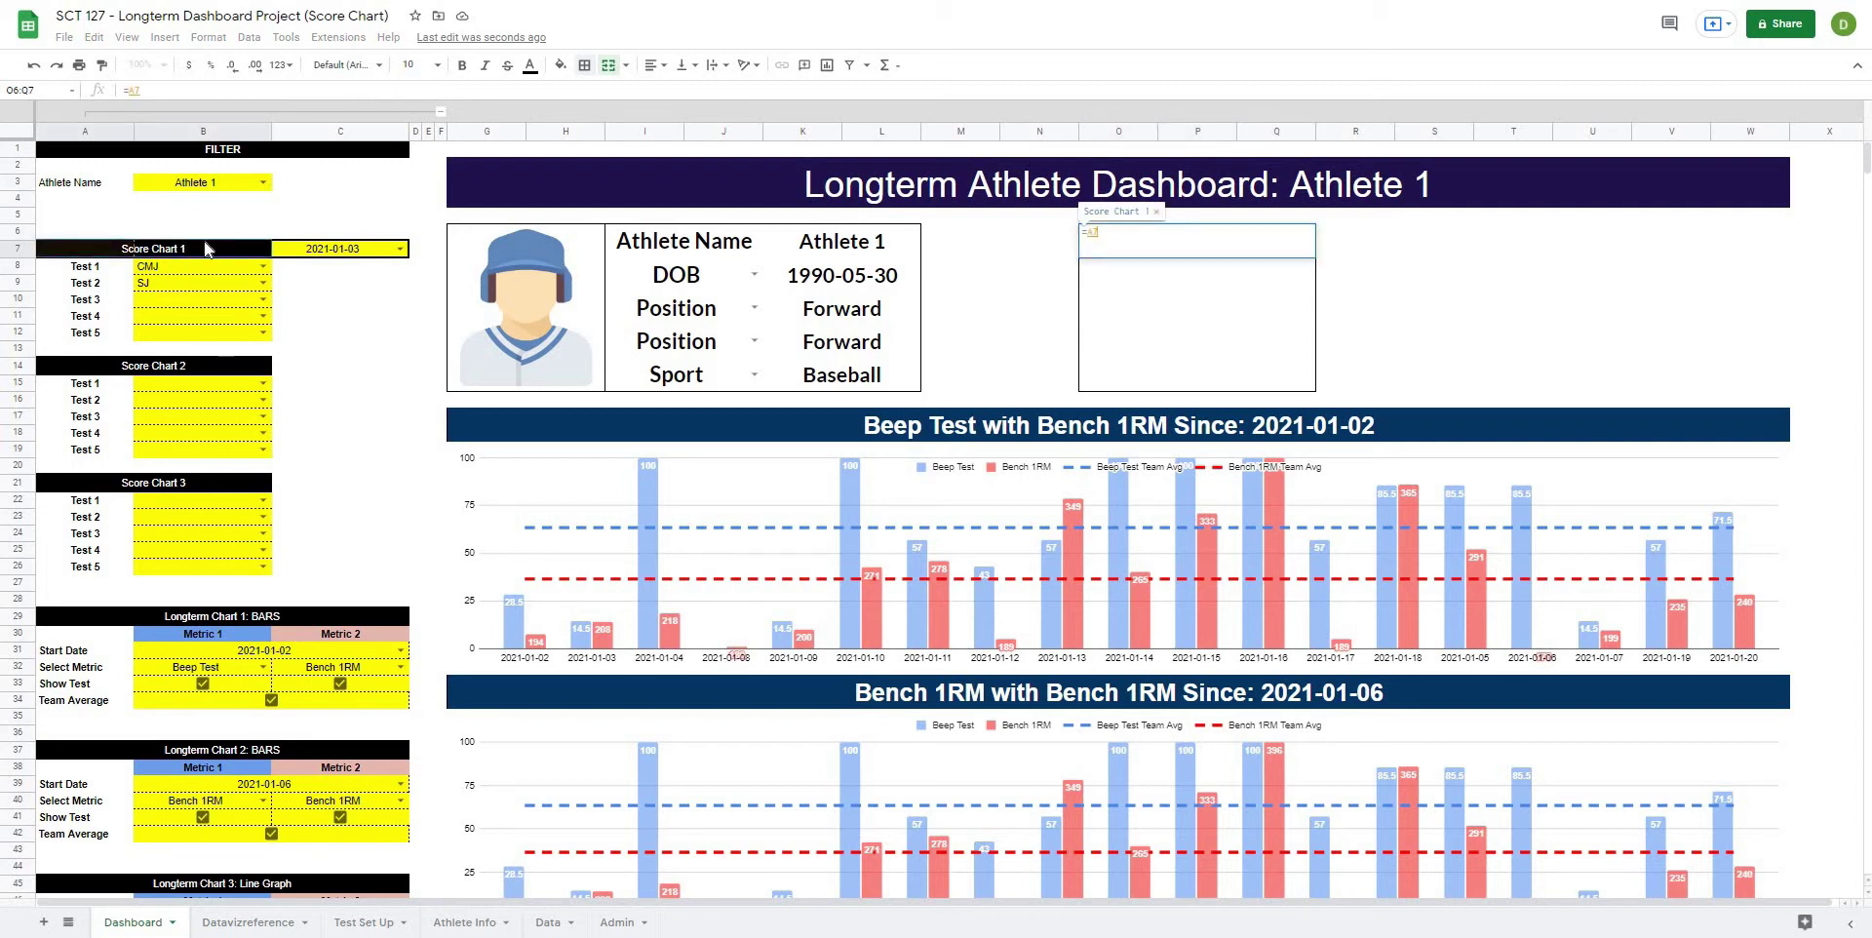
pyautogui.press('Return')
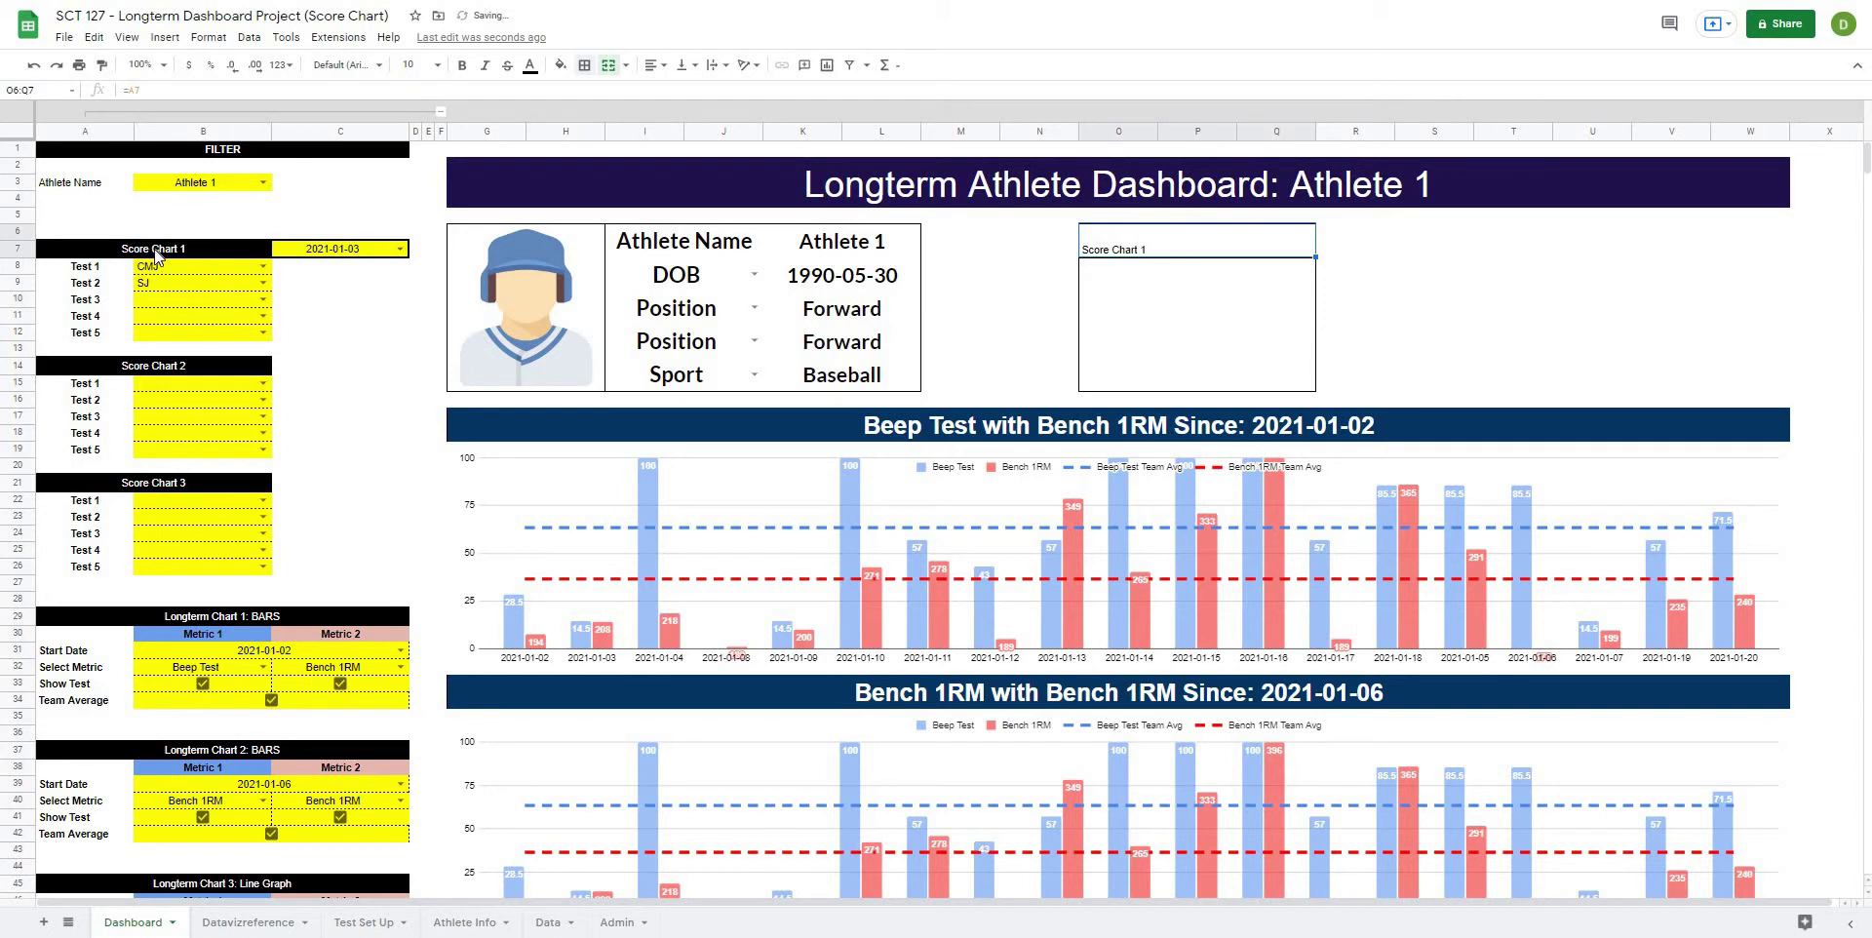
# Step: Rename the Score Chart 1 title in the filter area to POWER SCORE
pyautogui.click(156, 255)
pyautogui.write('POW')
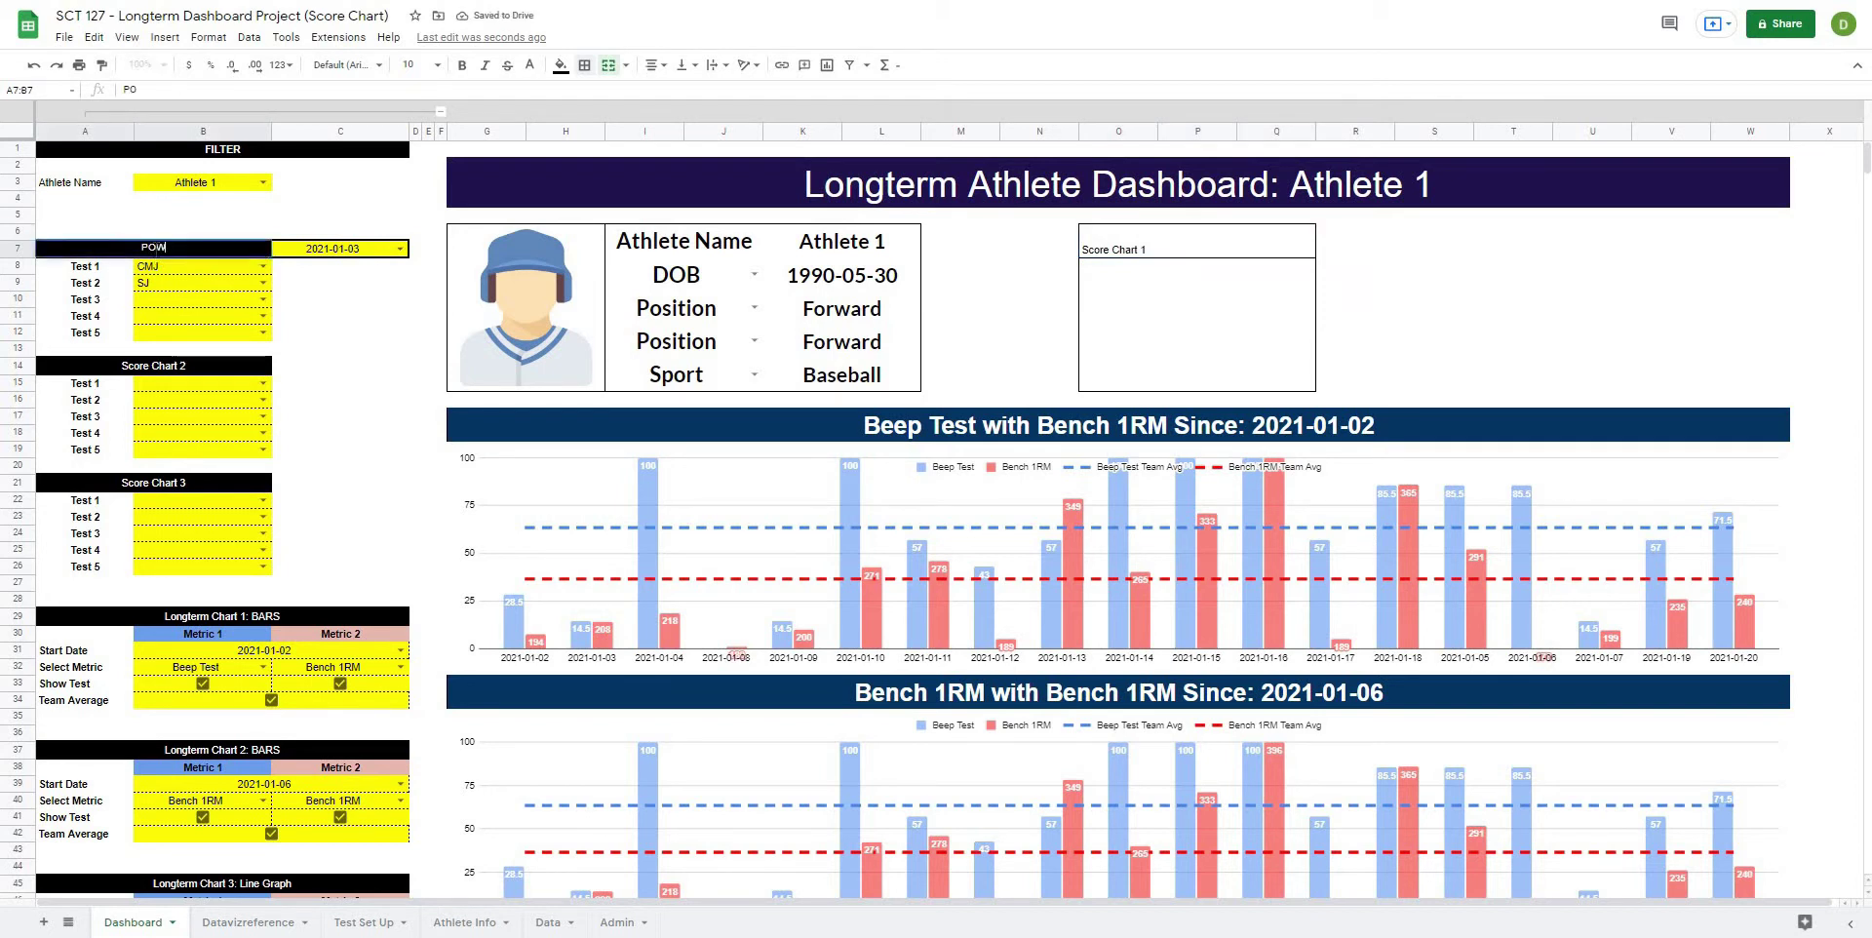
pyautogui.write('ER SCORE')
pyautogui.press('Return')
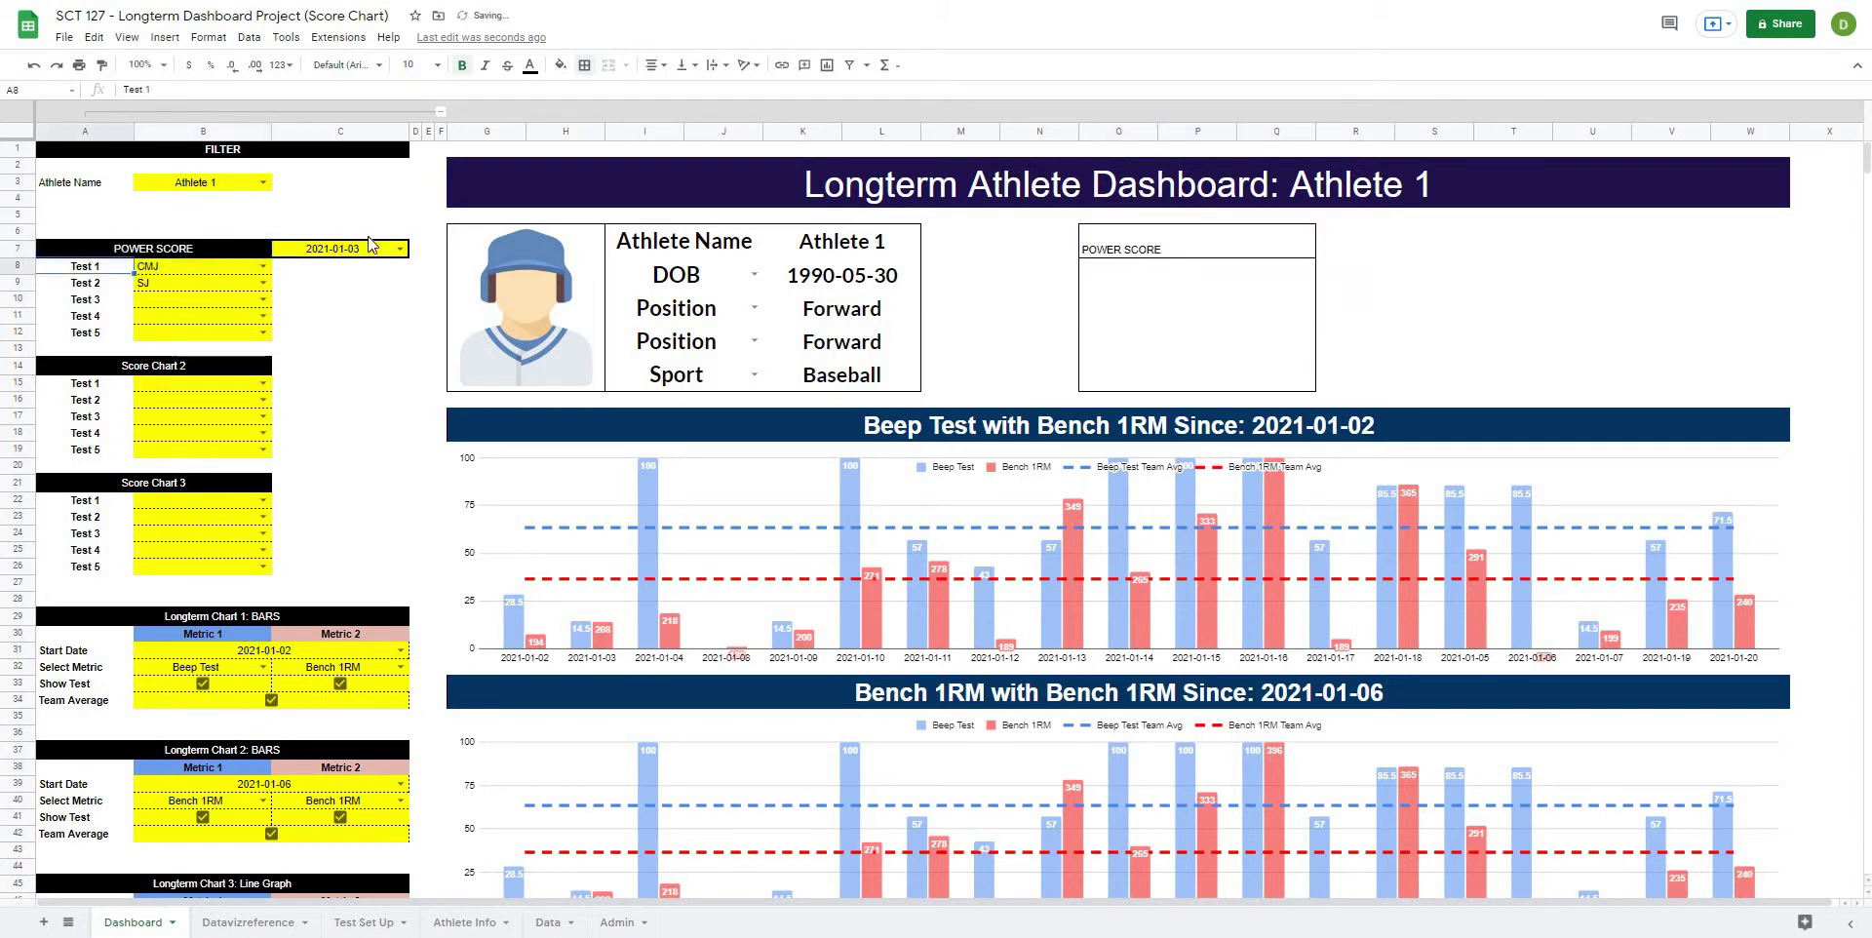
# Step: Center the linked header in O6:Q7 horizontally and align it to the middle vertically
pyautogui.click(1225, 240)
pyautogui.click(653, 64)
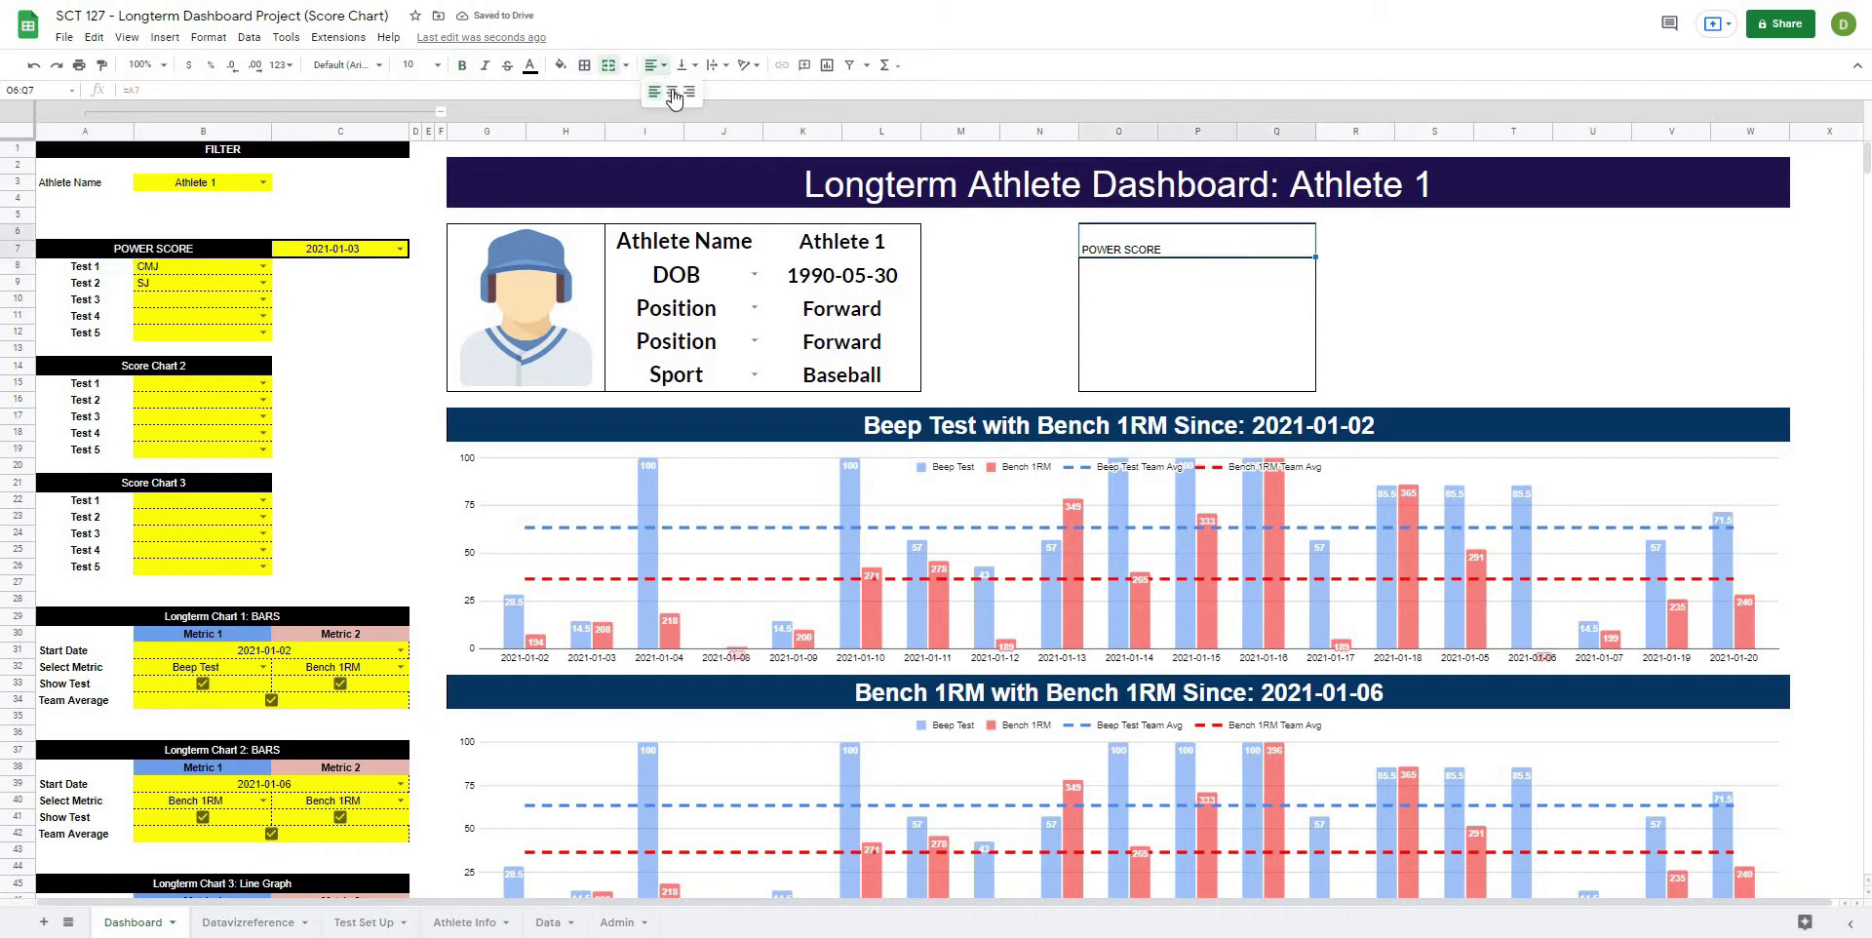
pyautogui.click(673, 94)
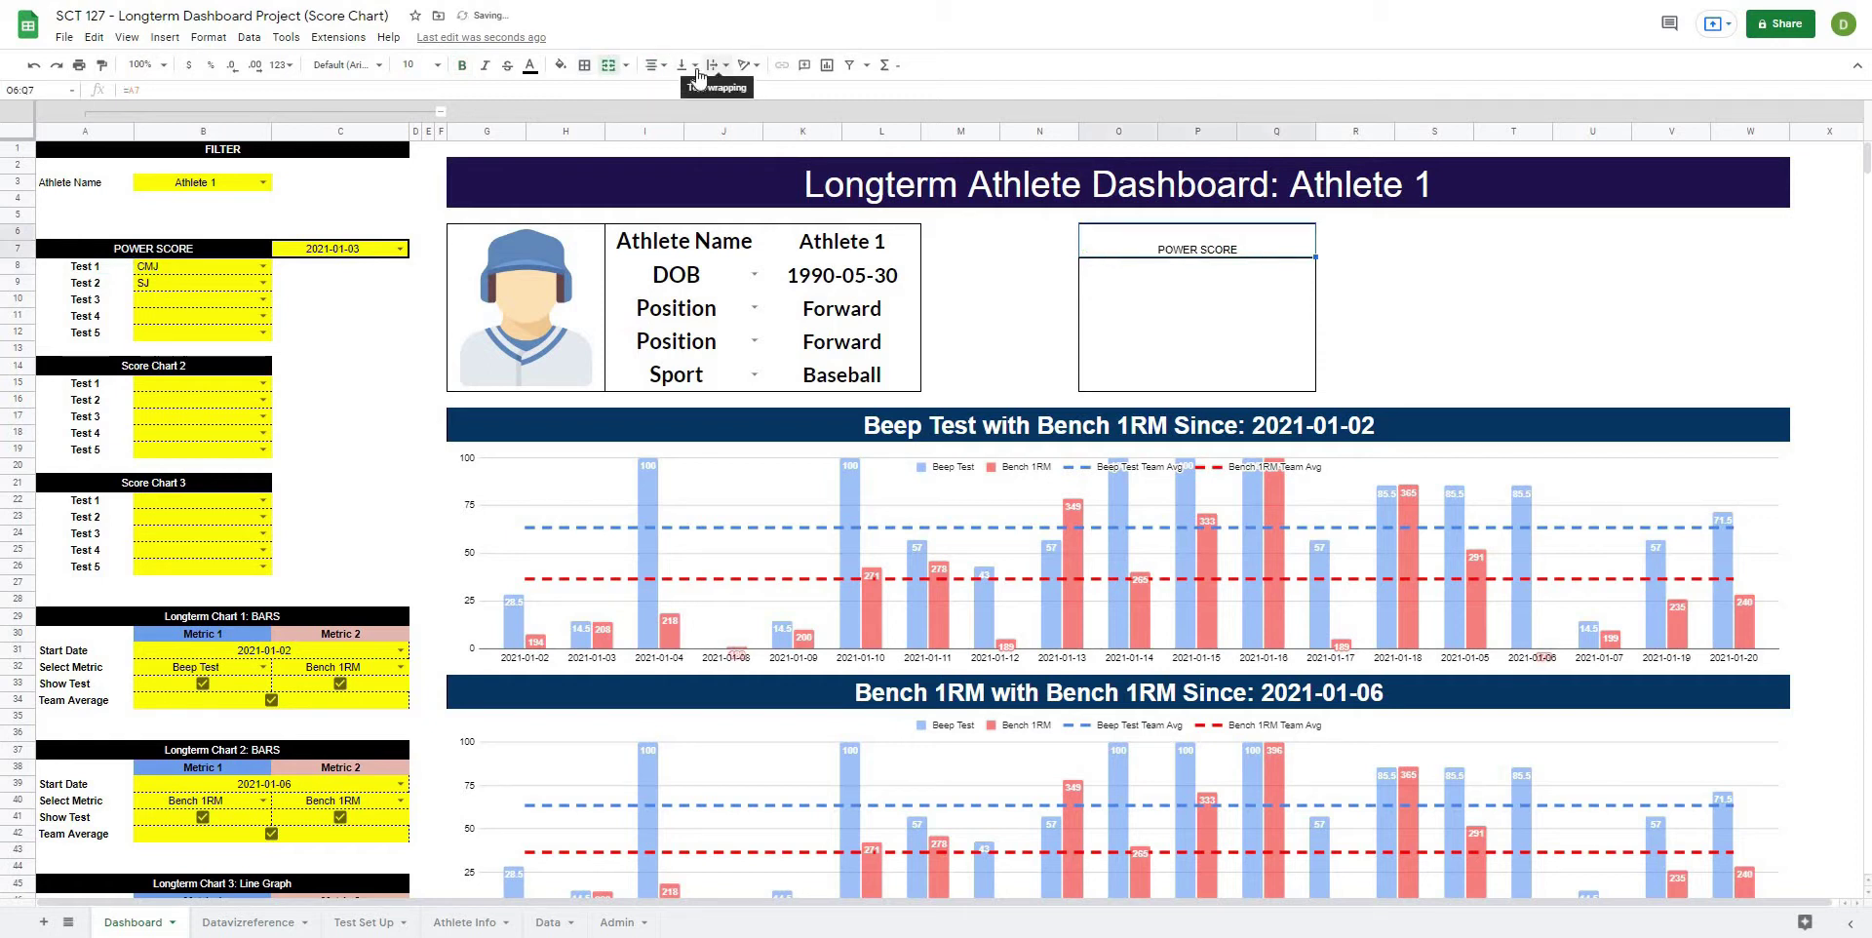
pyautogui.click(694, 64)
pyautogui.click(703, 95)
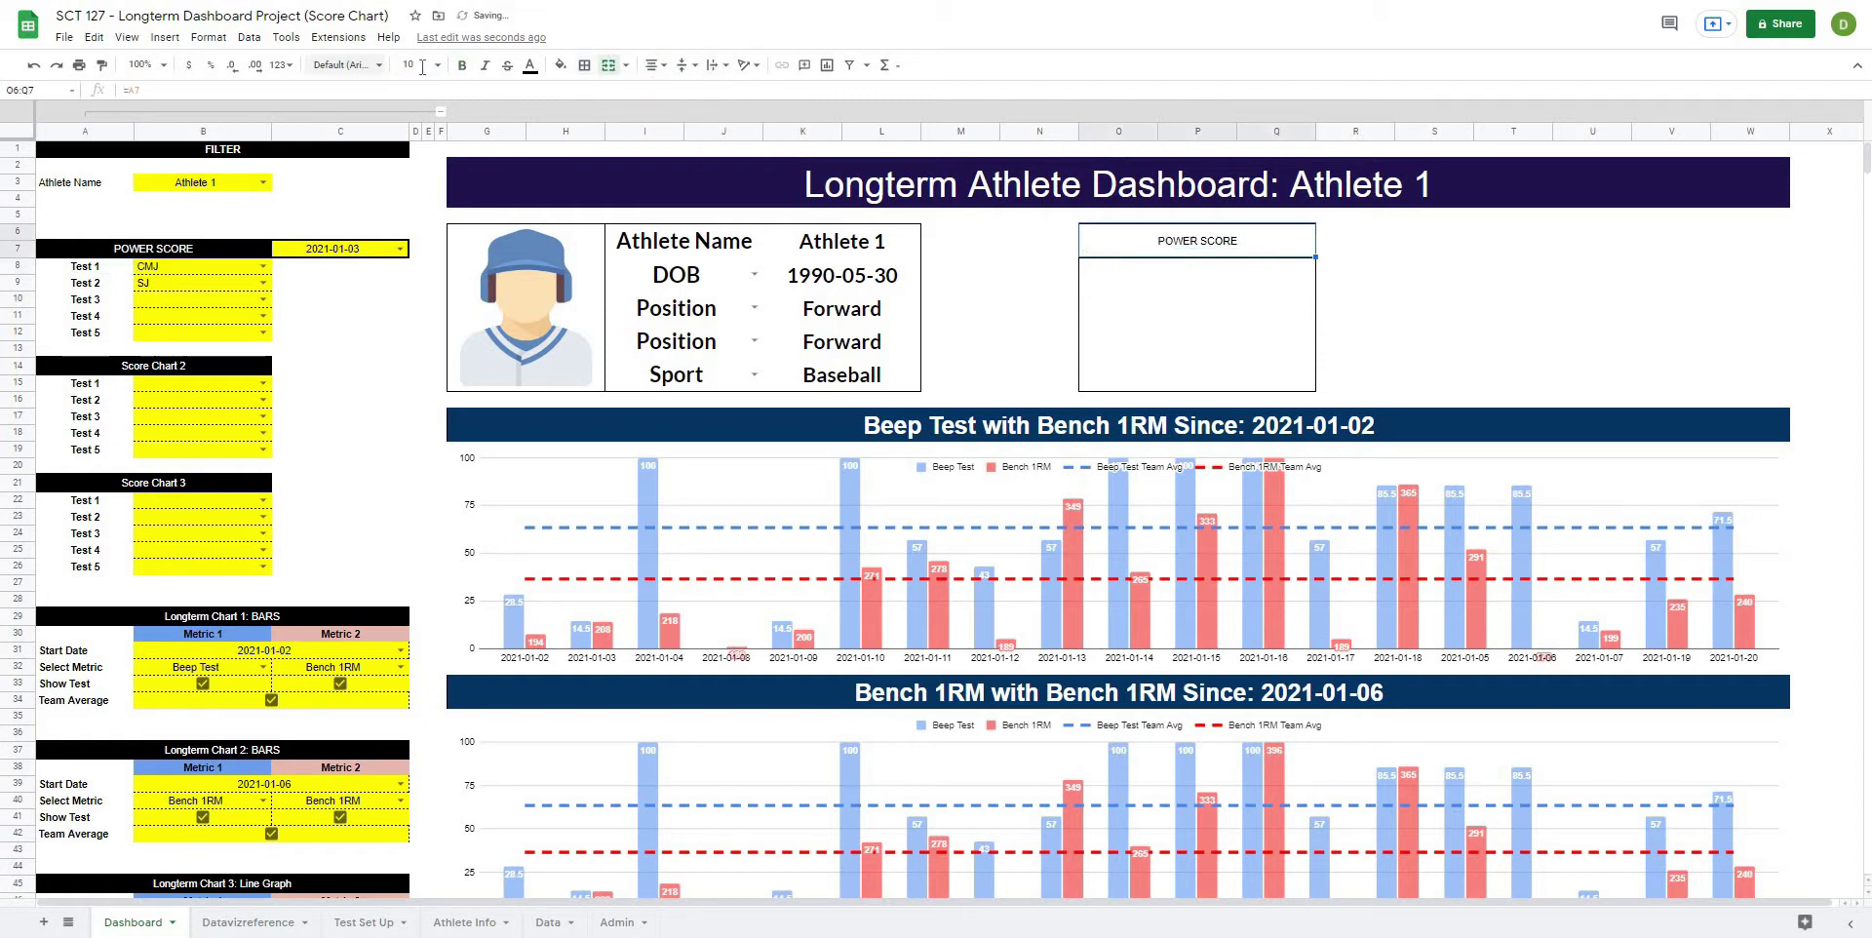
# Step: Format the header text in O6:Q7 as bold Lato at size 24
pyautogui.click(343, 64)
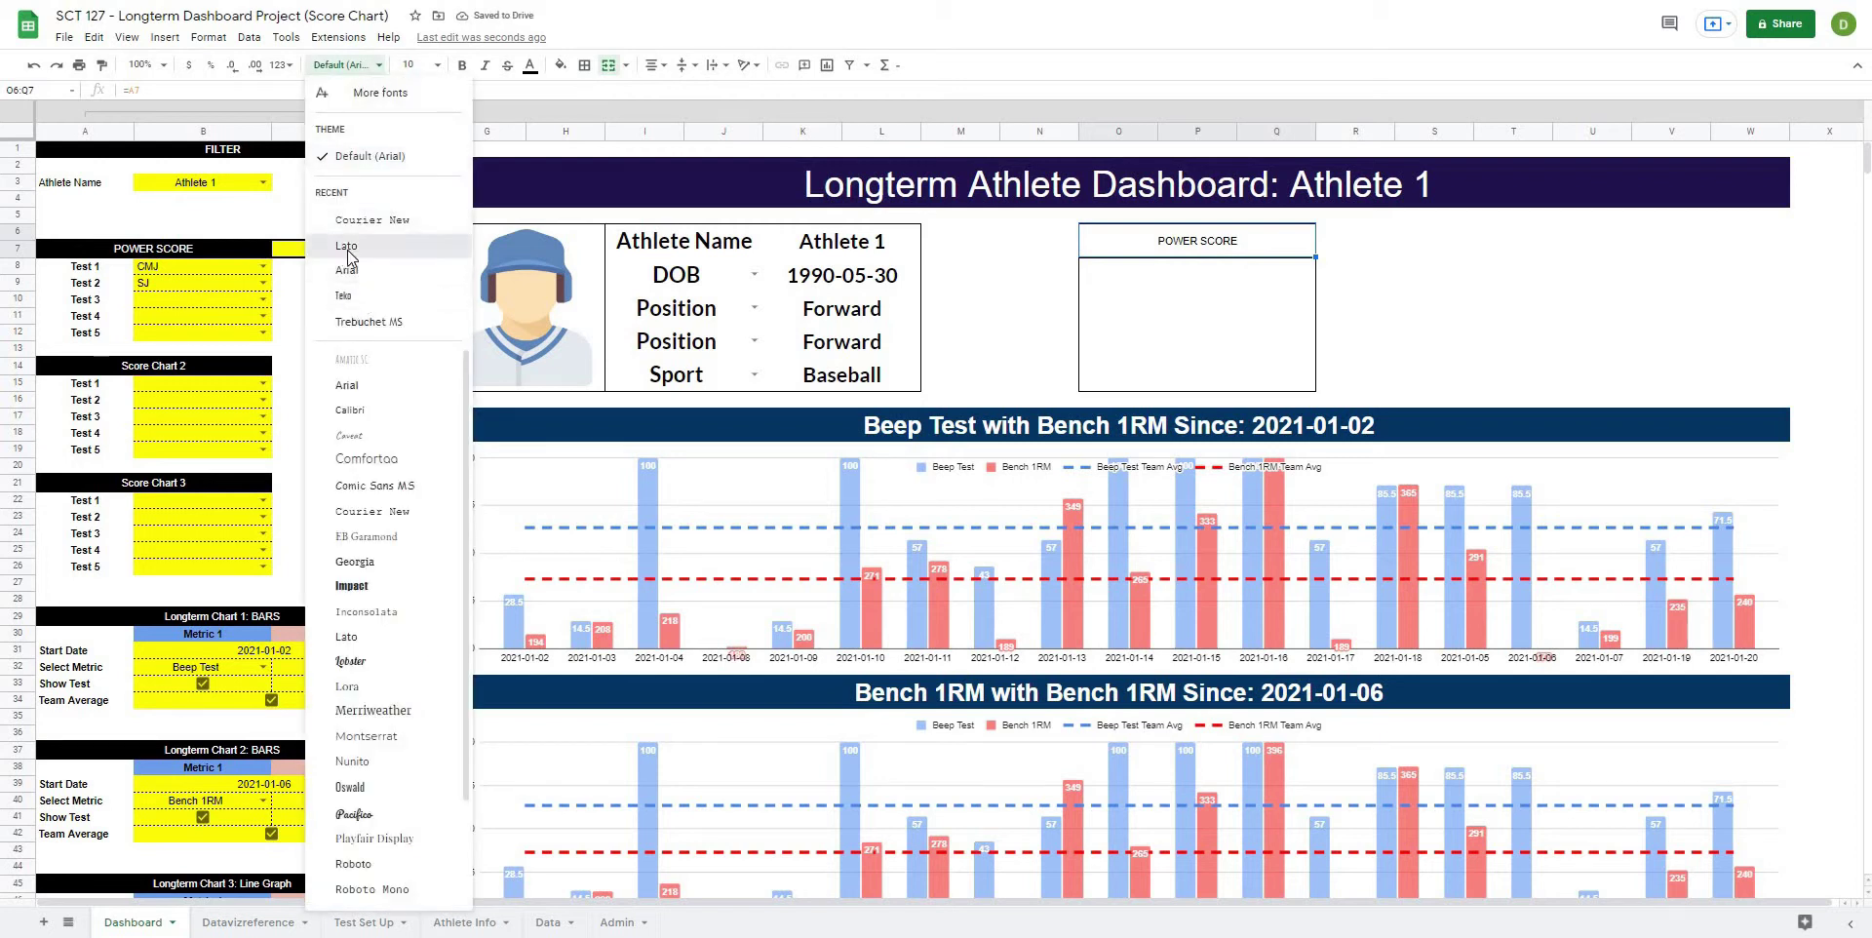
pyautogui.click(347, 247)
pyautogui.click(411, 64)
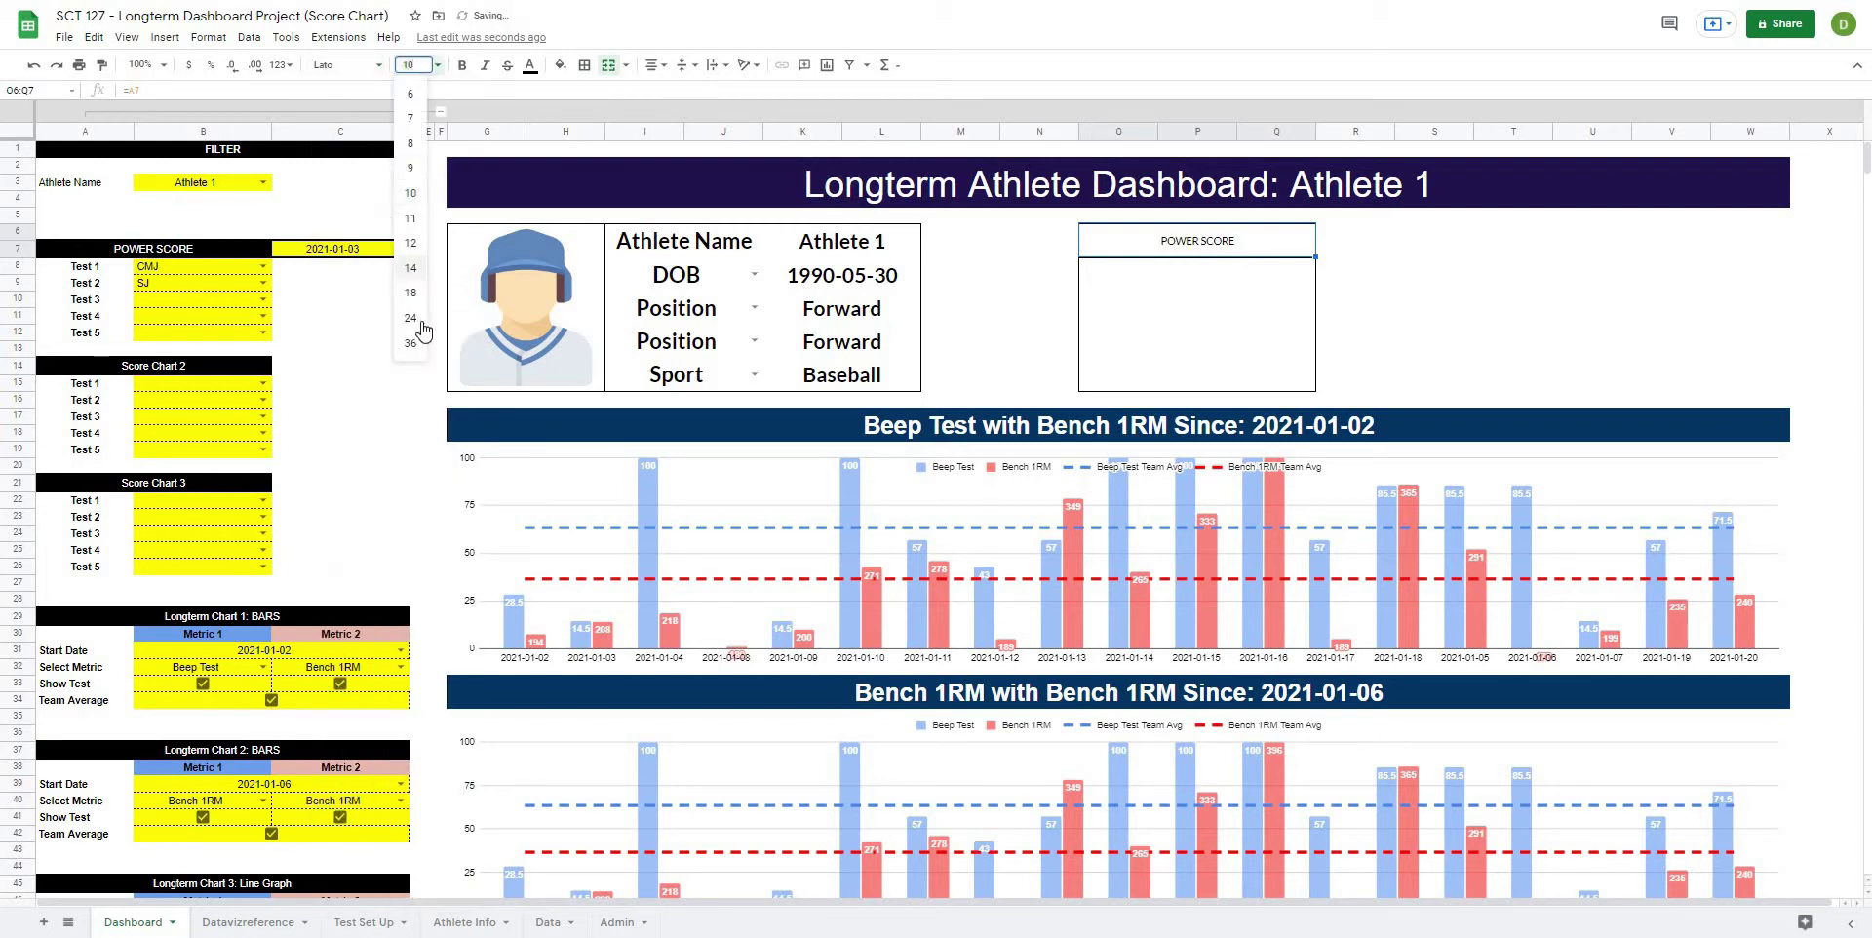
pyautogui.click(414, 318)
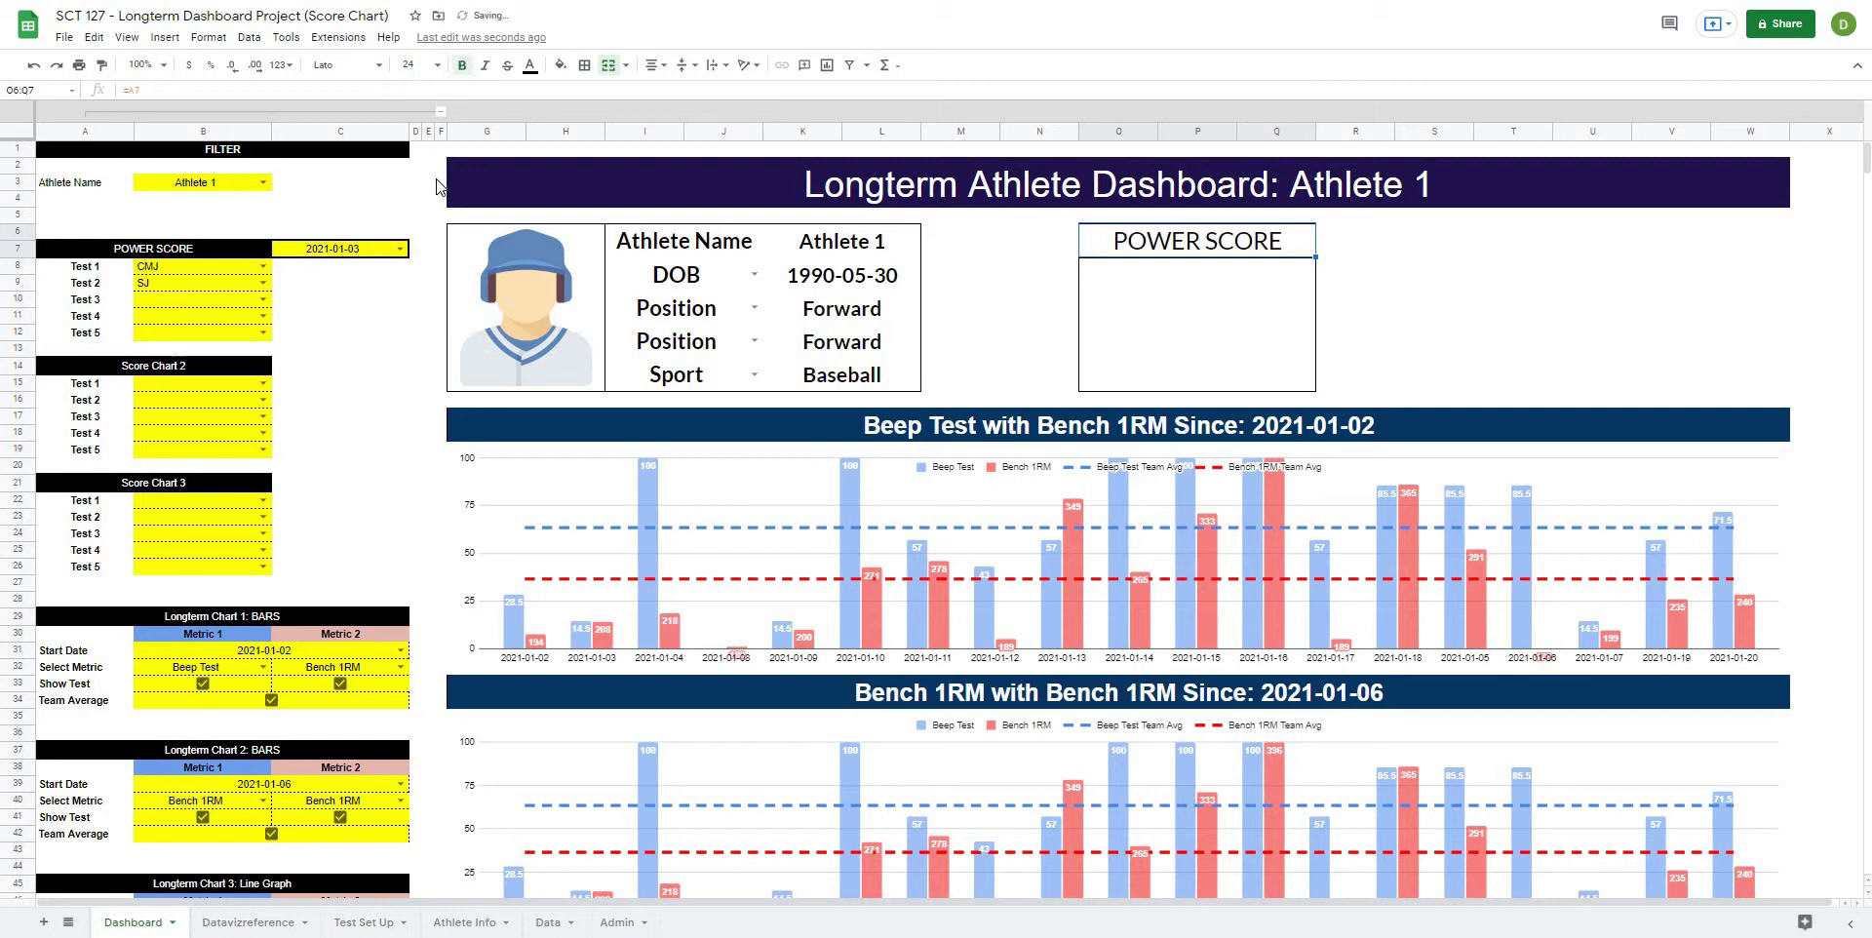
pyautogui.hotkey('ctrl', 'b')
pyautogui.click(1576, 251)
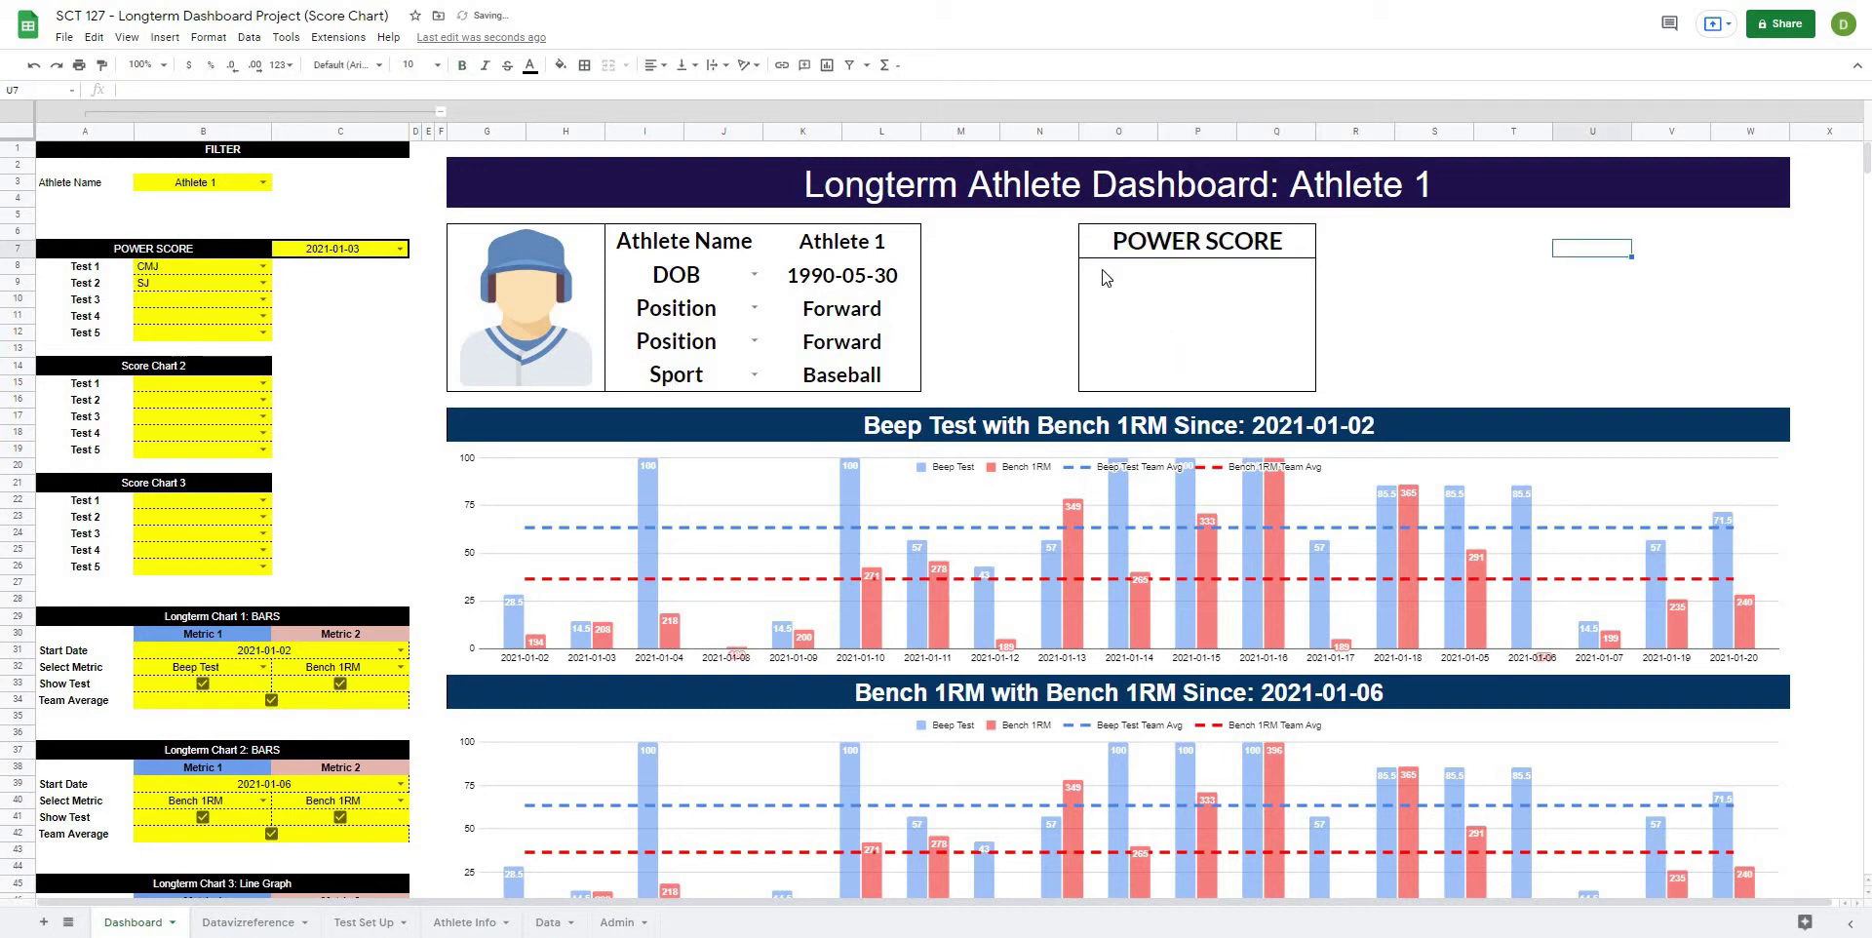
pyautogui.click(1170, 310)
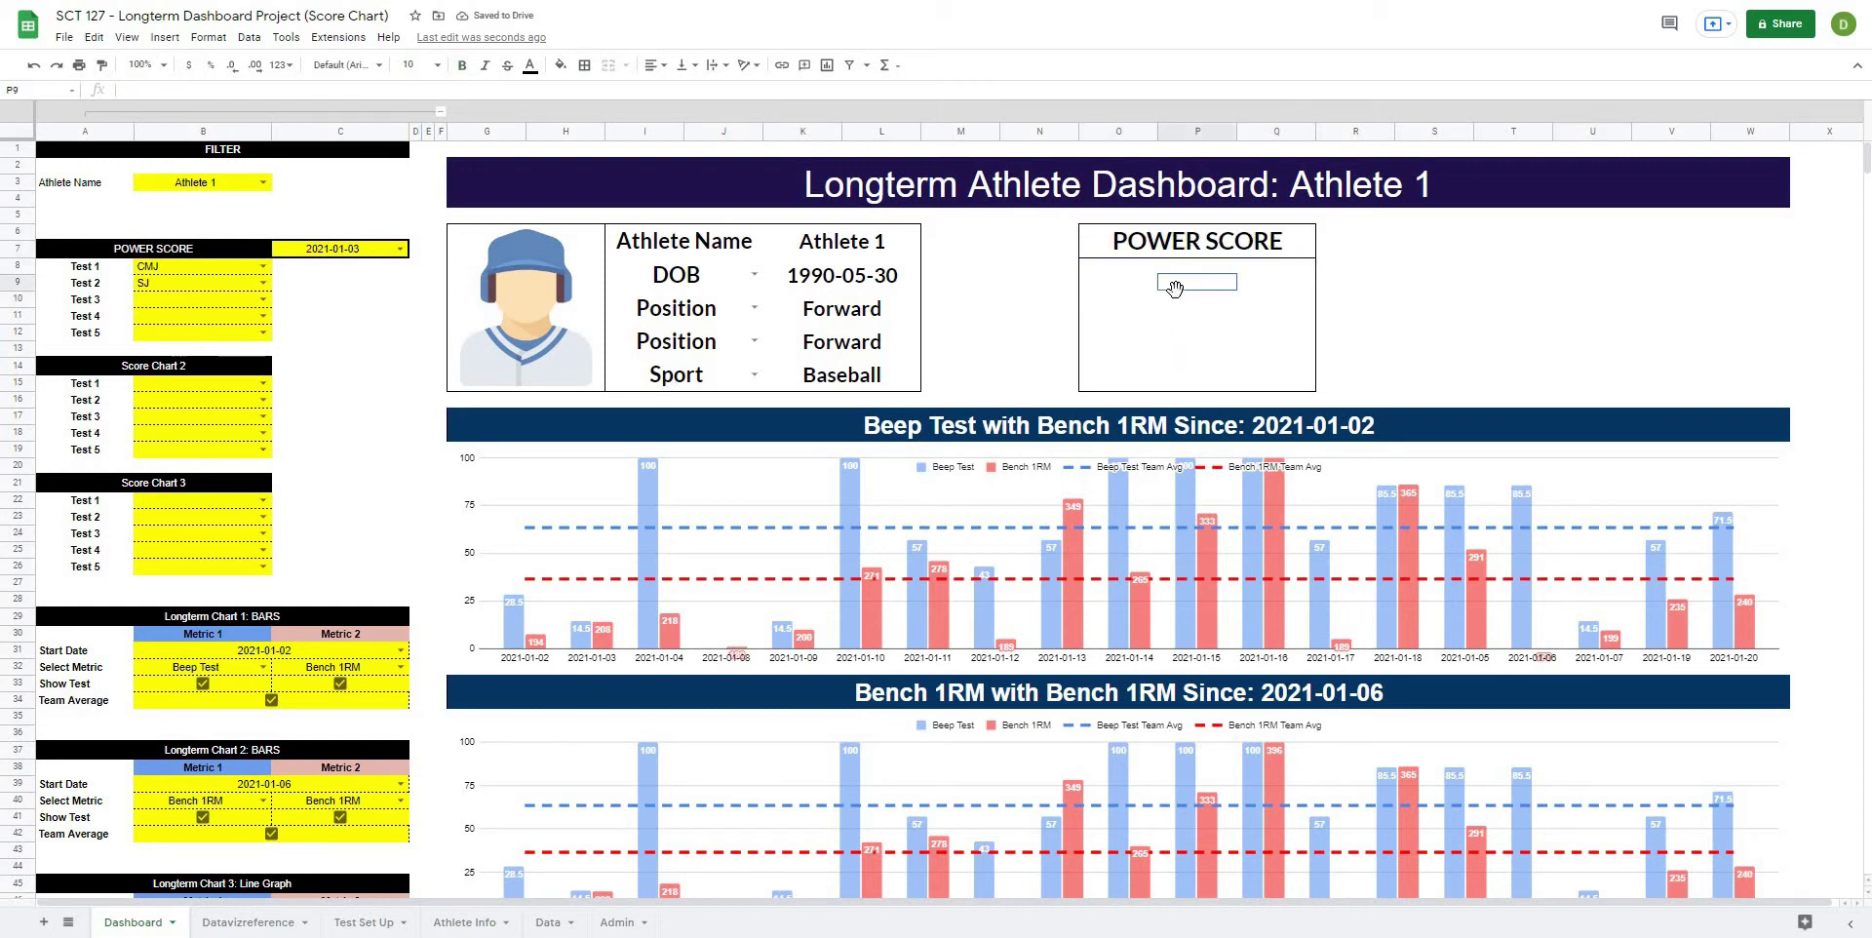
pyautogui.click(1185, 286)
pyautogui.click(1182, 301)
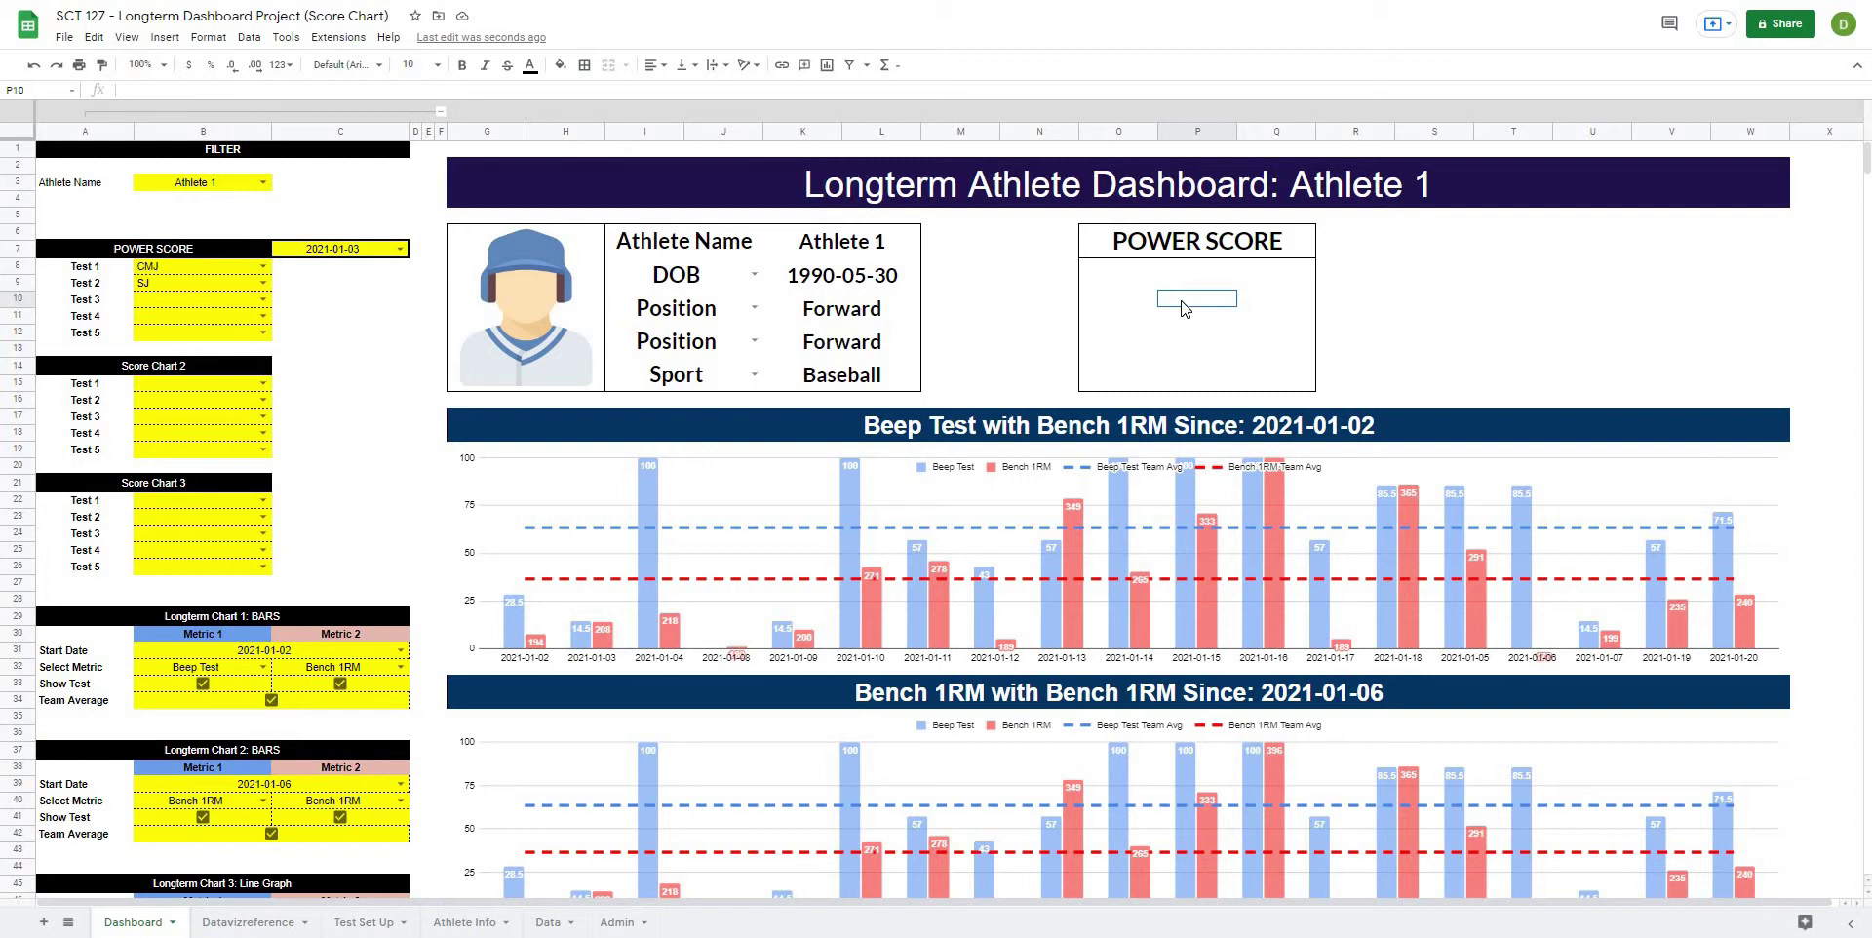
# Step: Merge cells P10:P13 below the POWER SCORE header and outline the merged cell with an outer border
pyautogui.moveTo(1185, 308); pyautogui.dragTo(1198, 354)
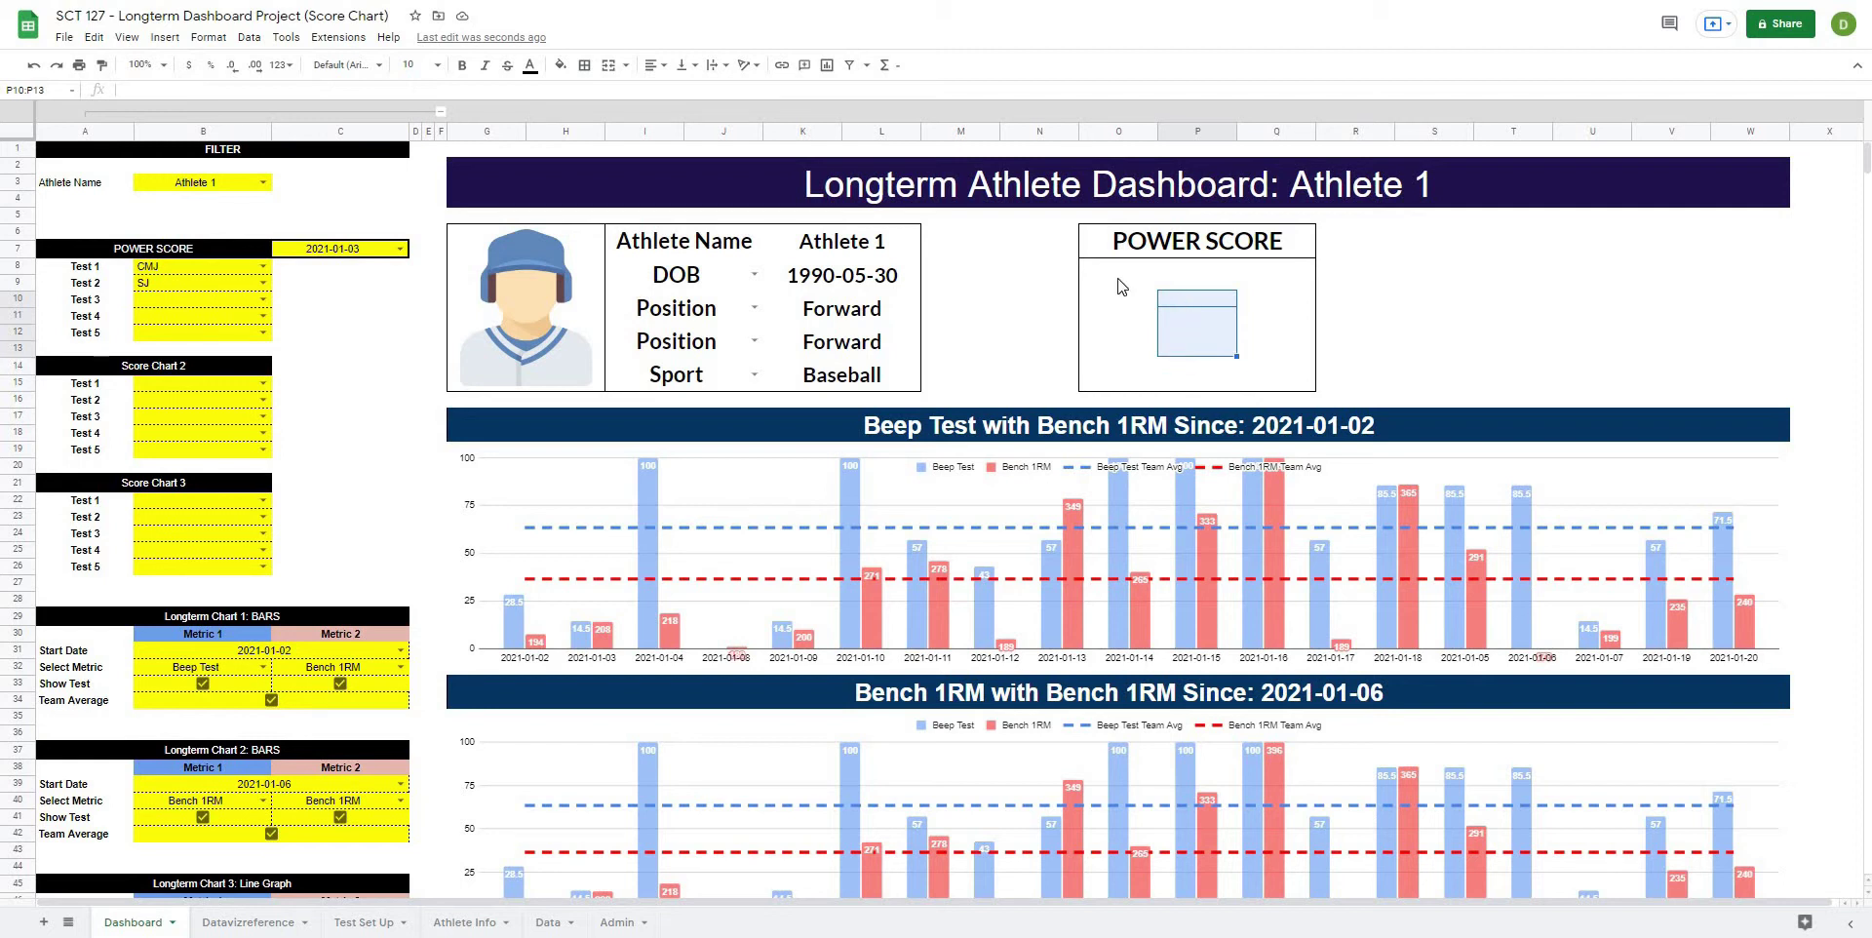
pyautogui.click(608, 66)
pyautogui.click(584, 65)
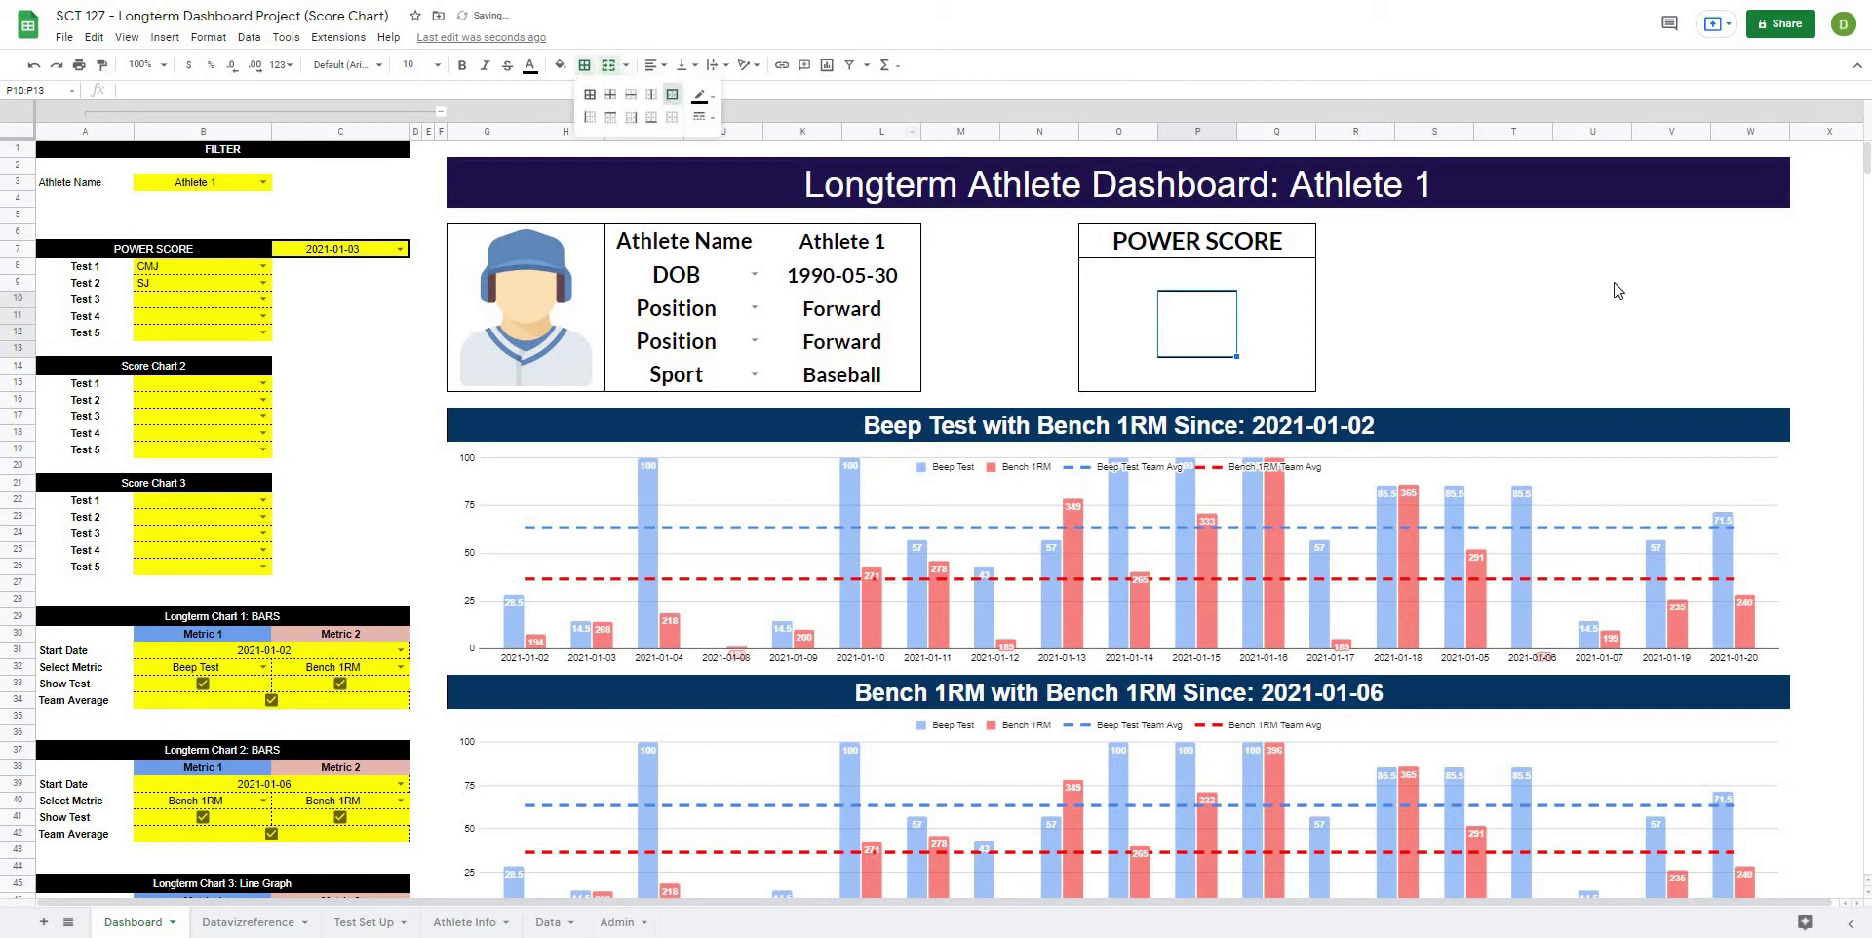
pyautogui.press('Escape')
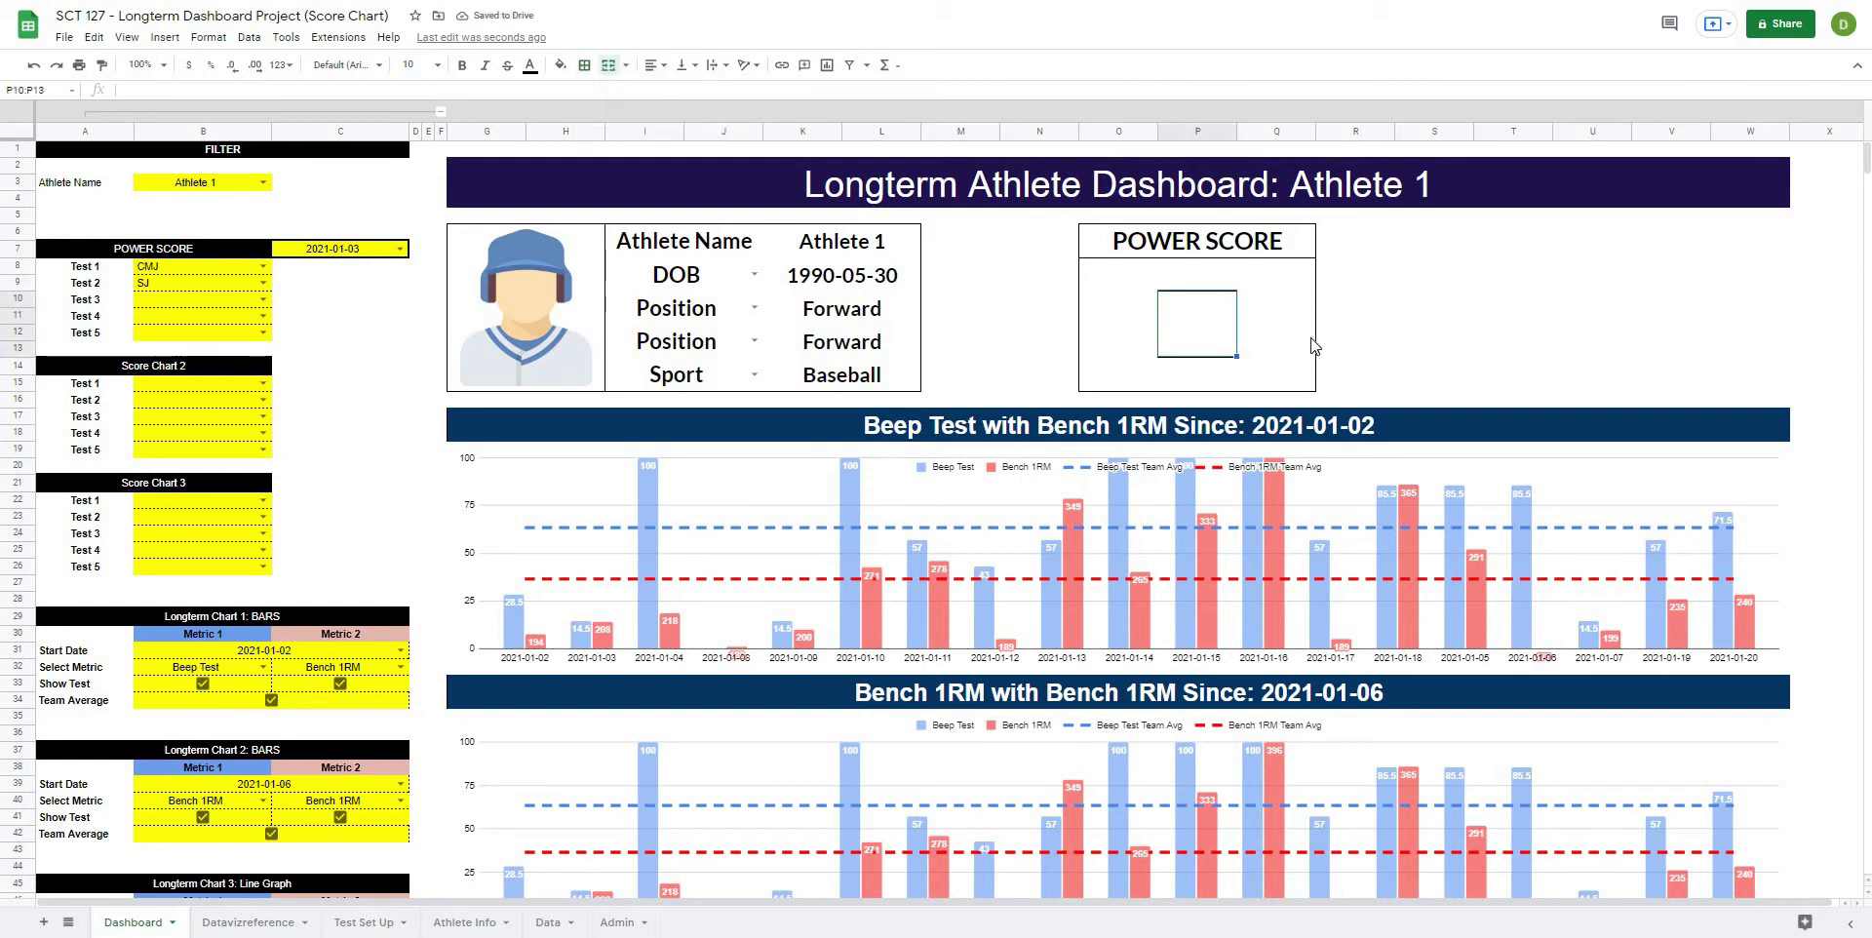
# Step: Enter a sample score of 56 in the merged cell P10:P13 and center it horizontally and vertically
pyautogui.write('6%')
pyautogui.press('Return')
pyautogui.write('56')
pyautogui.press('Delete')
pyautogui.press('Return')
pyautogui.click(672, 93)
pyautogui.click(687, 65)
pyautogui.click(700, 92)
# Step: Format the sample score in P10:P13 as bold Lato at size 36
pyautogui.click(379, 67)
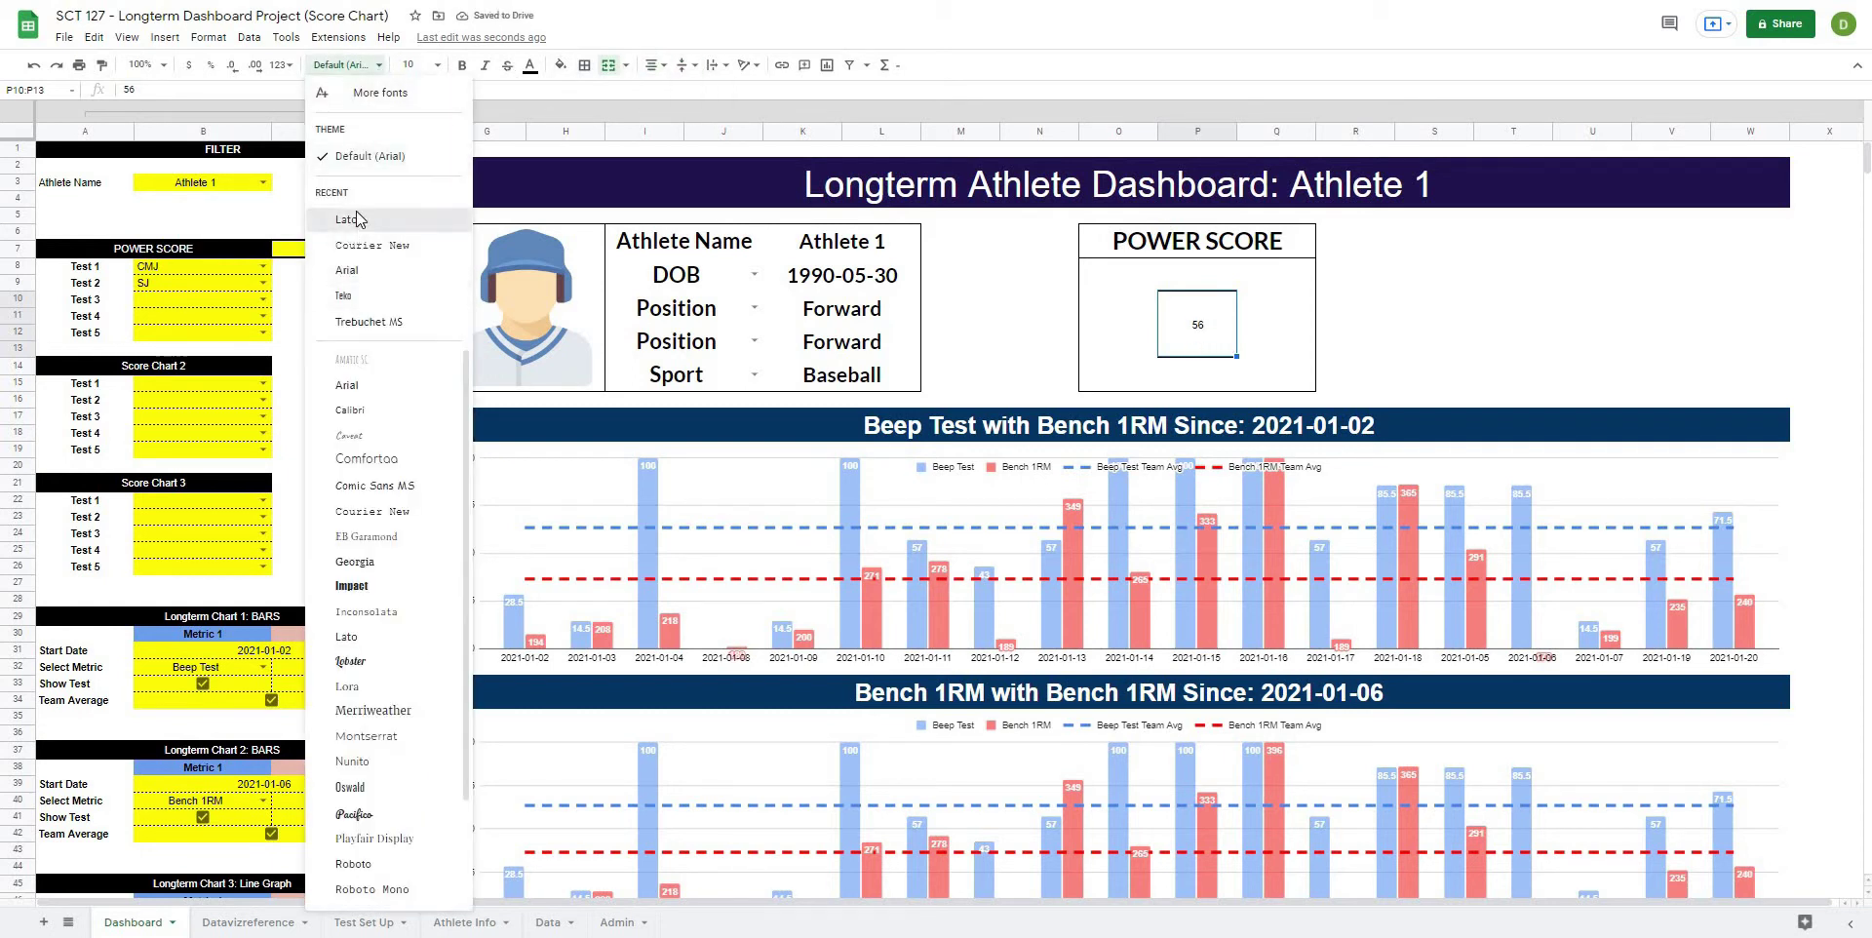
pyautogui.click(351, 220)
pyautogui.click(432, 65)
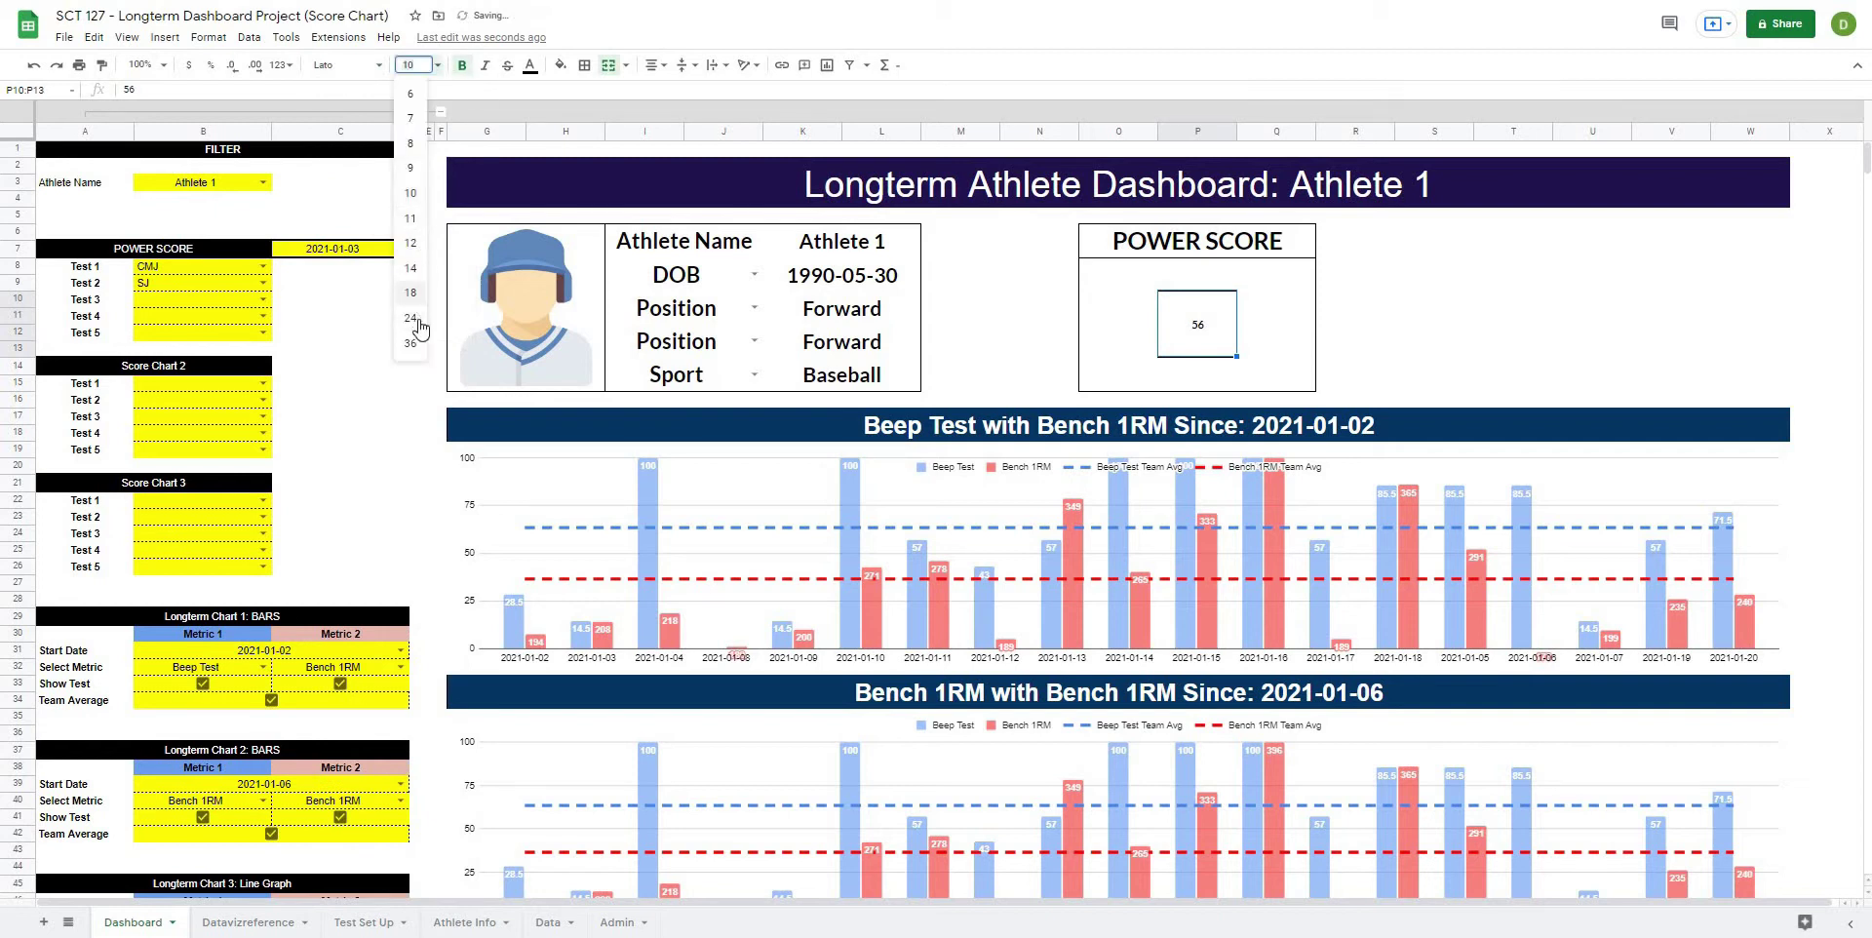
pyautogui.click(415, 322)
pyautogui.click(432, 65)
pyautogui.click(414, 353)
pyautogui.click(1430, 331)
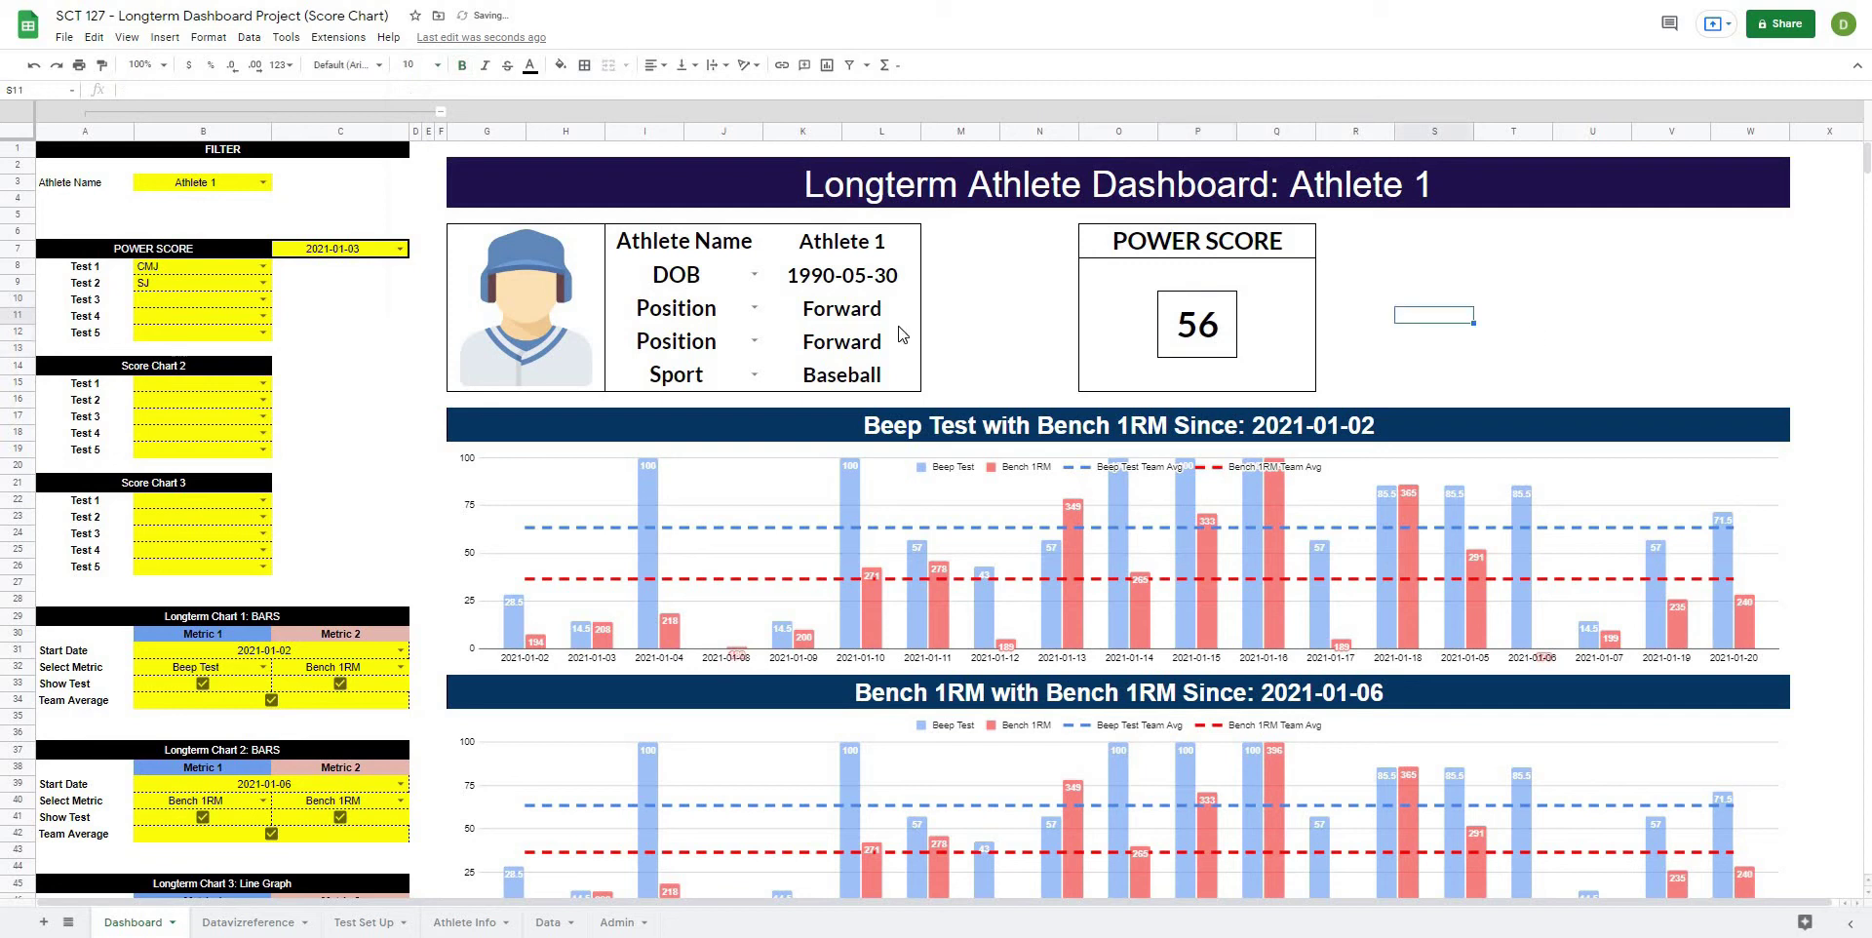
# Step: Try the three-digit value 100 in the merged score cell P10:P13 to check its fit
pyautogui.click(1221, 337)
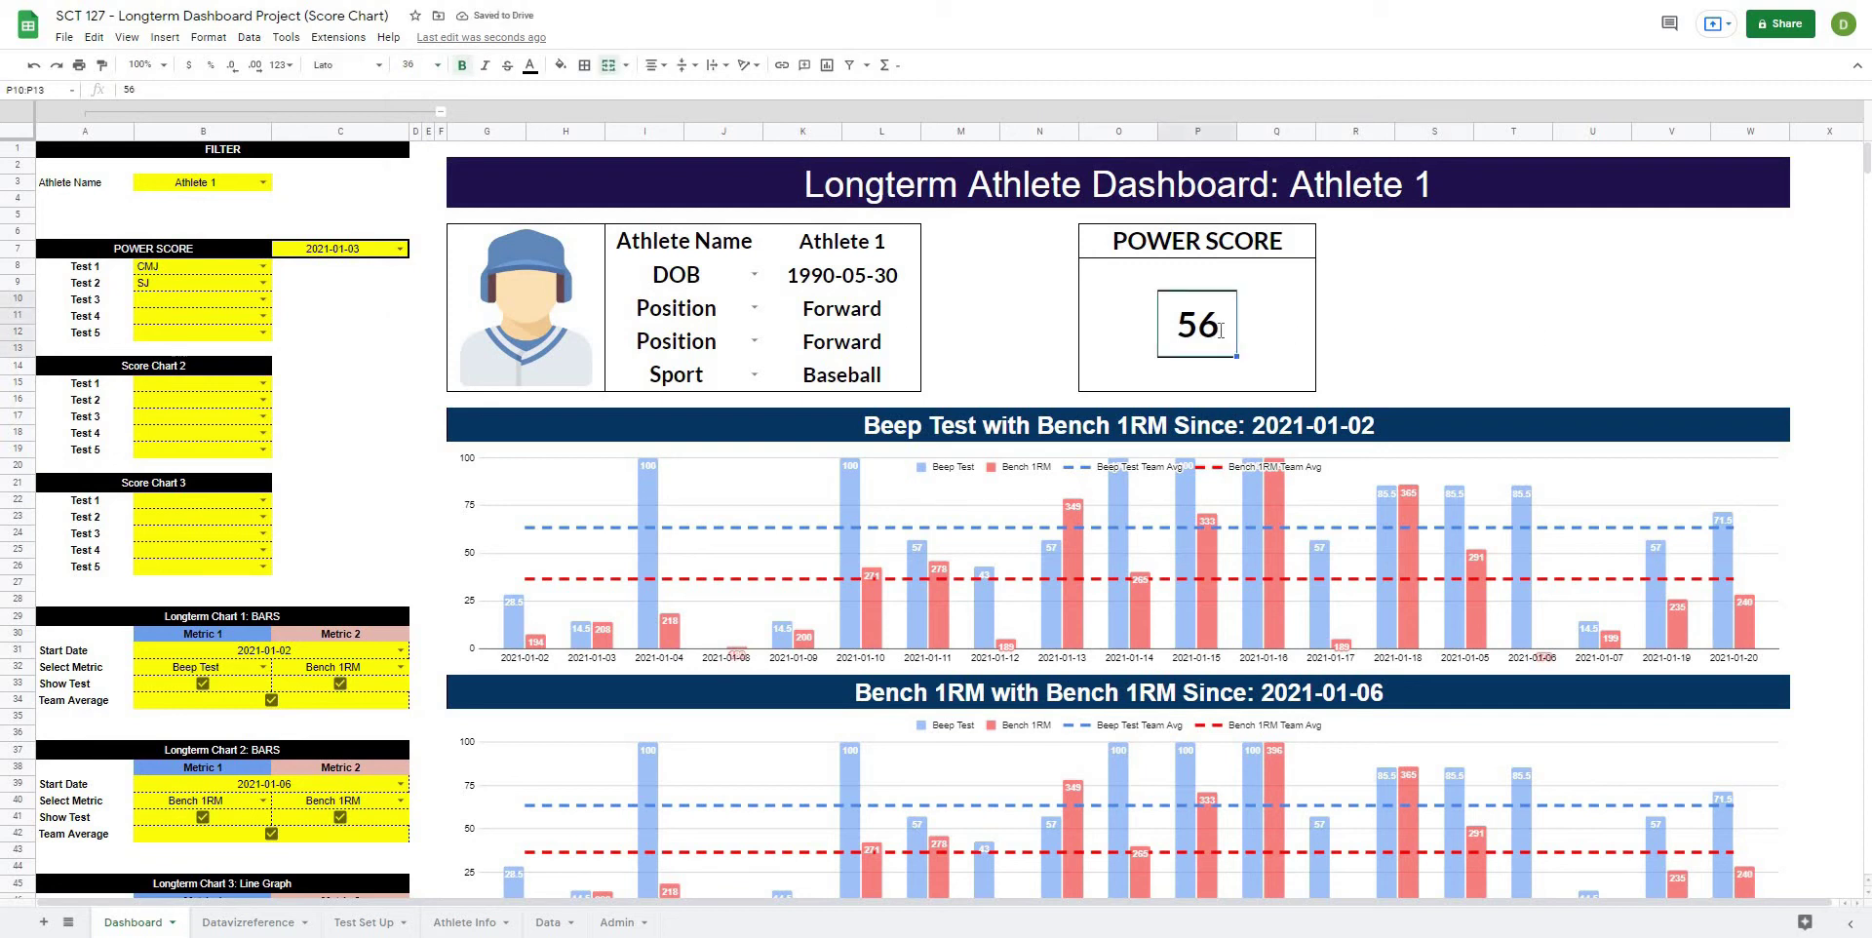
pyautogui.write('100')
pyautogui.click(1414, 317)
pyautogui.click(1258, 331)
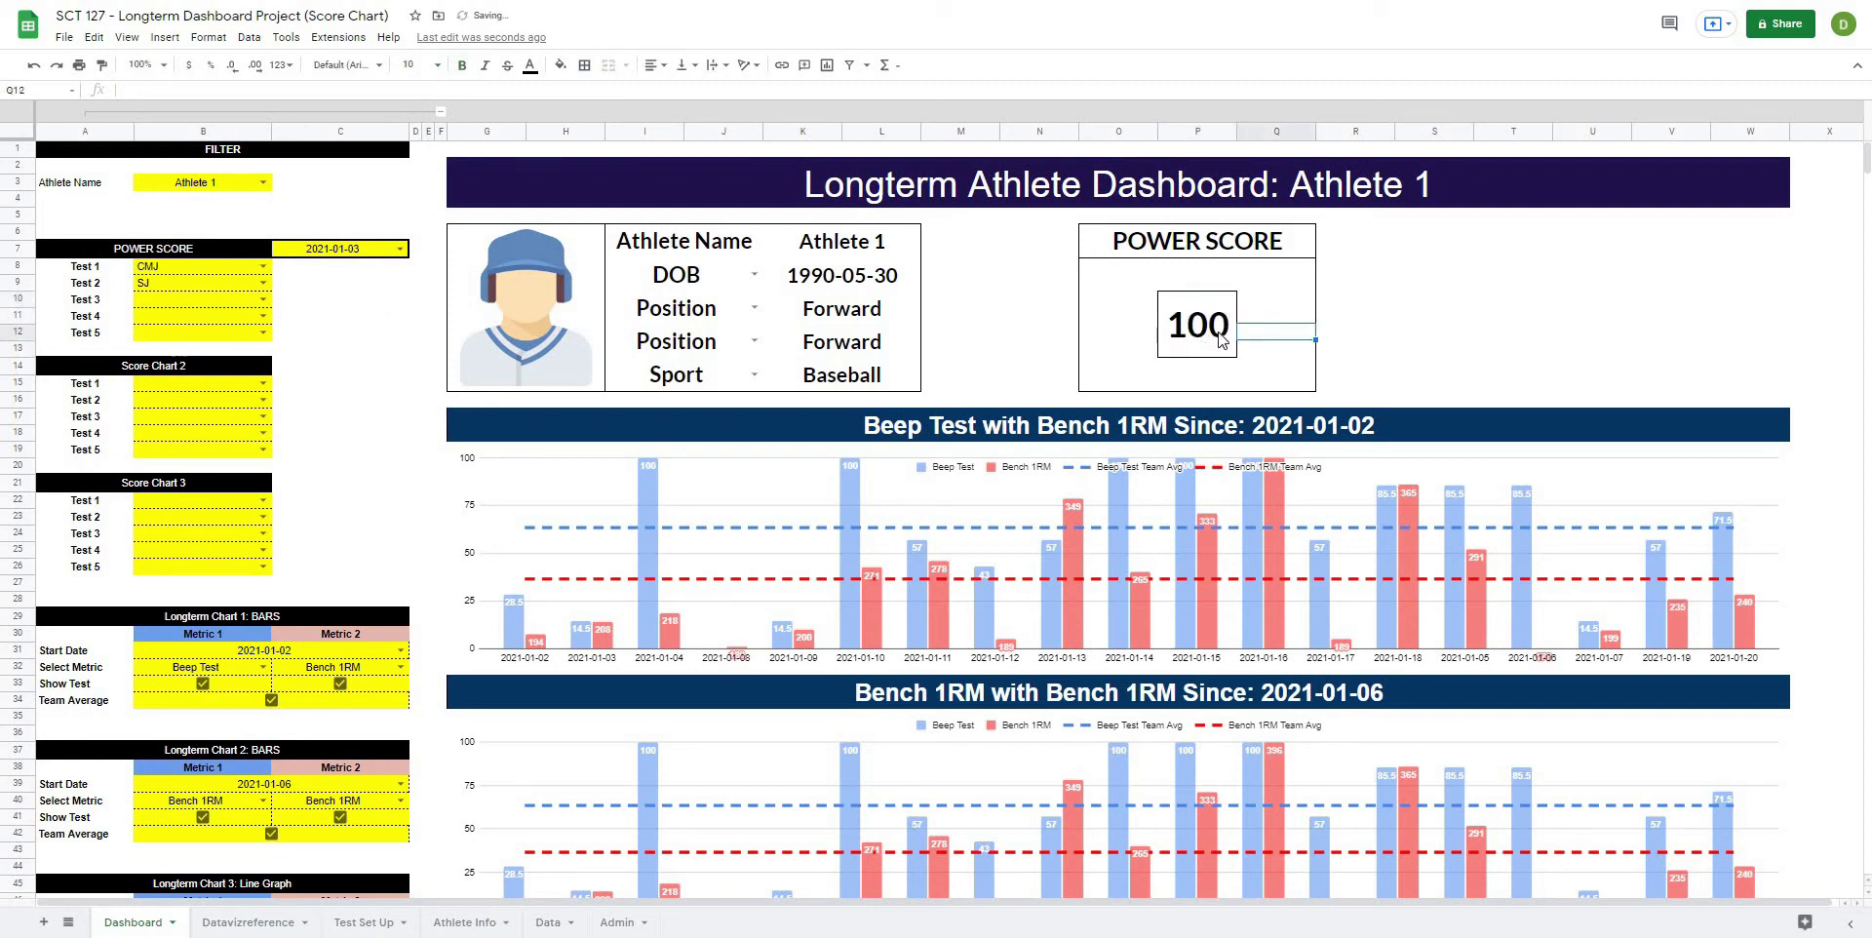
# Step: Clear the sample value from the merged score cell P10:P13
pyautogui.click(1220, 336)
pyautogui.press('Delete')
pyautogui.click(1512, 297)
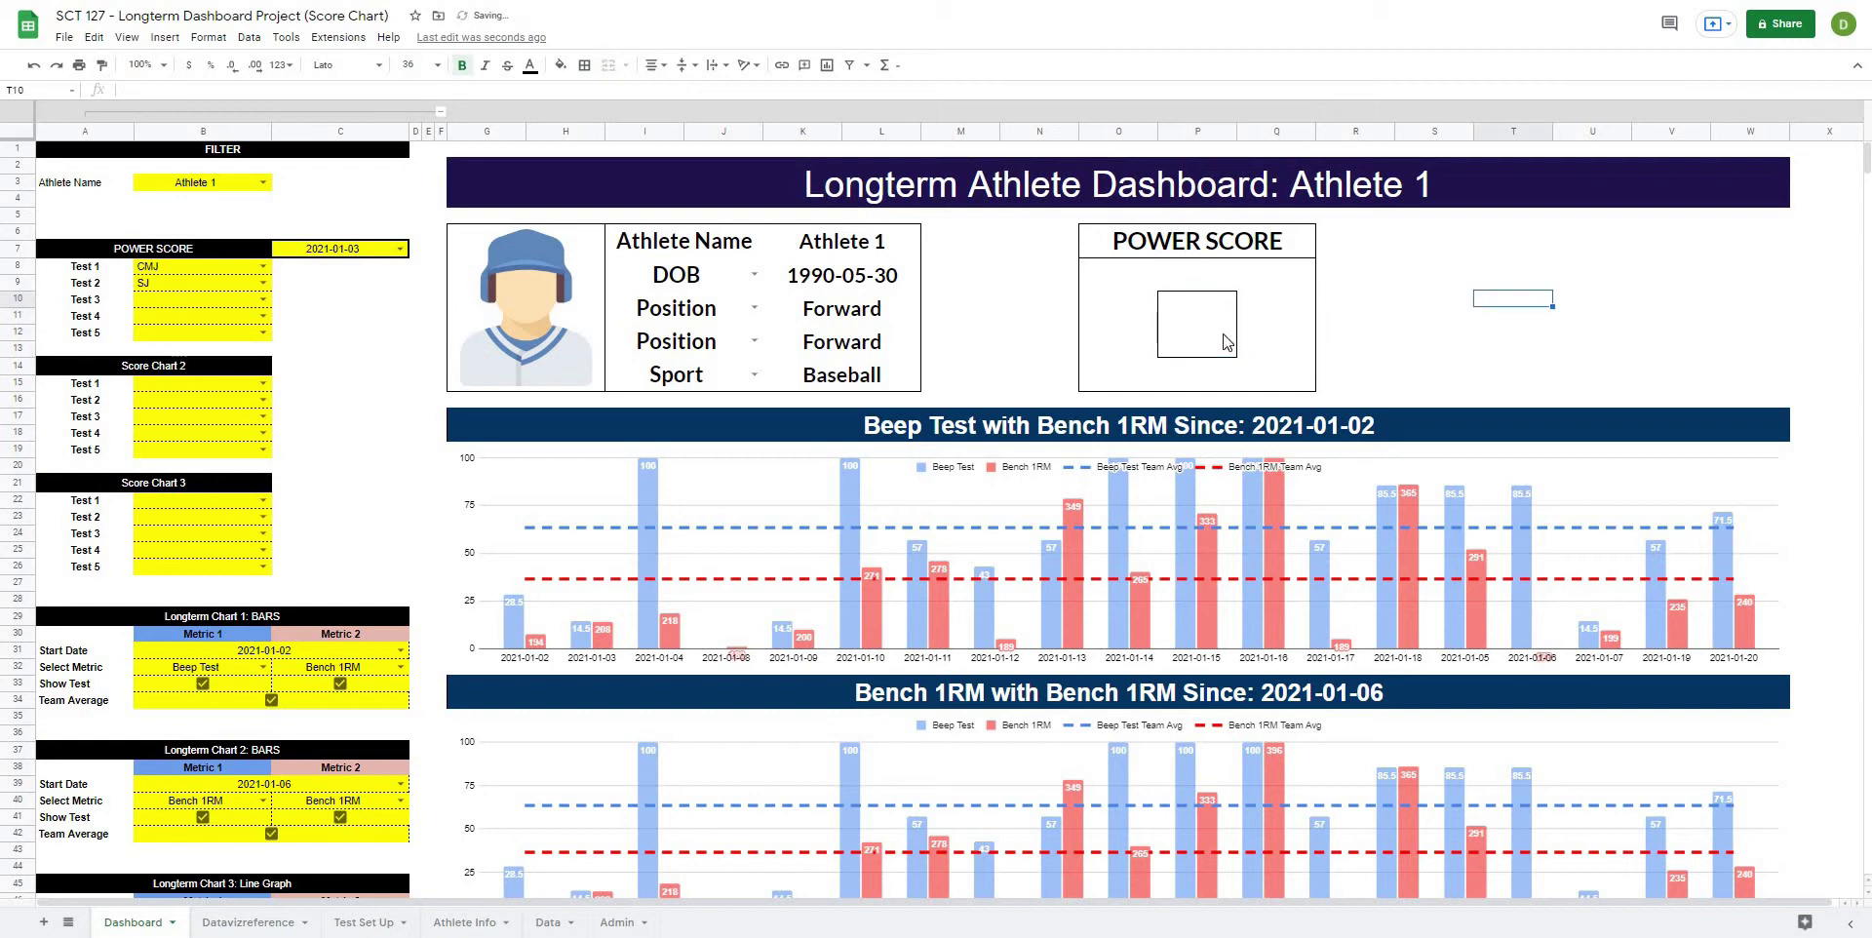
pyautogui.click(1225, 339)
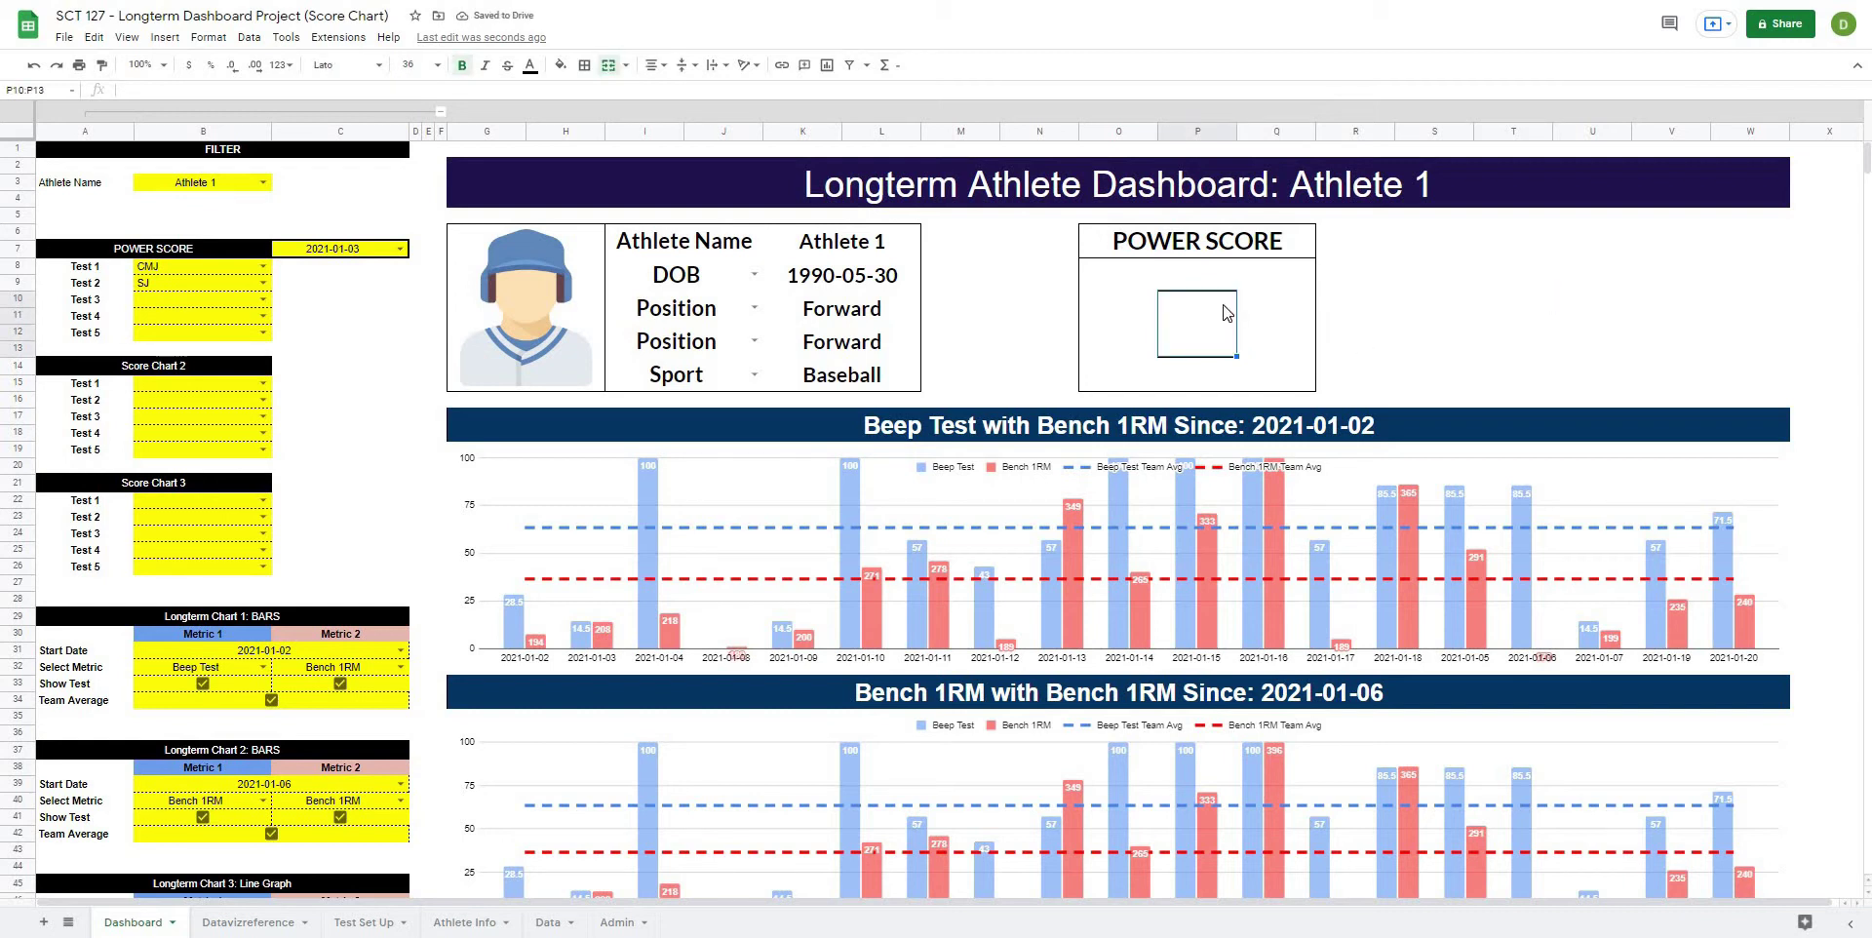
pyautogui.click(1463, 282)
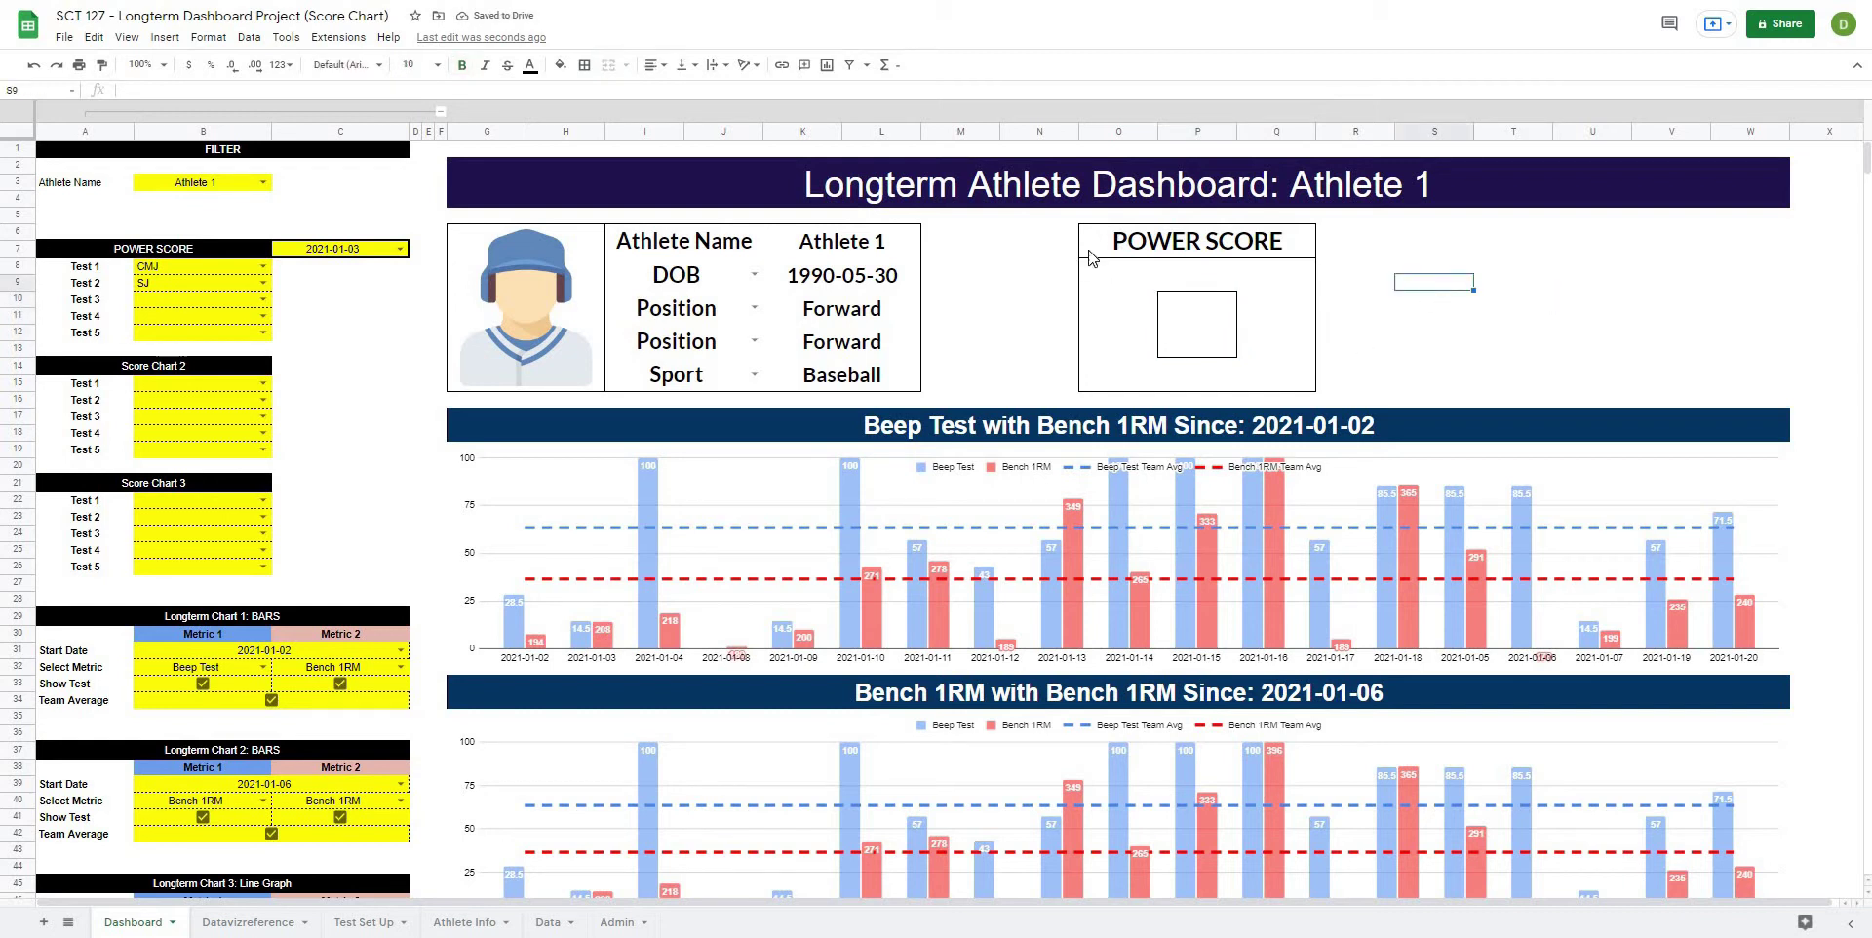
# Step: Duplicate the POWER SCORE box O6:Q15 twice beside it, starting at R6 and U6
pyautogui.moveTo(1109, 247); pyautogui.dragTo(1129, 395)
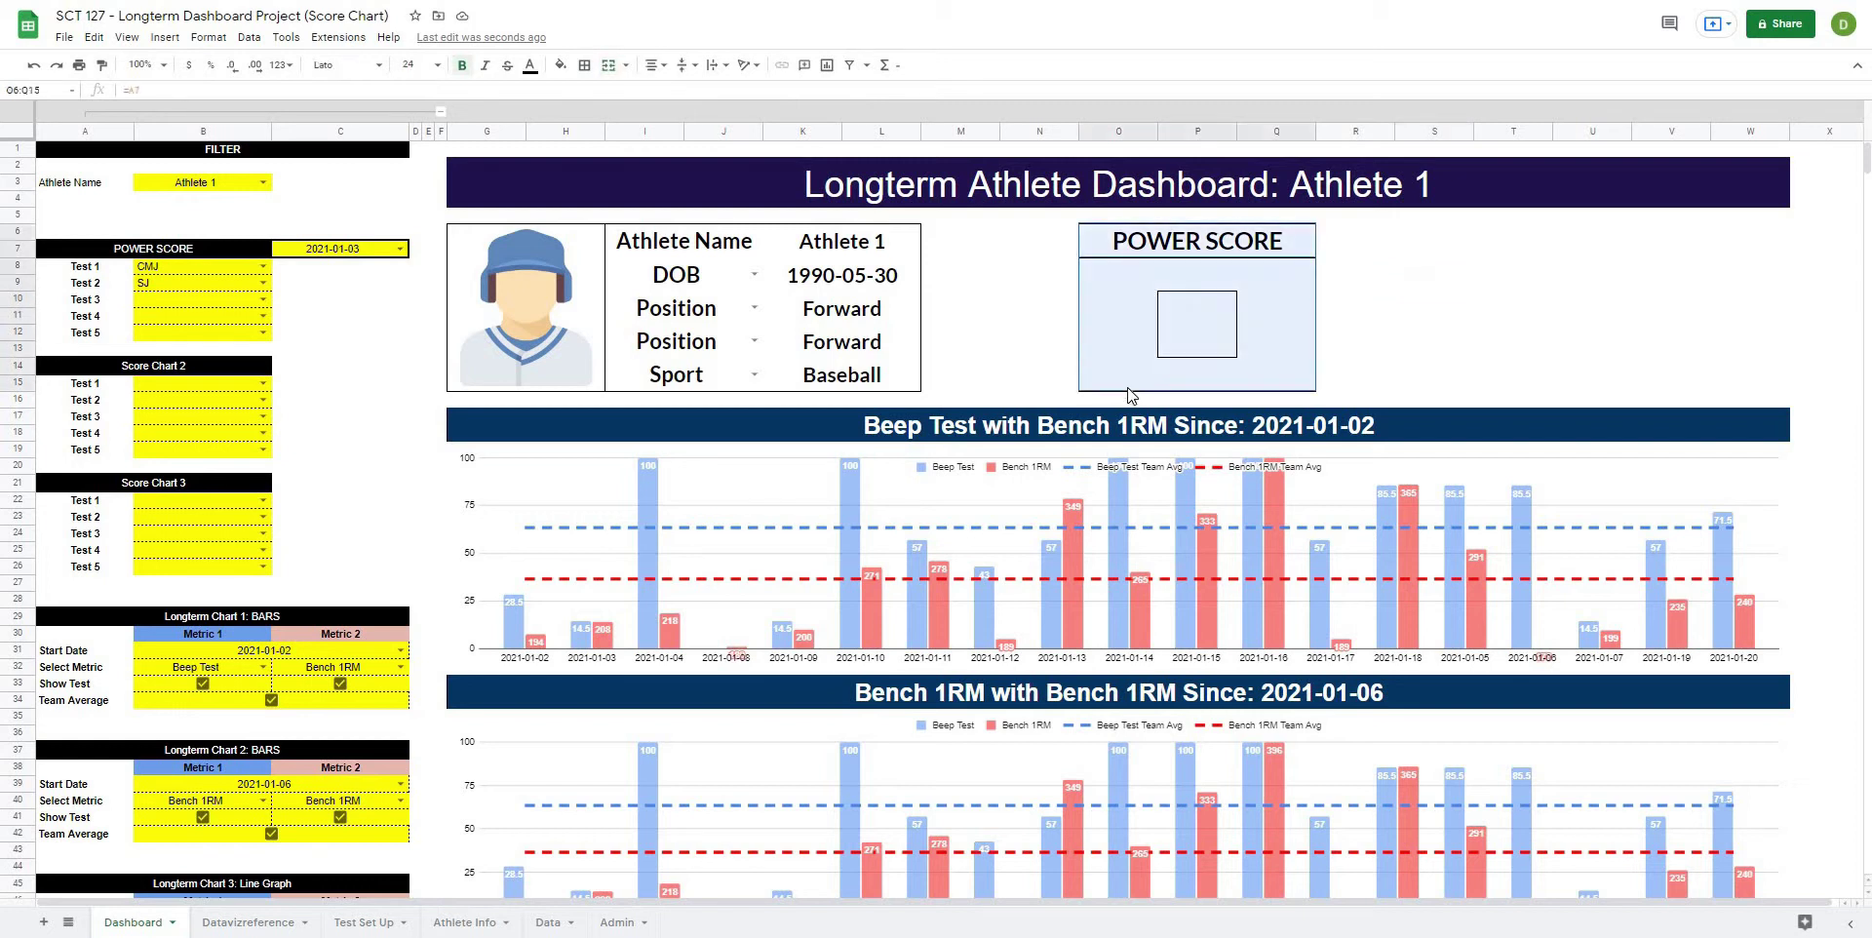
pyautogui.hotkey('ctrl', 'c')
pyautogui.click(1350, 234)
pyautogui.hotkey('ctrl', 'v')
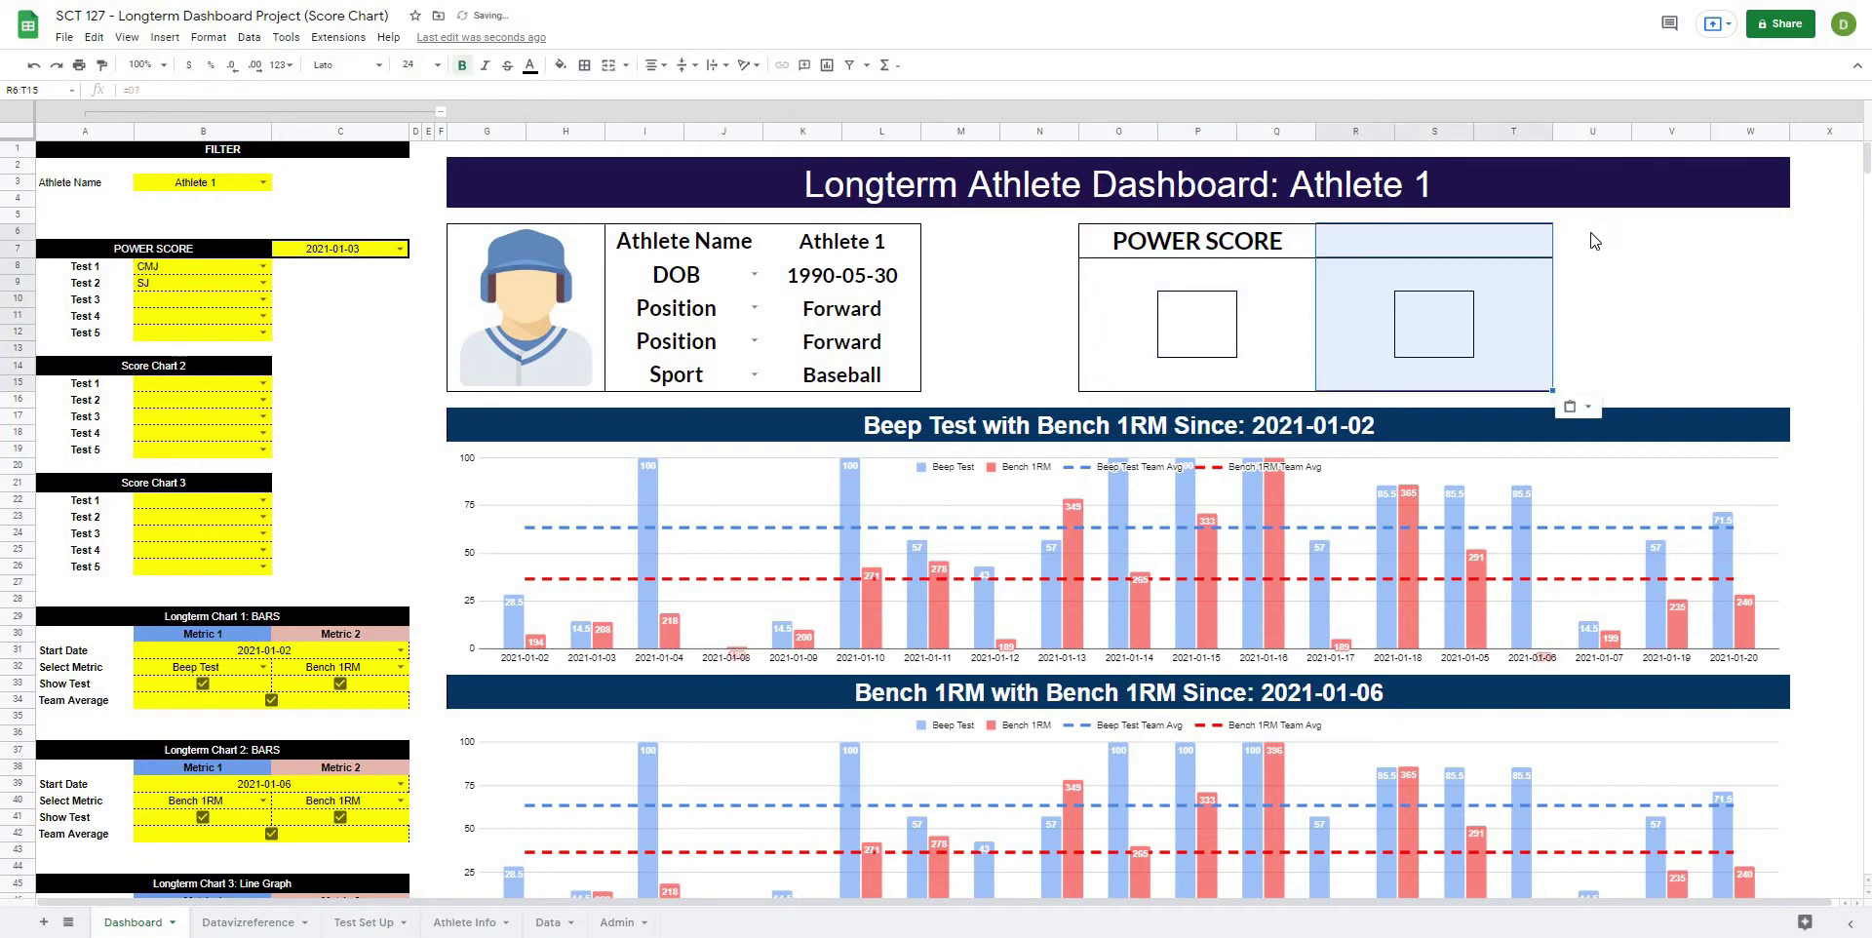
pyautogui.click(1587, 240)
pyautogui.hotkey('ctrl', 'v')
# Step: Link the second box's header R6:T7 to the Score Chart 2 title with the formula =A14
pyautogui.click(1394, 240)
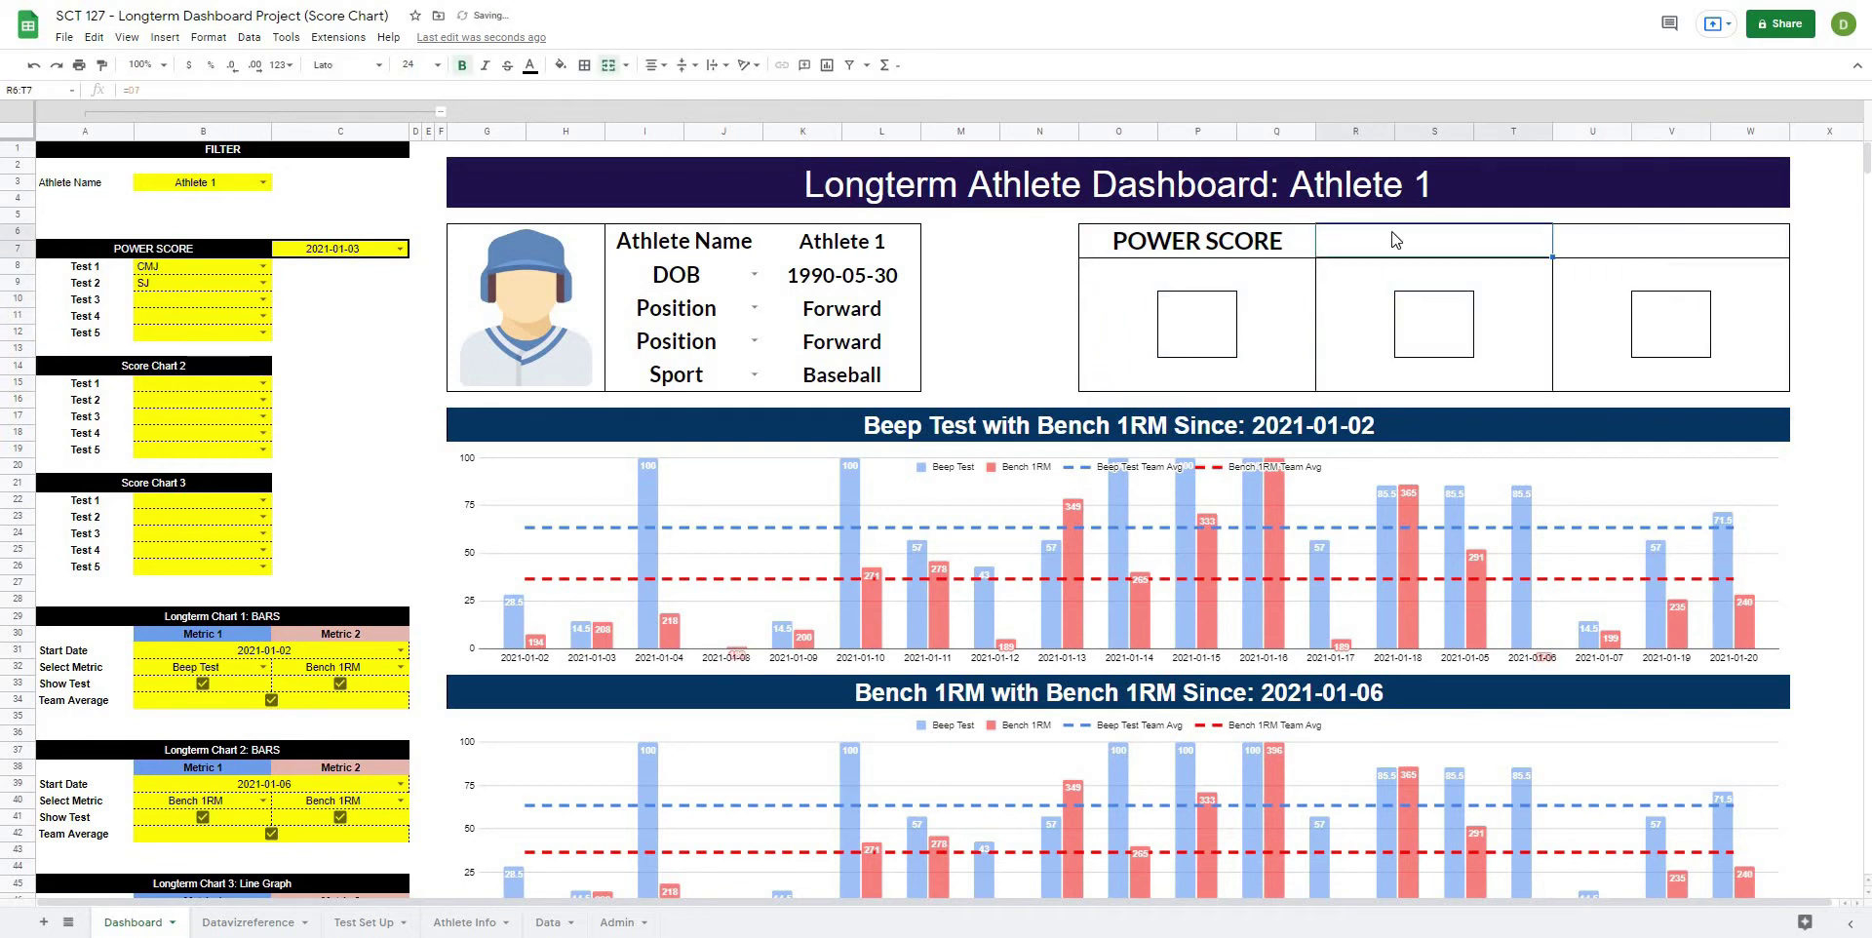
pyautogui.click(181, 87)
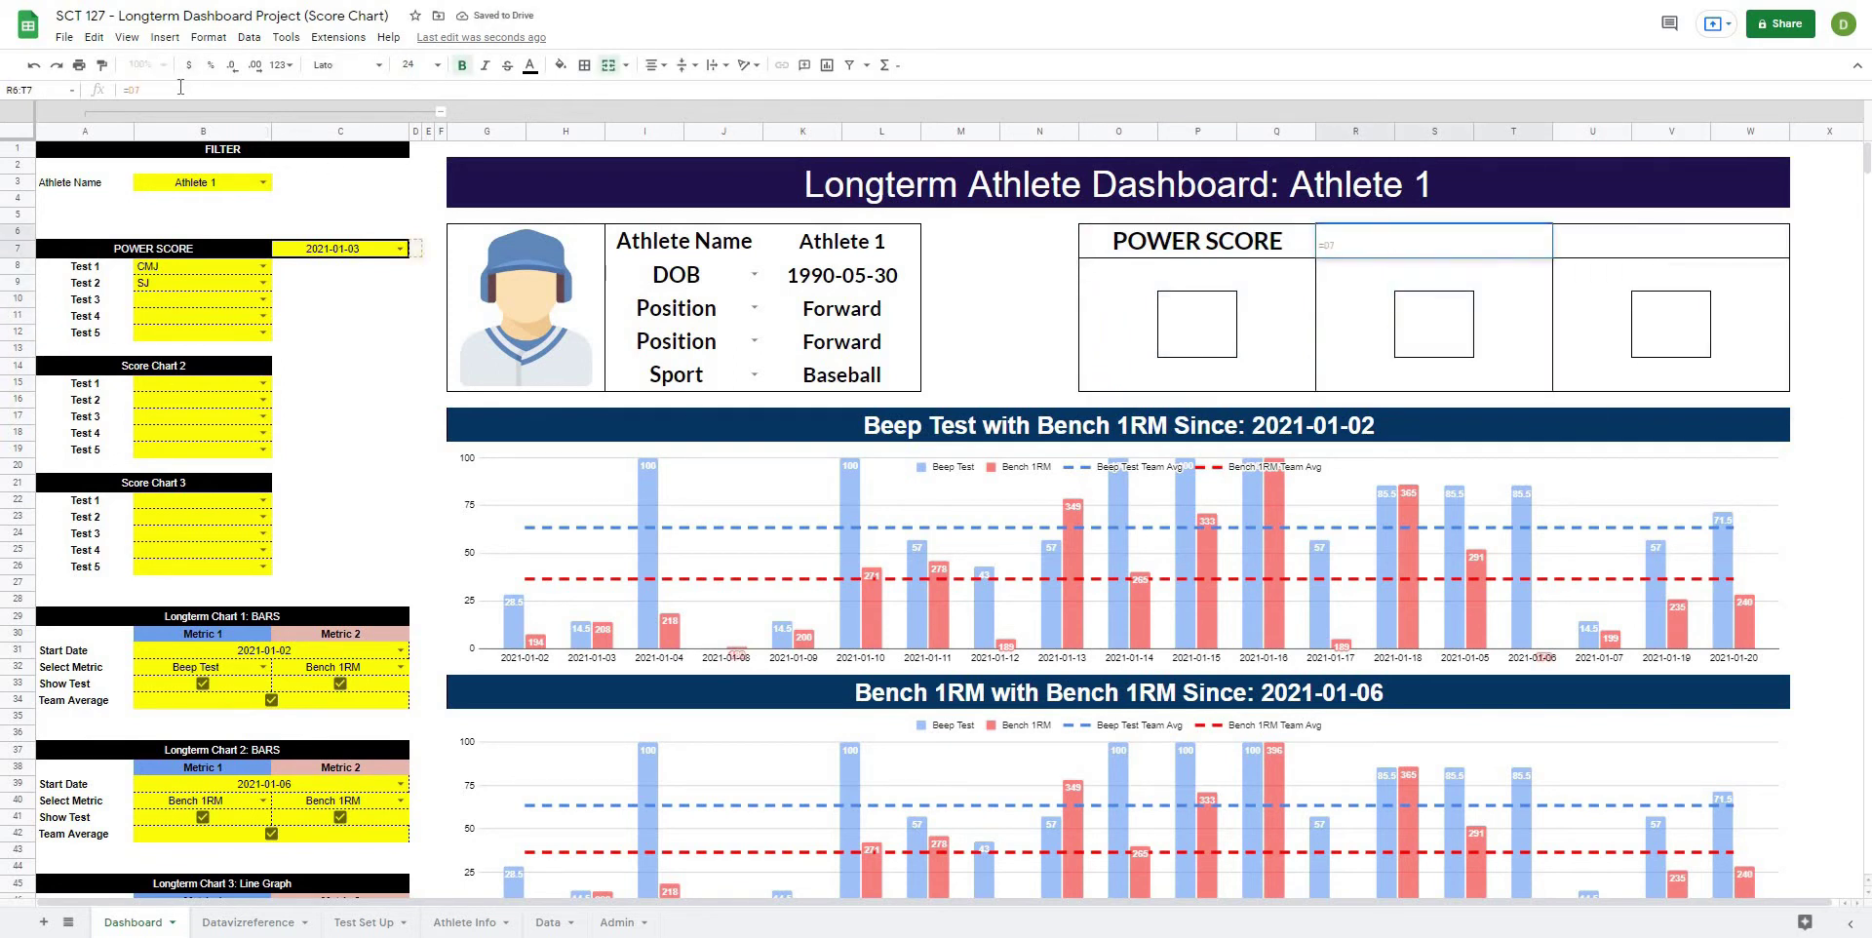
pyautogui.press('BackSpace')
pyautogui.press('BackSpace')
pyautogui.click(161, 373)
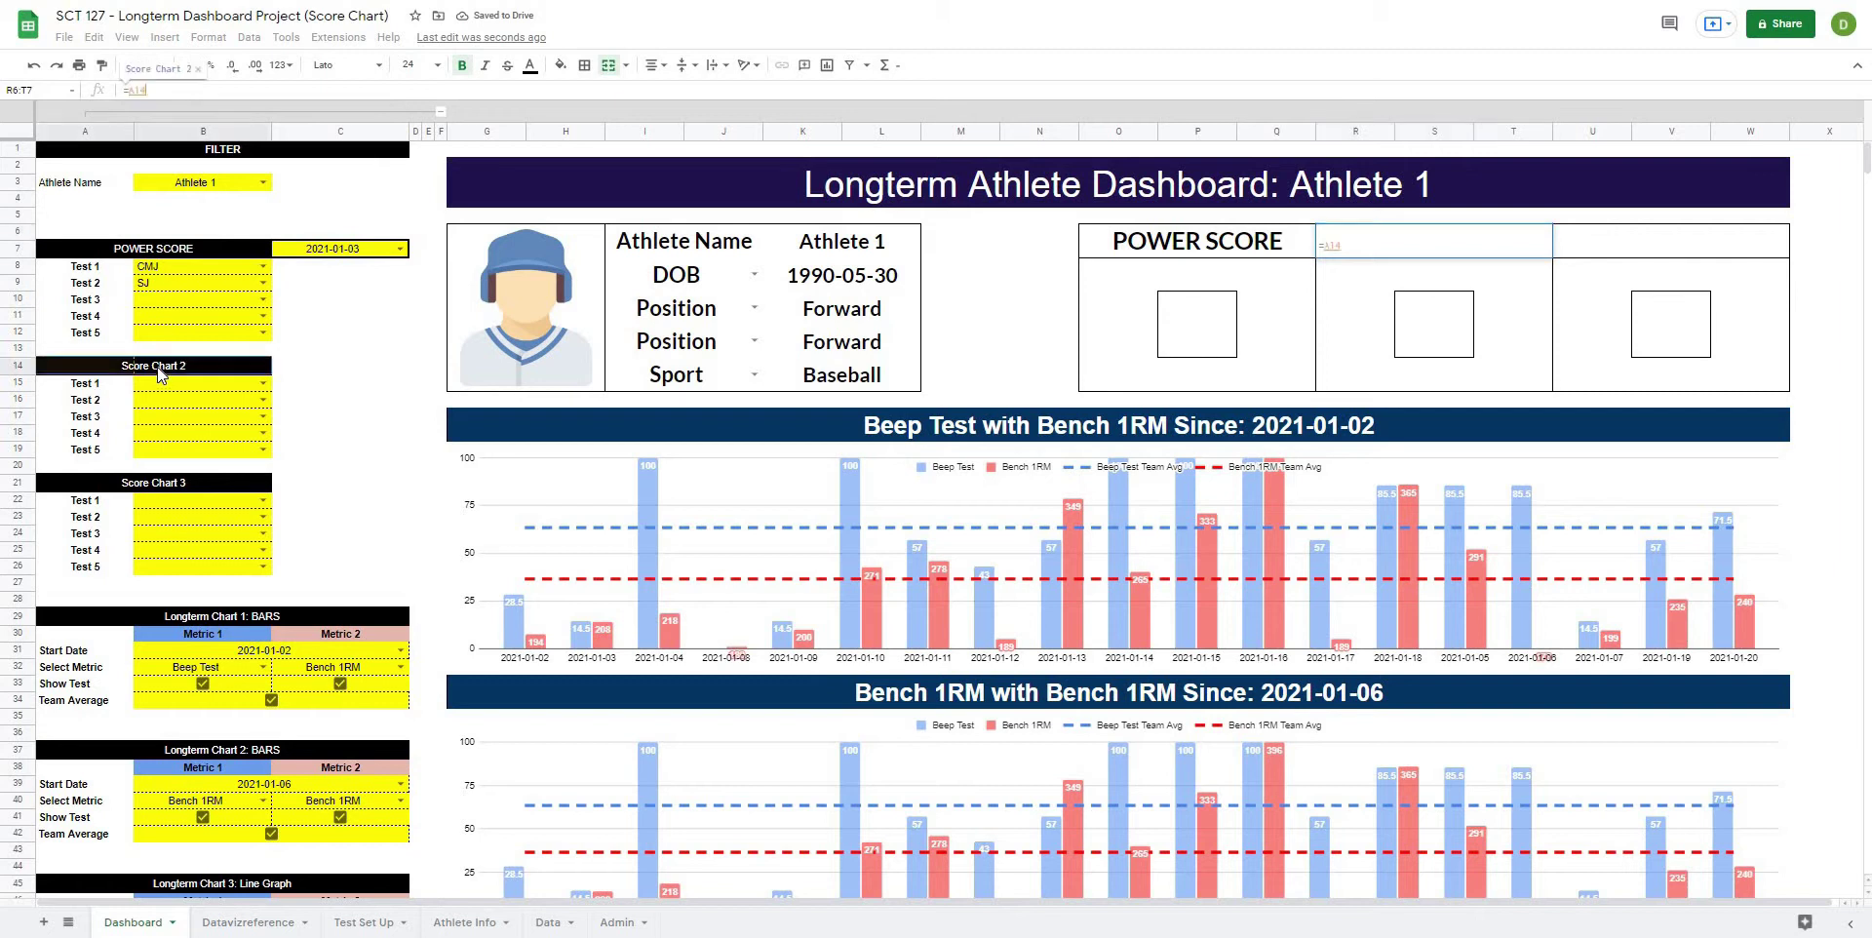
pyautogui.press('Return')
# Step: Link the third box's header U6:W7 to the Score Chart 3 title with the formula =A21
pyautogui.click(1675, 239)
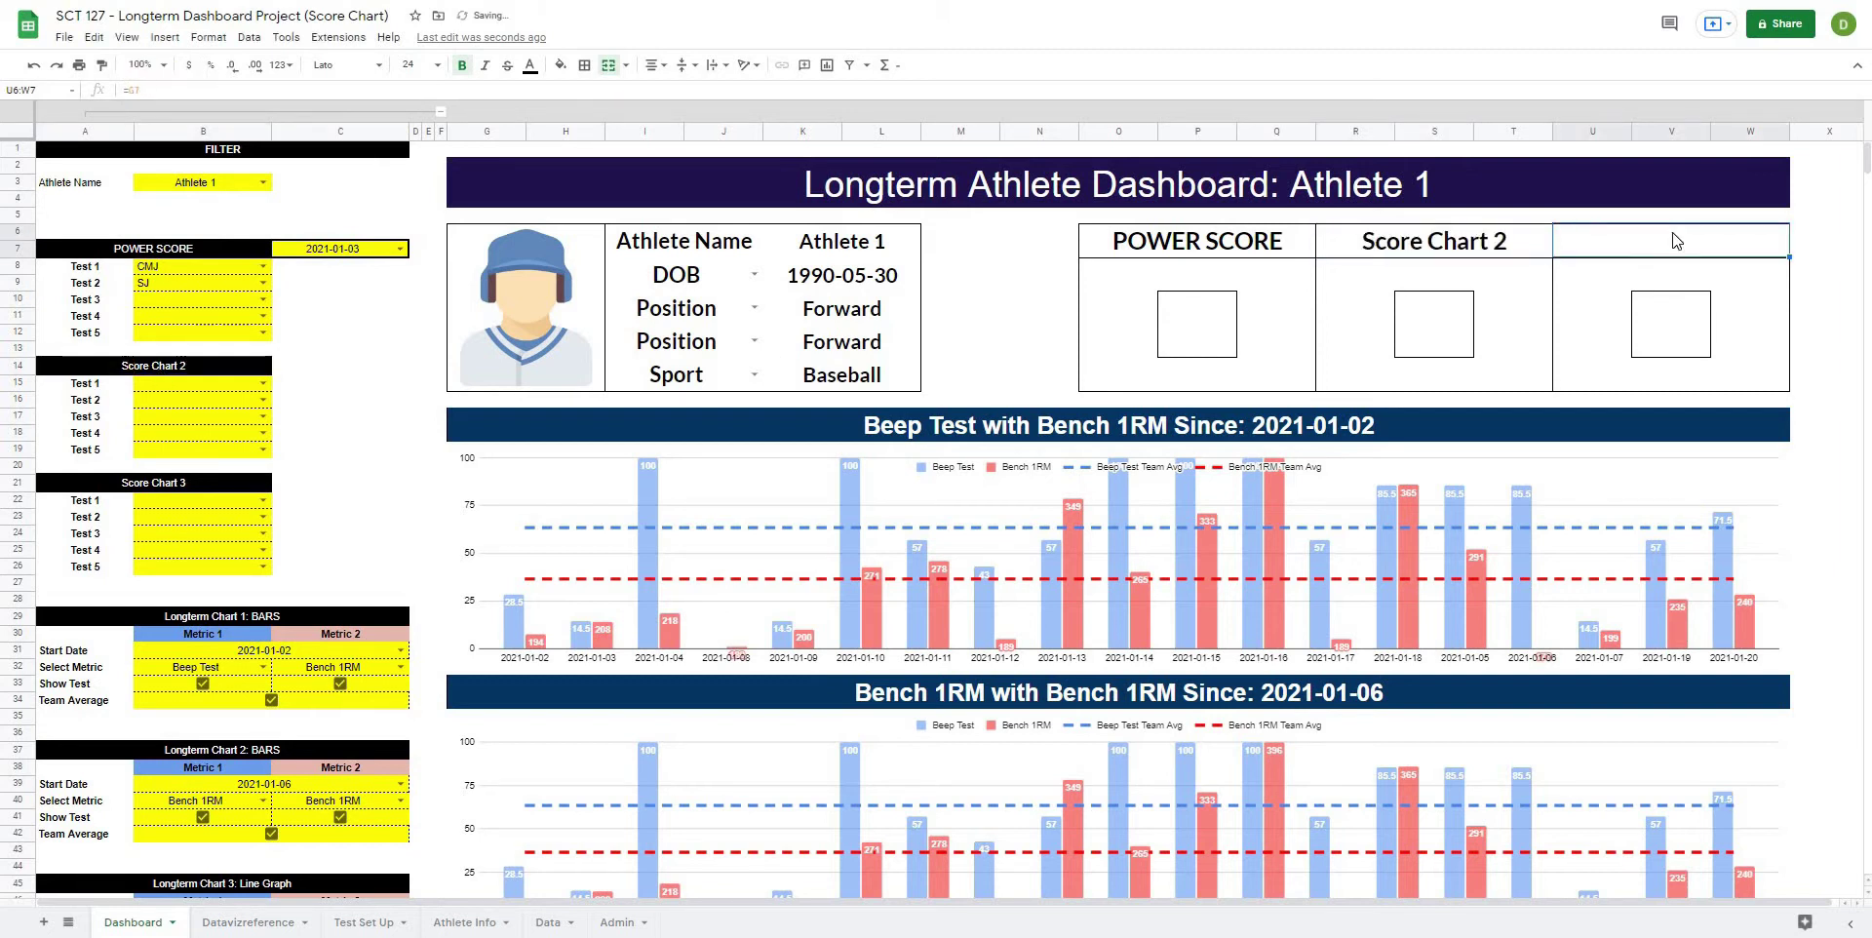
pyautogui.write('=')
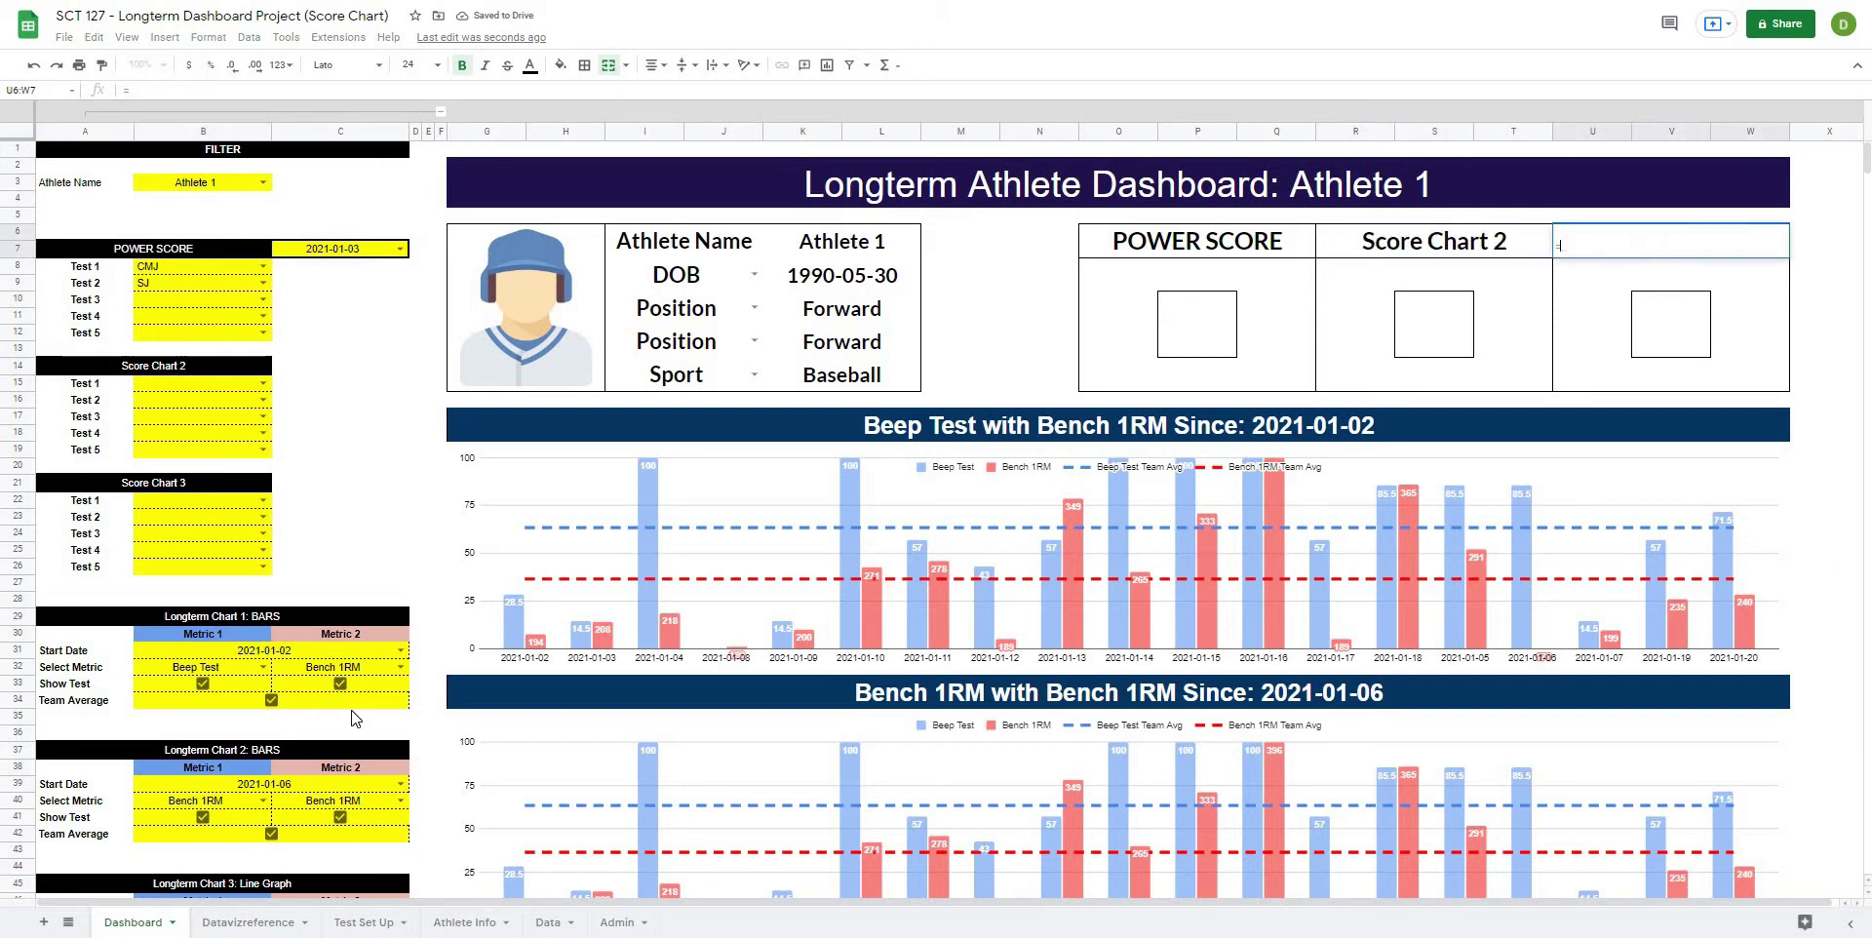
pyautogui.click(181, 491)
pyautogui.press('Return')
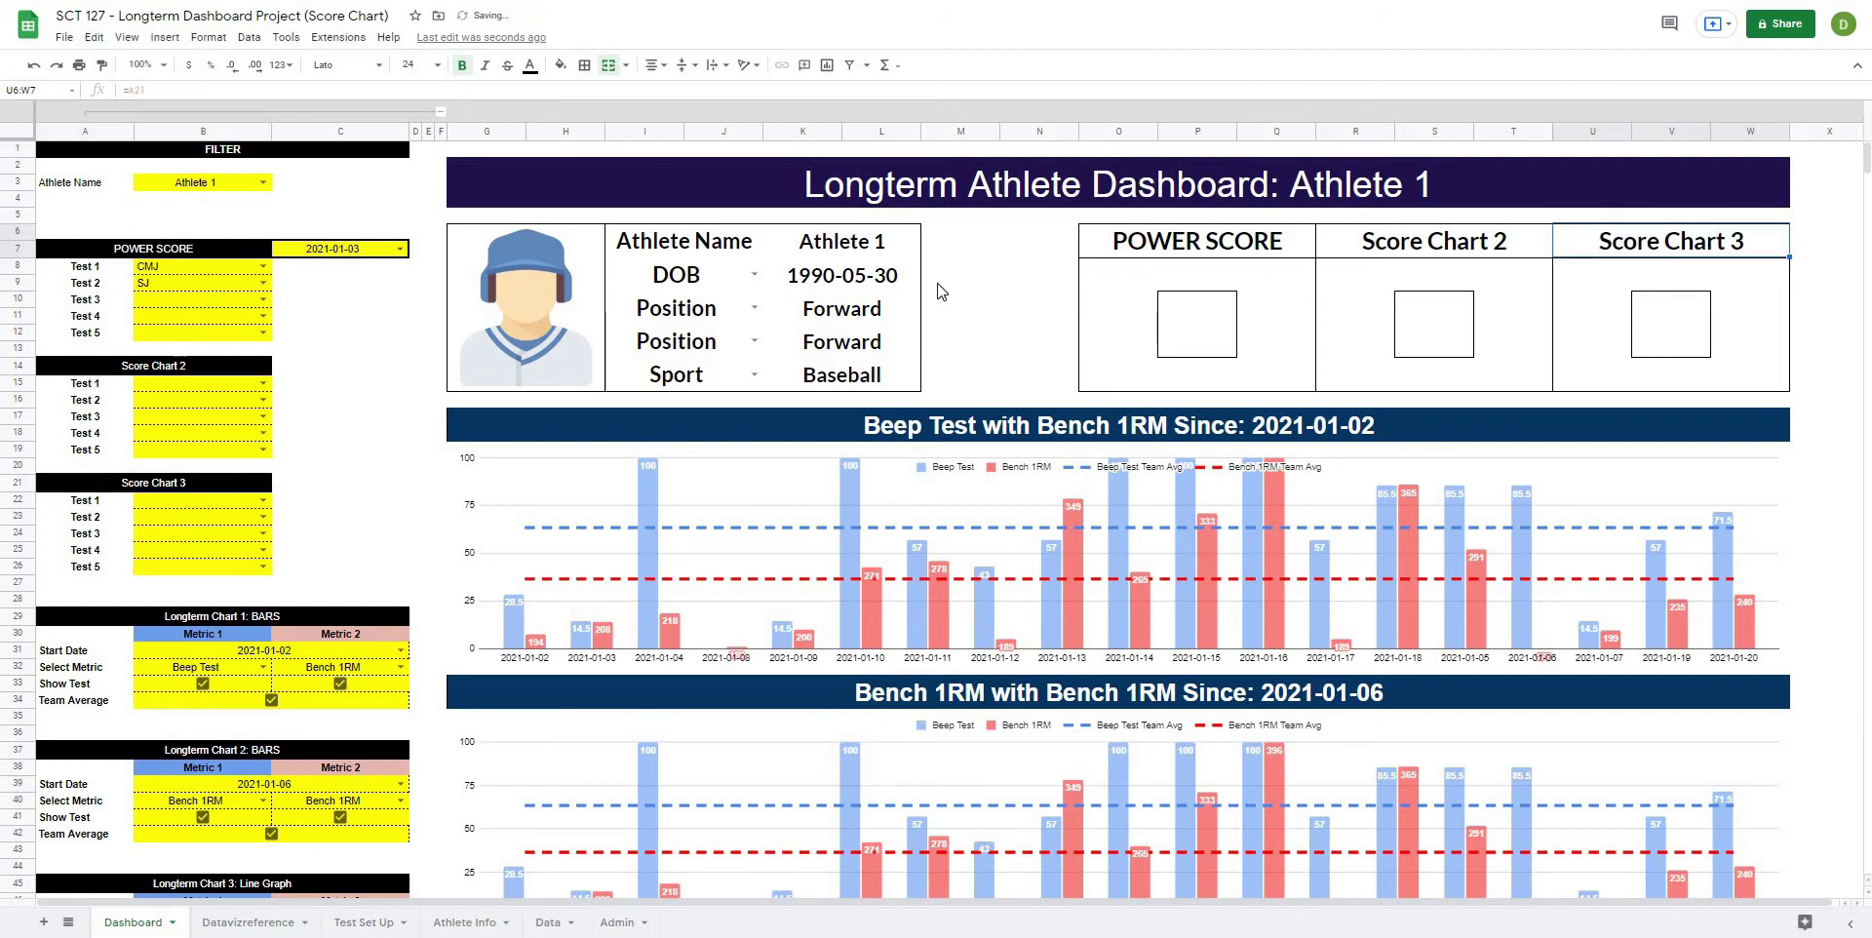
pyautogui.click(1213, 347)
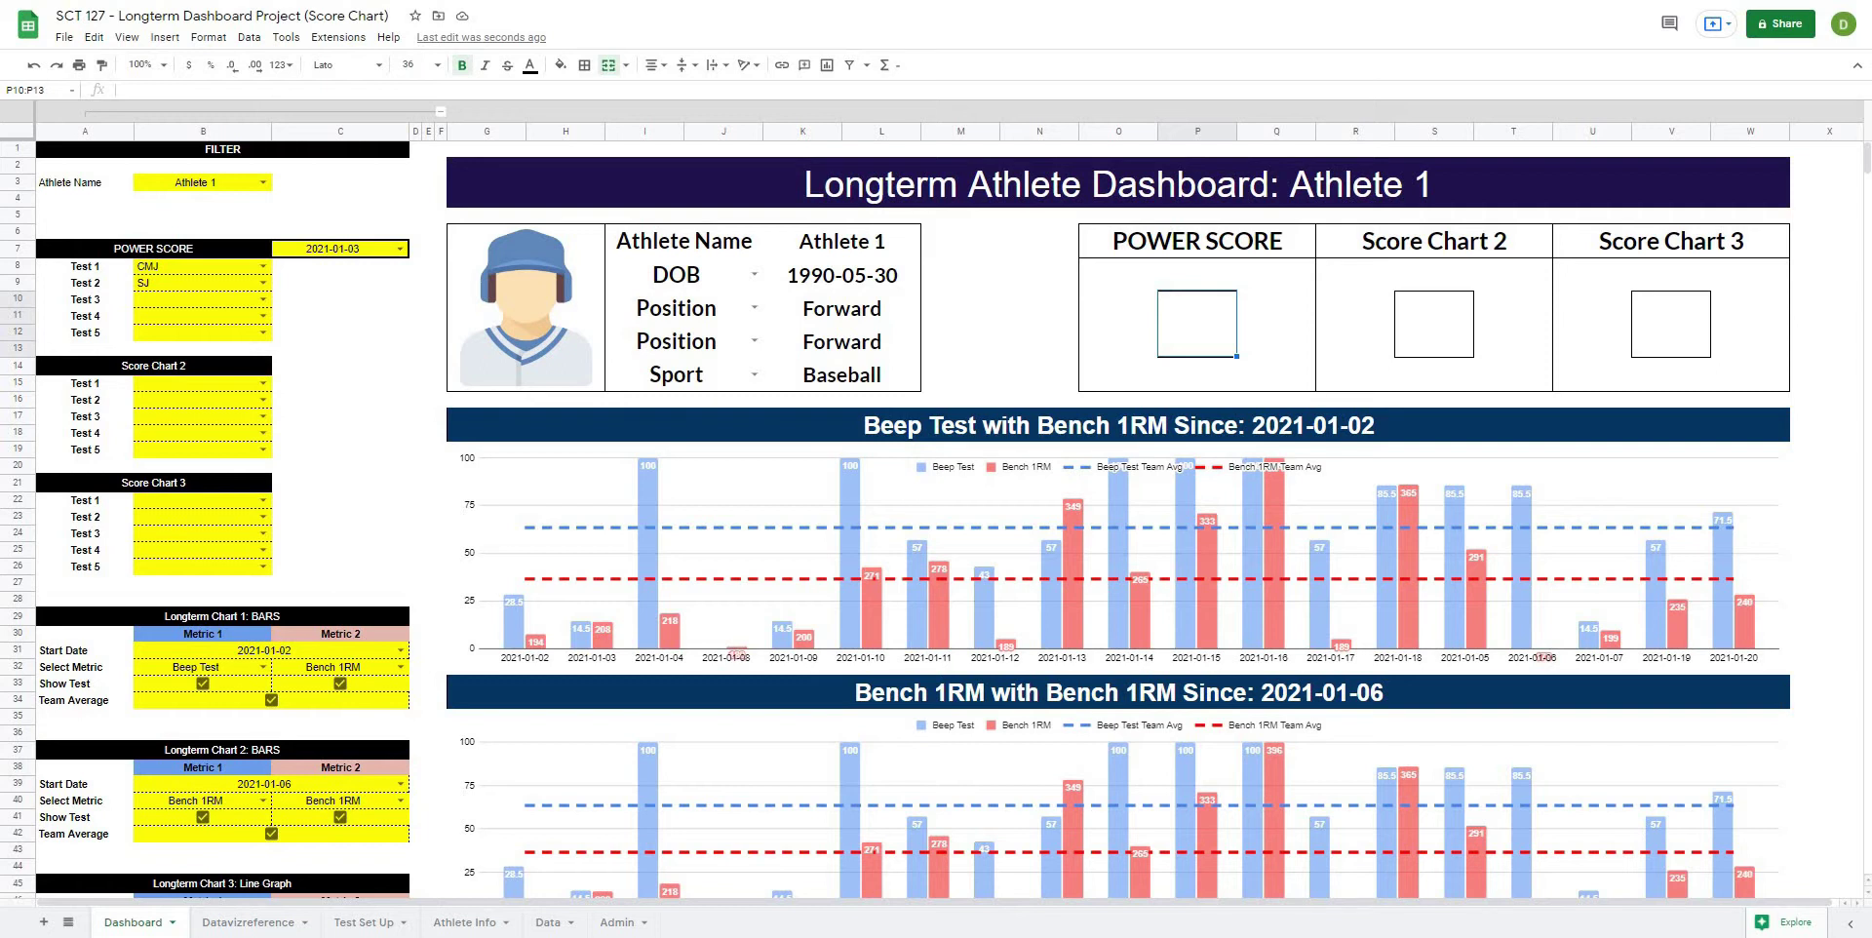
# Step: On the Datavizreference sheet, add three new columns after column AE, first one and then two more
pyautogui.click(224, 931)
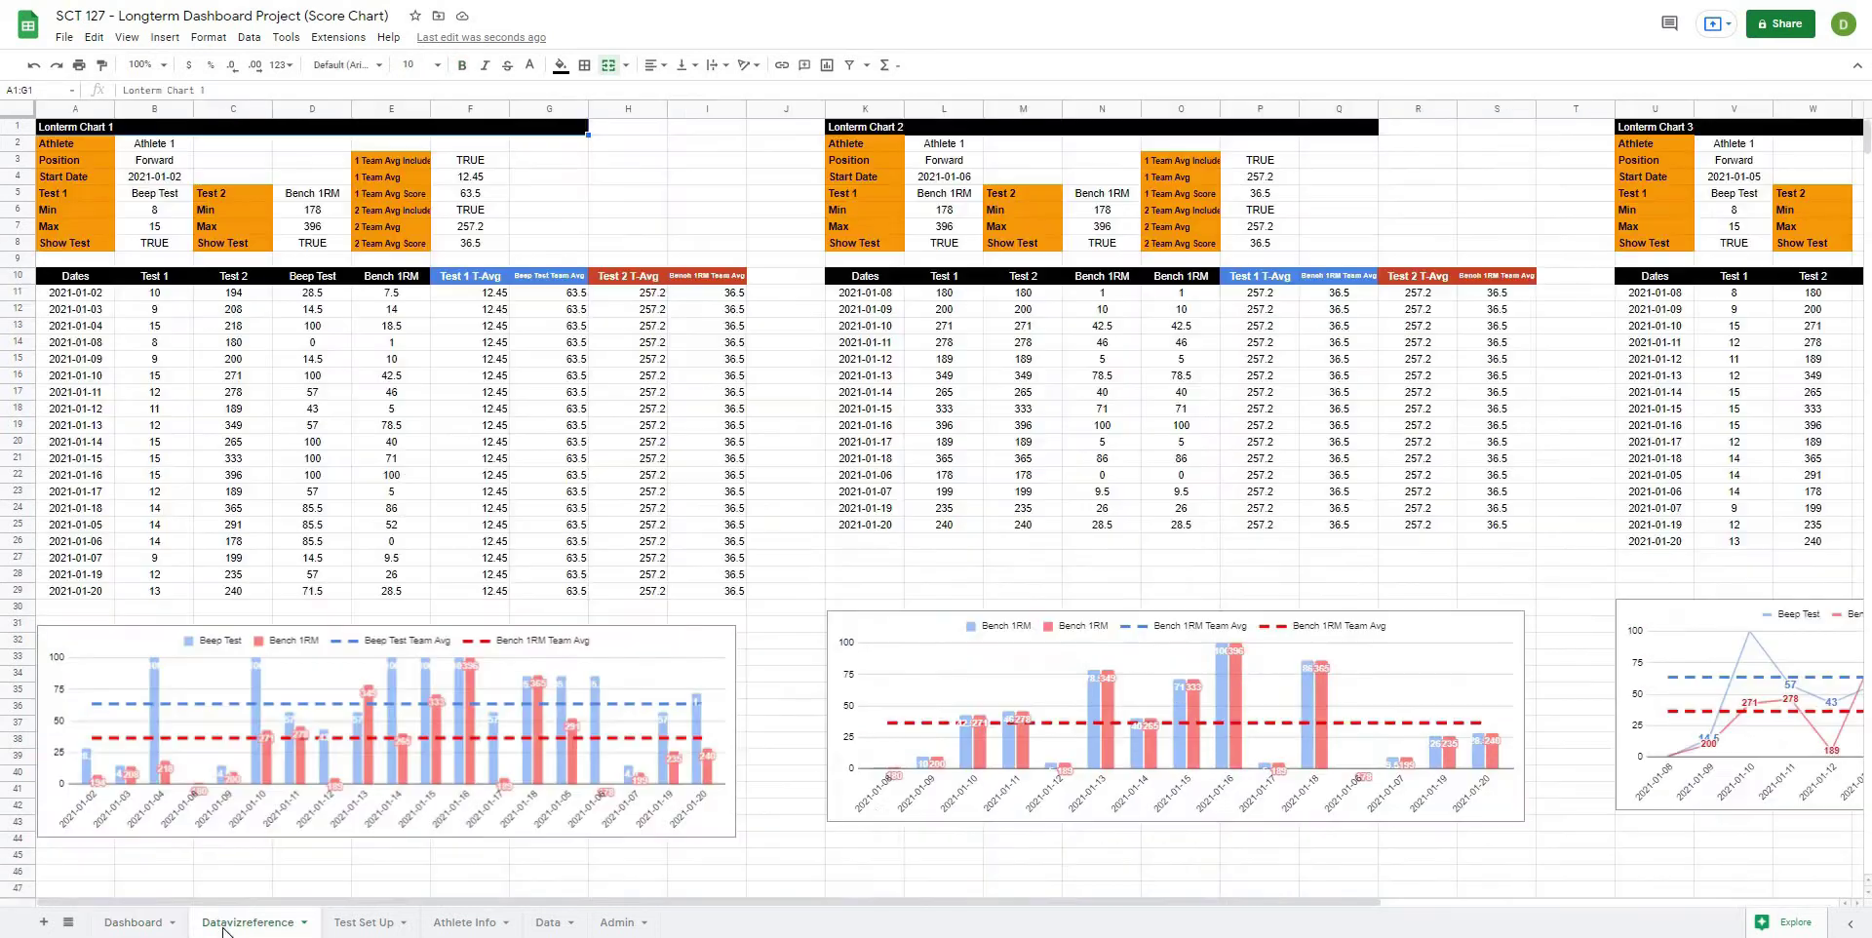
pyautogui.moveTo(679, 902); pyautogui.dragTo(1838, 899)
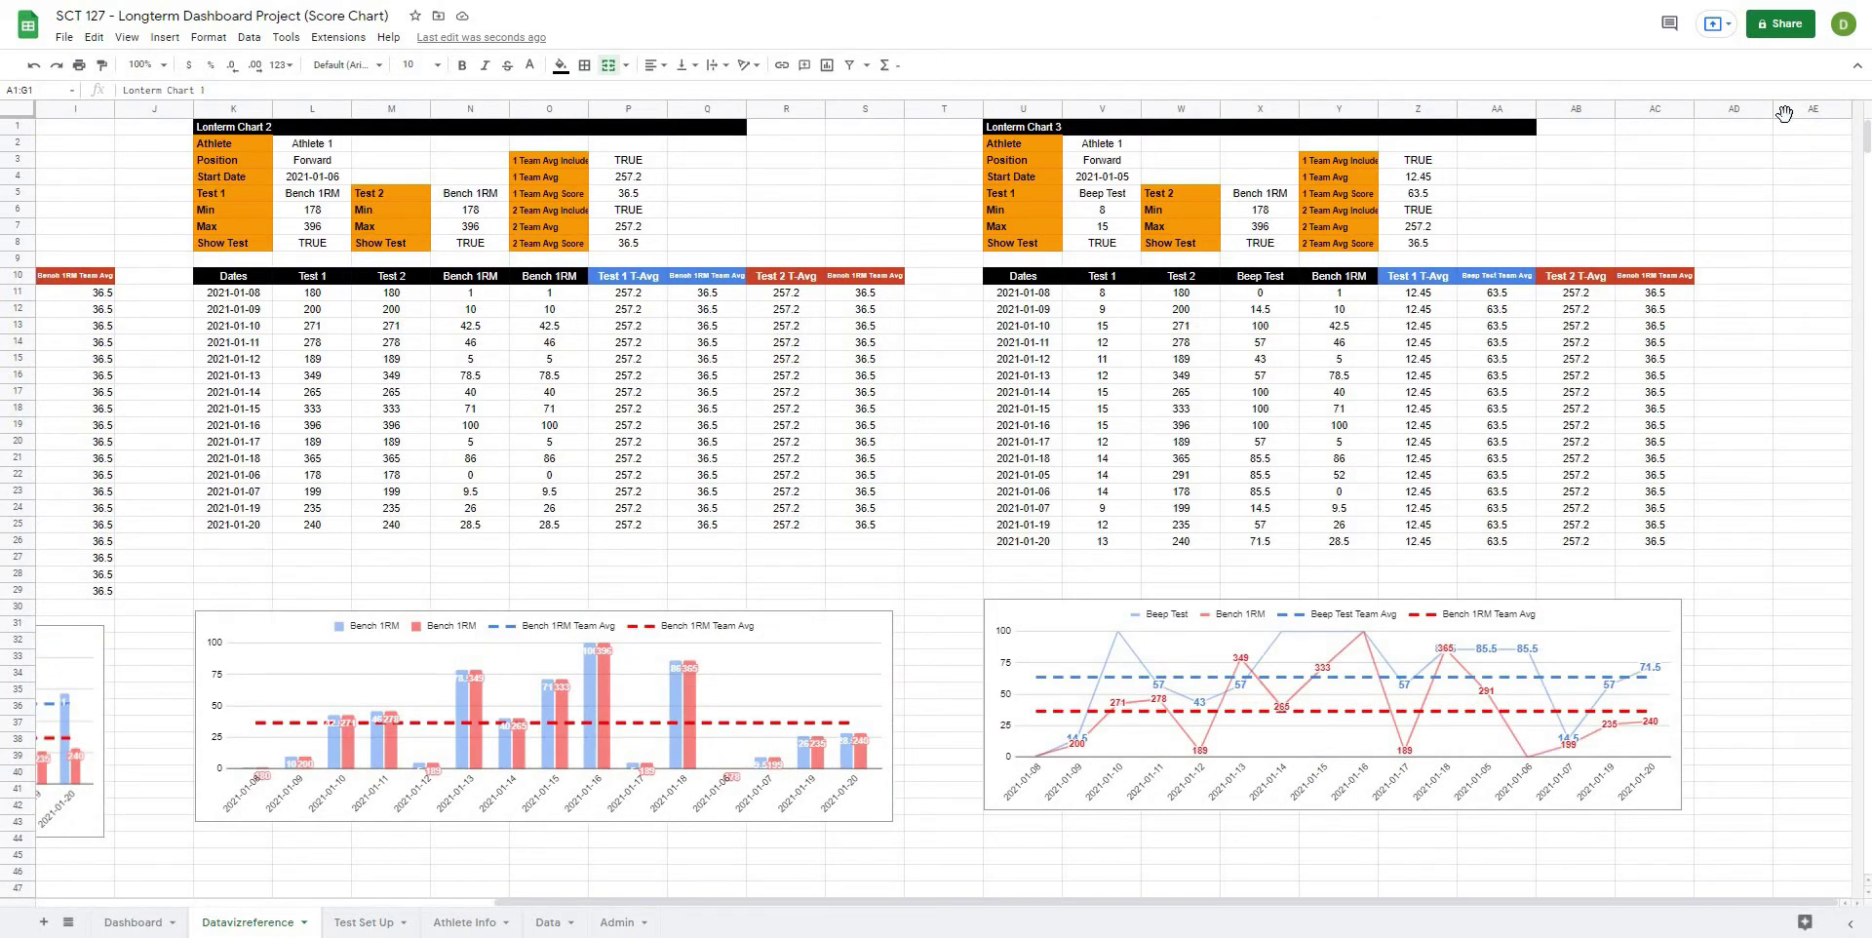
pyautogui.rightClick(1789, 112)
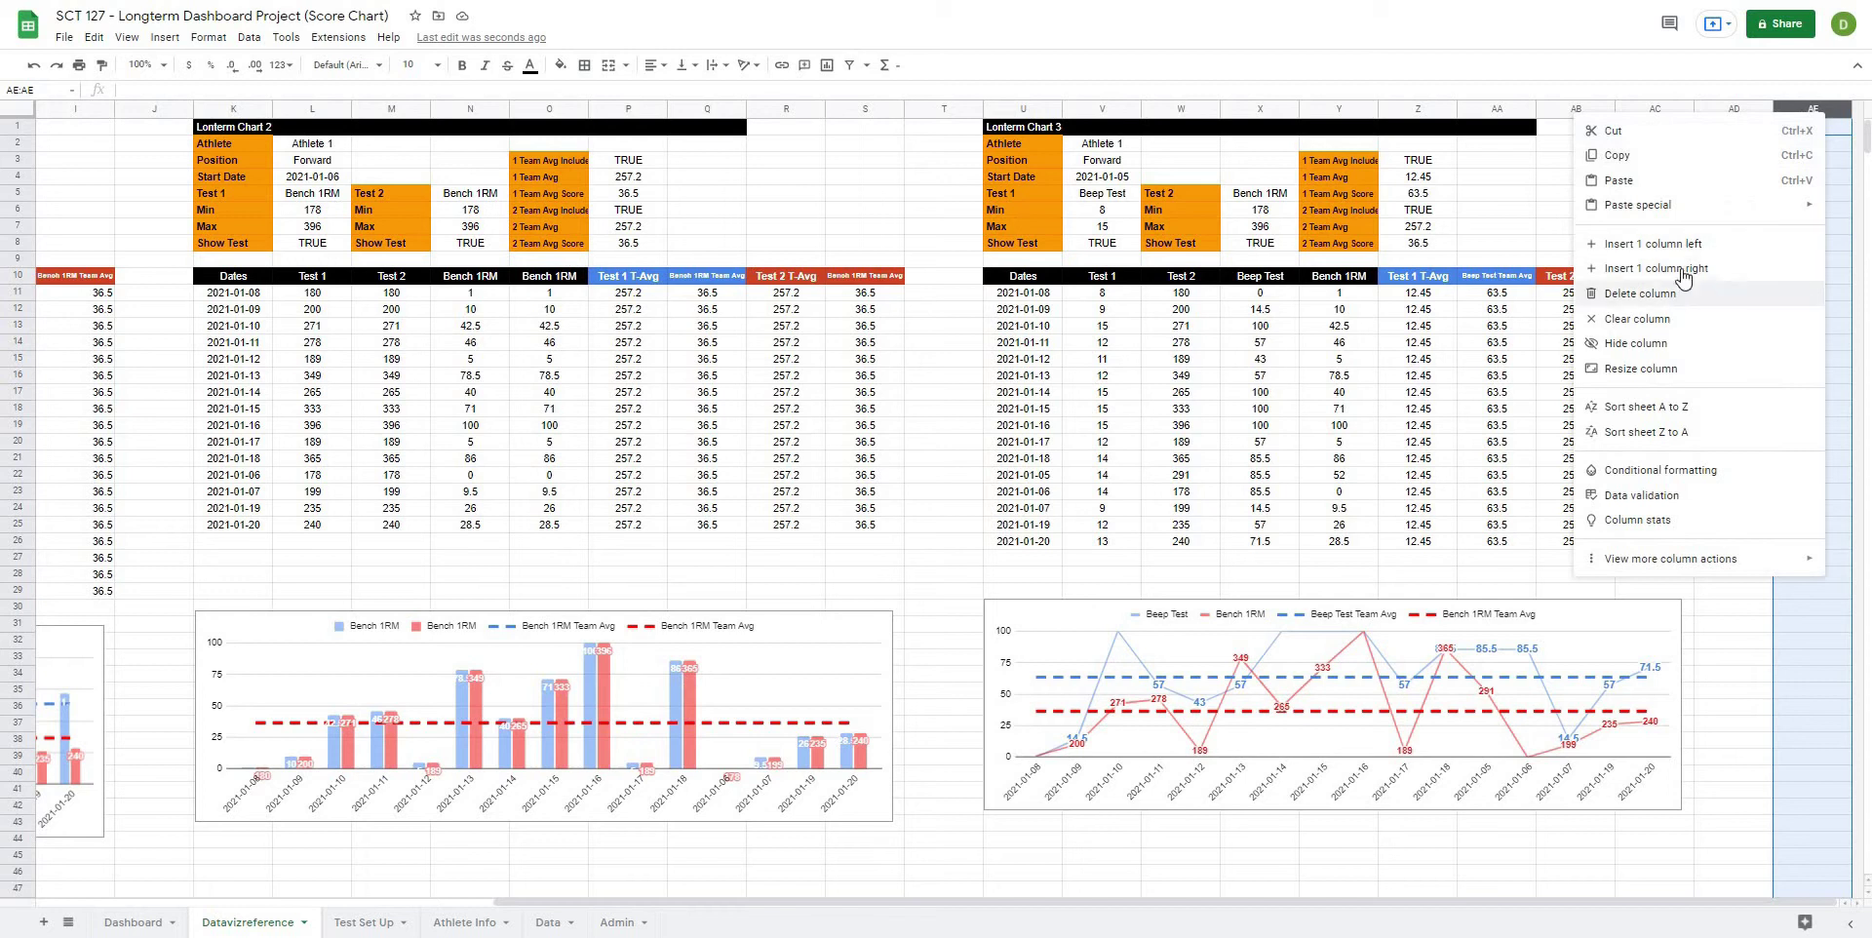
pyautogui.hscroll(1, 1742, 115)
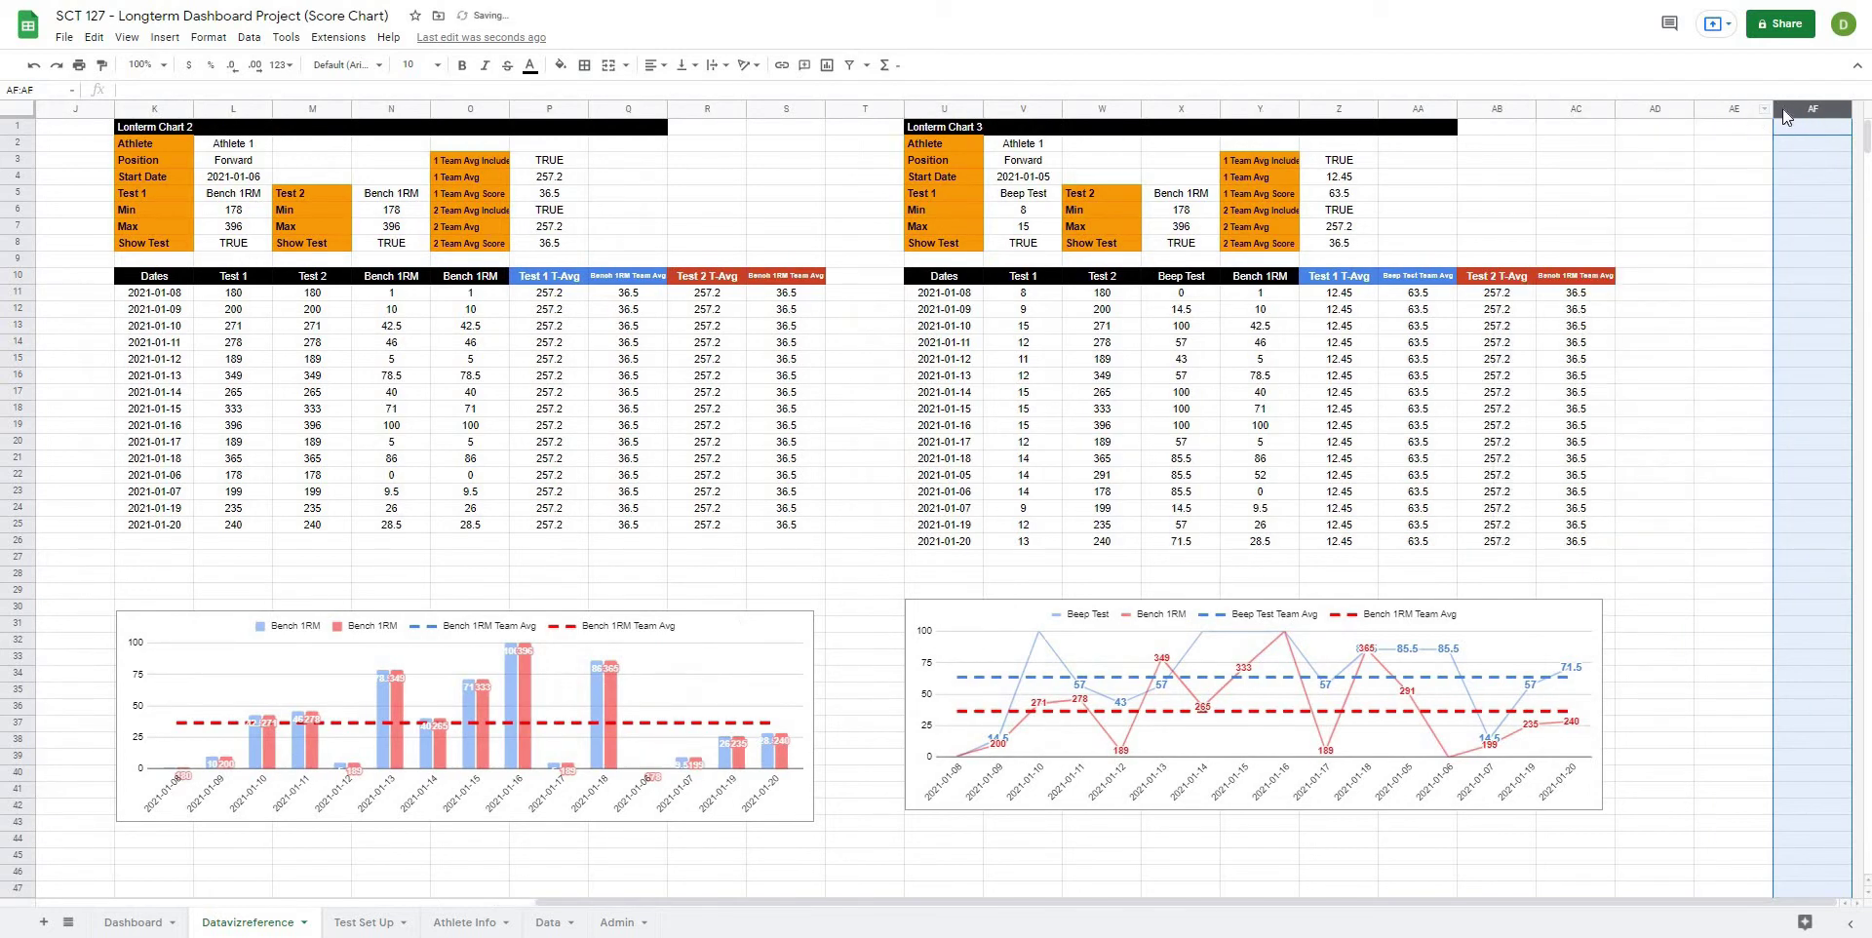
pyautogui.keyDown('shift'); pyautogui.click(1788, 113); pyautogui.keyUp('shift')
pyautogui.rightClick(1750, 109)
pyautogui.click(1638, 264)
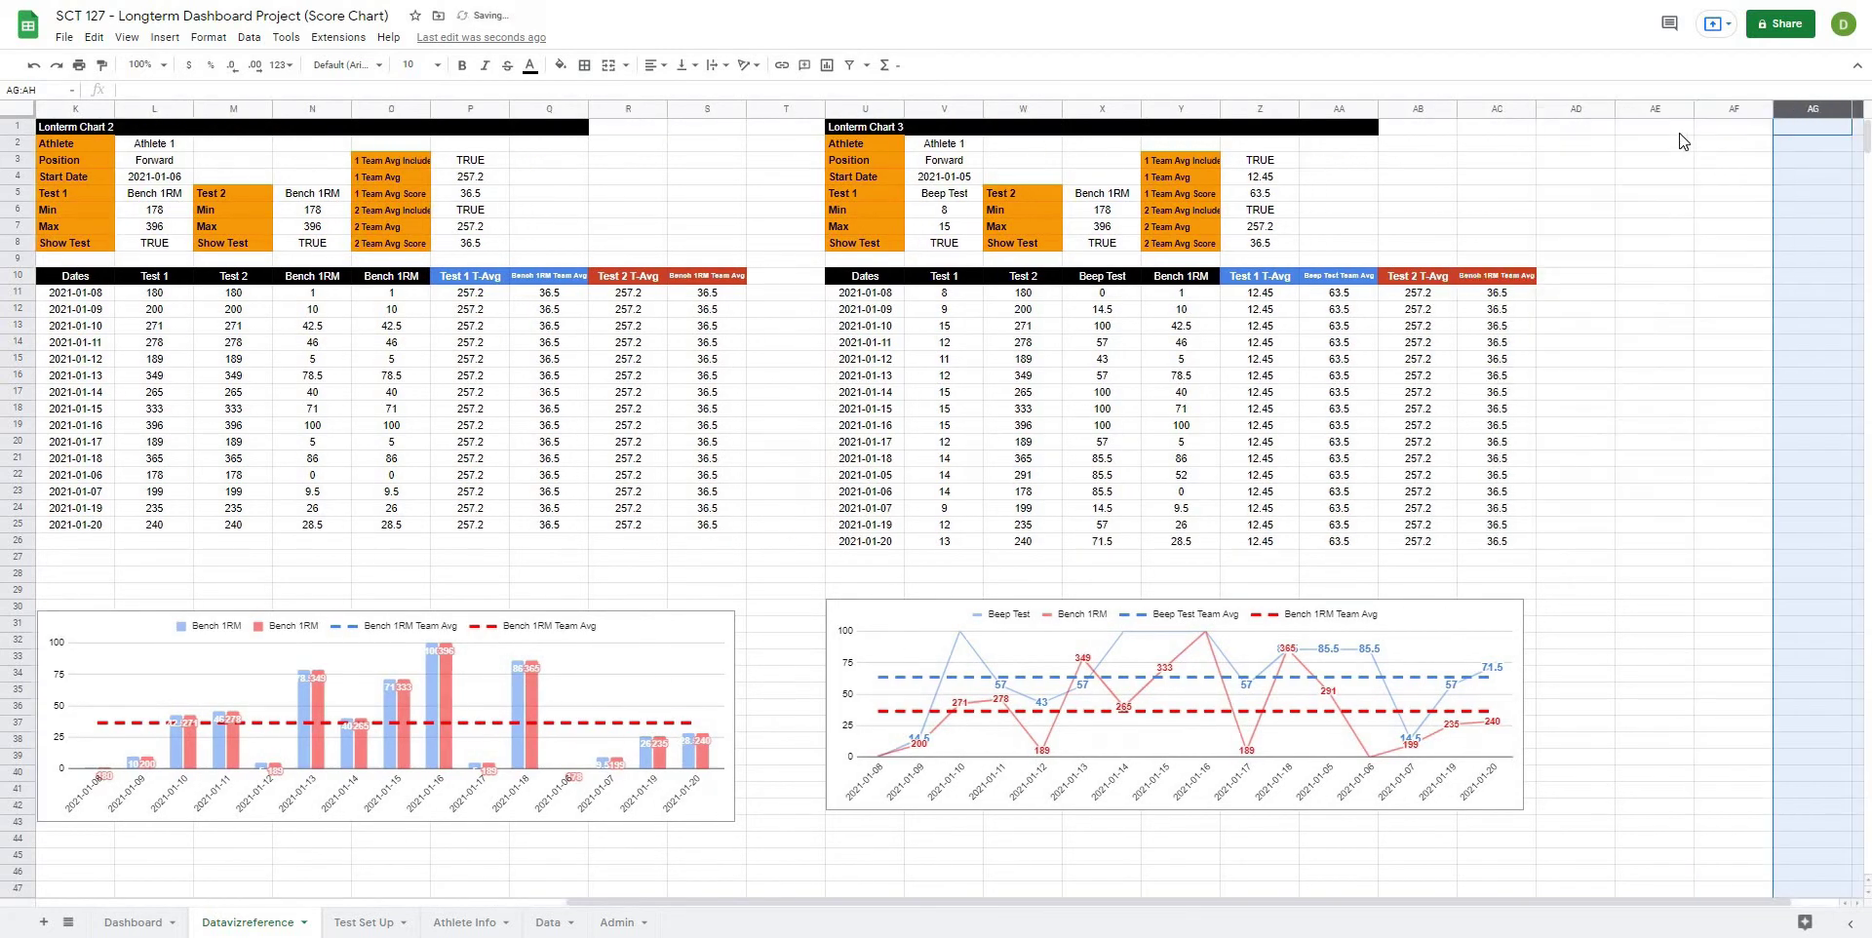
# Step: Insert four more columns after column AH, then another six after column AJ on the Datavizreference sheet
pyautogui.moveTo(1663, 109); pyautogui.dragTo(1858, 115)
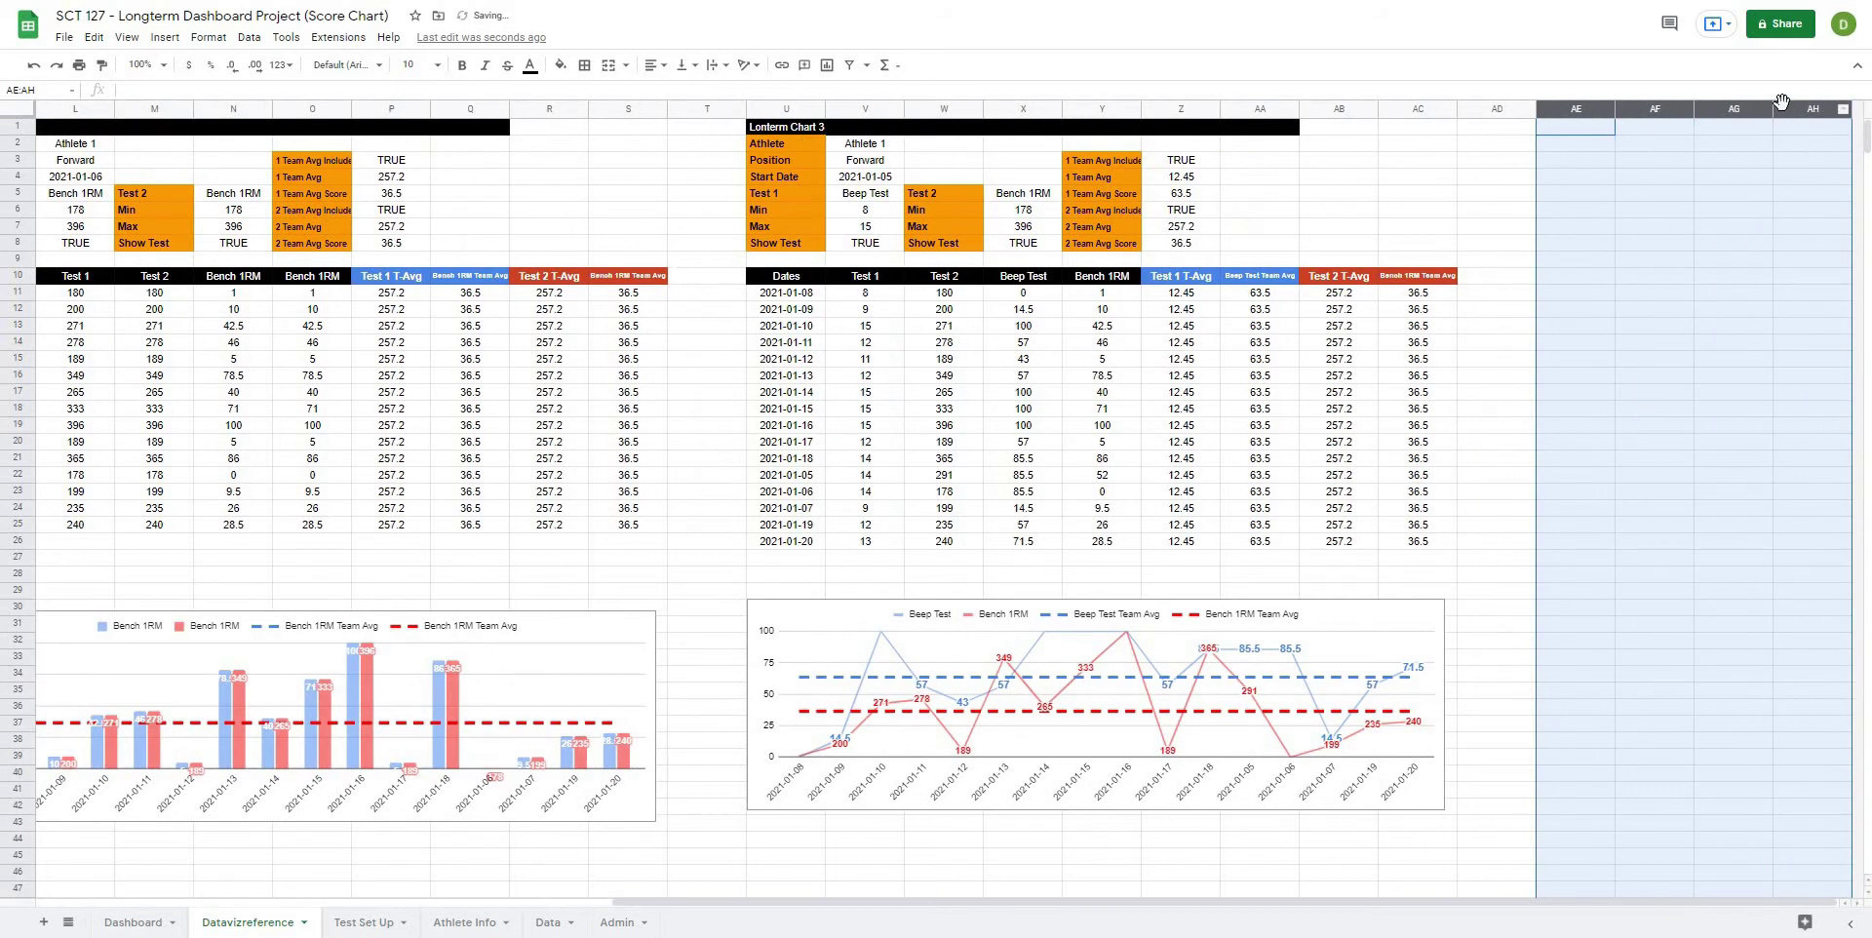
pyautogui.rightClick(1540, 109)
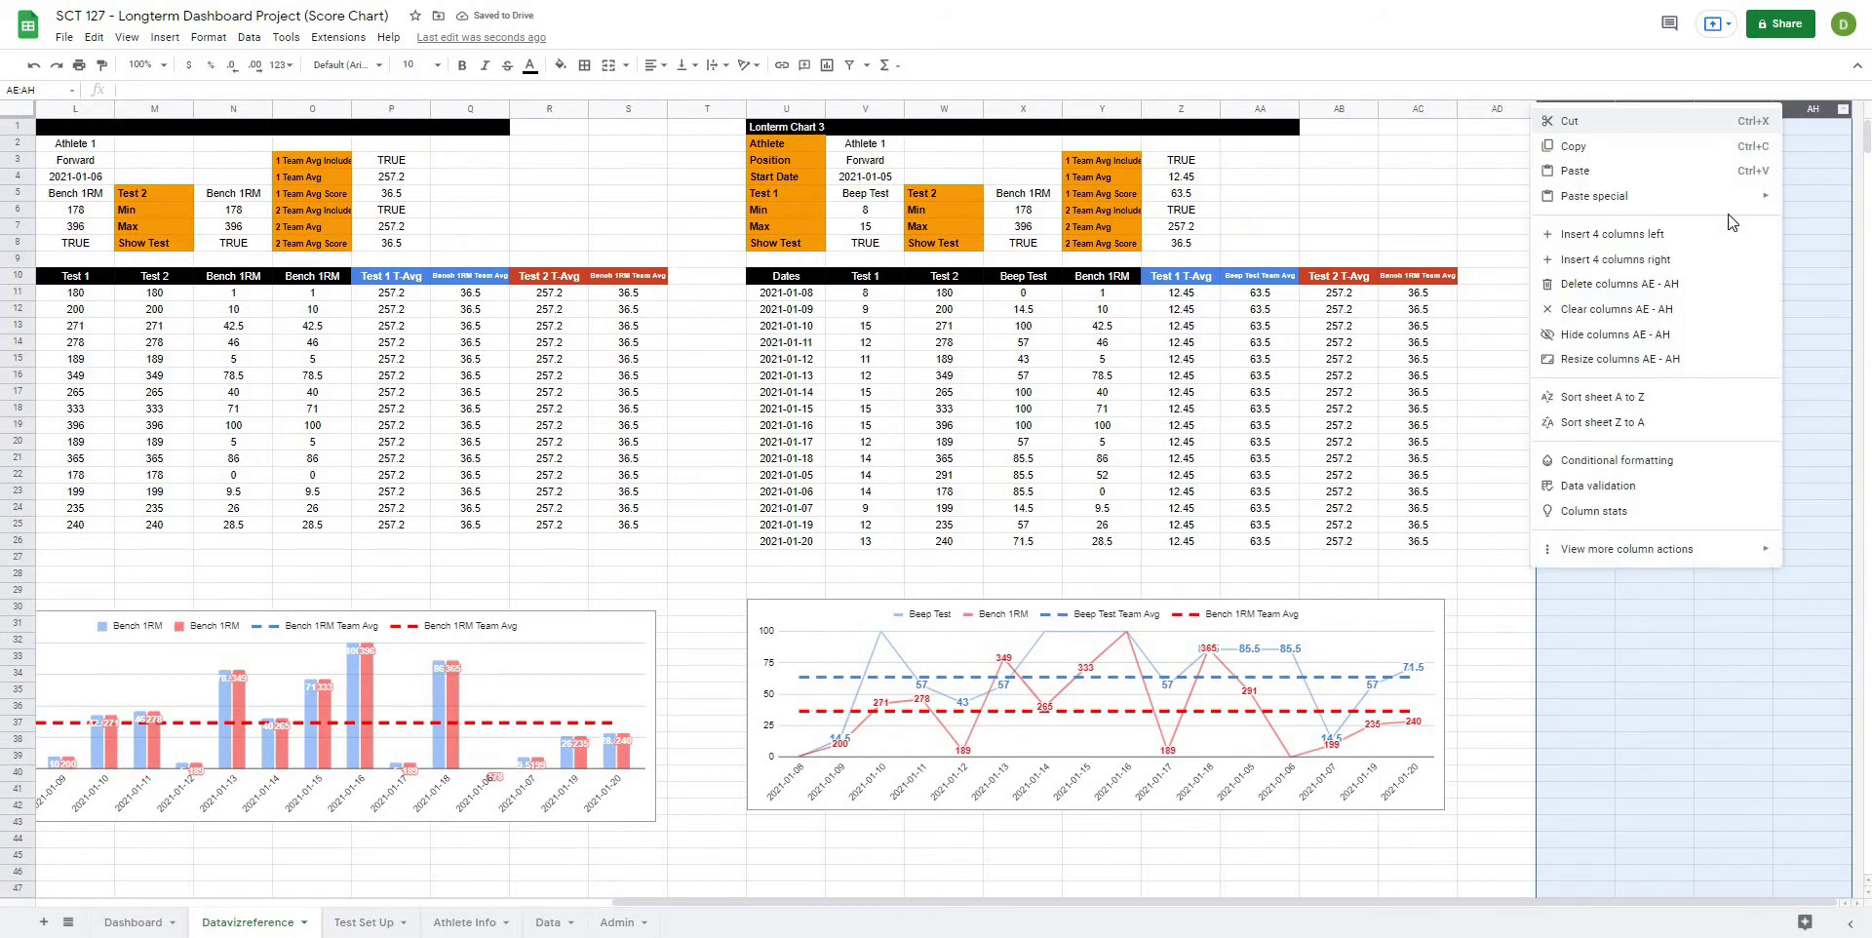
pyautogui.click(1585, 260)
pyautogui.click(1625, 293)
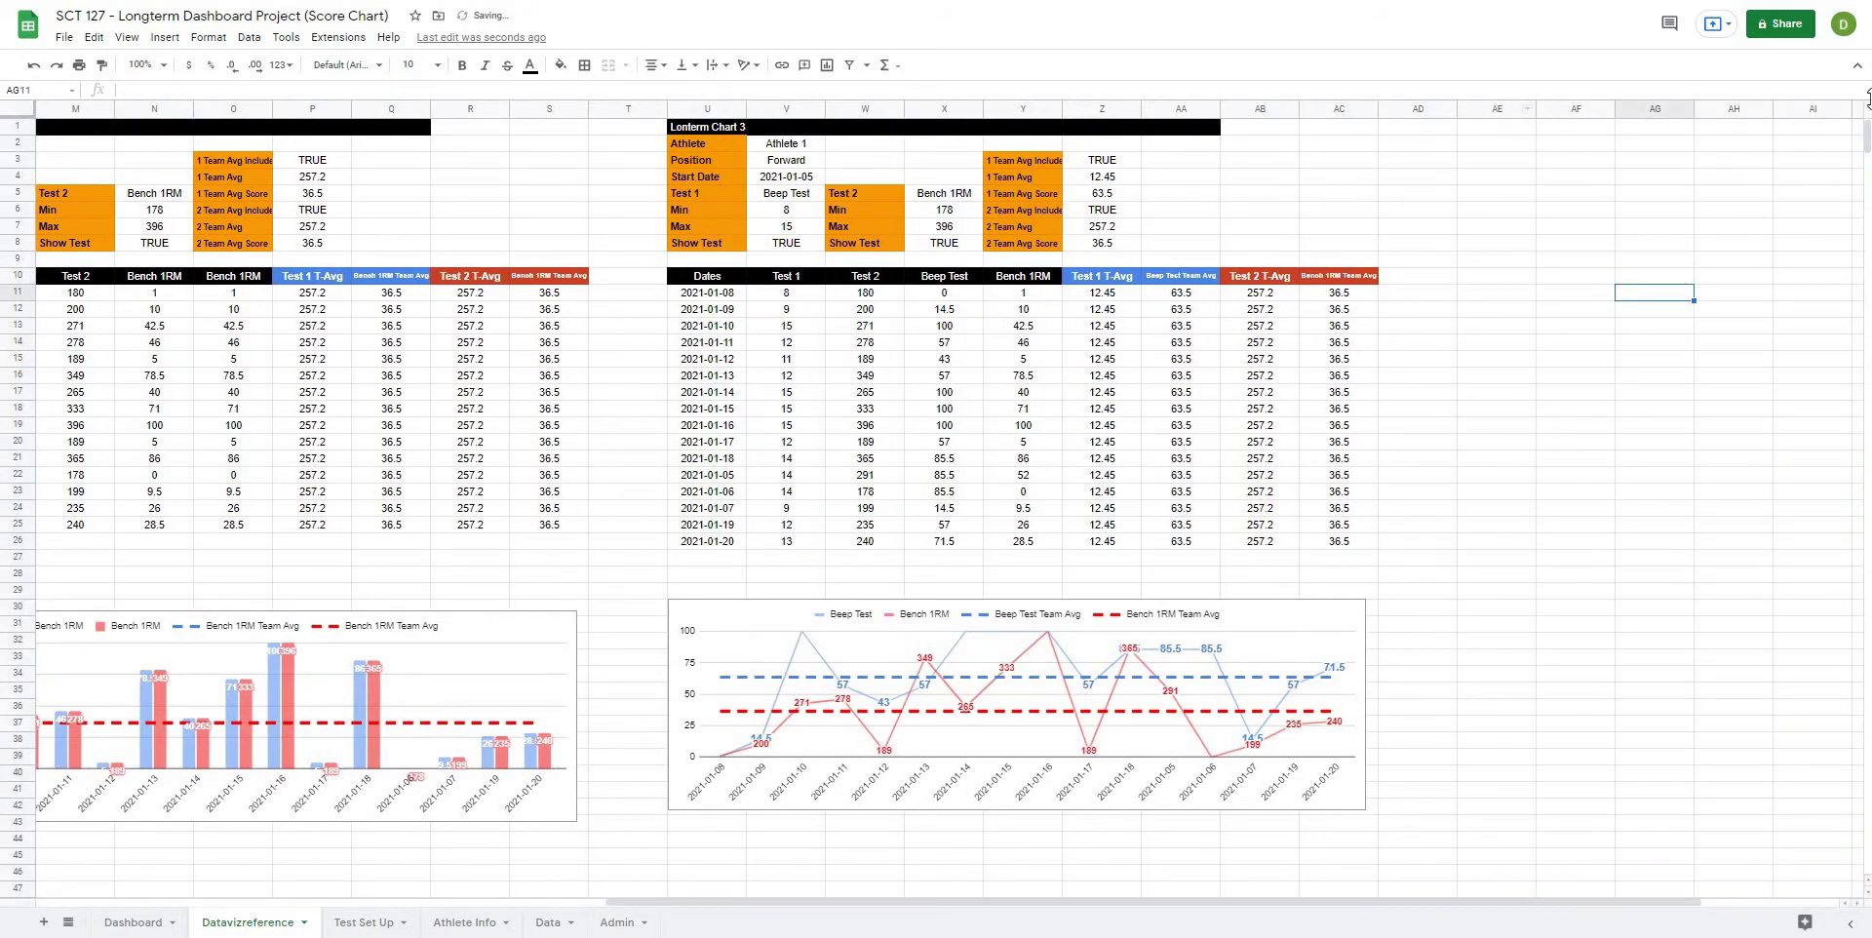
pyautogui.moveTo(1496, 108); pyautogui.dragTo(1858, 108)
pyautogui.rightClick(1557, 110)
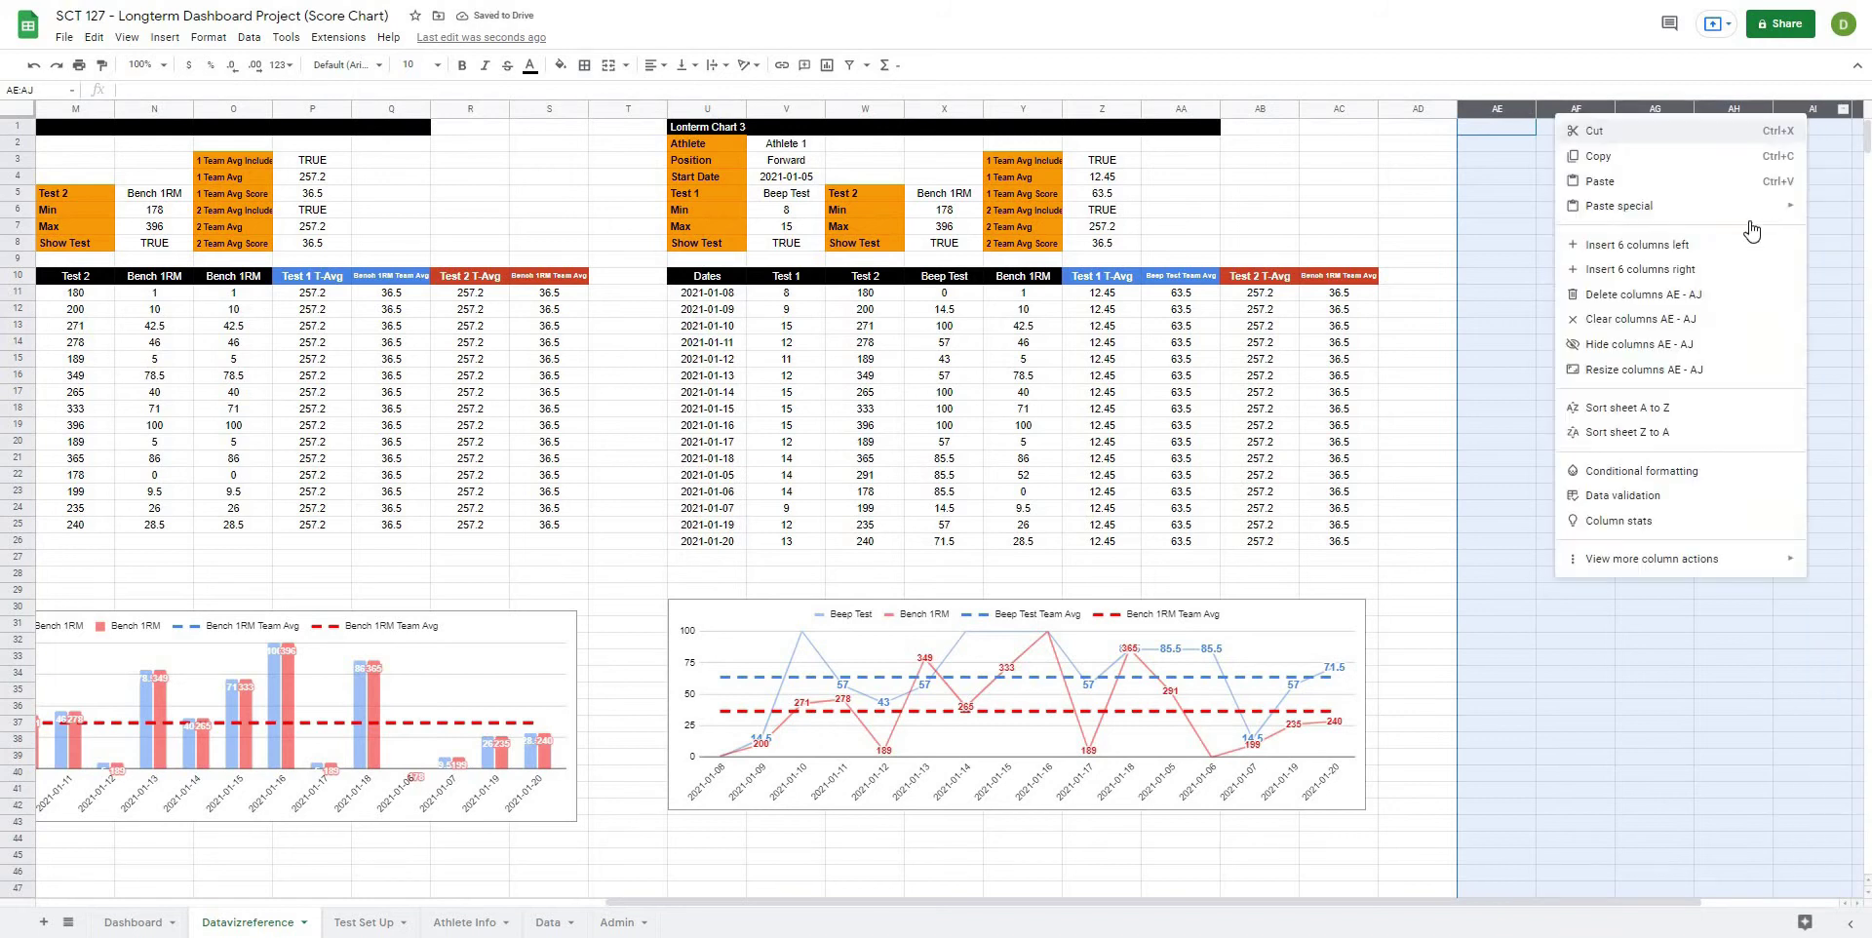
pyautogui.click(1664, 294)
pyautogui.click(1272, 295)
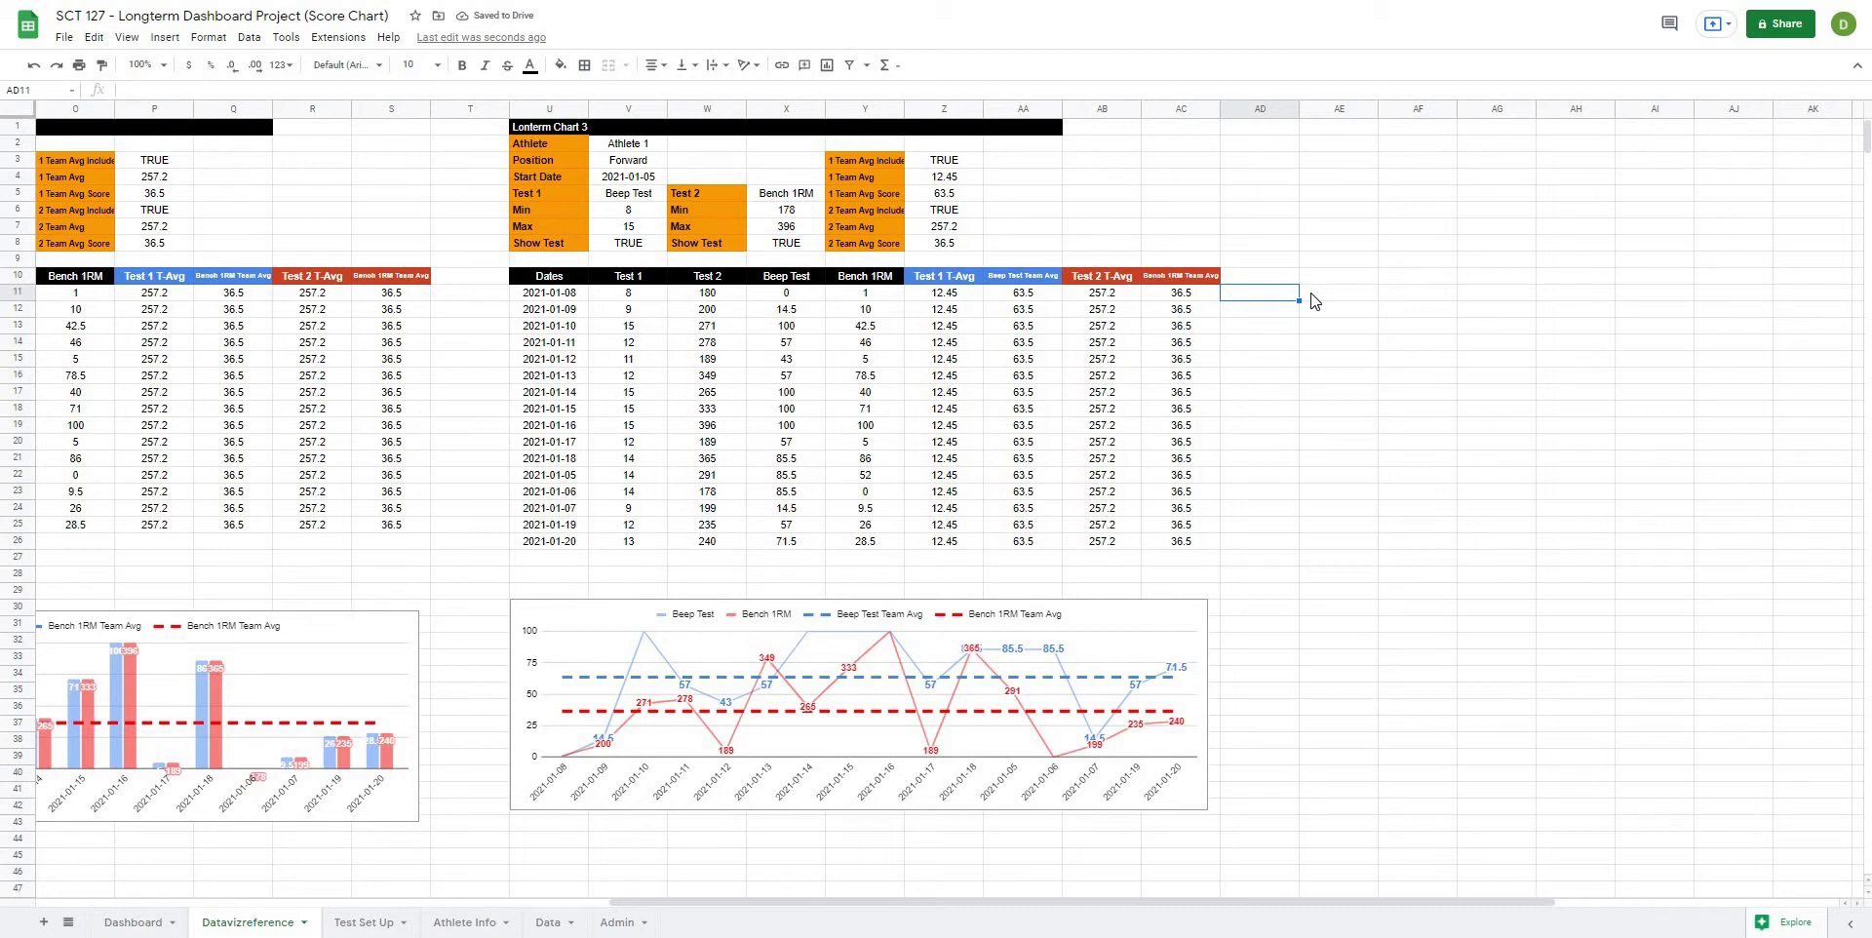
# Step: Copy the black Longterm Chart 3 title bar U1:AA1 to the empty columns starting at AE1
pyautogui.click(1465, 254)
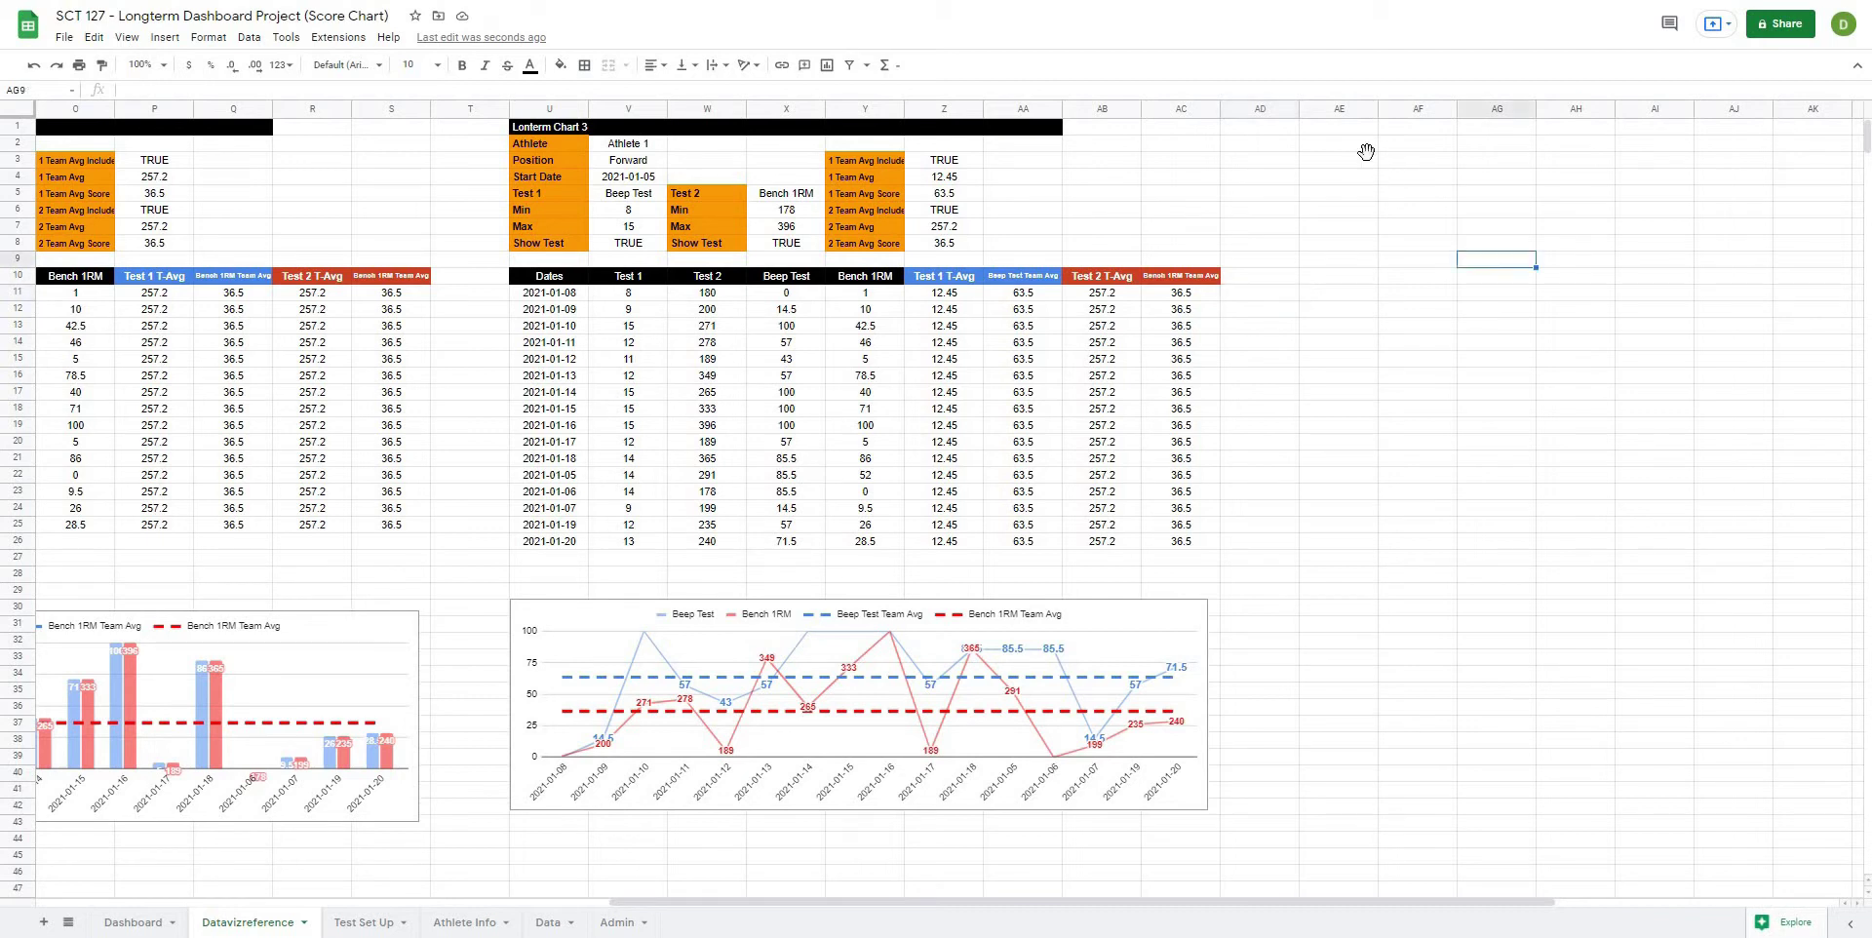
pyautogui.click(1362, 156)
pyautogui.click(536, 132)
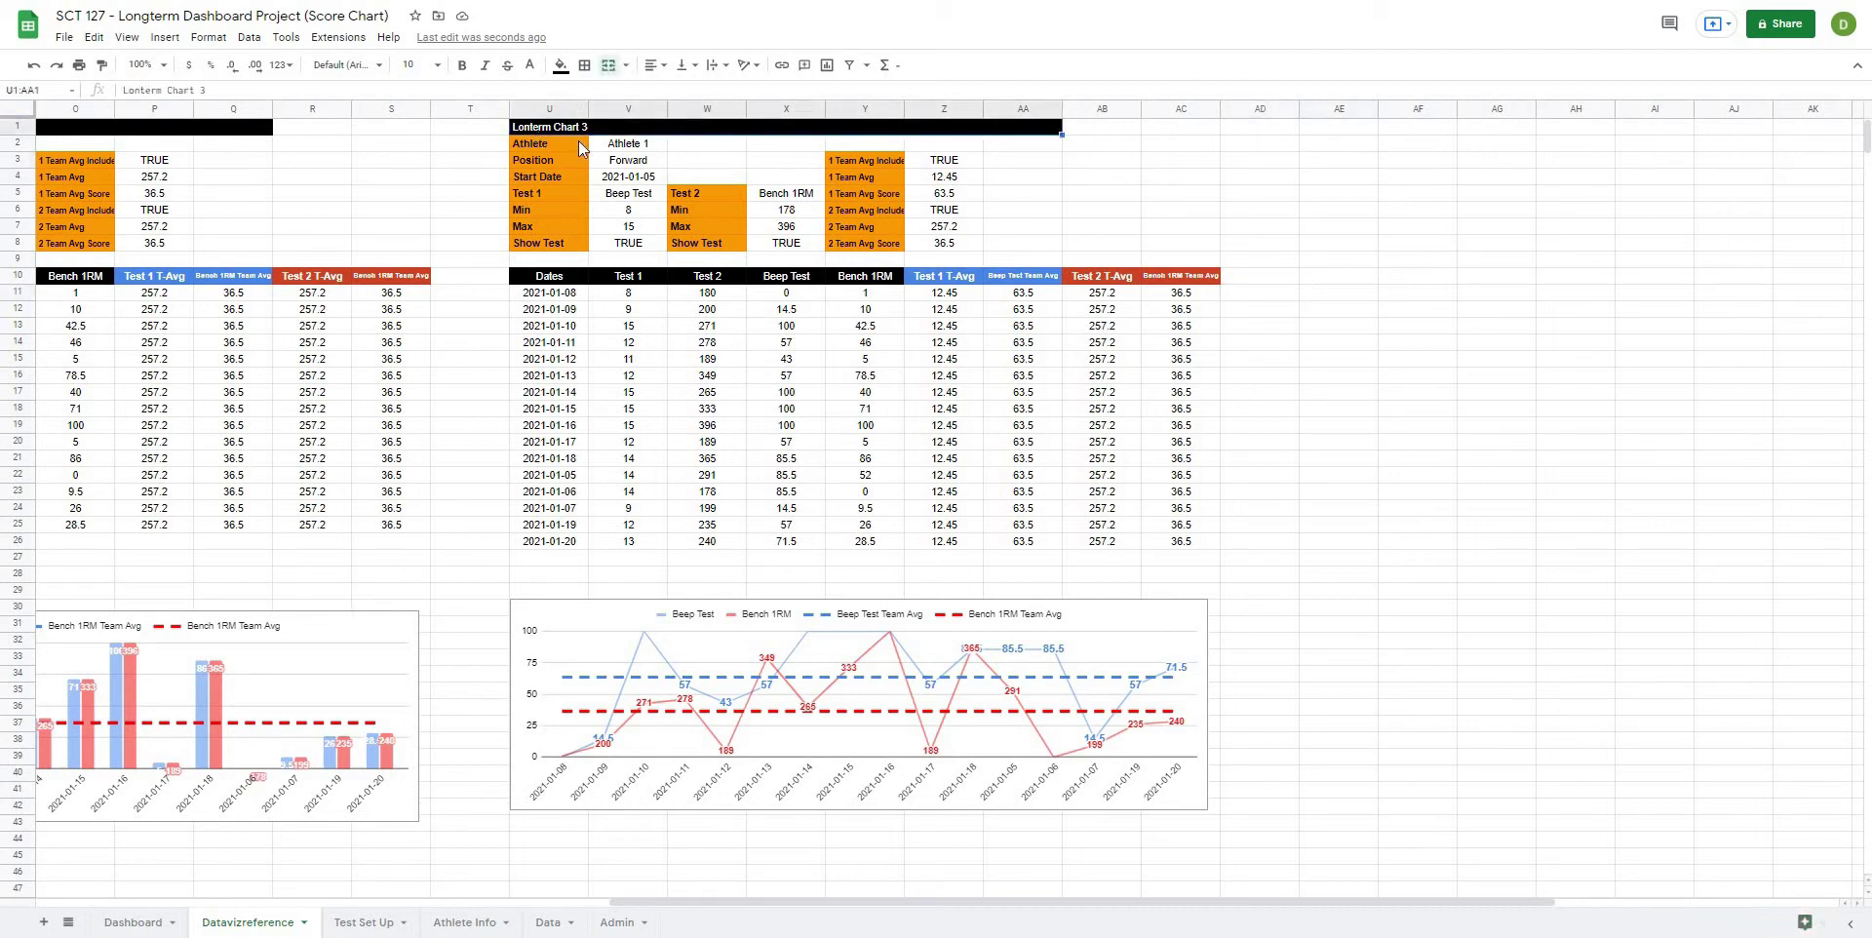
pyautogui.hotkey('ctrl', 'c')
pyautogui.click(1357, 130)
pyautogui.hotkey('ctrl', 'v')
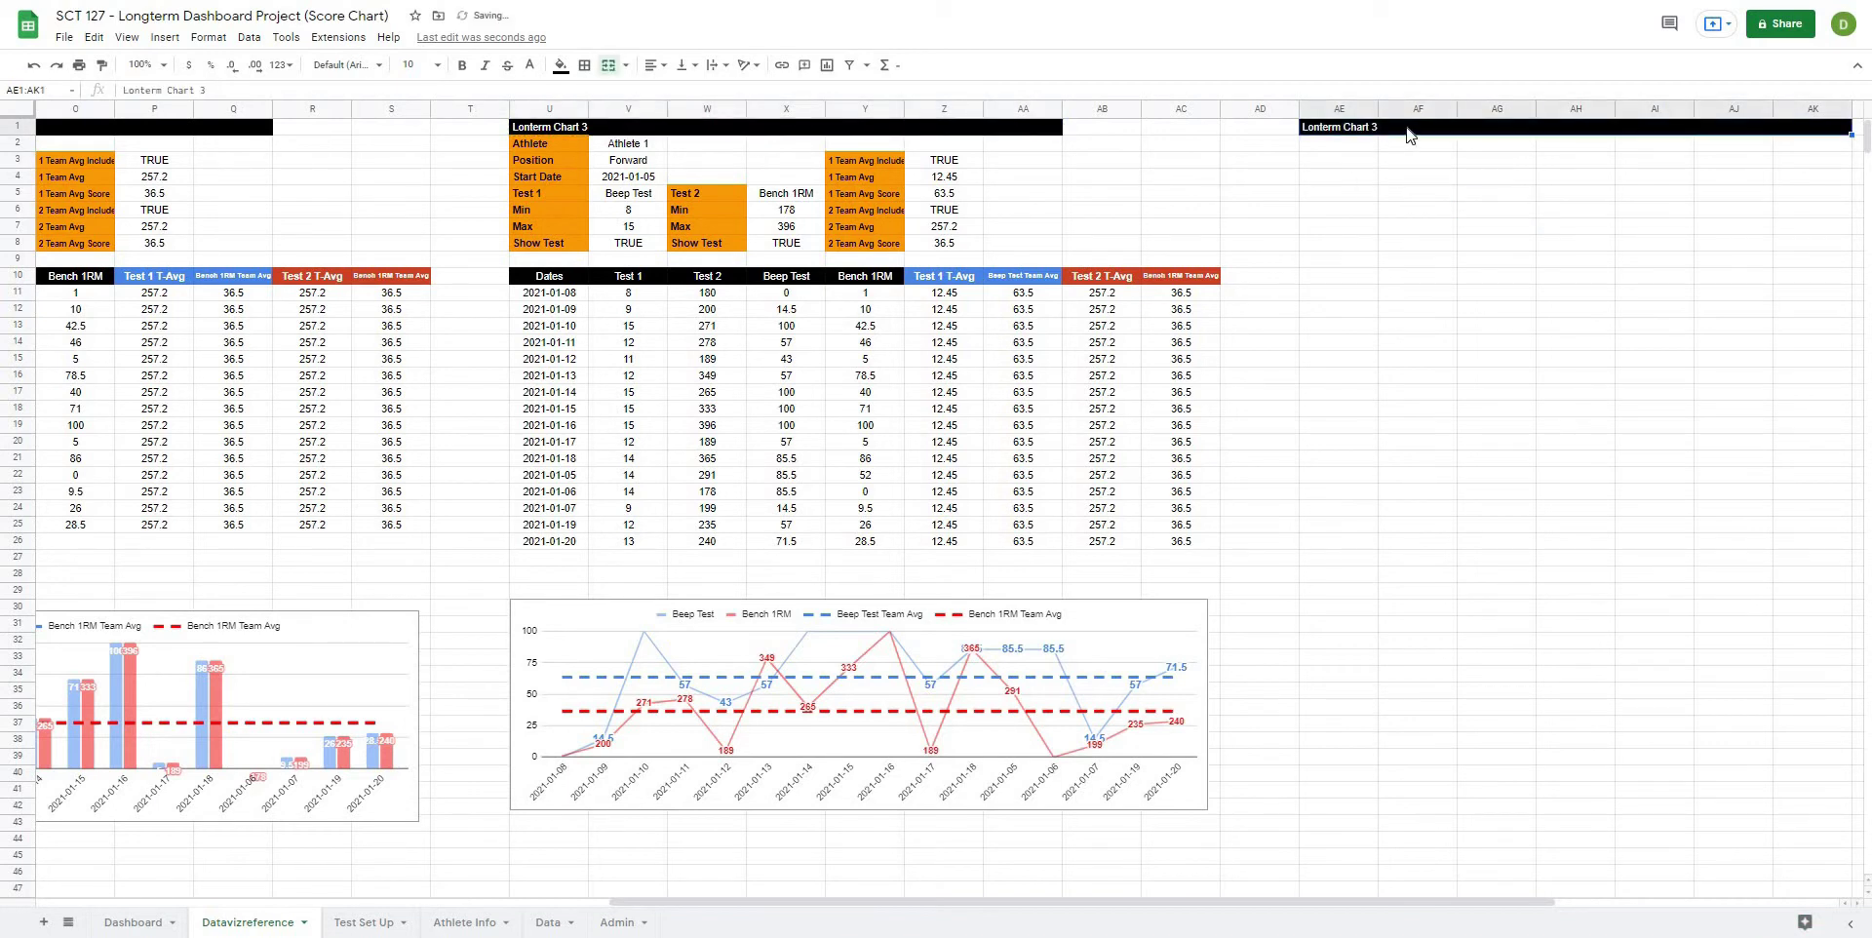
# Step: Unmerge the copied Longterm Chart 3 title bar at AE1 and merge it again across AE1:AJ1 only
pyautogui.click(607, 64)
pyautogui.click(1497, 259)
pyautogui.click(1324, 133)
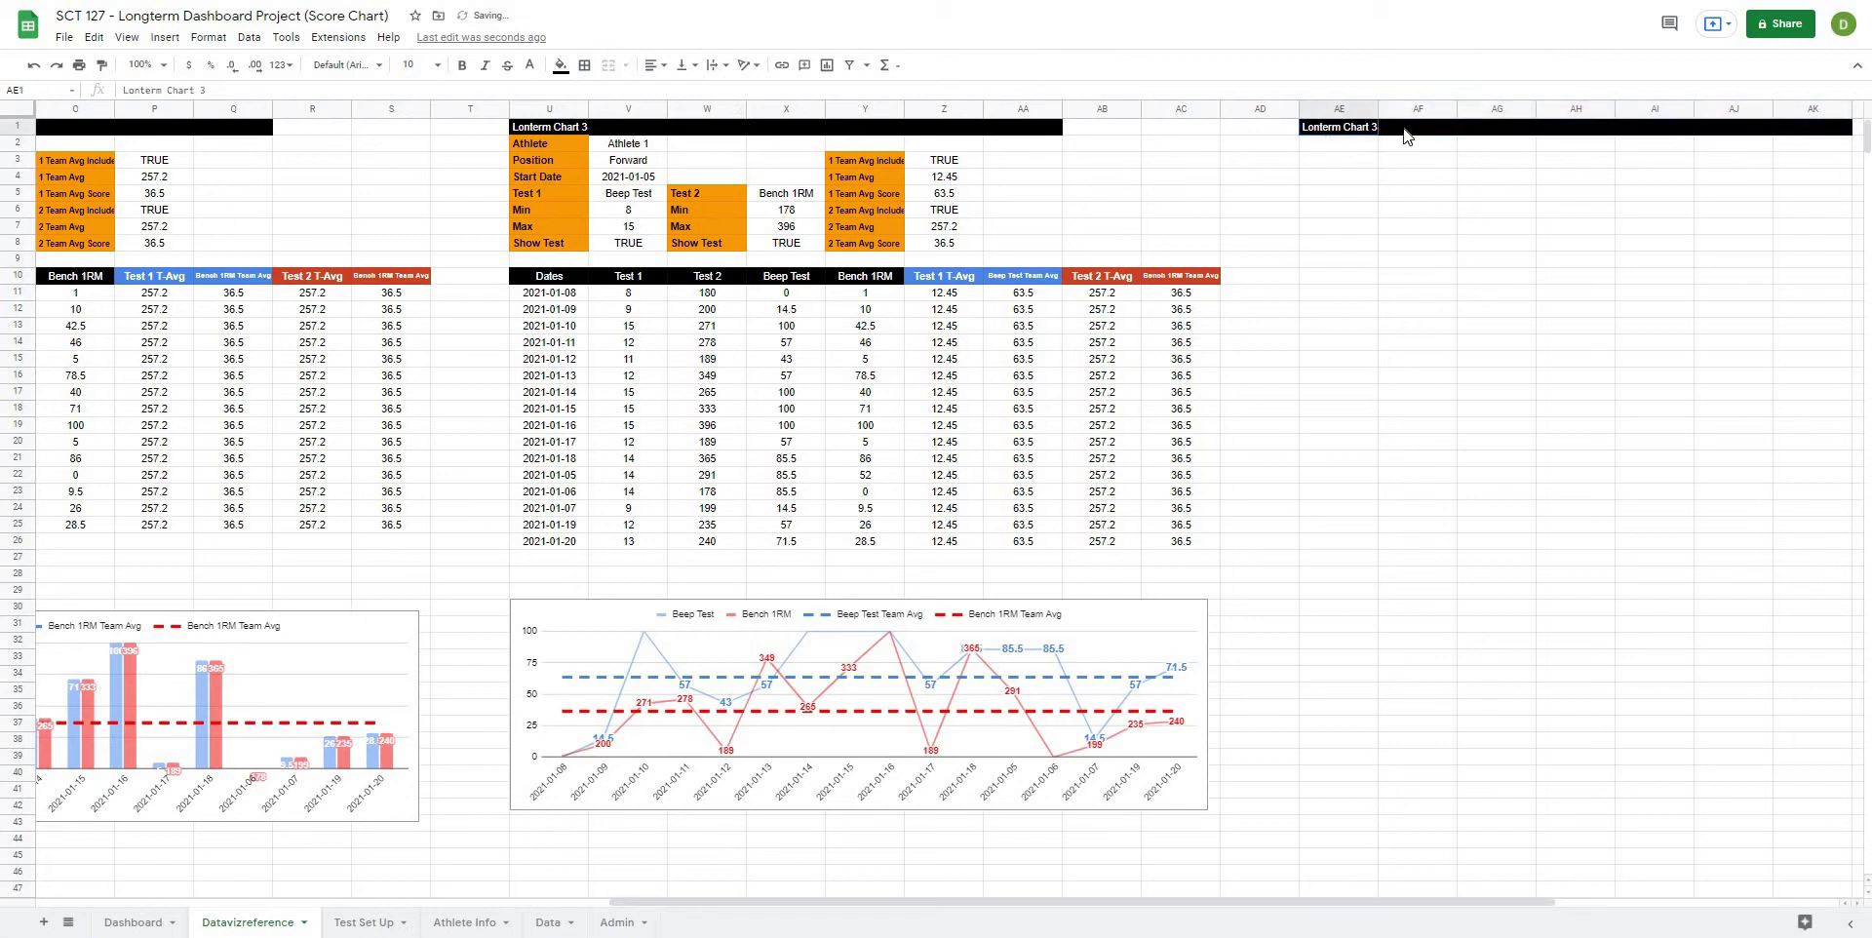
pyautogui.moveTo(1405, 136); pyautogui.dragTo(1731, 134)
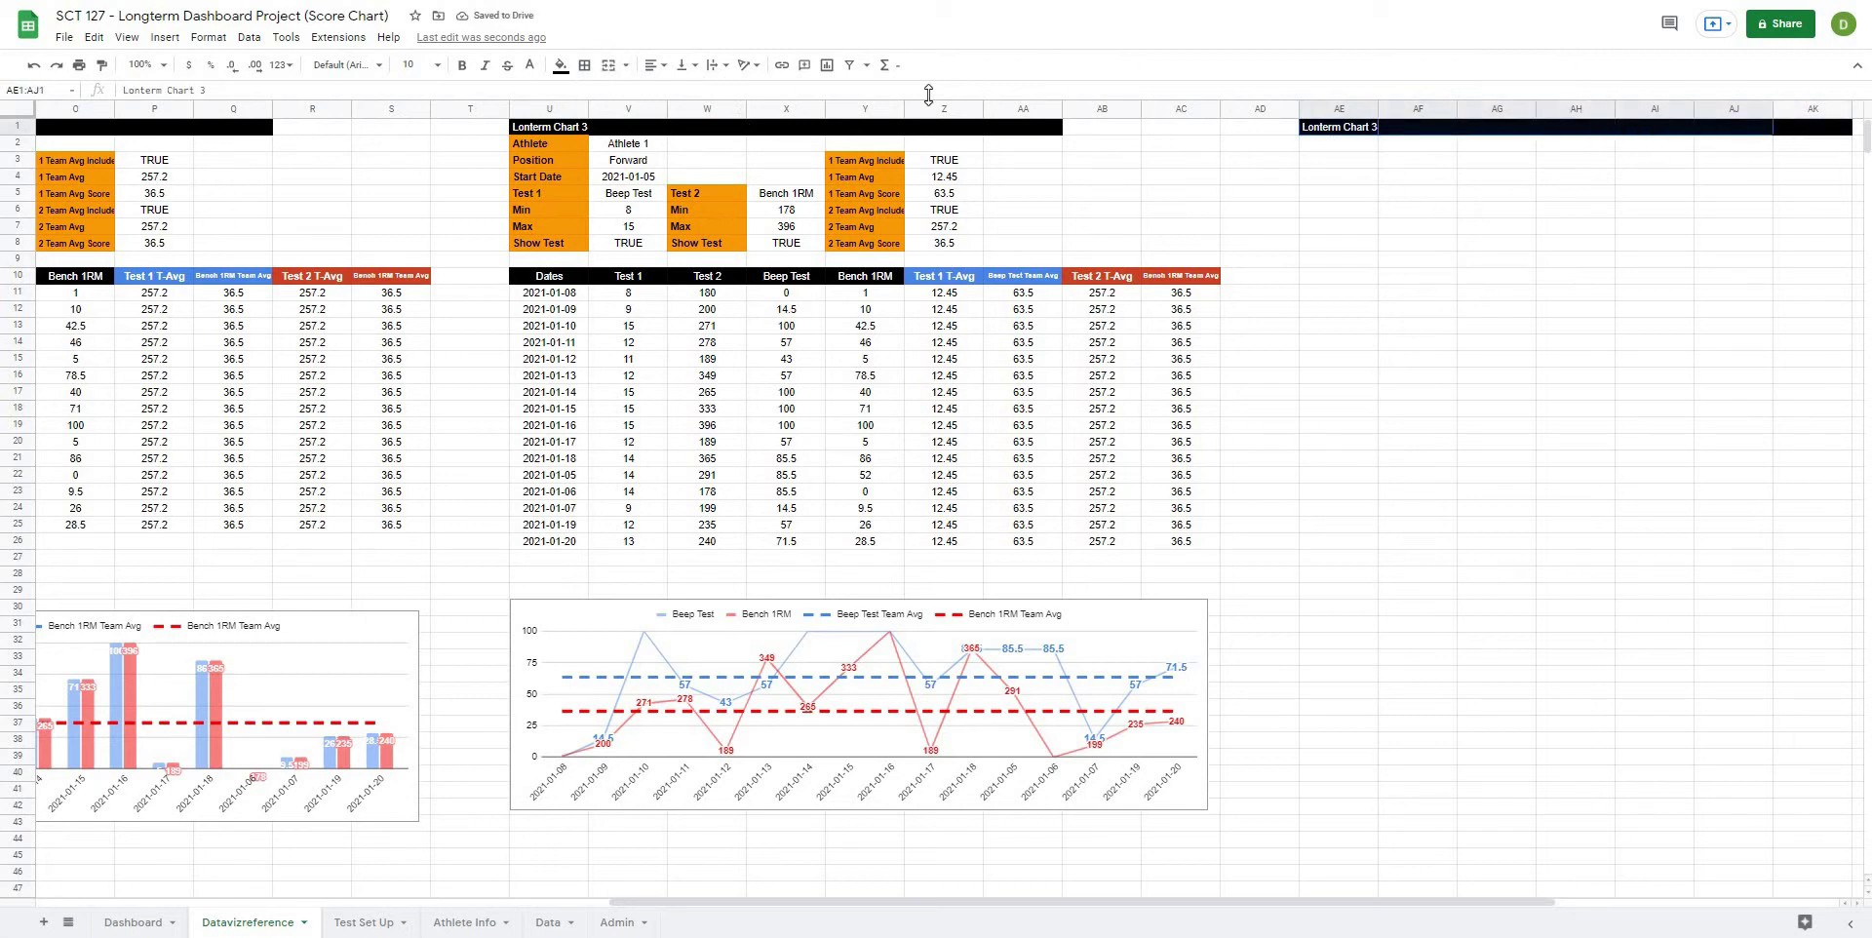
pyautogui.click(609, 67)
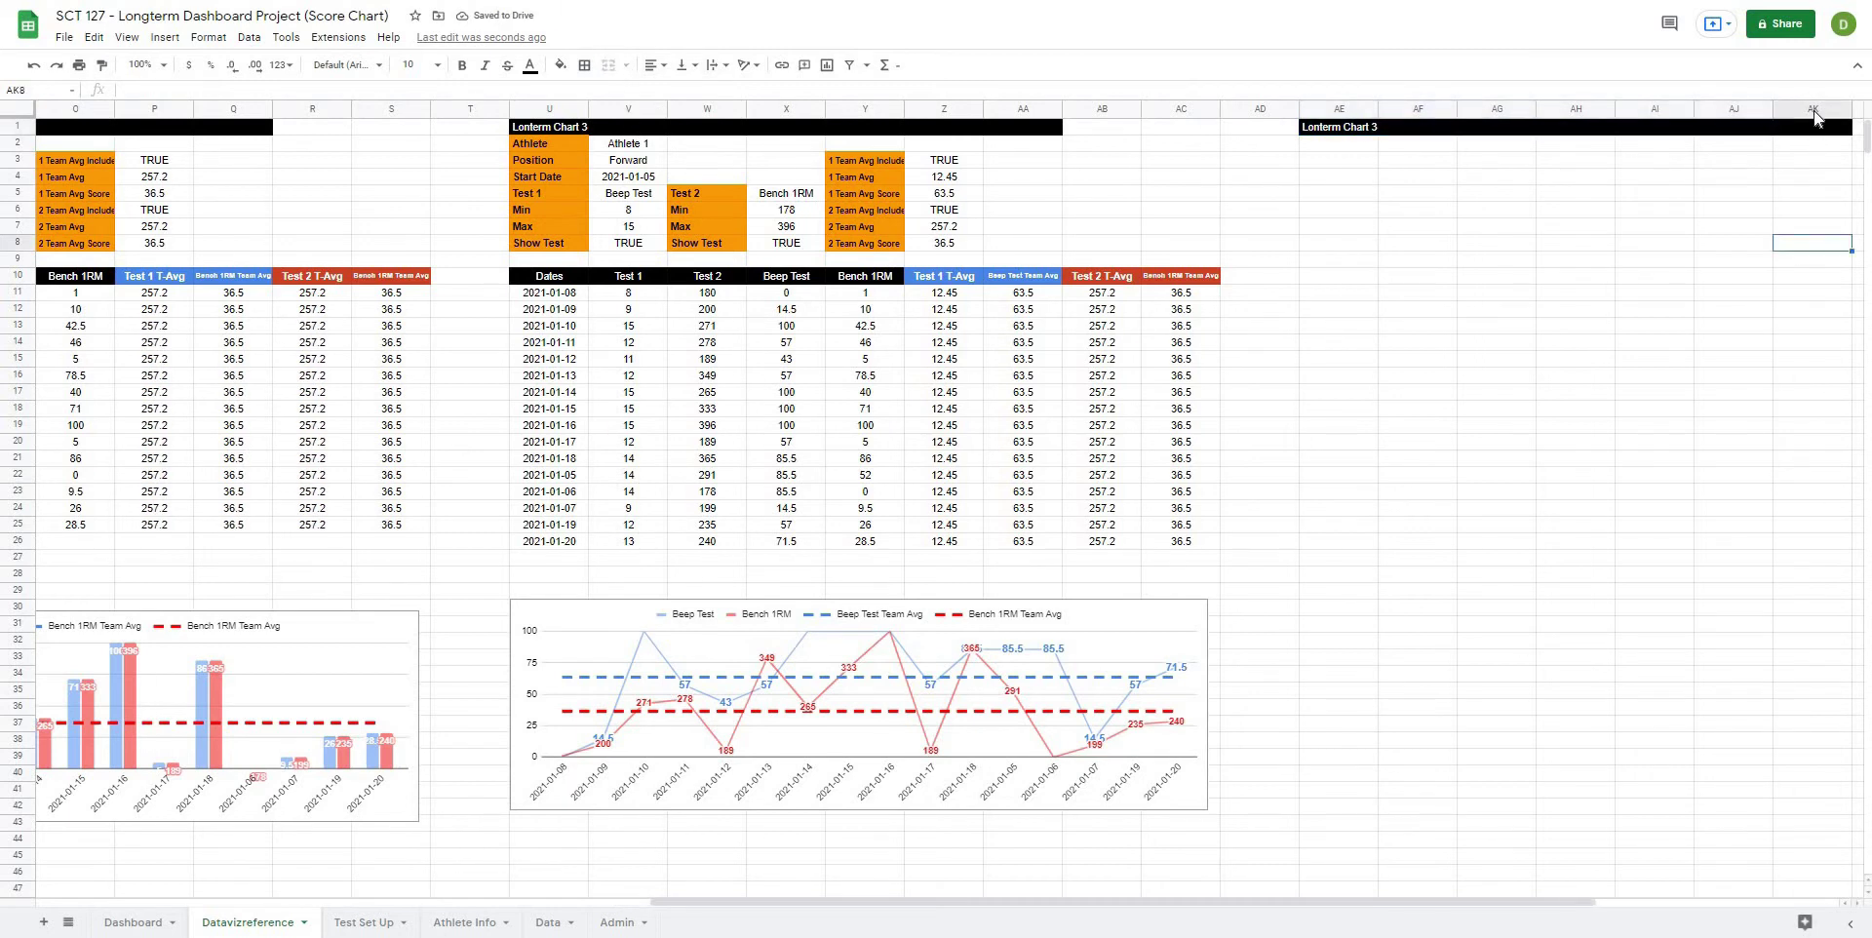
# Step: Delete the surplus columns beyond AJ: column AK twice, followed by columns AK to AP
pyautogui.rightClick(1813, 108)
pyautogui.click(1675, 292)
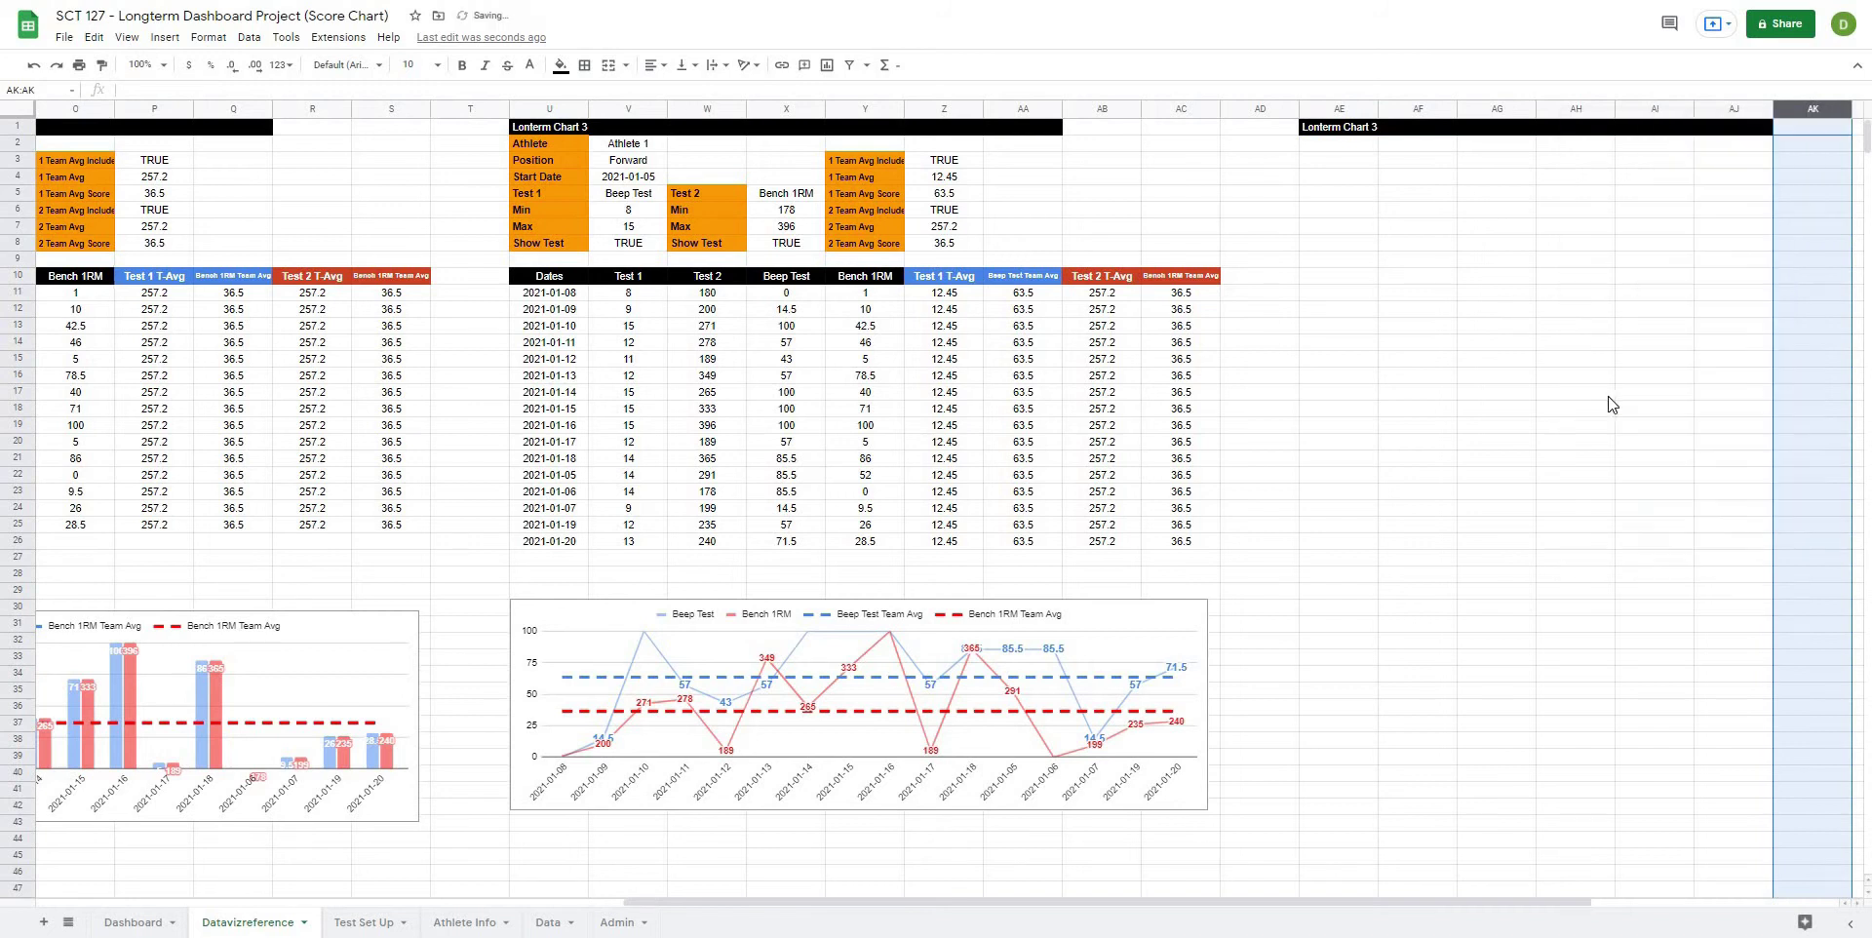
pyautogui.click(1599, 394)
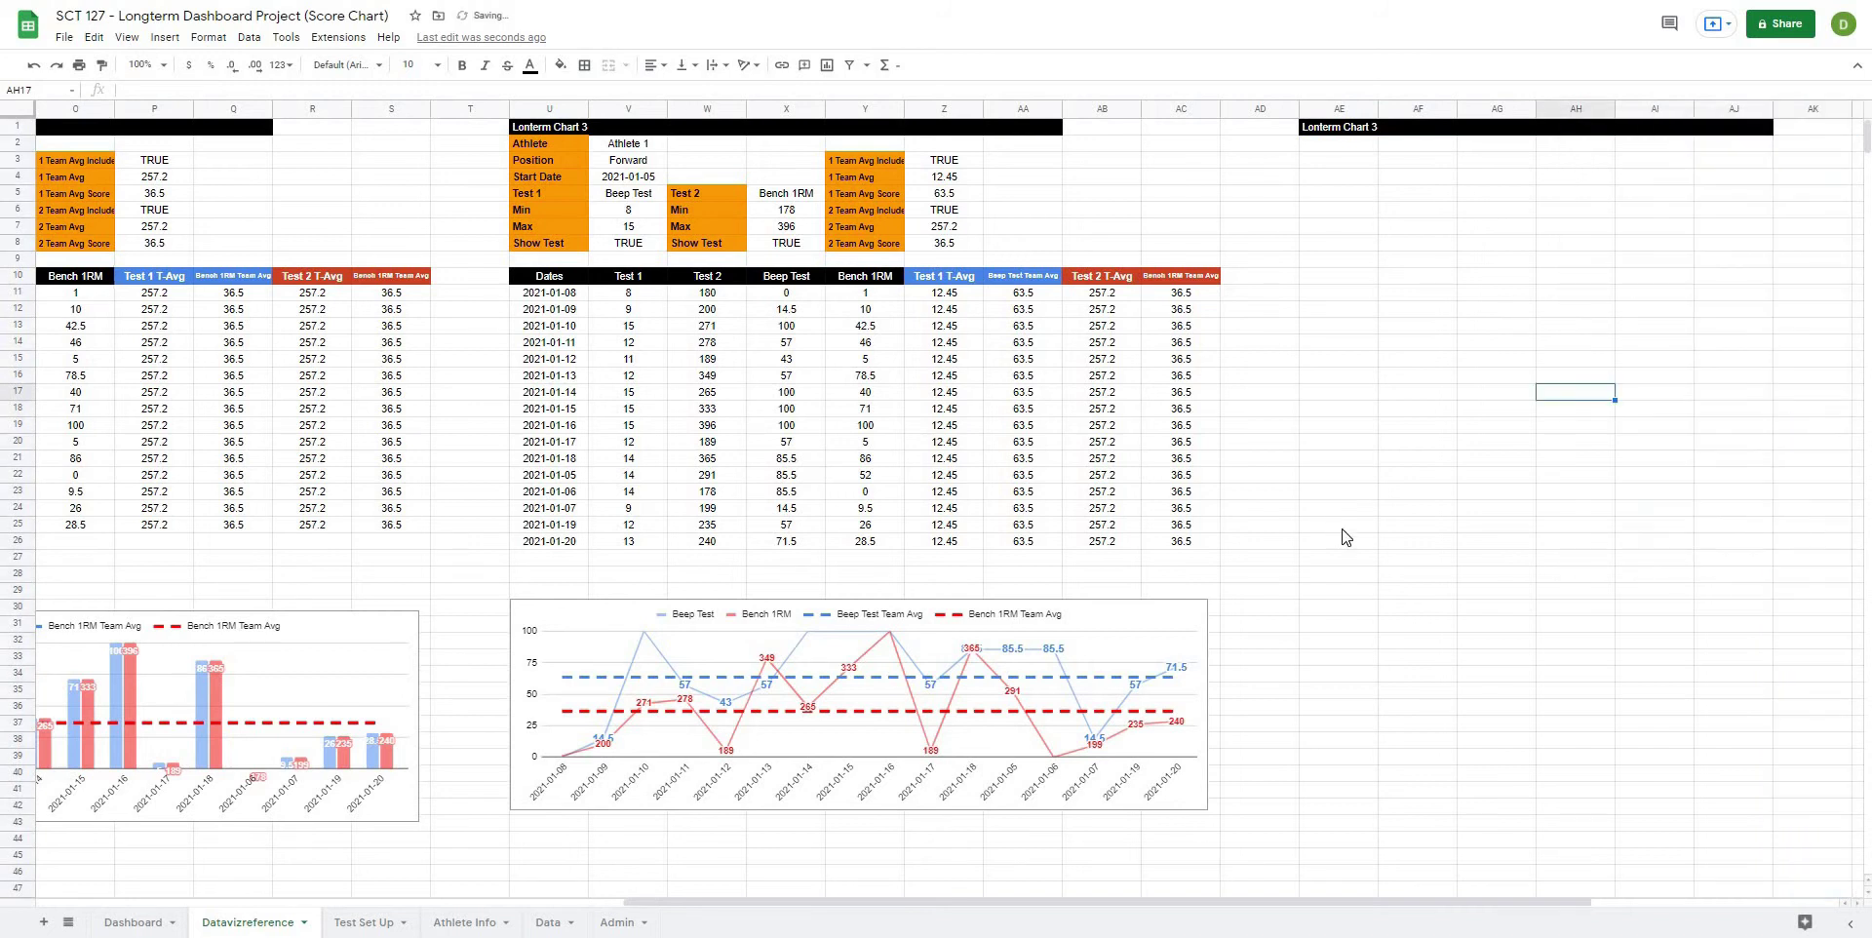
pyautogui.rightClick(1809, 113)
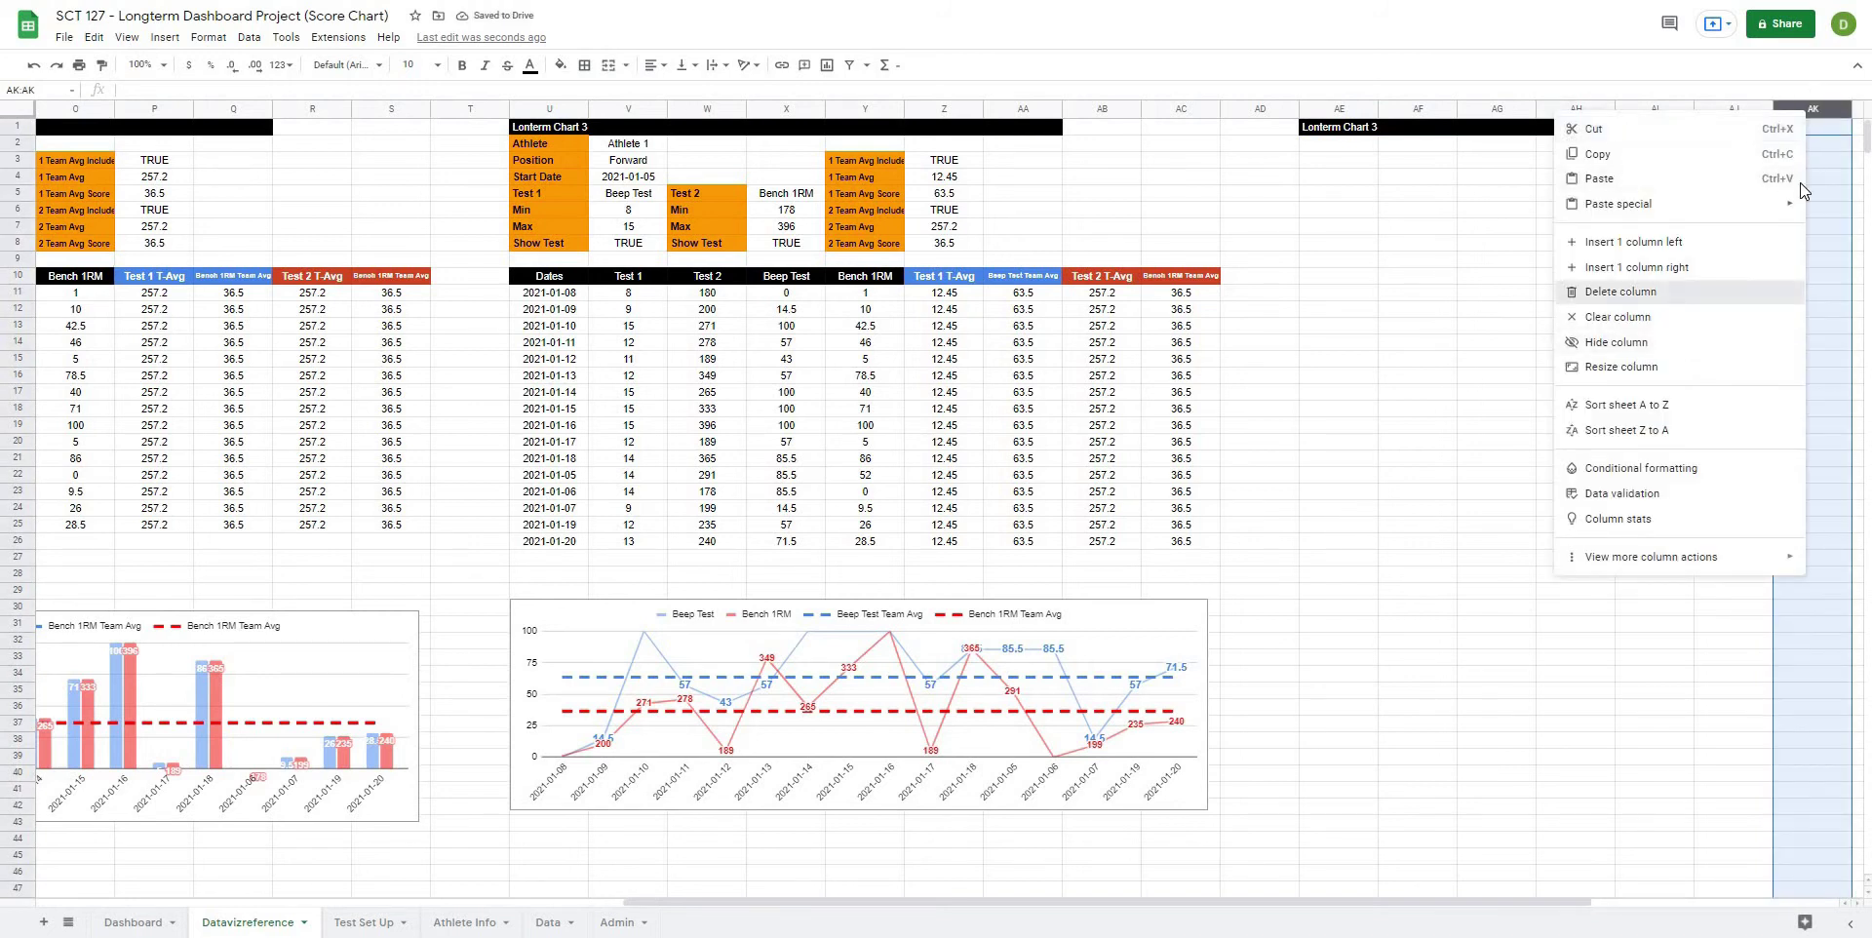
pyautogui.click(1675, 291)
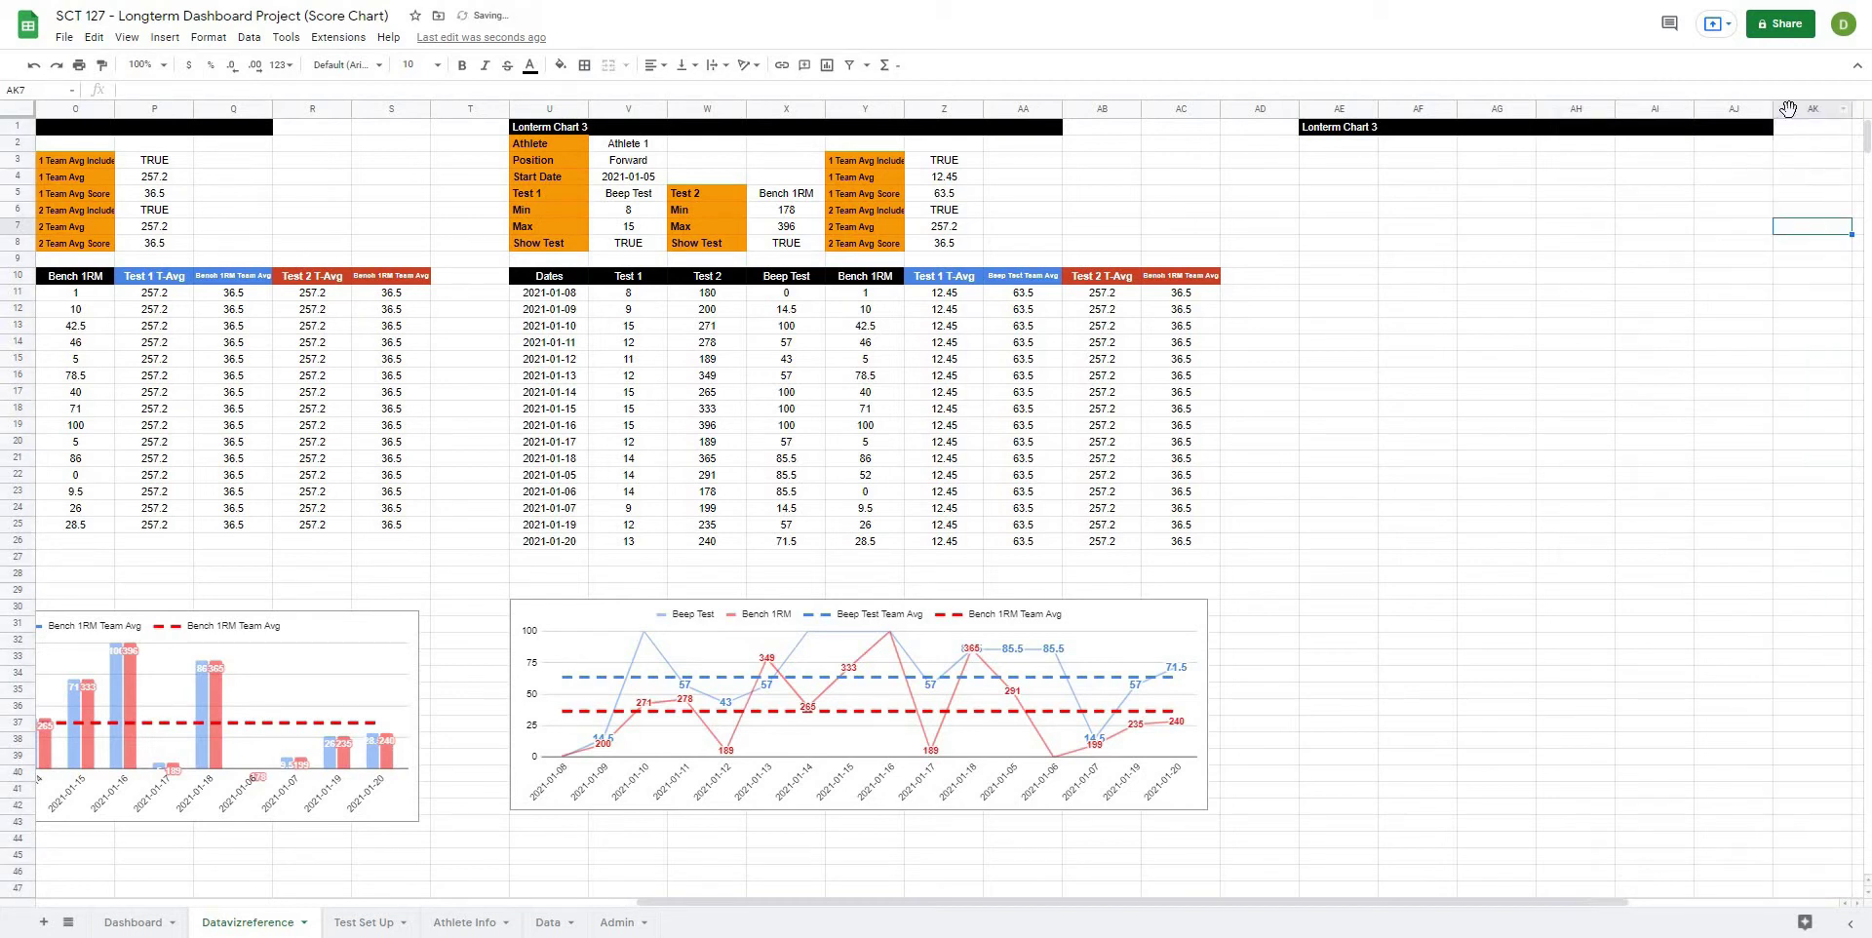
pyautogui.moveTo(1782, 113); pyautogui.dragTo(1869, 115)
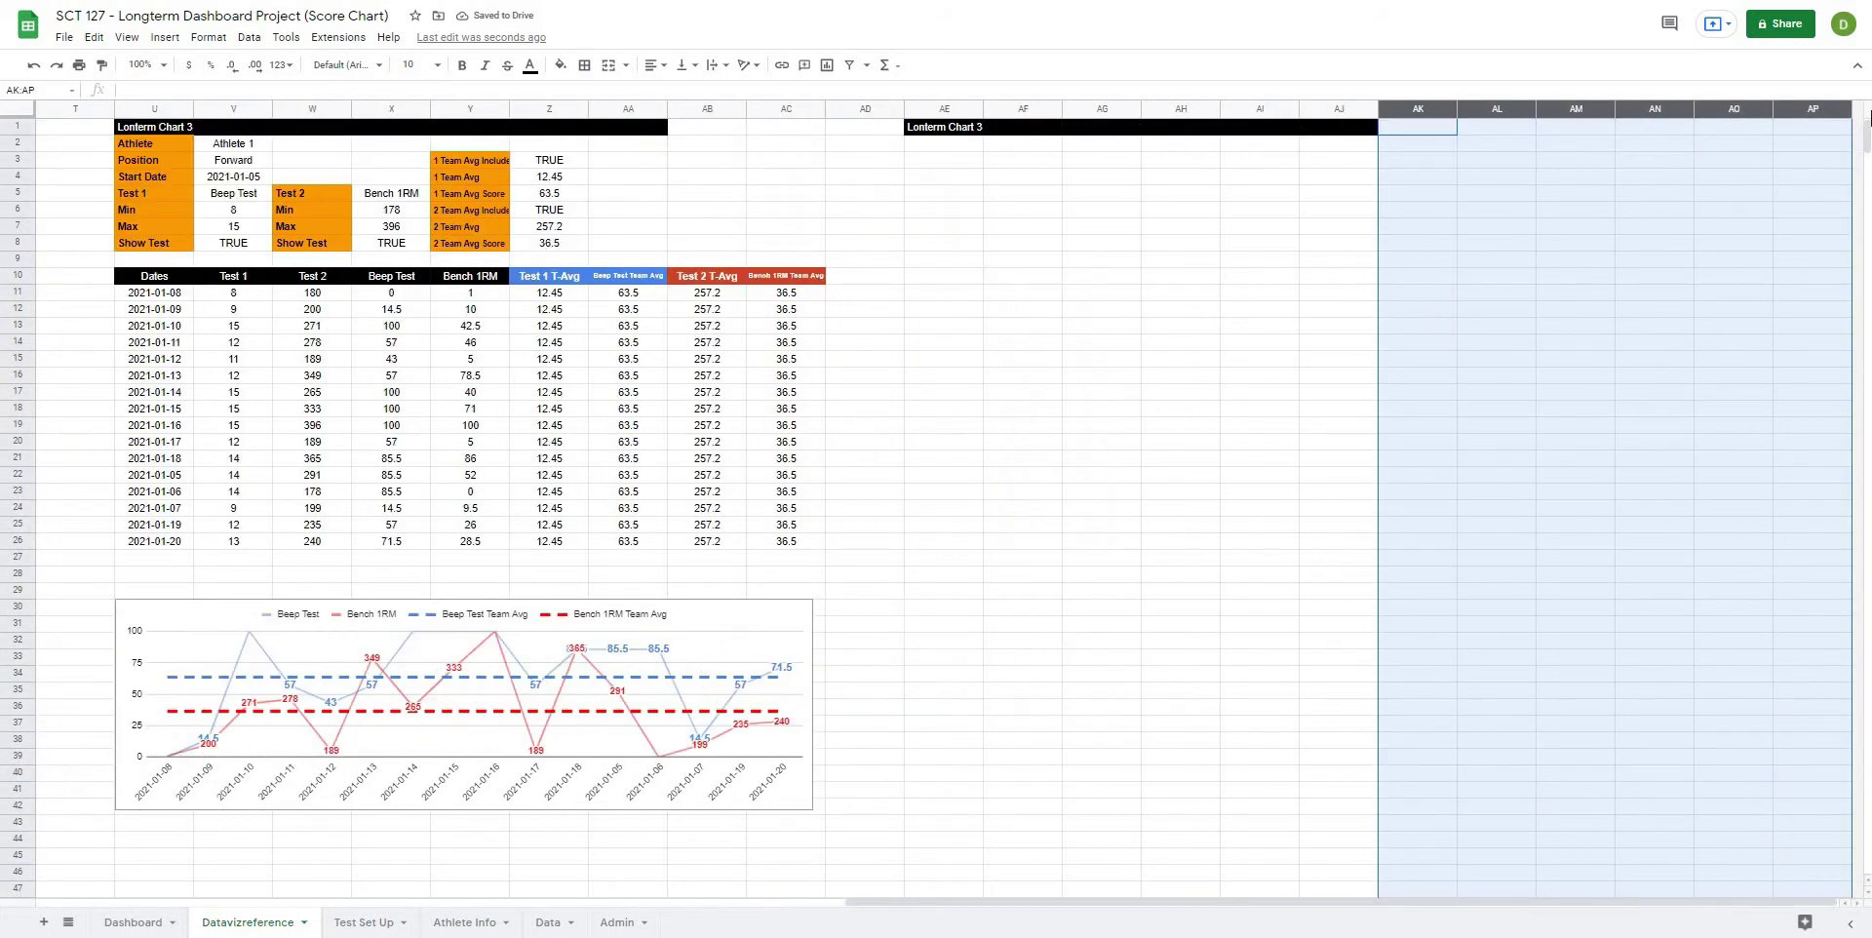
pyautogui.rightClick(1590, 107)
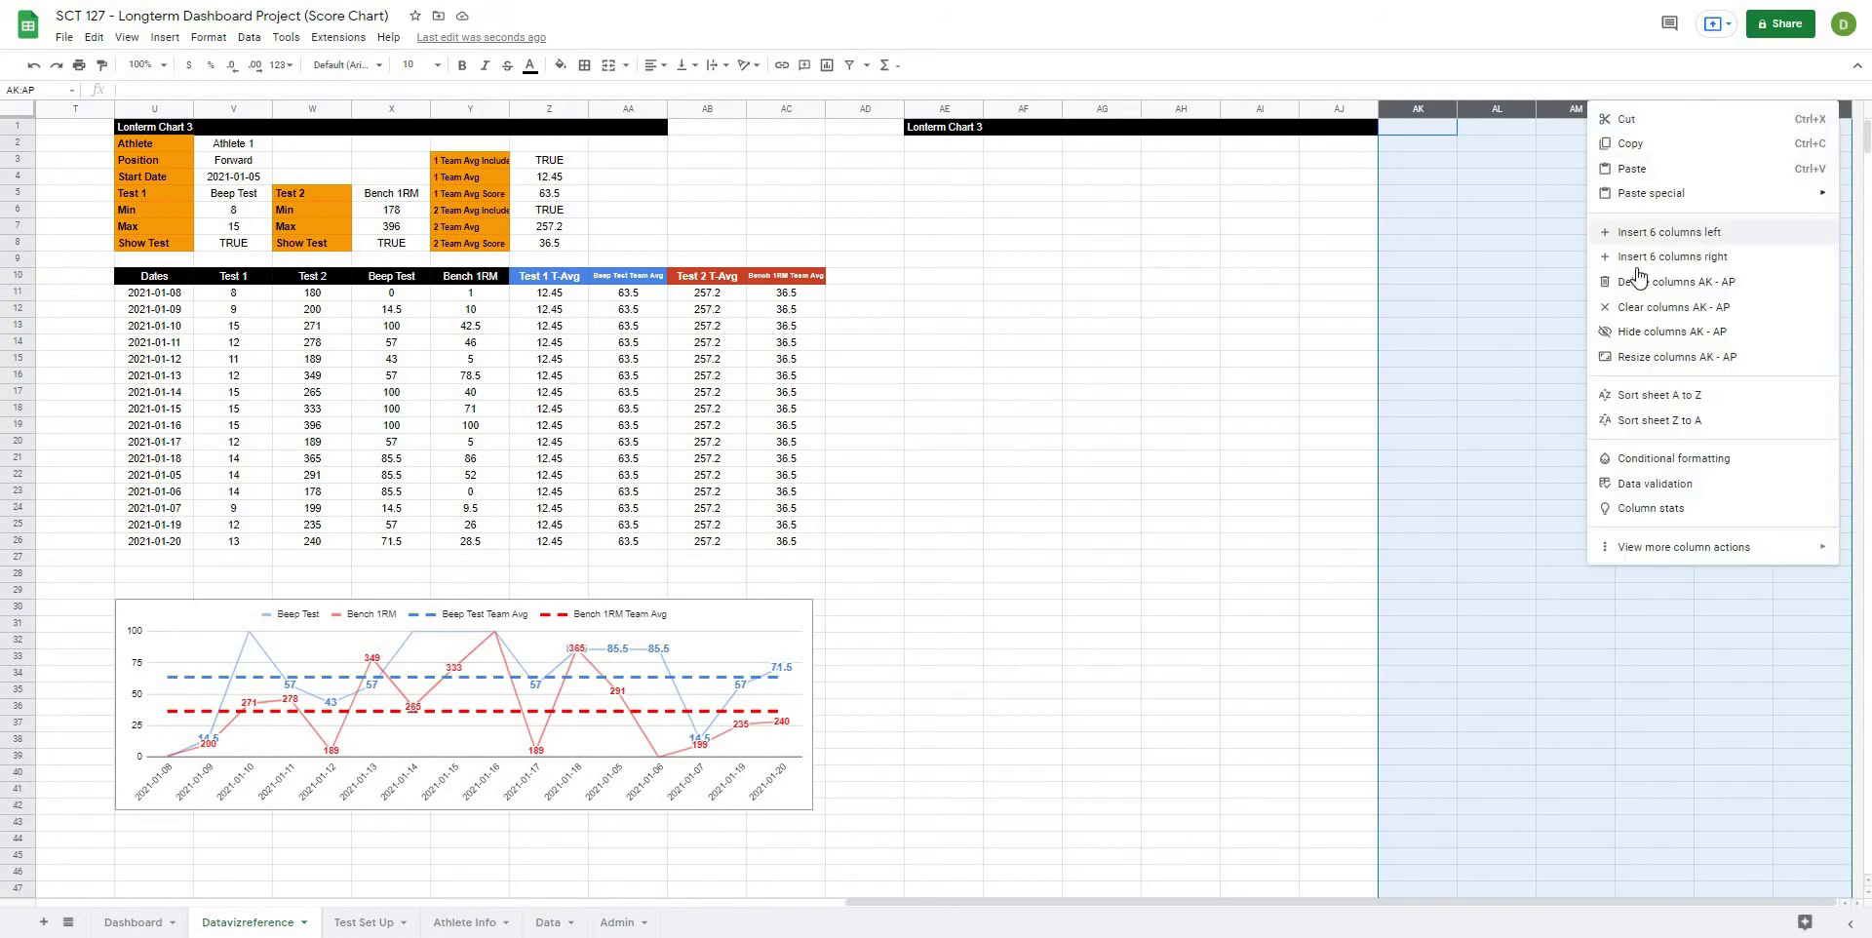
pyautogui.click(1638, 259)
# Step: Copy the Athlete label and its value from U2:V2 to AE2:AF2 under the new title bar
pyautogui.click(1400, 176)
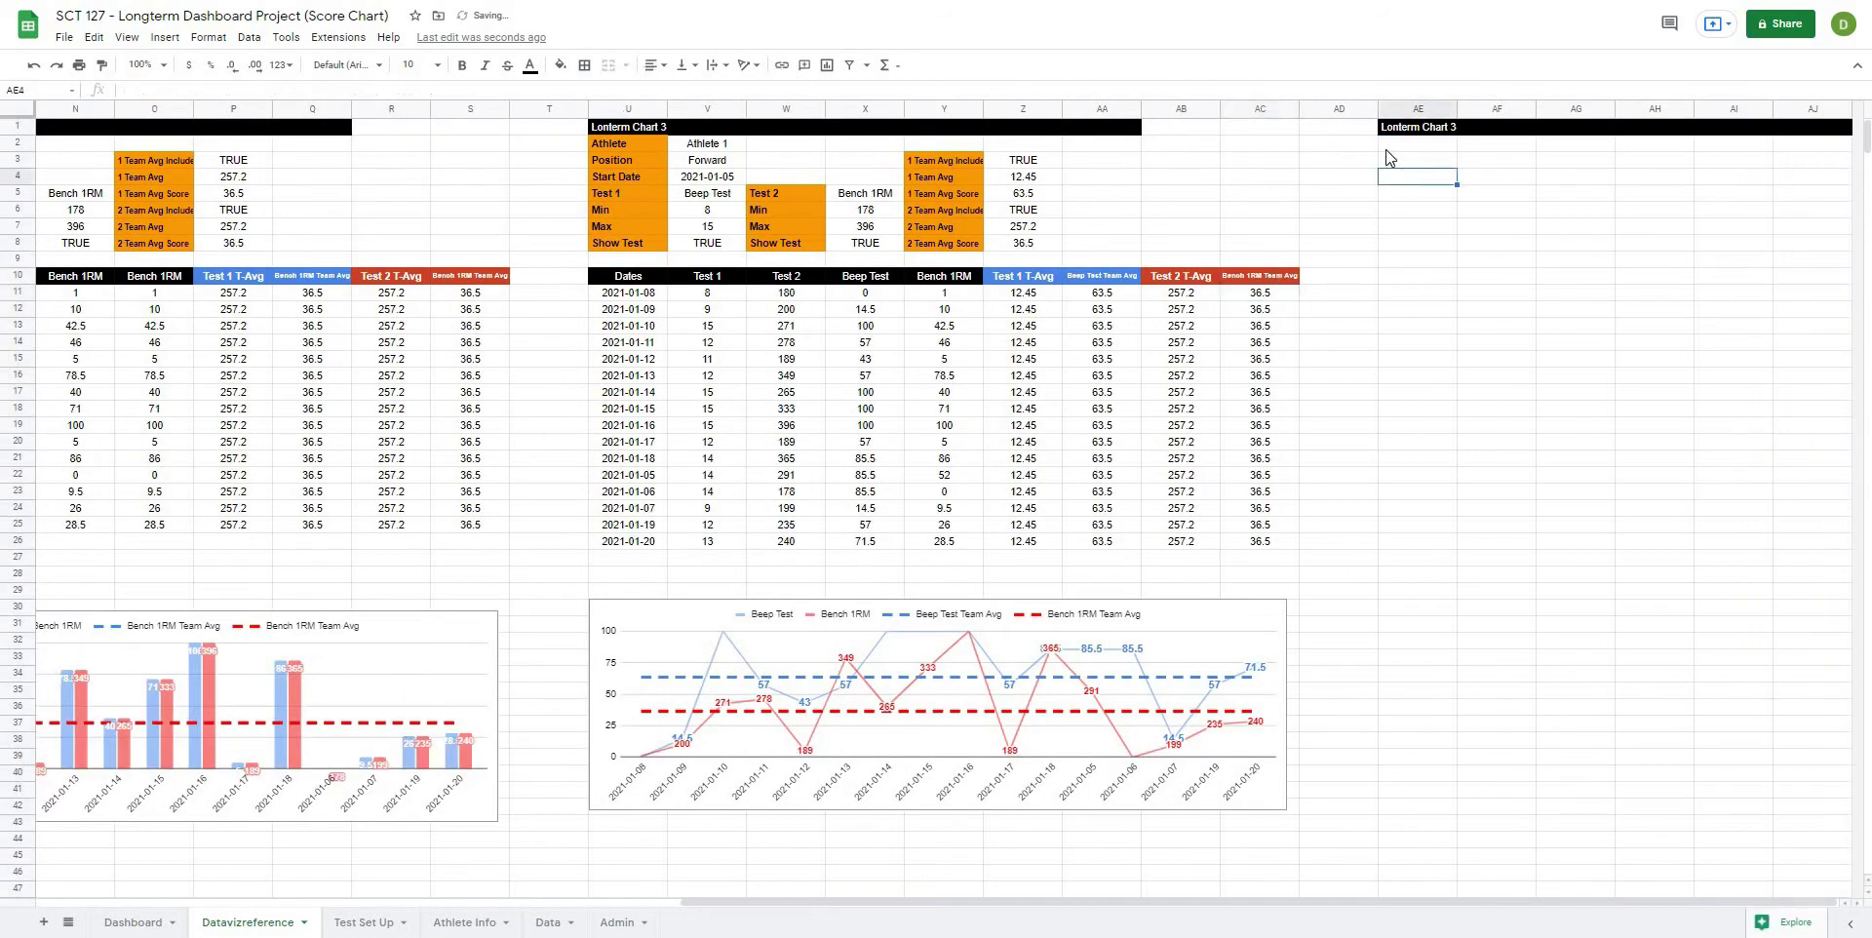
pyautogui.click(1397, 148)
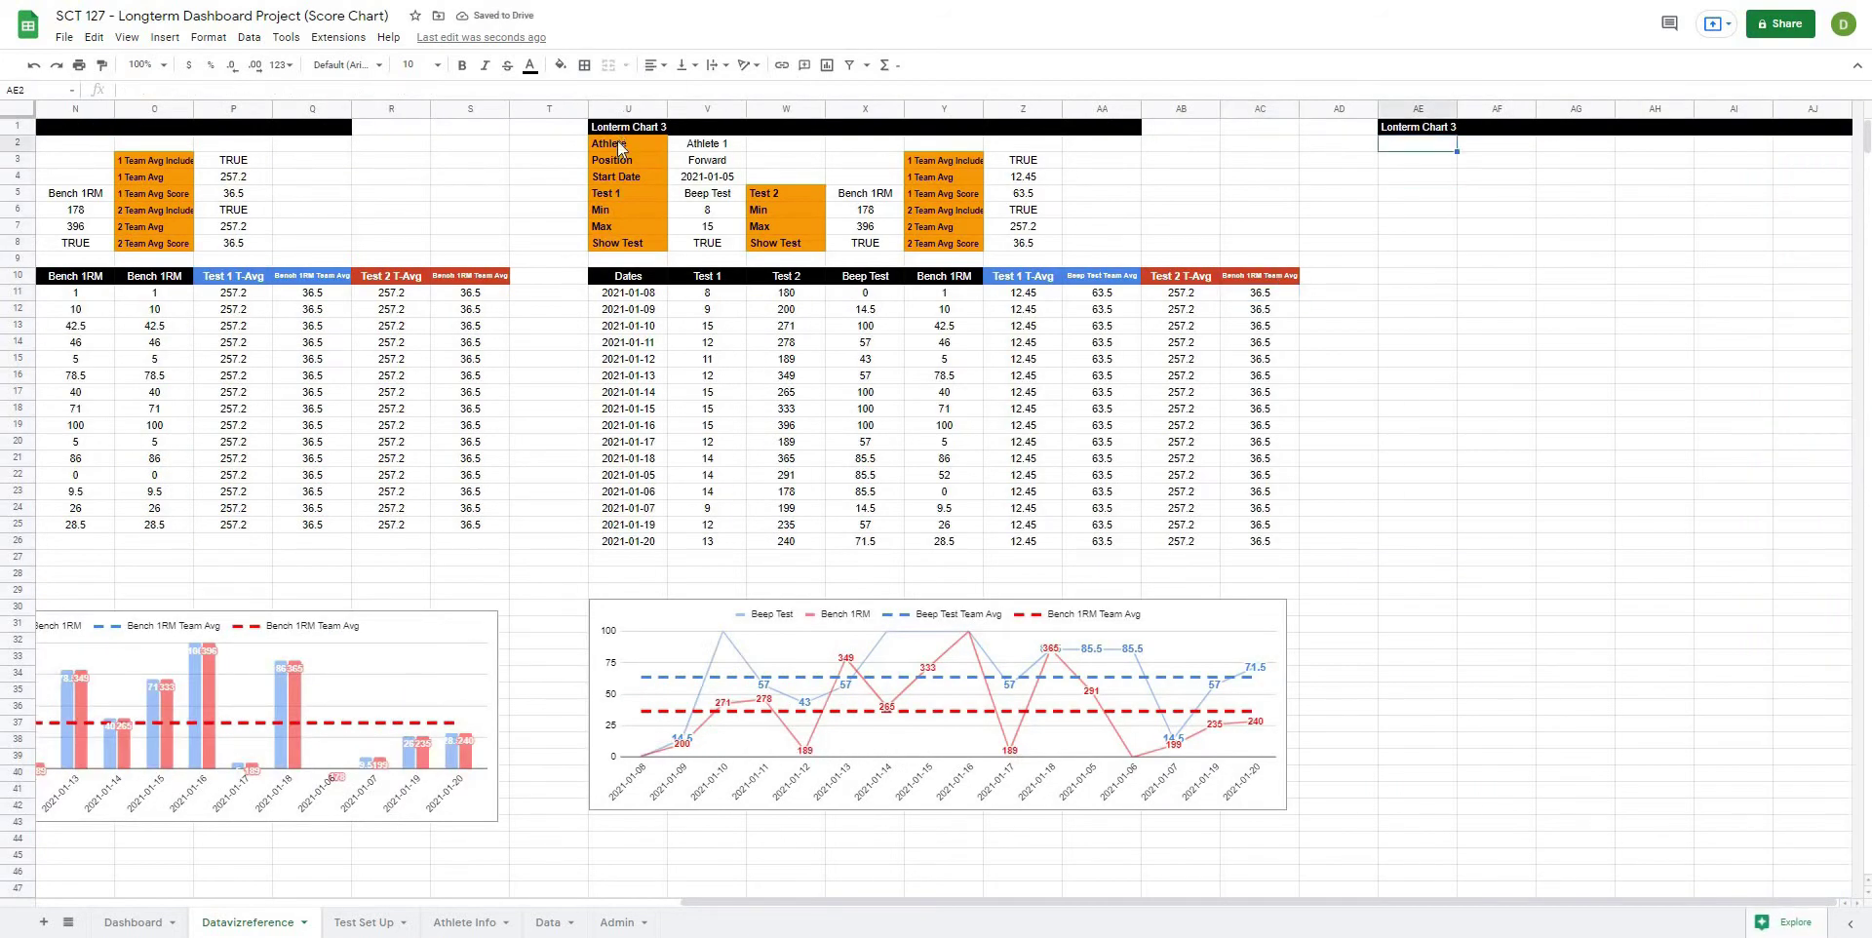
pyautogui.moveTo(619, 146); pyautogui.dragTo(707, 144)
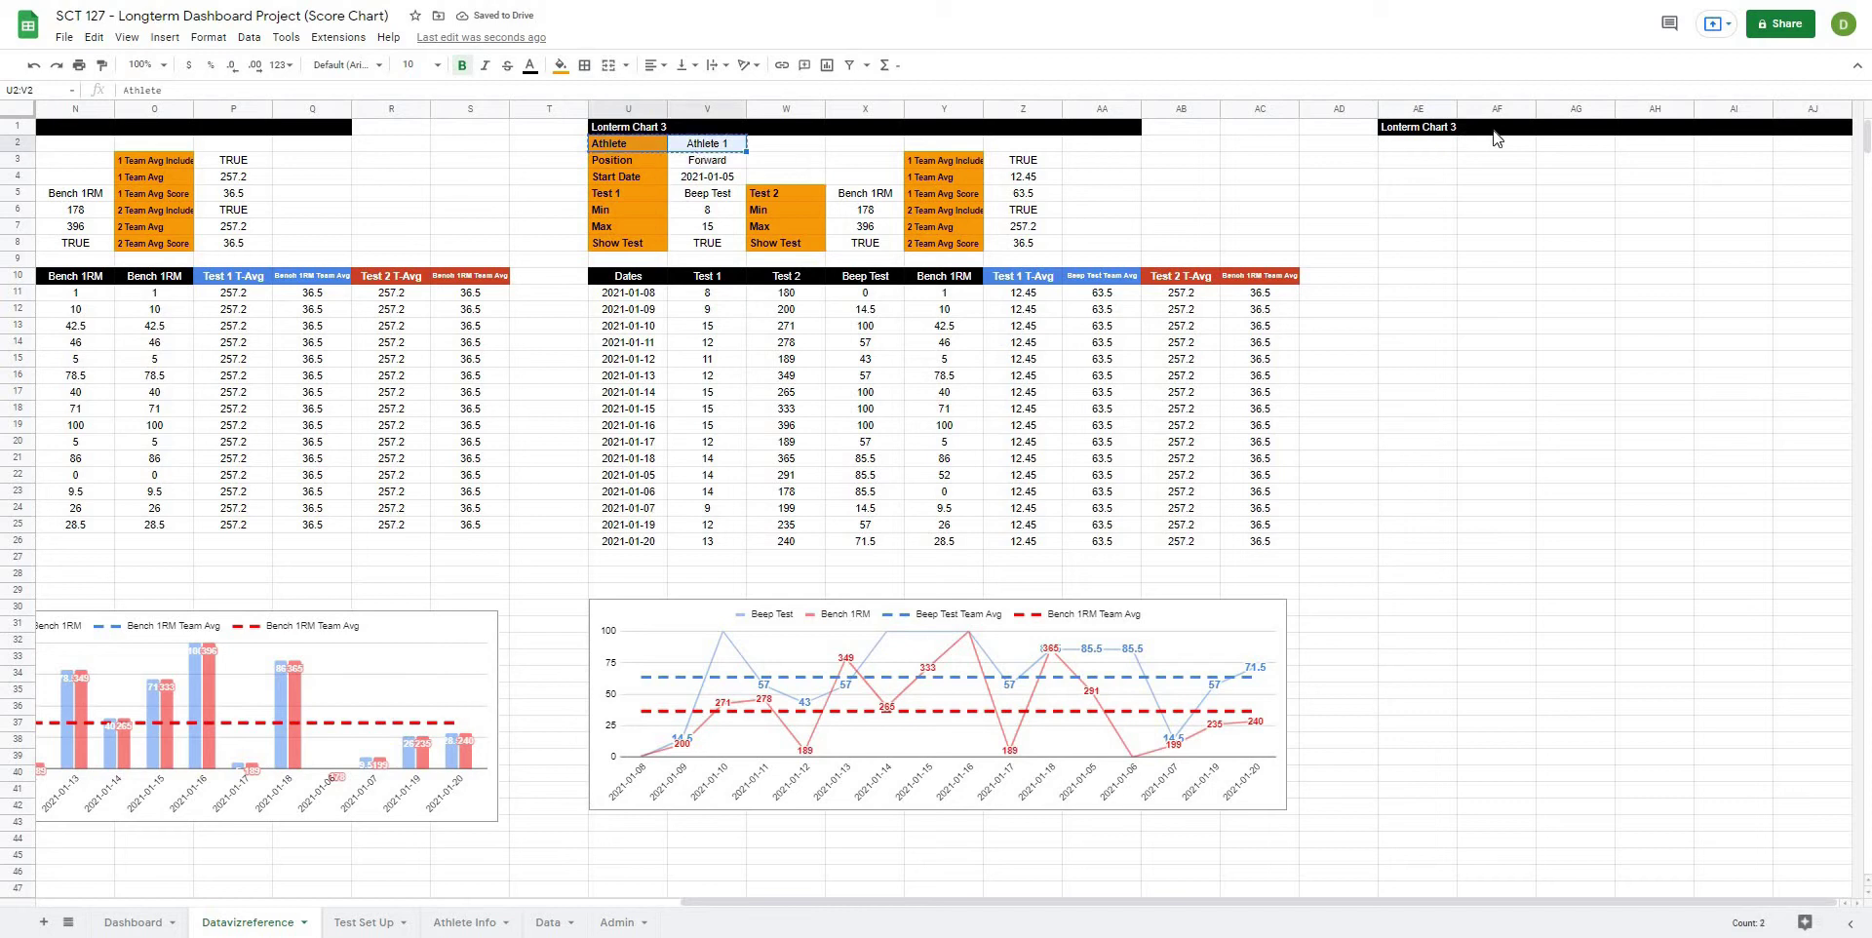
pyautogui.hotkey('ctrl', 'c')
pyautogui.click(1429, 145)
pyautogui.hotkey('ctrl', 'v')
pyautogui.click(1609, 280)
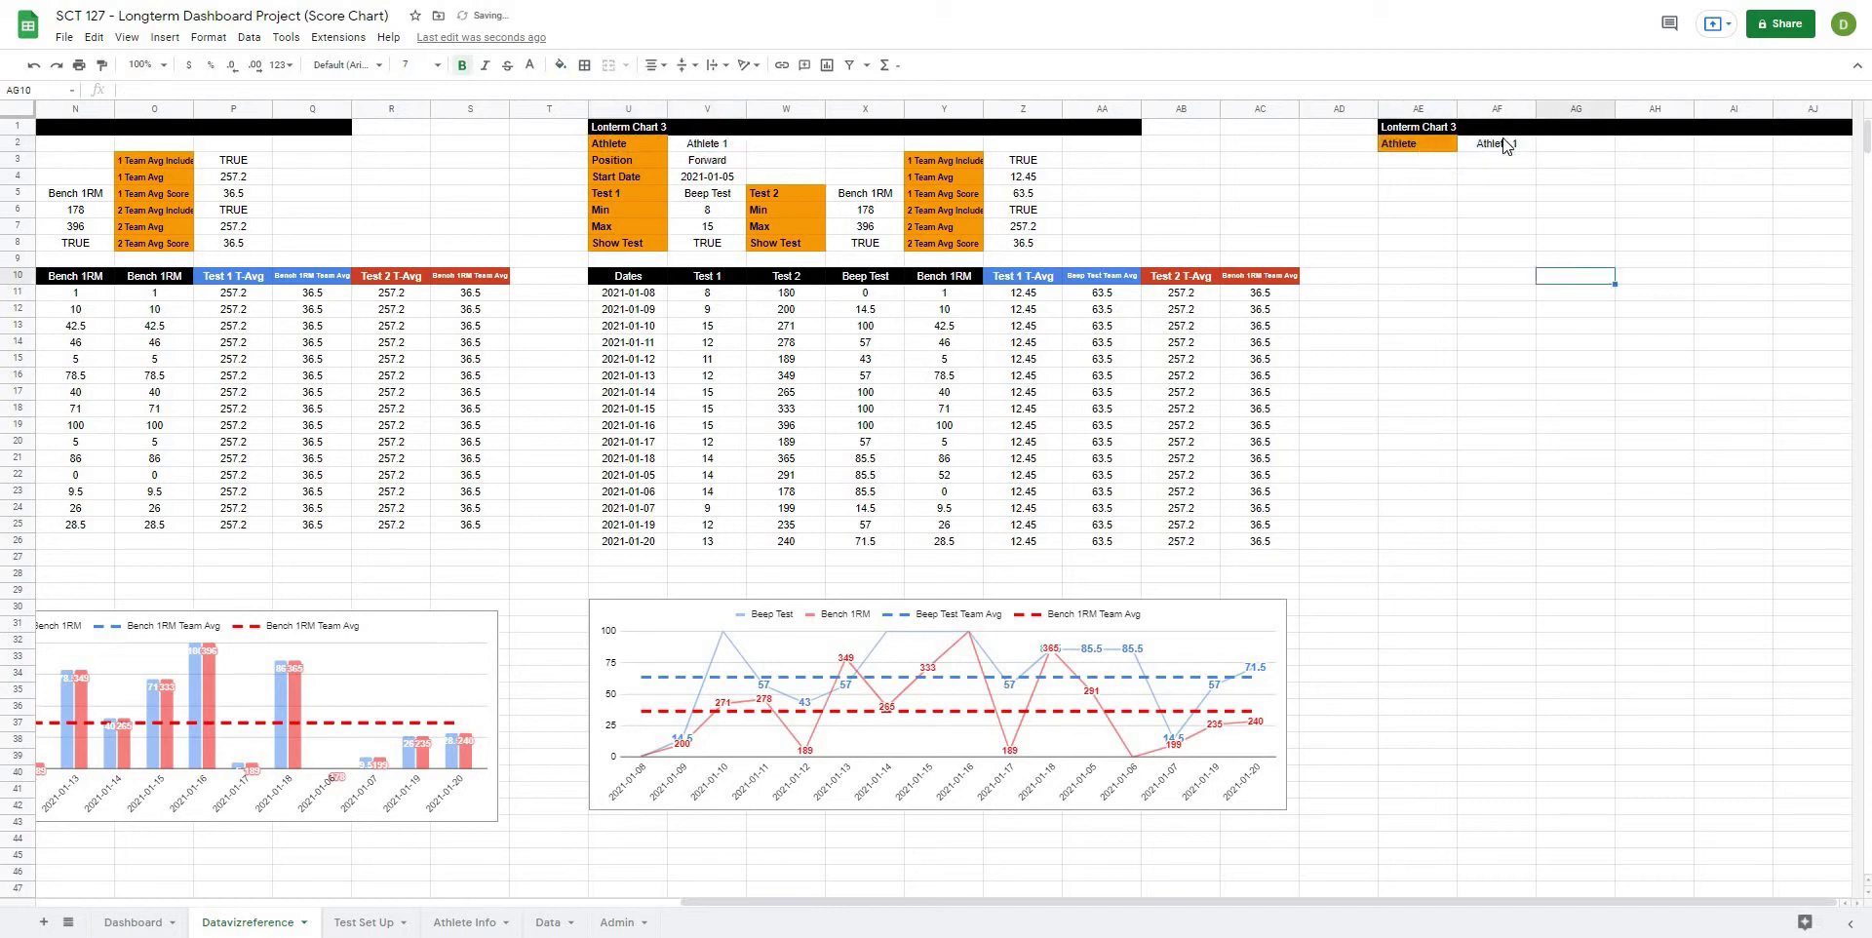
pyautogui.click(1504, 146)
pyautogui.click(1470, 230)
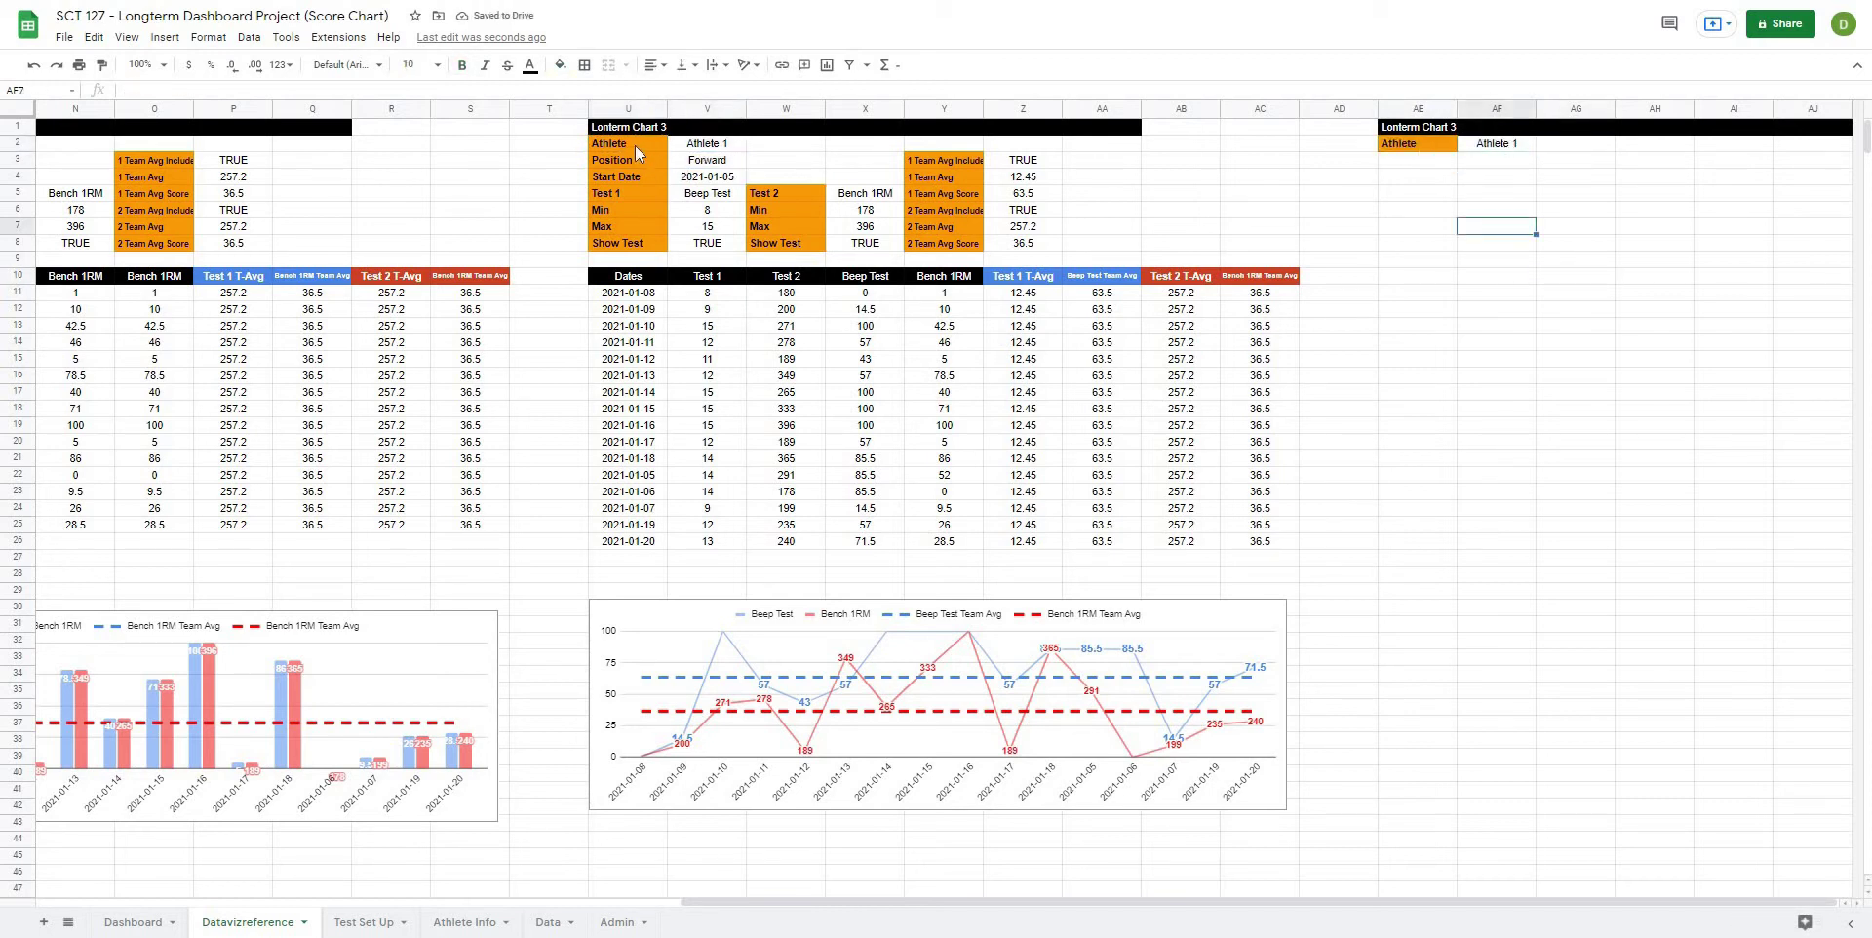
pyautogui.moveTo(635, 144); pyautogui.dragTo(733, 146)
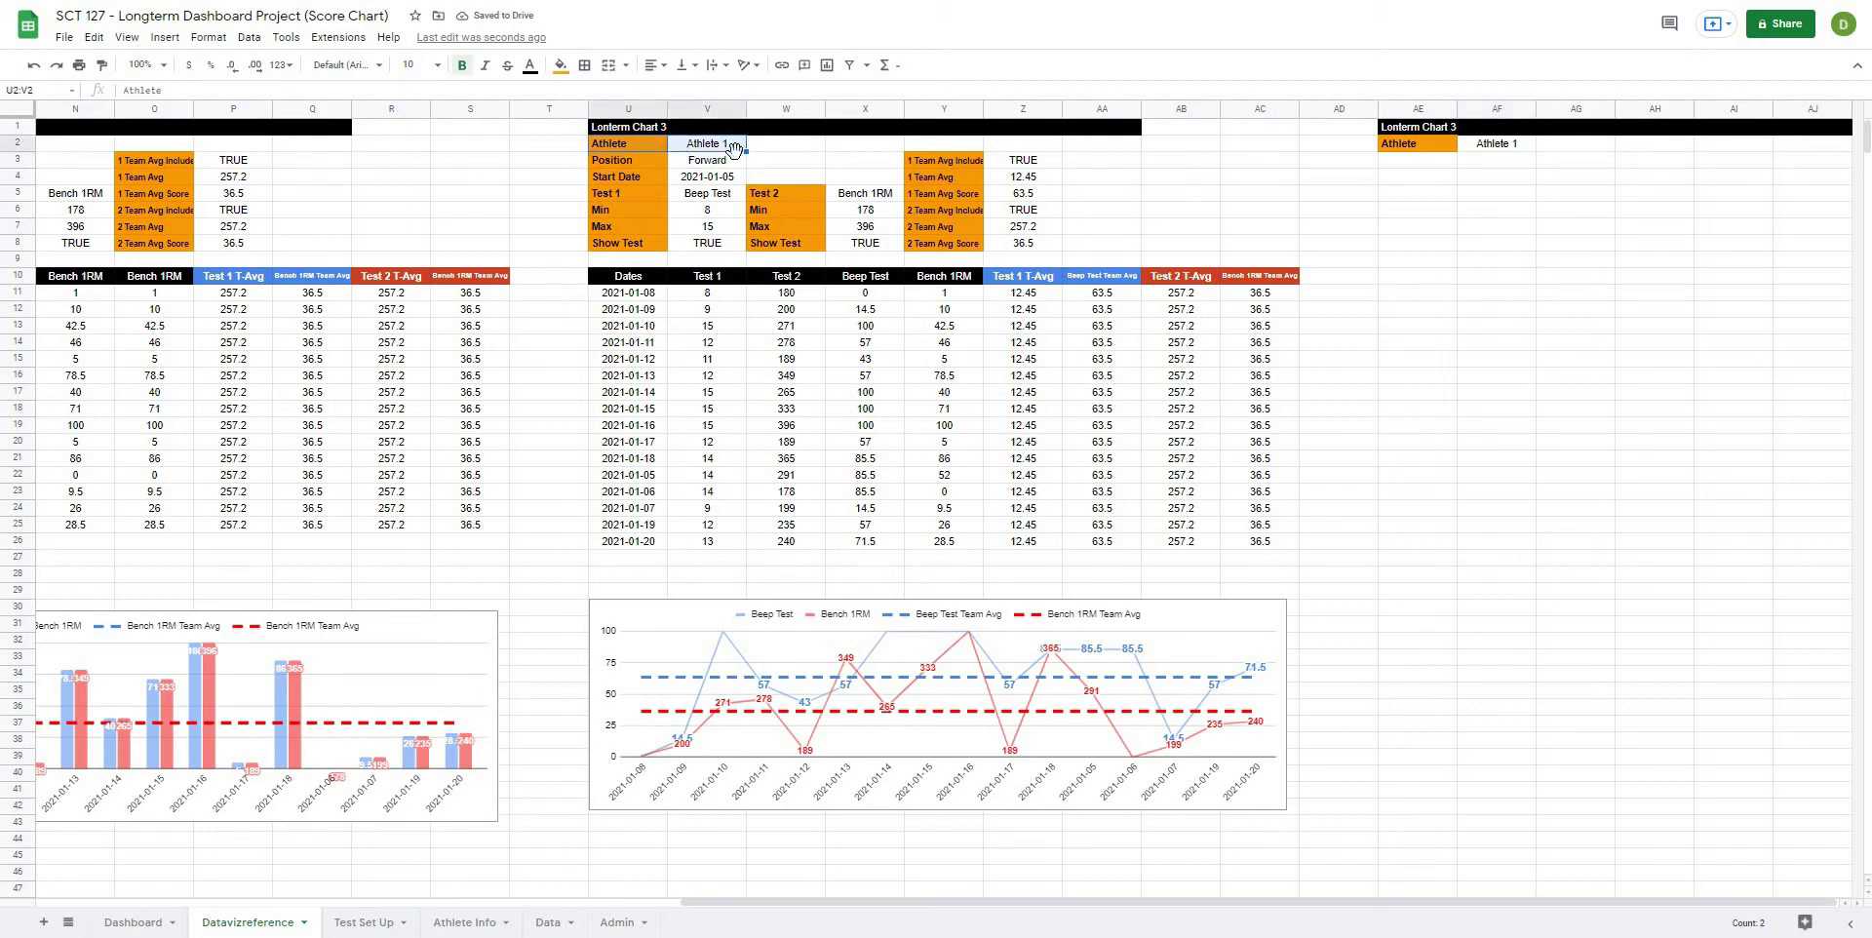
pyautogui.click(1726, 178)
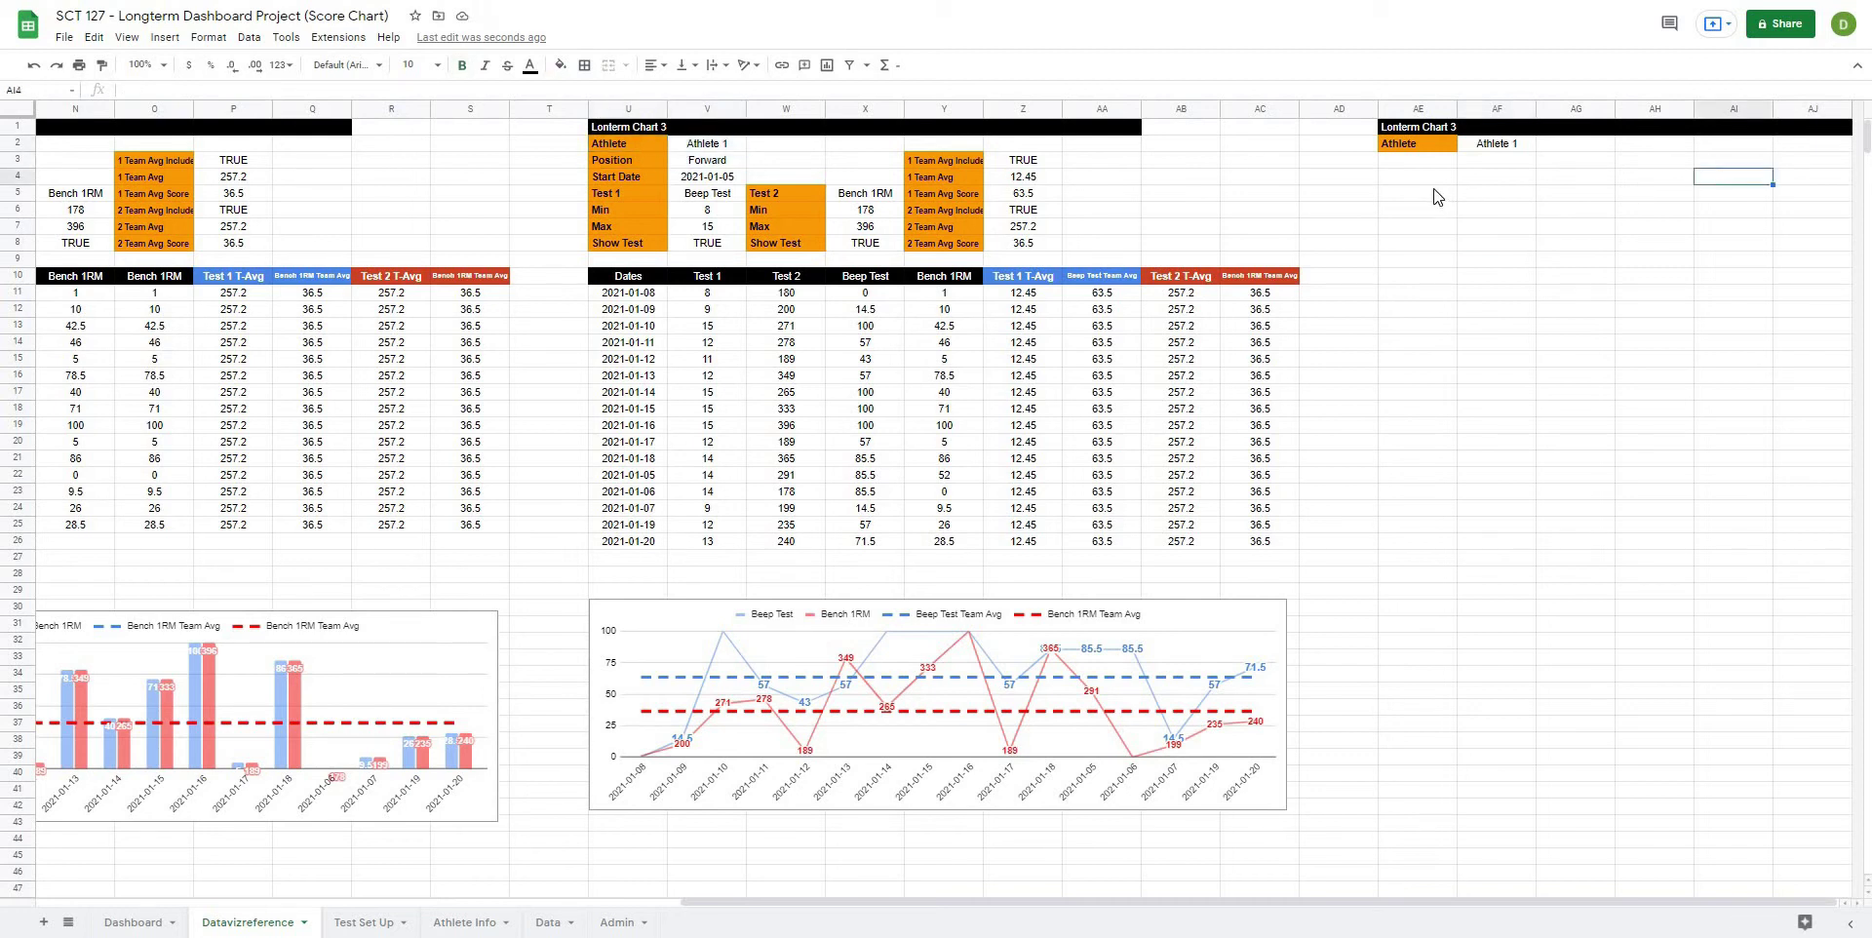
# Step: Duplicate the title bar AE1:AJ1 into row 3 and retitle the original bar in row 1 TEST SCORING
pyautogui.click(1415, 133)
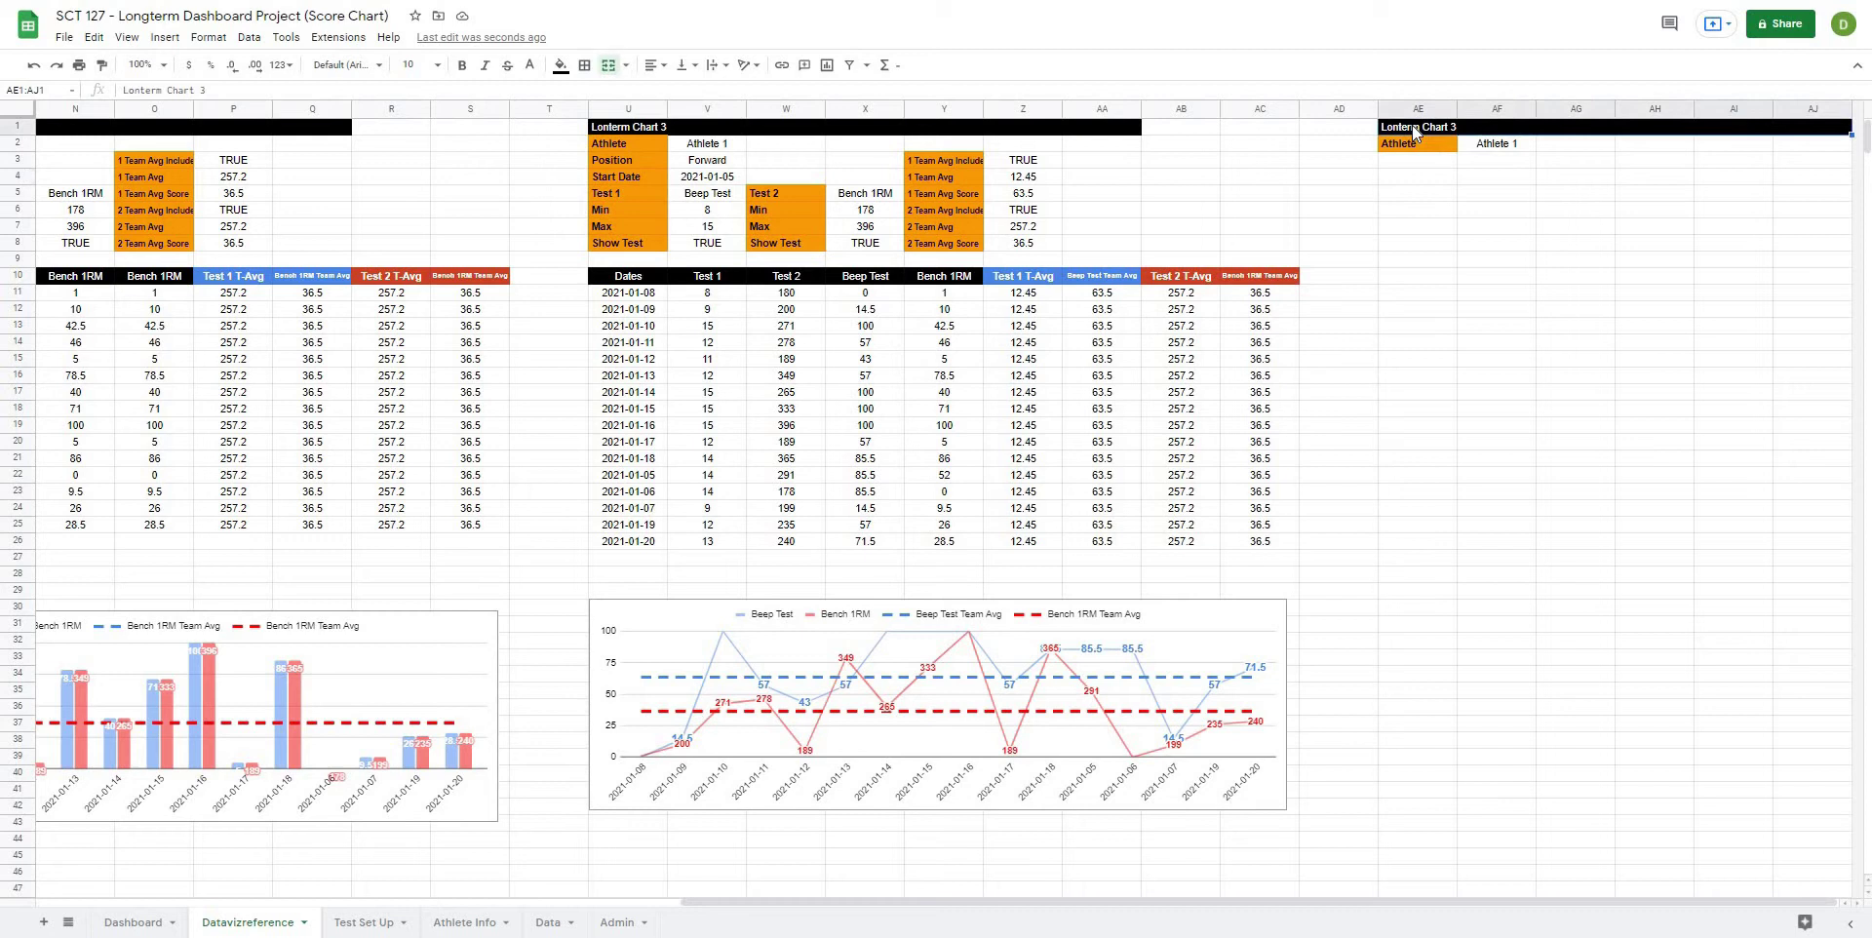
pyautogui.hotkey('ctrl', 'c')
pyautogui.click(1409, 161)
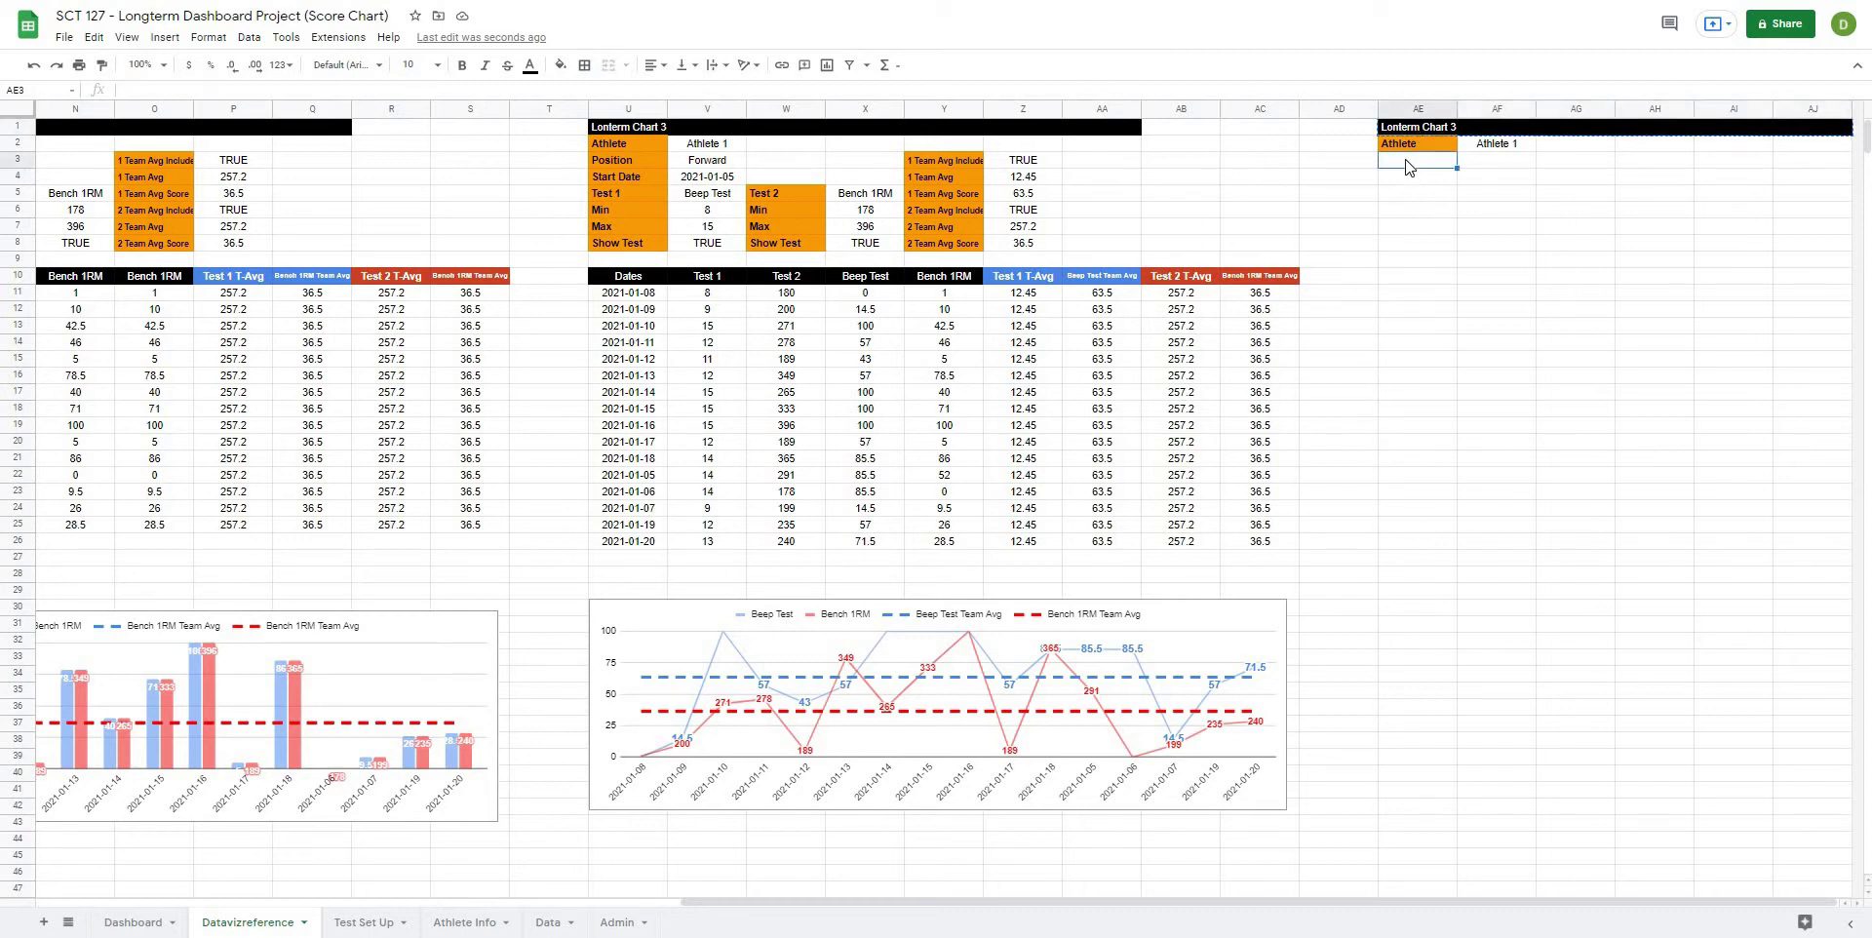
pyautogui.hotkey('ctrl', 'v')
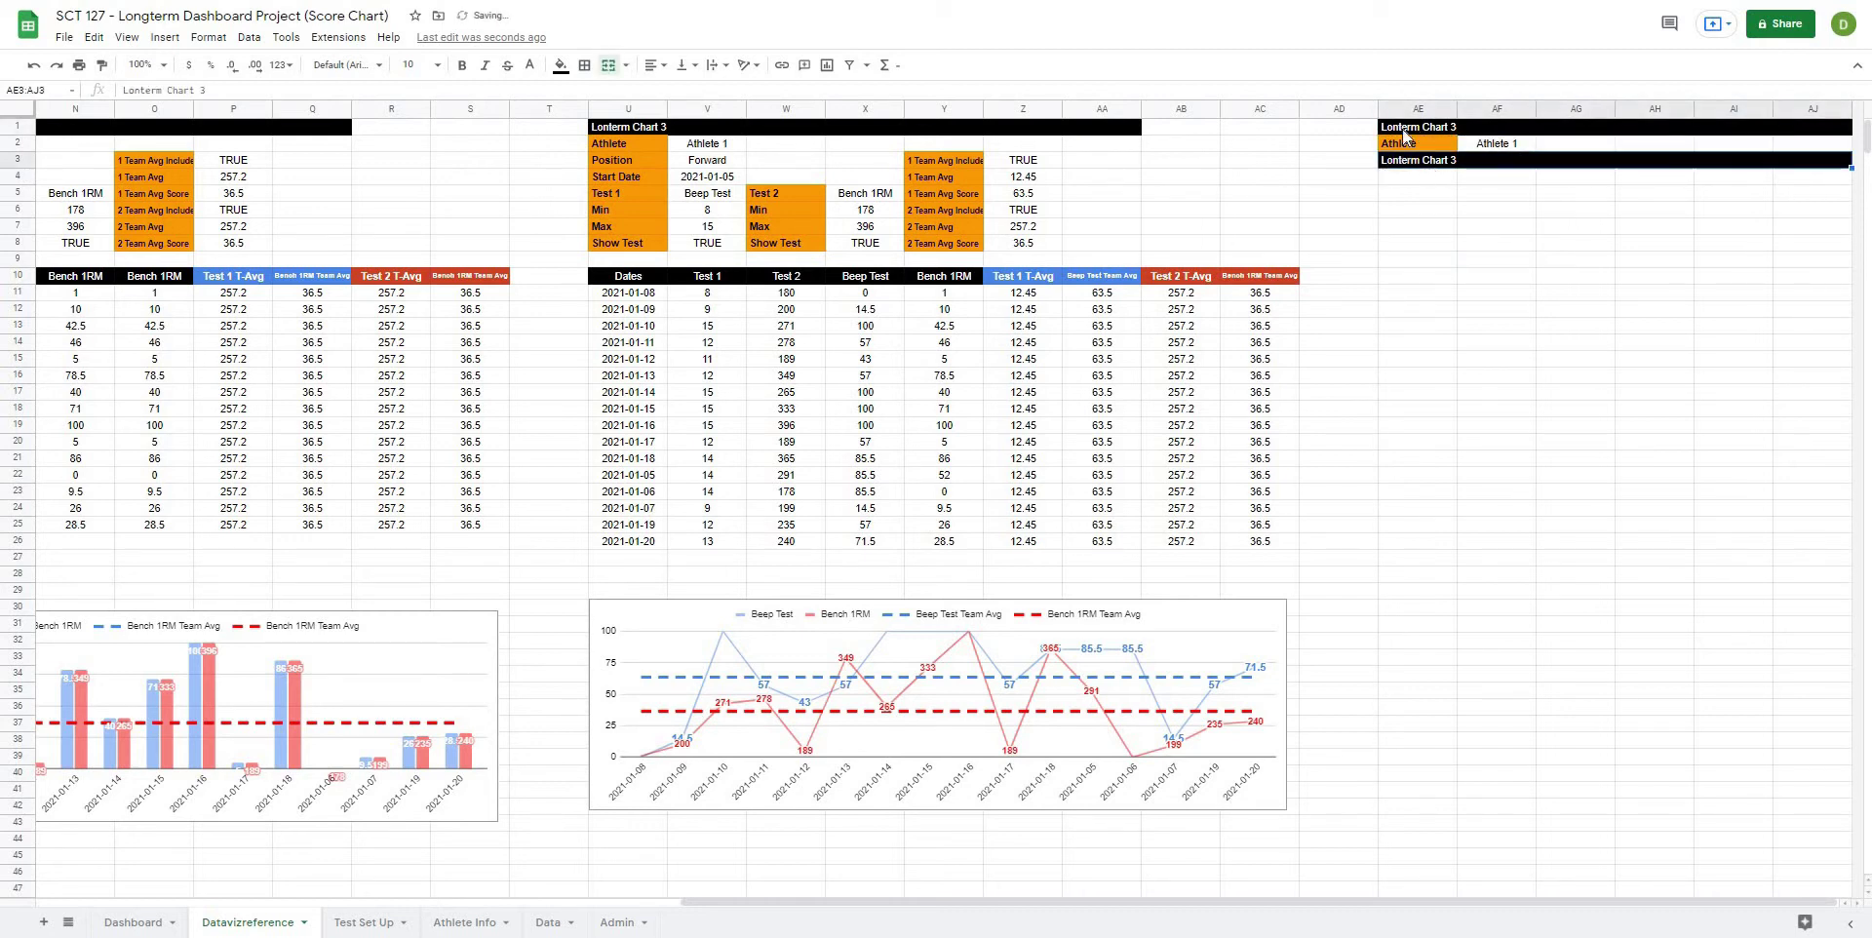
pyautogui.click(1402, 130)
pyautogui.write('TEST SCORING')
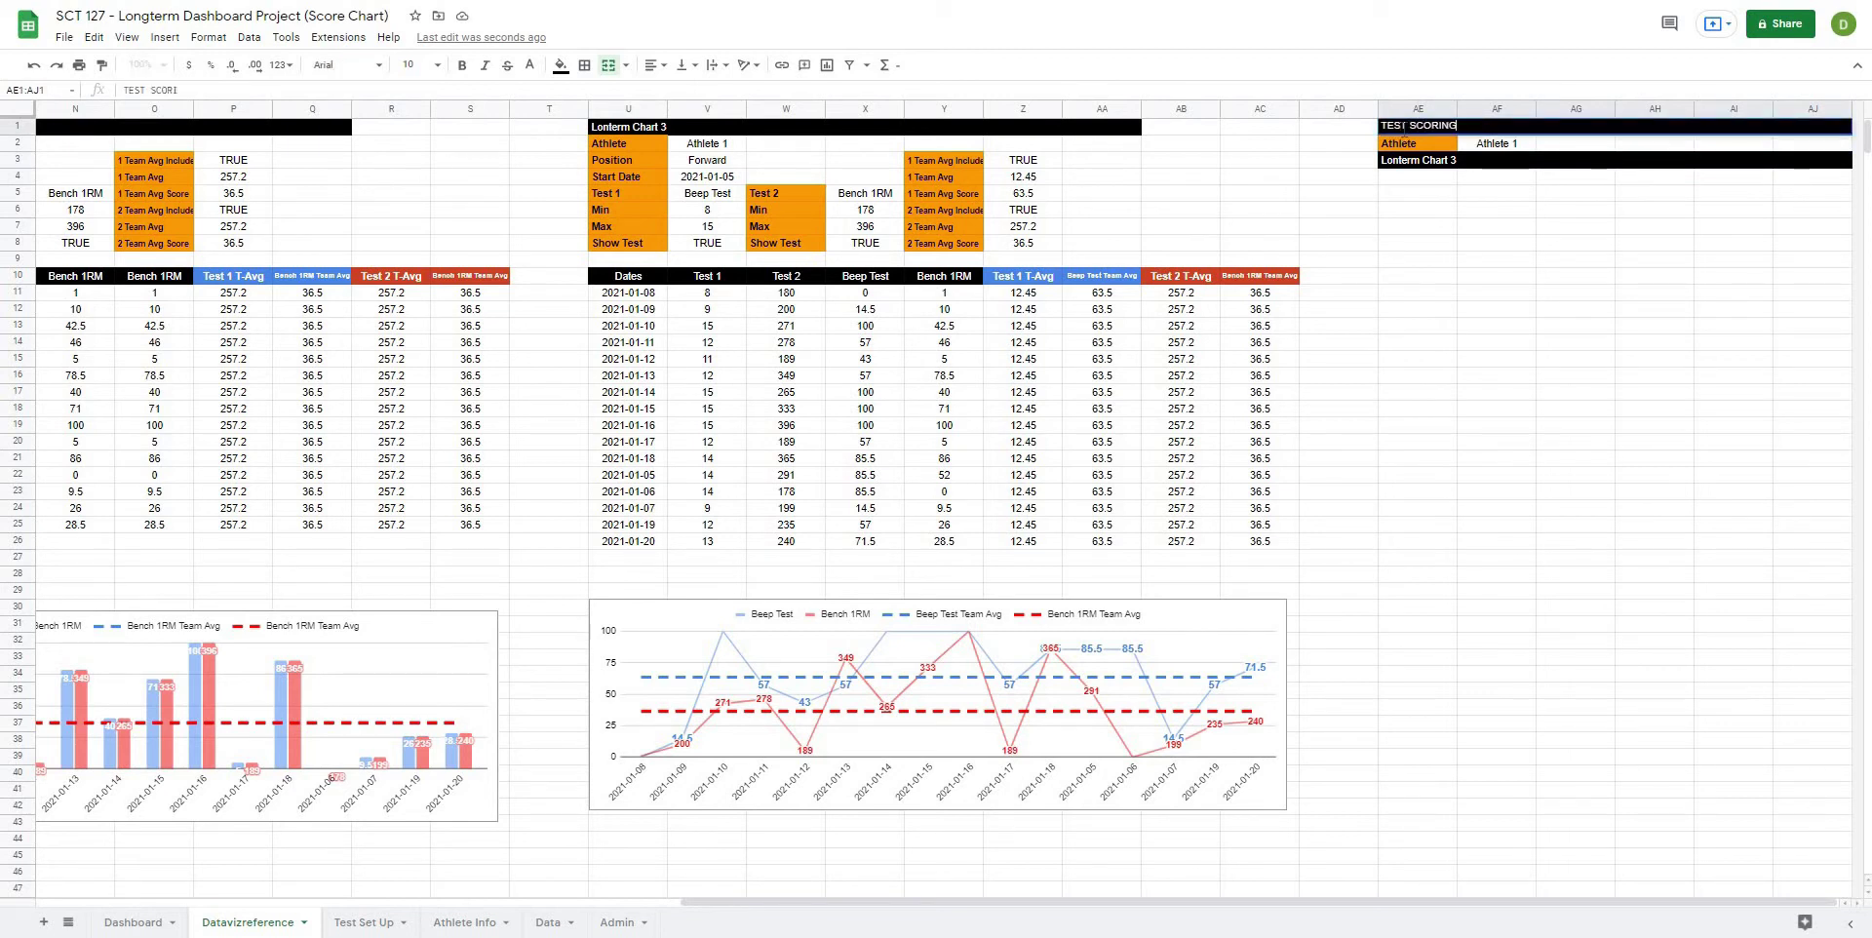
pyautogui.press('Return')
# Step: Replace the text of title bar AE3:AJ3 with a link to the POWER SCORE title using =Dashboard!A7
pyautogui.click(1404, 164)
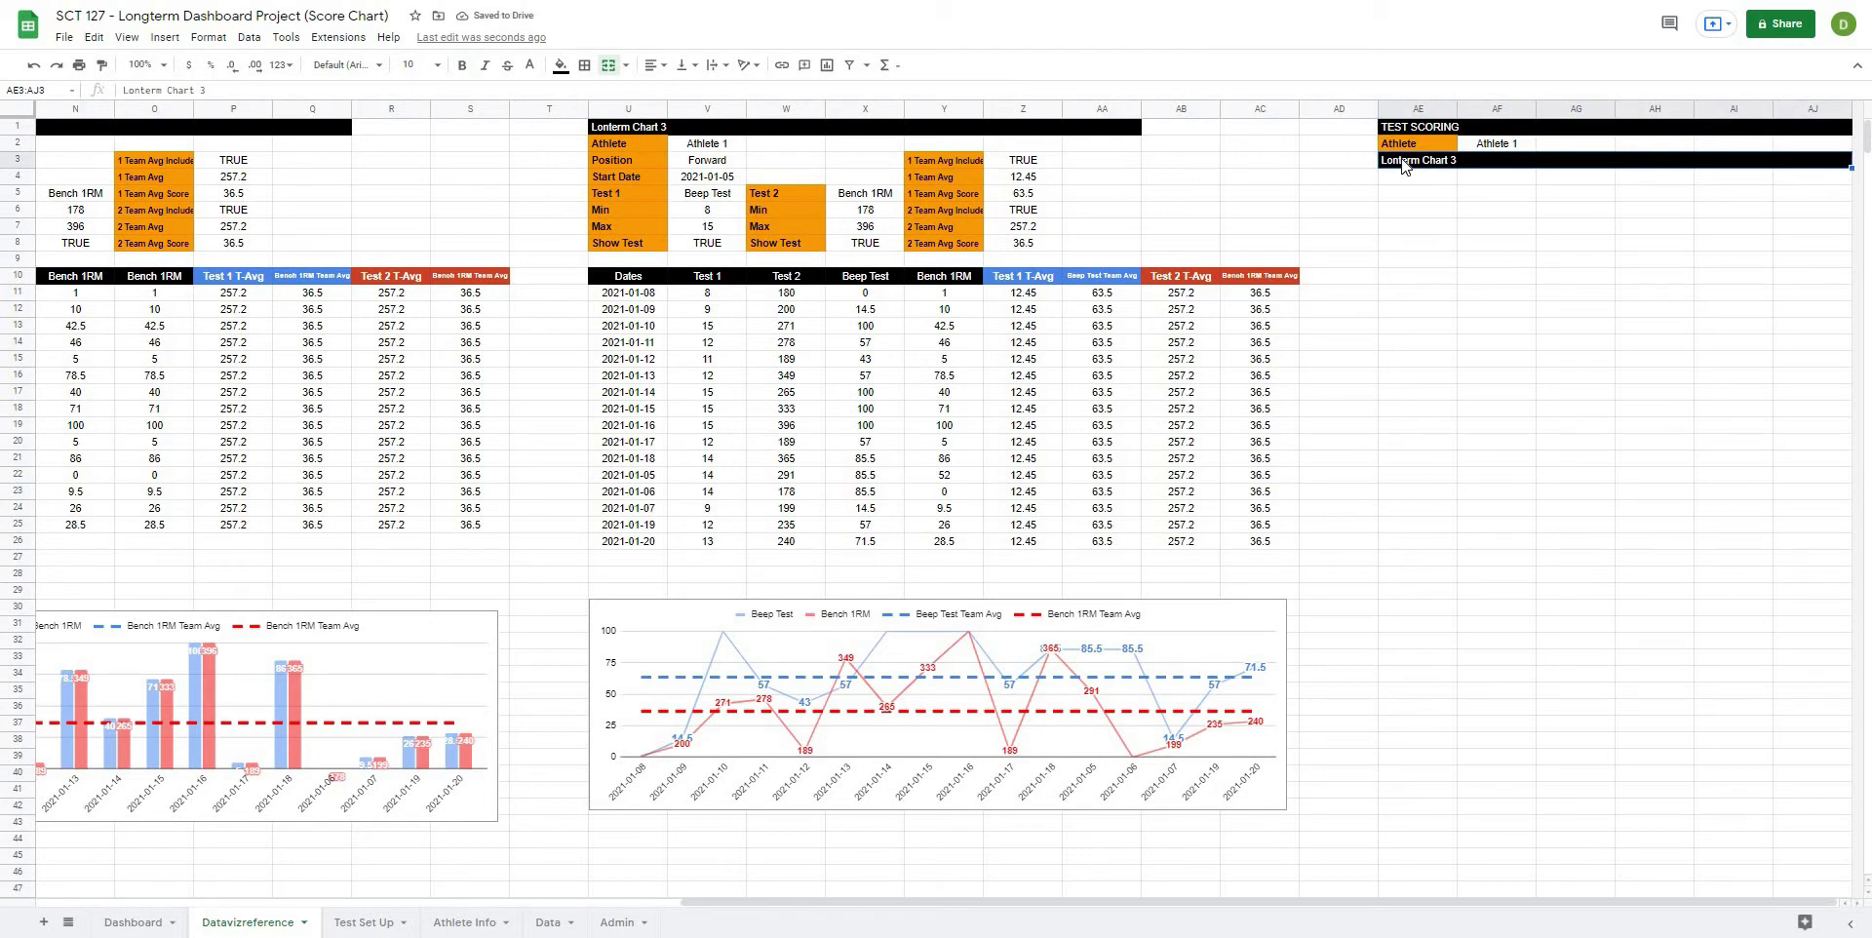
pyautogui.press('Delete')
pyautogui.write('=')
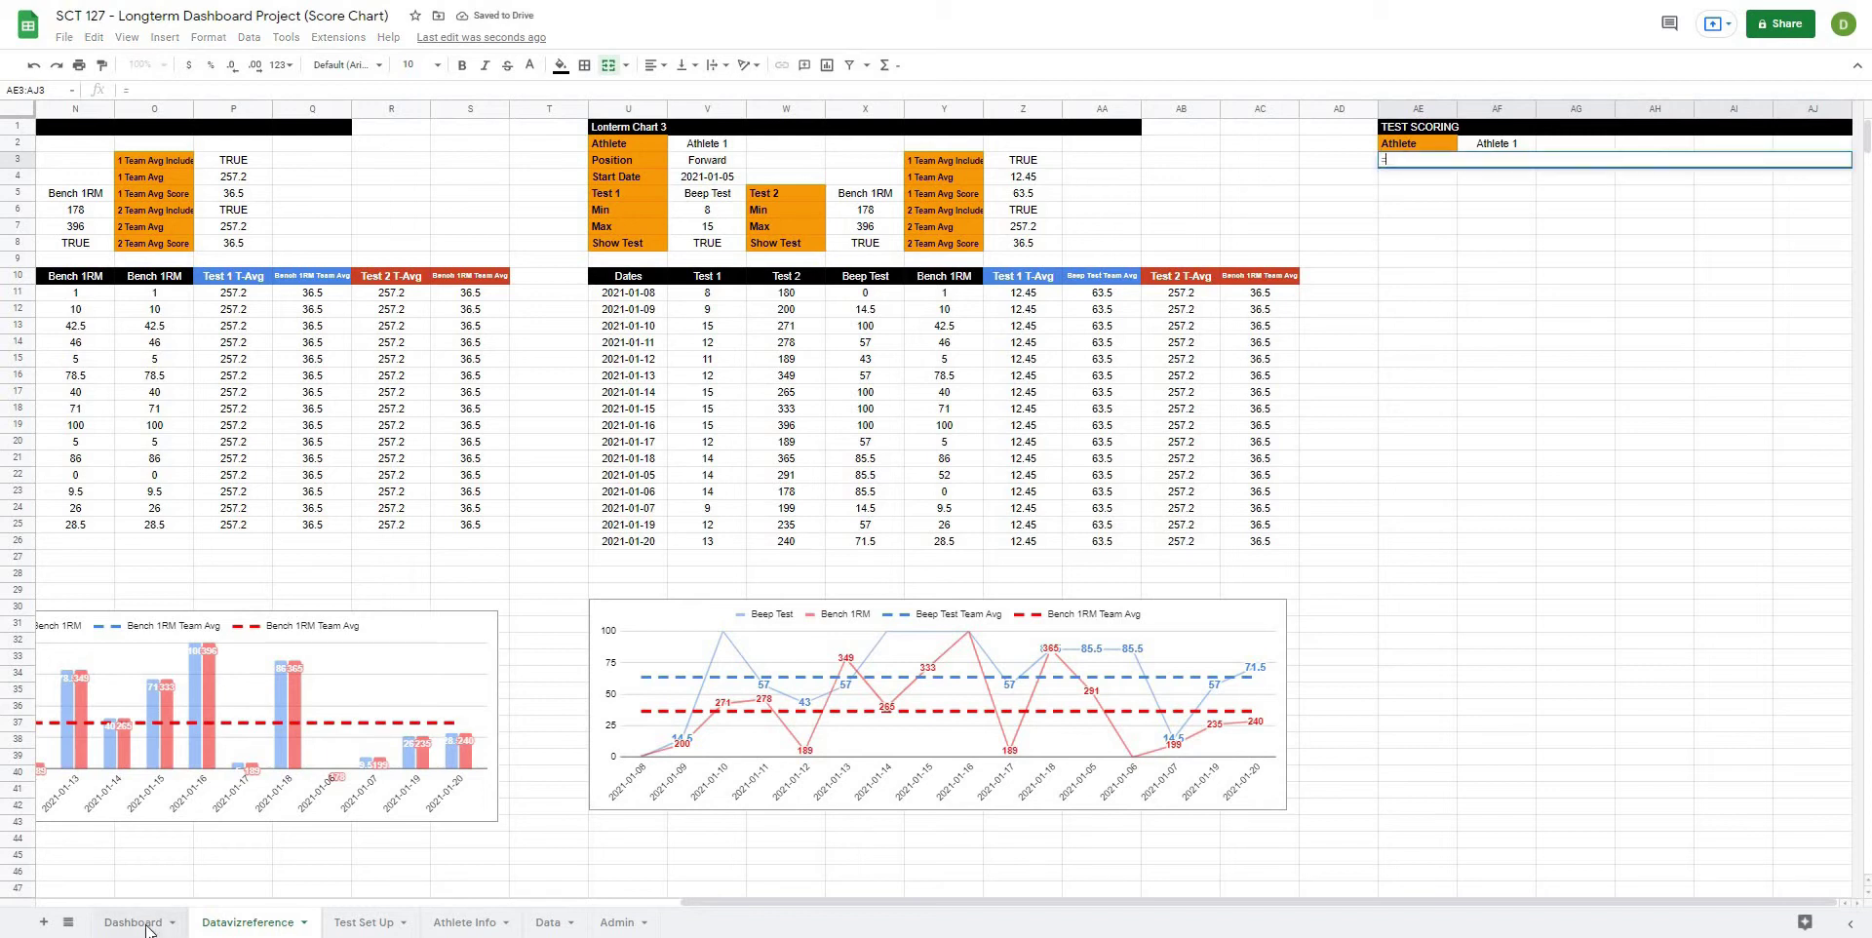
pyautogui.click(146, 927)
pyautogui.click(125, 252)
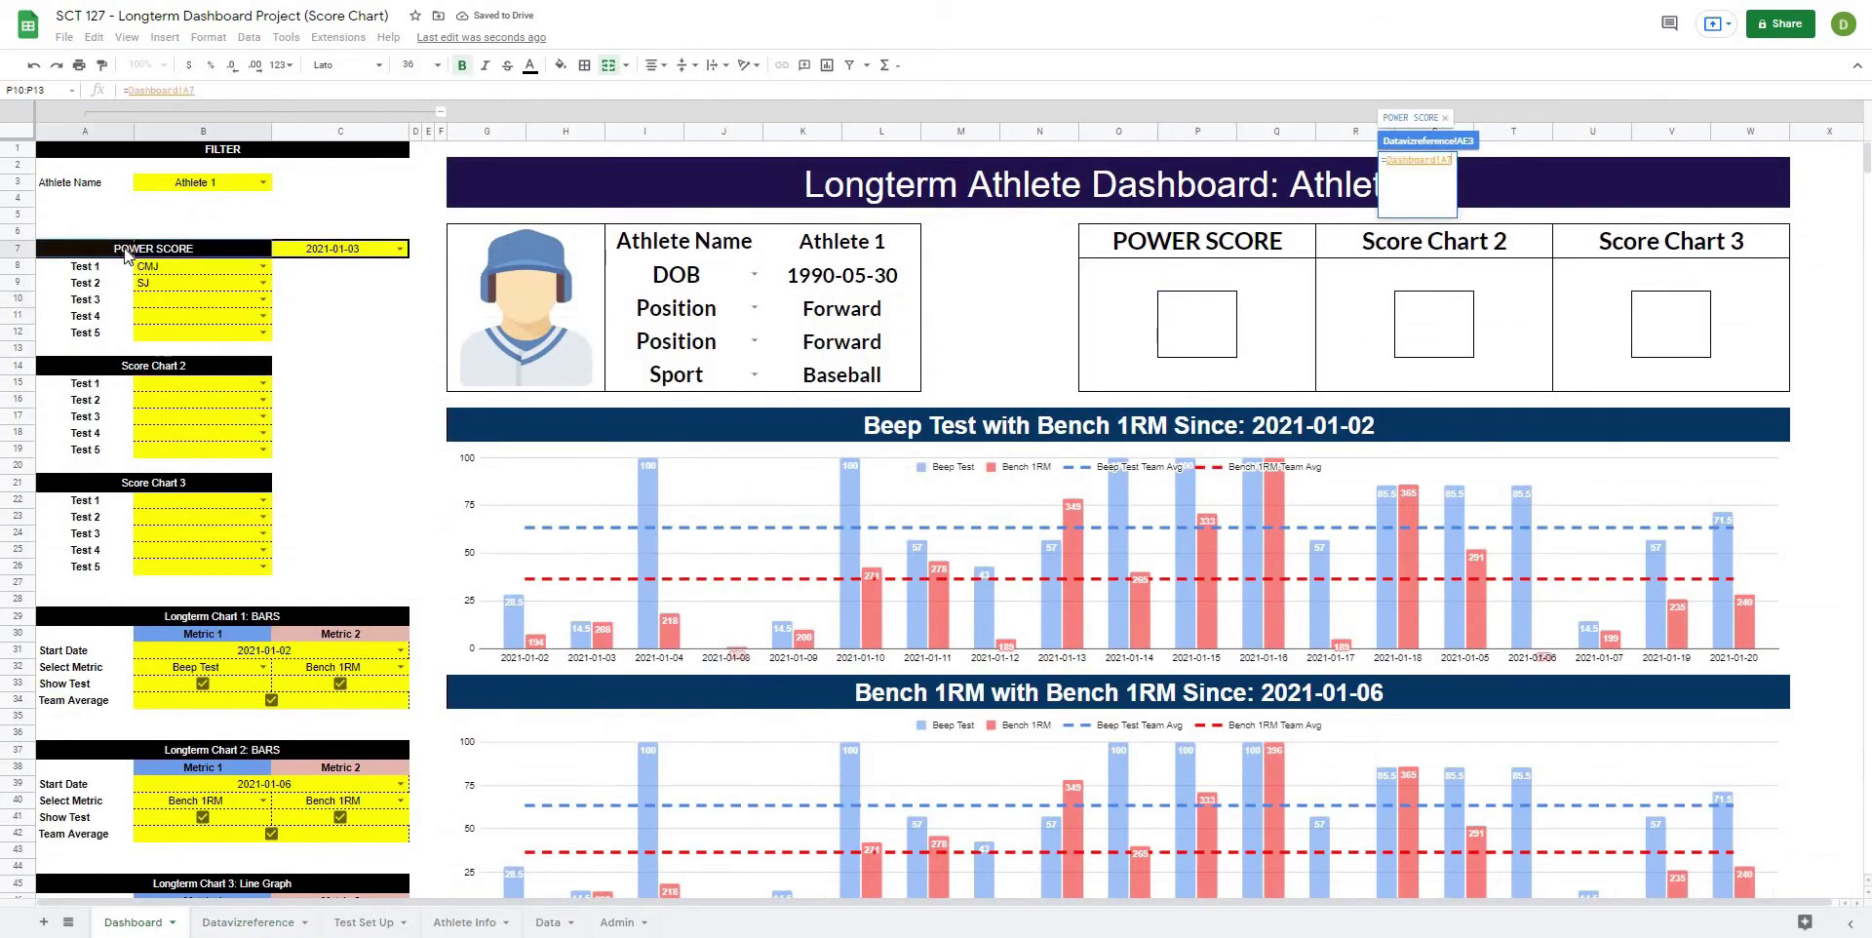
pyautogui.press('Return')
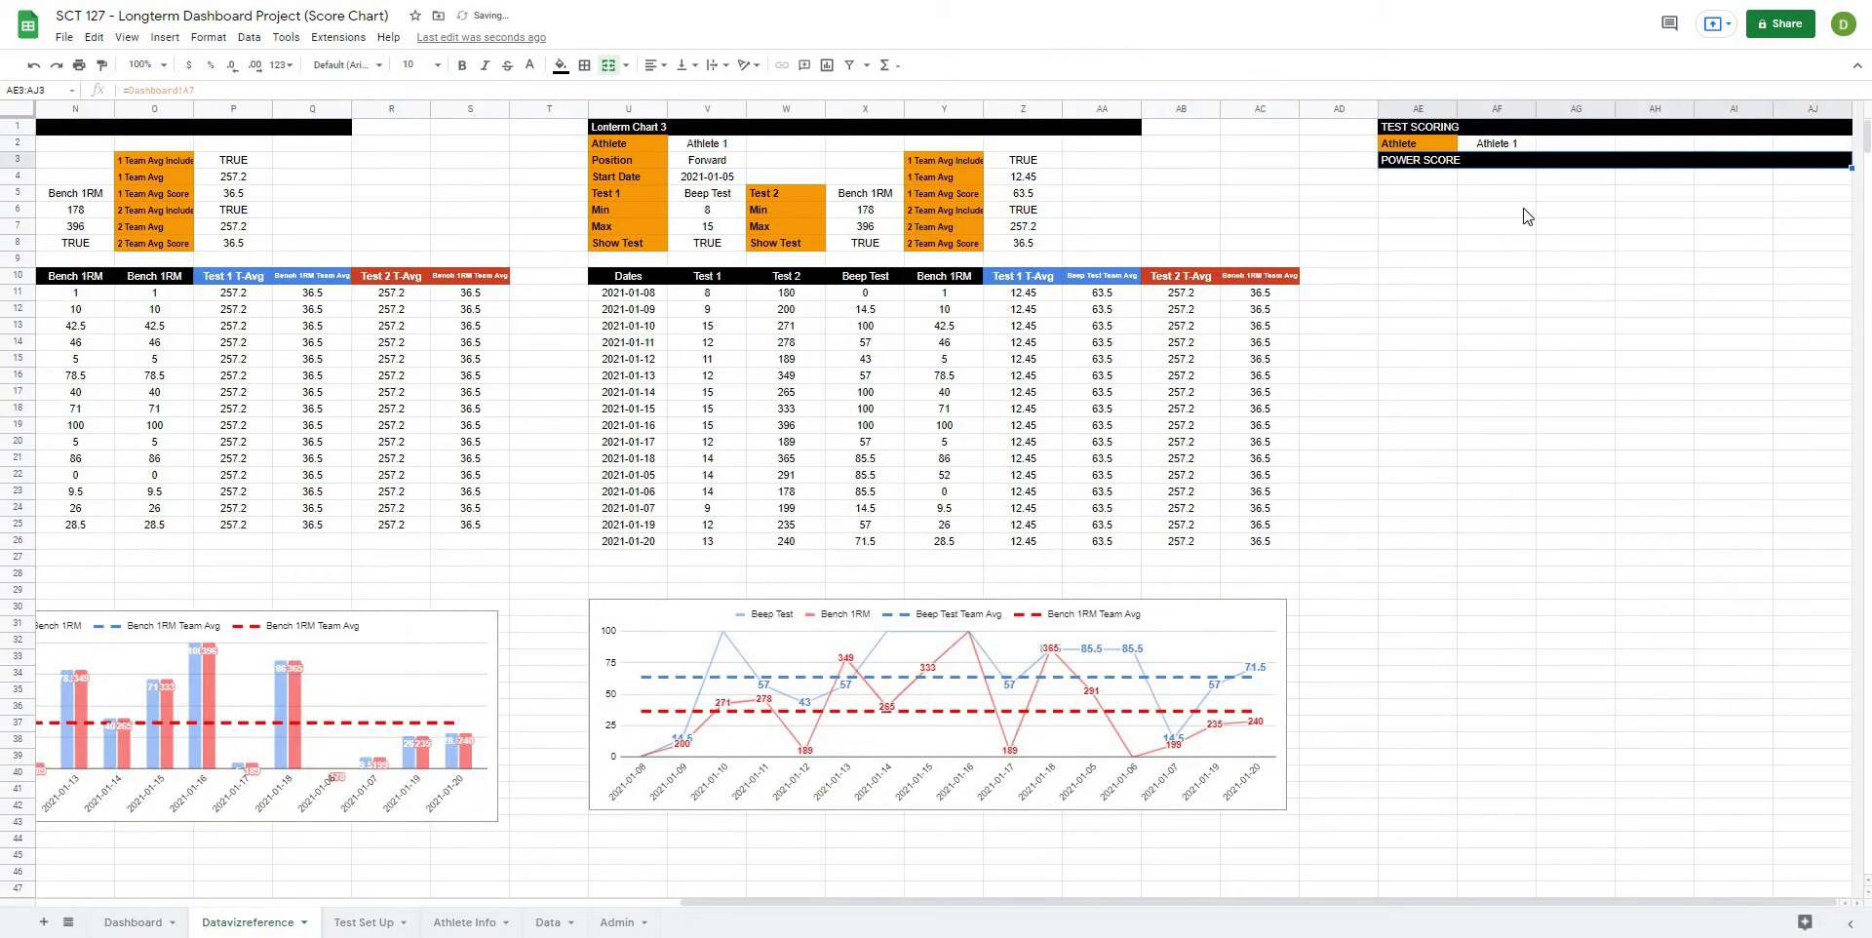
# Step: Copy the orange Athlete label from AE2 to AE4 and change its text to DATE
pyautogui.click(1492, 243)
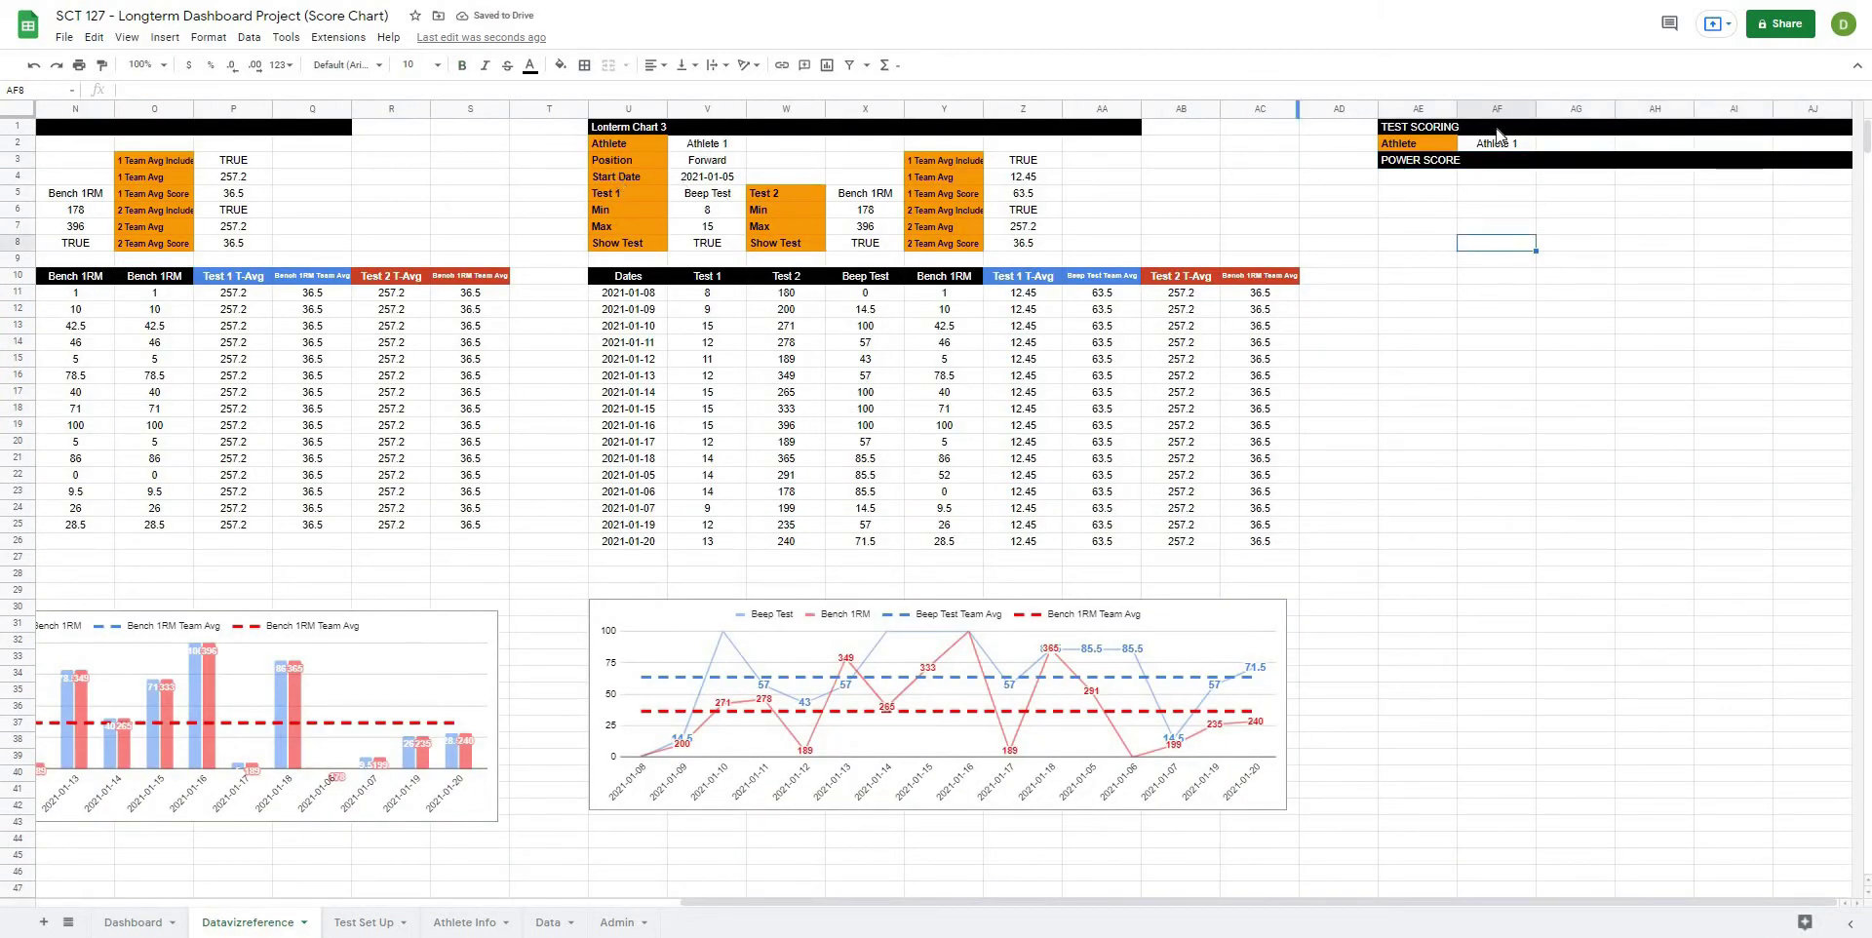
pyautogui.click(1434, 147)
pyautogui.hotkey('ctrl', 'c')
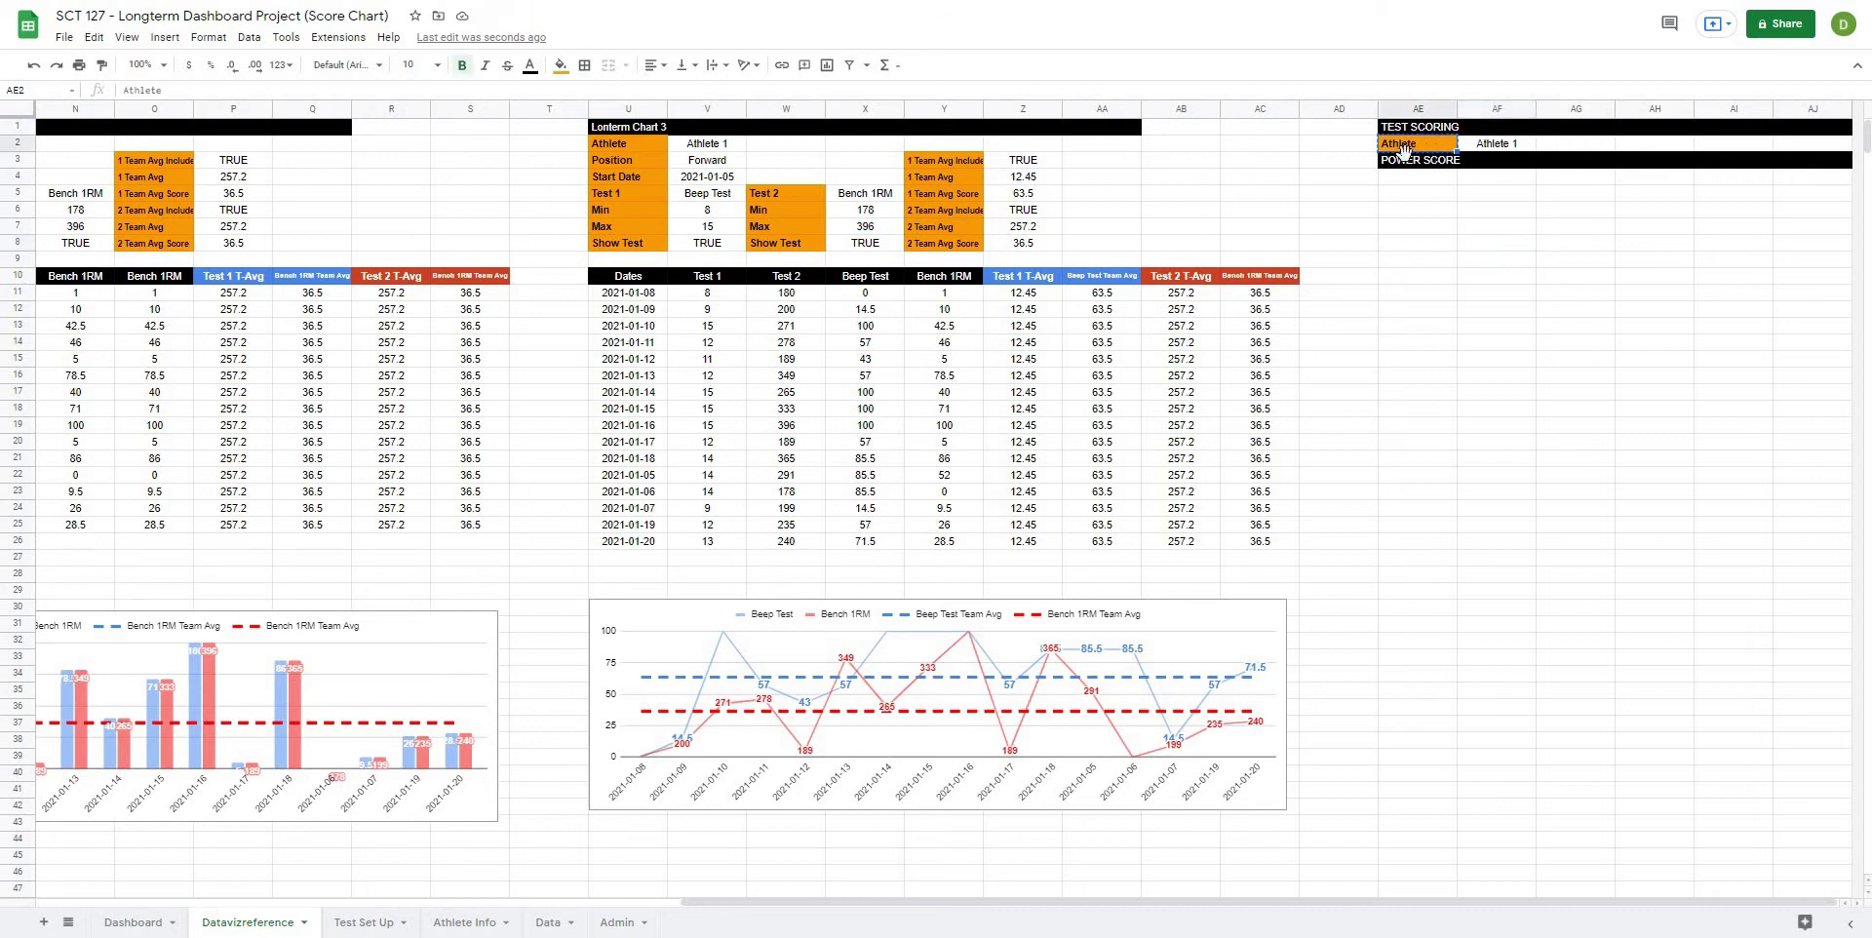
pyautogui.click(1419, 177)
pyautogui.hotkey('ctrl', 'v')
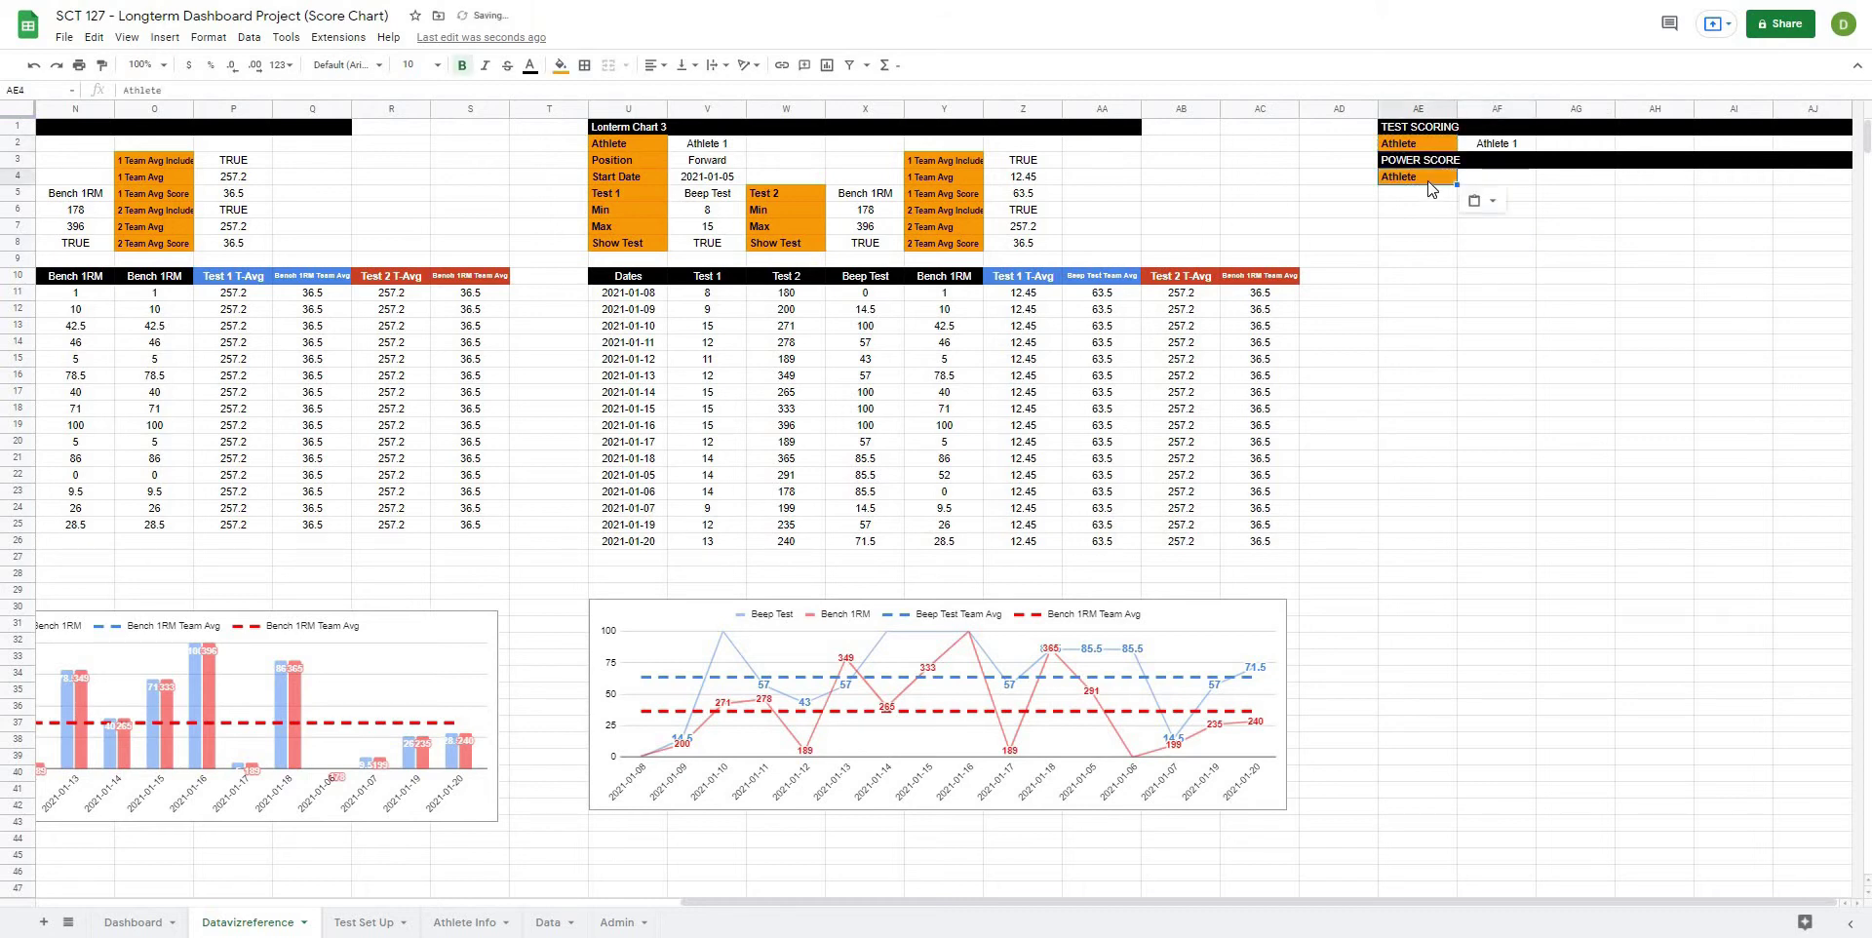
pyautogui.write('DATE')
pyautogui.press('Return')
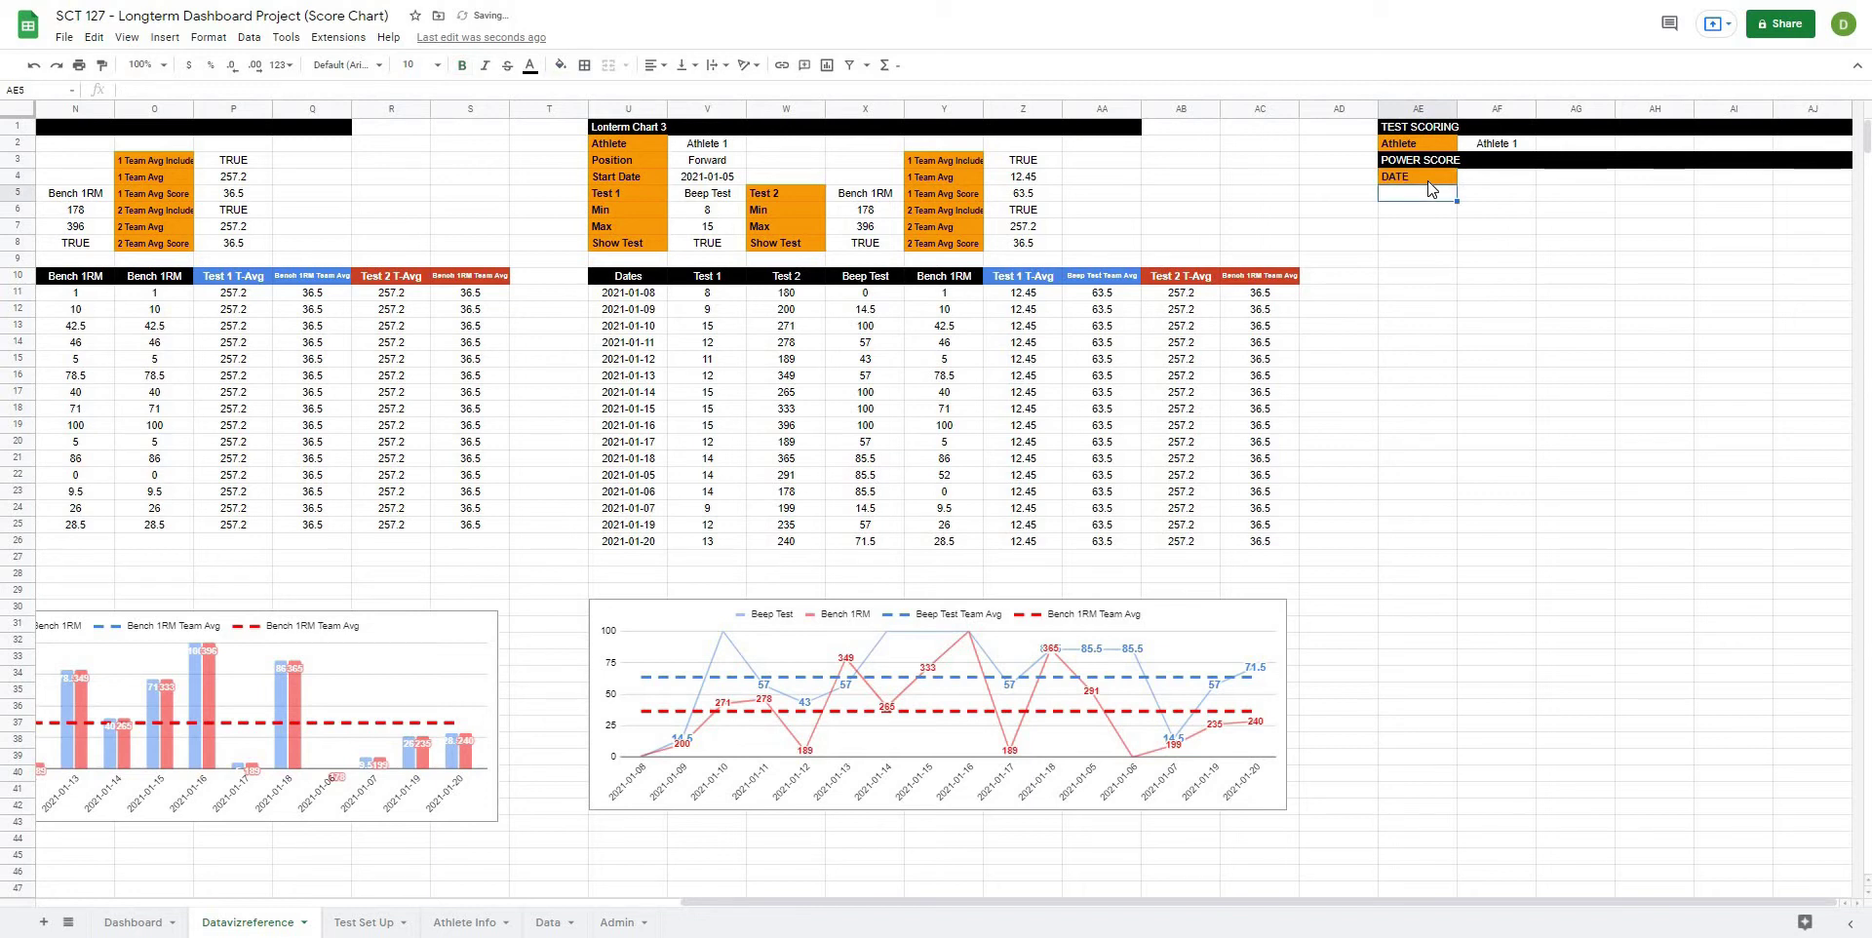
# Step: Fill cells AE5 to AE9 below the DATE label with copies of the orange Athlete label
pyautogui.hotkey('ctrl', 'v')
pyautogui.click(1425, 208)
pyautogui.hotkey('ctrl', 'v')
pyautogui.moveTo(1417, 227); pyautogui.dragTo(1415, 244)
pyautogui.hotkey('ctrl', 'v')
pyautogui.click(1433, 238)
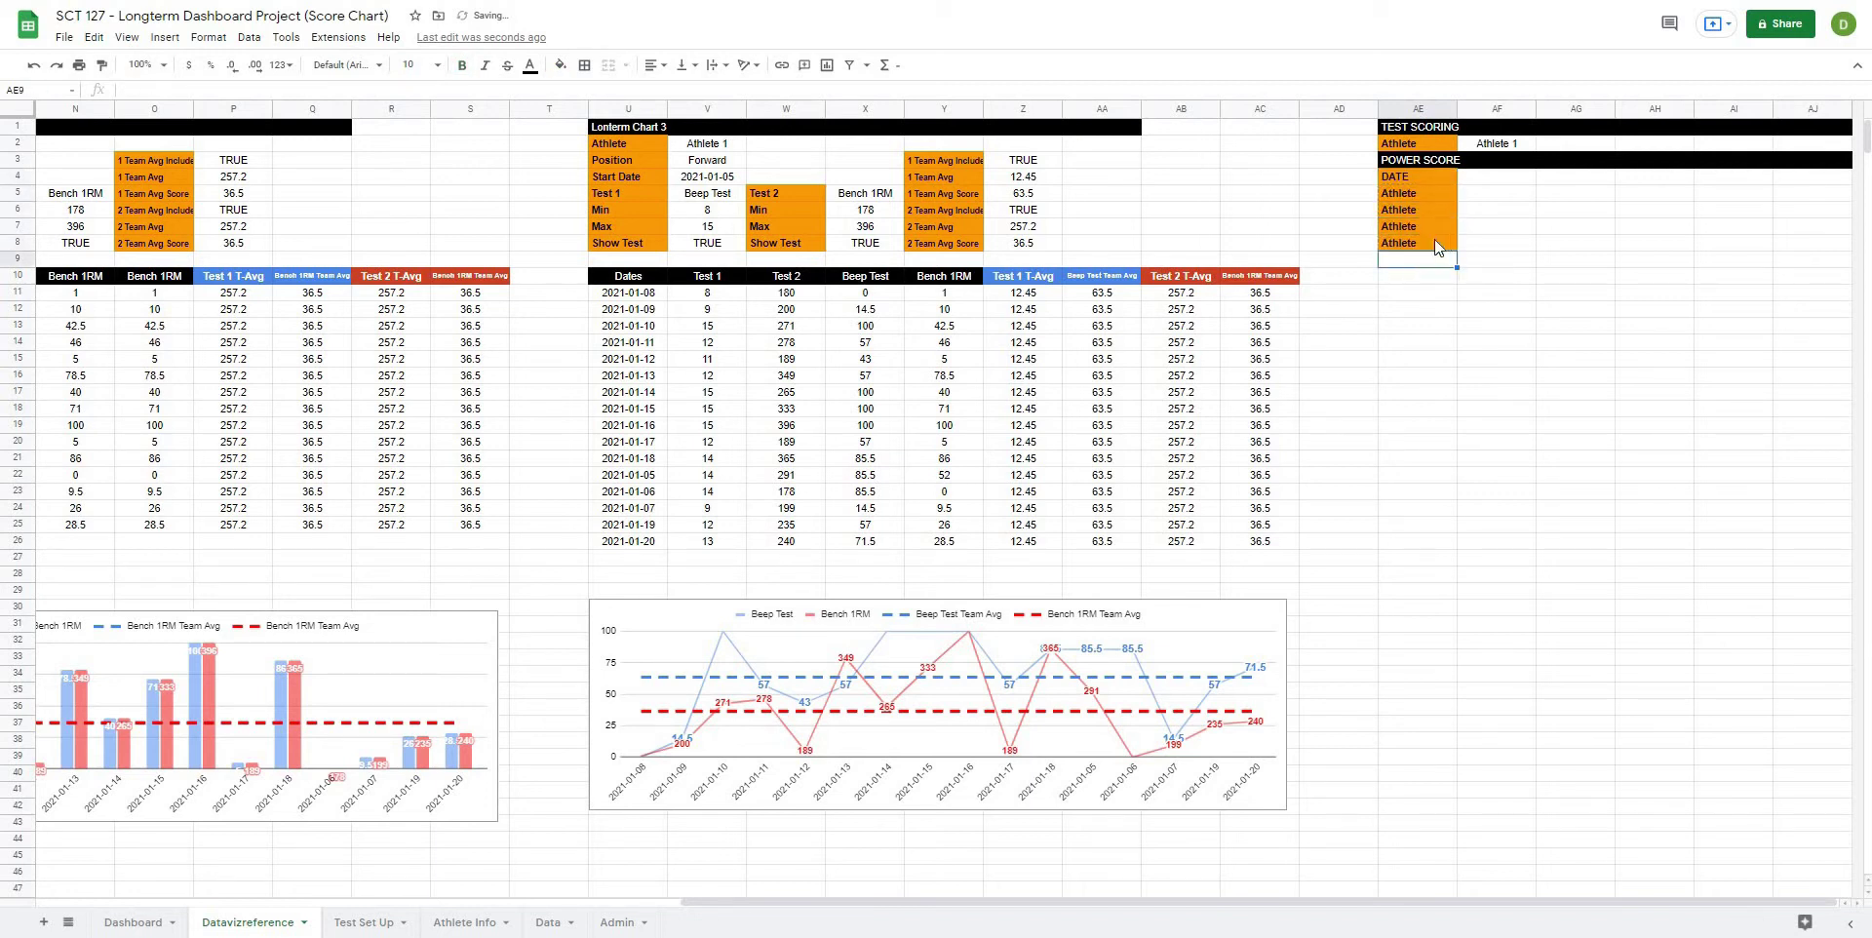
pyautogui.hotkey('ctrl', 'c')
pyautogui.click(1420, 261)
pyautogui.hotkey('ctrl', 'v')
pyautogui.click(1570, 225)
# Step: Relabel the five orange cells AE5:AE9 as Test 1, Test 2, Test 3, Test 4 and Test 5
pyautogui.click(1419, 190)
pyautogui.write('Test 1')
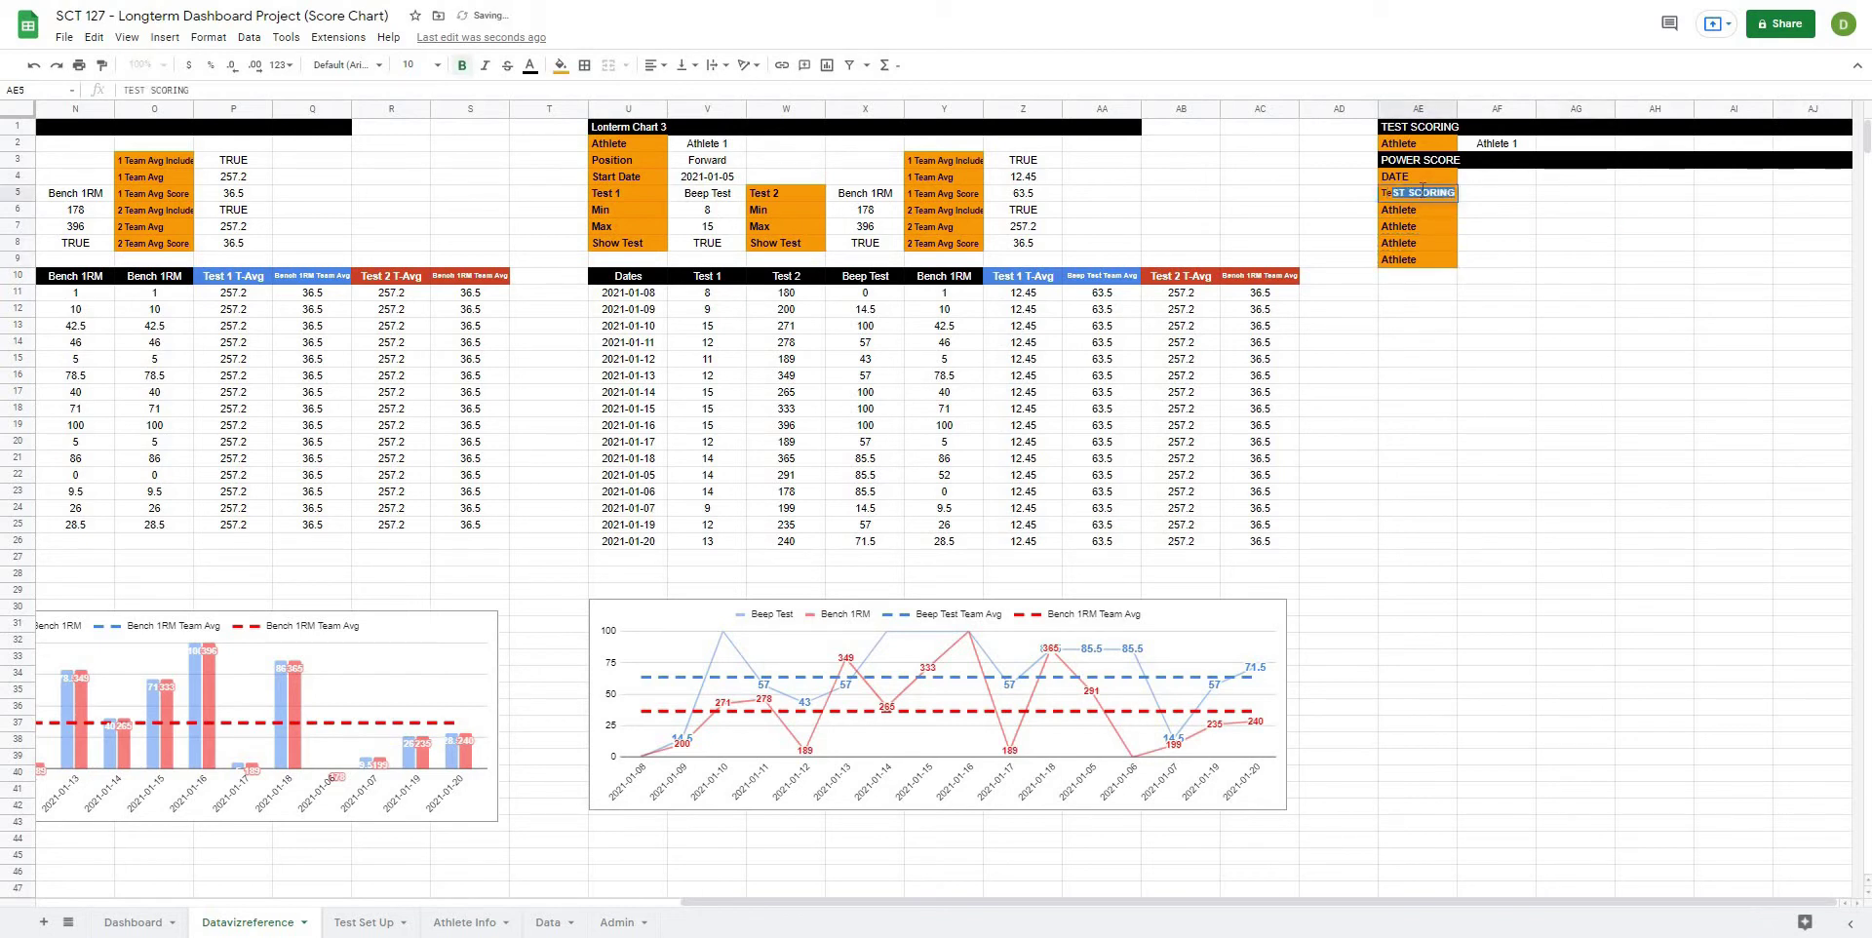
pyautogui.press('Return')
pyautogui.write('Test 2')
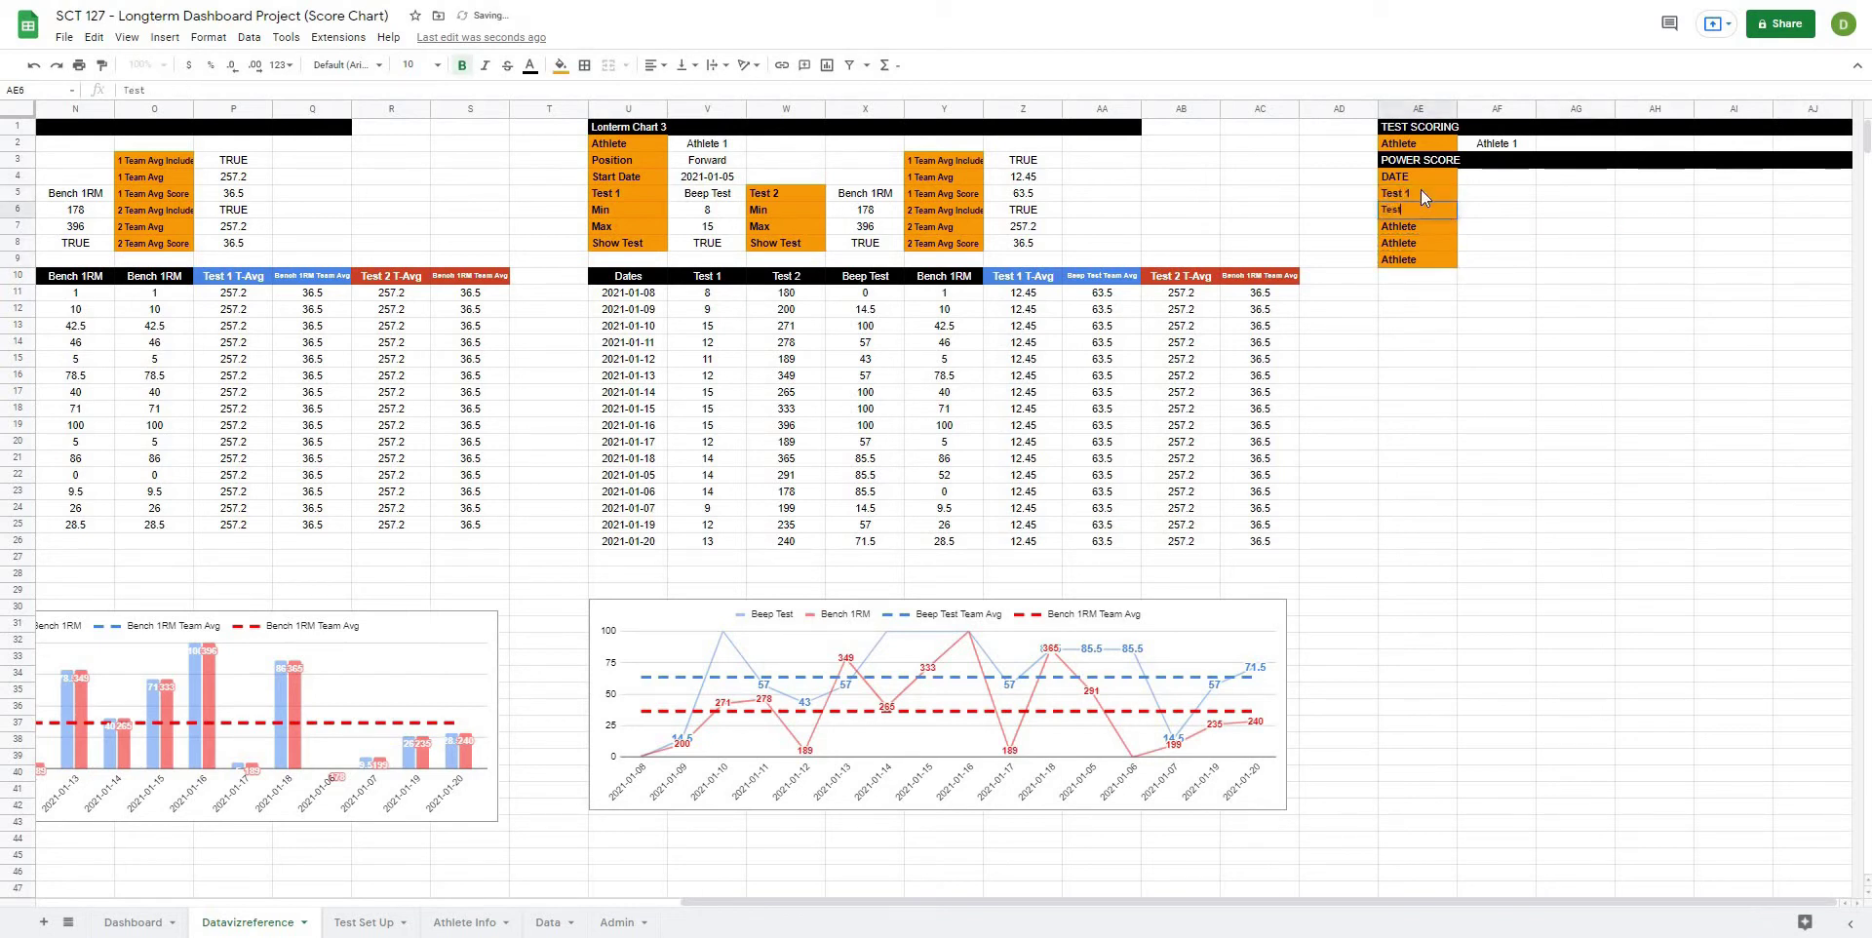
pyautogui.press('Return')
pyautogui.write('Test 3')
pyautogui.press('Return')
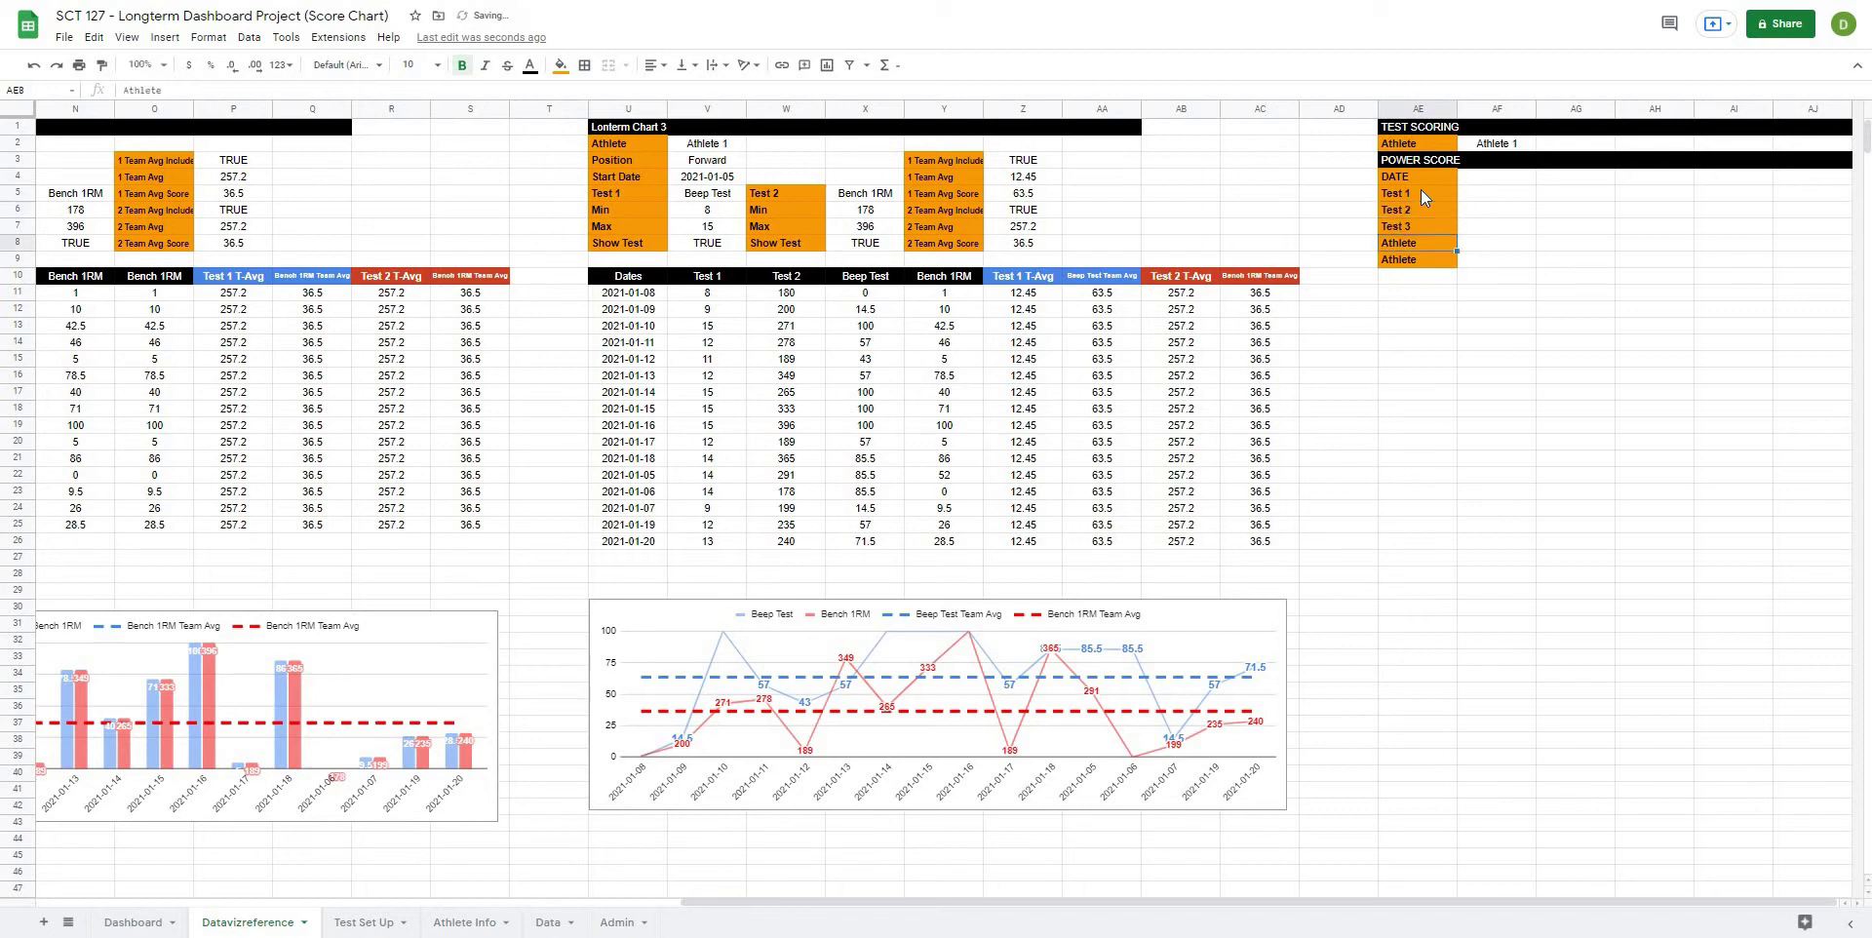
pyautogui.write('Tea')
pyautogui.write('t 4')
pyautogui.press('Return')
pyautogui.write('S')
pyautogui.write('est 5')
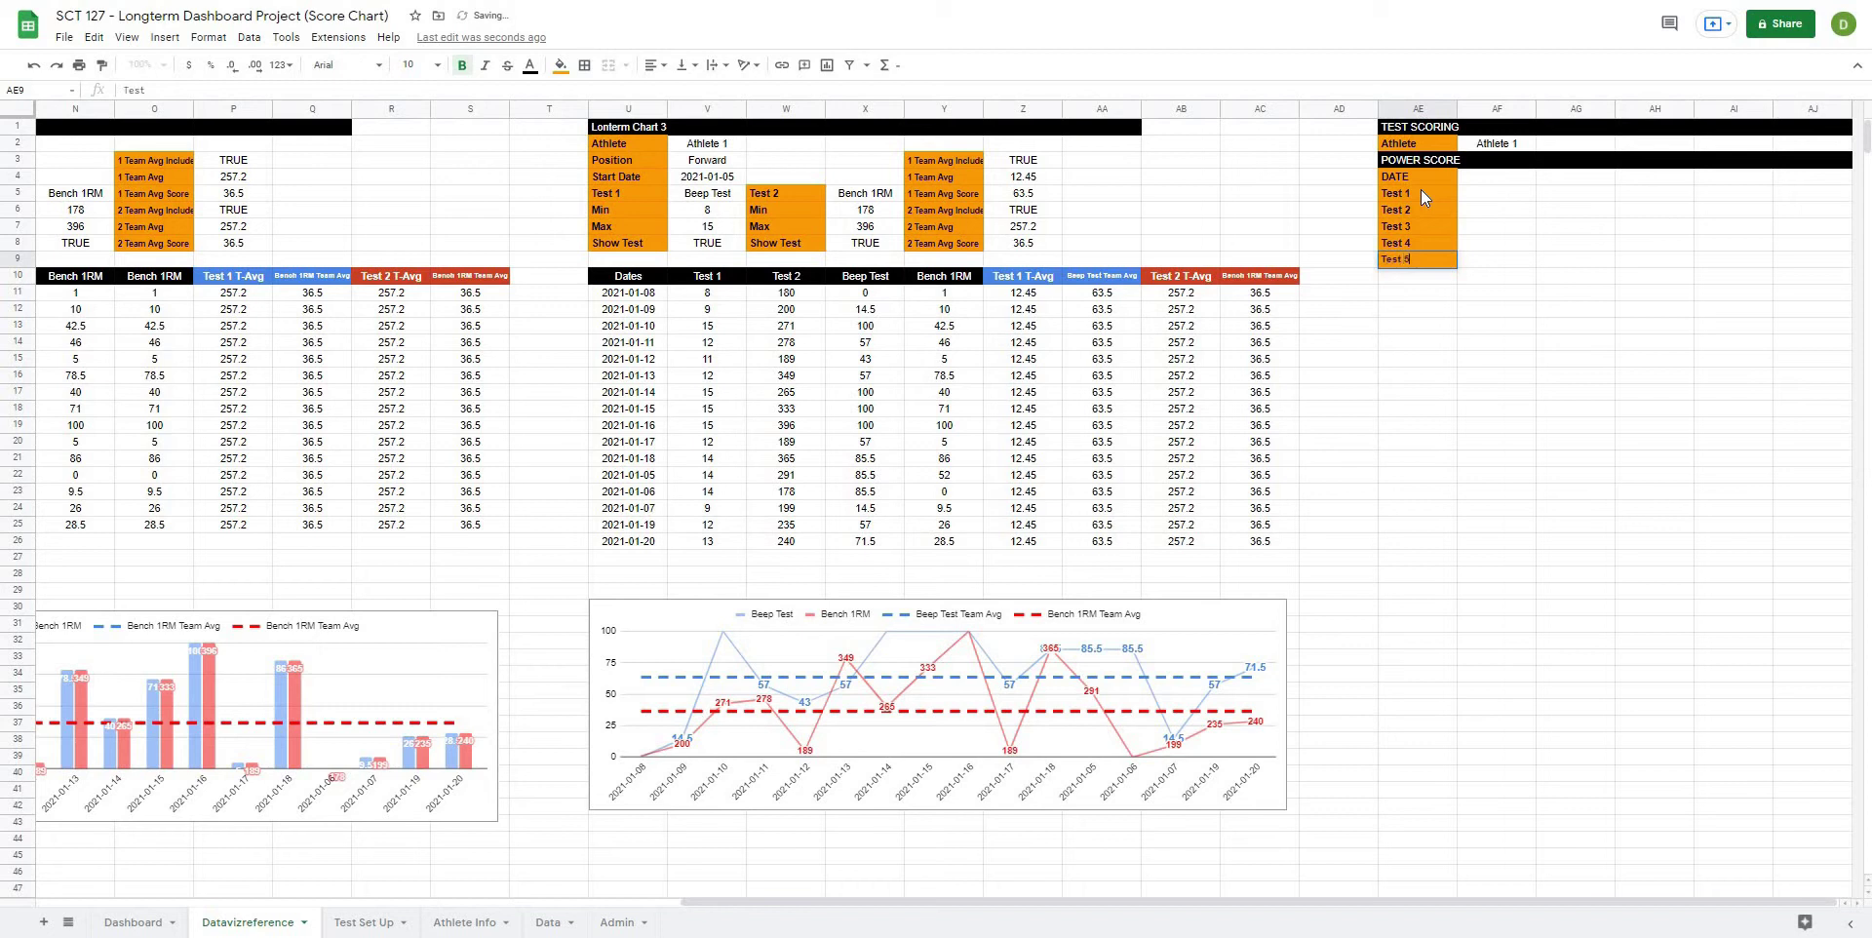
pyautogui.press('Return')
pyautogui.click(1512, 176)
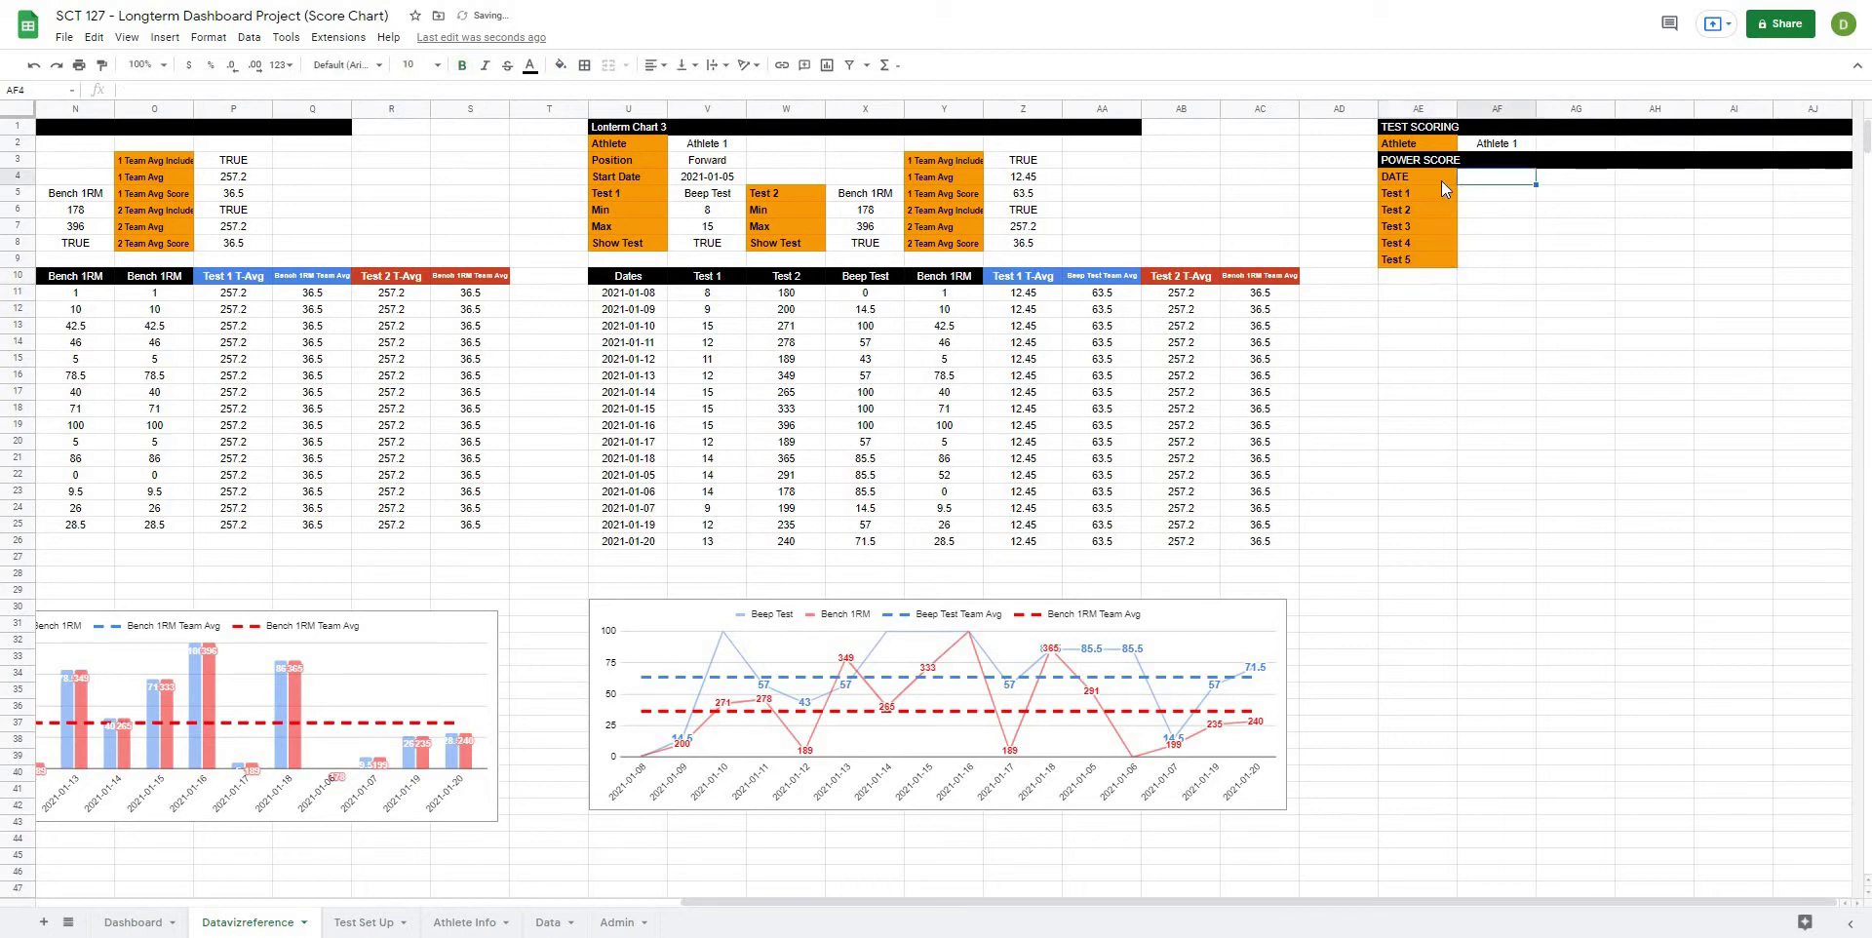
pyautogui.click(1548, 228)
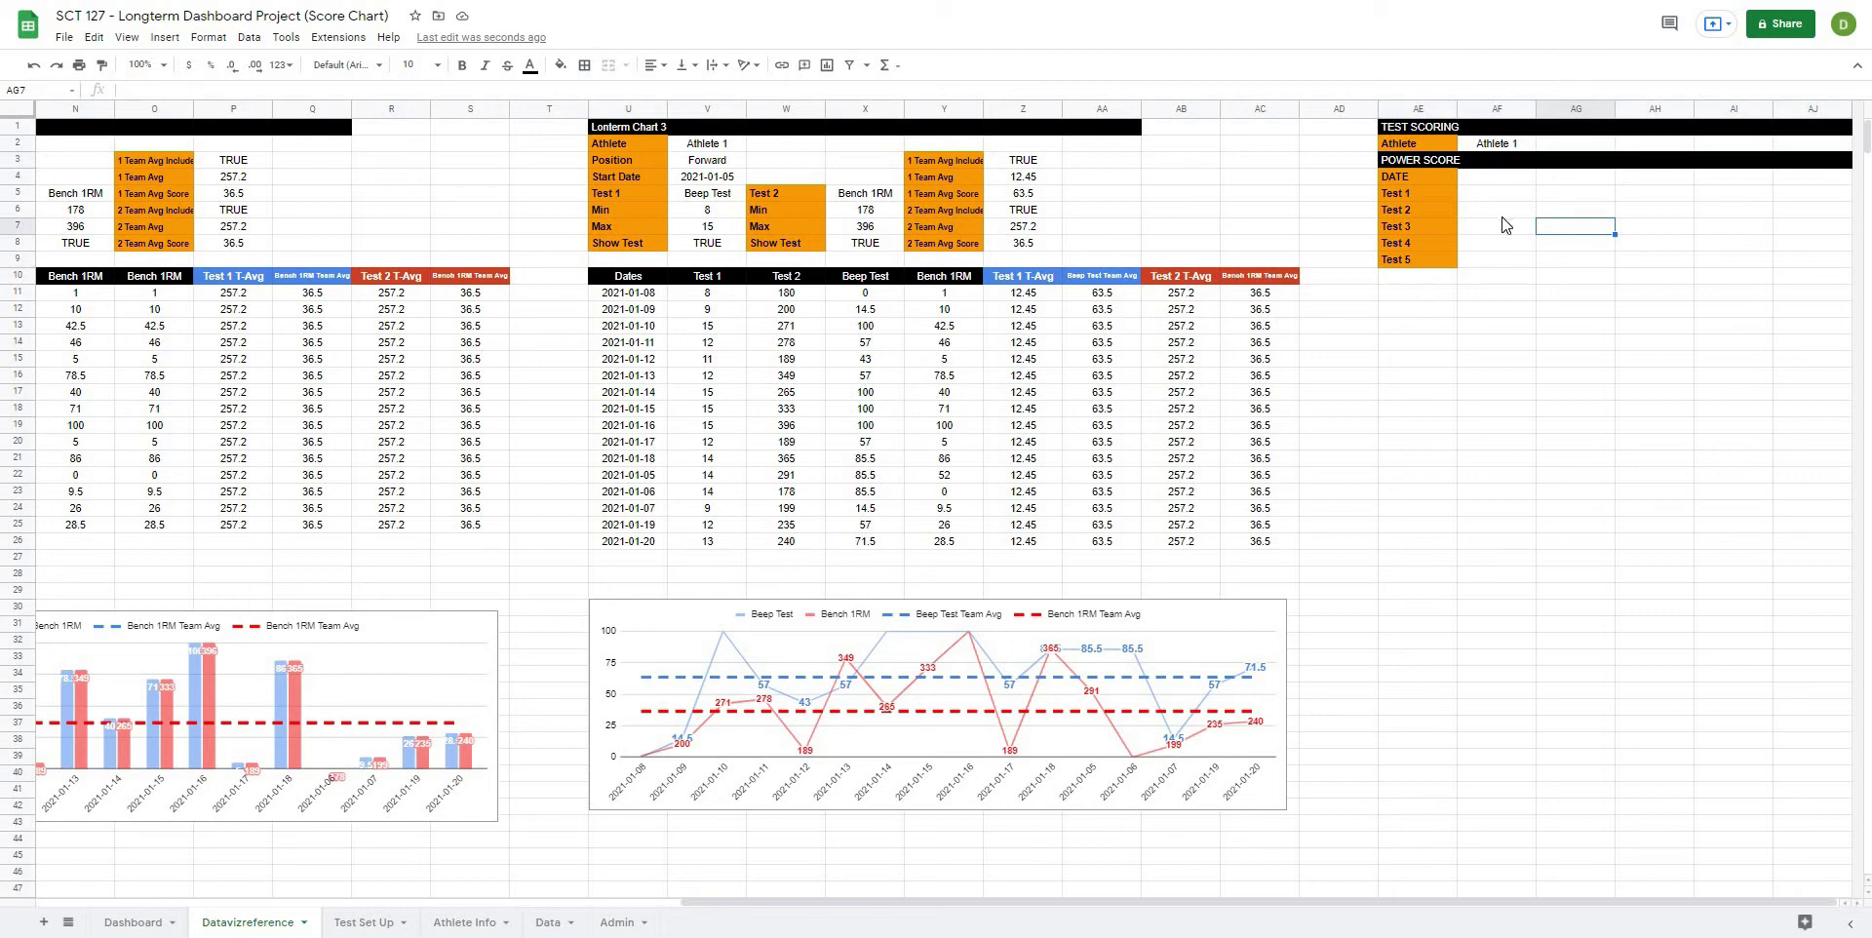
# Step: Enter the column headers Last Test Date, Value, Score and Total Score in cells AG4 to AJ4 of the POWER SCORE block
pyautogui.click(1558, 179)
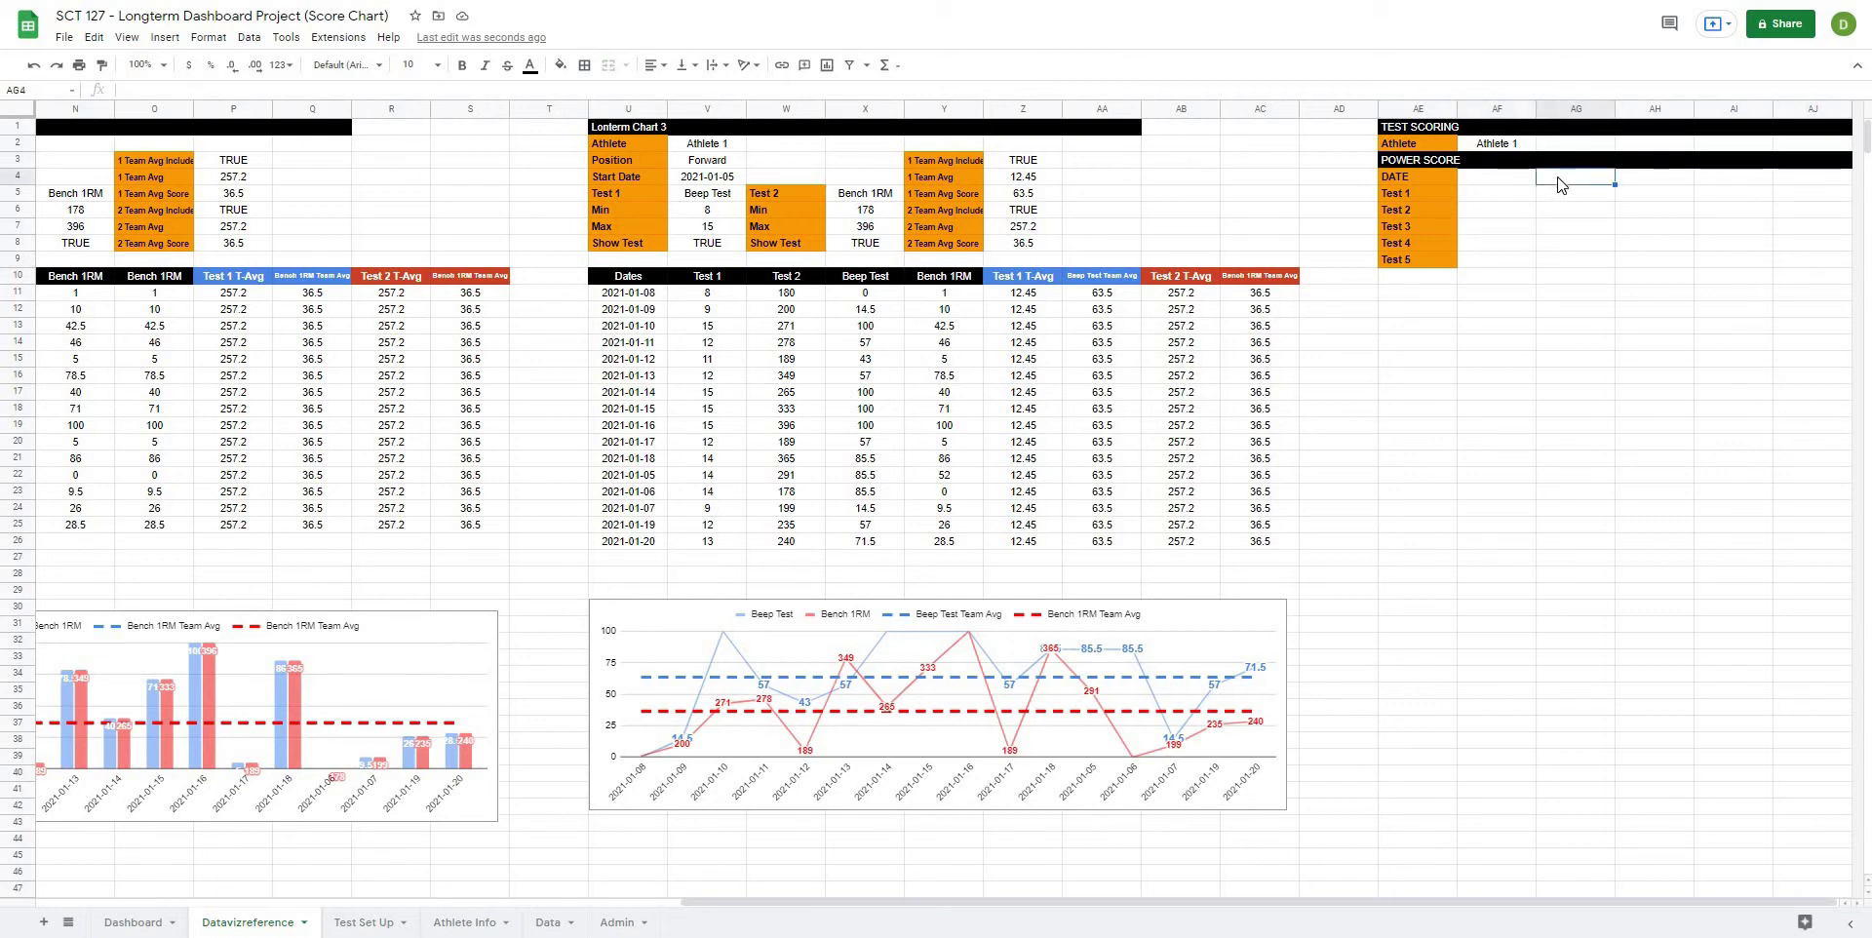
pyautogui.write('4')
pyautogui.write('ast Test Date')
pyautogui.press('Tab')
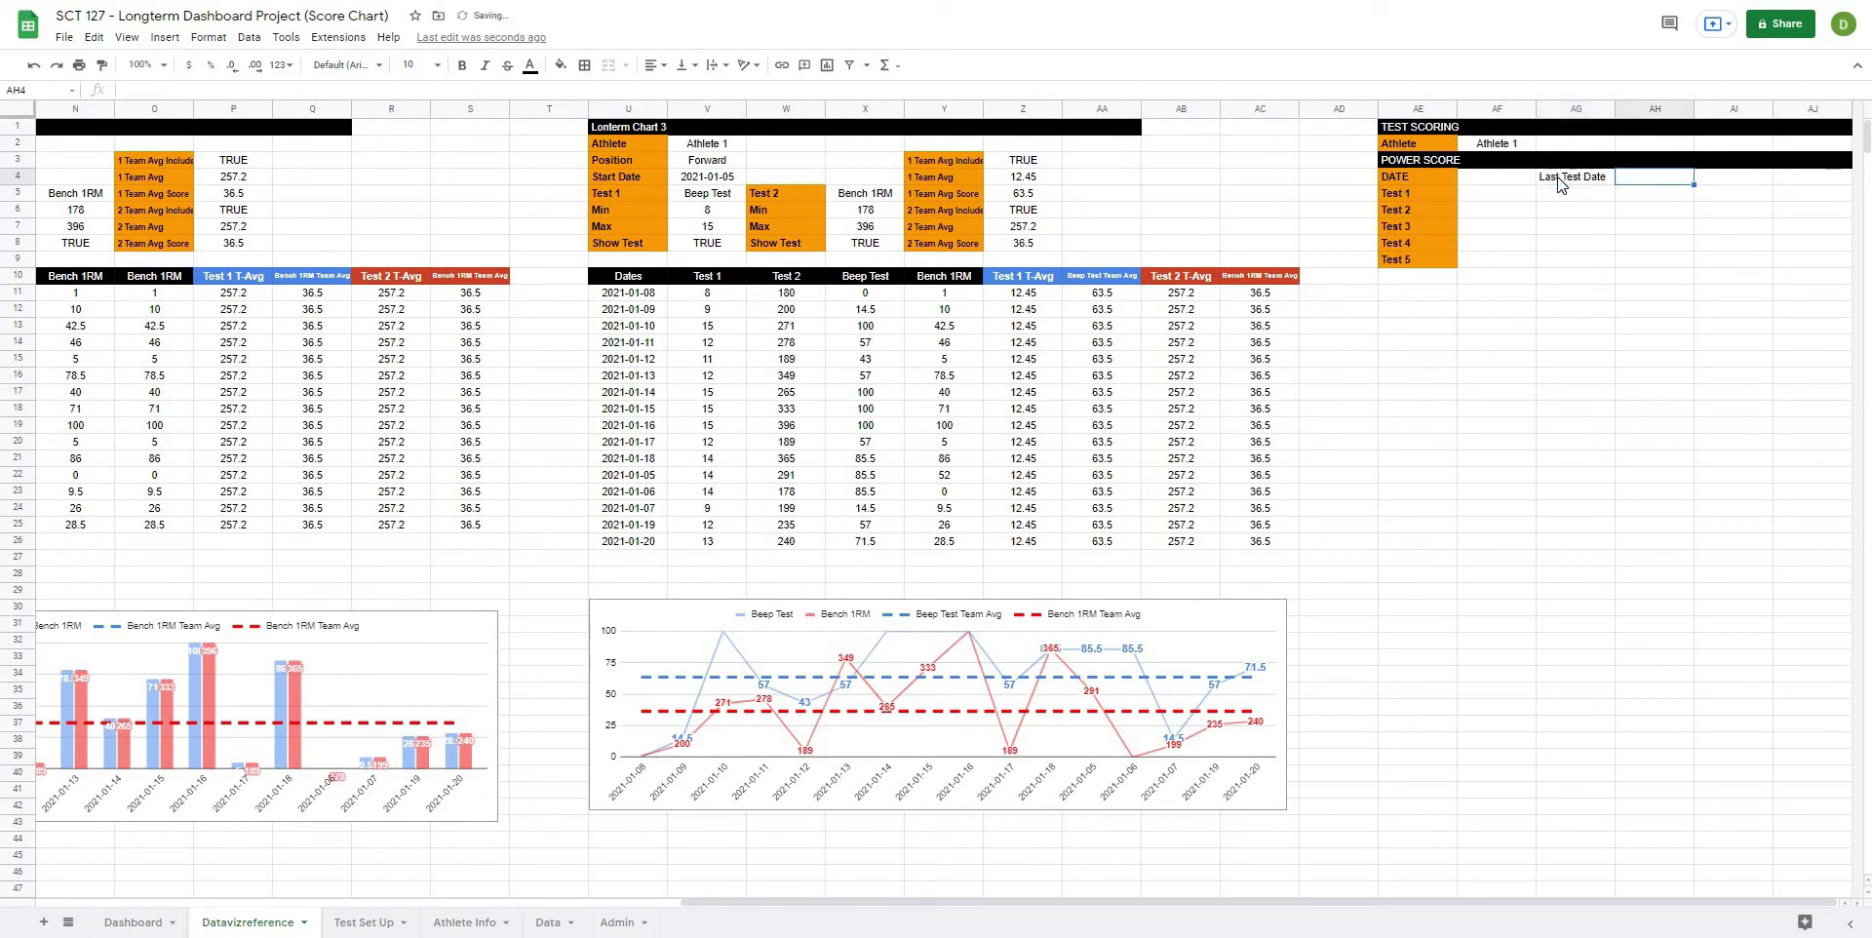
pyautogui.write('v')
pyautogui.press('Tab')
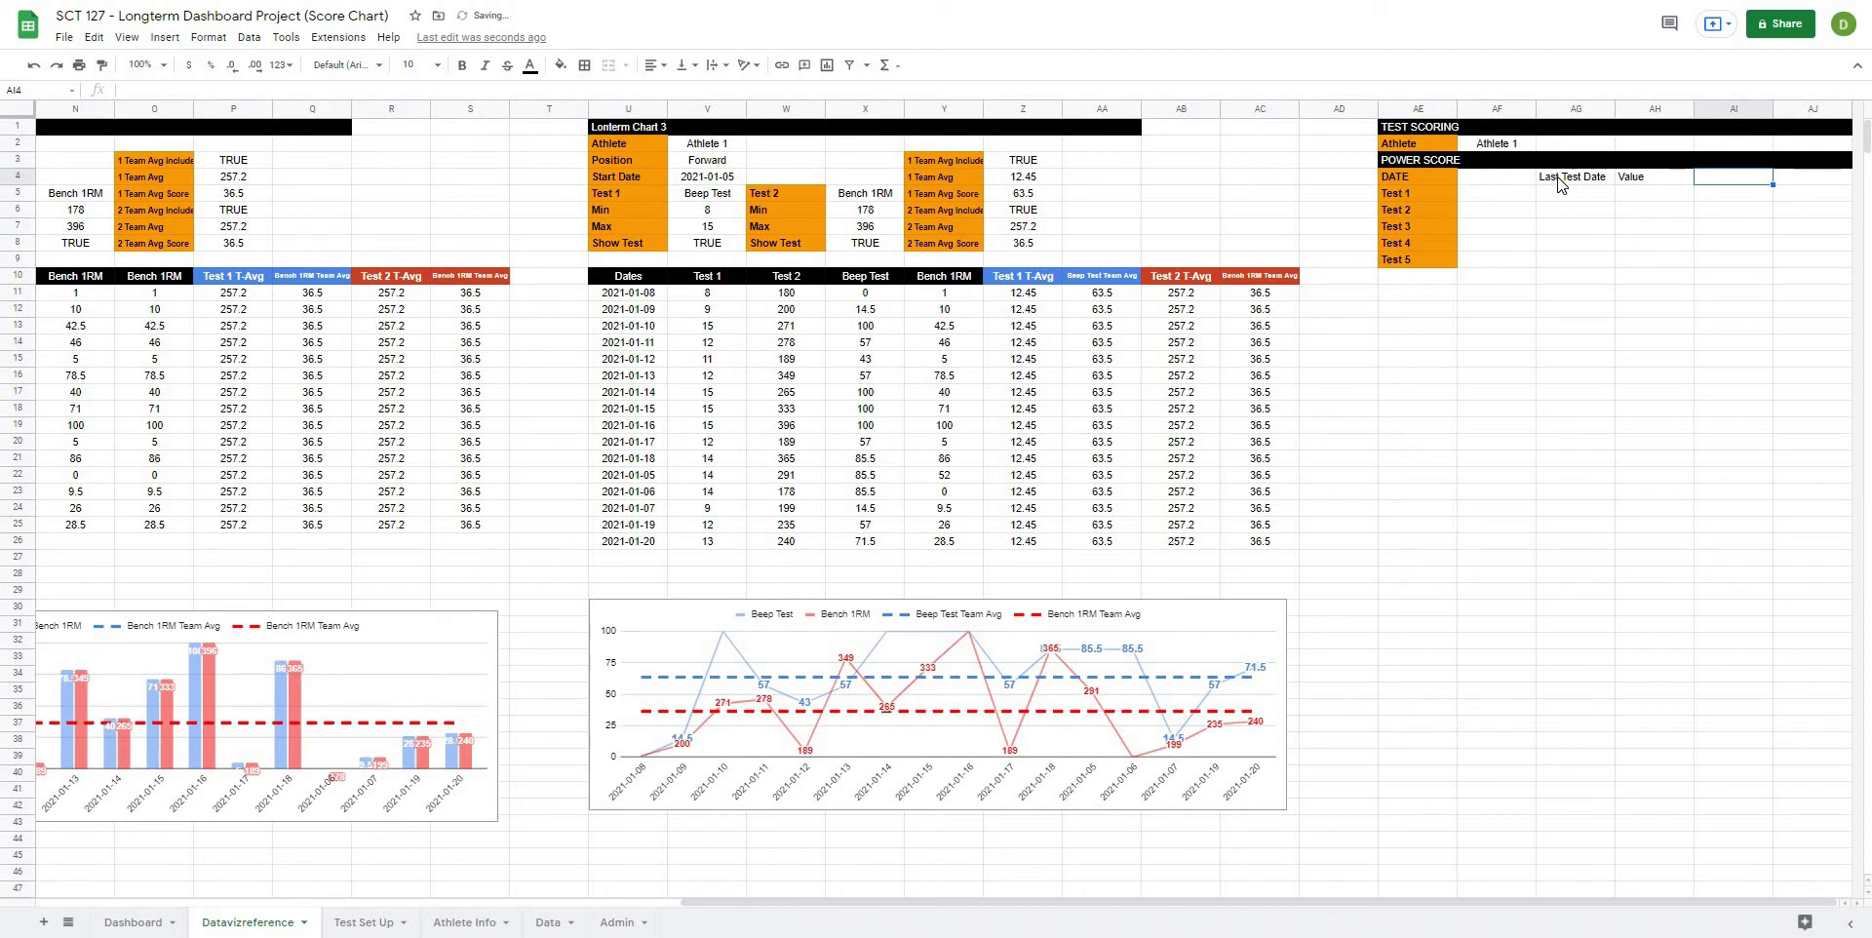
pyautogui.write('Sca')
pyautogui.write('ore')
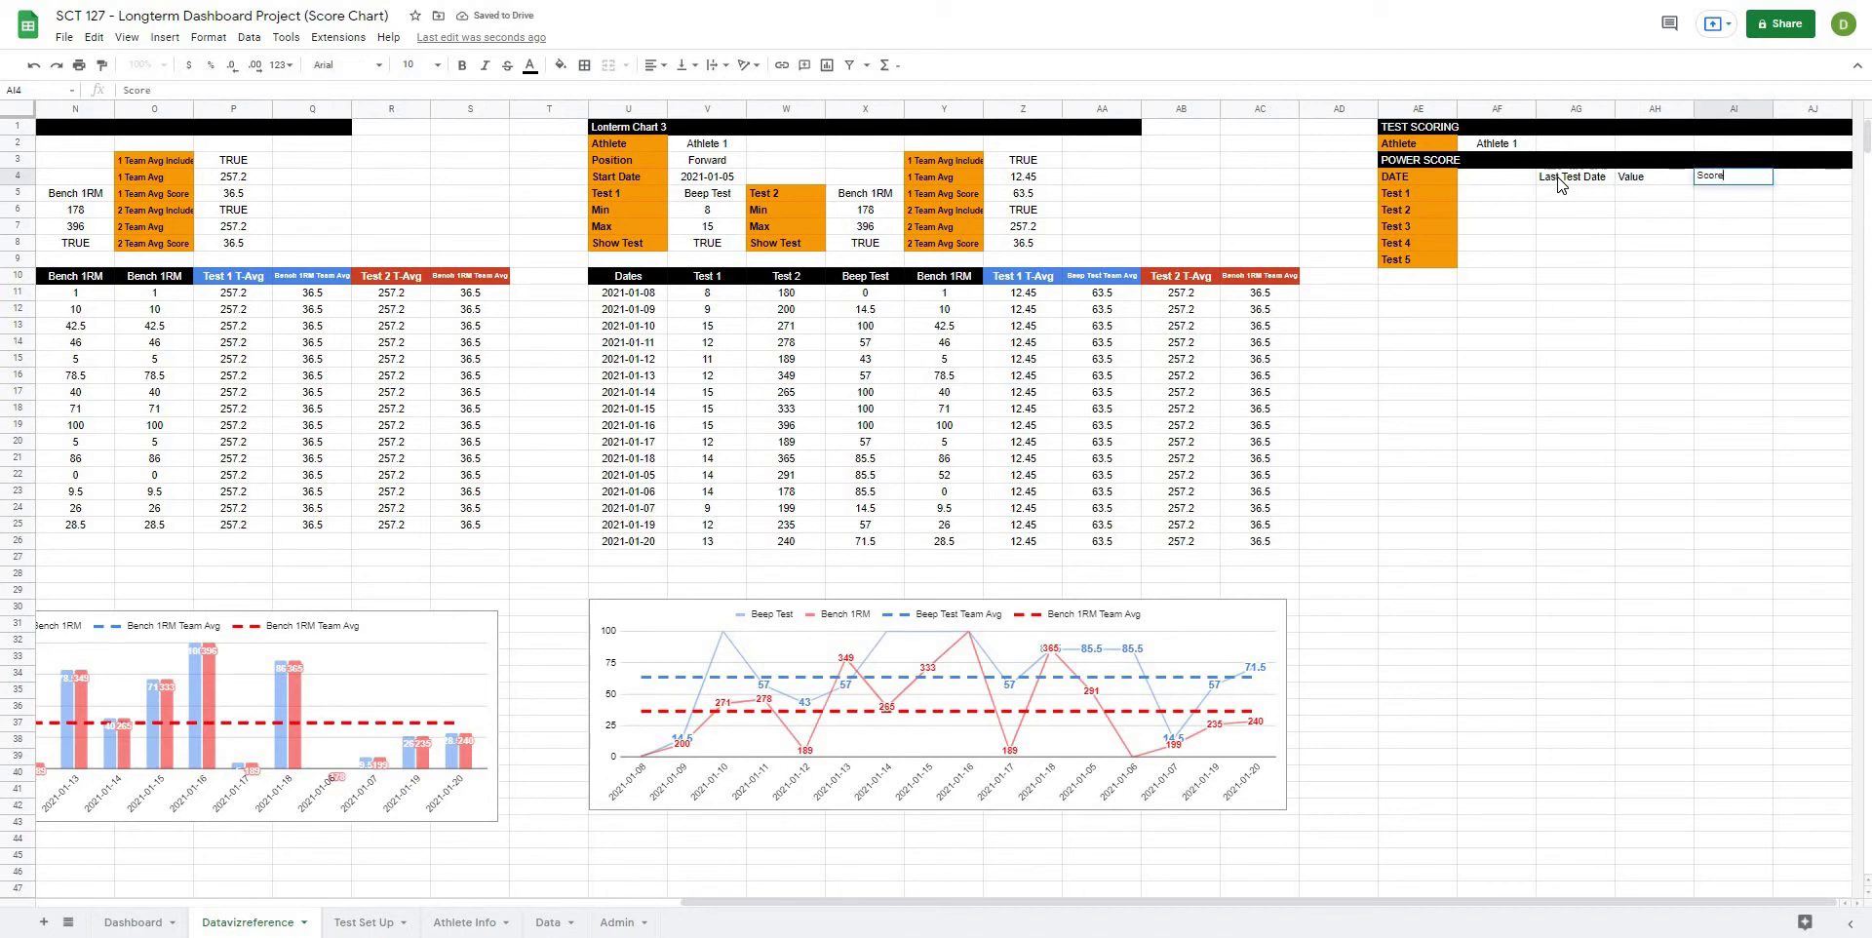
pyautogui.press('Tab')
pyautogui.write('Te')
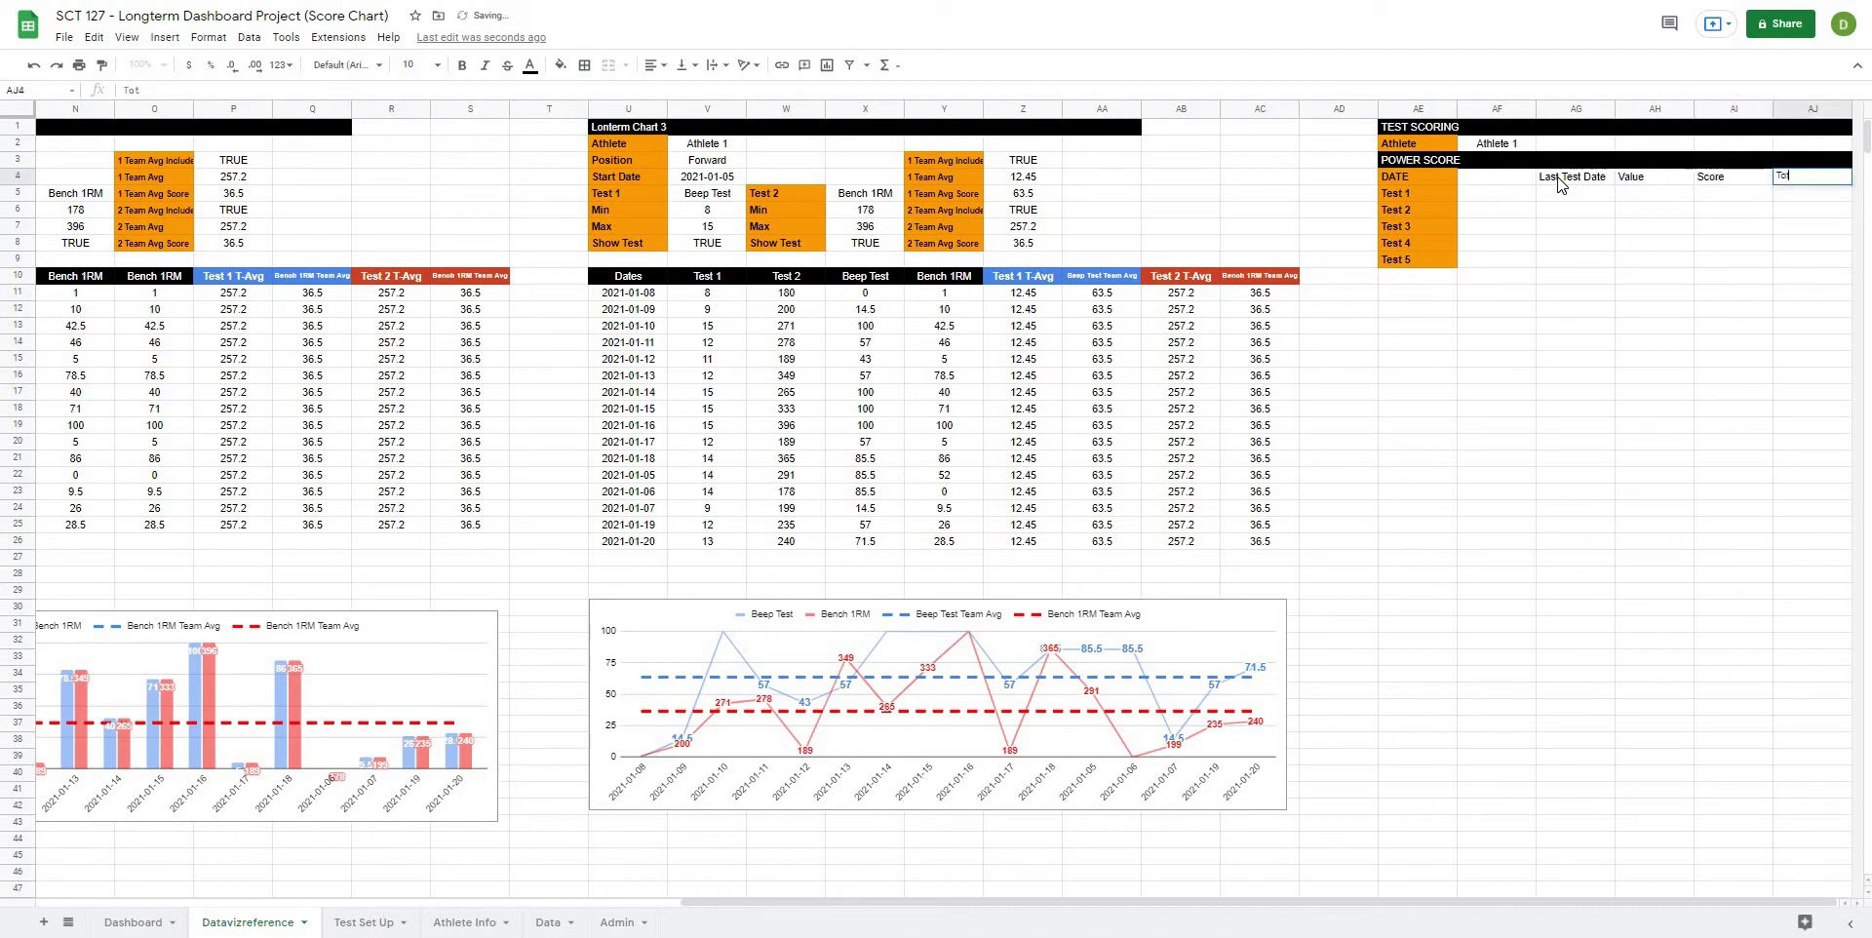
pyautogui.write('tal Score')
pyautogui.press('Return')
# Step: Enter the label Difference in cell AJ6, two rows below the Total Score header
pyautogui.press('Down')
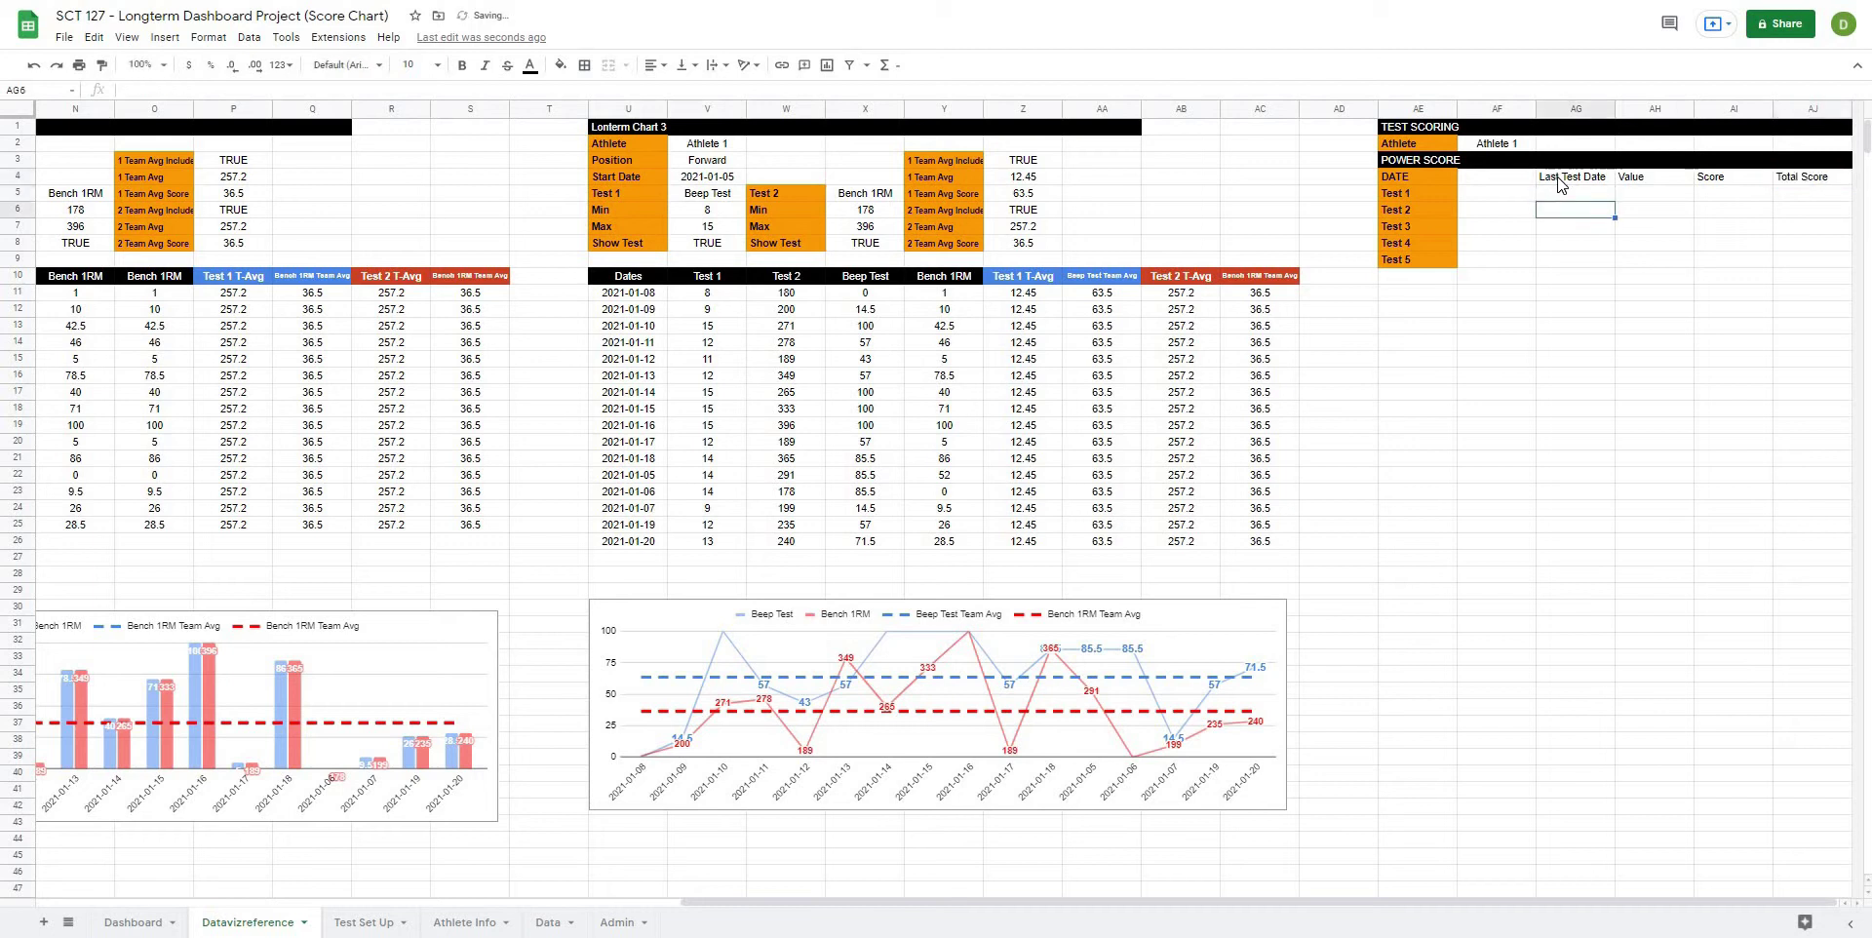
pyautogui.press('Right')
pyautogui.press('Right')
pyautogui.press('Right')
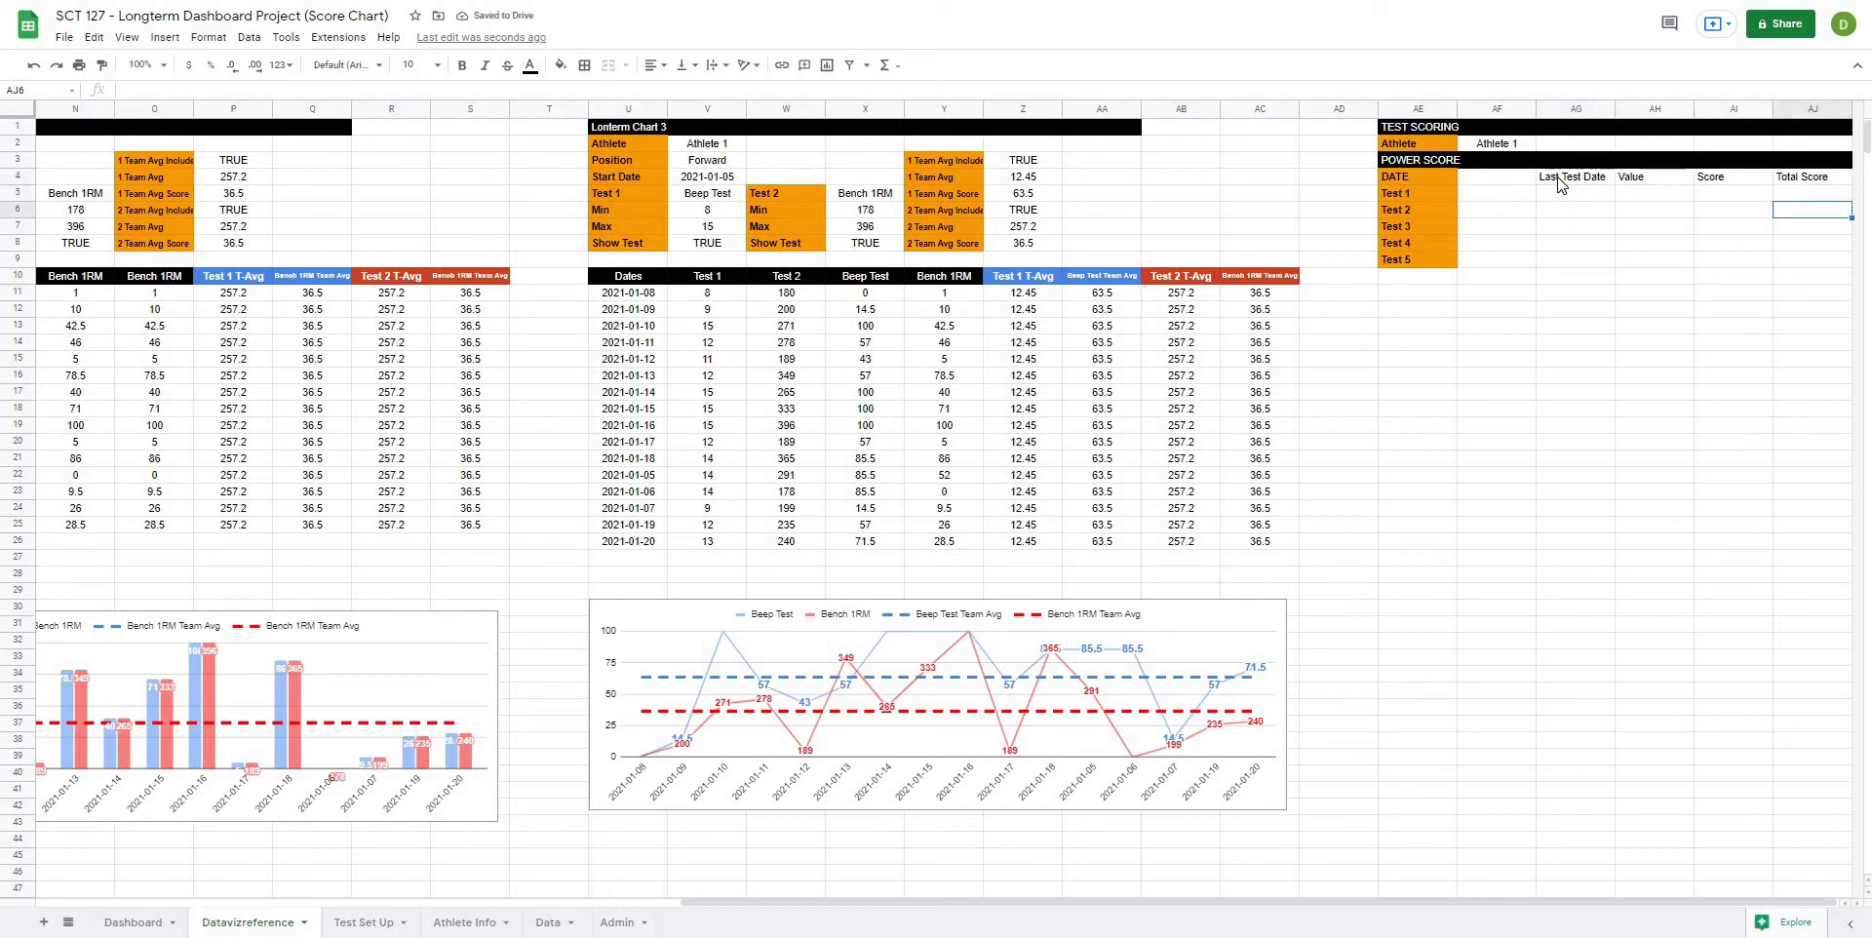
pyautogui.write('Difference')
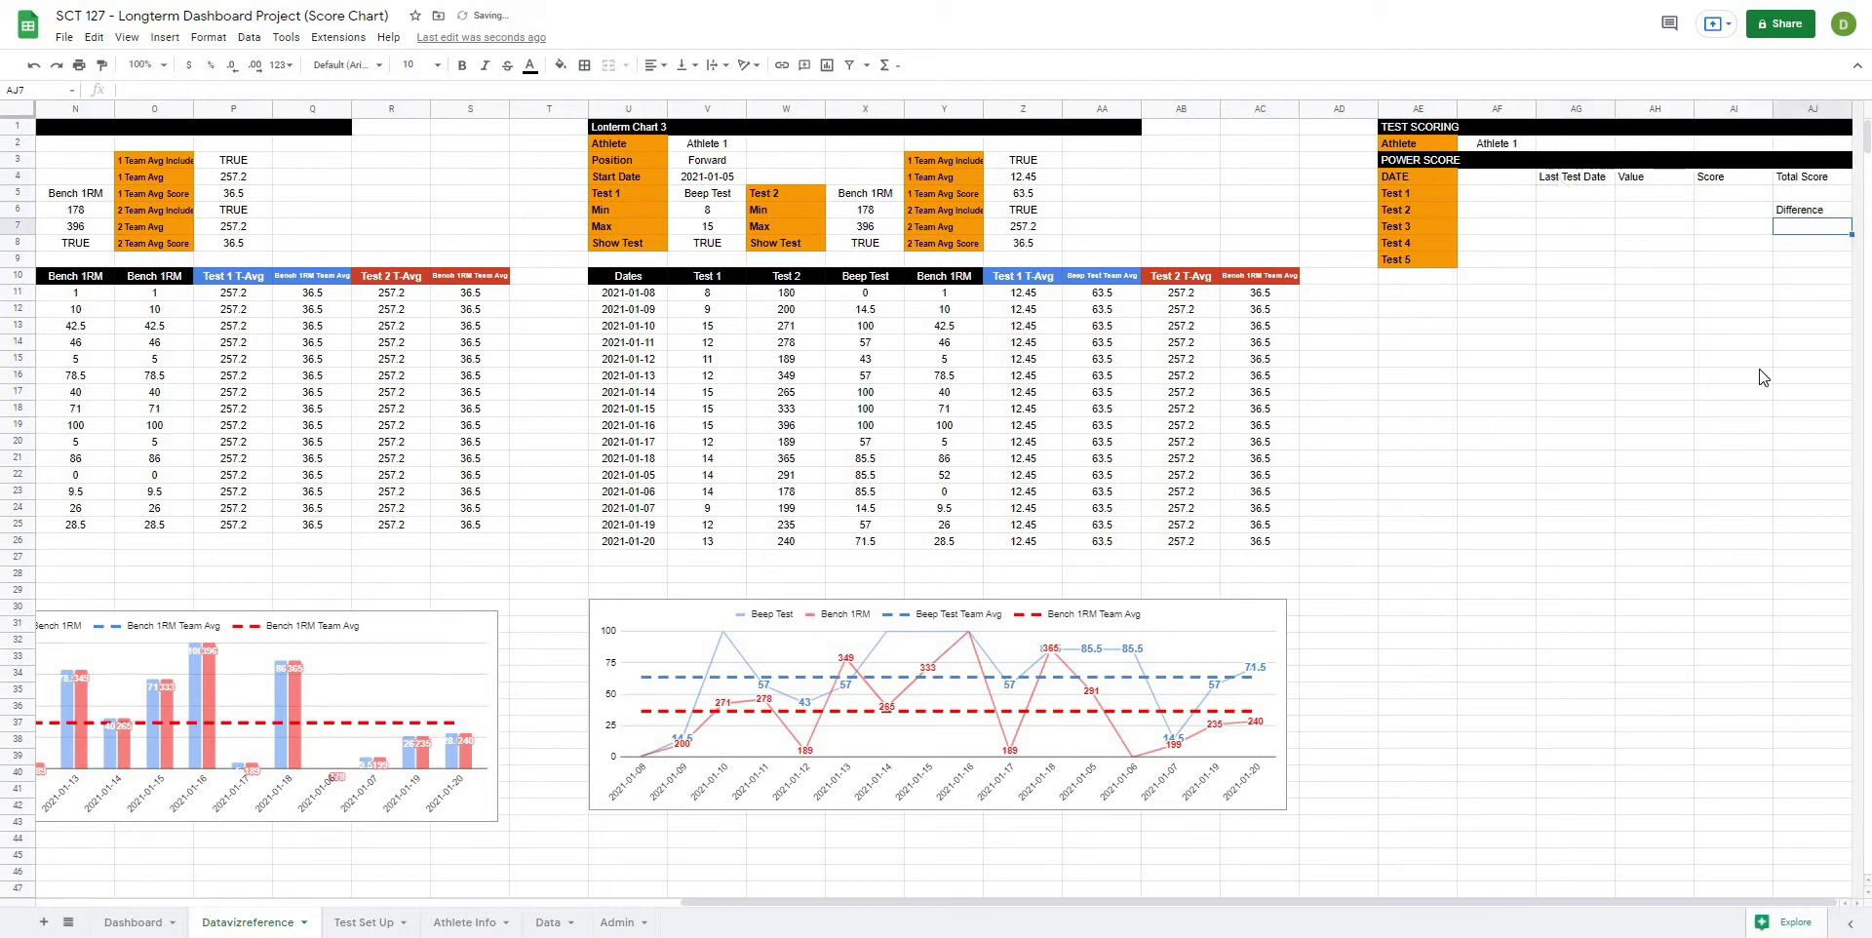
pyautogui.click(1721, 341)
# Step: Apply all borders to the POWER SCORE table range AE4:AJ9, including the orange label column
pyautogui.moveTo(1509, 186); pyautogui.dragTo(1575, 213)
pyautogui.moveTo(1726, 243); pyautogui.dragTo(1798, 264)
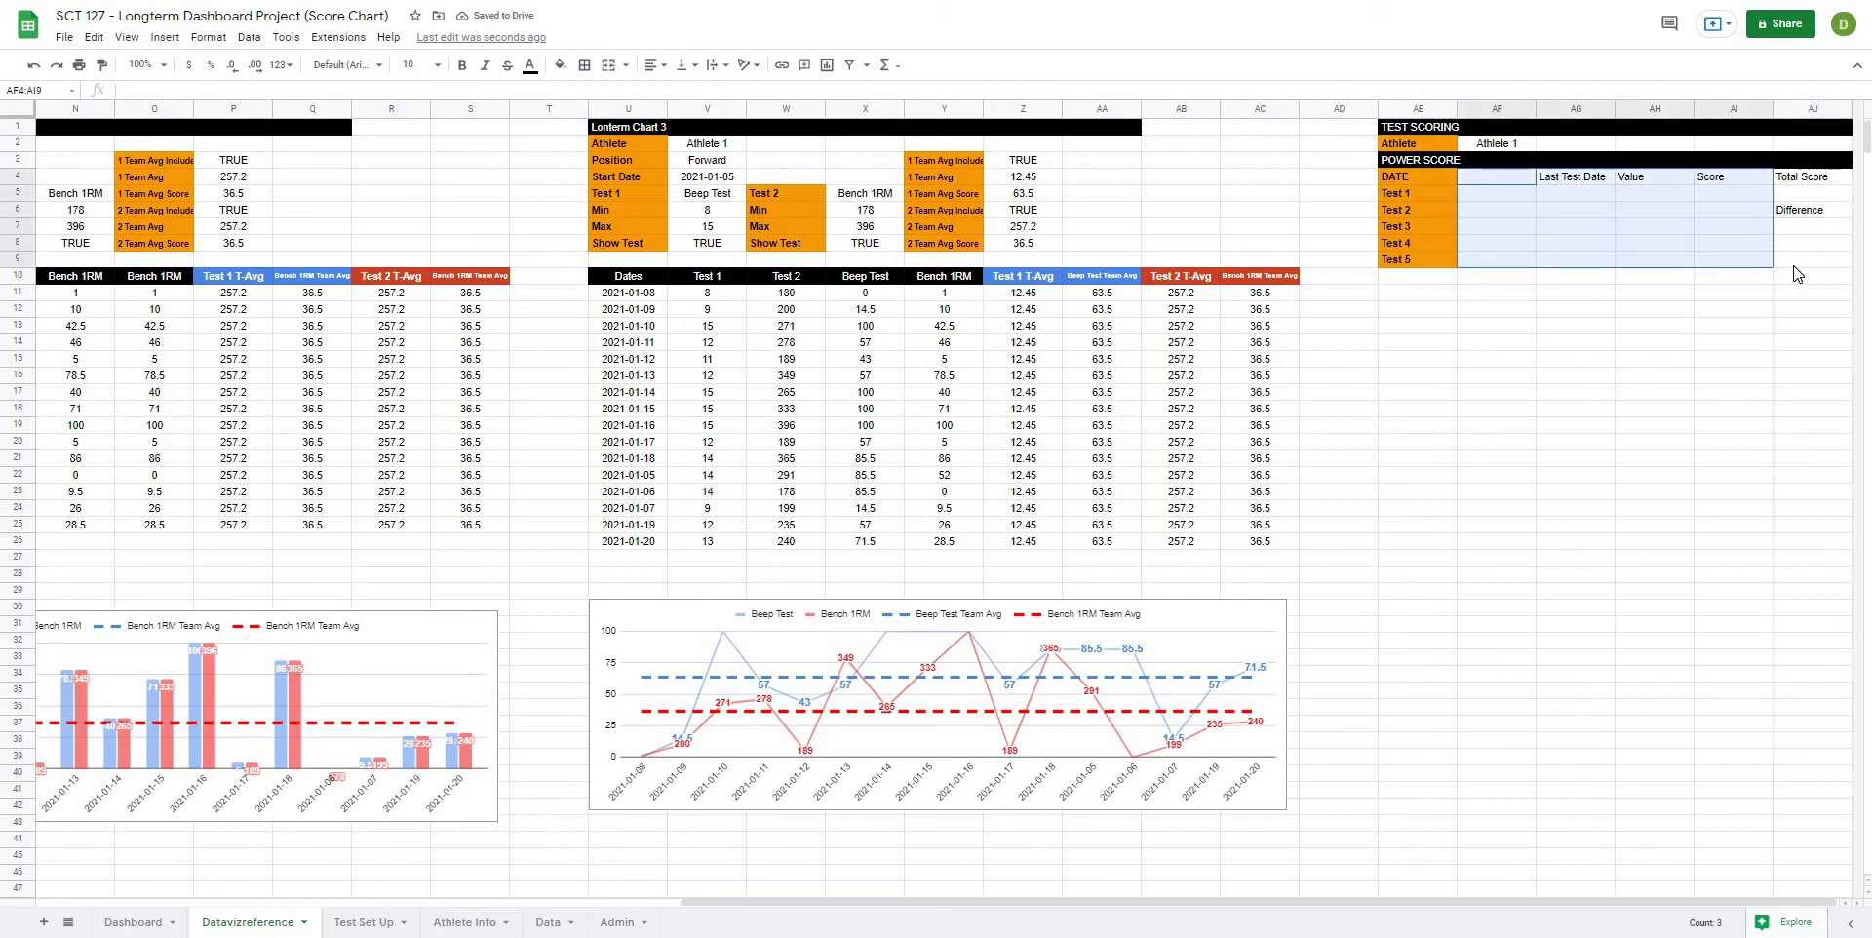
pyautogui.click(591, 65)
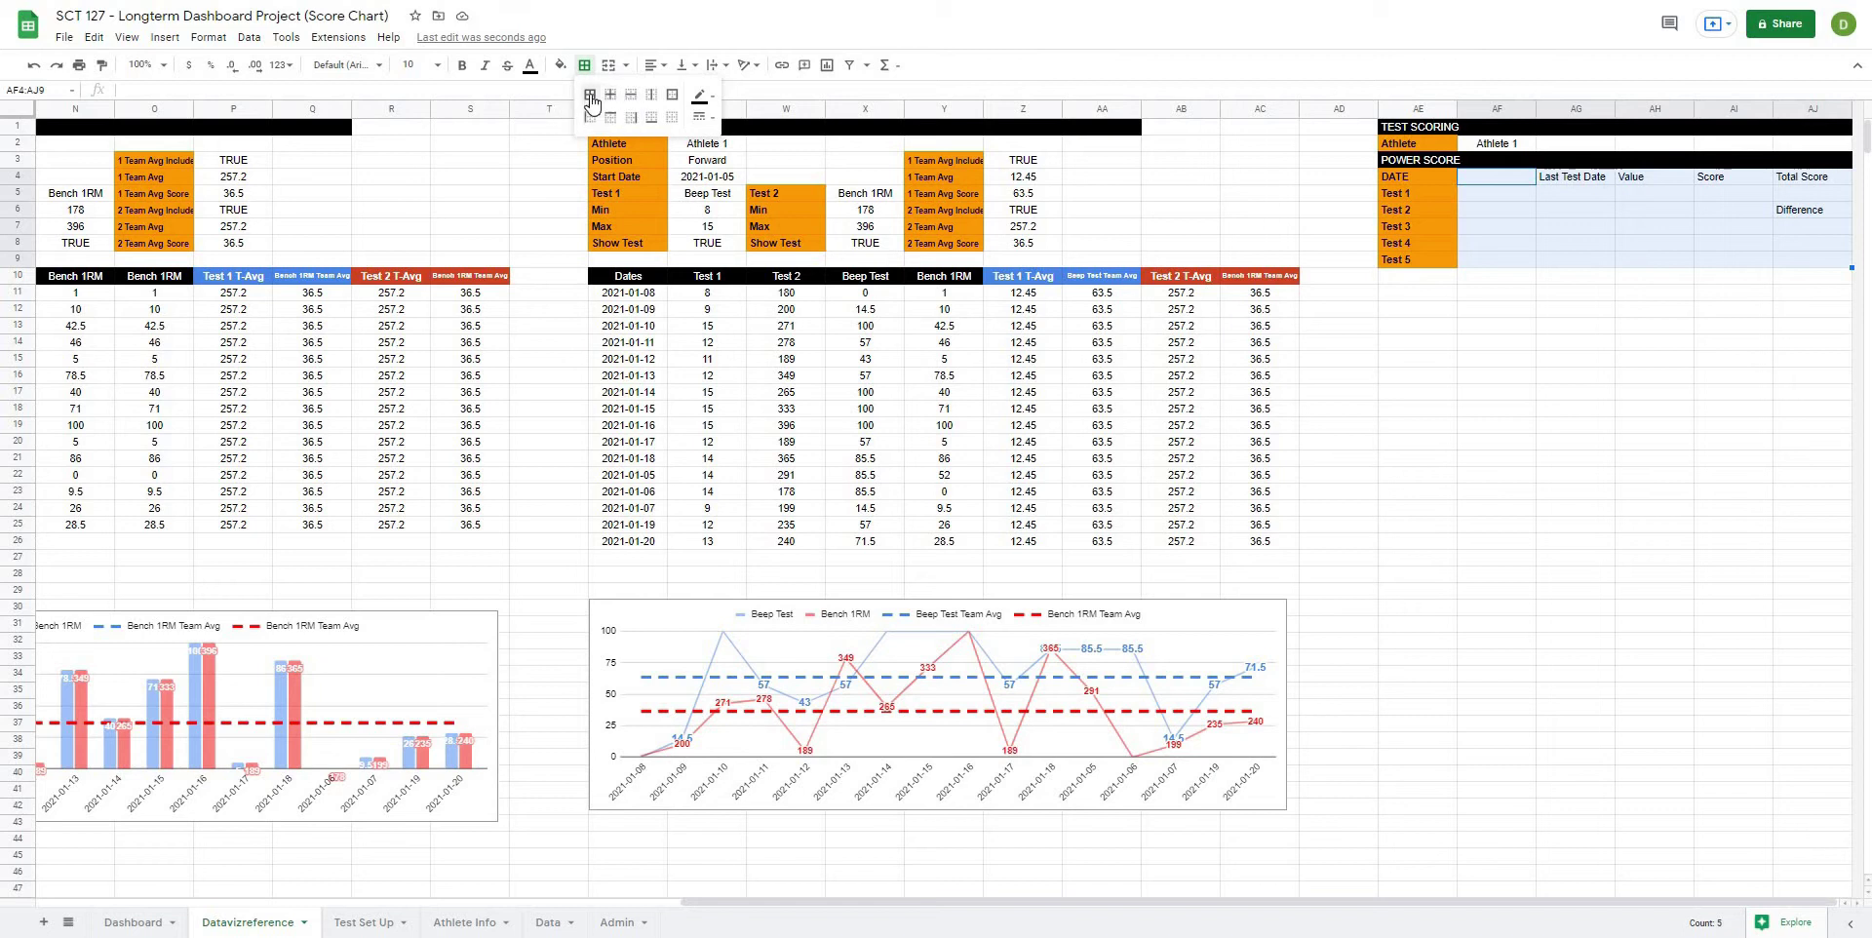
pyautogui.click(590, 93)
pyautogui.click(1496, 359)
pyautogui.moveTo(1406, 180); pyautogui.dragTo(1804, 261)
pyautogui.click(585, 65)
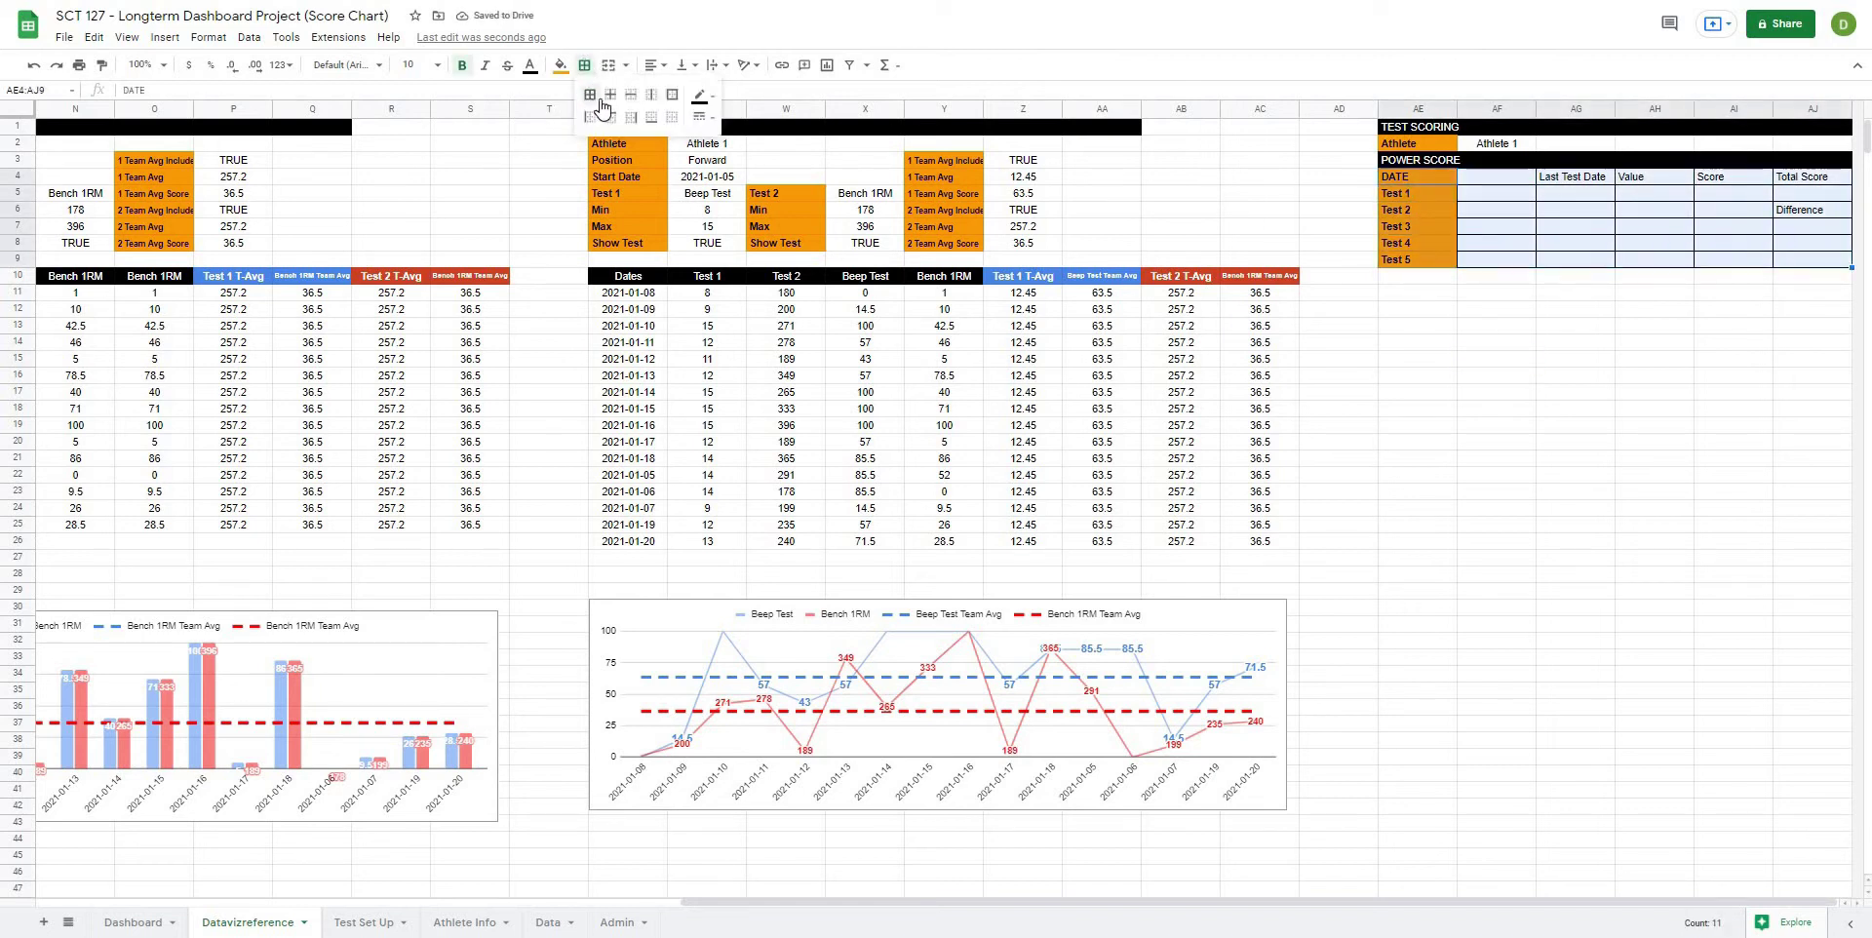
pyautogui.click(589, 94)
pyautogui.click(1574, 359)
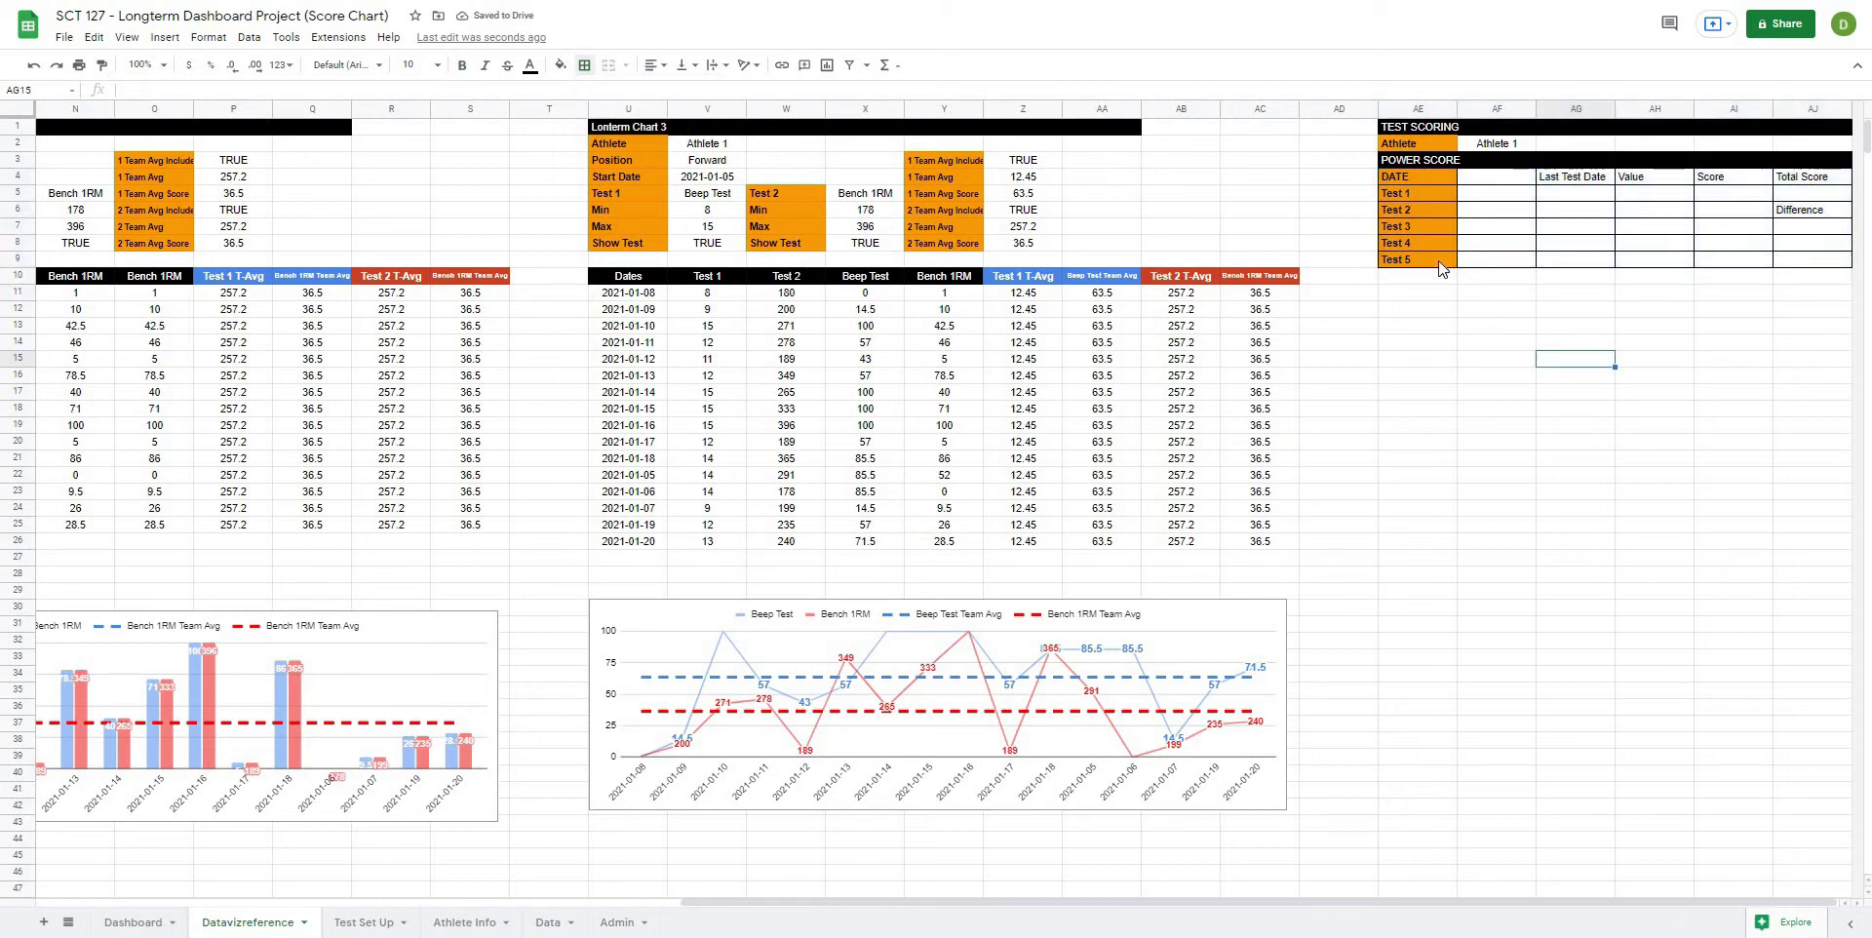
pyautogui.click(1429, 177)
pyautogui.click(1395, 392)
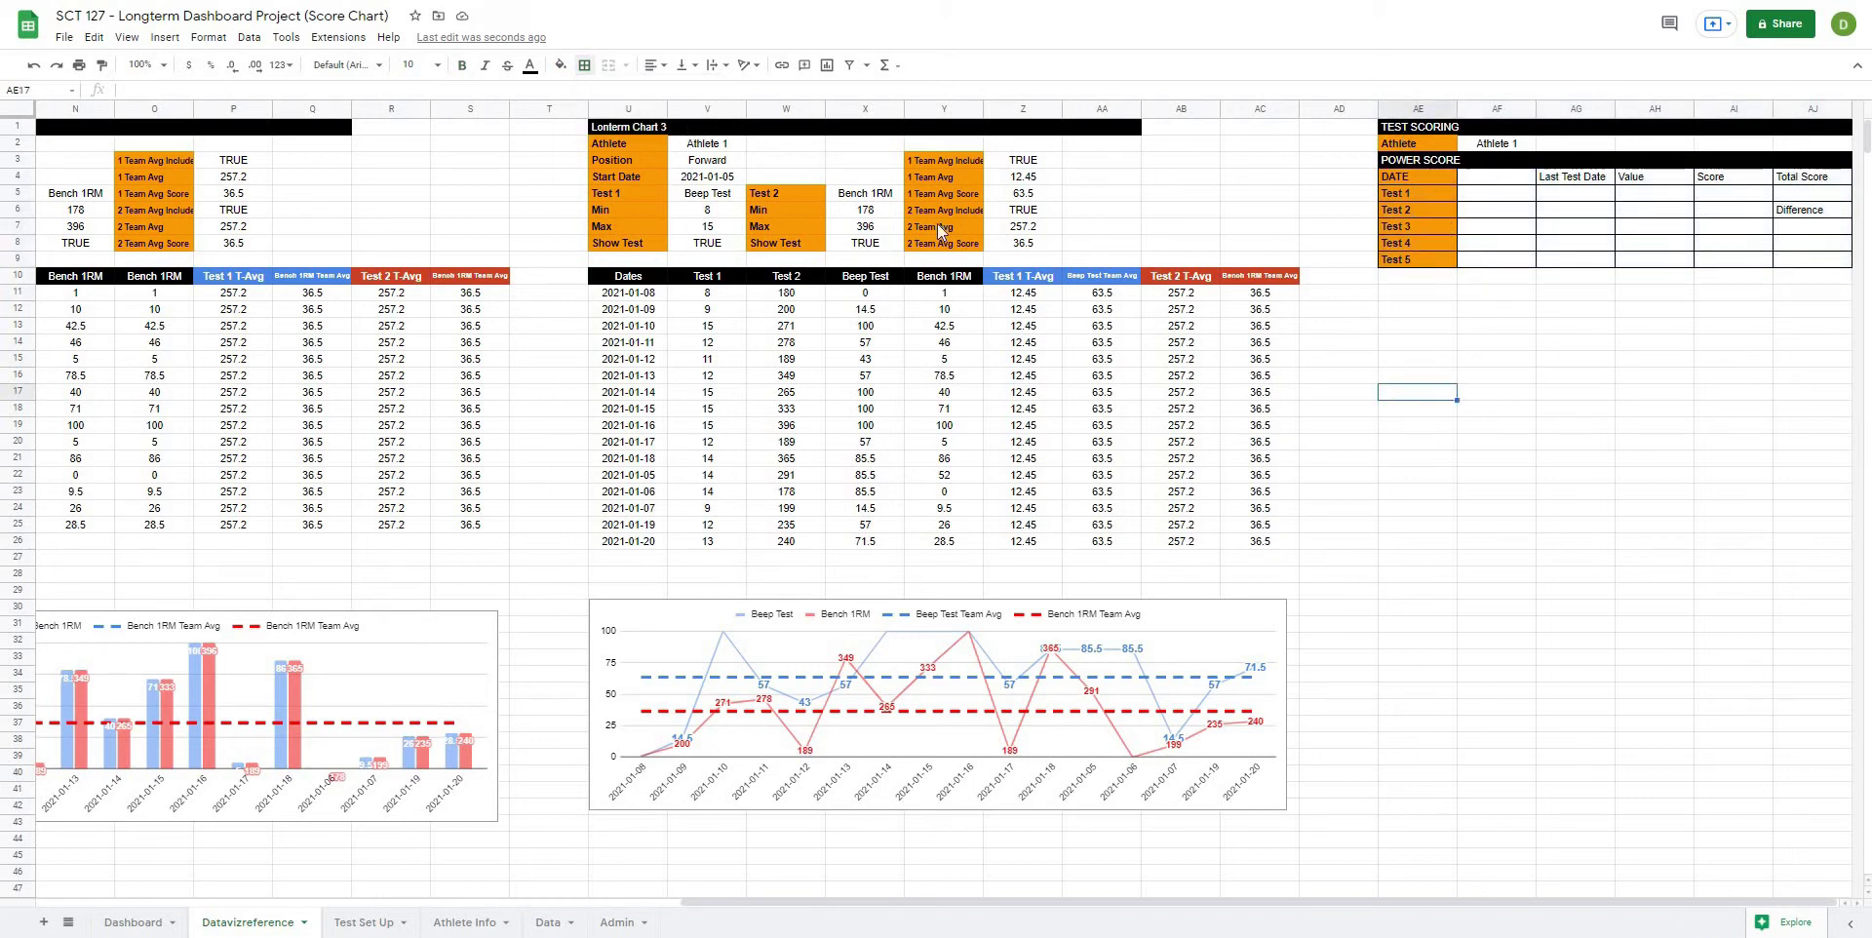
# Step: Link the DATE value in AF4 to the POWER SCORE filter date with =Dashboard!C7
pyautogui.click(1497, 181)
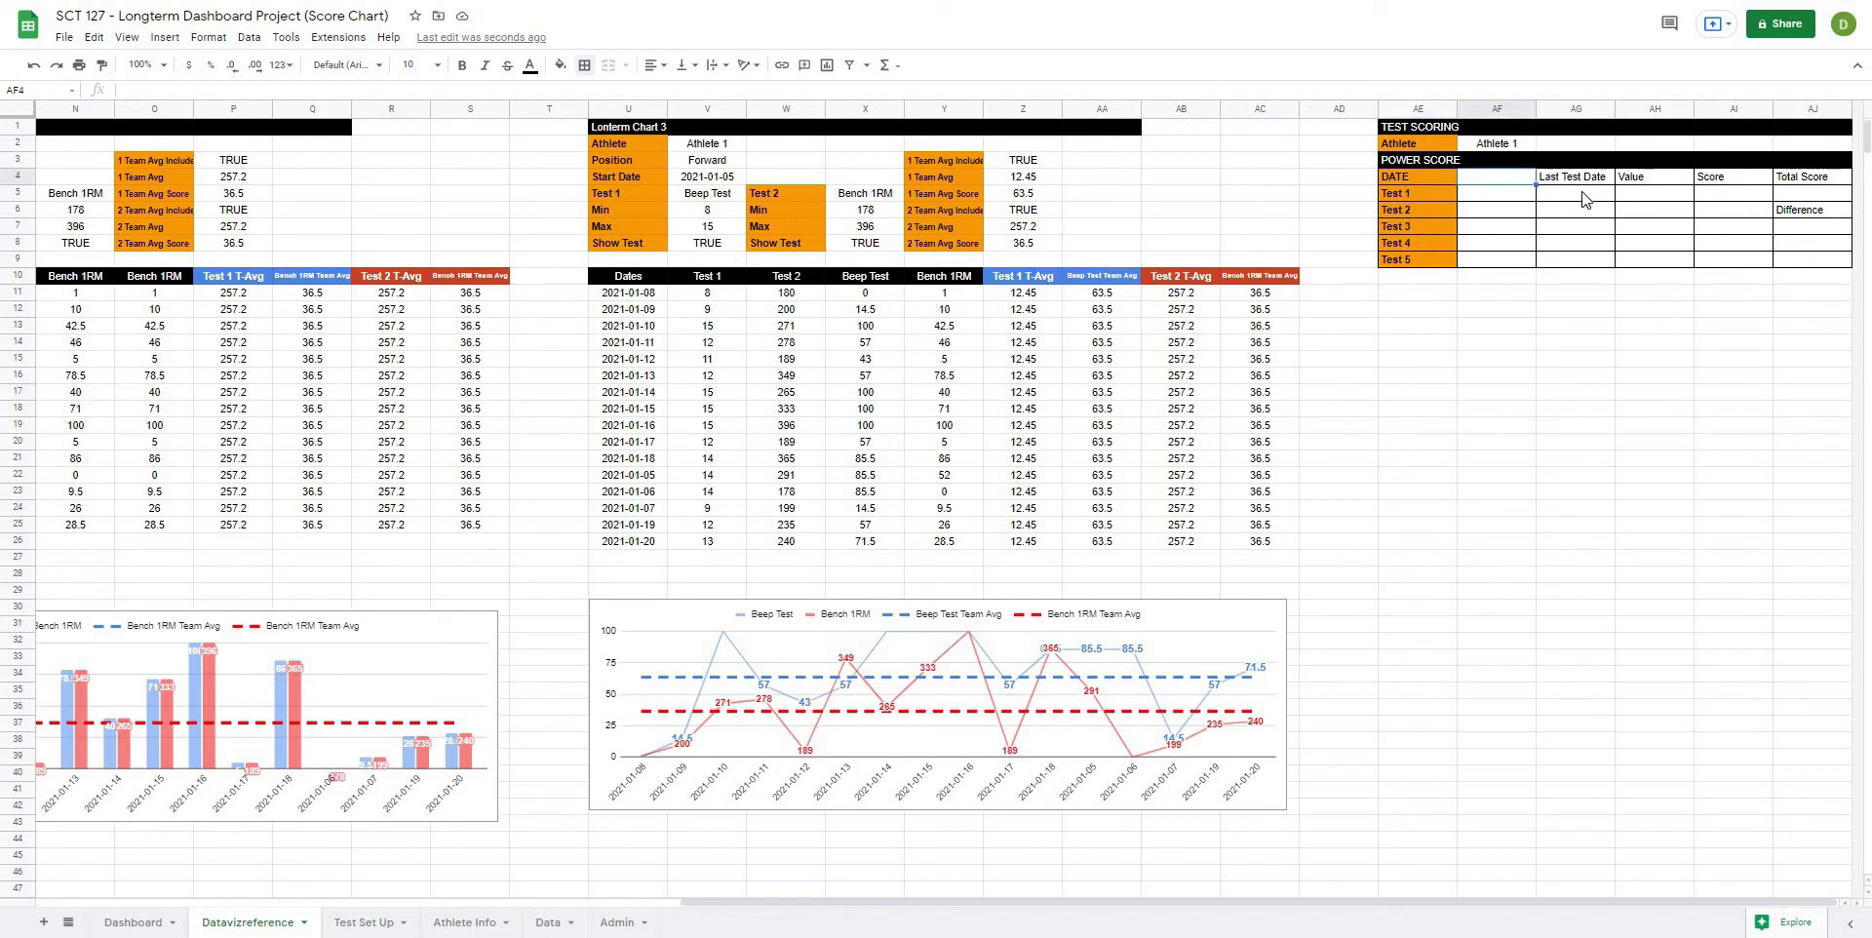
pyautogui.click(1416, 182)
pyautogui.click(1496, 185)
pyautogui.write('=')
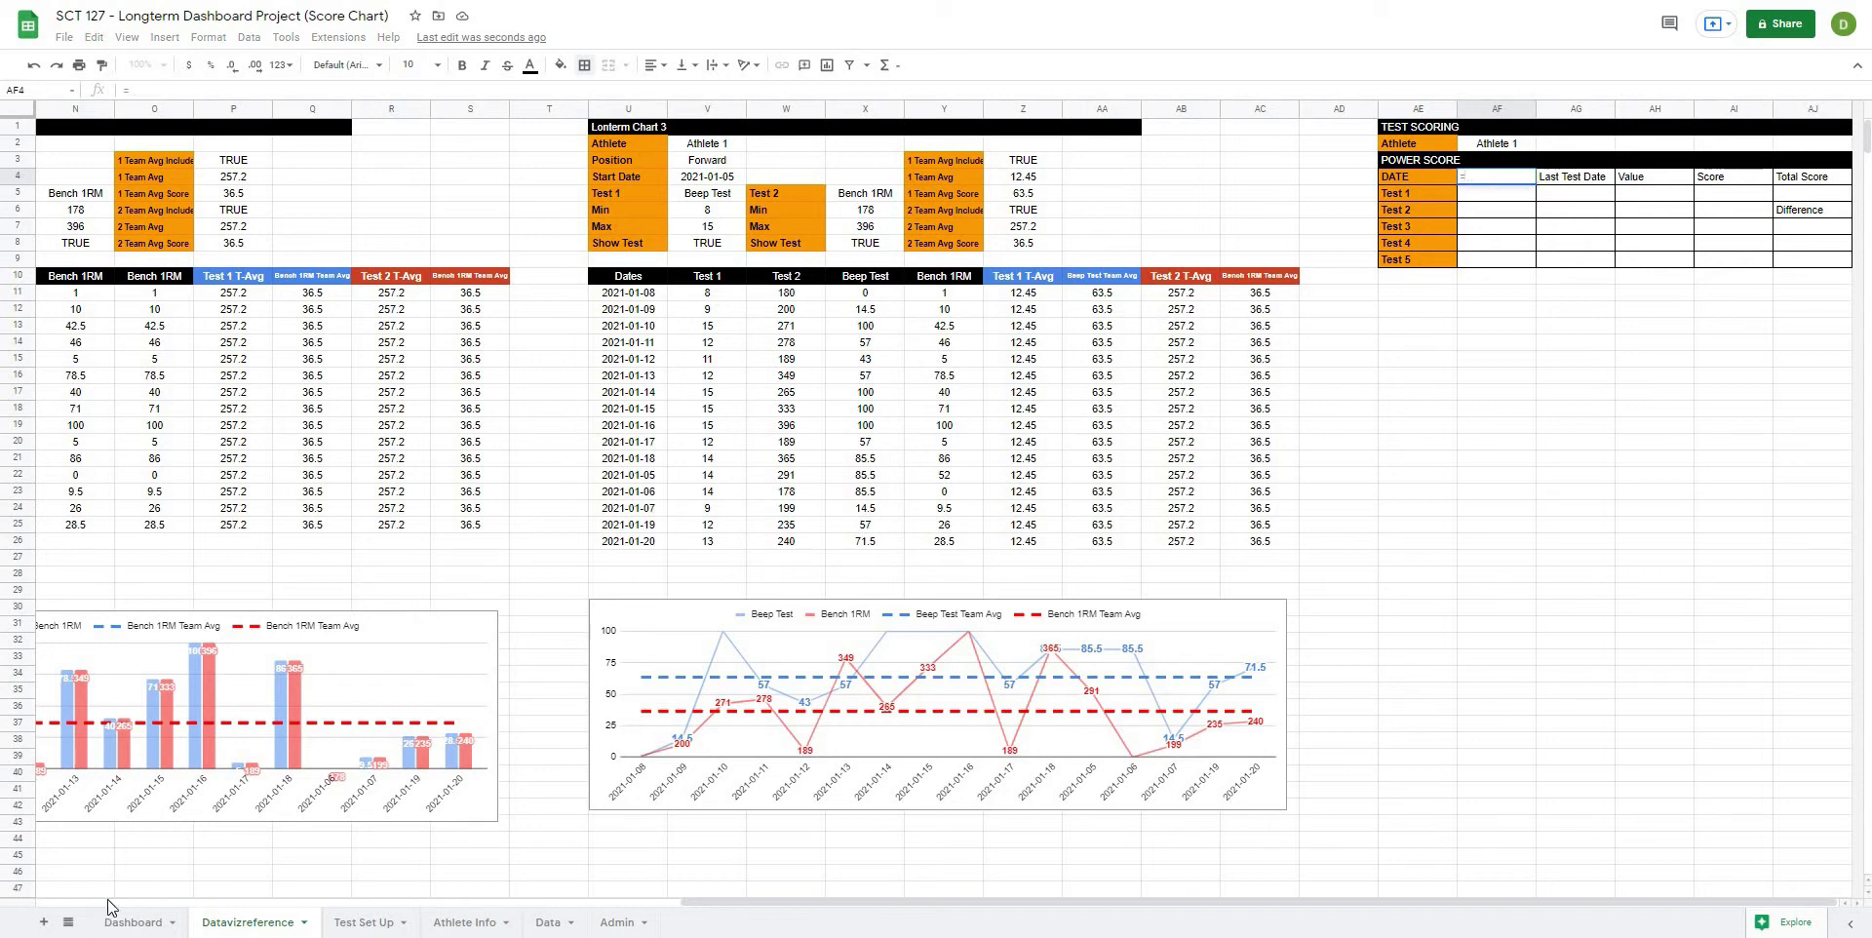
pyautogui.click(137, 922)
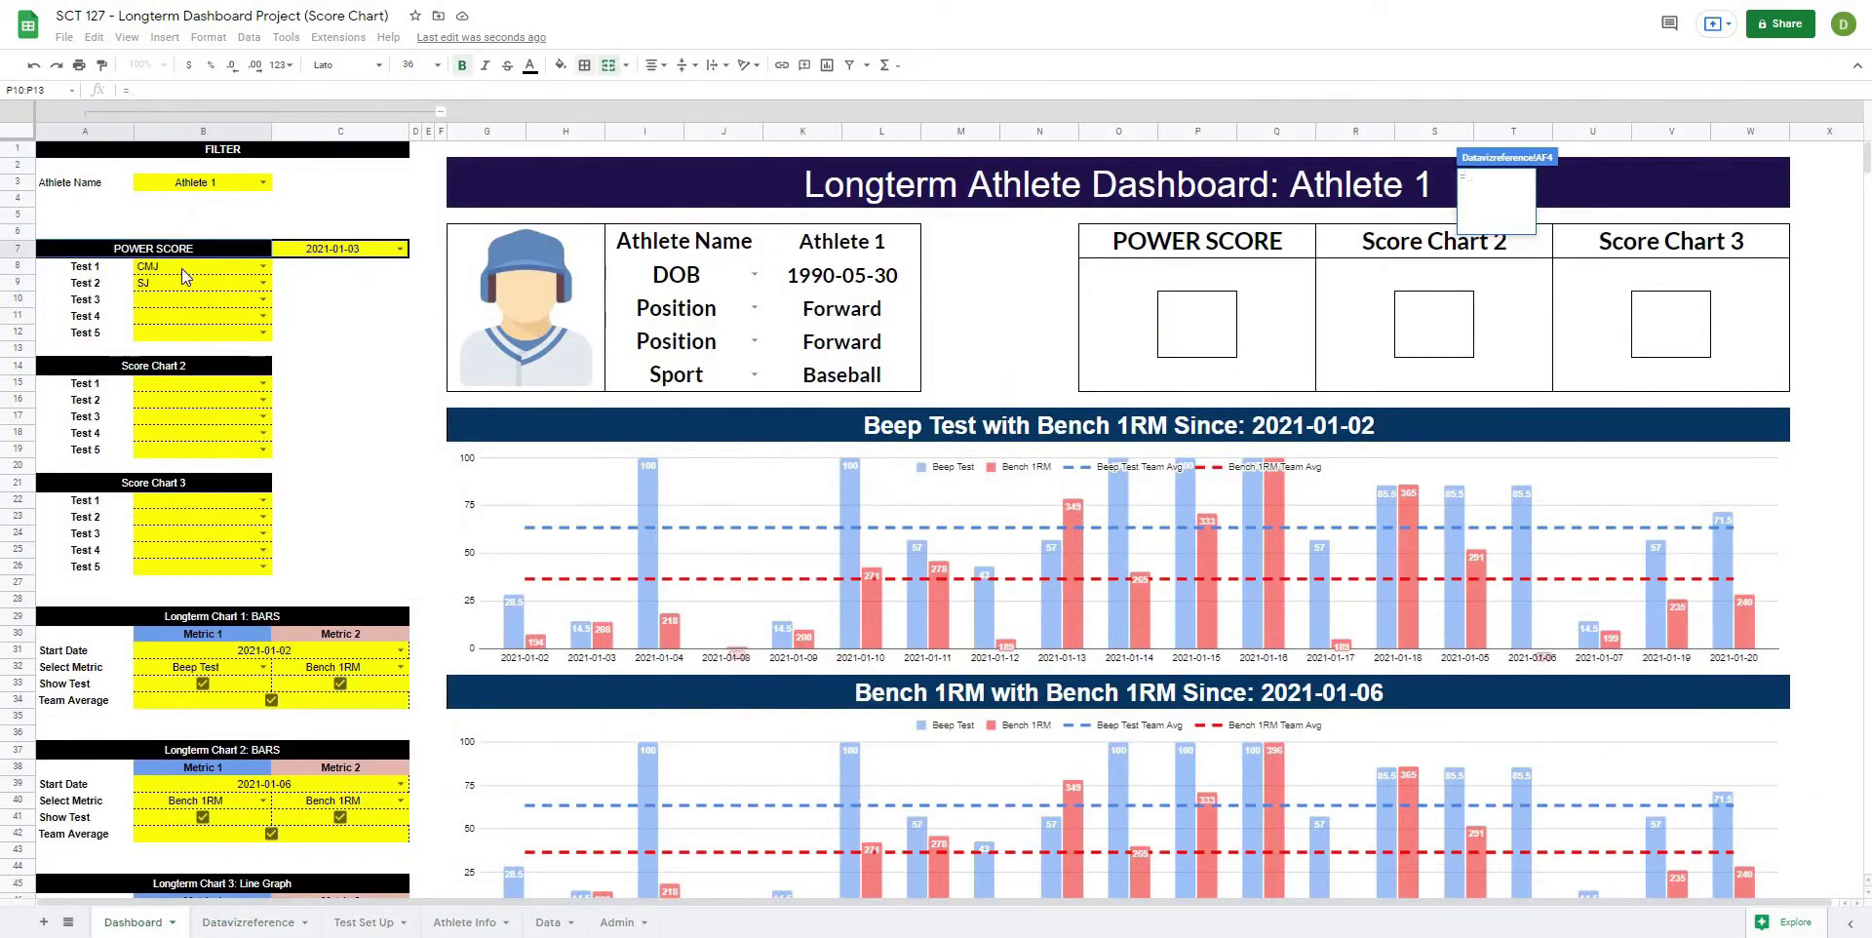
pyautogui.click(337, 255)
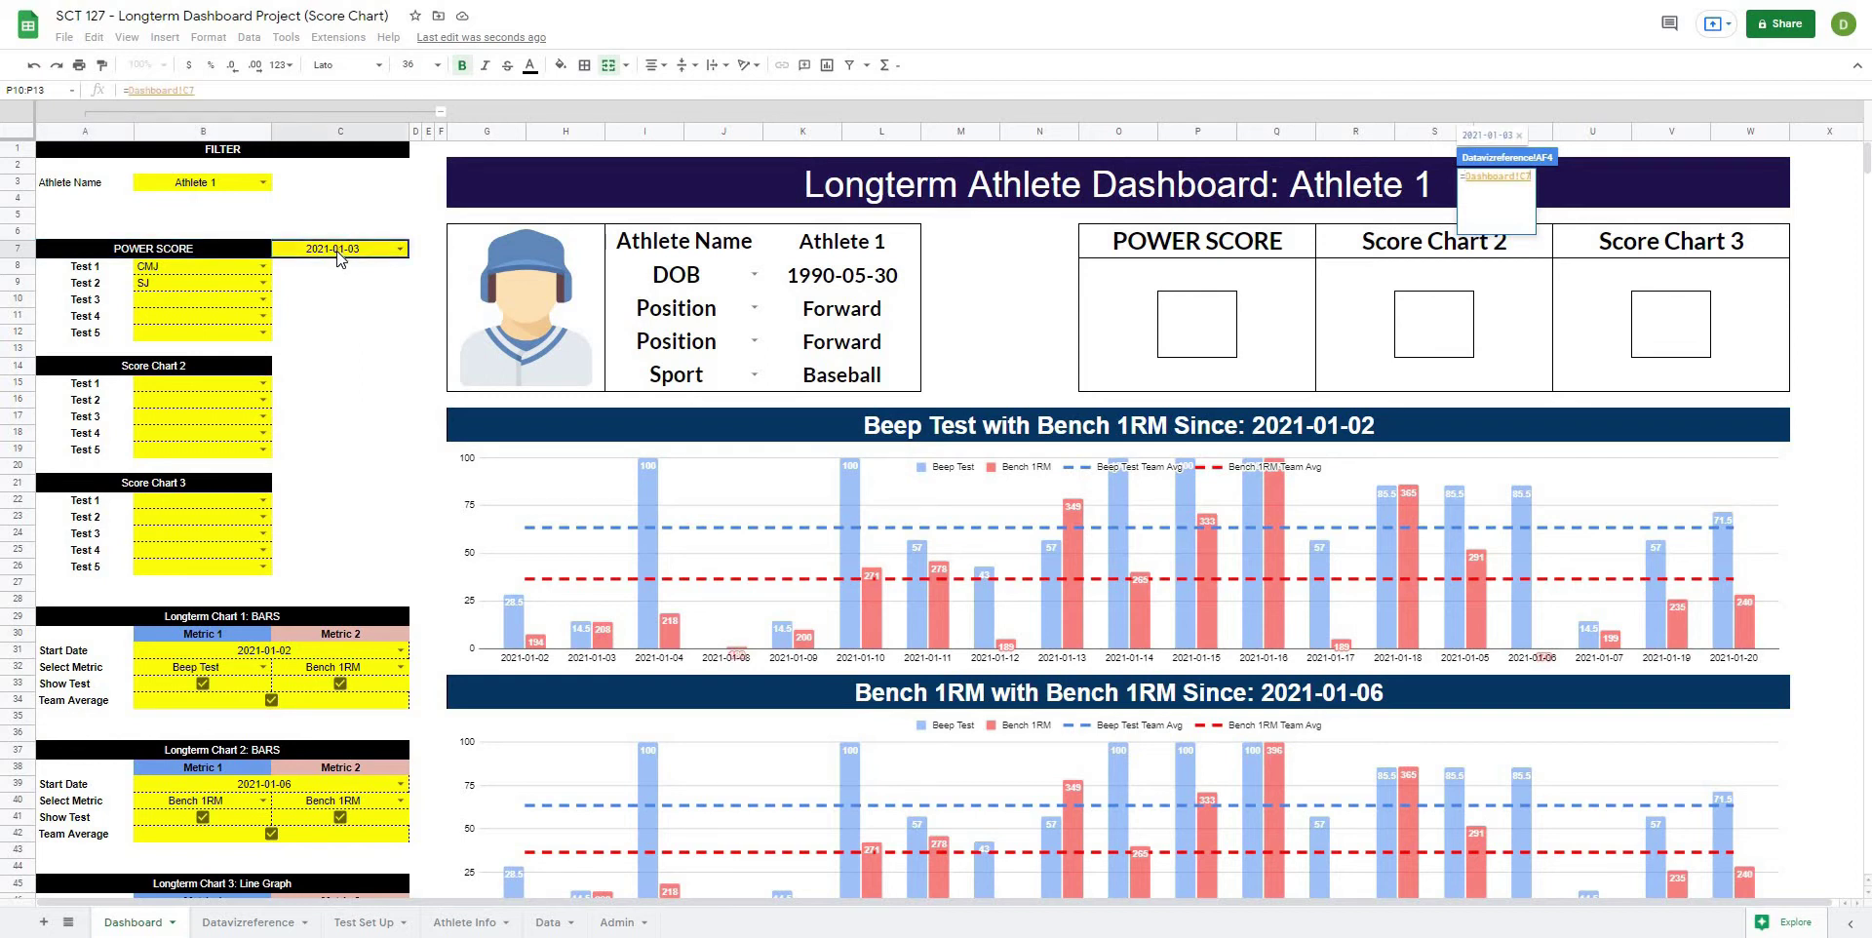
pyautogui.press('Return')
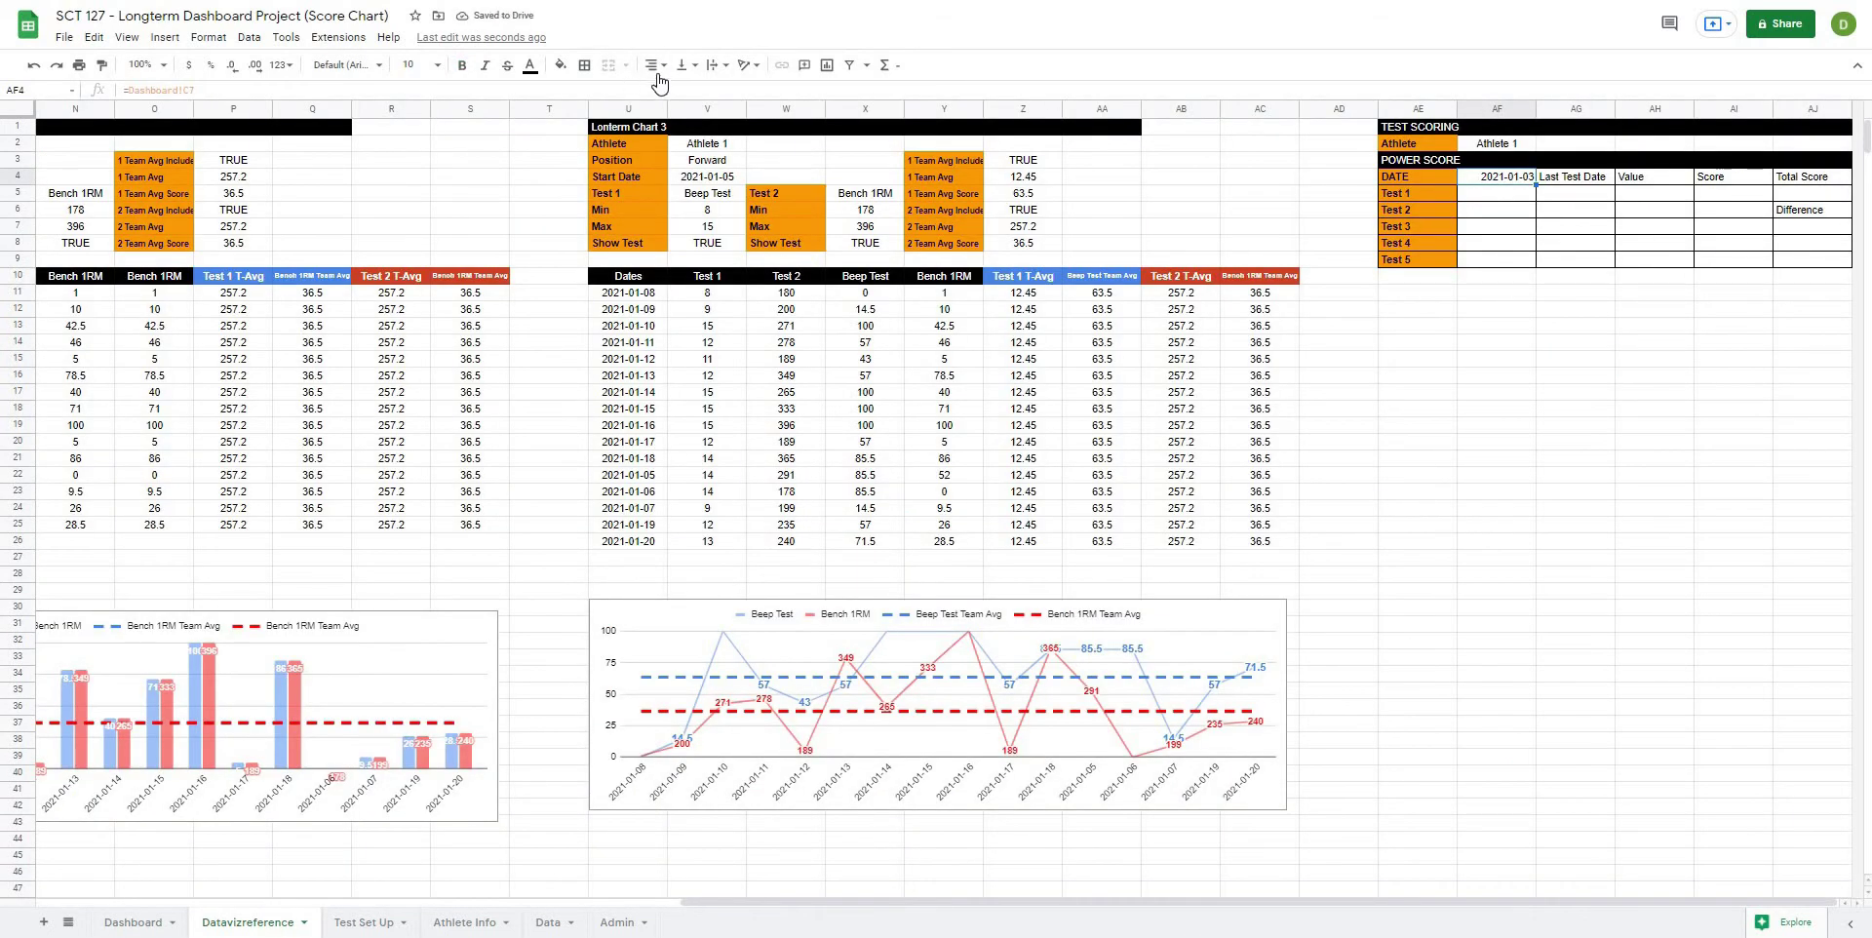
# Step: Center the contents of the POWER SCORE table cells AF4:AJ9 horizontally
pyautogui.click(1574, 309)
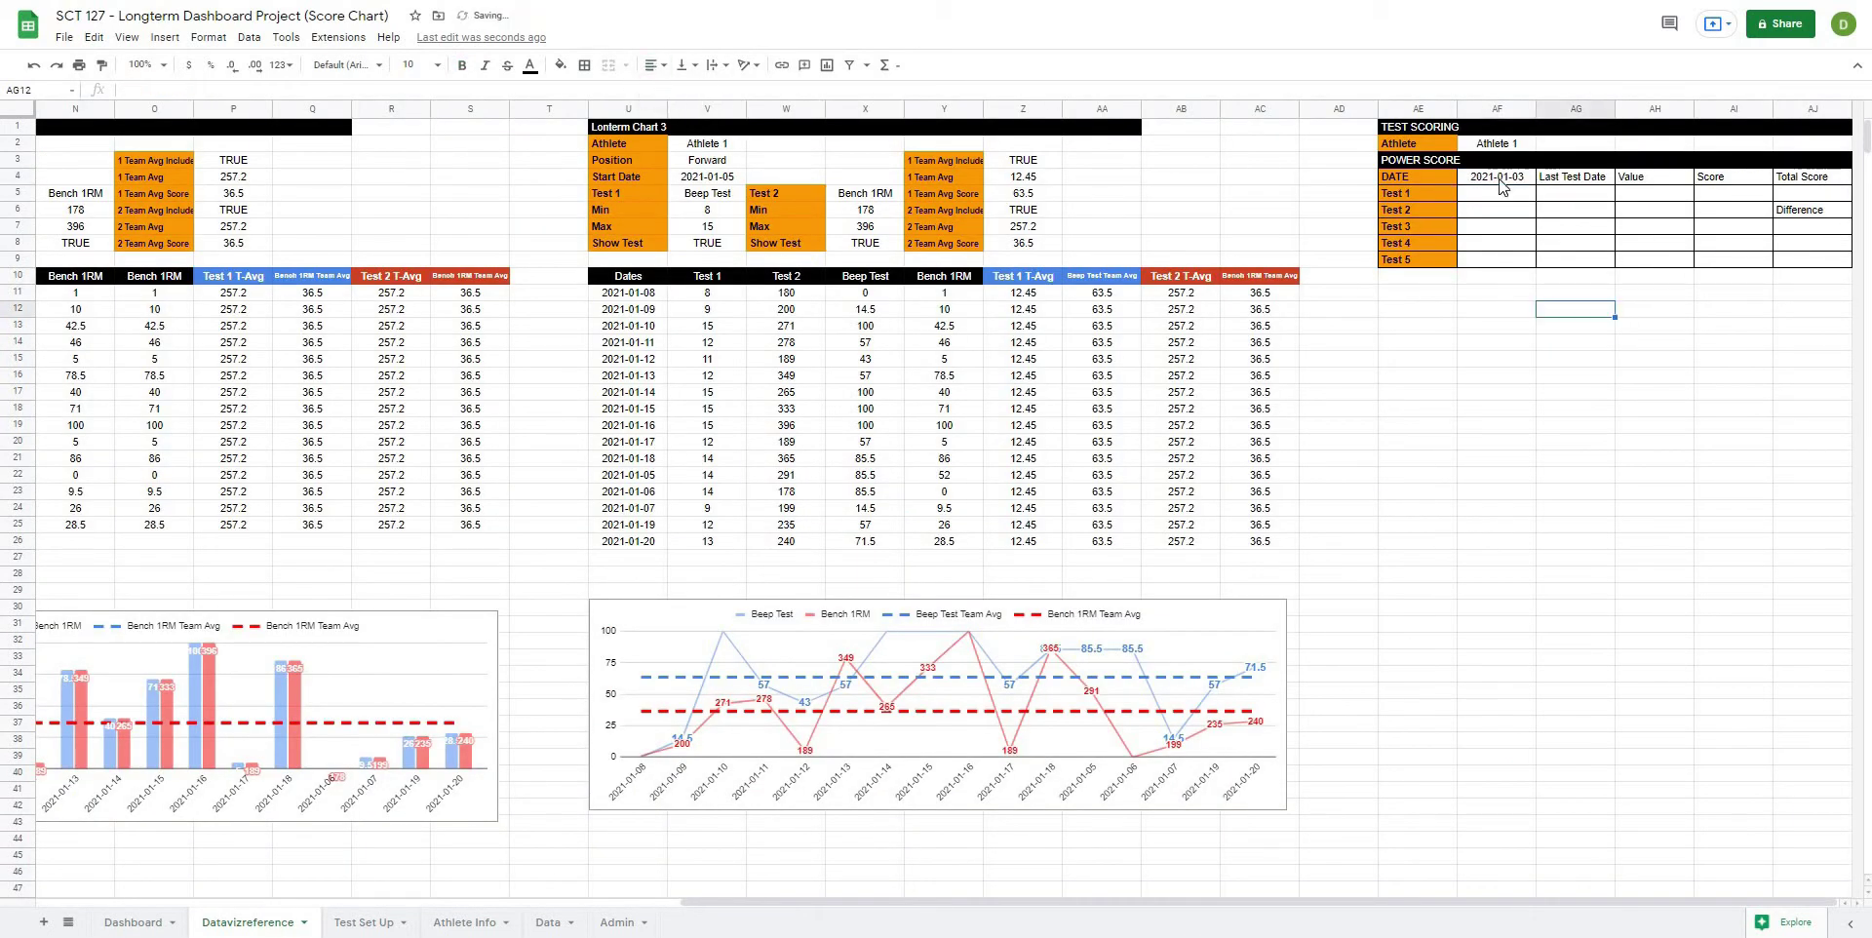
pyautogui.moveTo(1523, 178); pyautogui.dragTo(1812, 262)
pyautogui.click(662, 65)
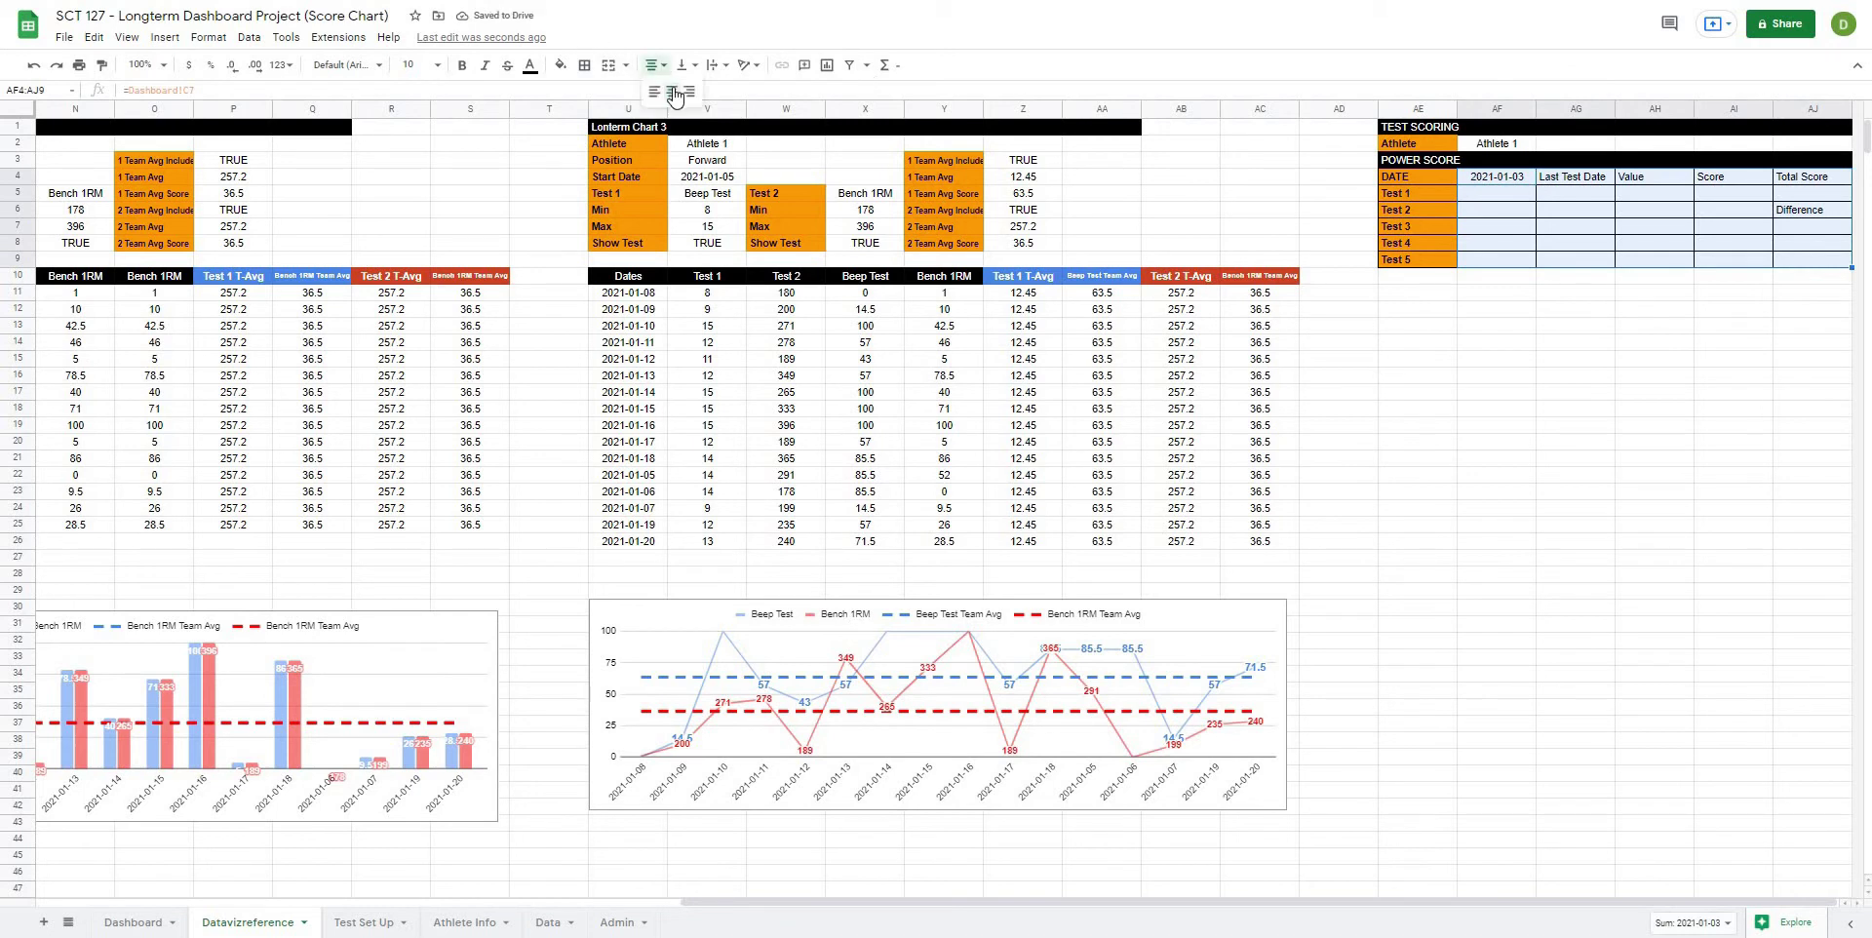
pyautogui.click(676, 98)
pyautogui.click(1575, 375)
# Step: Link AF5 to the first POWER SCORE test with =Dashboard!B8 and fill the formula down to AF9
pyautogui.click(1483, 198)
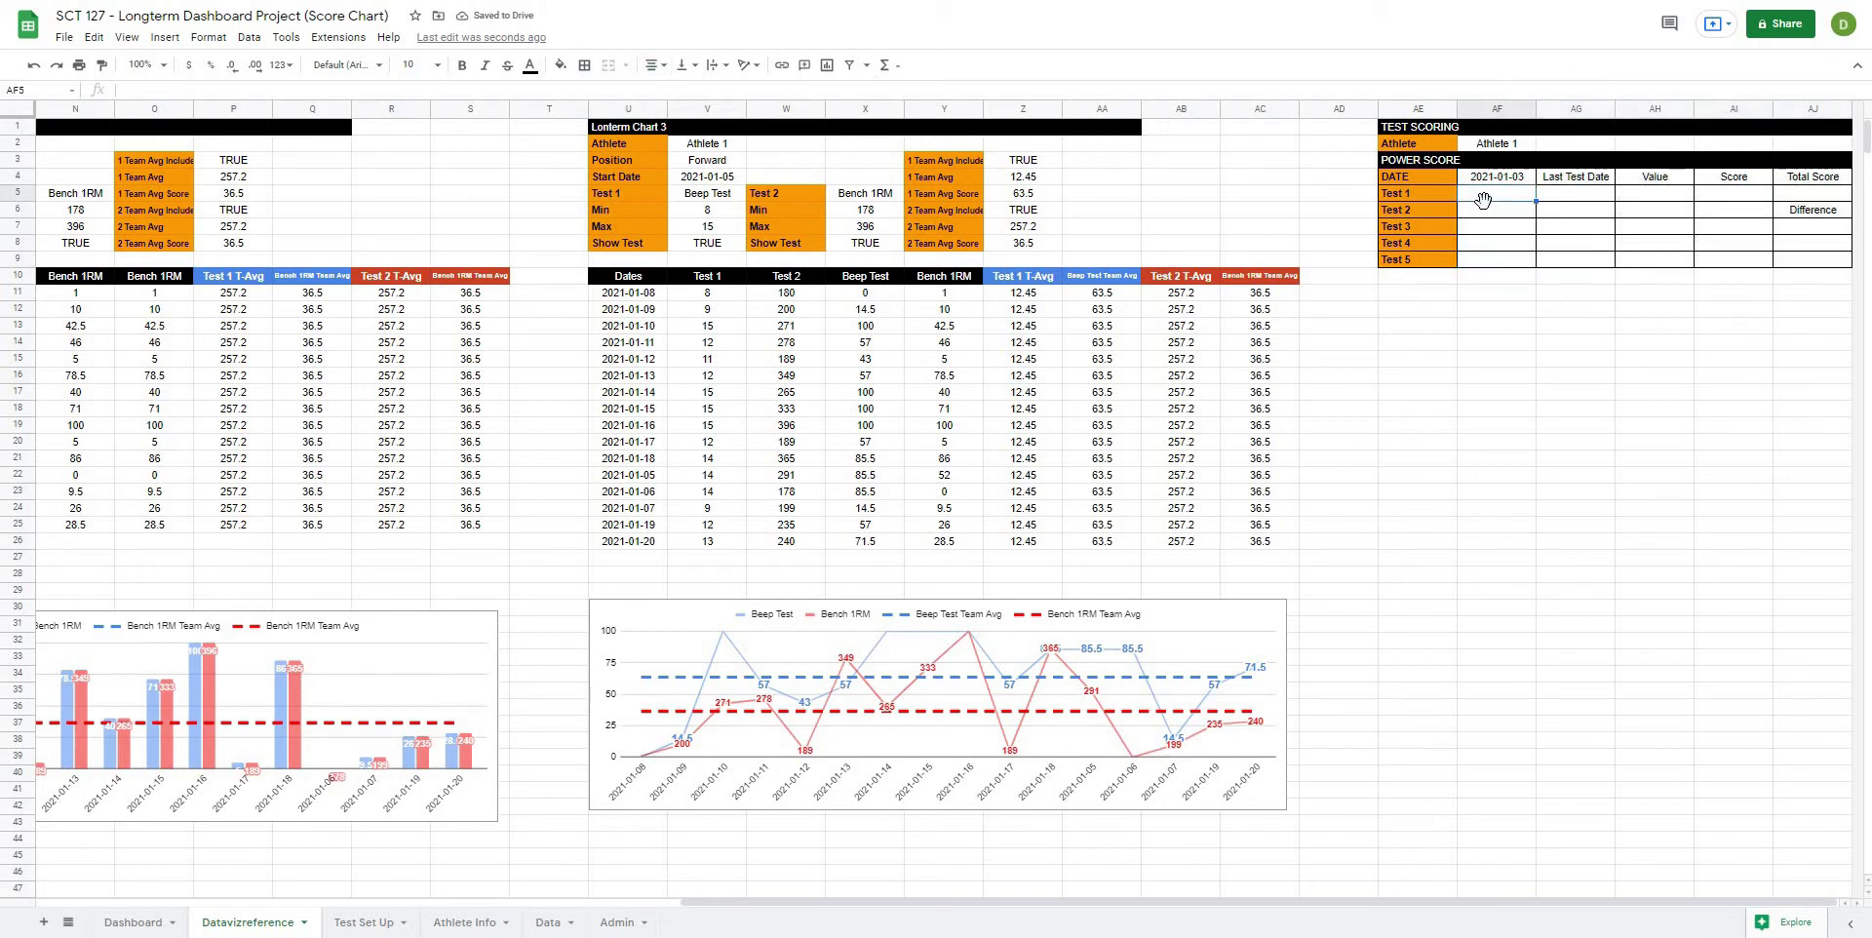
pyautogui.write('=')
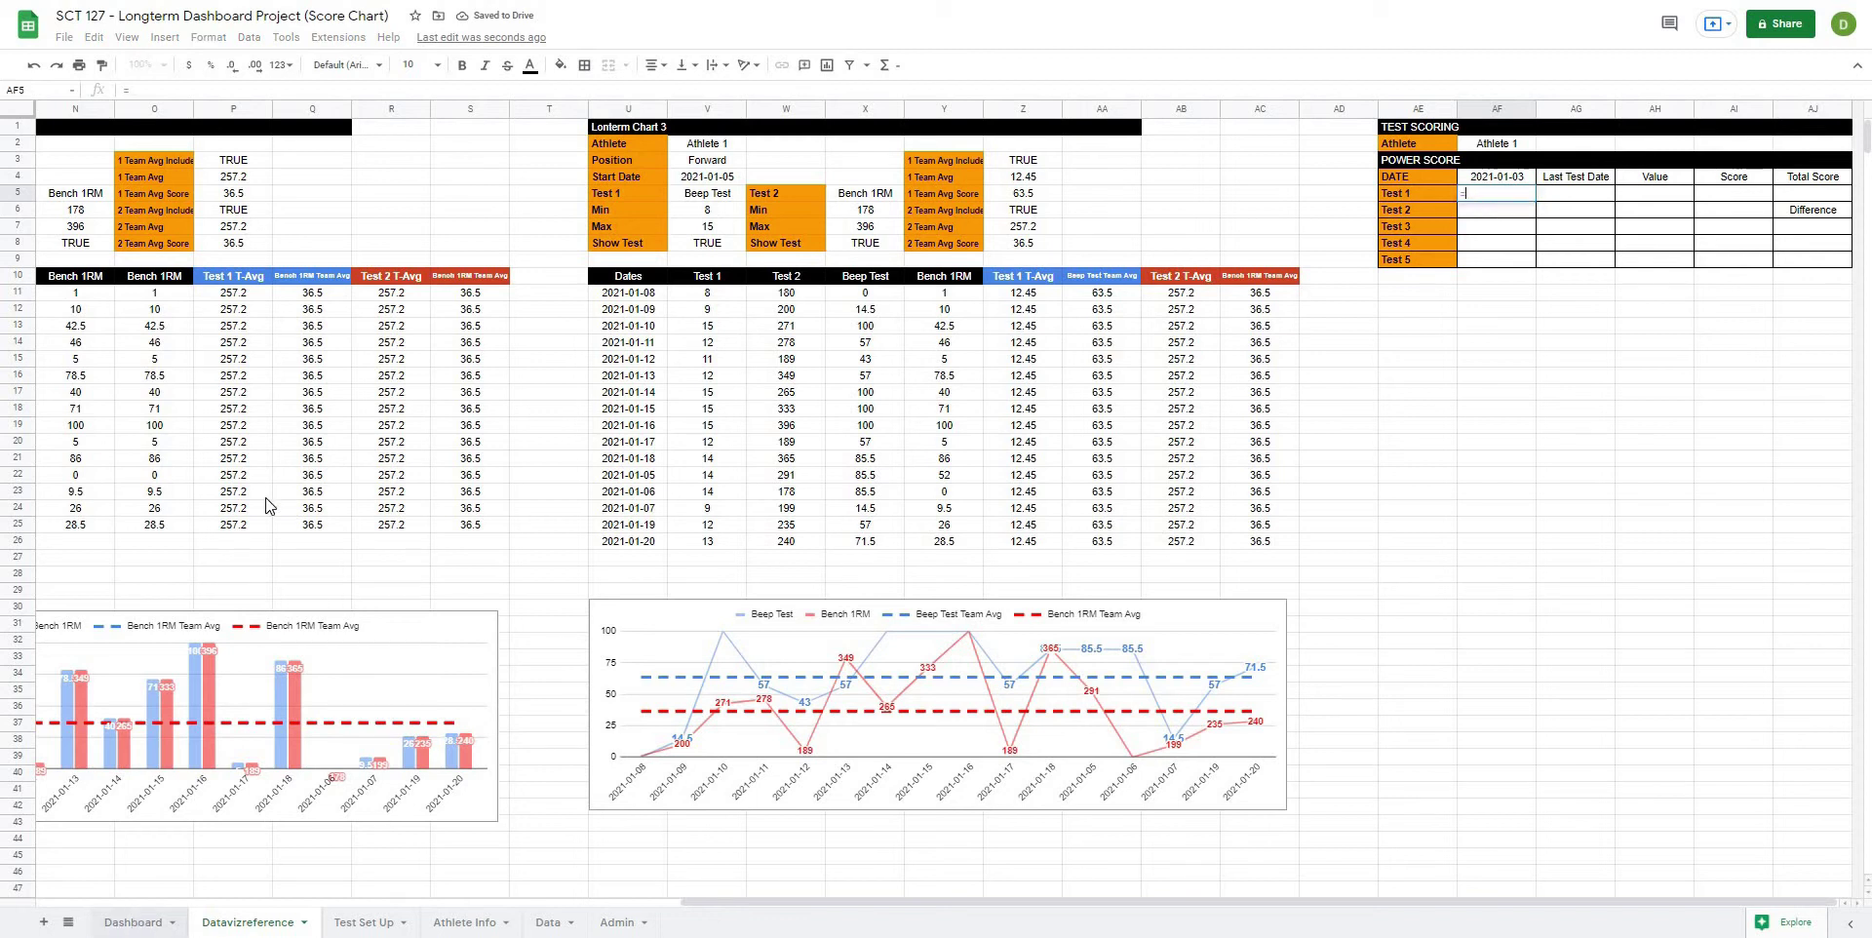
pyautogui.click(134, 921)
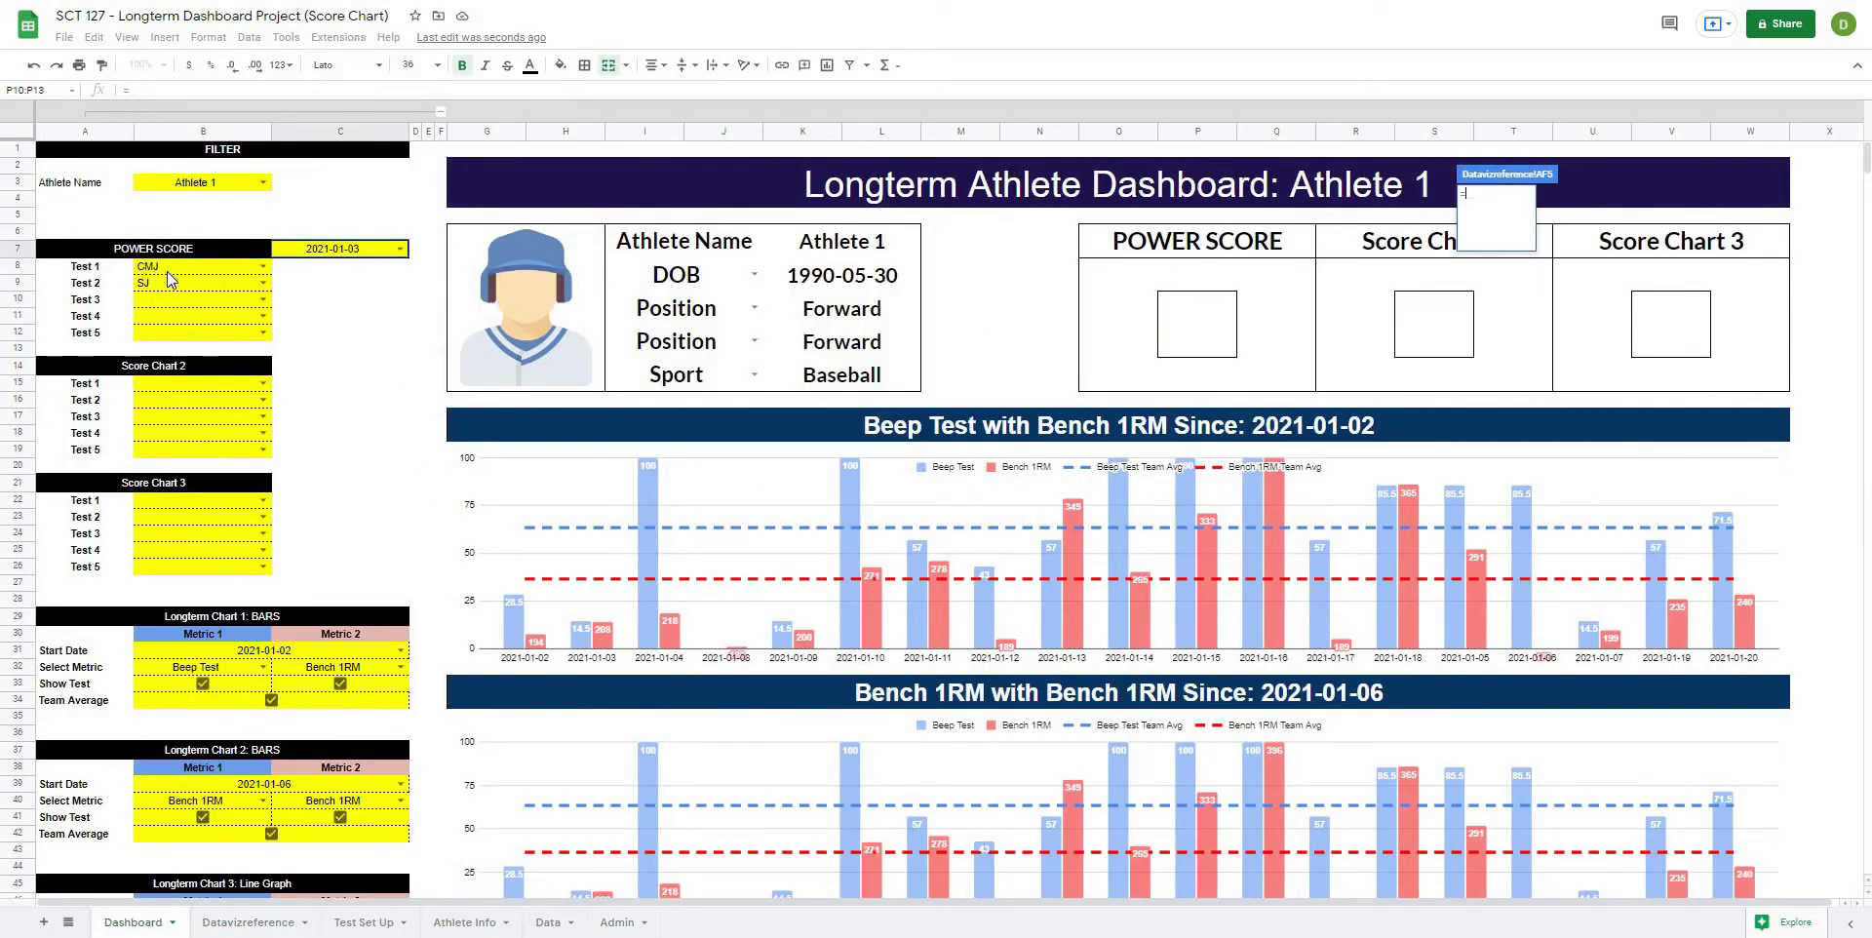
pyautogui.click(167, 267)
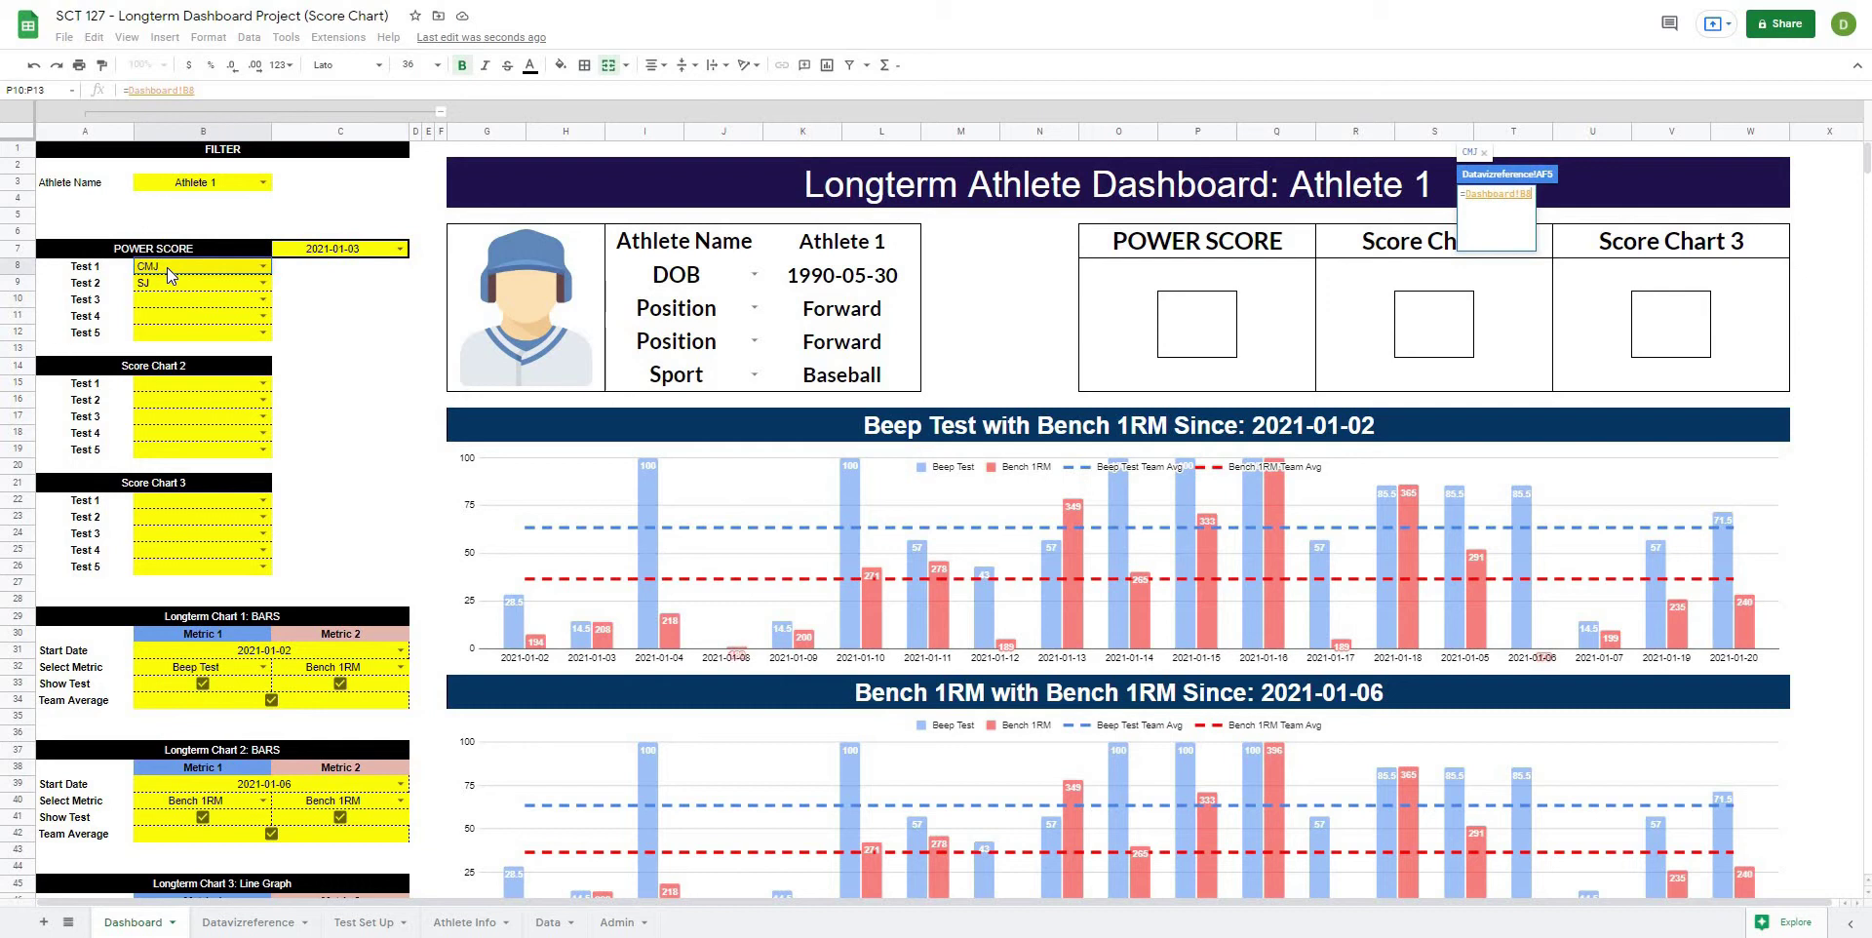
pyautogui.press('Return')
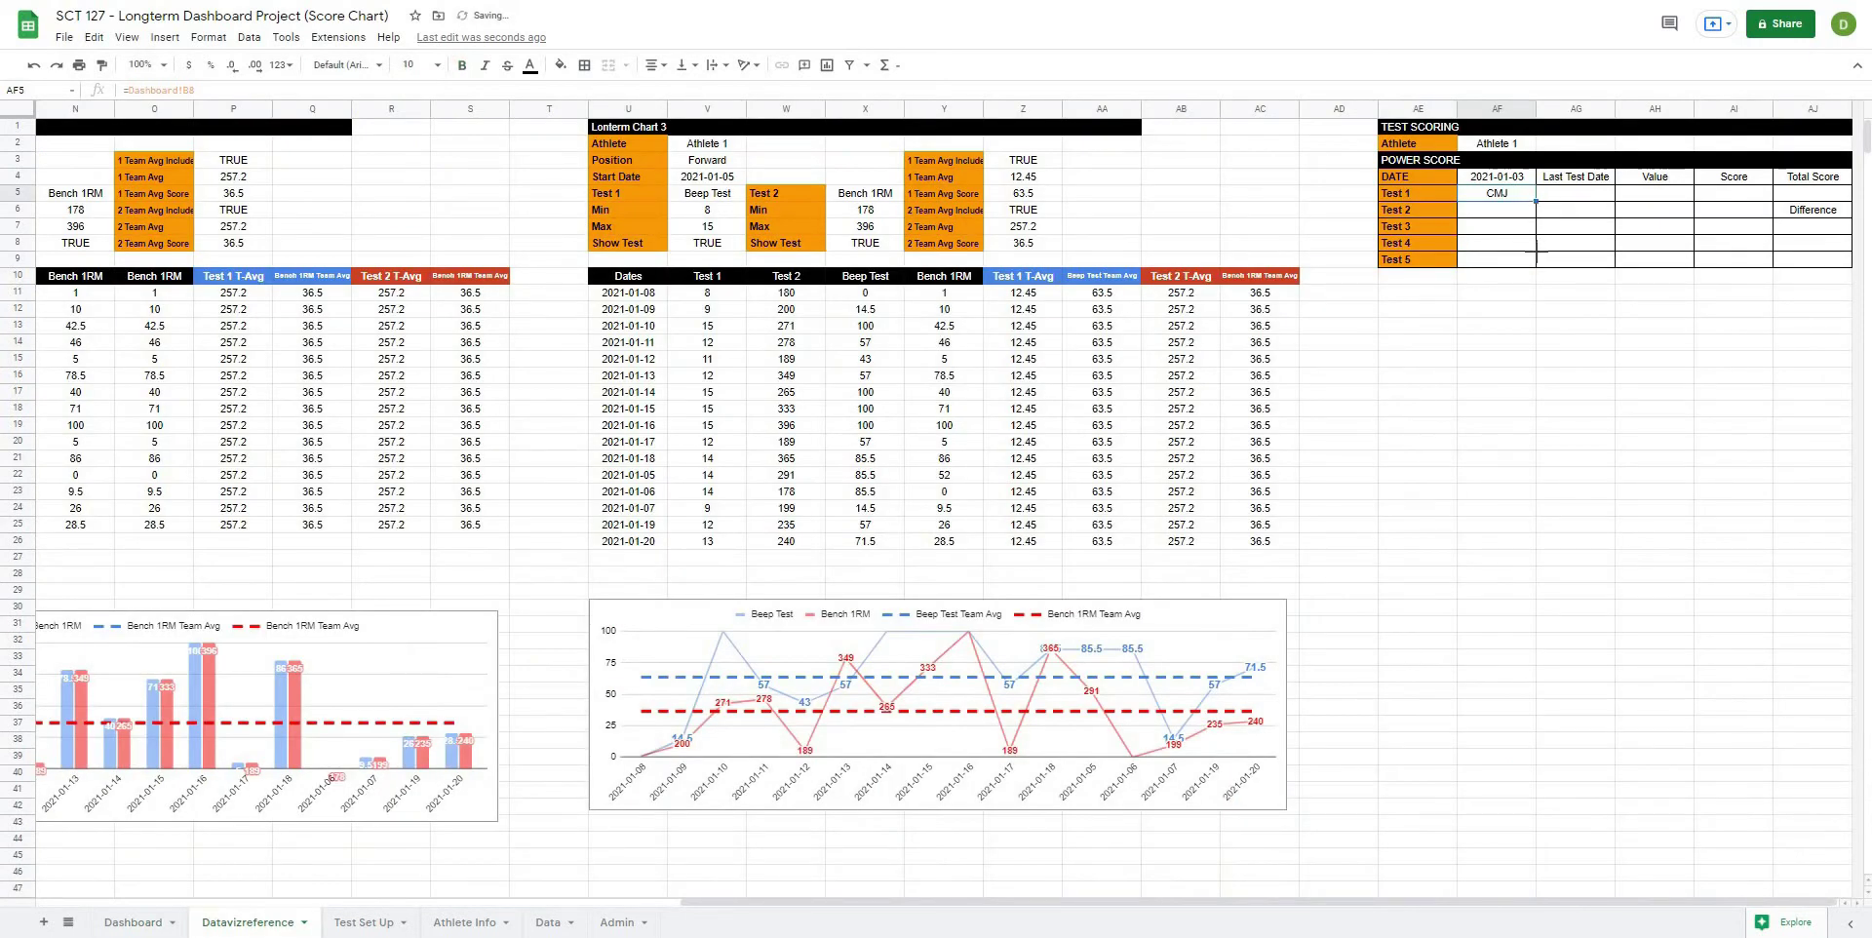
pyautogui.moveTo(1536, 251); pyautogui.dragTo(1536, 263)
pyautogui.click(1560, 376)
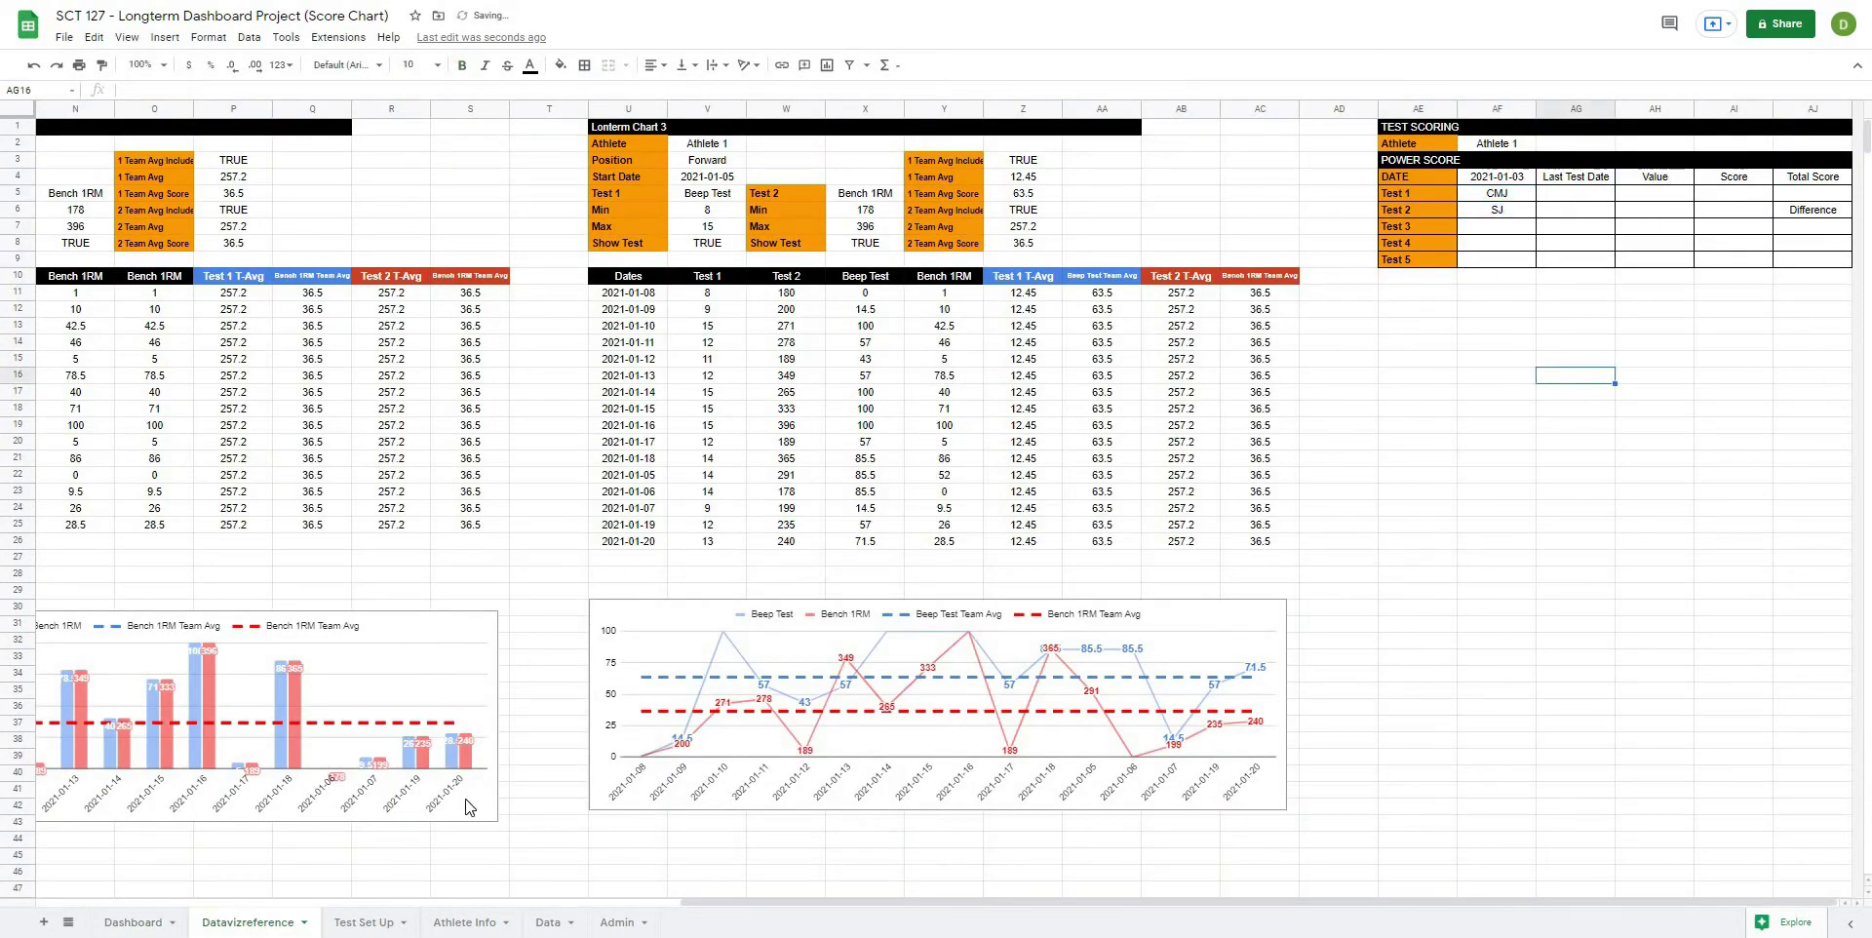
# Step: In the Dashboard's POWER SCORE filter, set Test 3 to 10m Sprint, Test 4 to Bench 1RM and Test 5 to Clean 1RM
pyautogui.click(115, 923)
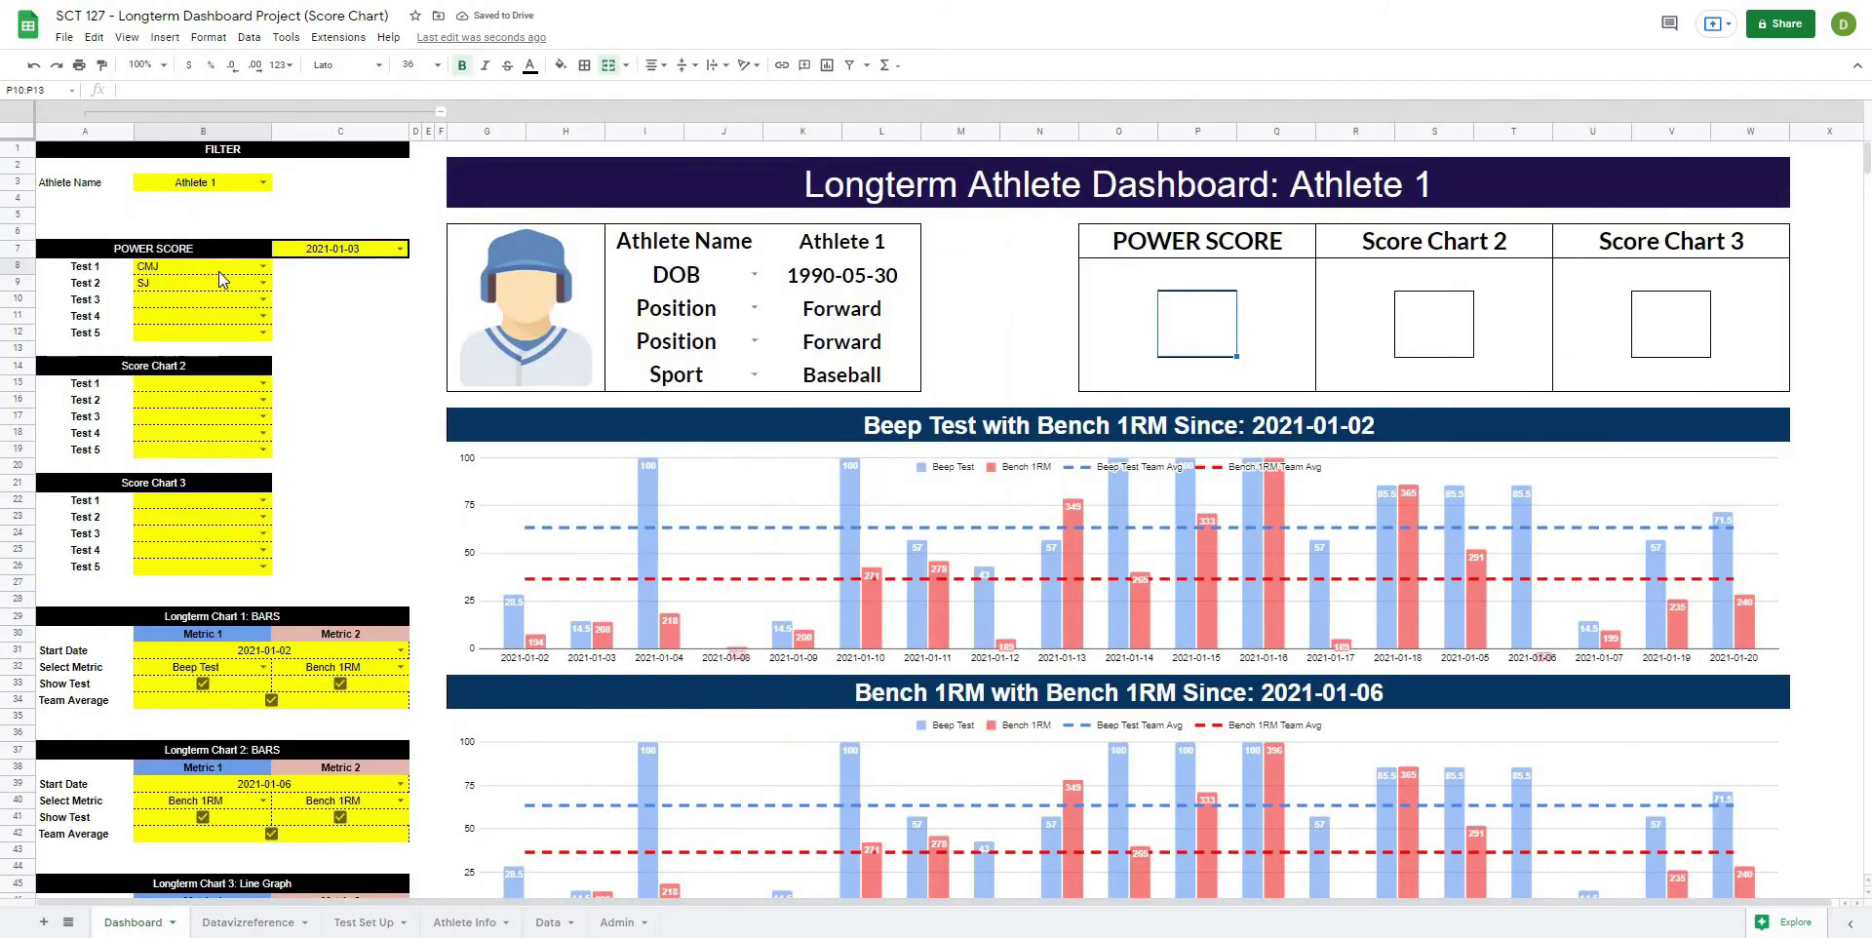
pyautogui.click(205, 299)
pyautogui.click(263, 299)
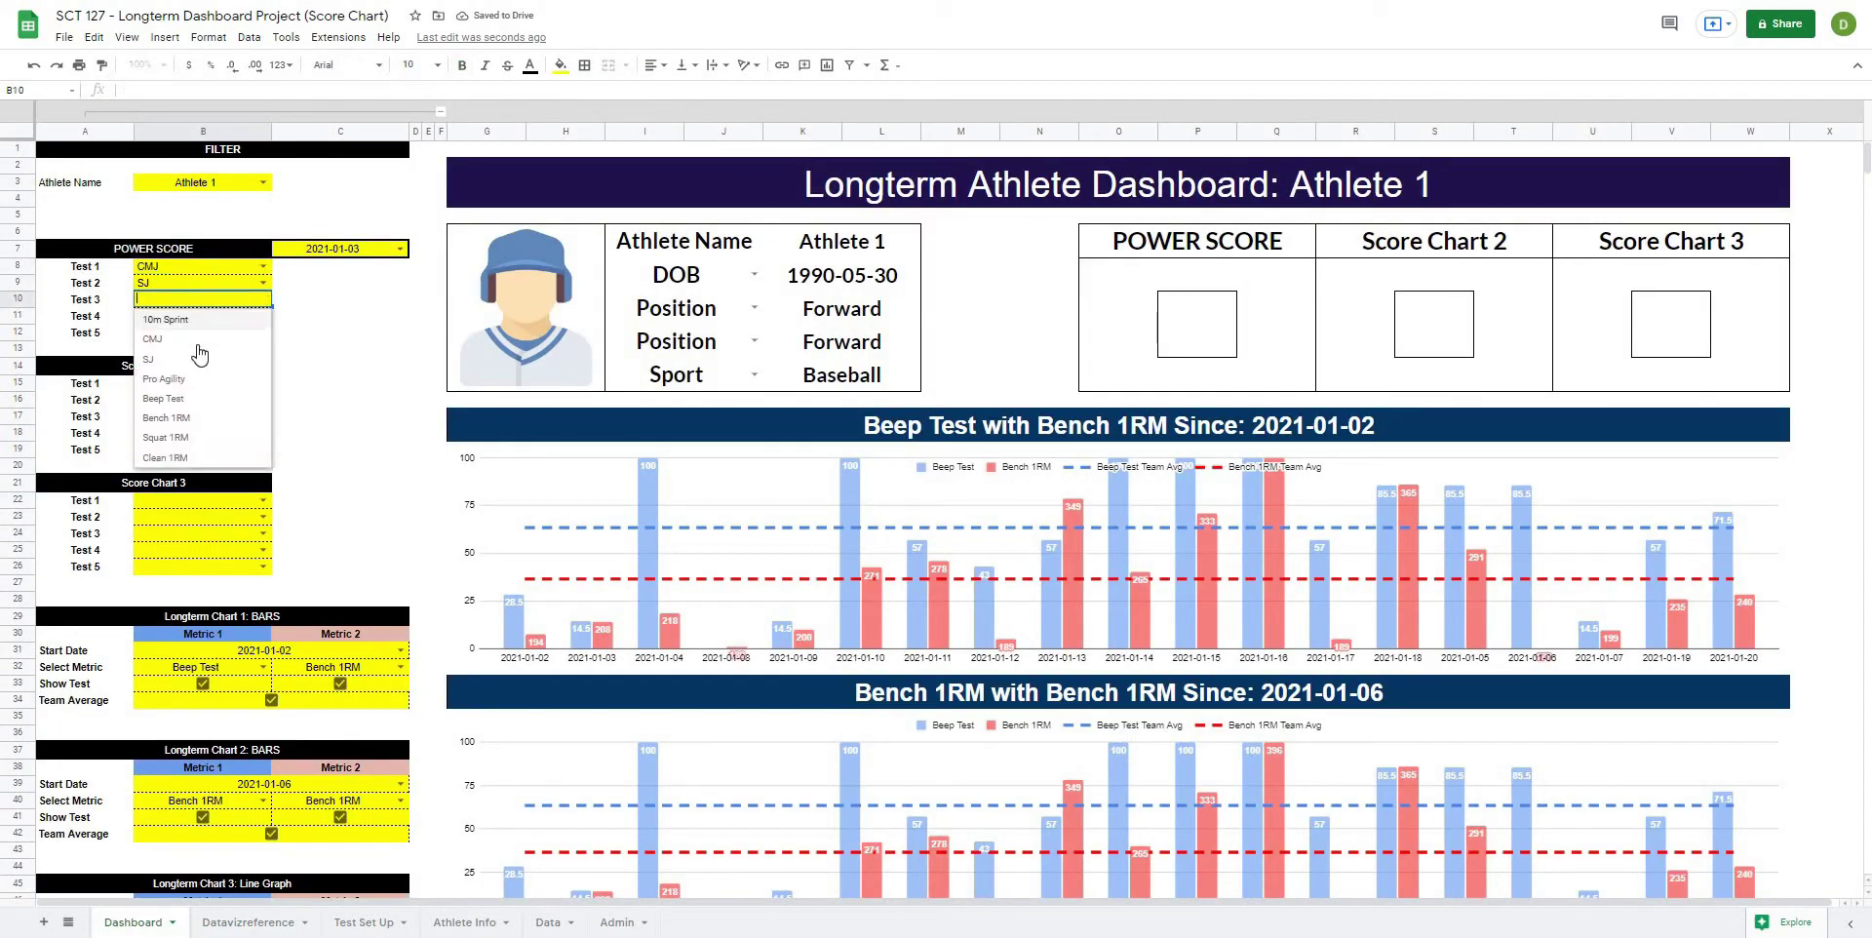
pyautogui.click(166, 319)
pyautogui.click(259, 316)
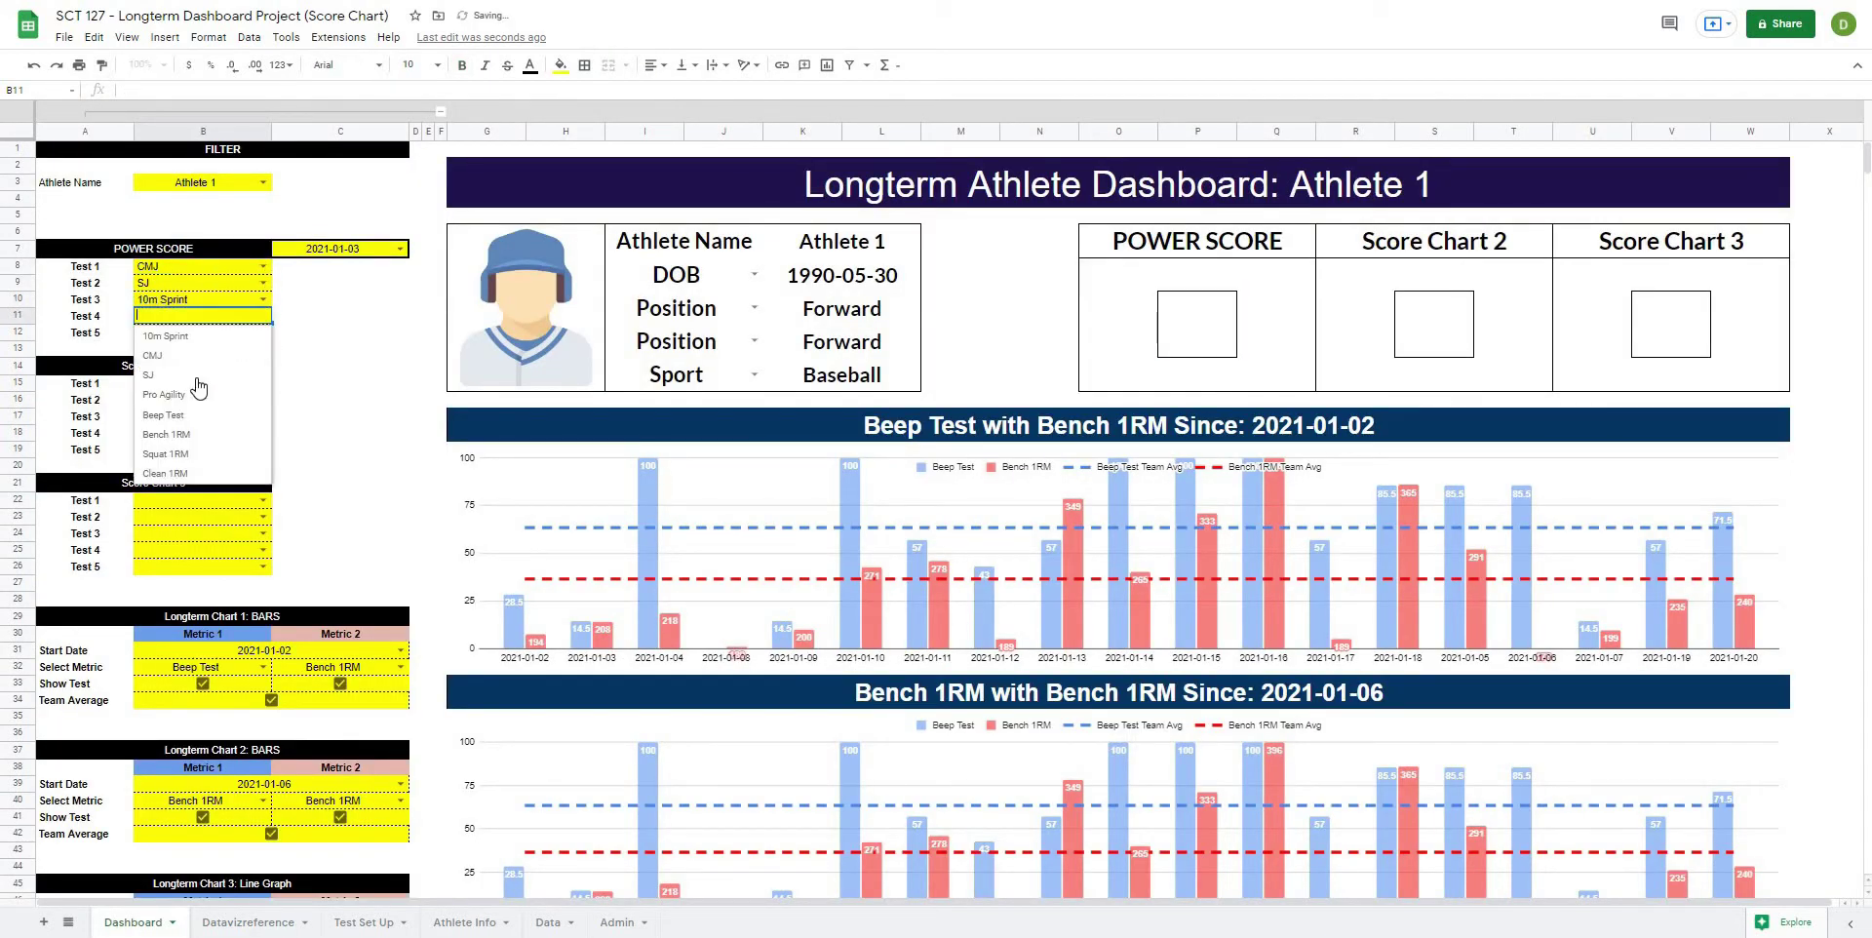
pyautogui.click(167, 434)
pyautogui.click(256, 334)
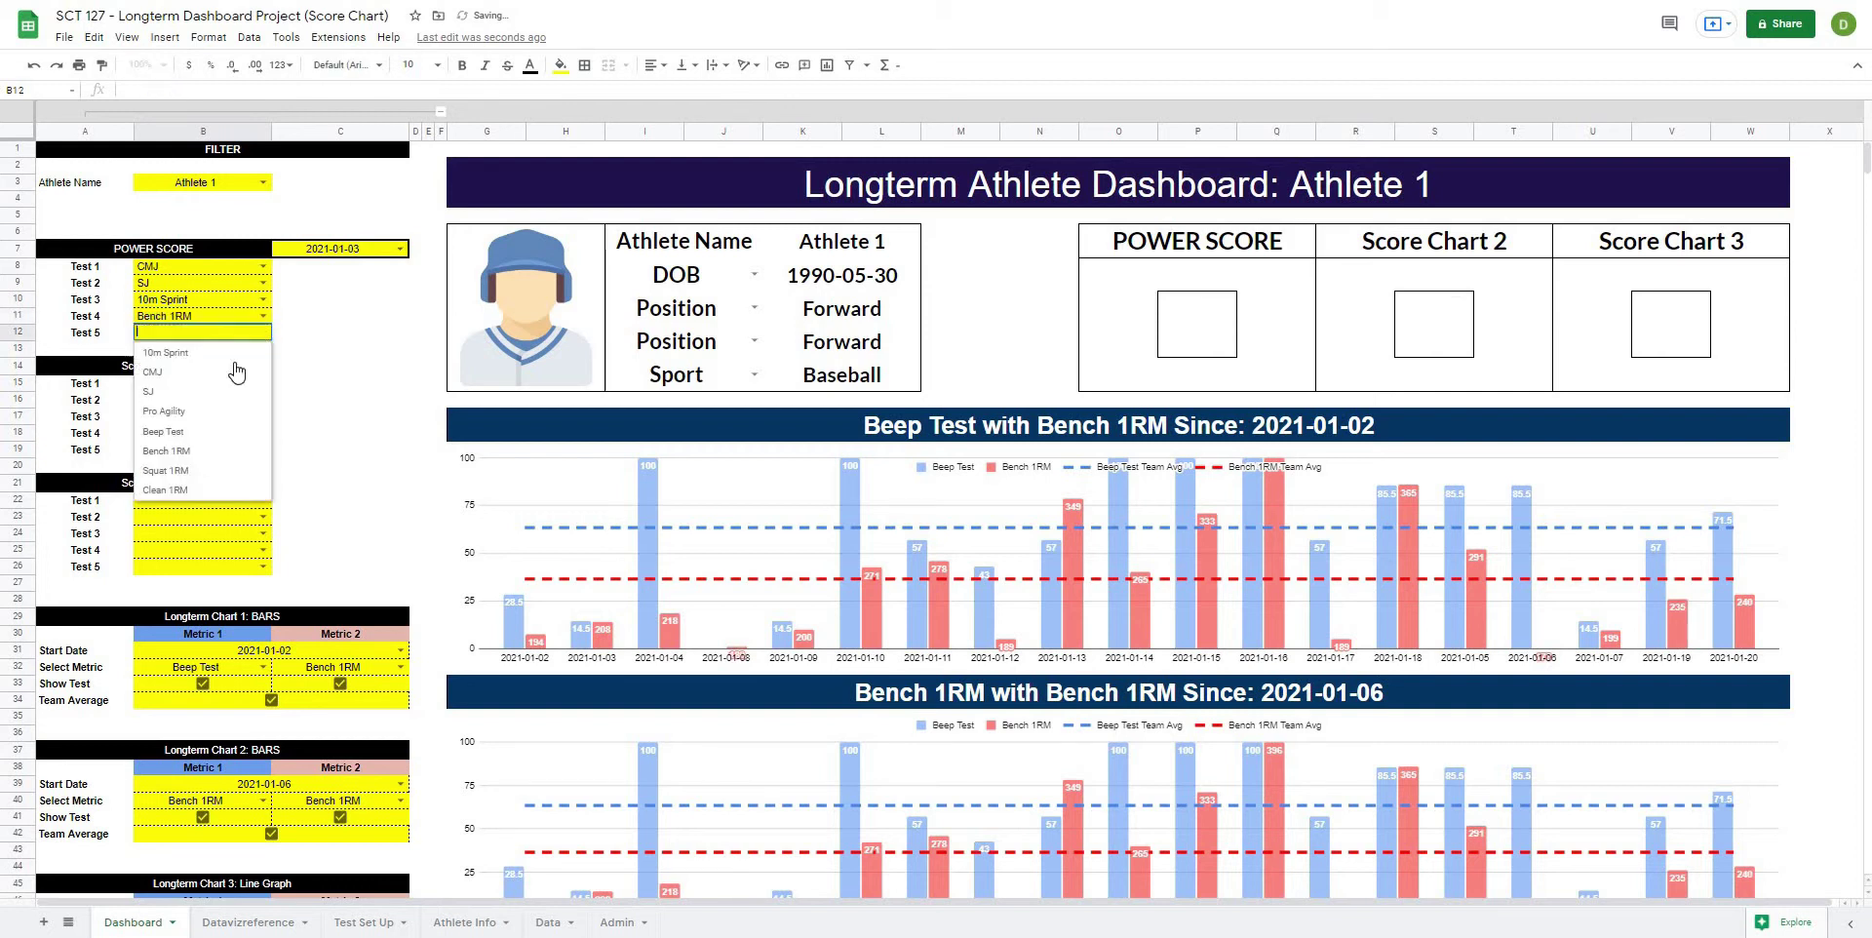
pyautogui.click(329, 401)
# Step: On the Datavizreference sheet, make the header cells AG4:AJ4 and the Difference label in AJ6 bold
pyautogui.click(277, 923)
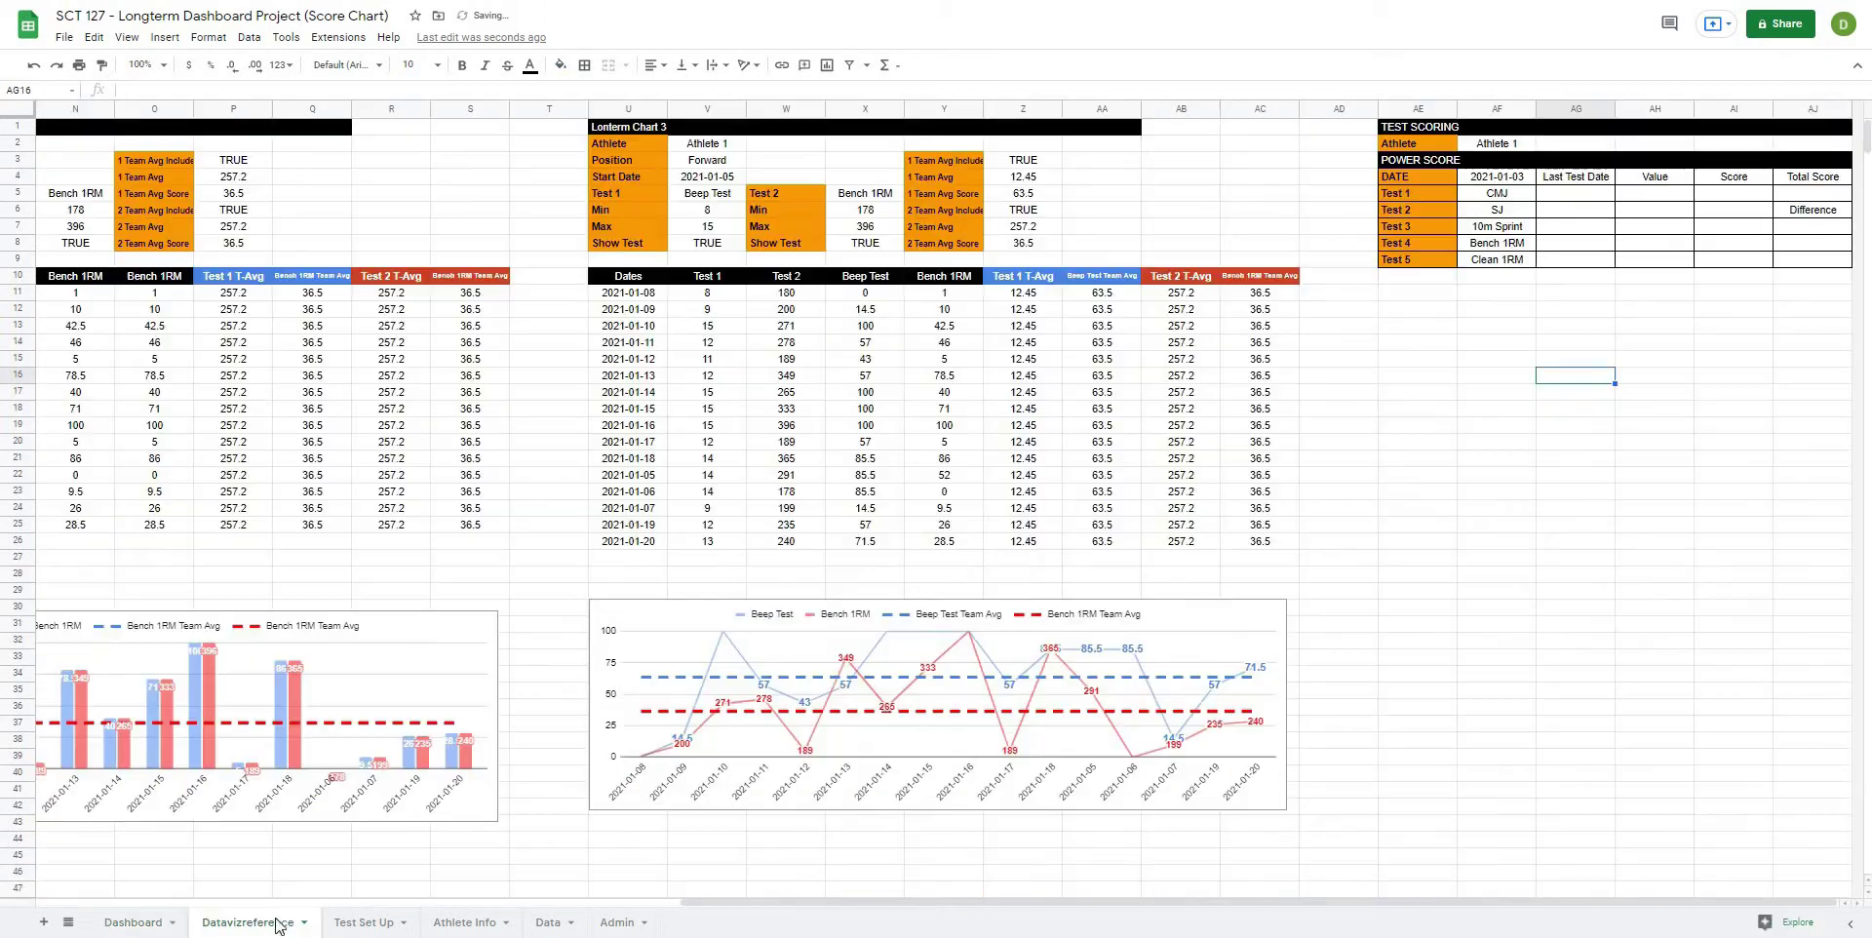
pyautogui.click(1548, 626)
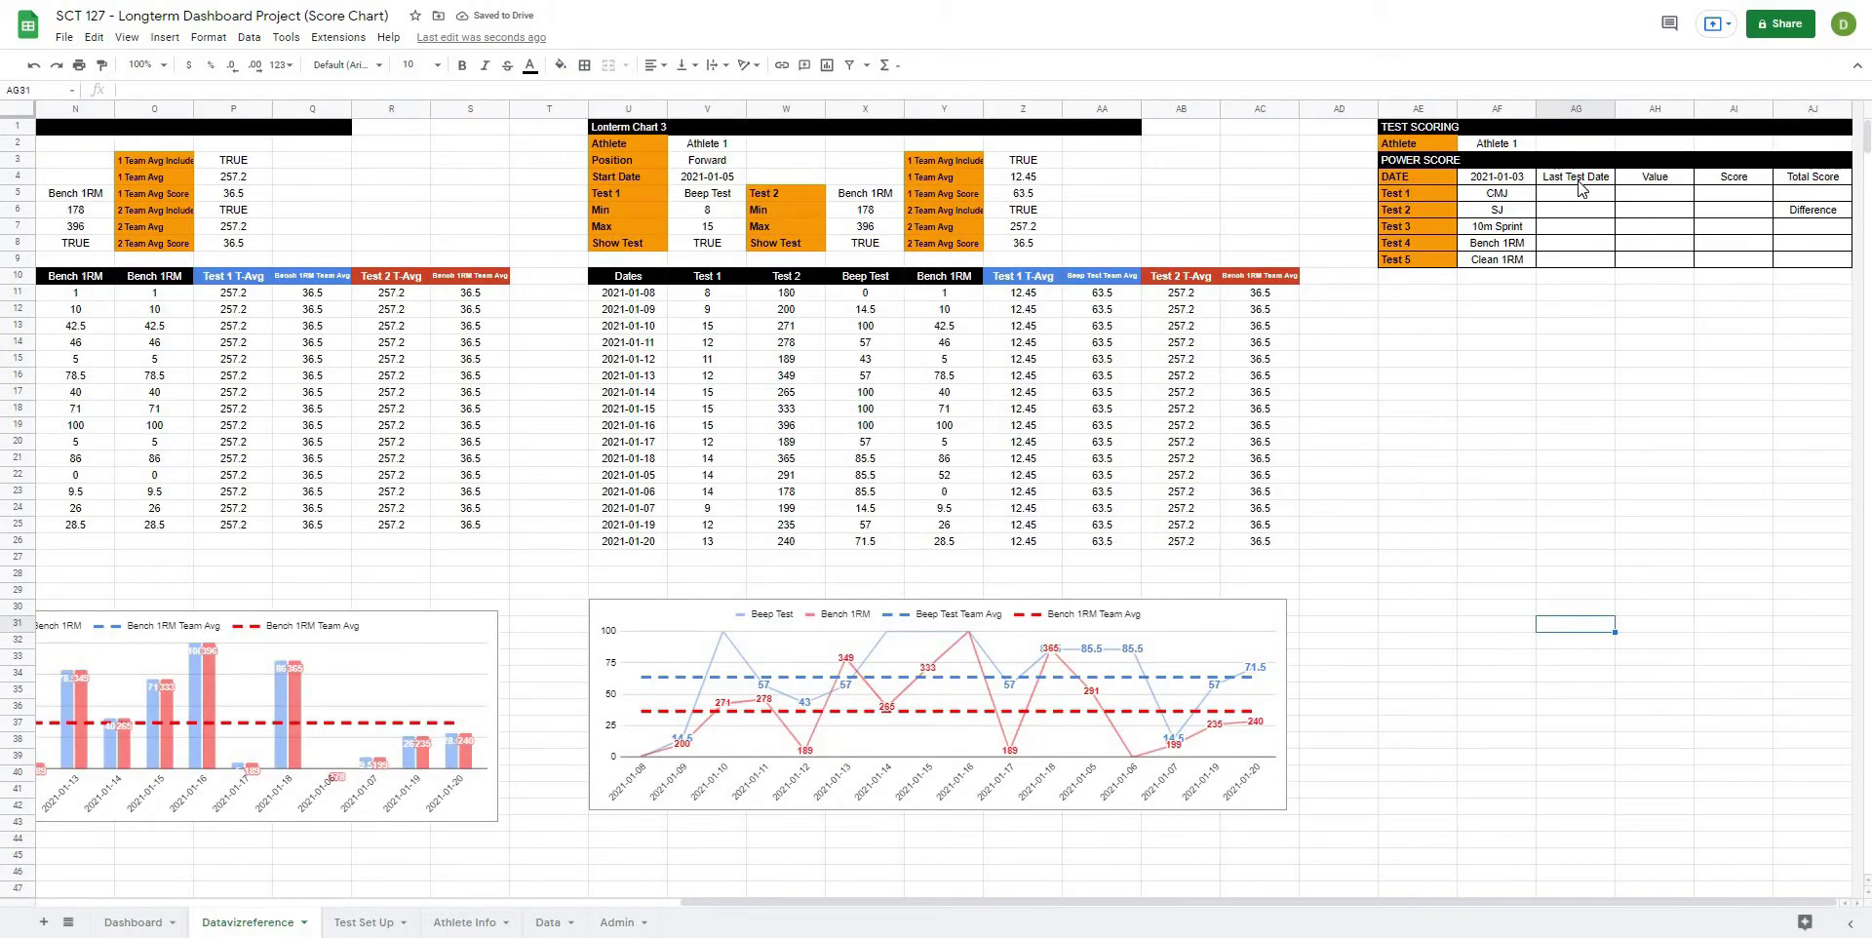
pyautogui.moveTo(1580, 188); pyautogui.dragTo(1807, 185)
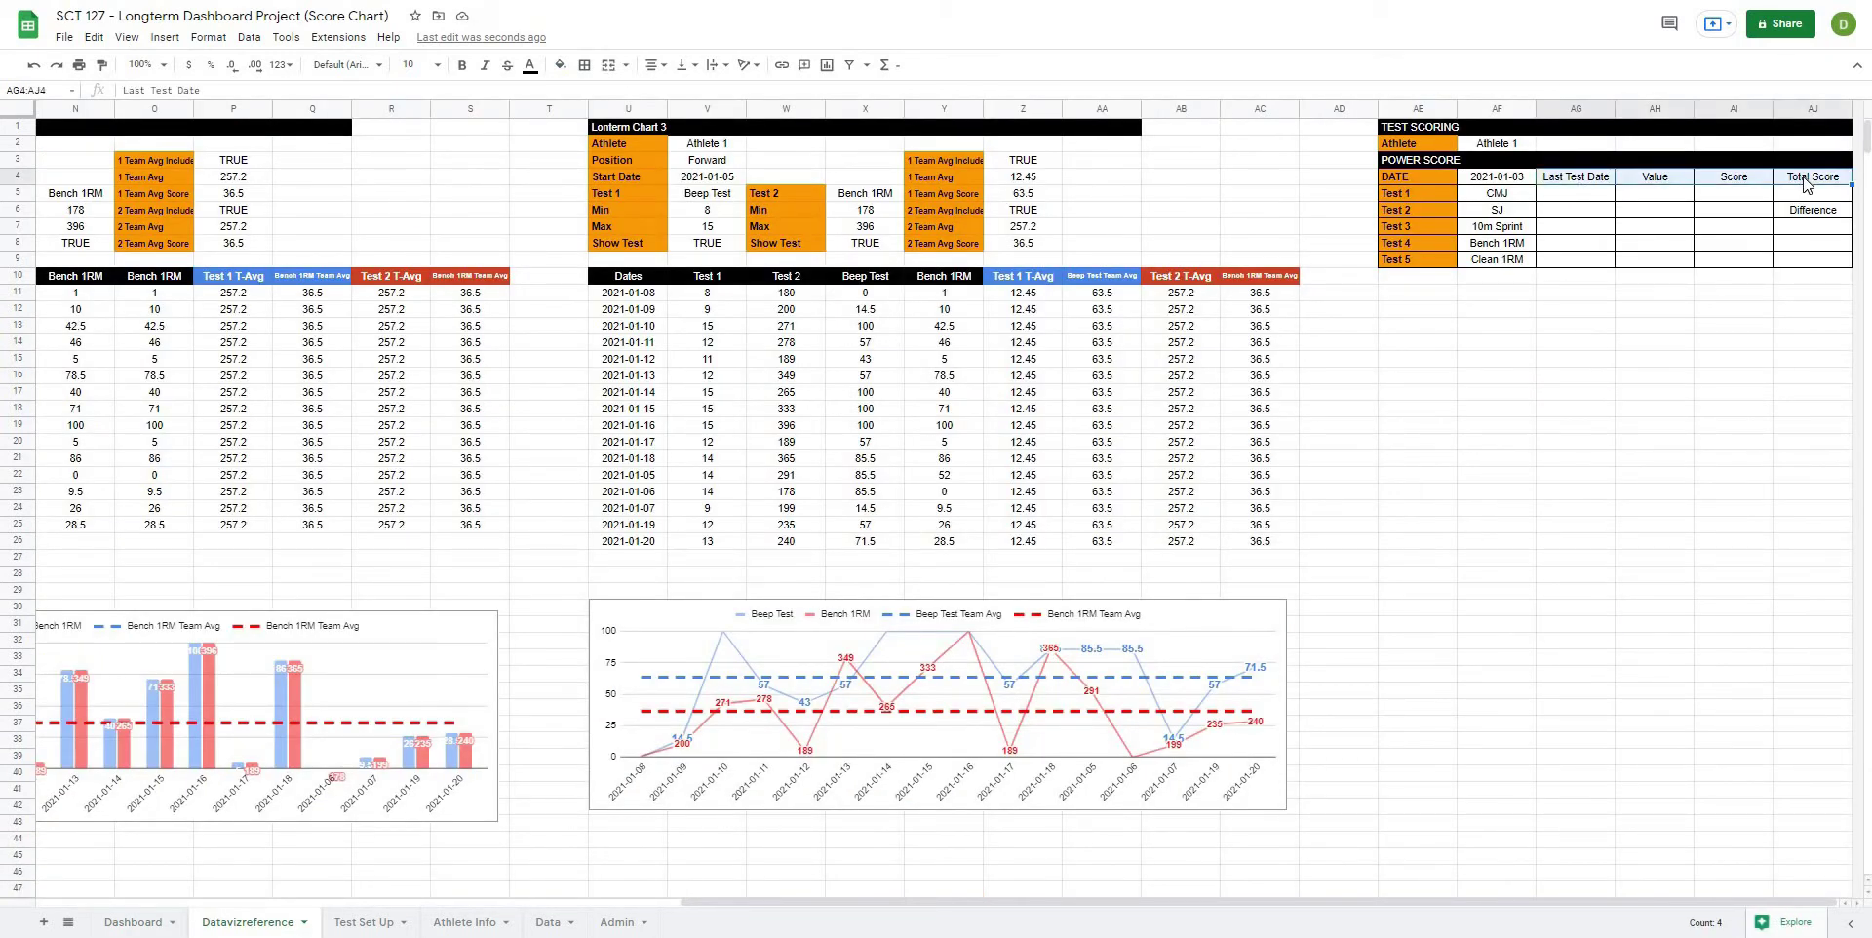
pyautogui.hotkey('ctrl', 'b')
pyautogui.click(1725, 380)
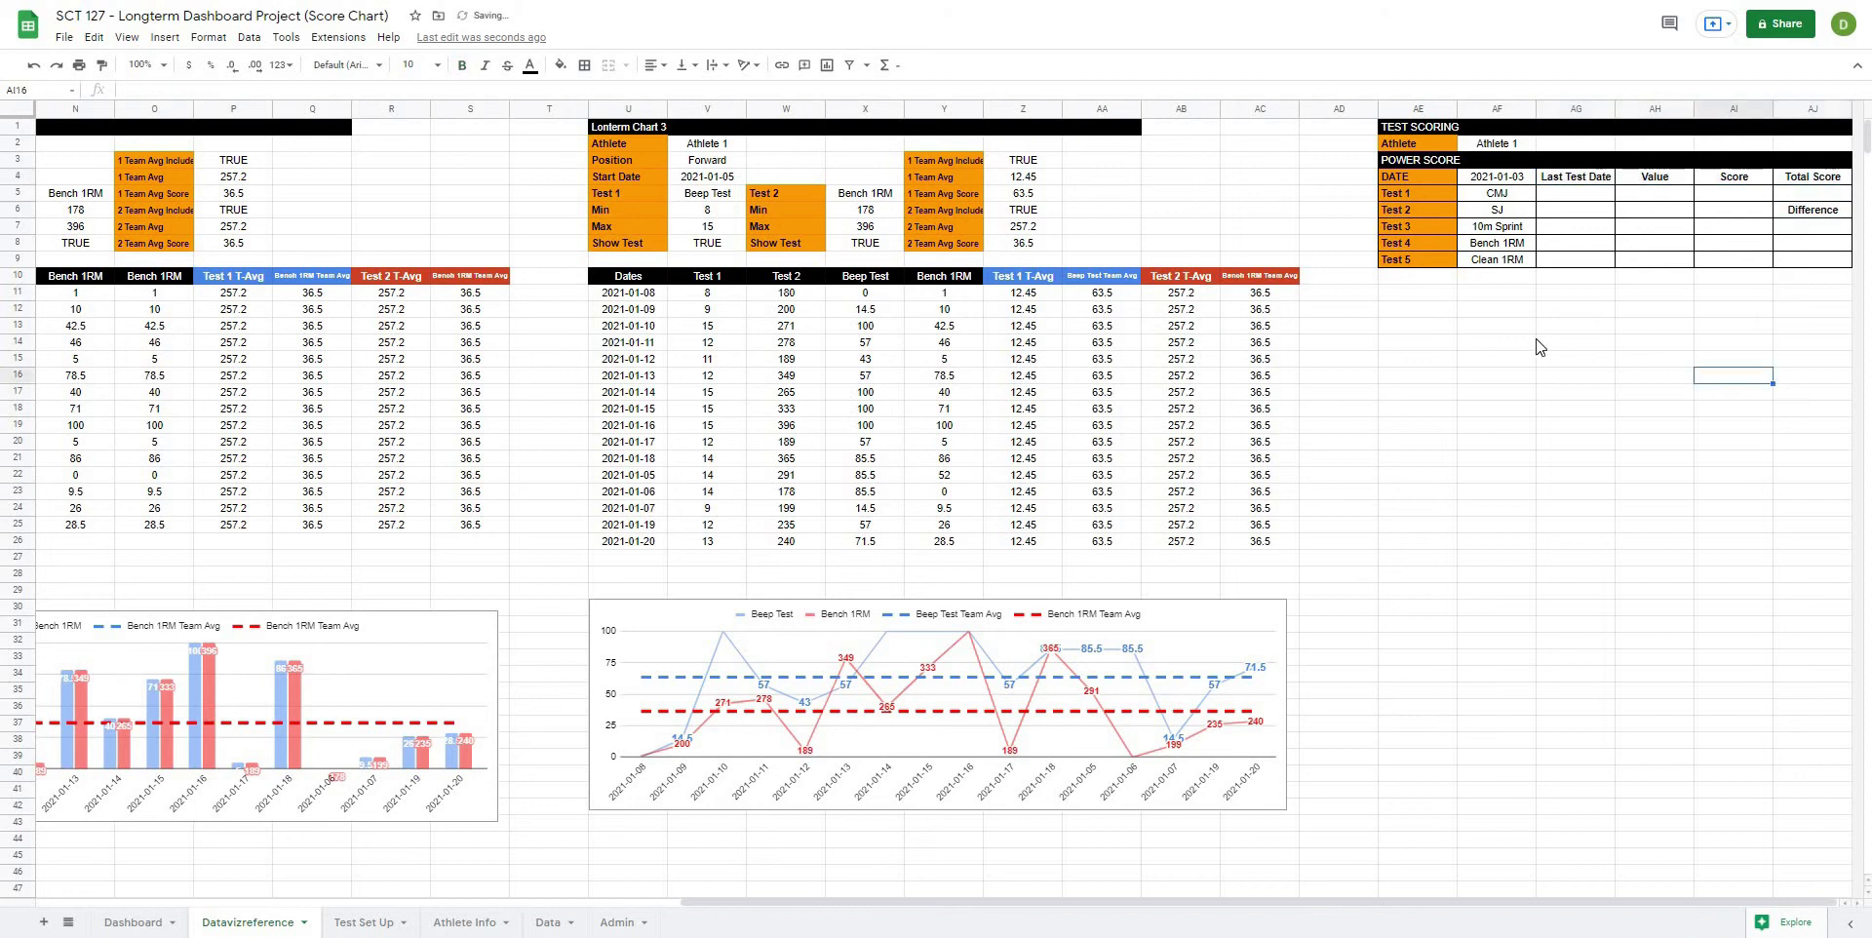
pyautogui.click(1530, 342)
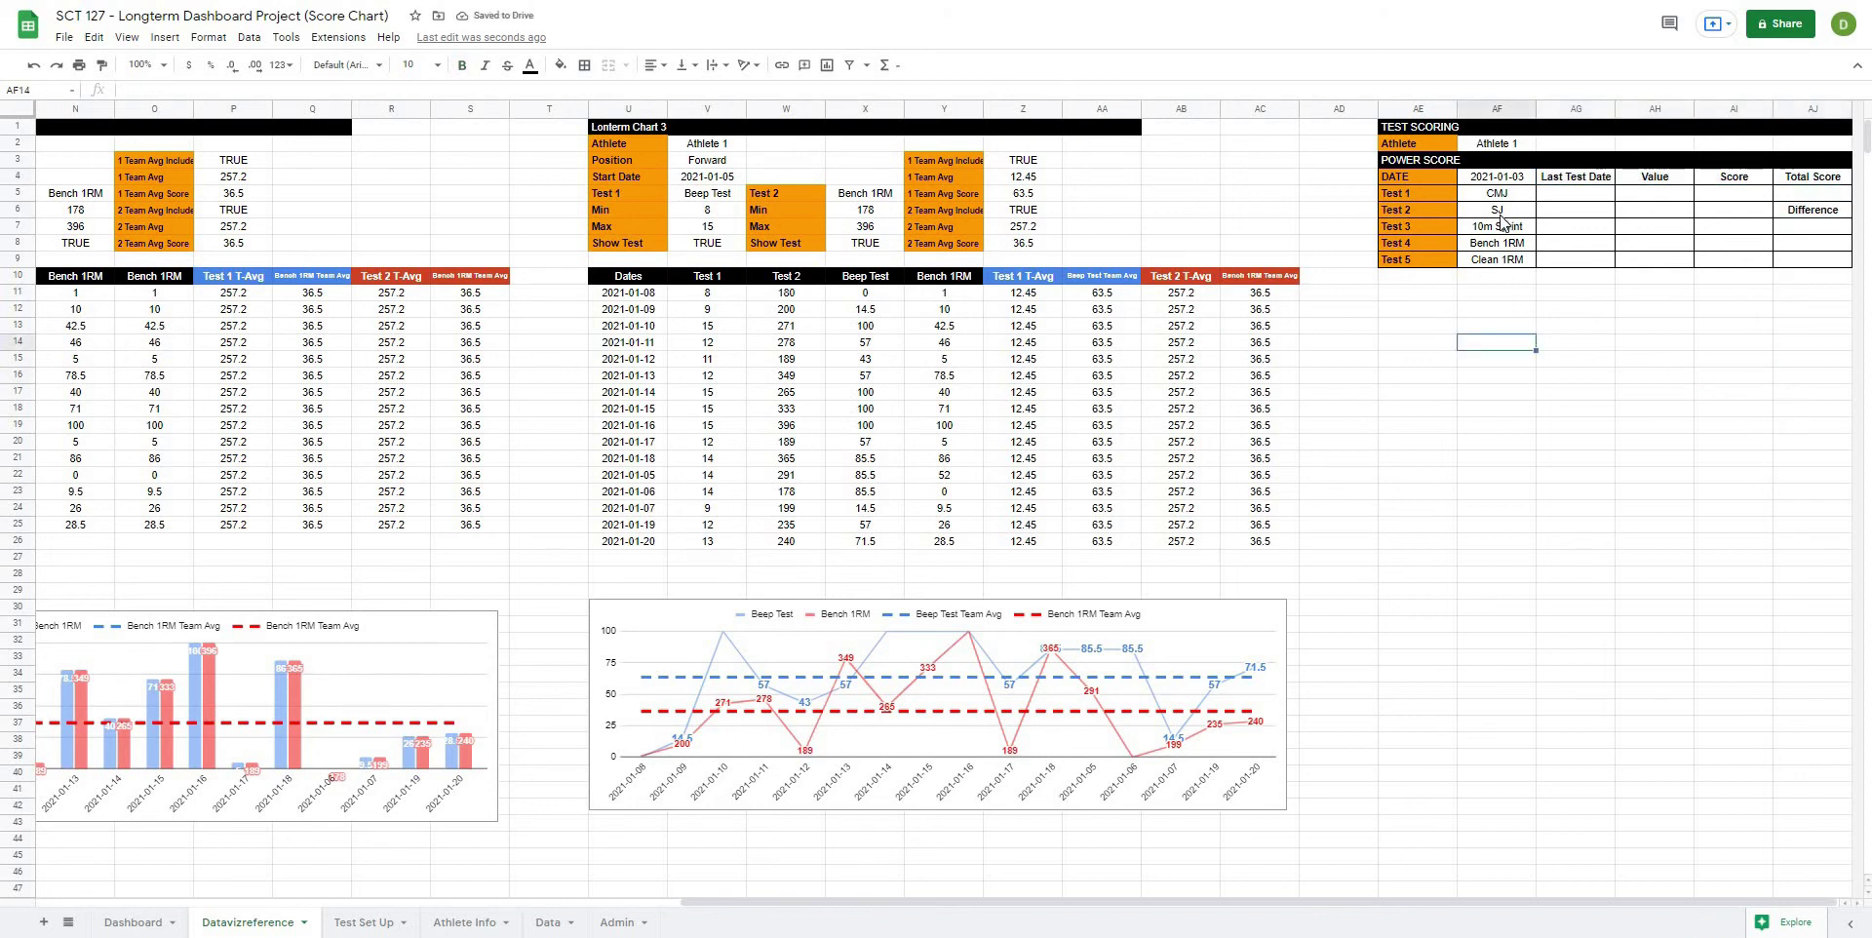
pyautogui.click(1542, 344)
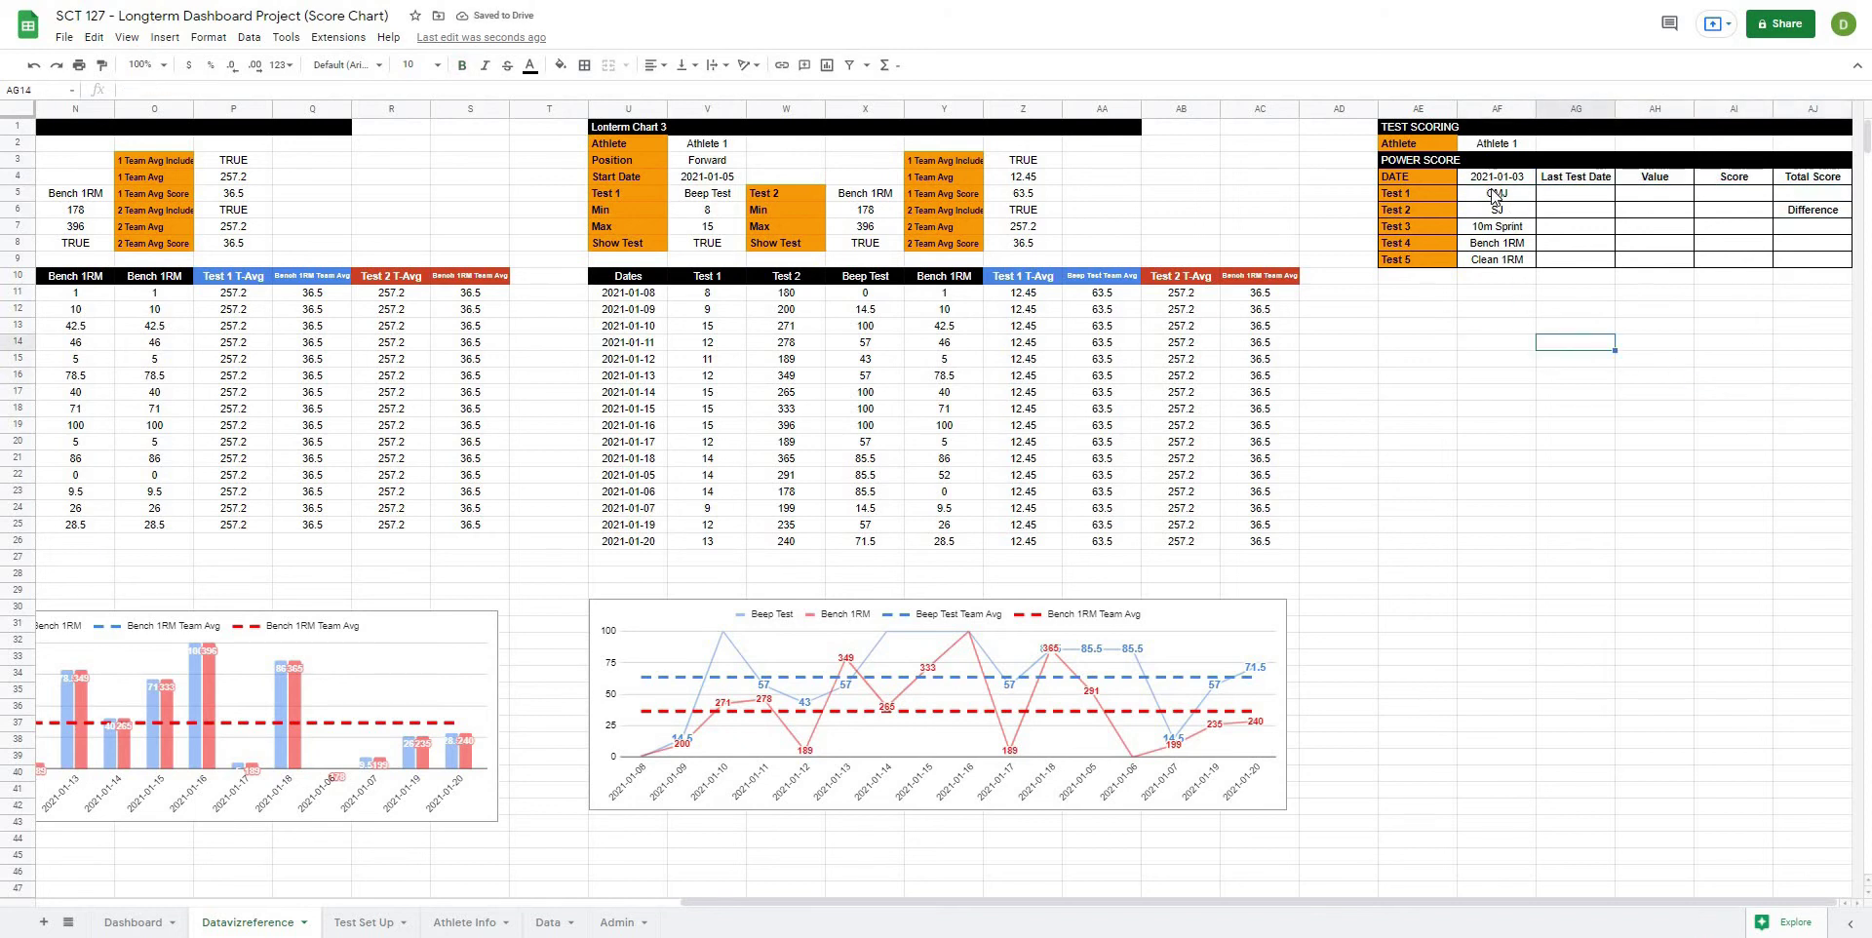
pyautogui.click(1506, 180)
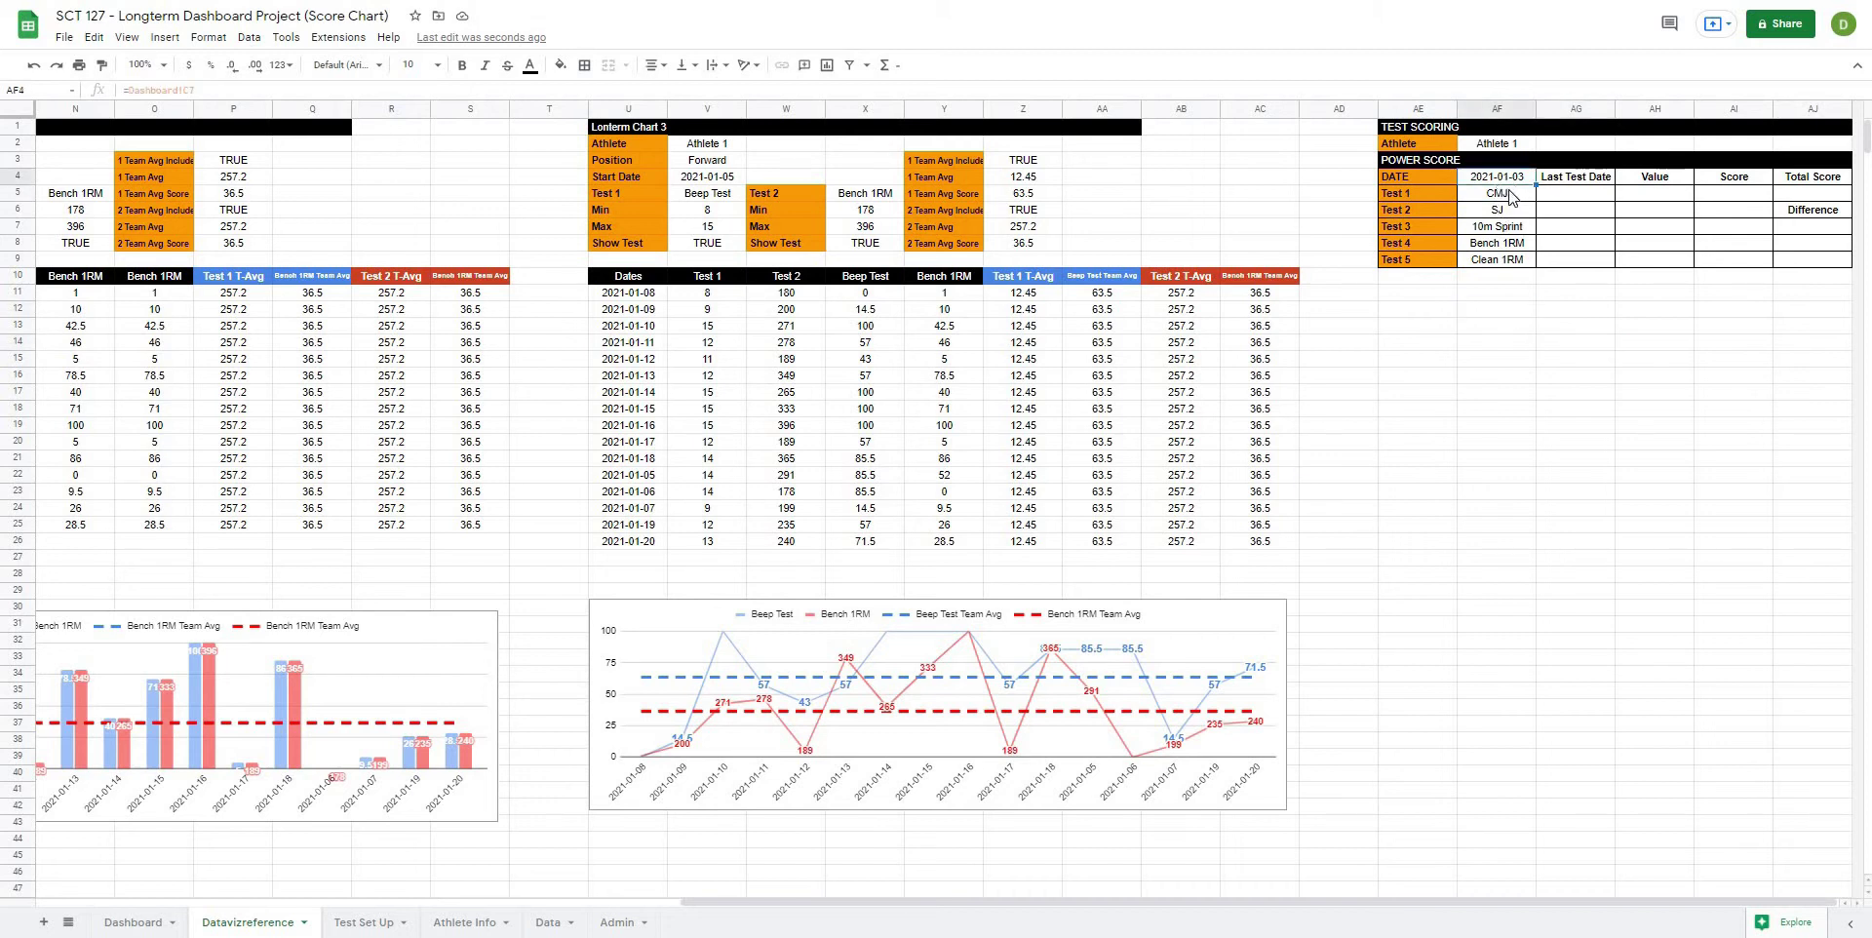
pyautogui.click(1492, 312)
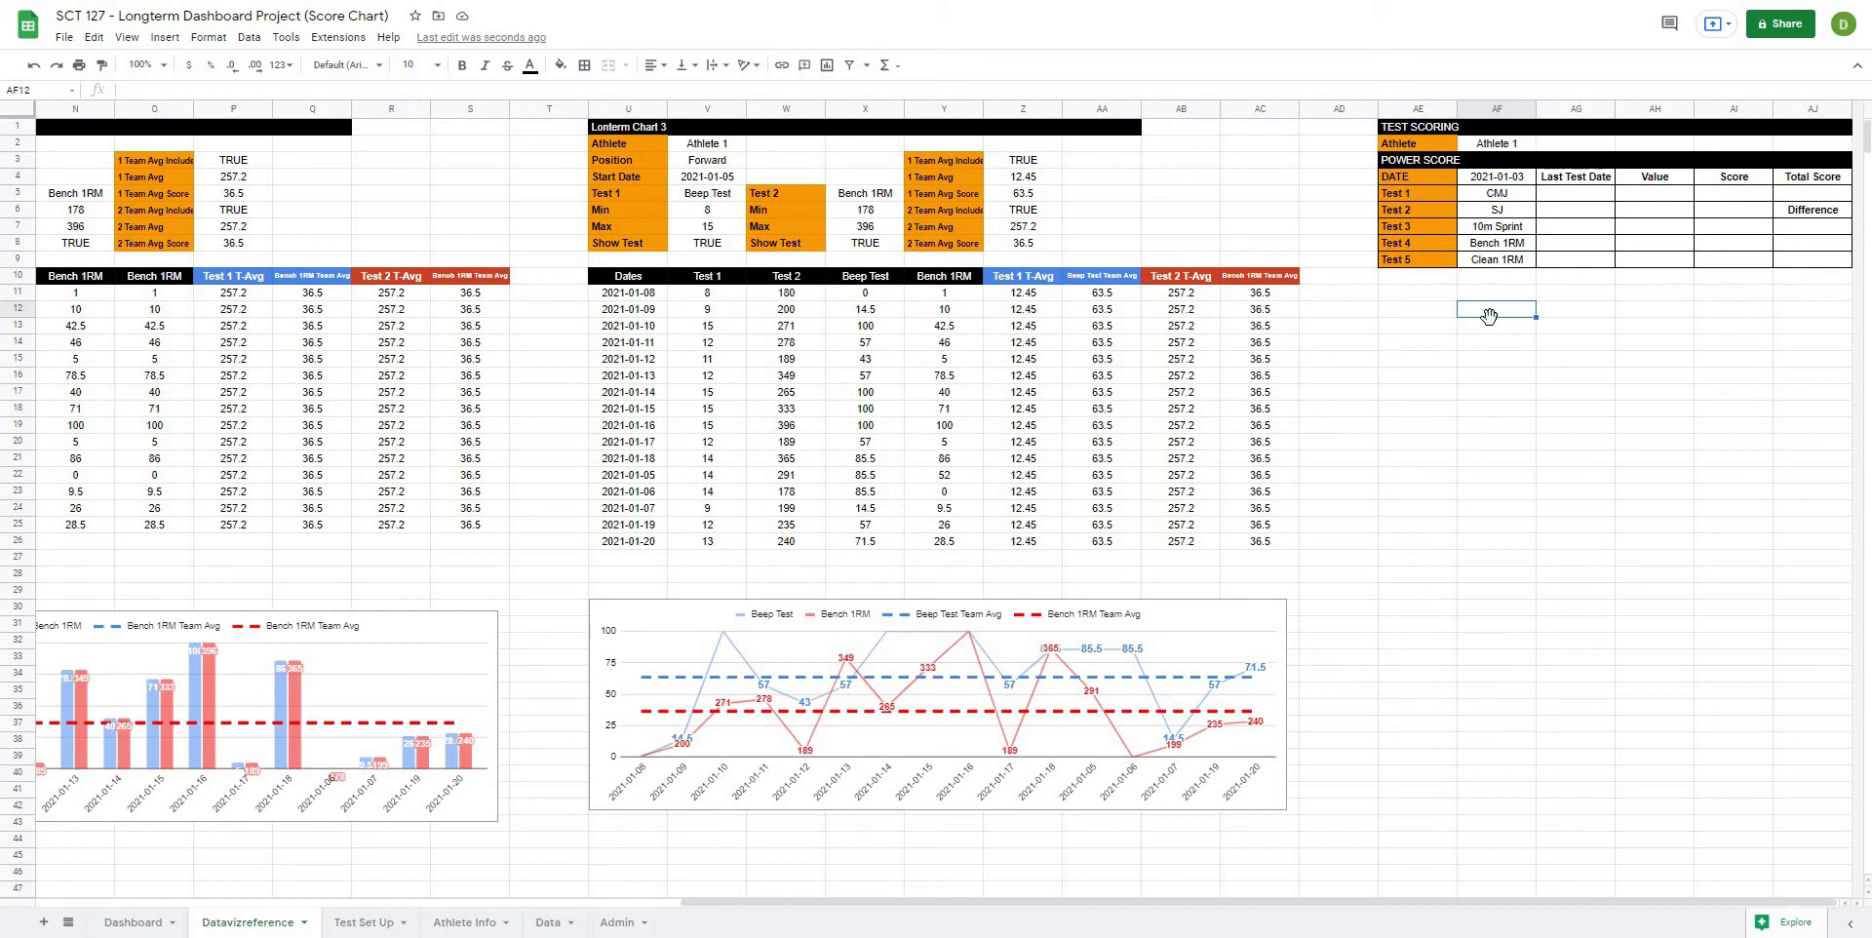
pyautogui.moveTo(1489, 315); pyautogui.dragTo(1567, 199)
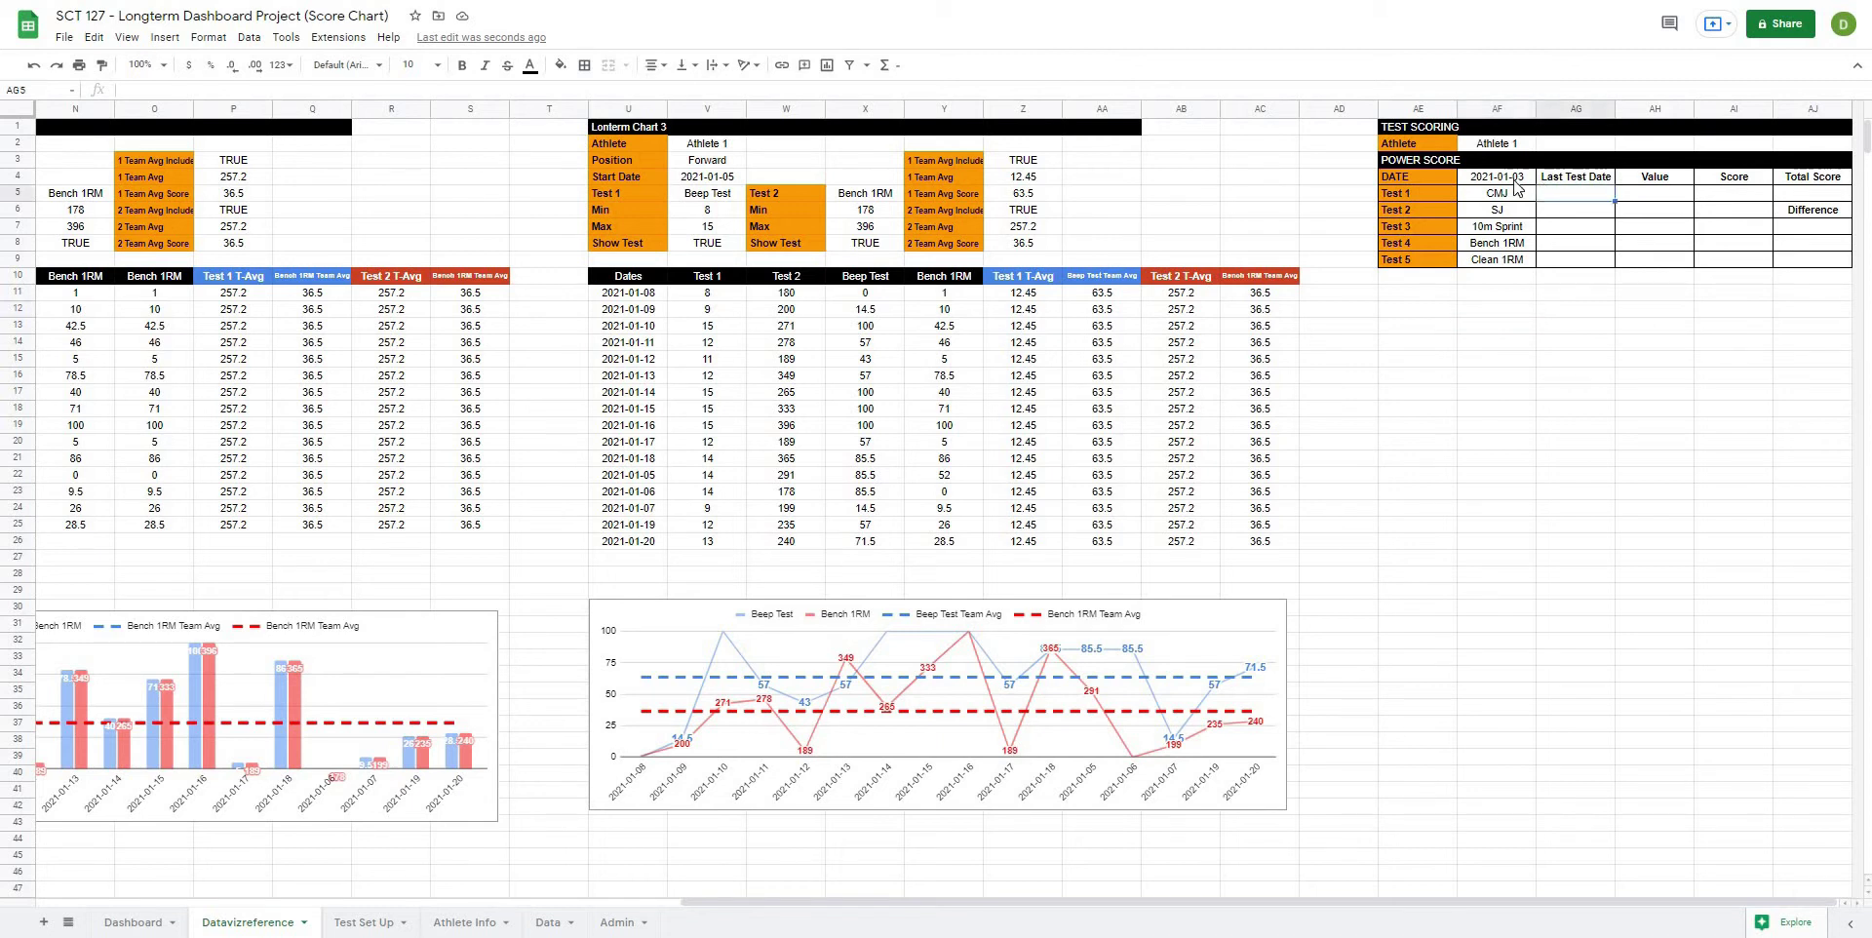
pyautogui.click(1514, 181)
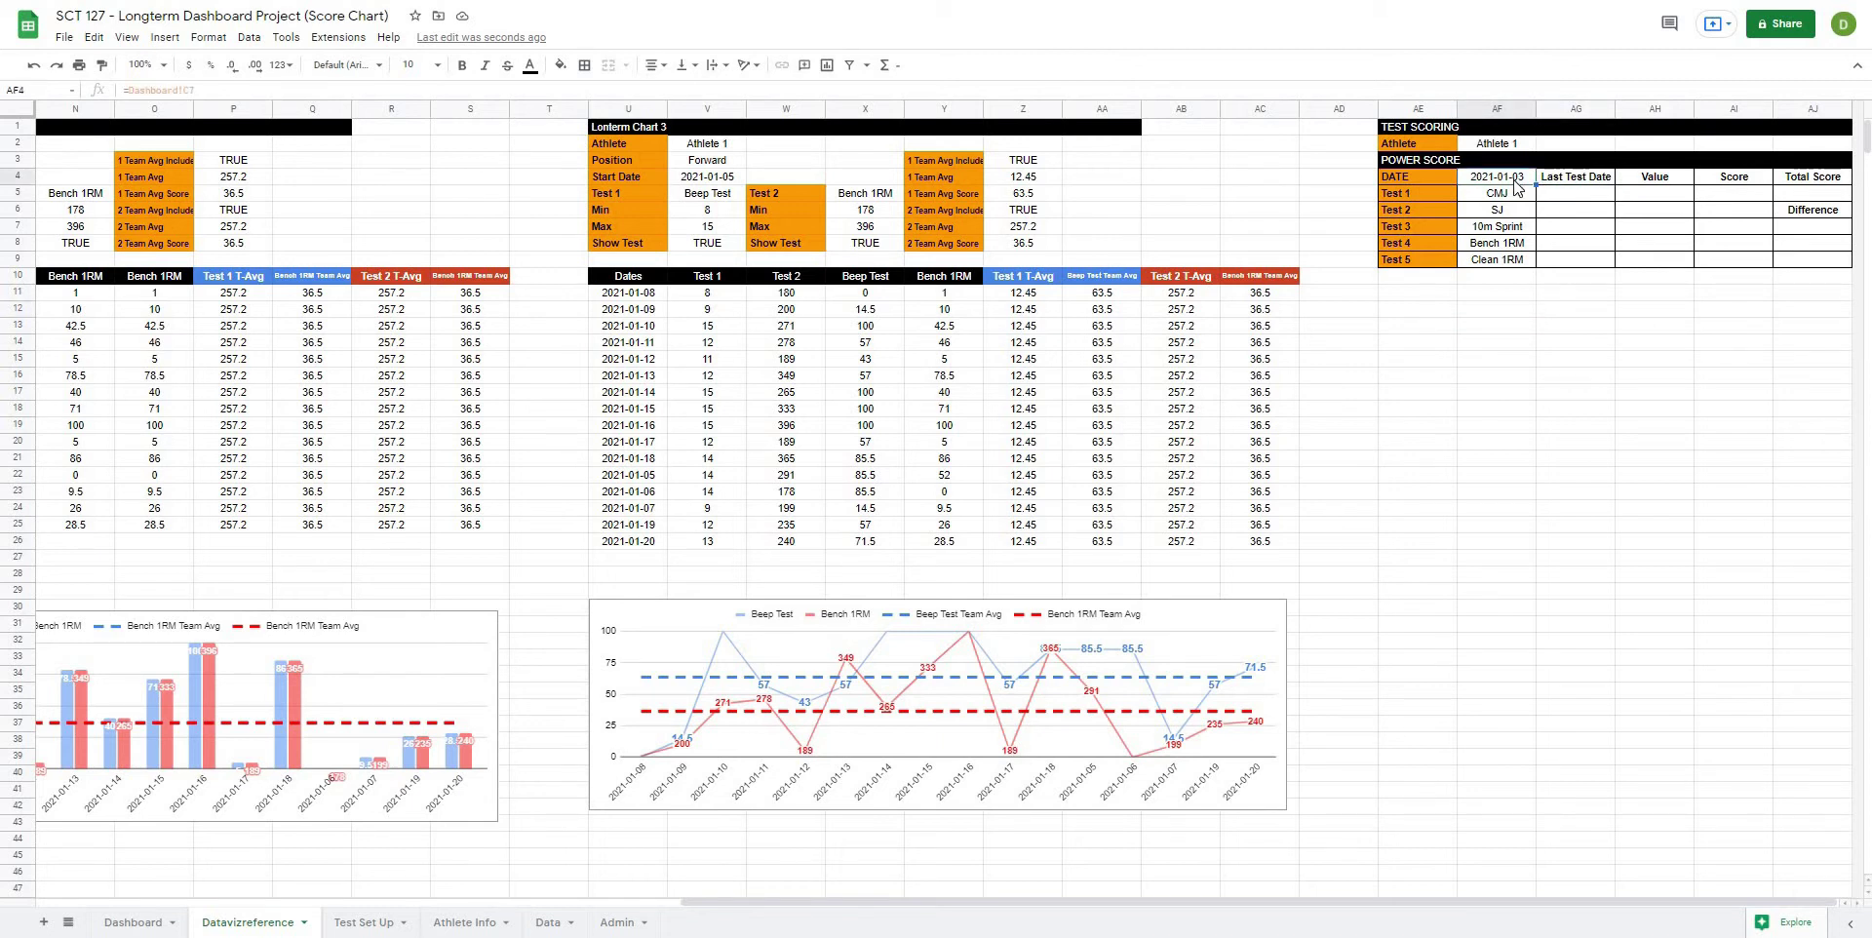
pyautogui.click(1545, 346)
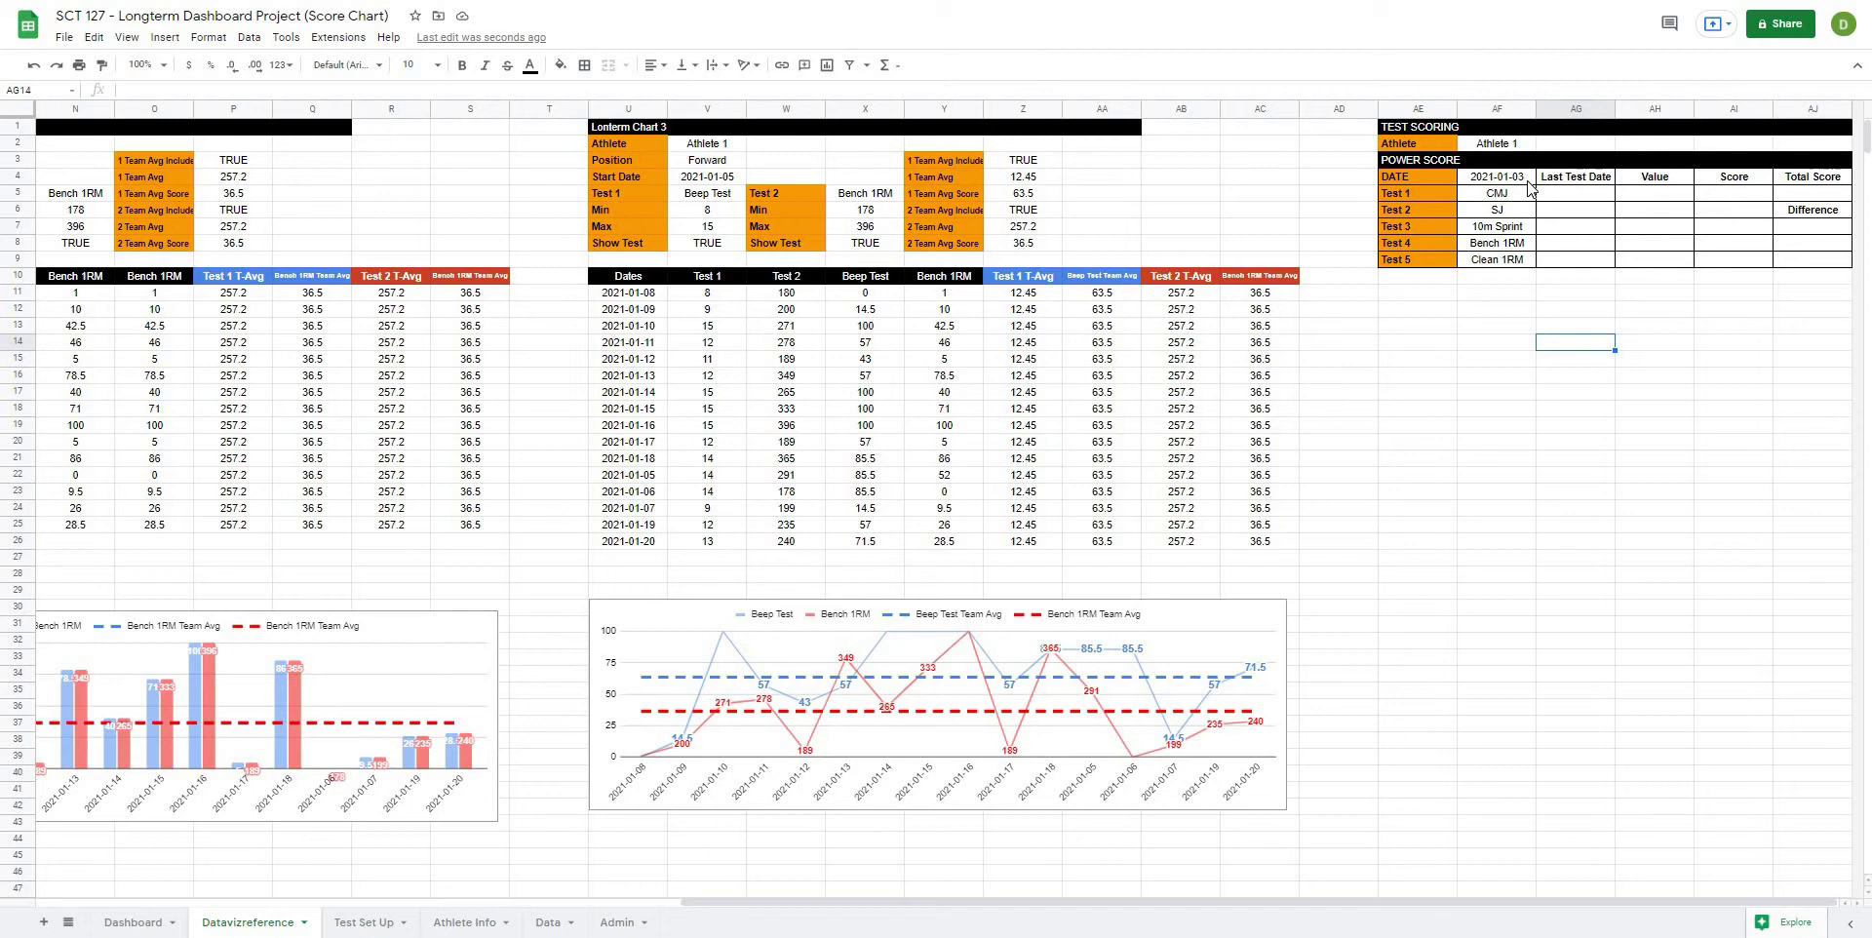
pyautogui.click(1527, 182)
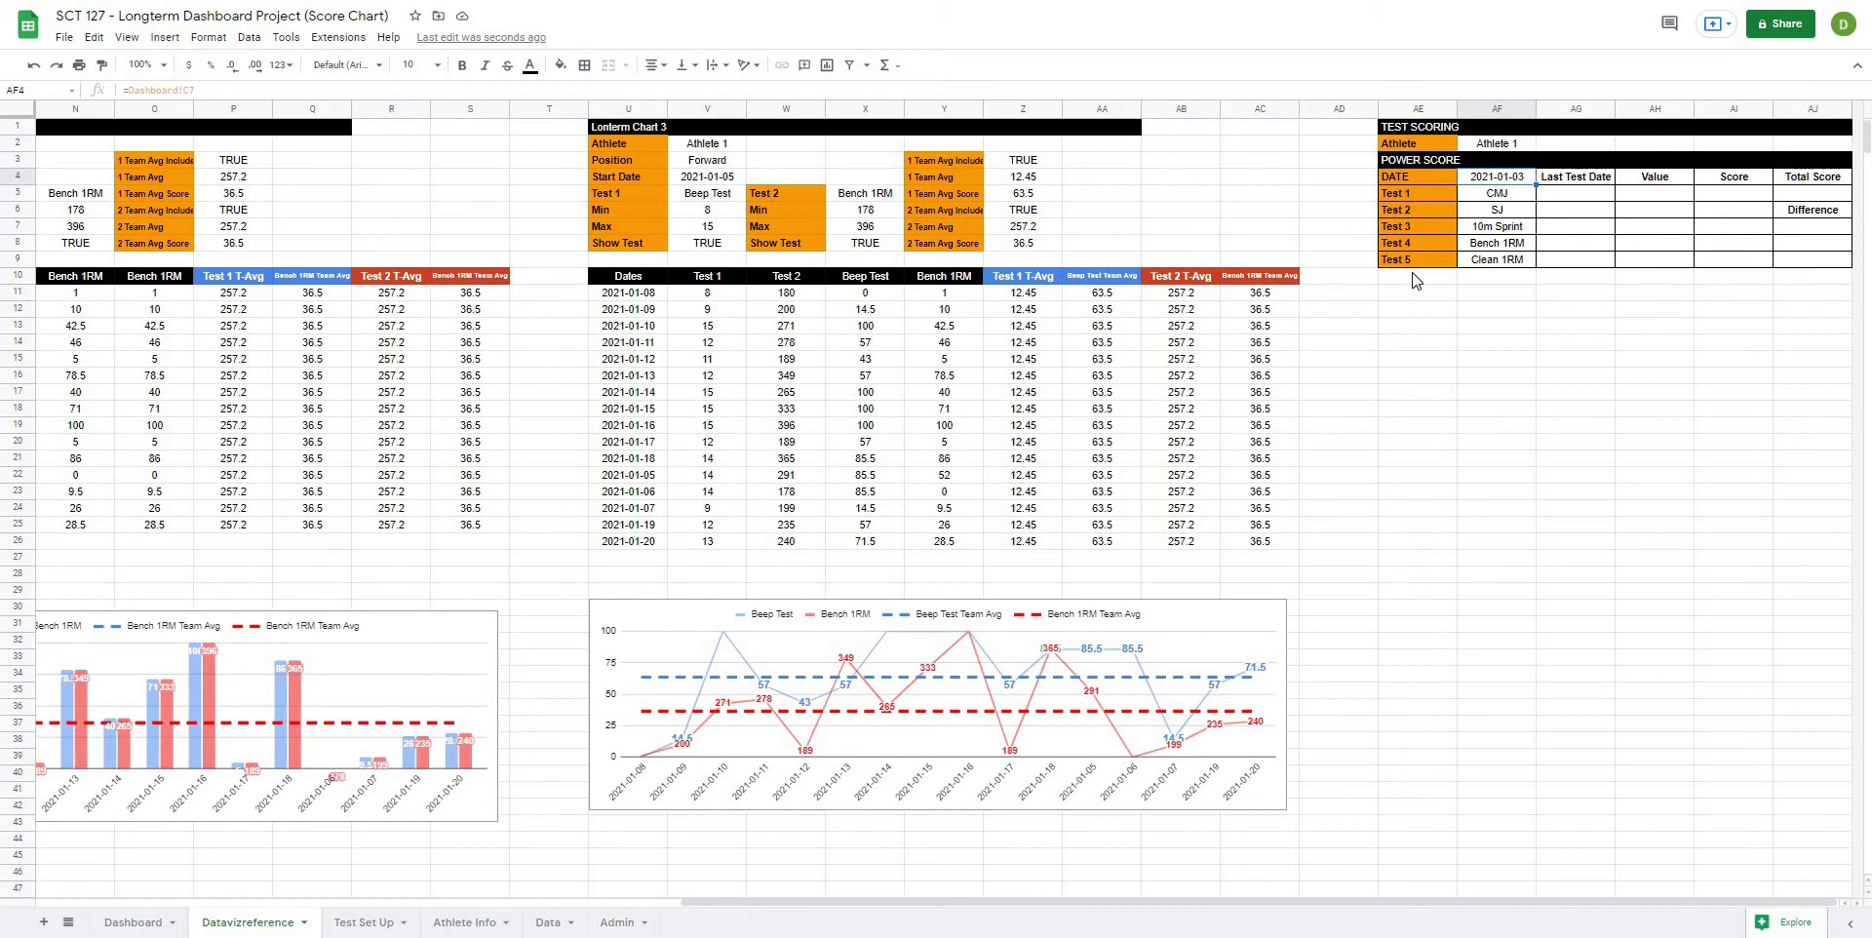
pyautogui.click(1558, 428)
pyautogui.click(1560, 194)
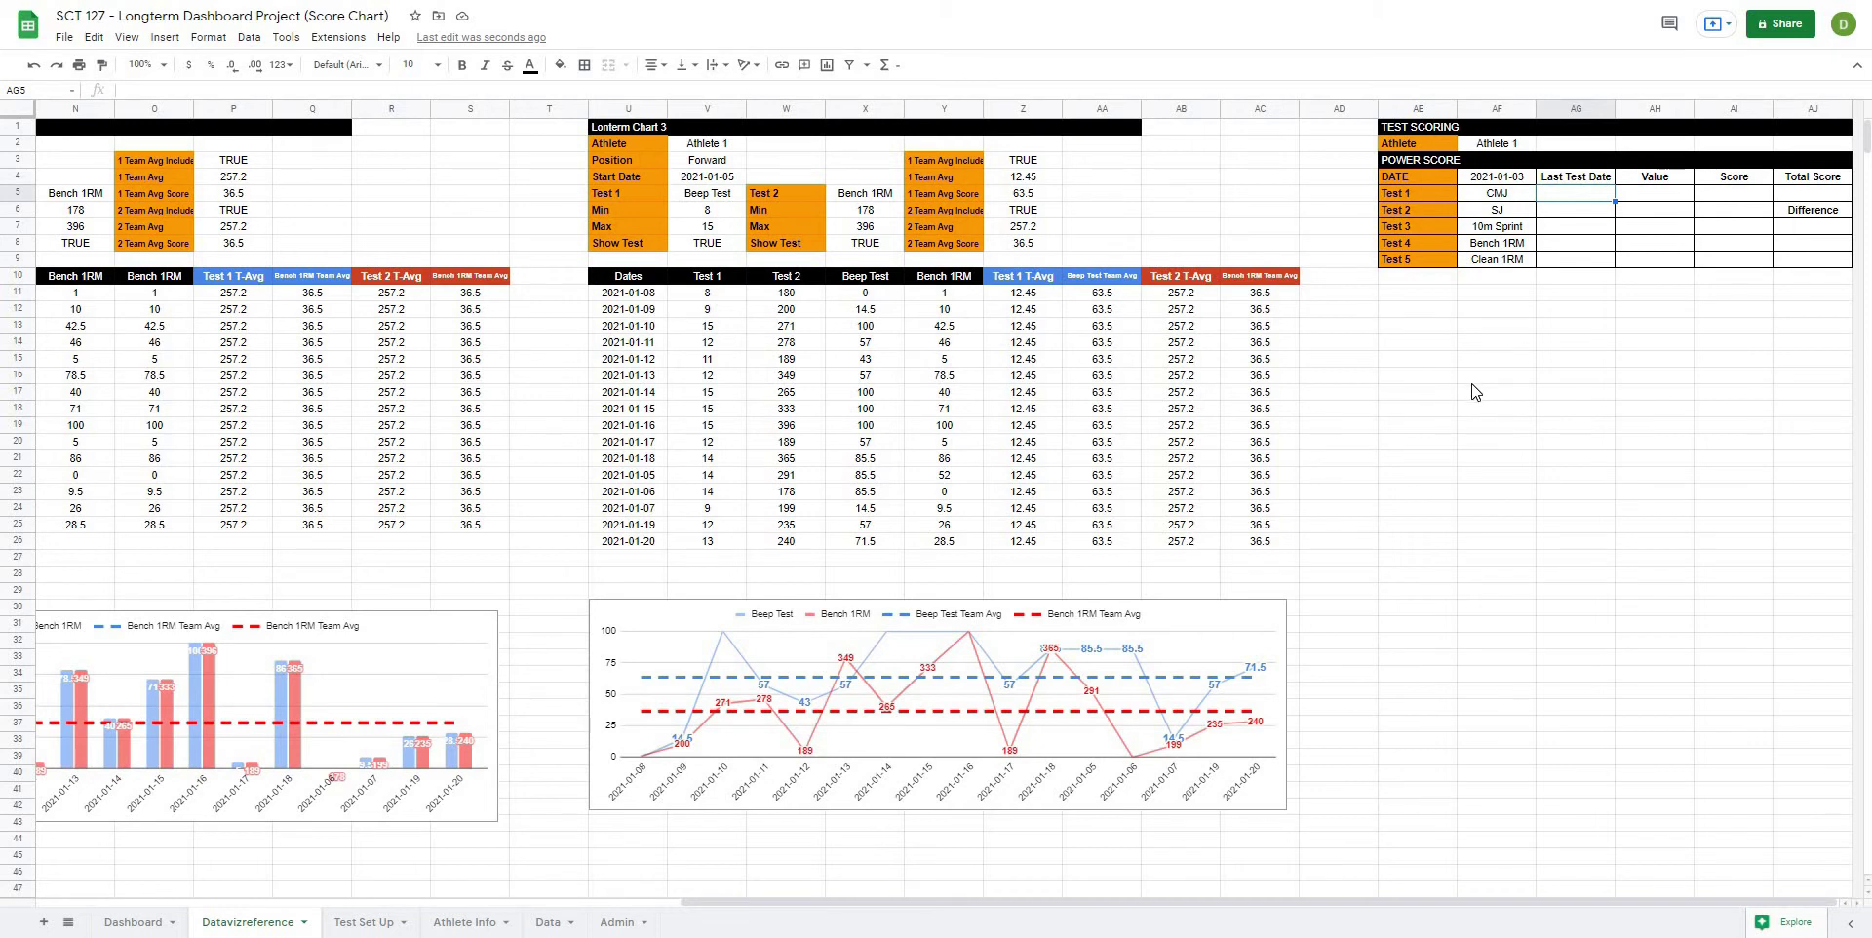
pyautogui.click(1527, 371)
# Step: Enlarge the formula bar and begin a MAXIFS formula in AG5, the Last Test Date cell of Test 1
pyautogui.click(1560, 193)
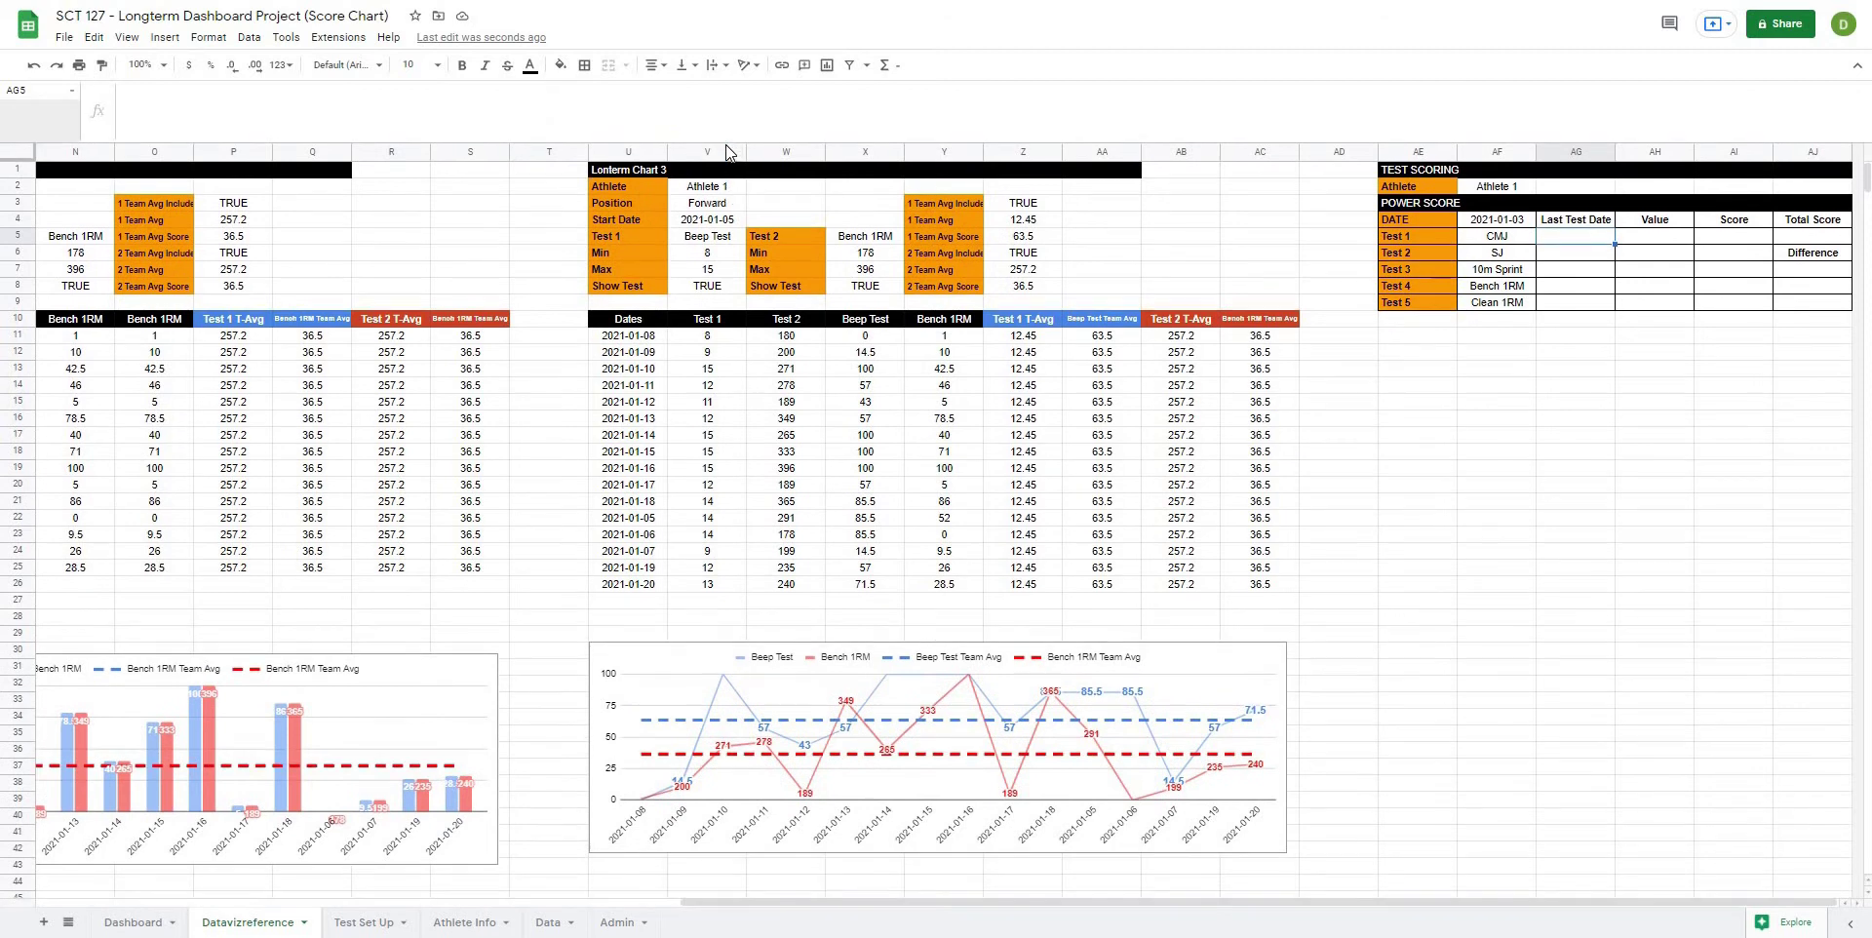
pyautogui.moveTo(723, 99)
pyautogui.mouseDown()
pyautogui.moveTo(727, 140)
pyautogui.moveTo(727, 119)
pyautogui.mouseUp()
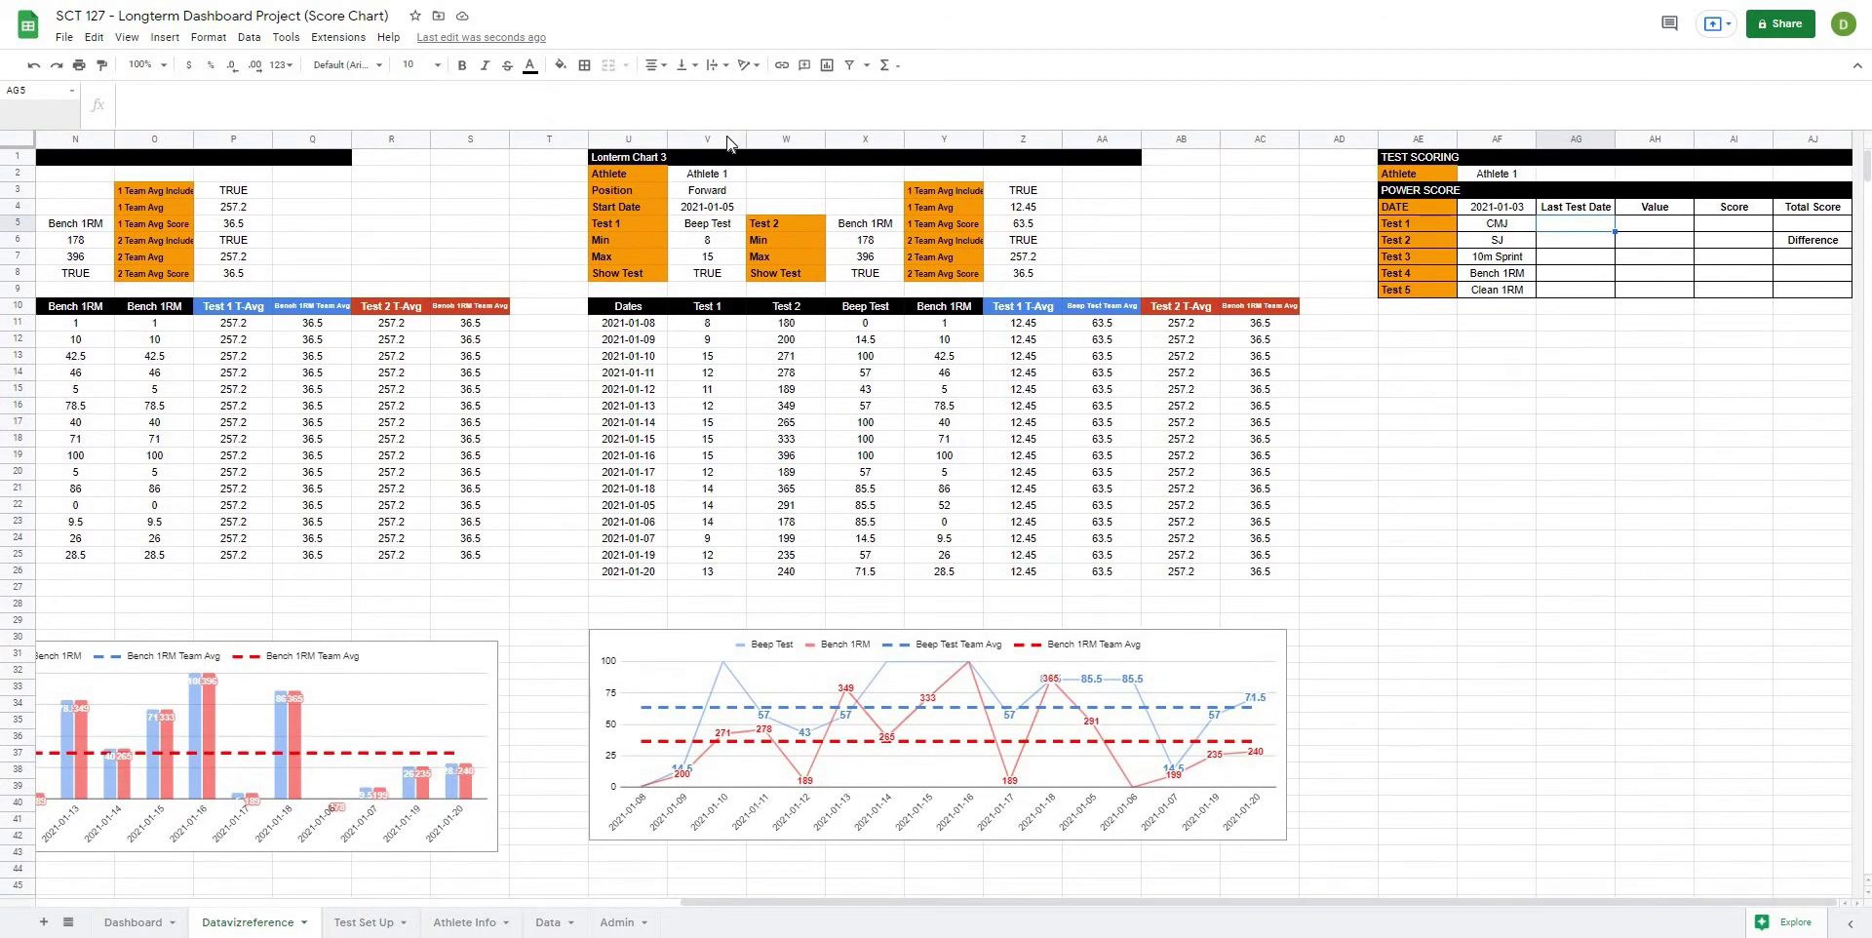
pyautogui.click(521, 93)
pyautogui.write('=maxifs')
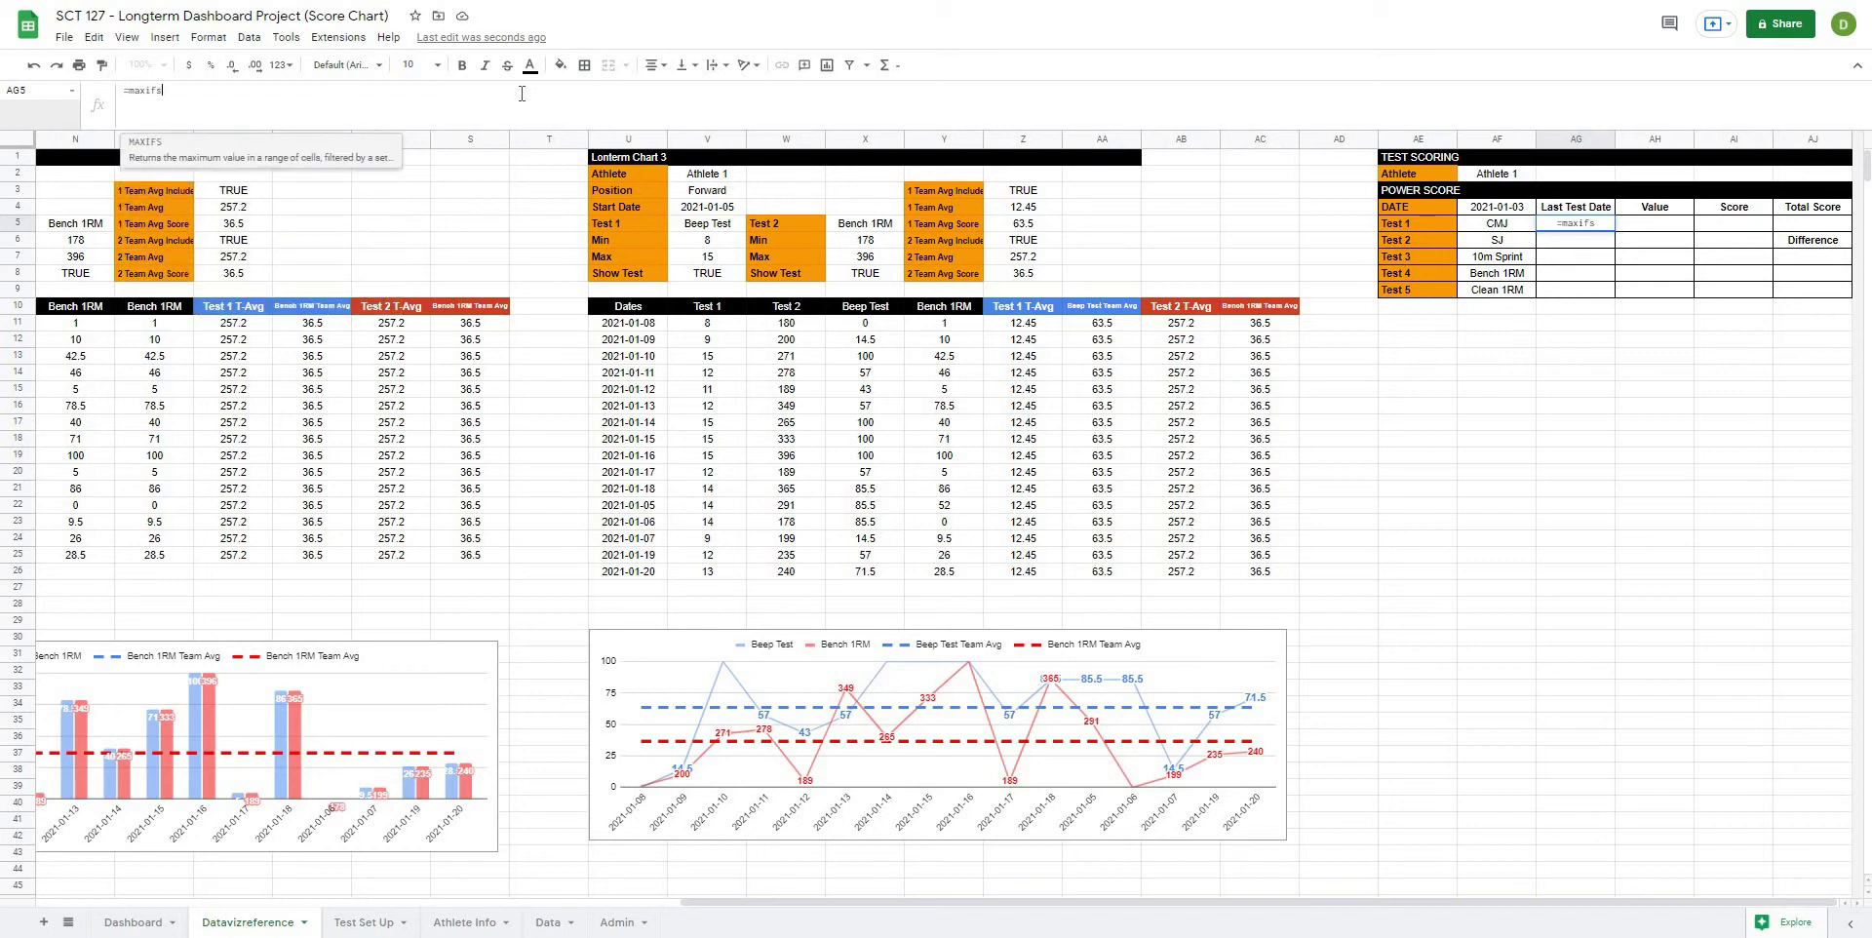
pyautogui.write('(')
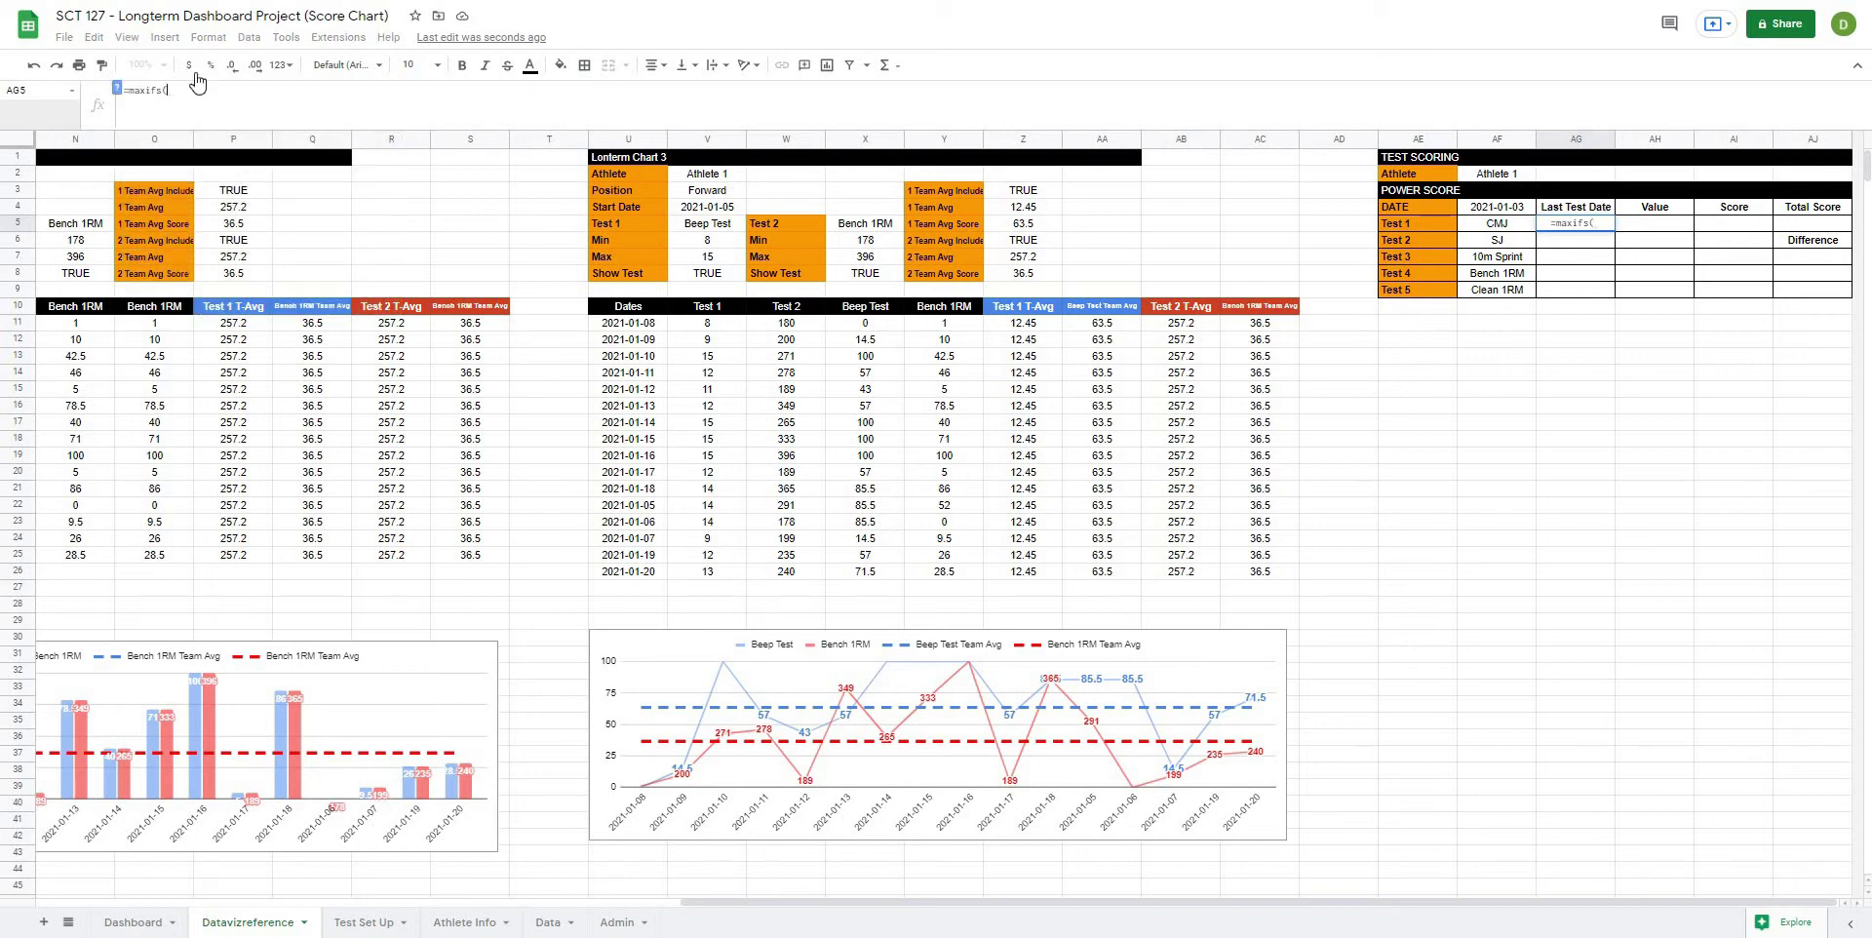
pyautogui.click(117, 88)
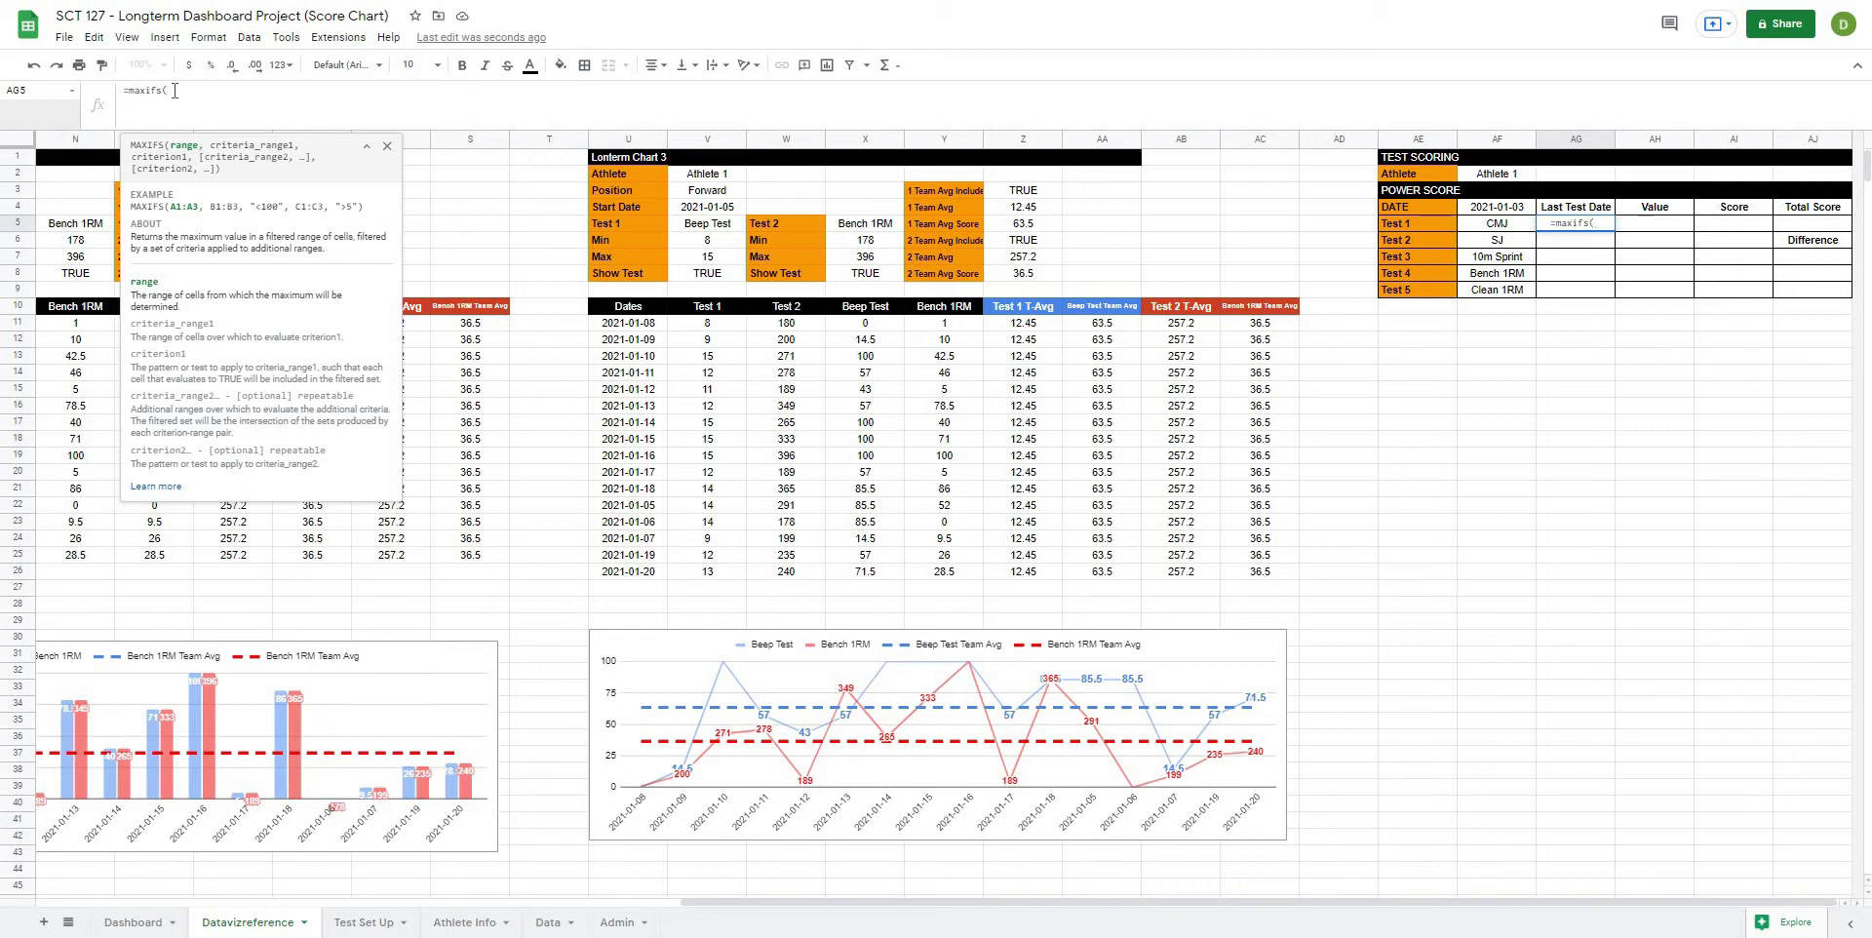
# Step: Enter index(Data,,match("date", Titles, 0)) as the range argument of the MAXIFS formula in AG5
pyautogui.write('index(')
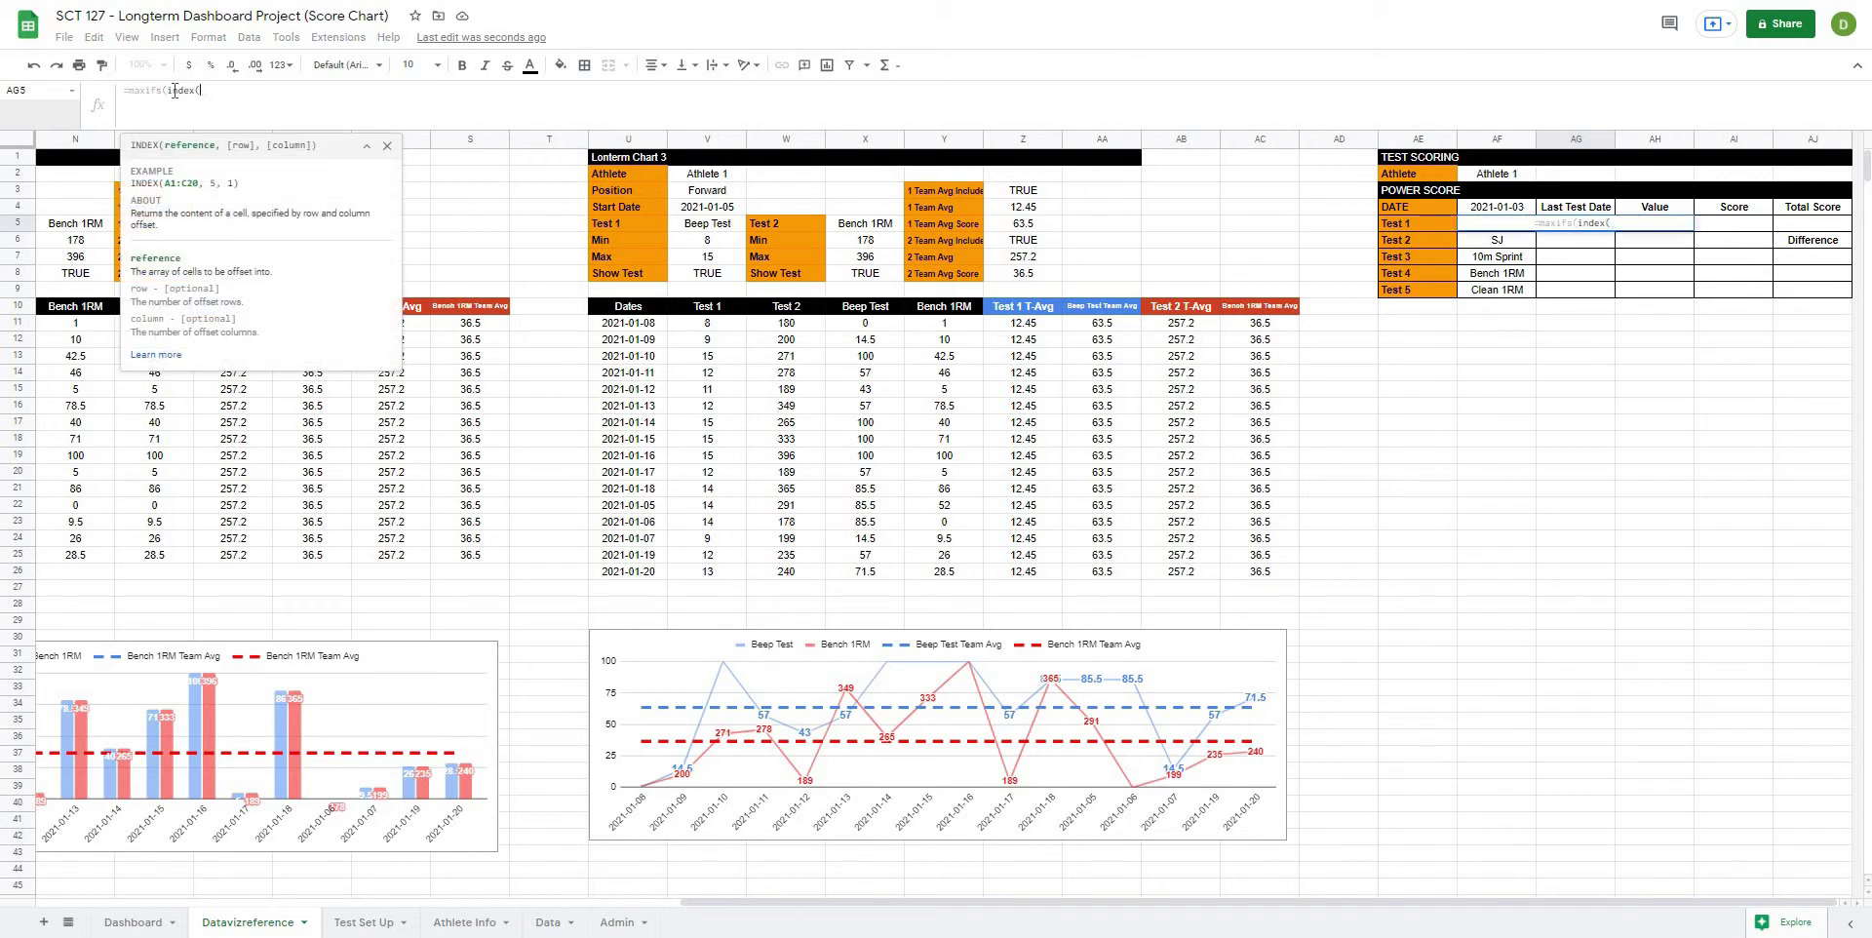
pyautogui.write('Data')
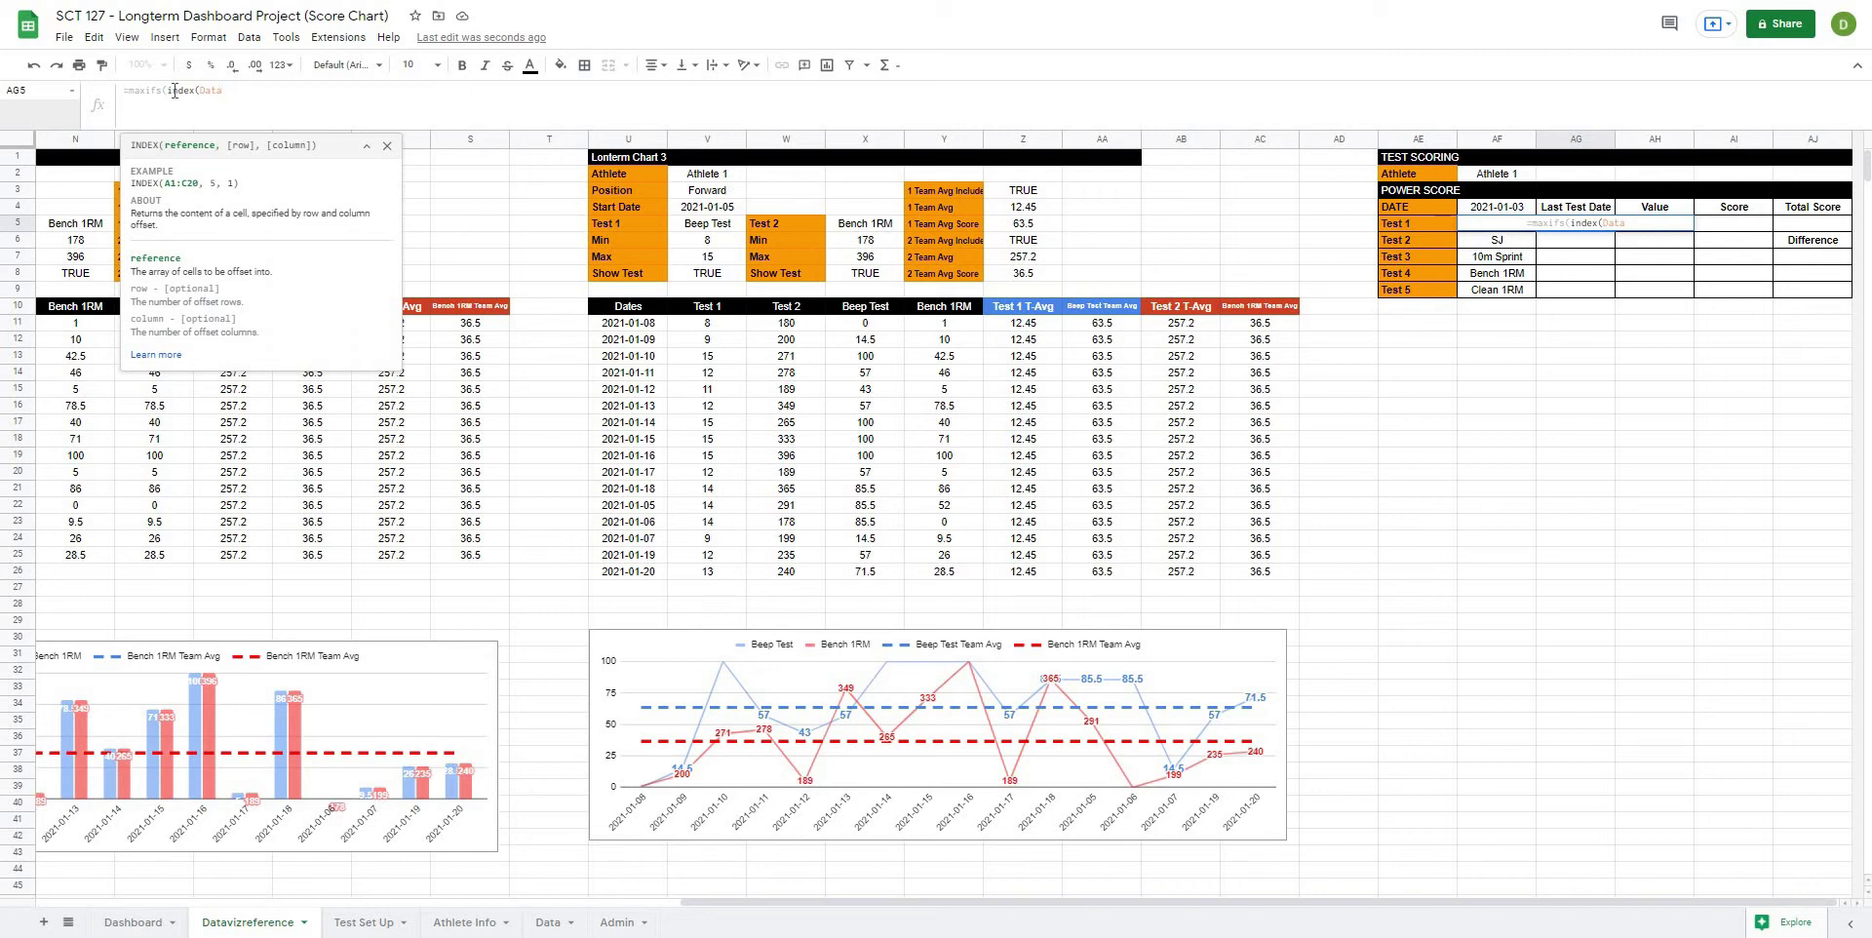
pyautogui.write(',,')
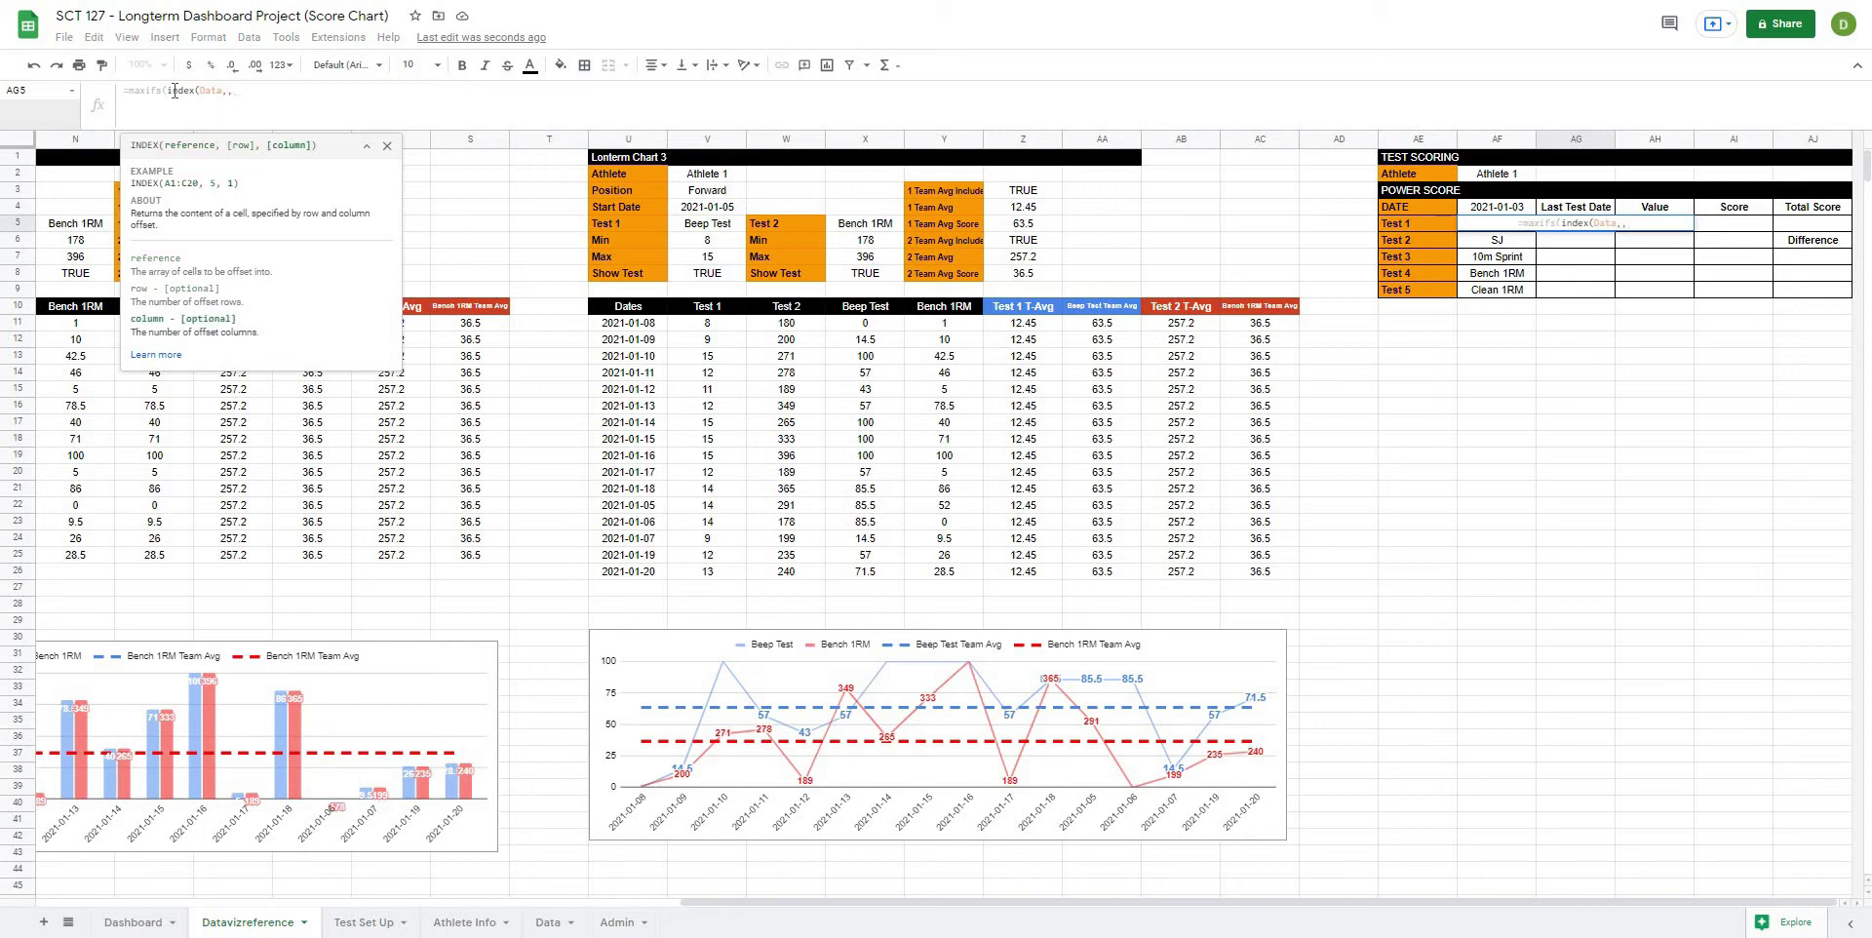
pyautogui.write('match(')
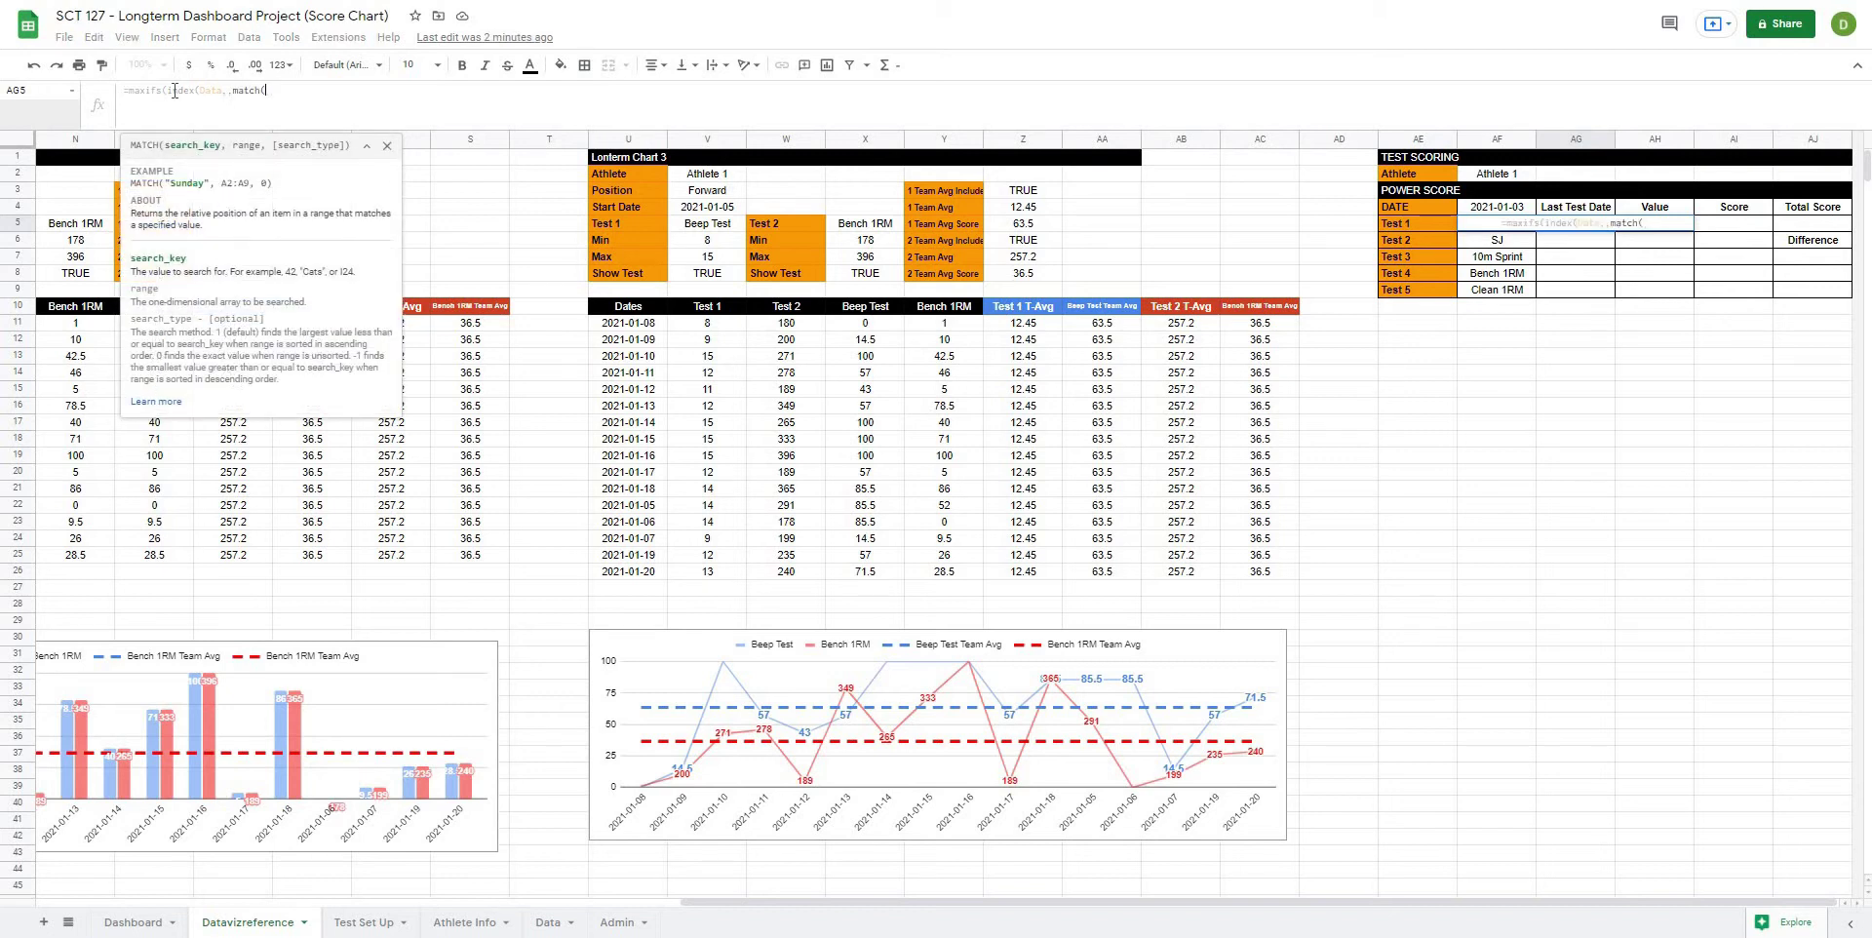
pyautogui.write('"da')
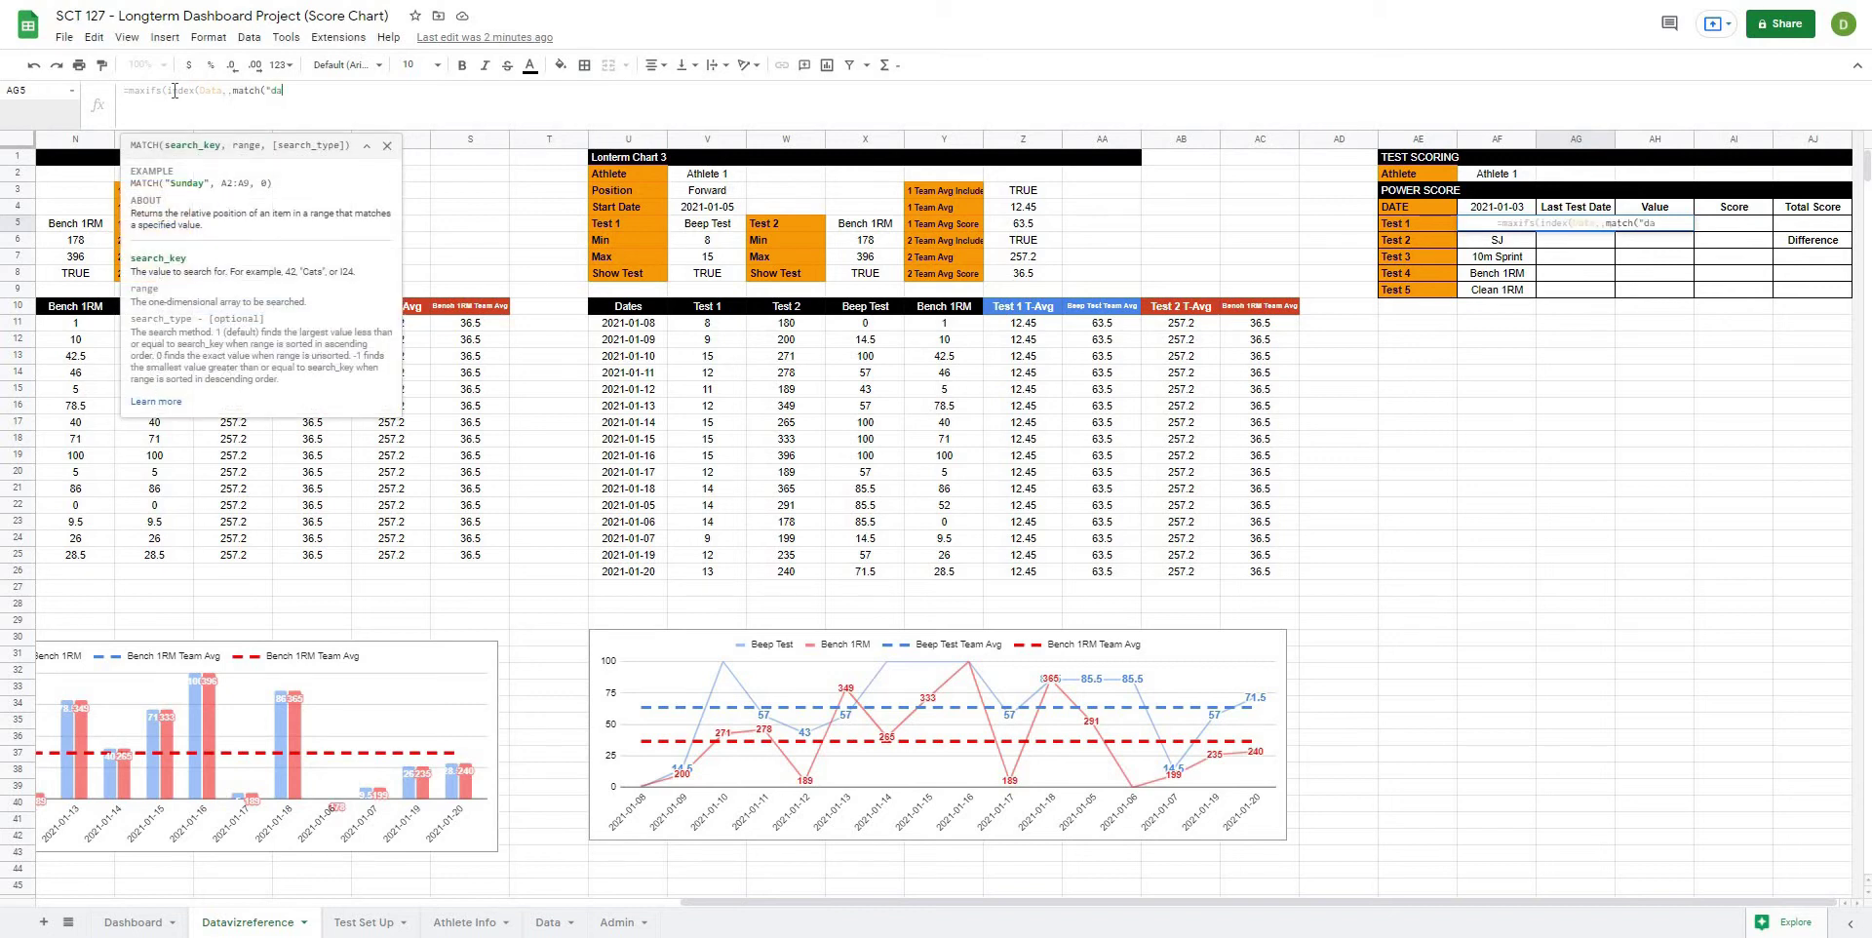
pyautogui.write('te", Header')
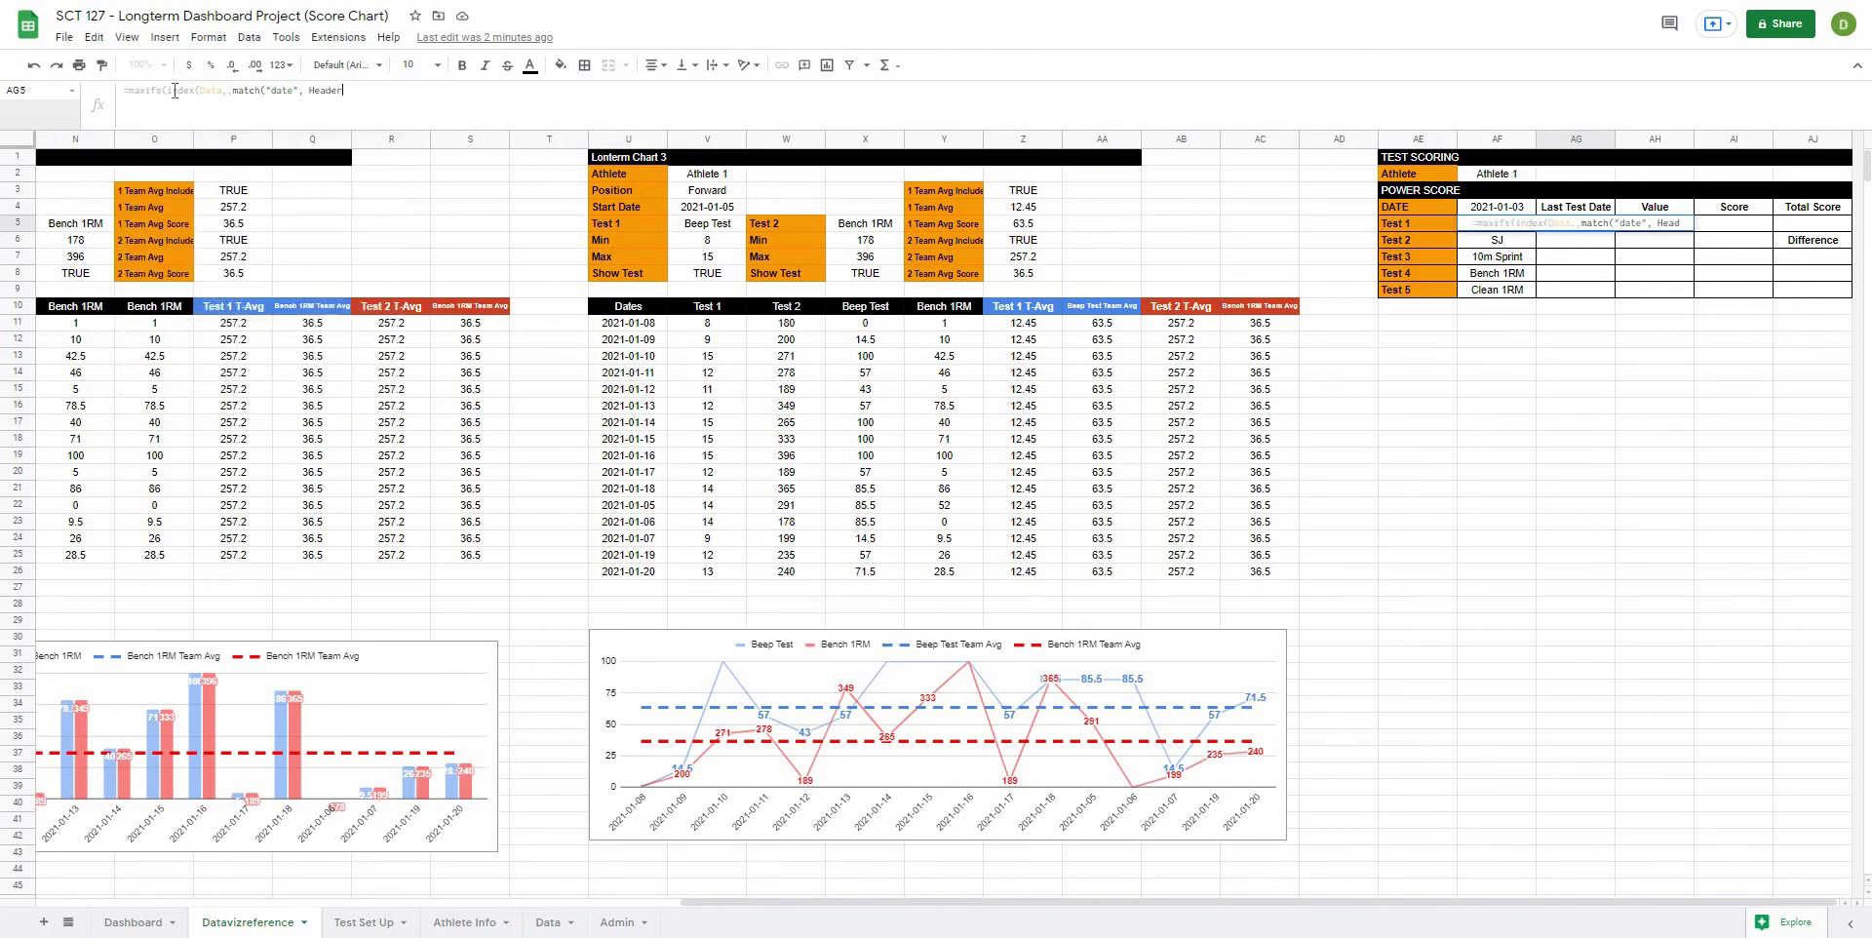
pyautogui.write('s')
pyautogui.press('BackSpace')
pyautogui.press('BackSpace')
pyautogui.press('BackSpace')
pyautogui.press('BackSpace')
pyautogui.press('BackSpace')
pyautogui.press('BackSpace')
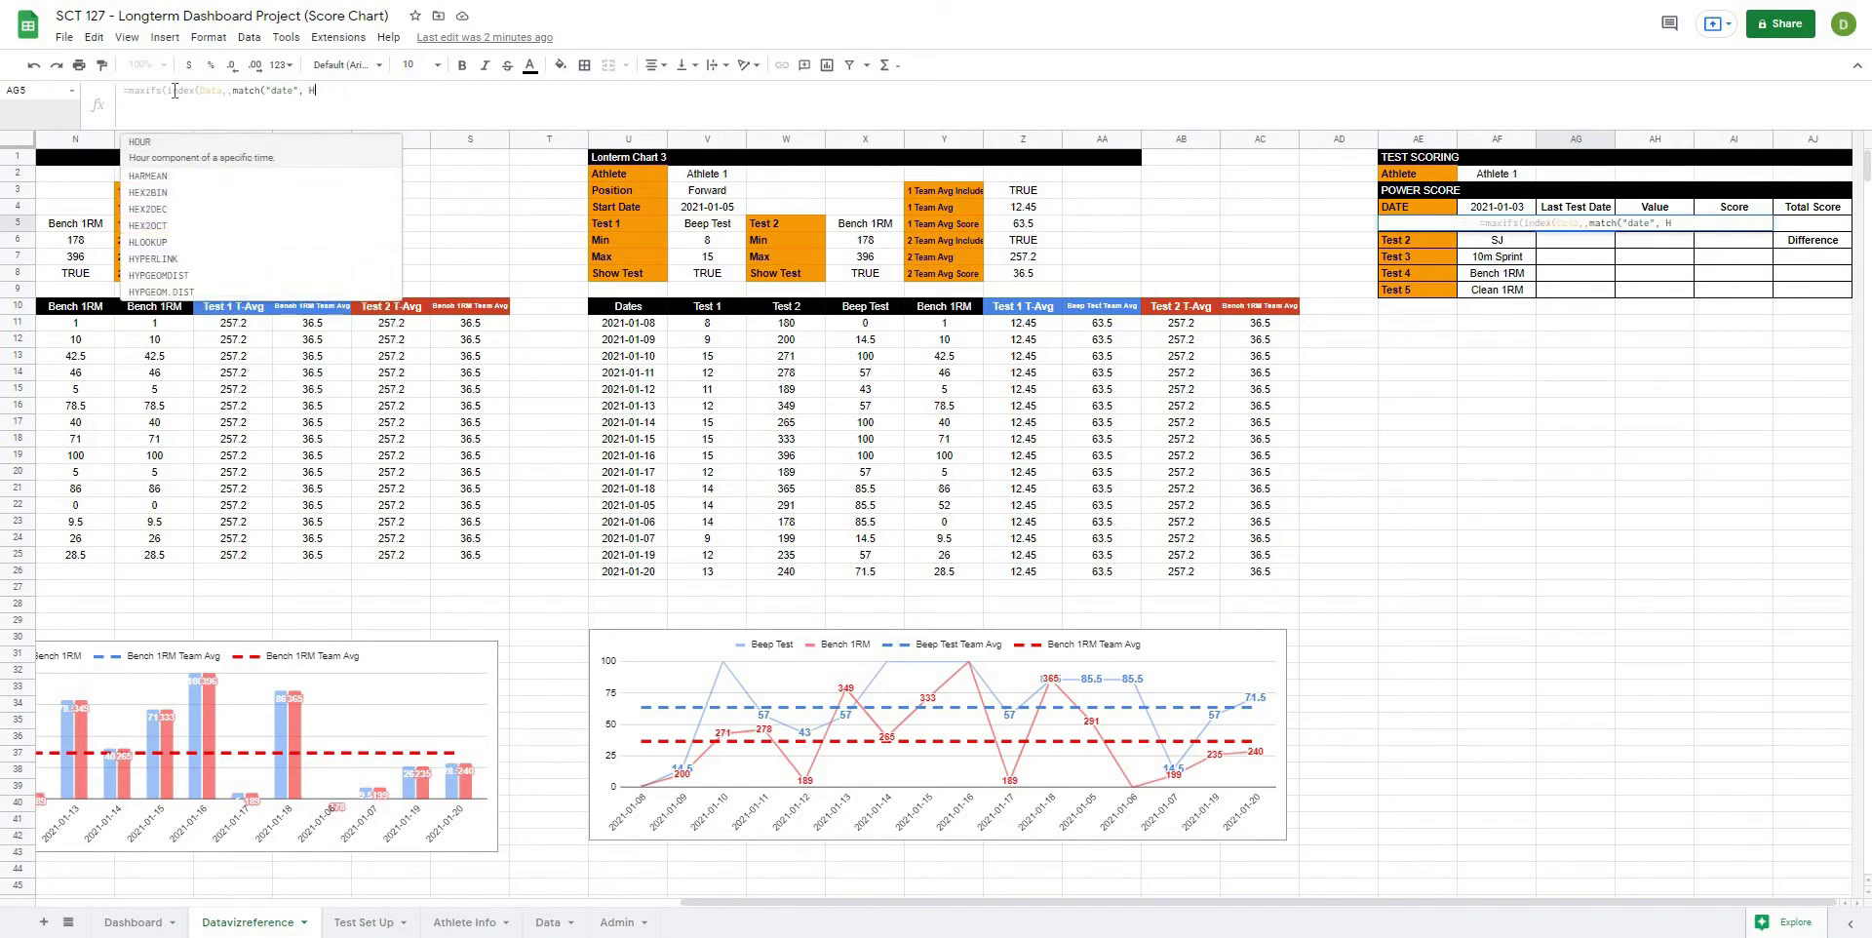
pyautogui.press('BackSpace')
pyautogui.write('ti')
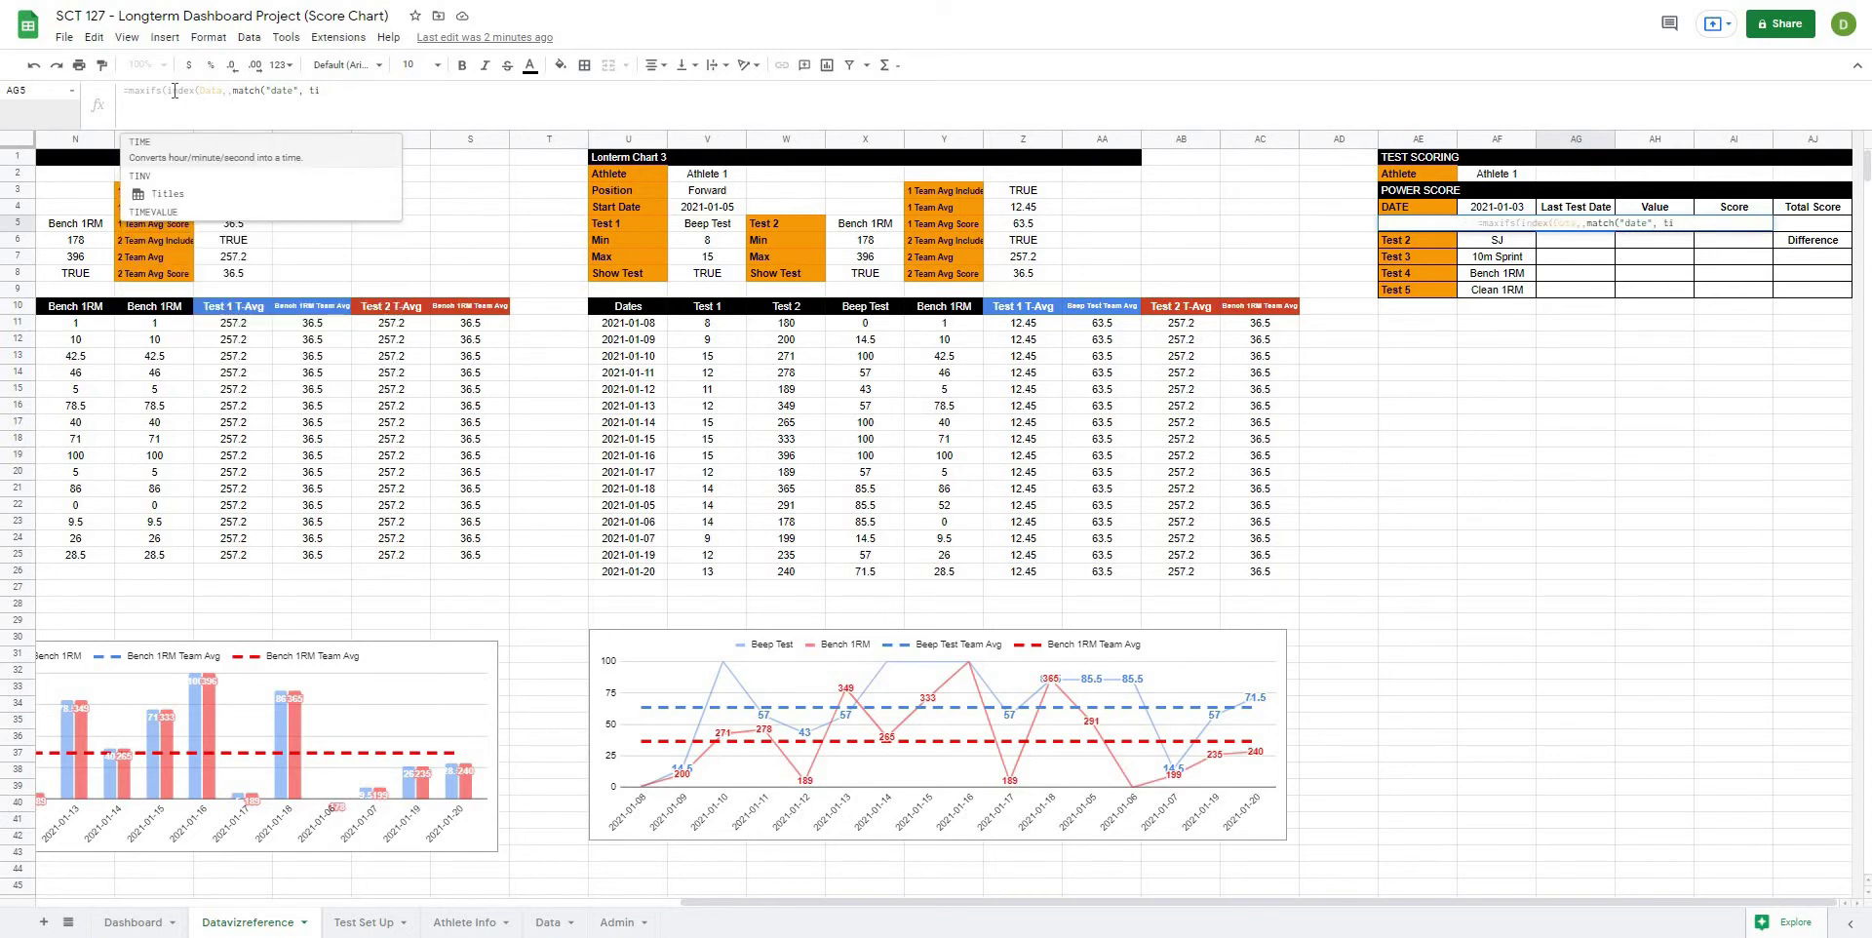
pyautogui.write('tles')
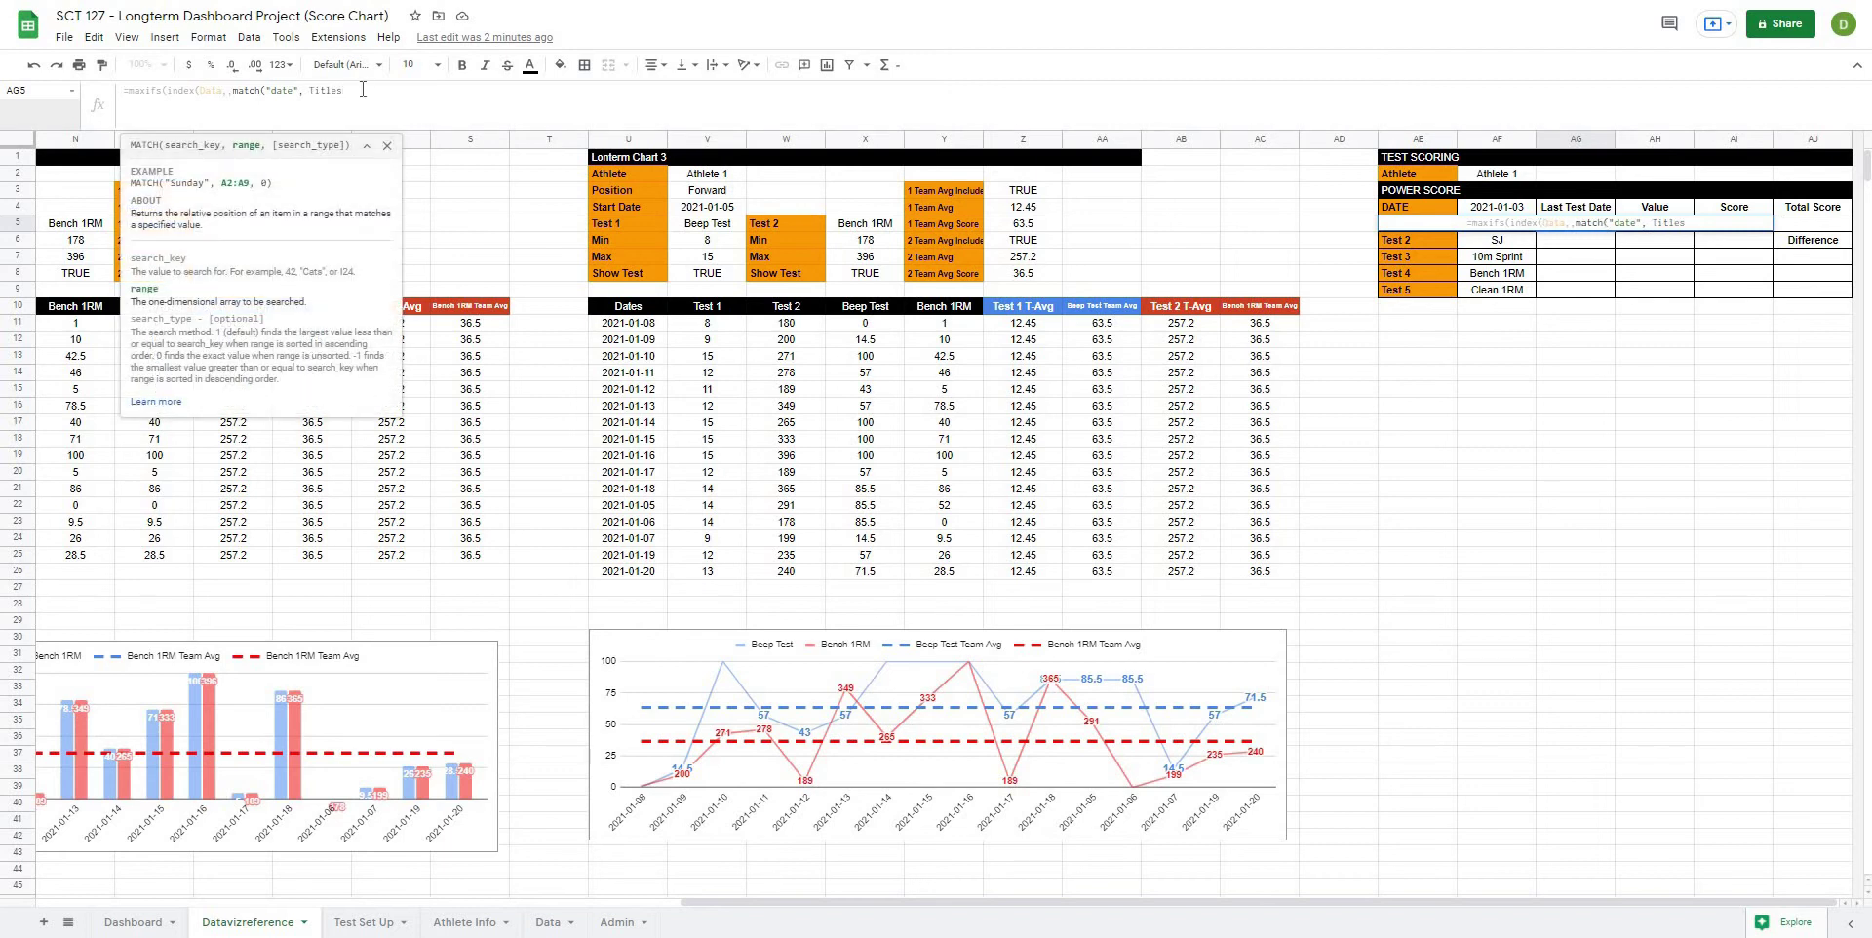
pyautogui.write(', 0)')
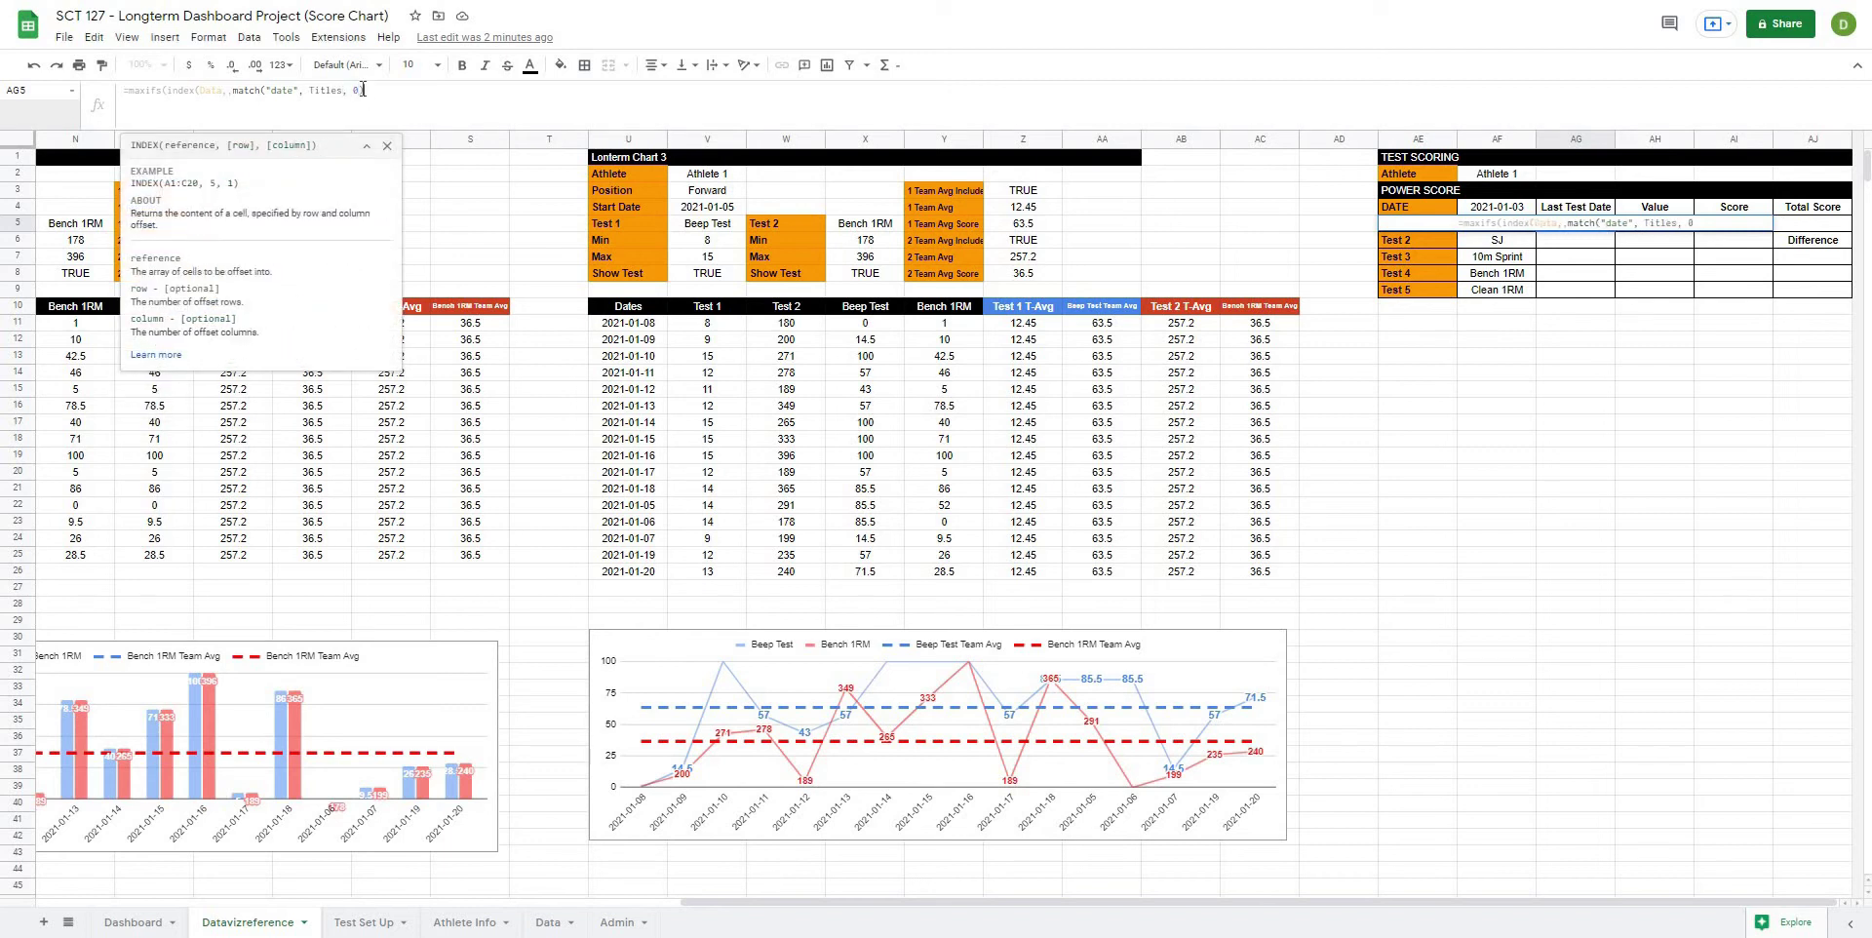
pyautogui.write(')')
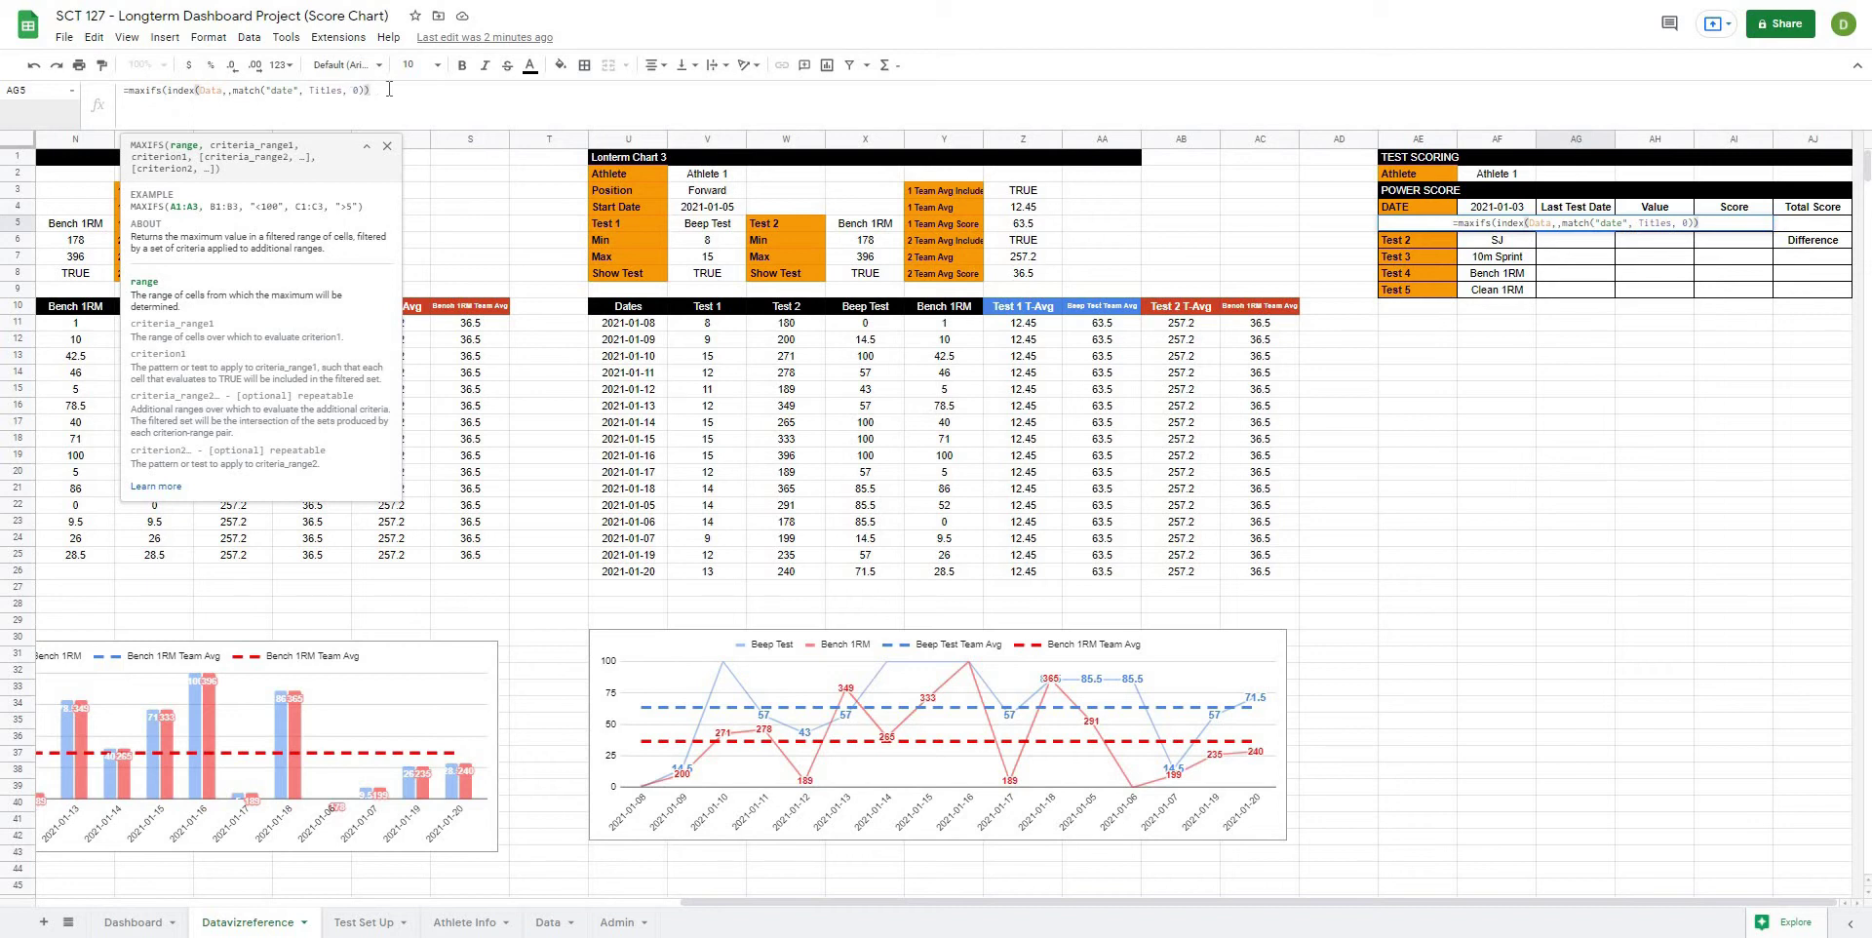
# Step: Reuse a copy of the index(Data,,match("date", Titles, 0)) expression as the first criteria range of the MAXIFS formula
pyautogui.write(',')
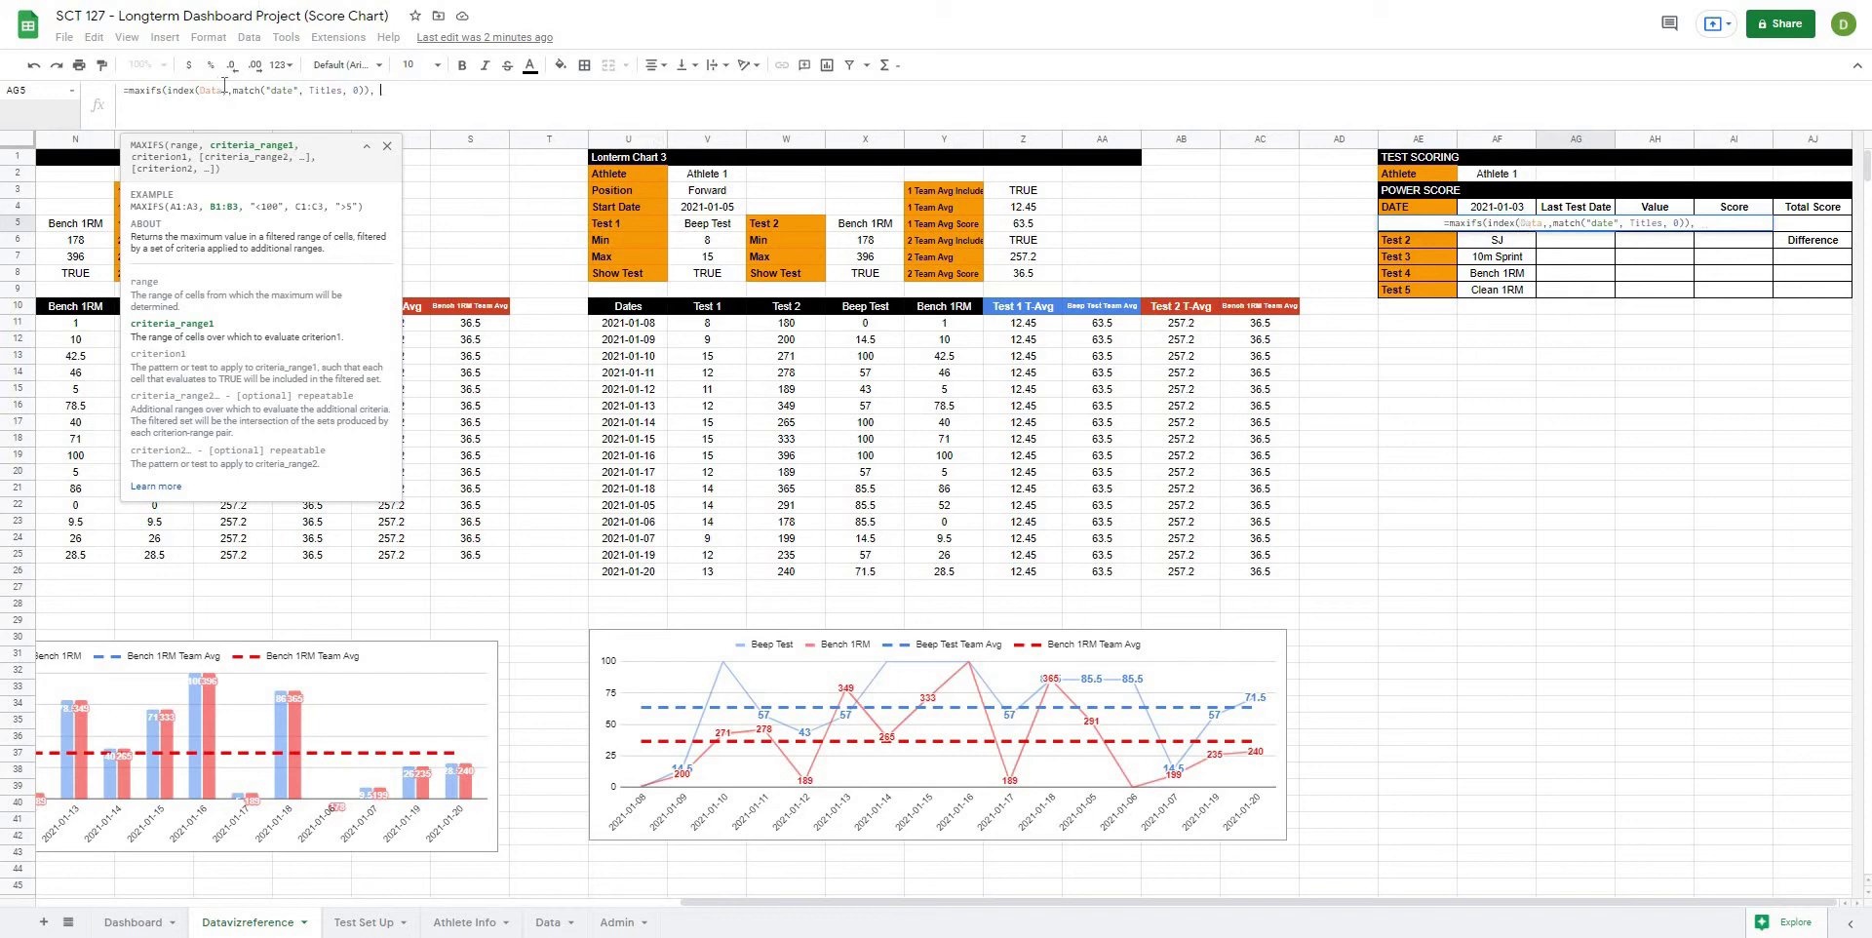
pyautogui.moveTo(169, 91); pyautogui.dragTo(373, 94)
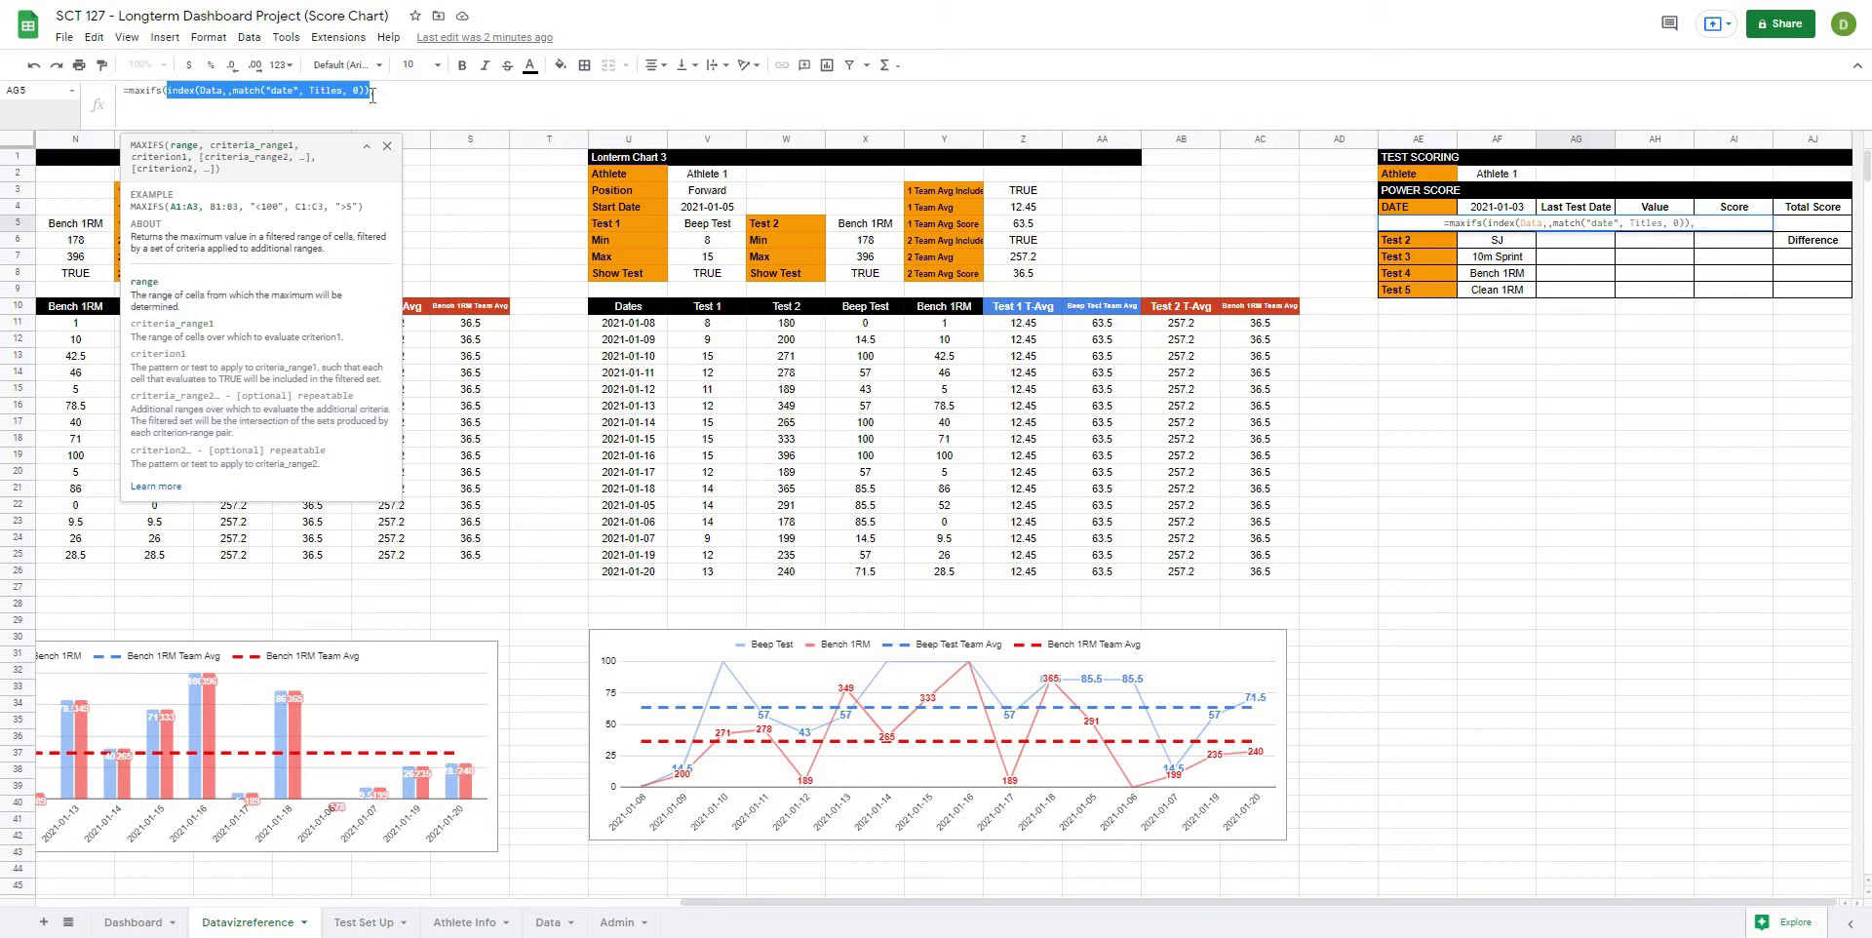
pyautogui.hotkey('ctrl', 'c')
pyautogui.click(403, 91)
pyautogui.hotkey('ctrl', 'v')
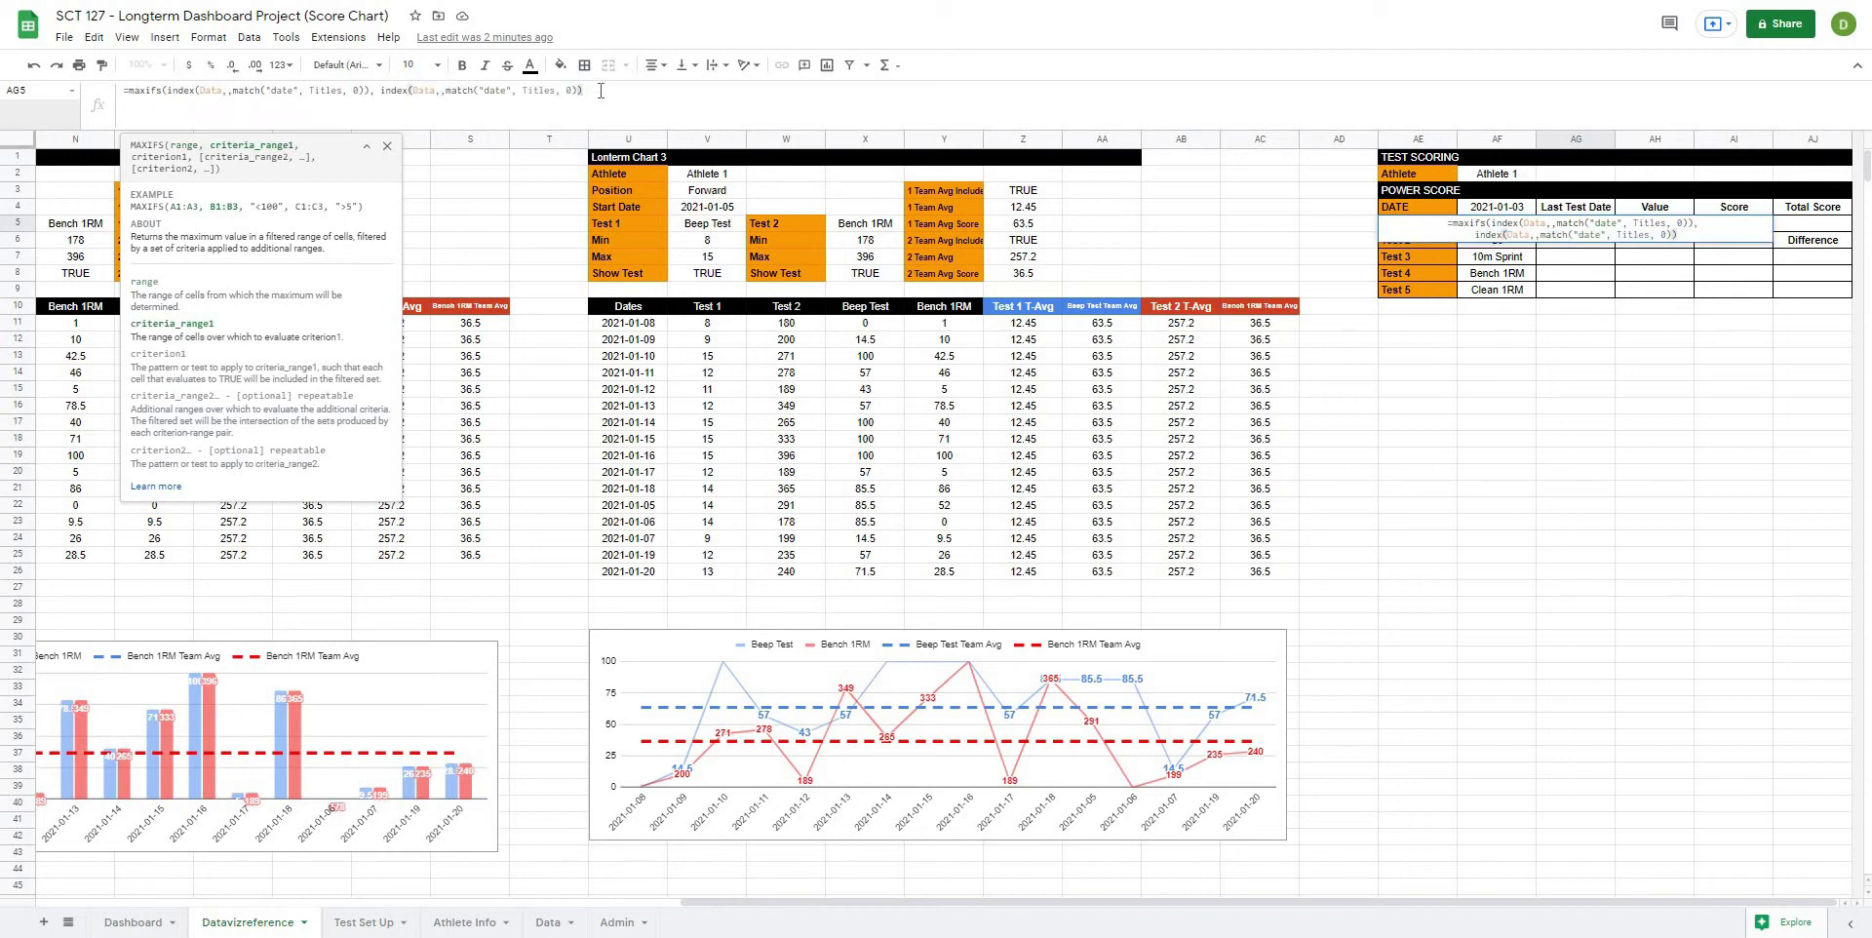
# Step: Add the criterion "<="&AF4, referring to the POWER SCORE date, and complete the MAXIFS formula in AG5
pyautogui.write(',')
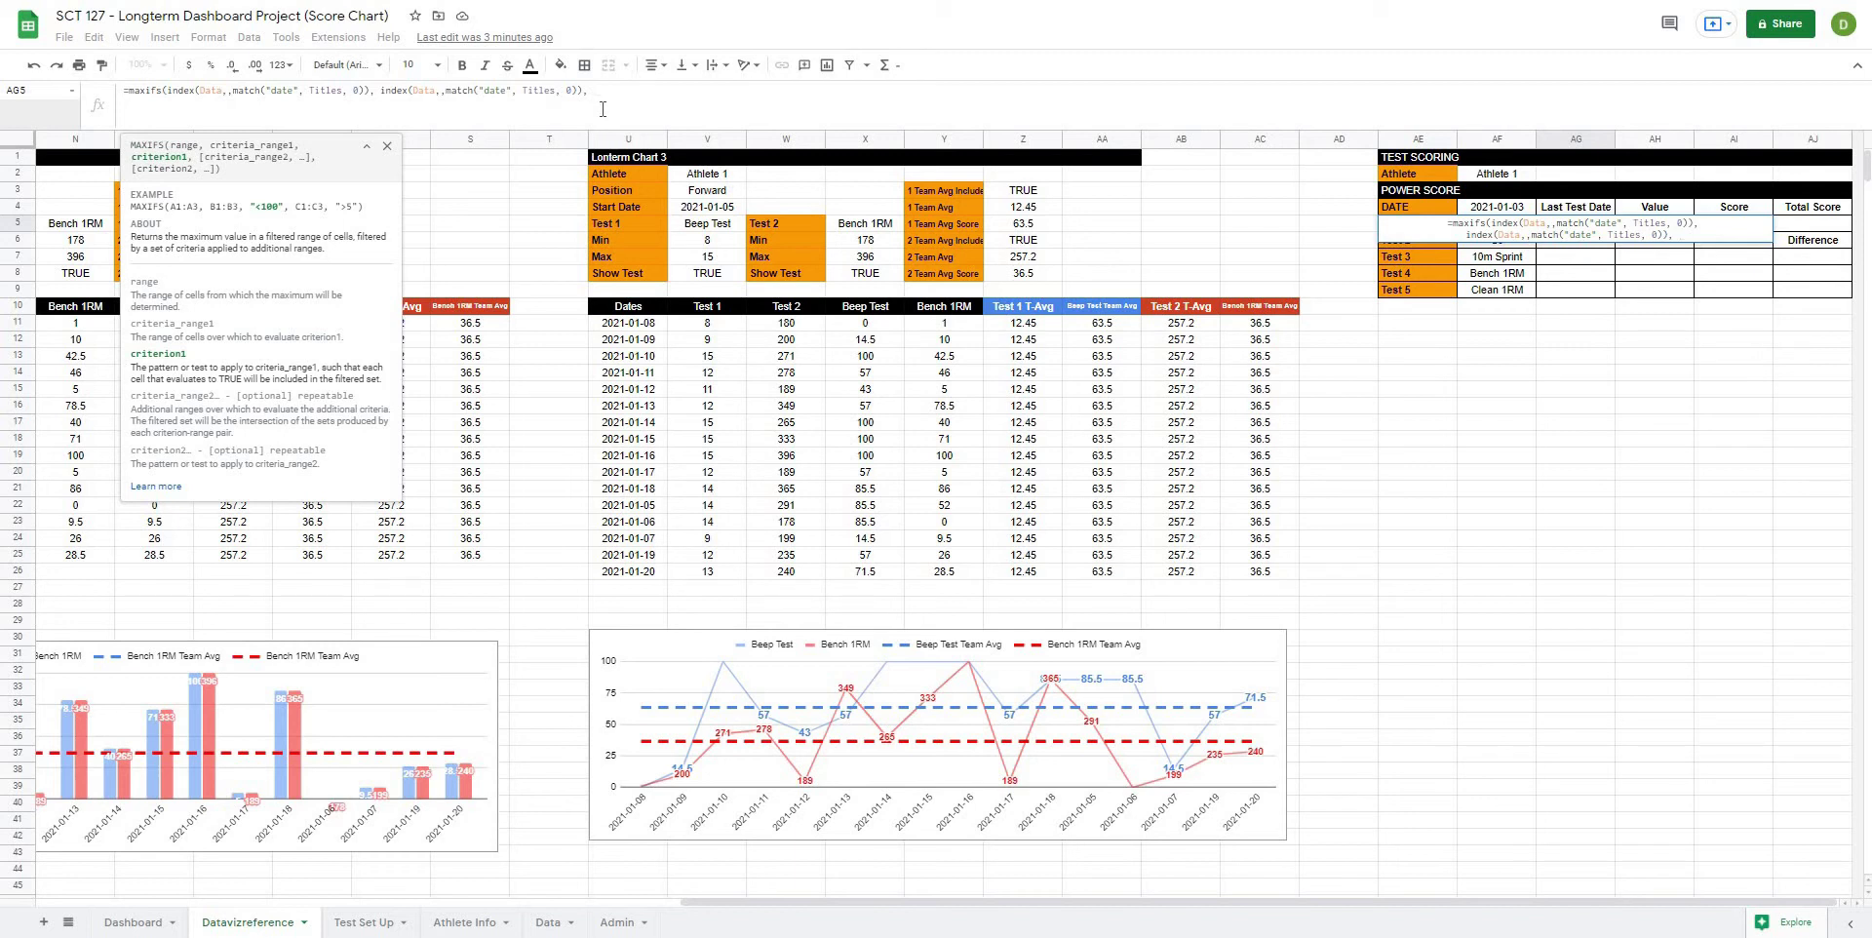
pyautogui.write('"M')
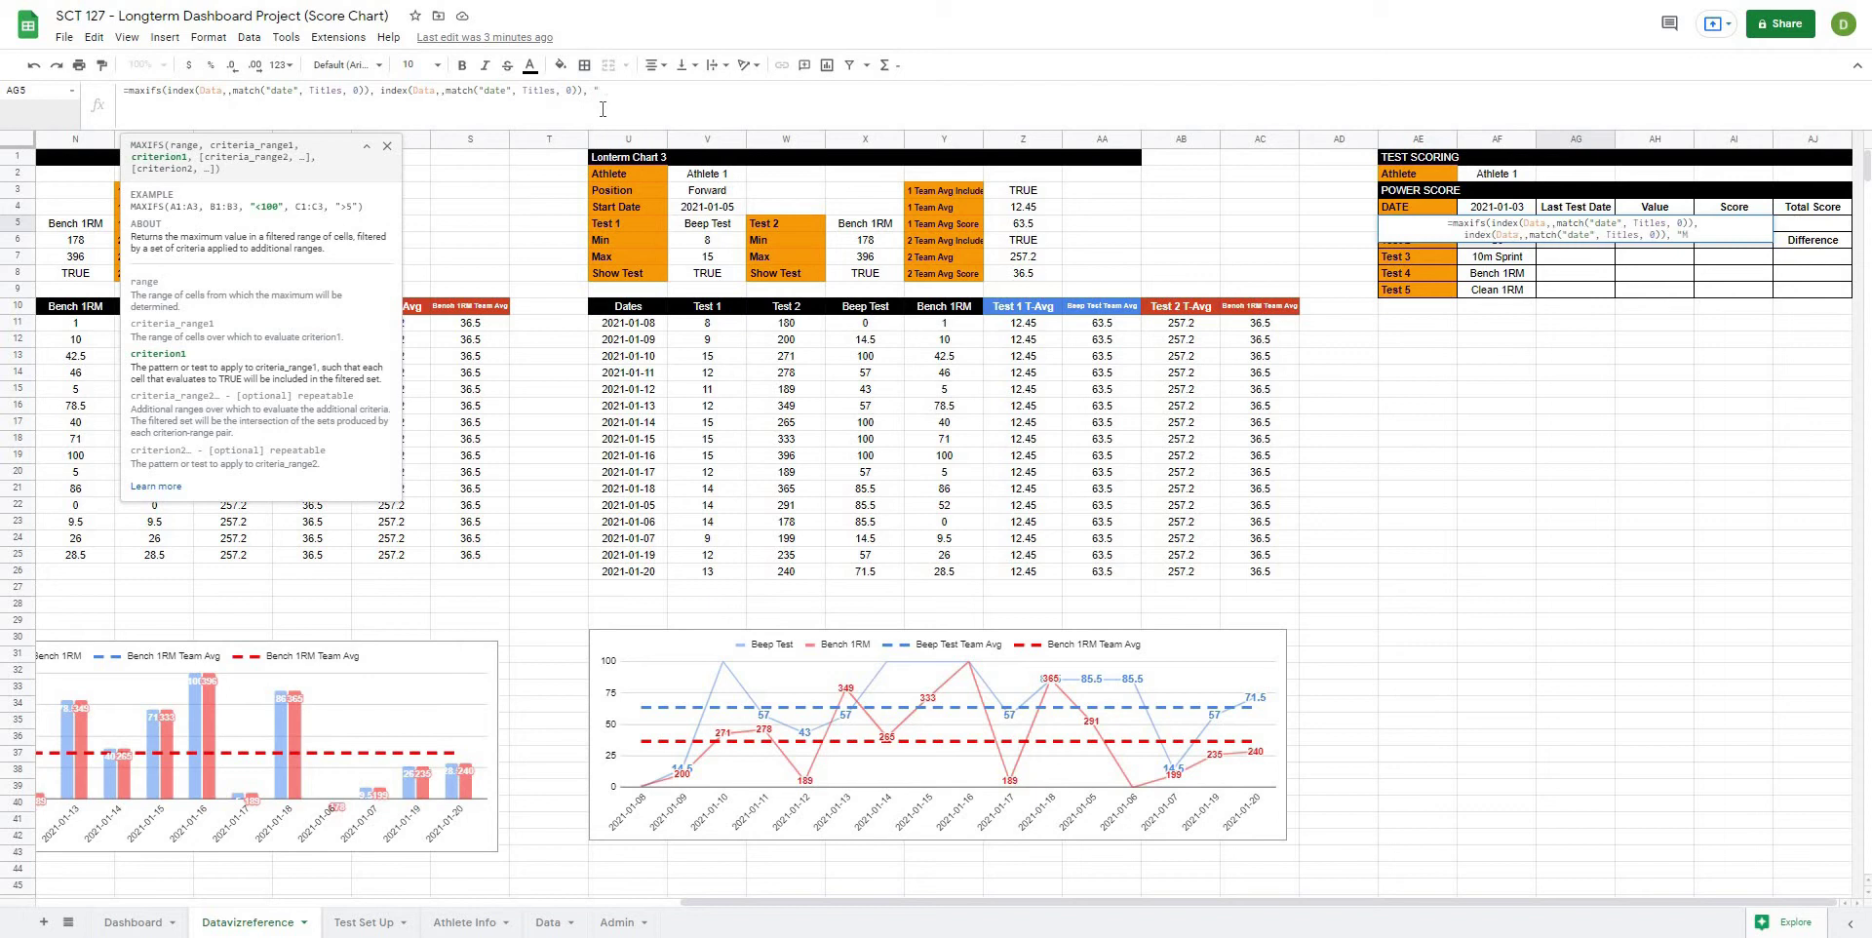
pyautogui.press('BackSpace')
pyautogui.write('<="&')
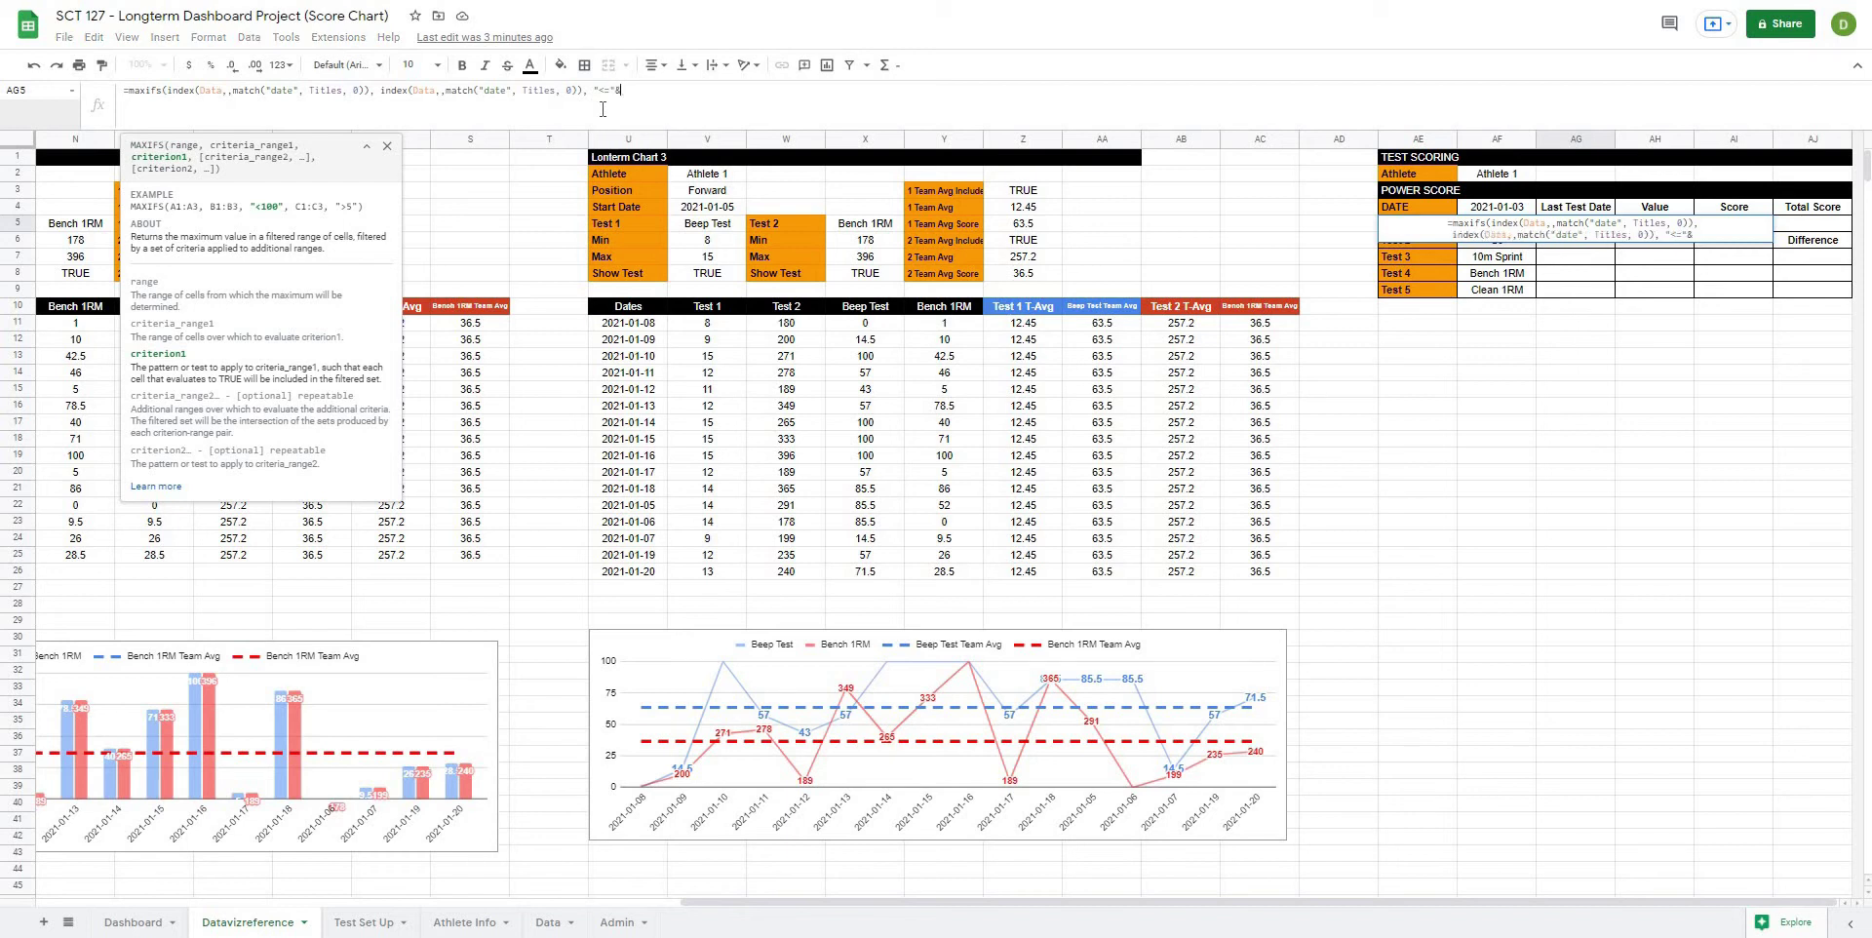
pyautogui.click(1503, 211)
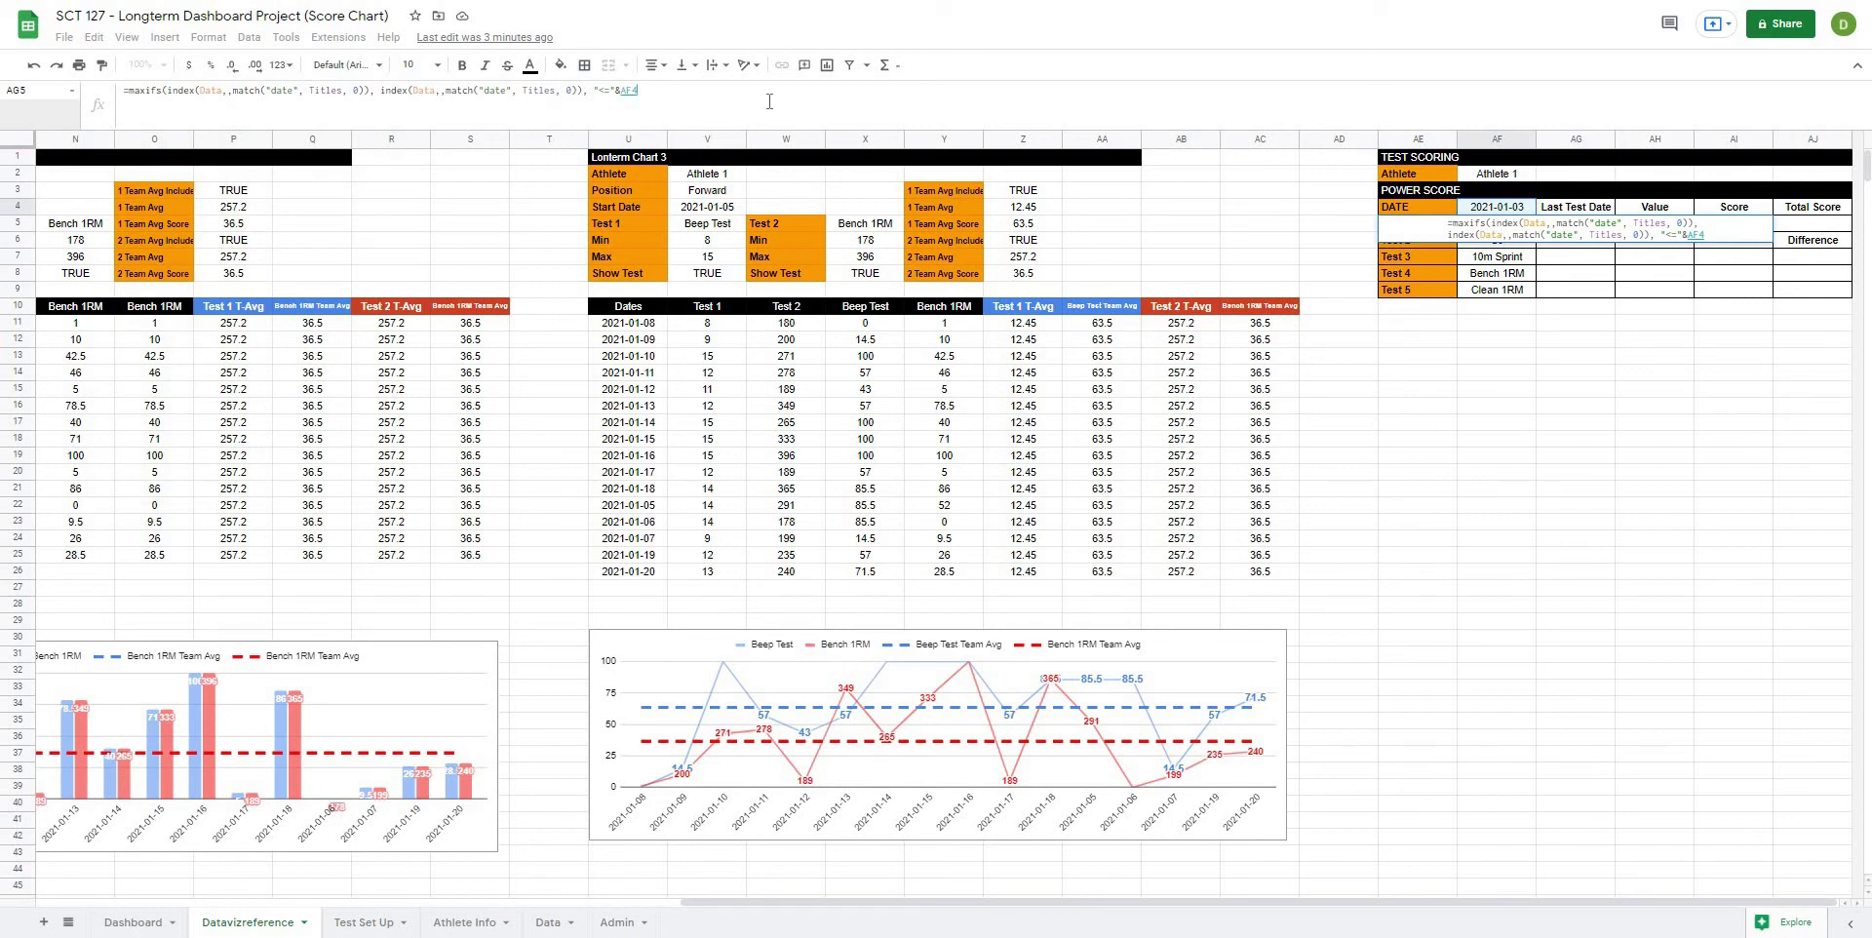
pyautogui.write(')')
pyautogui.press('Return')
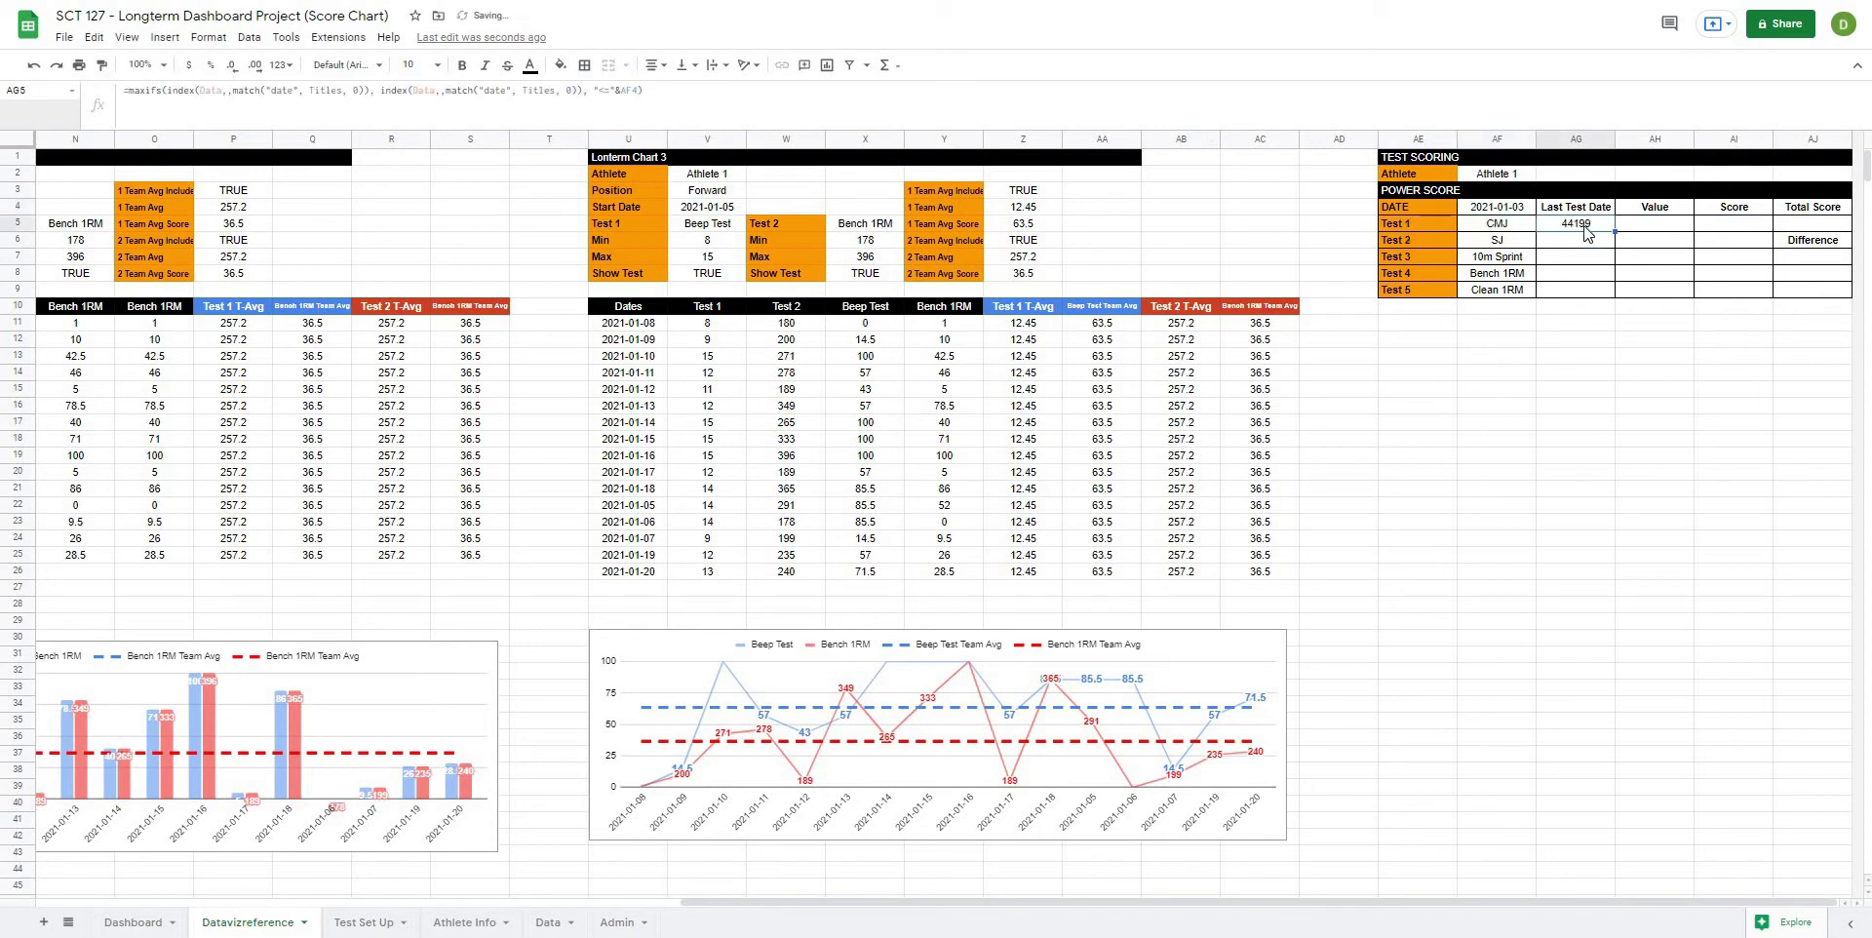
# Step: Format the Last Test Date cells AG5:AG9 as yyyy-mm-dd dates
pyautogui.click(1602, 353)
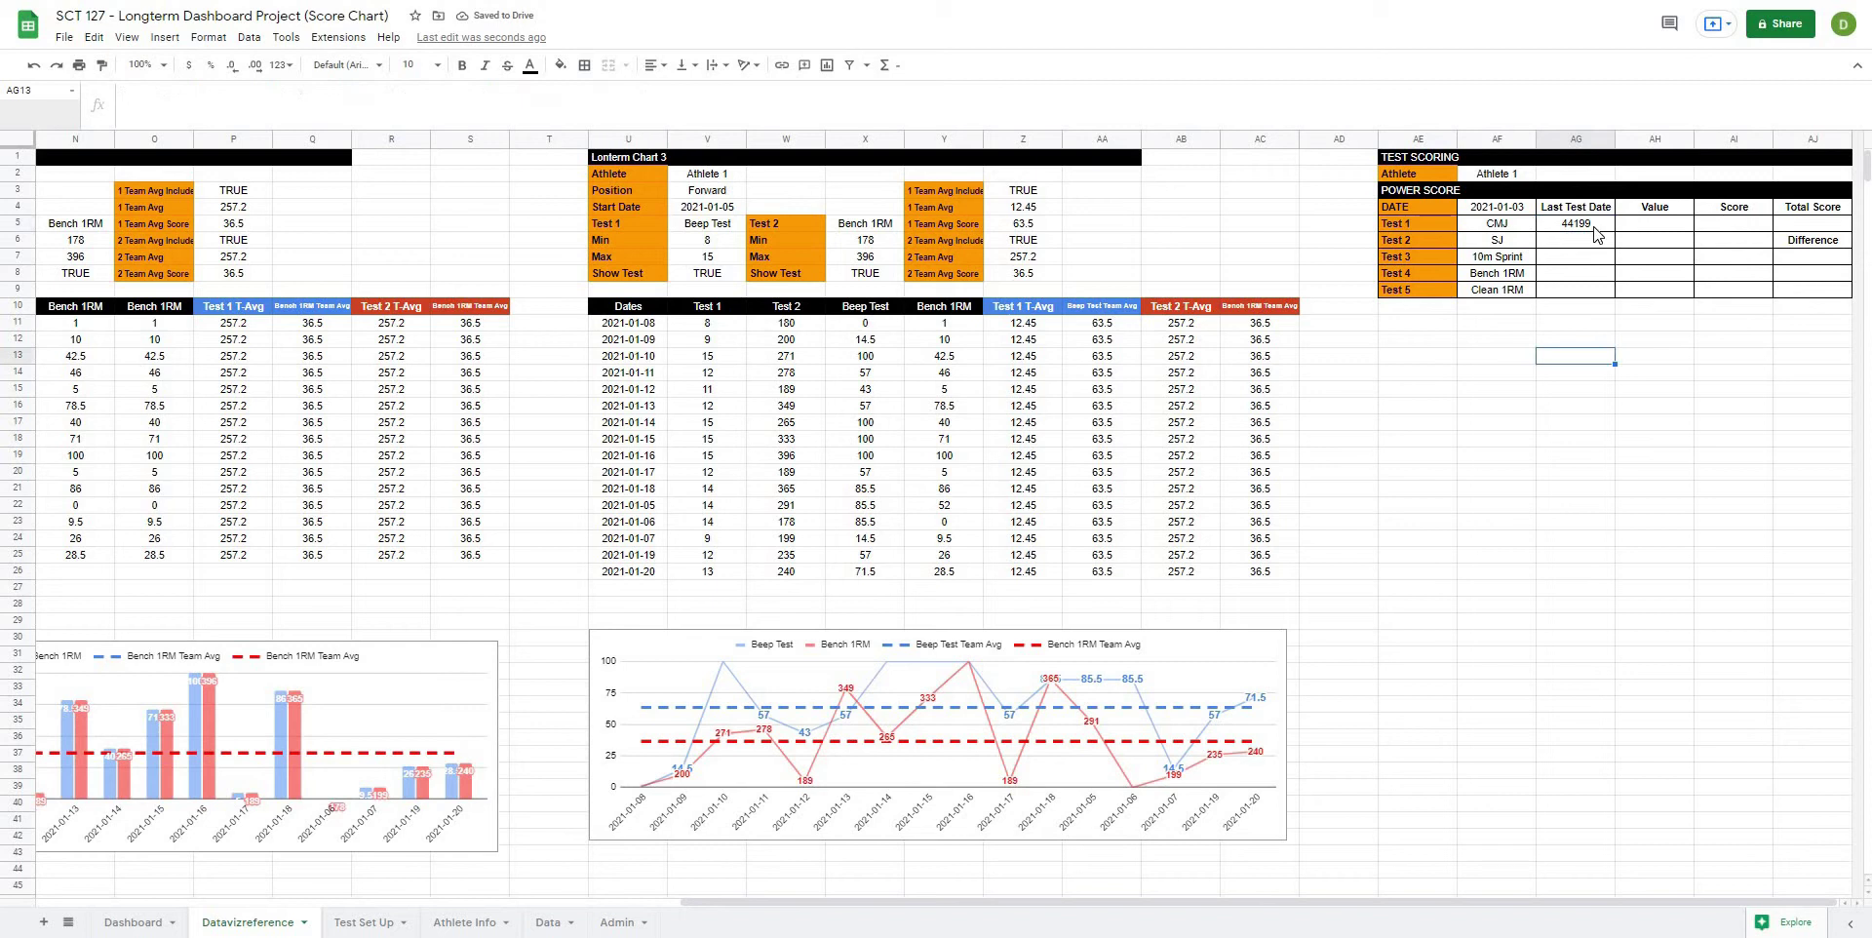
pyautogui.moveTo(1576, 223); pyautogui.dragTo(1604, 290)
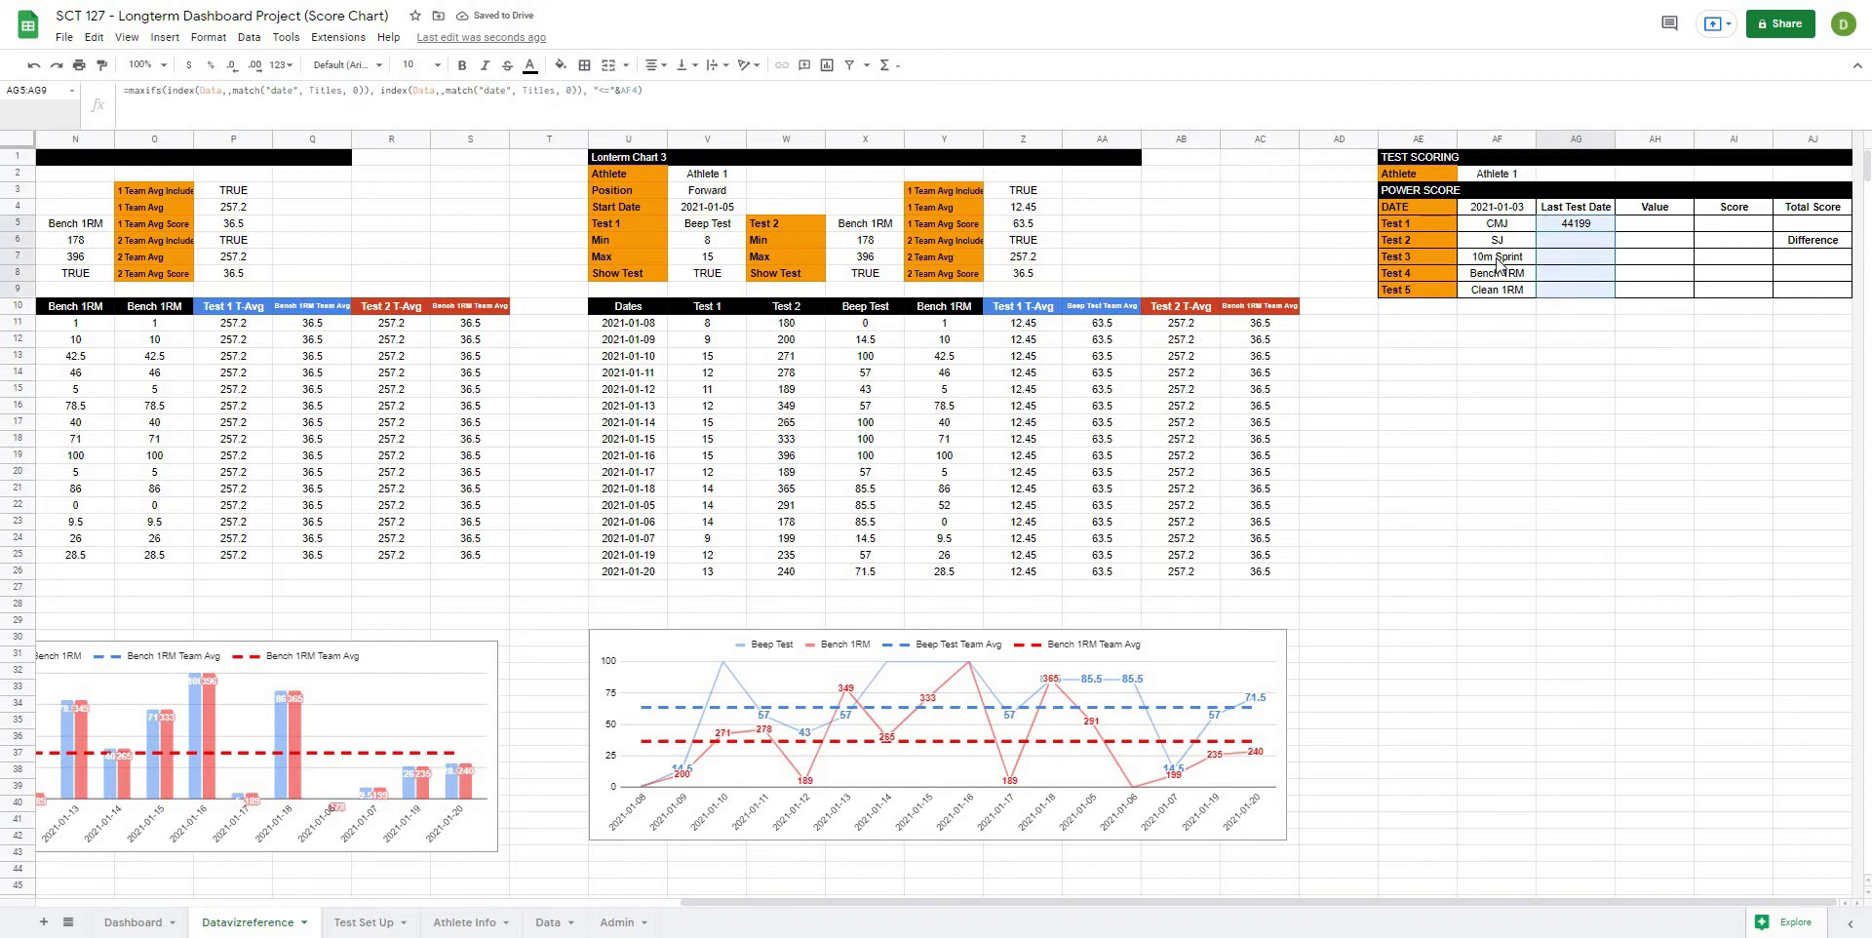
pyautogui.click(208, 37)
pyautogui.moveTo(257, 107)
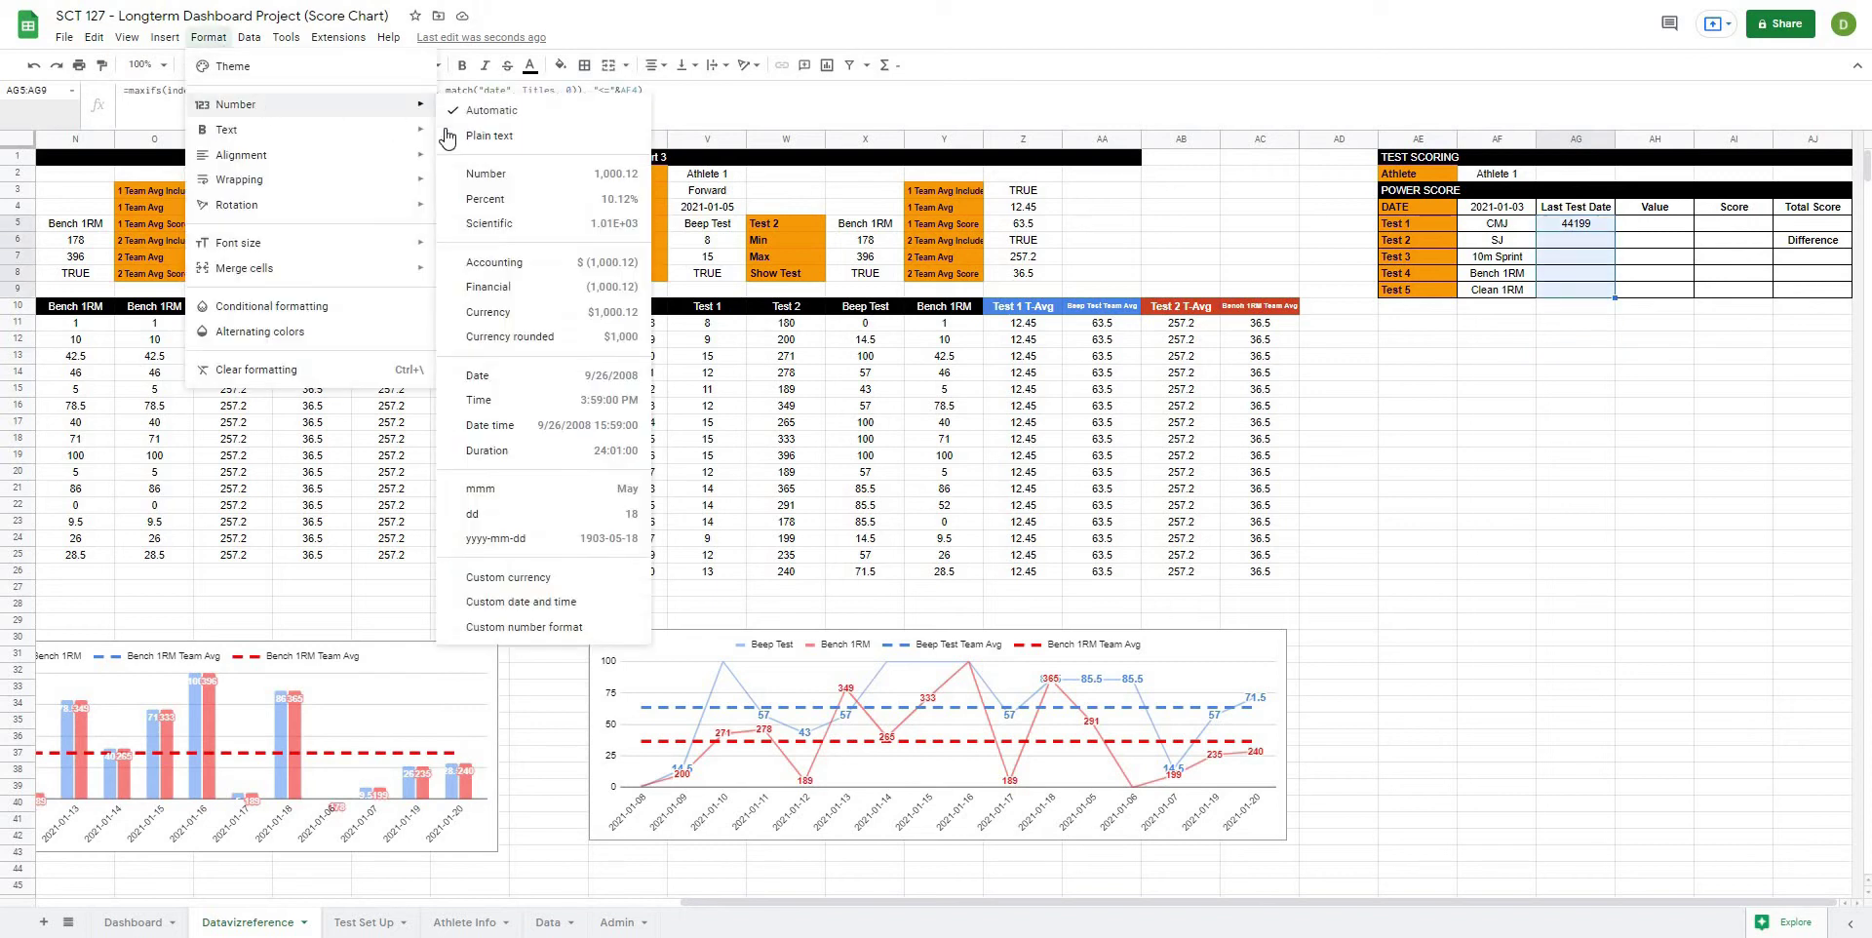
pyautogui.click(683, 537)
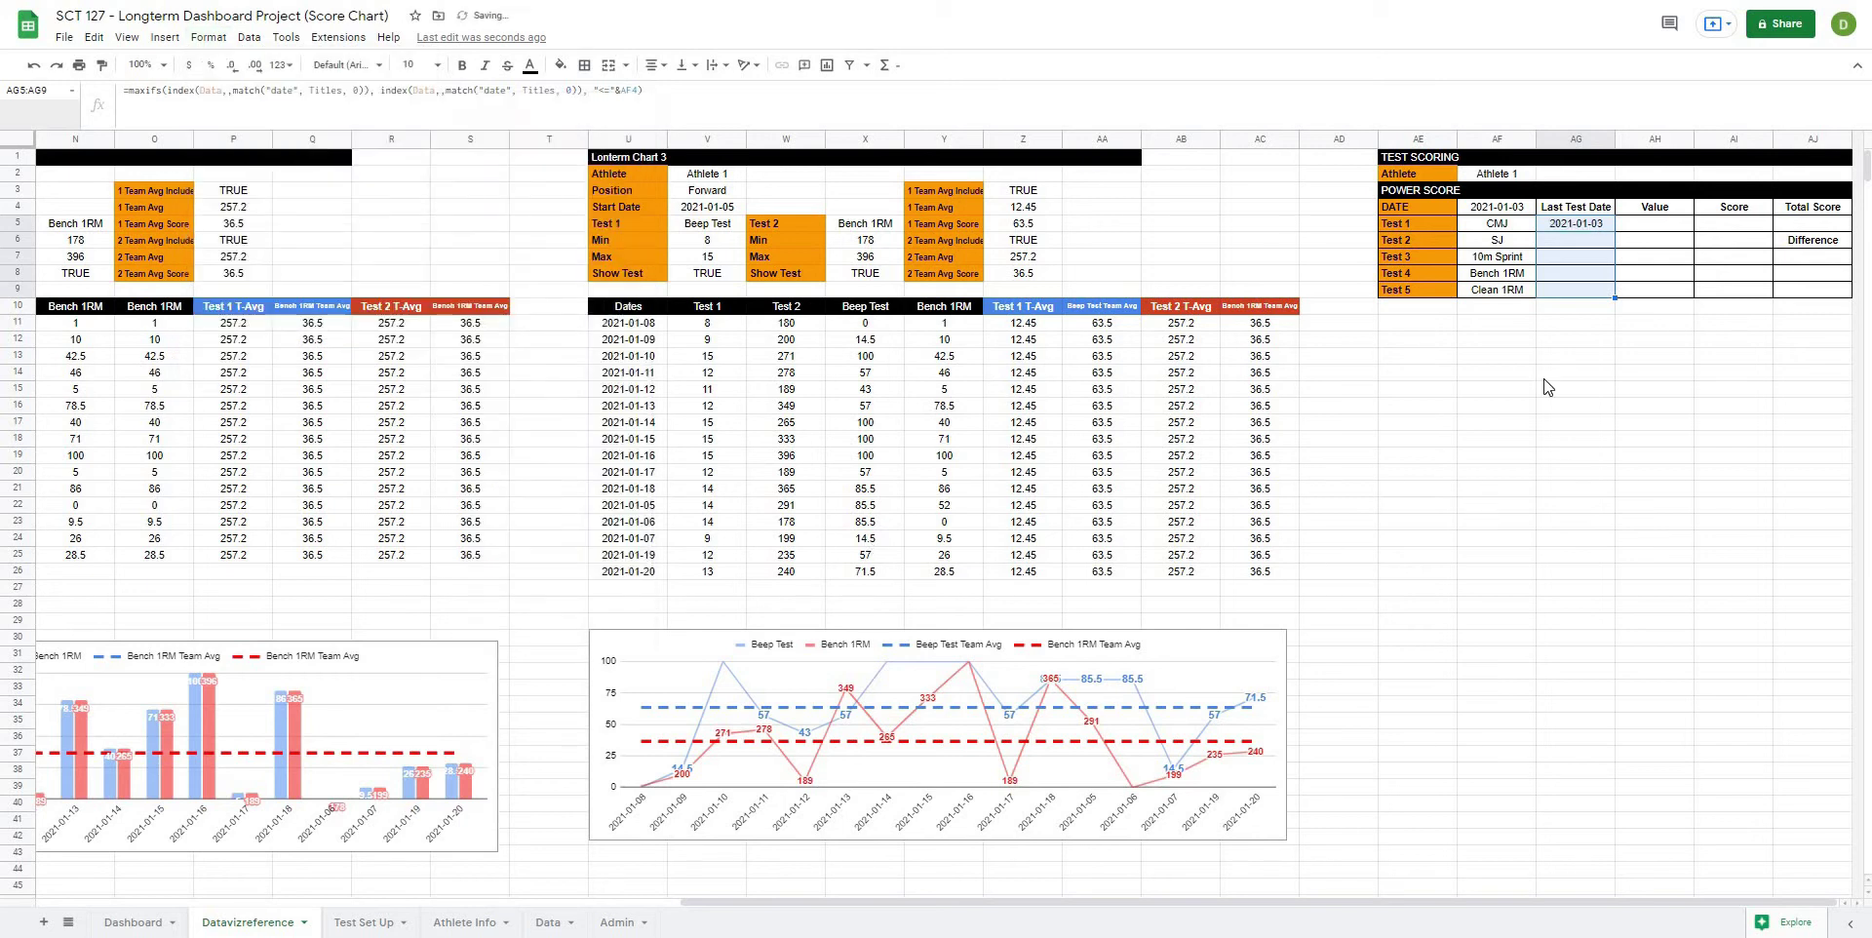
pyautogui.click(1571, 227)
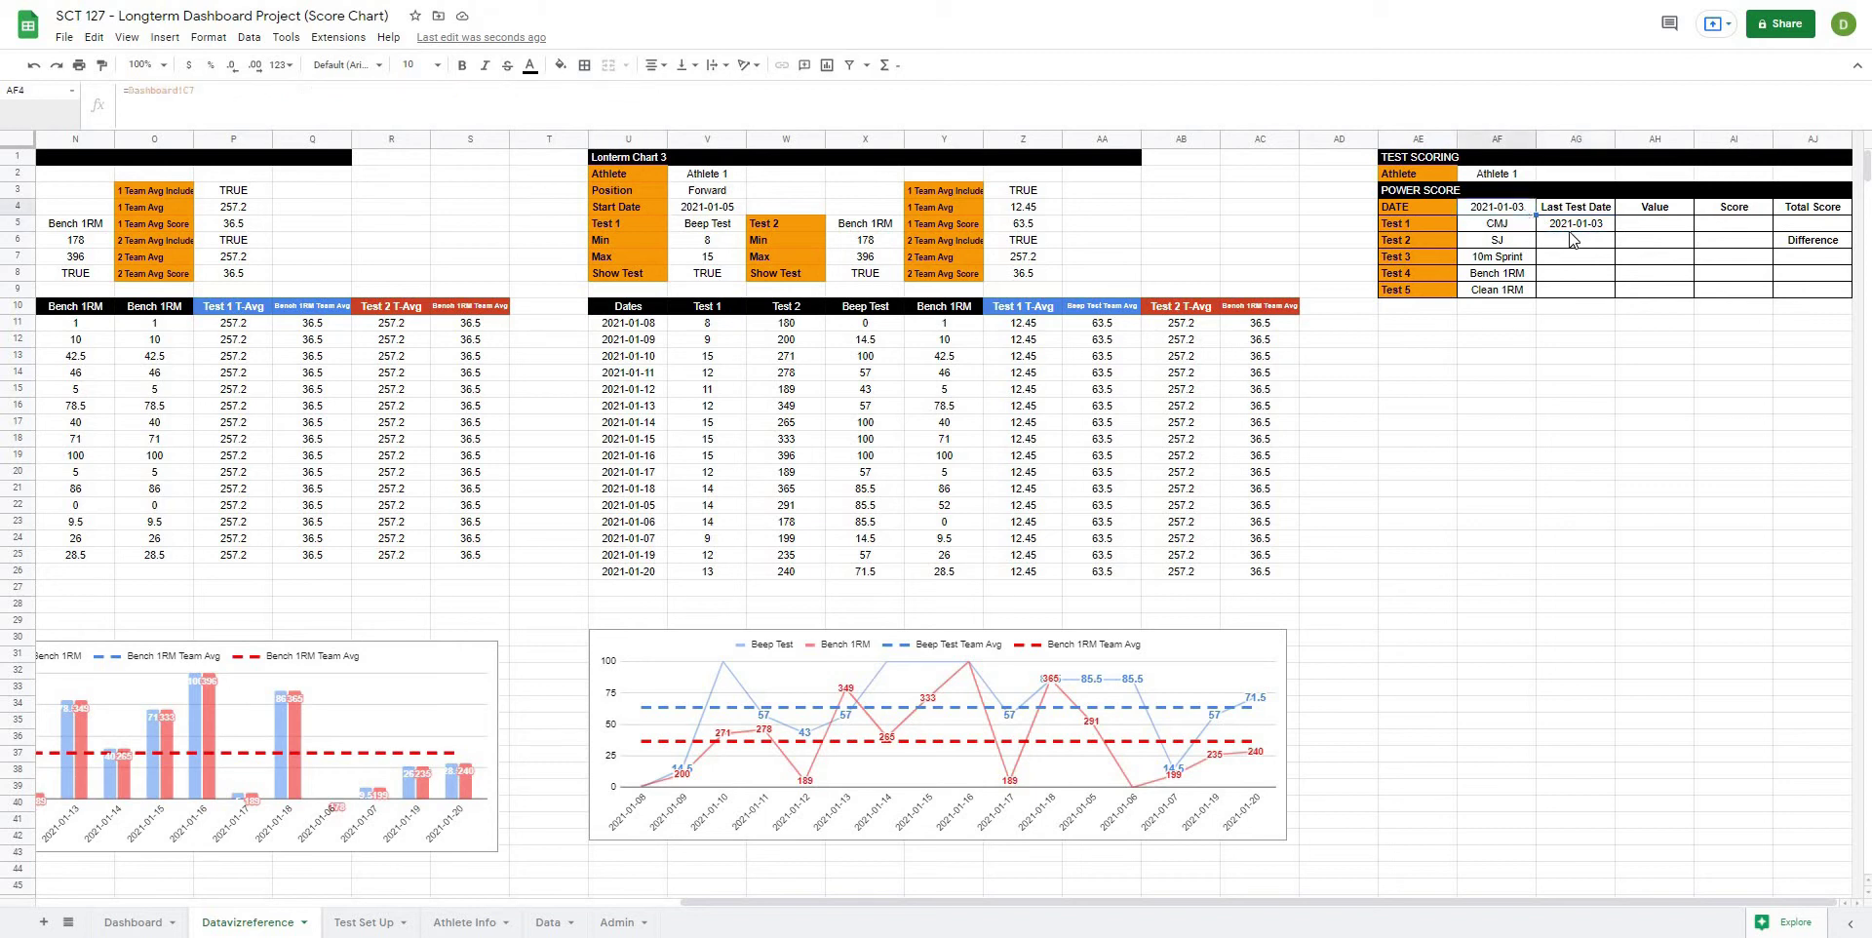
pyautogui.click(653, 94)
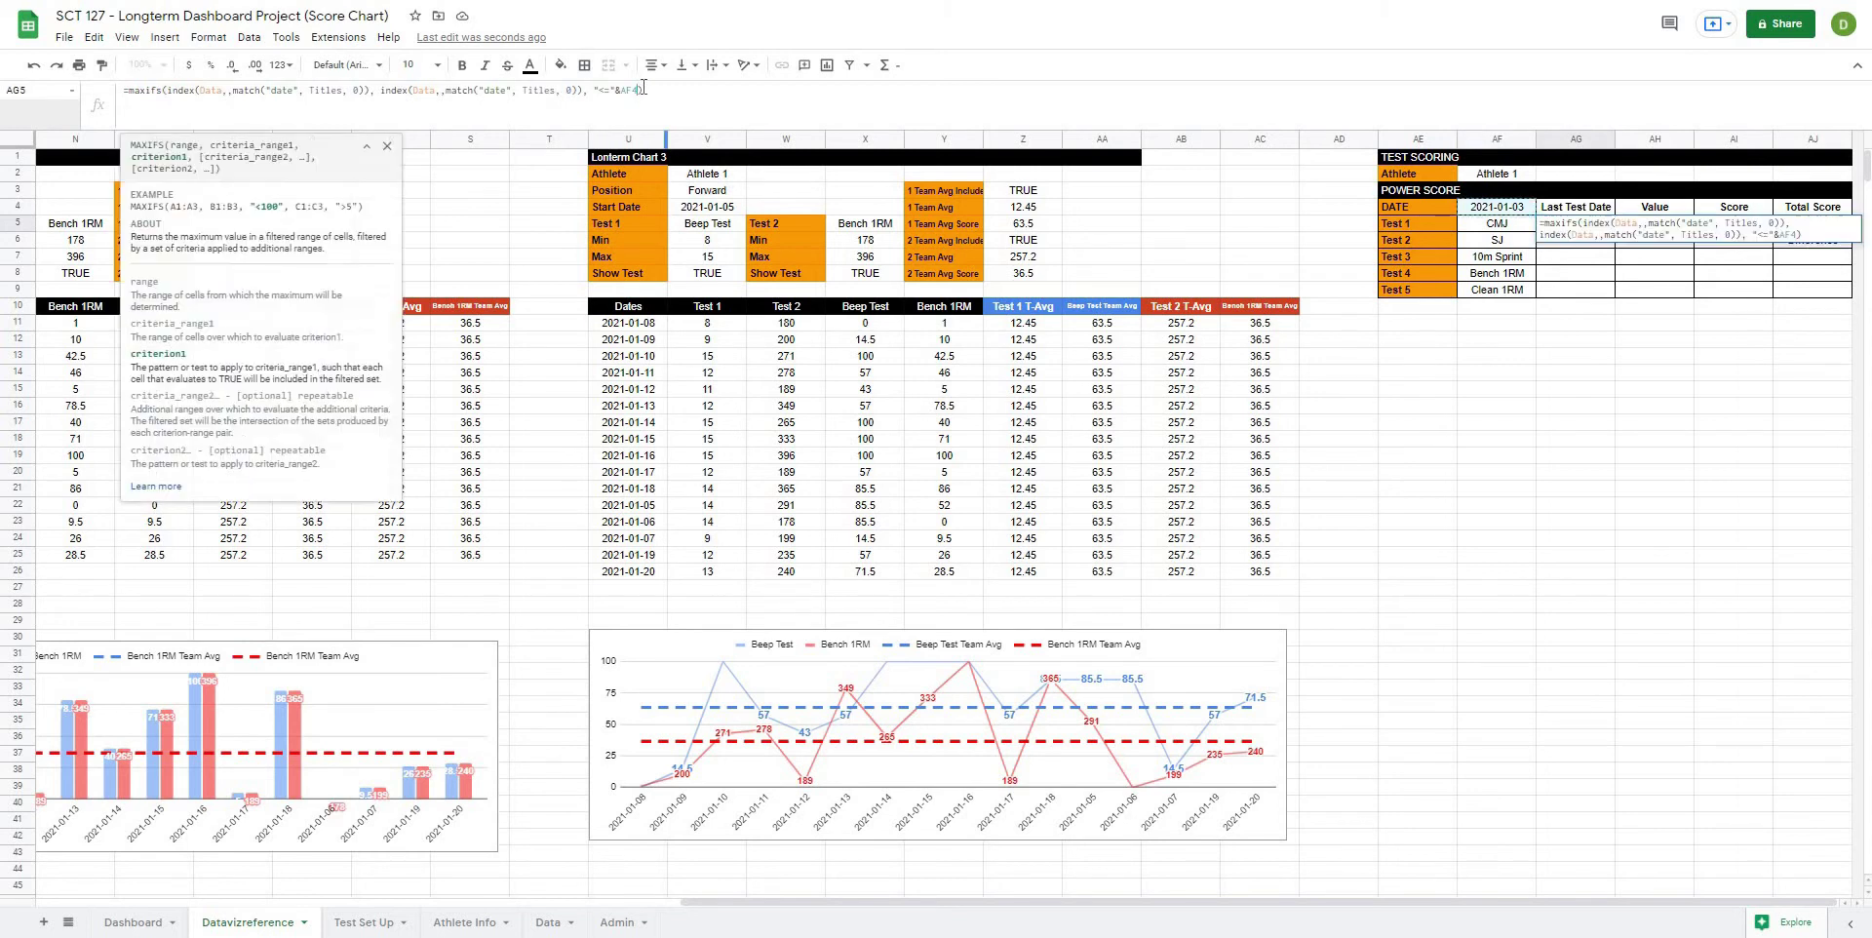
pyautogui.click(1604, 503)
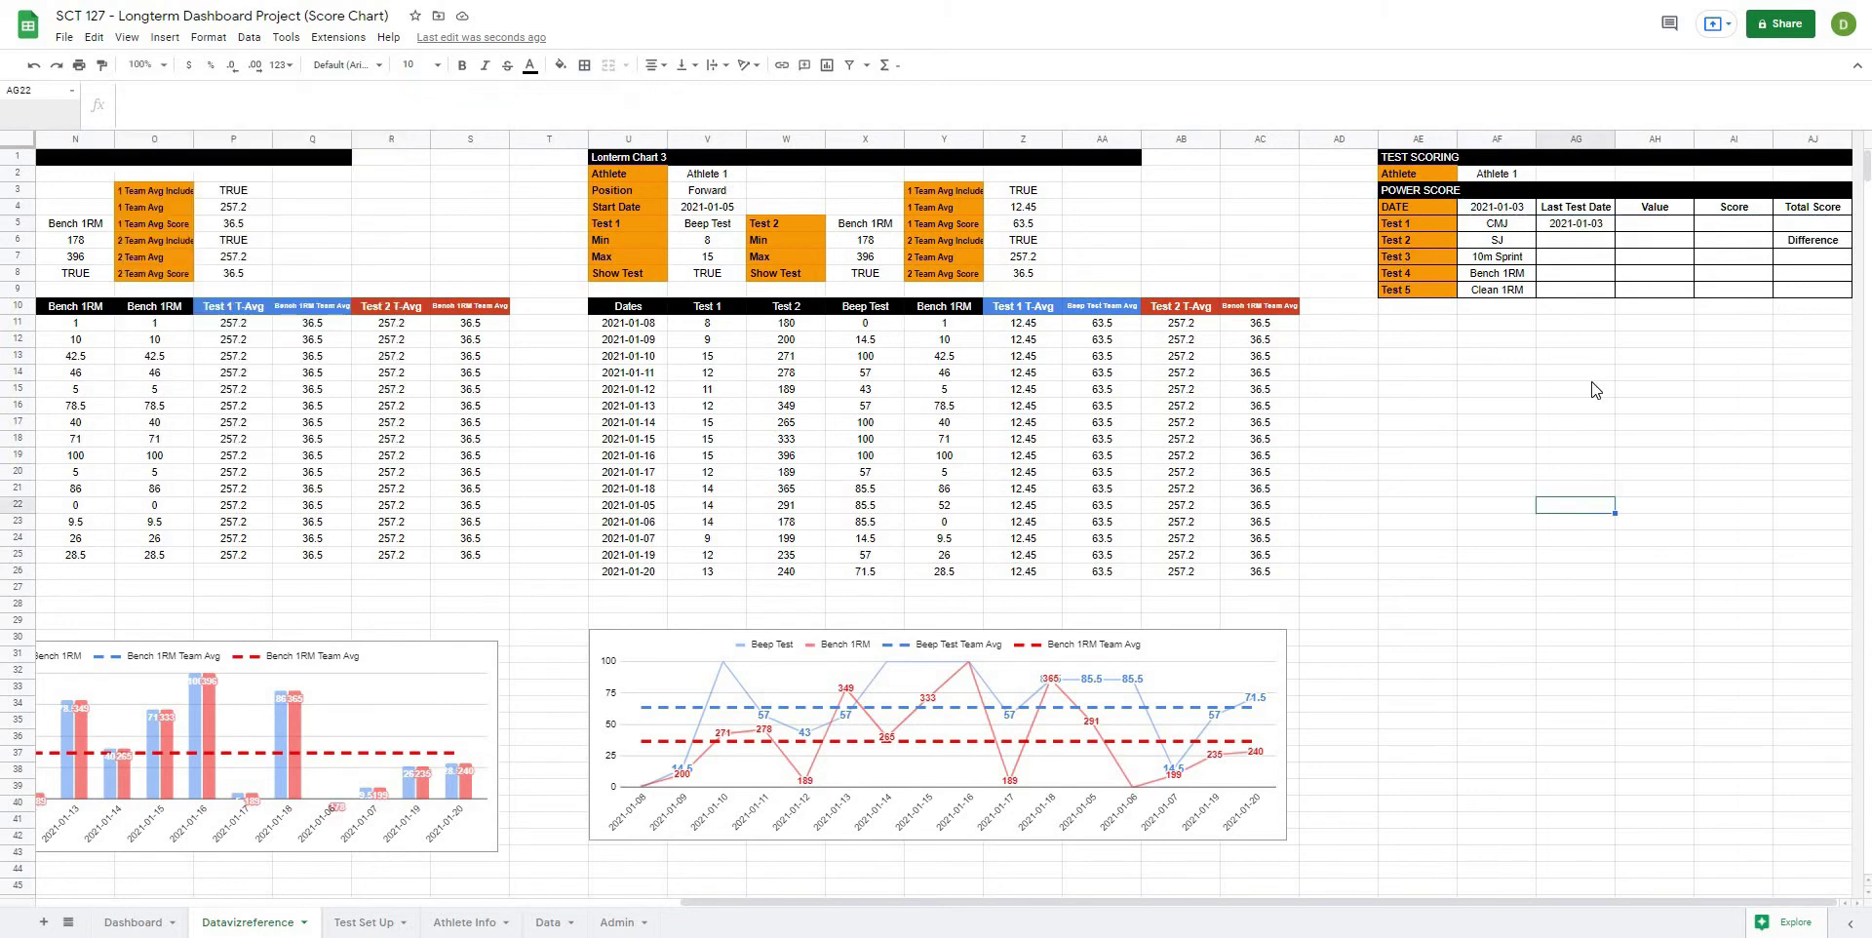
# Step: Extend the MAXIFS formula in AG5 with index(Data,,match("Athlete Name", Titles,0)) as its second criteria range
pyautogui.click(1562, 230)
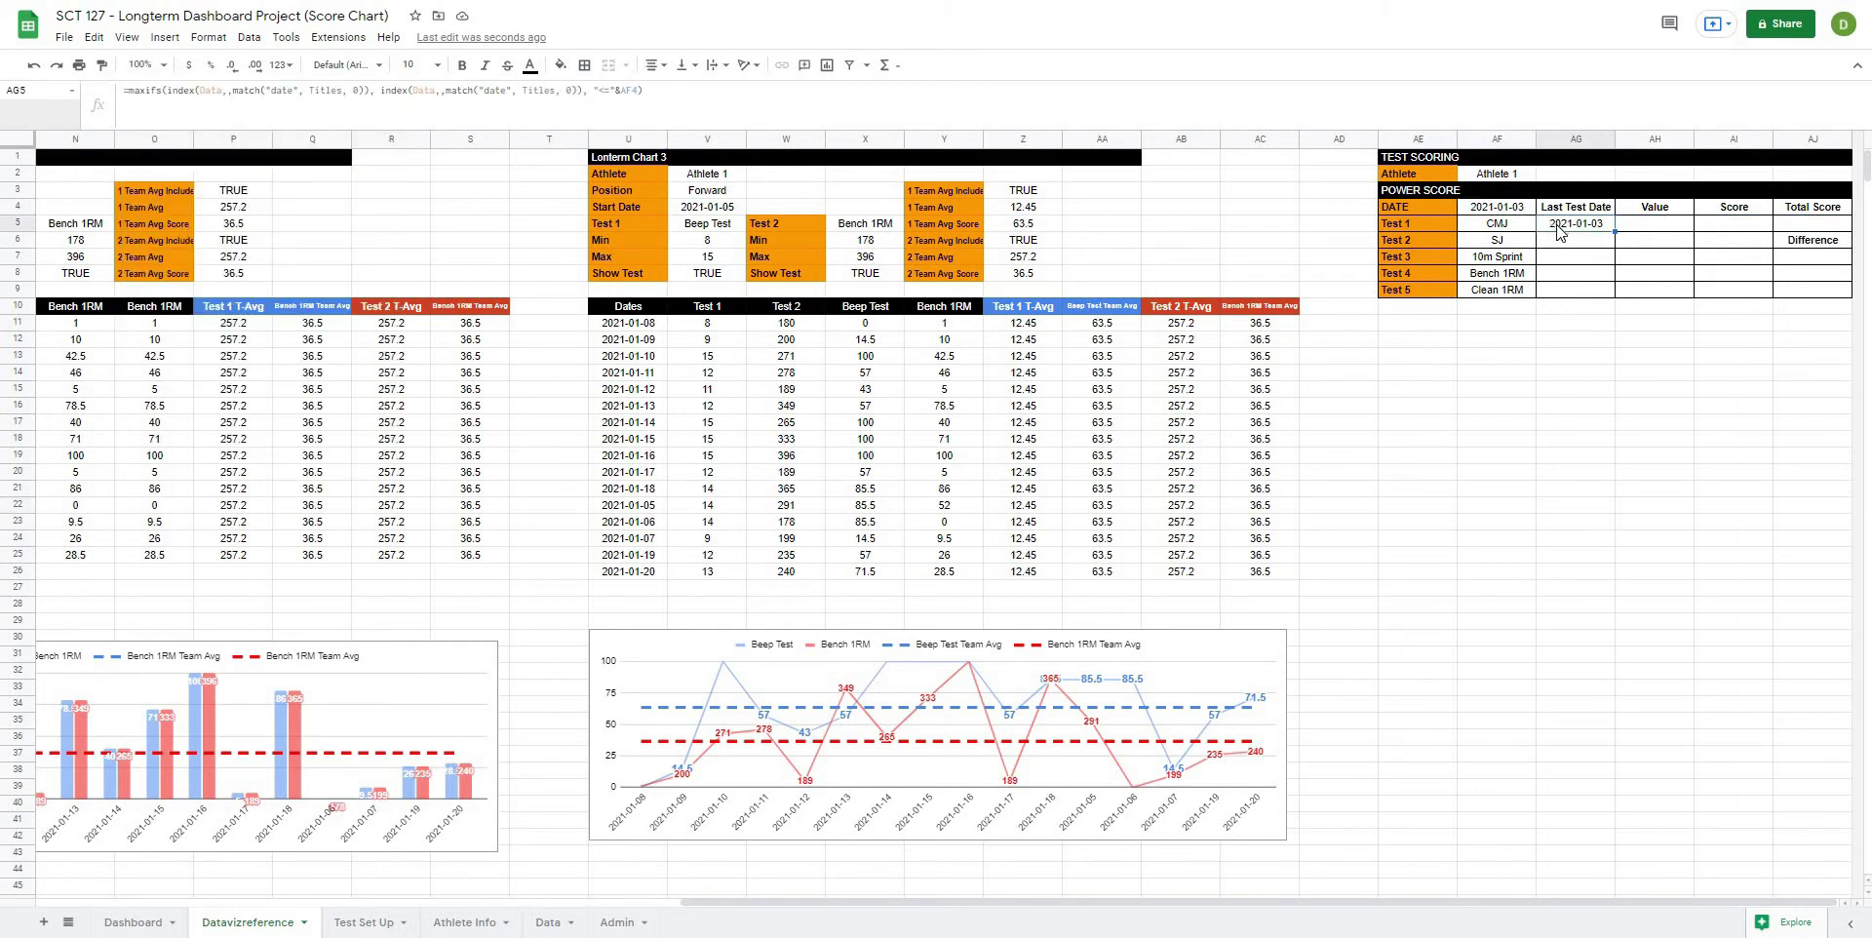
pyautogui.click(640, 89)
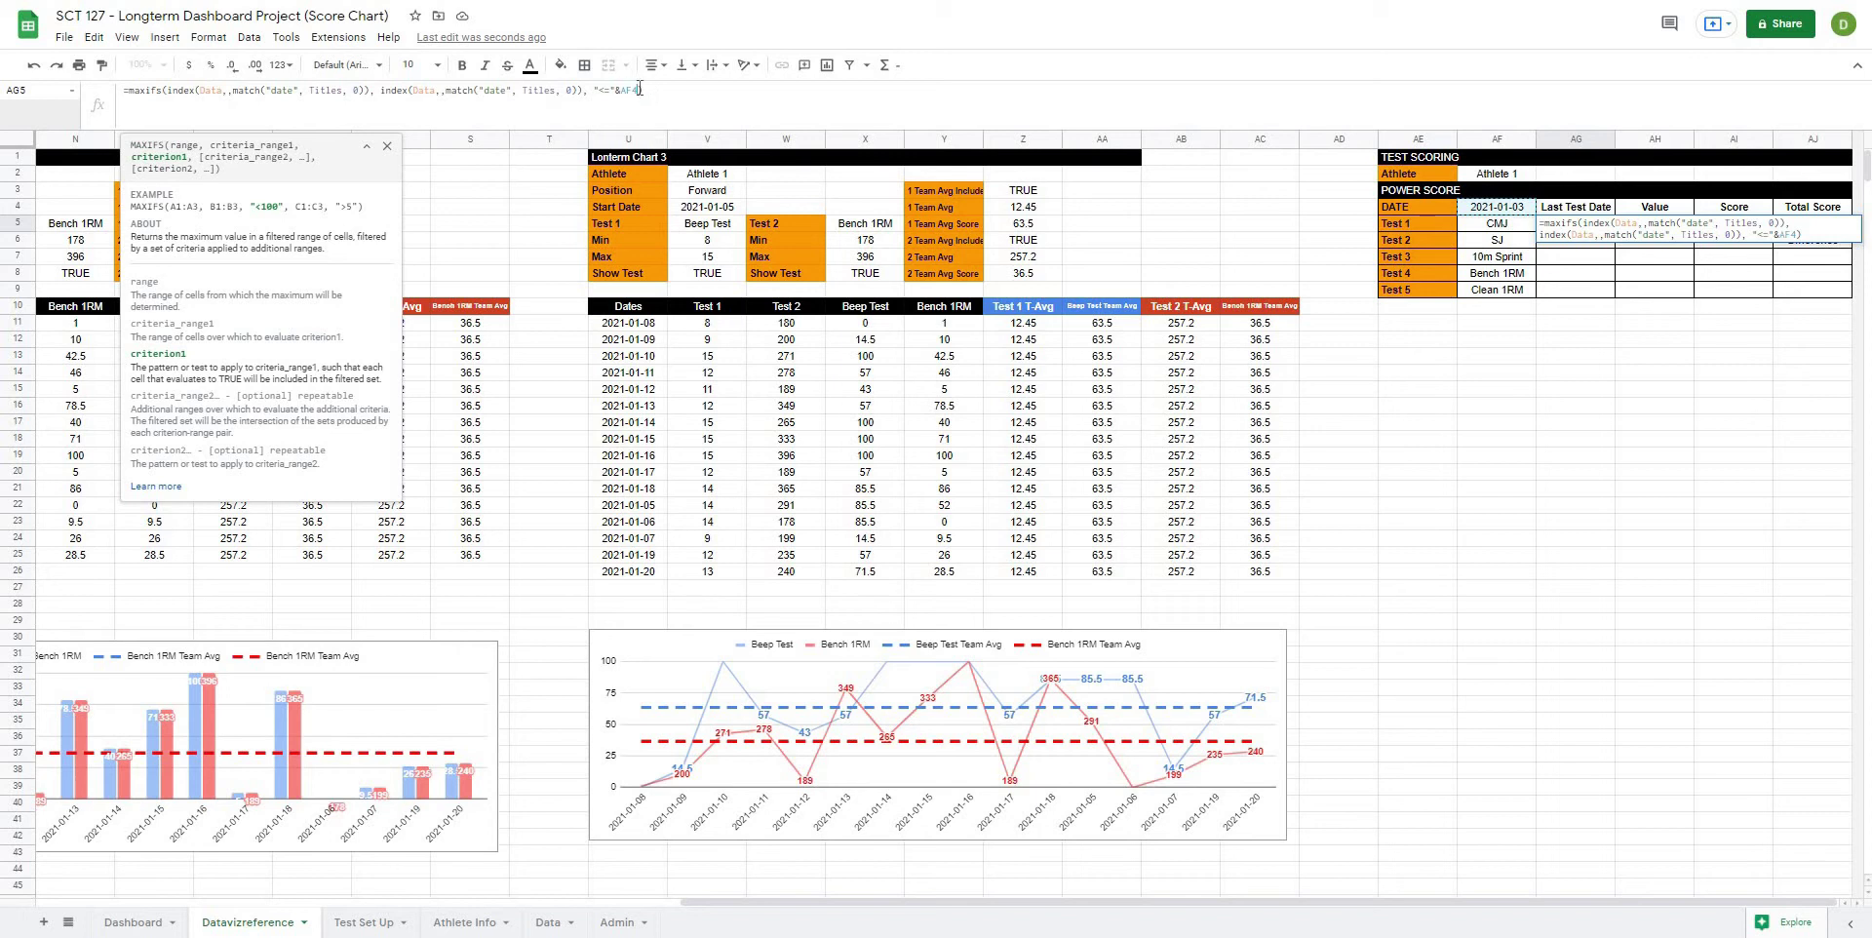
pyautogui.write(',')
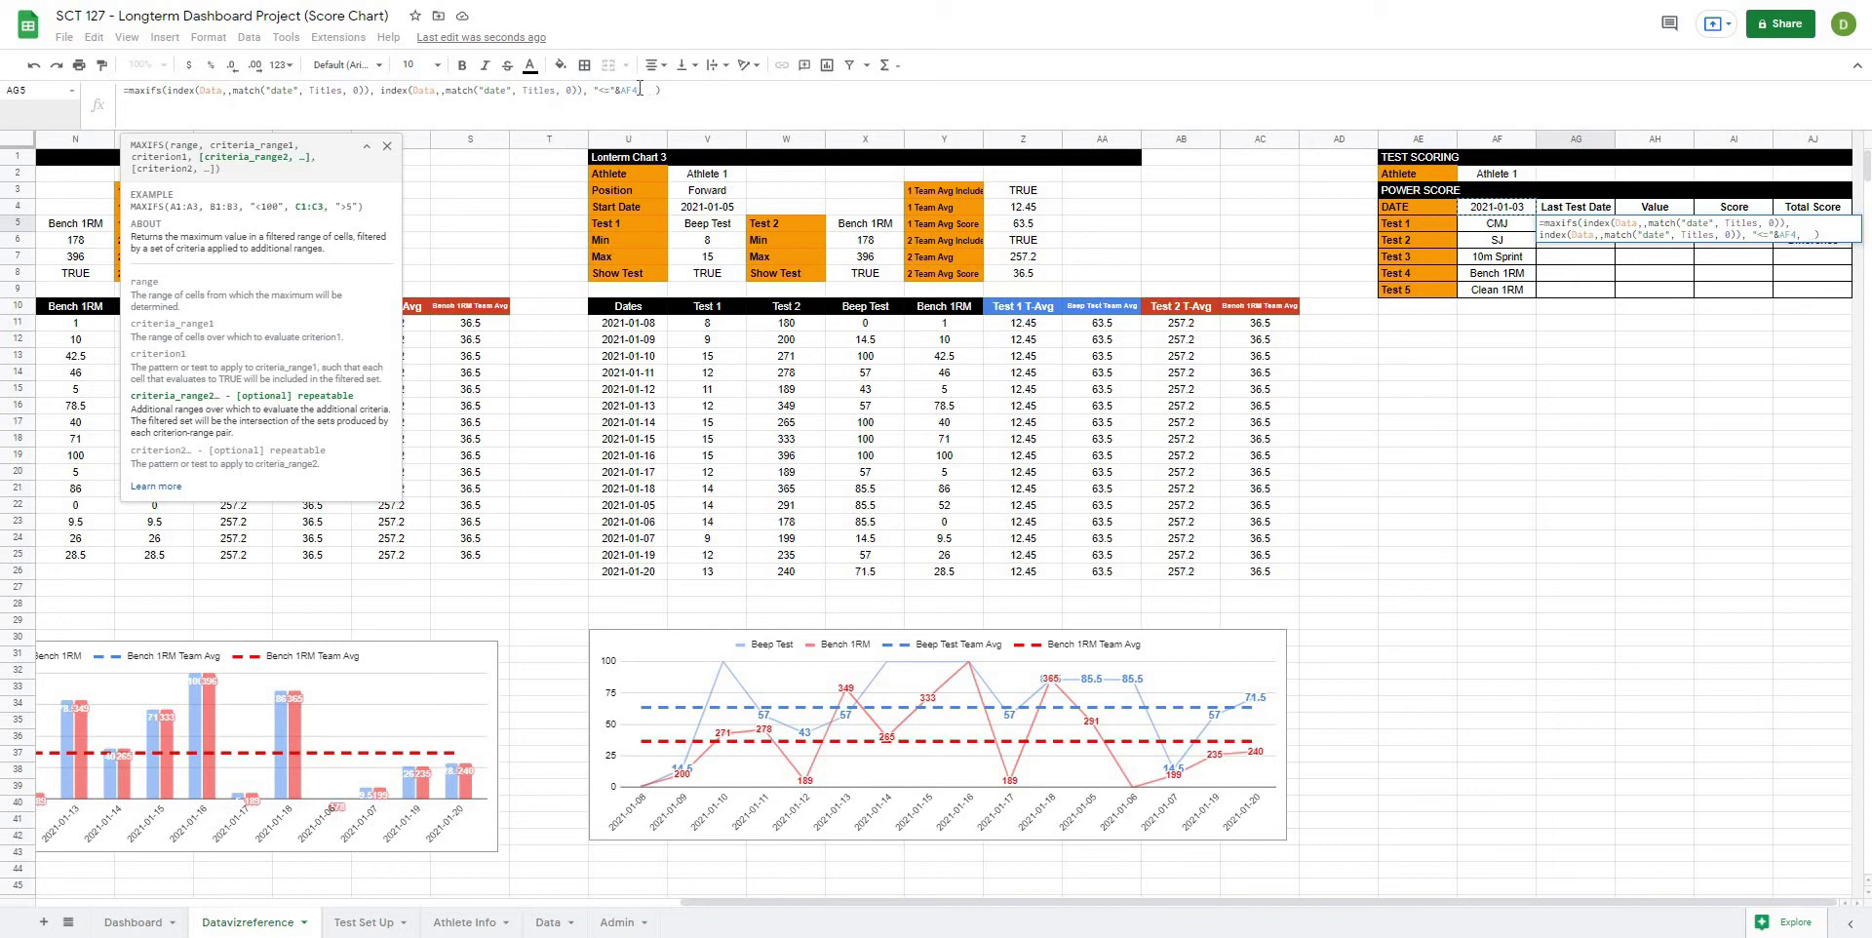
pyautogui.write('index')
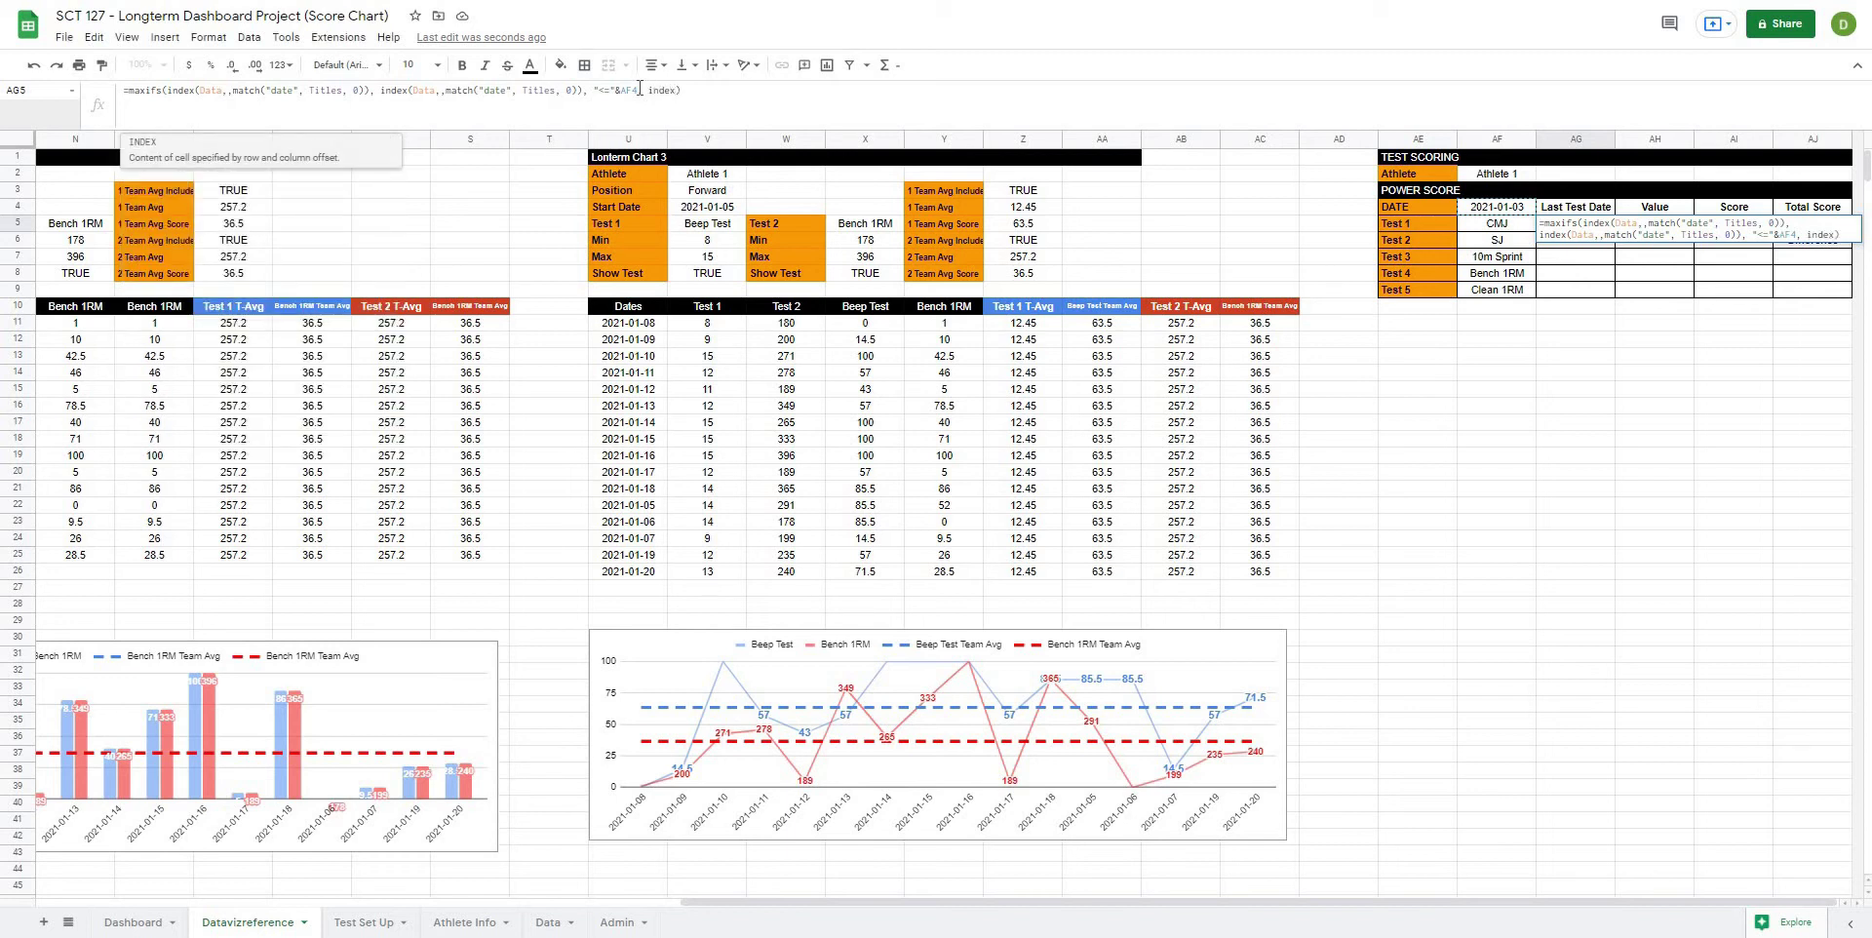
pyautogui.write('(data,,')
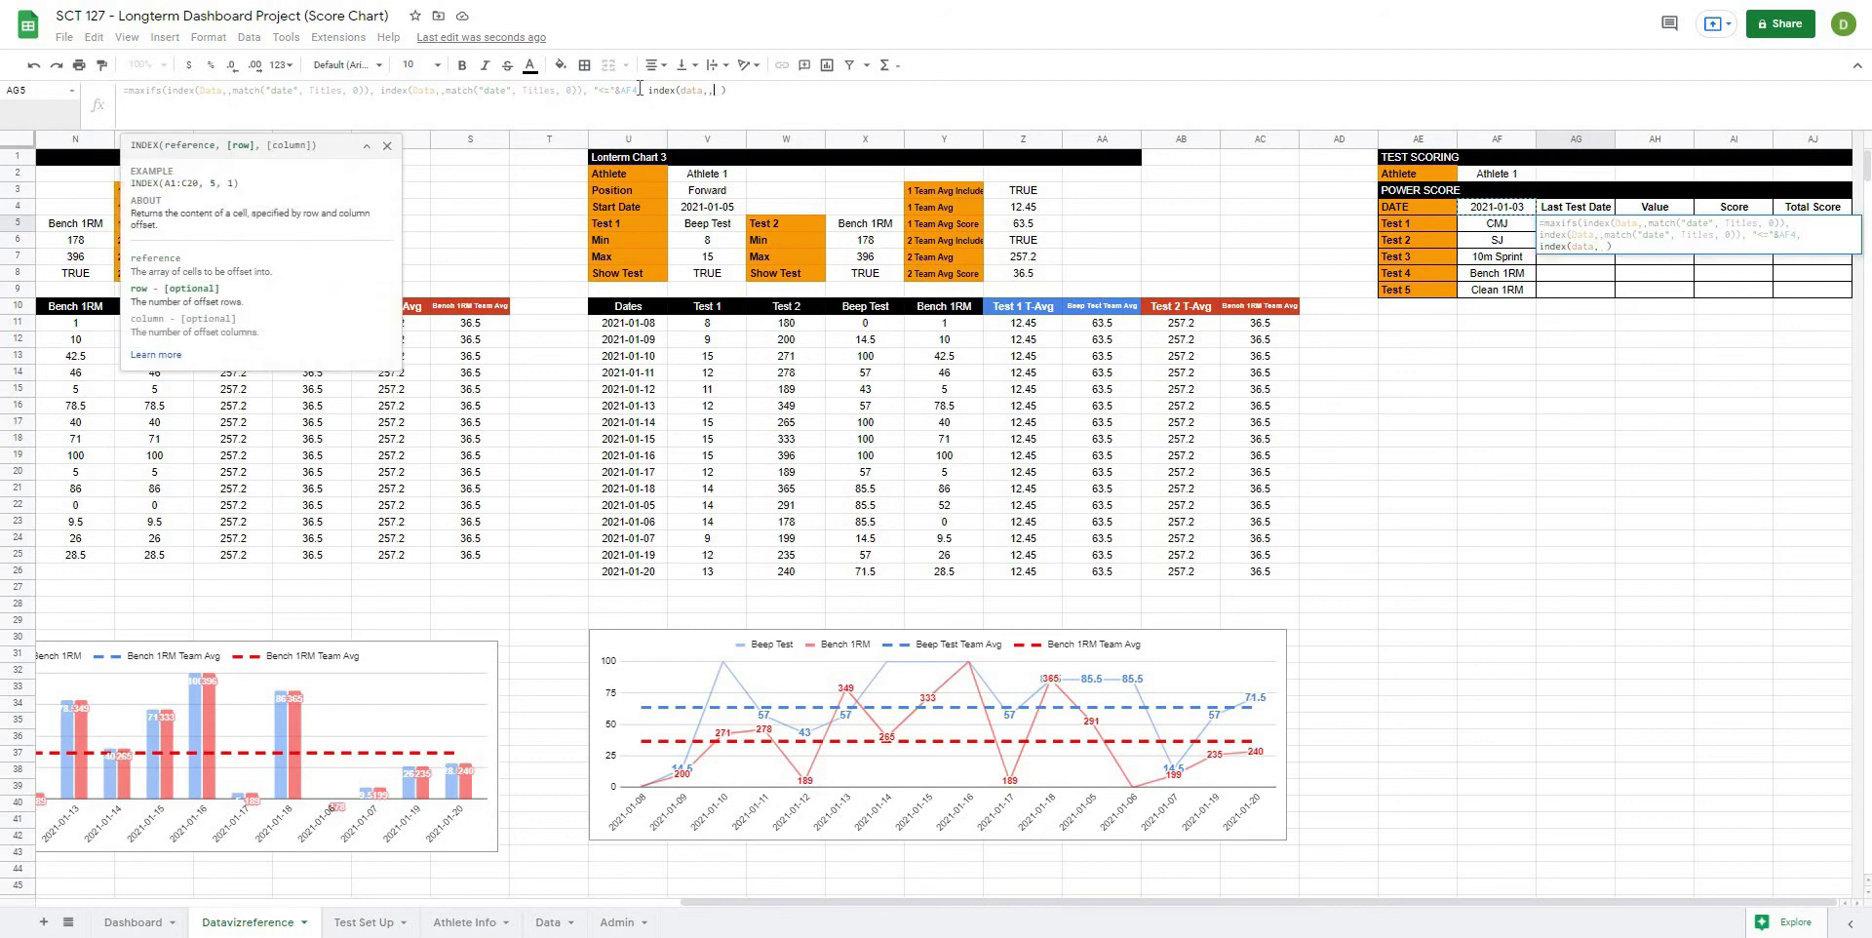
pyautogui.write('match(')
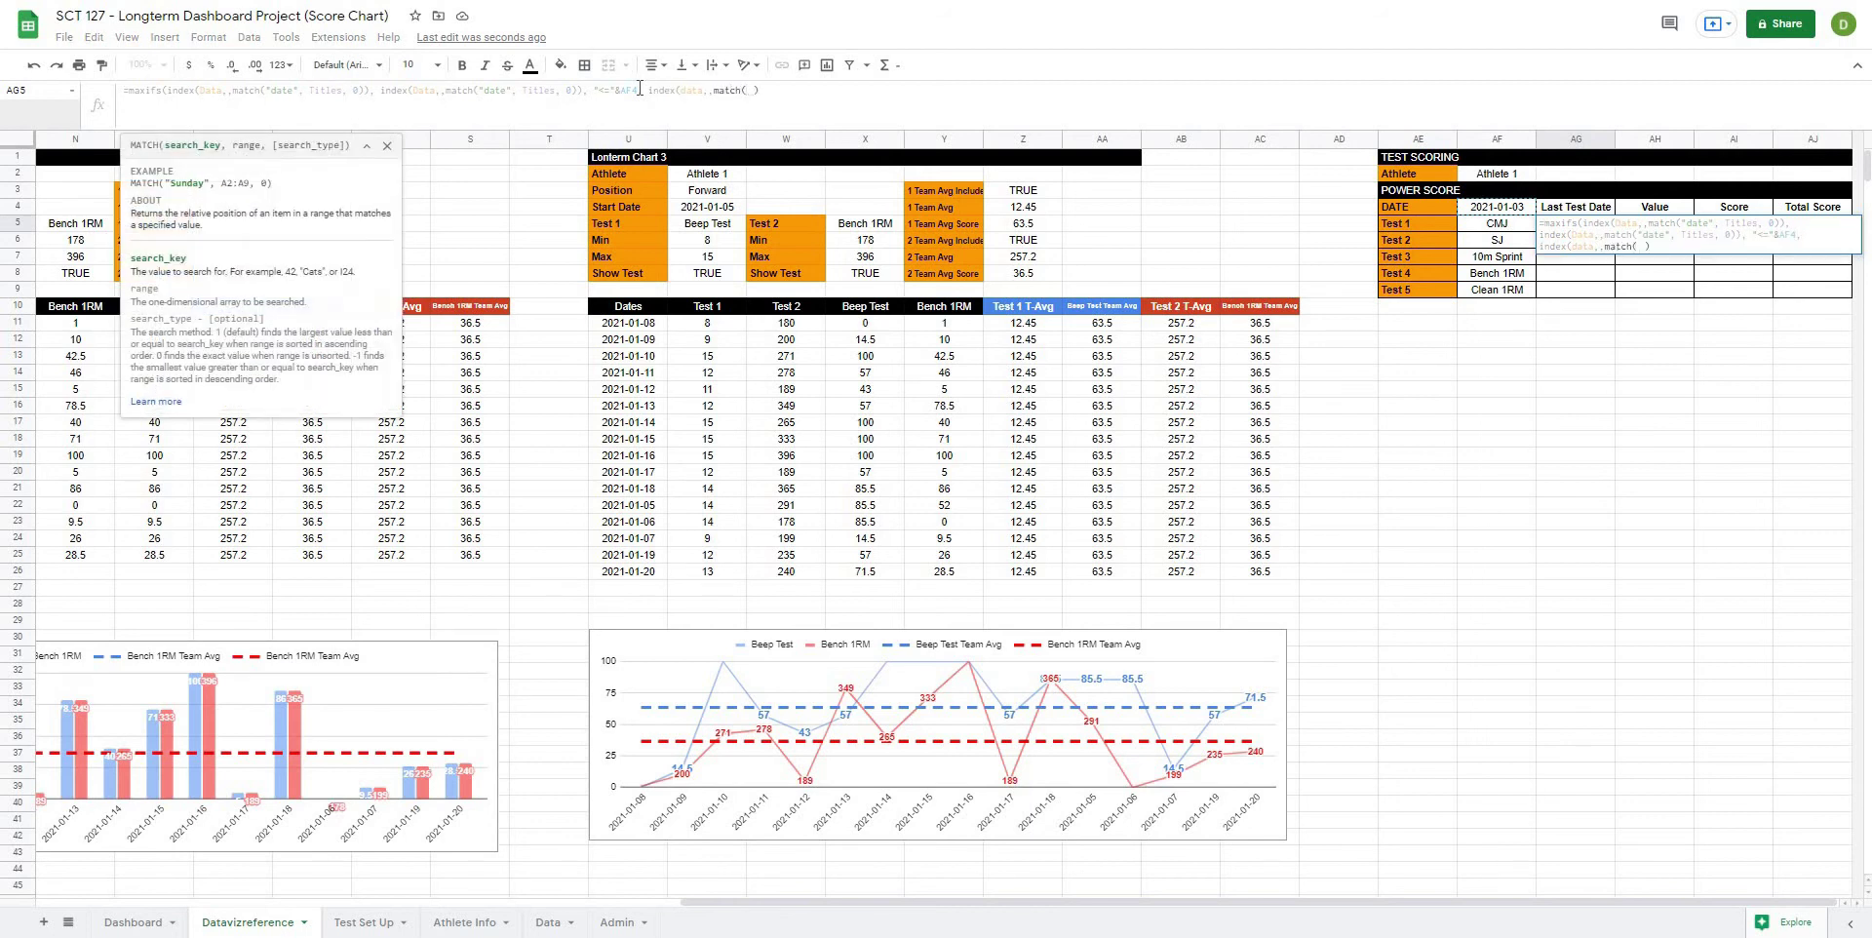
pyautogui.write('"')
pyautogui.write('Athlete Name')
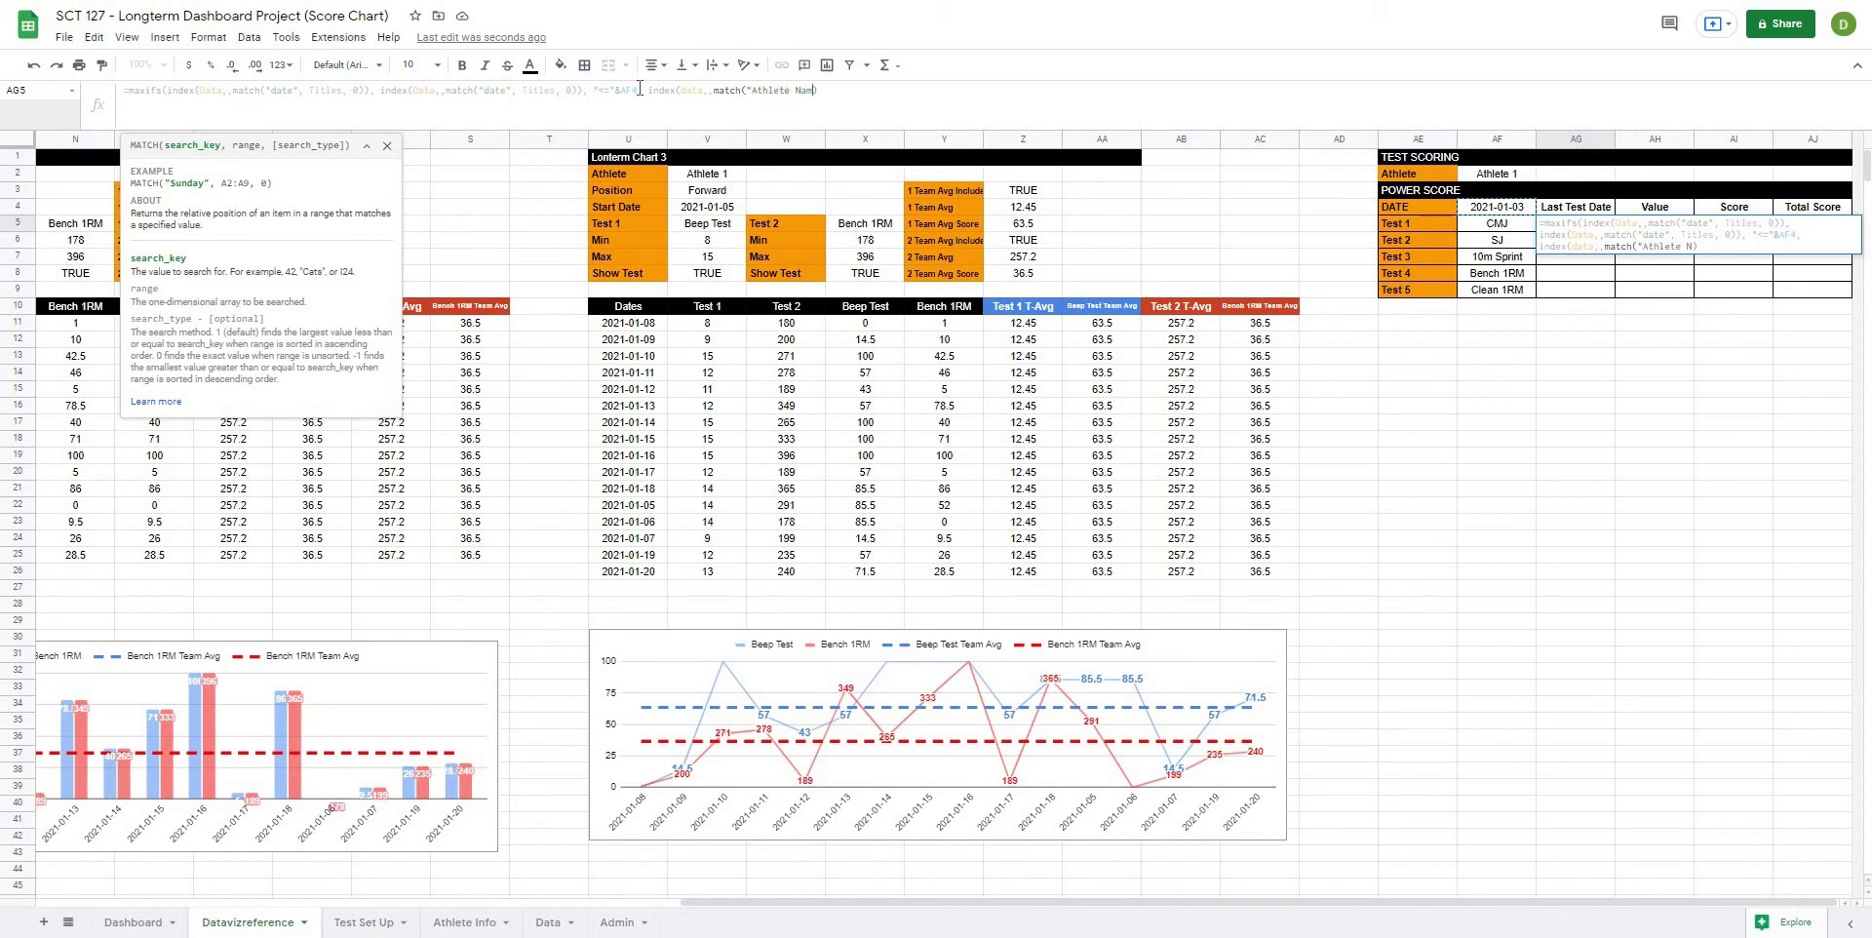
pyautogui.write('"')
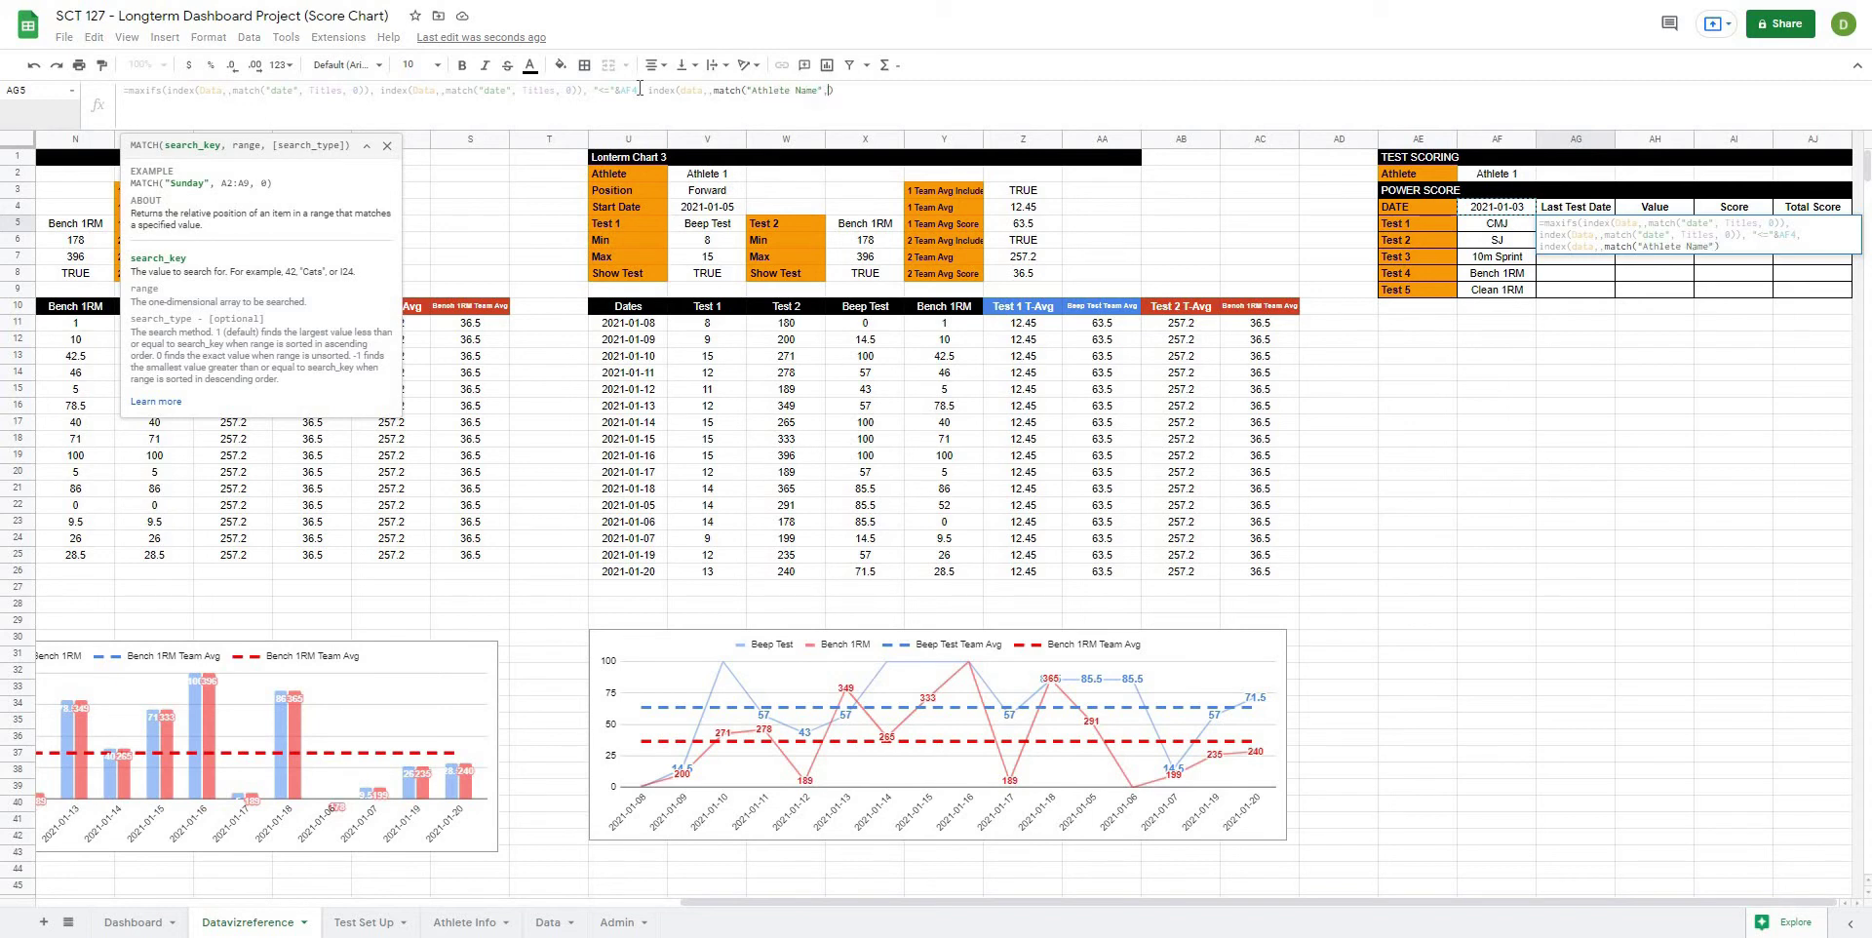
pyautogui.write(', Titles')
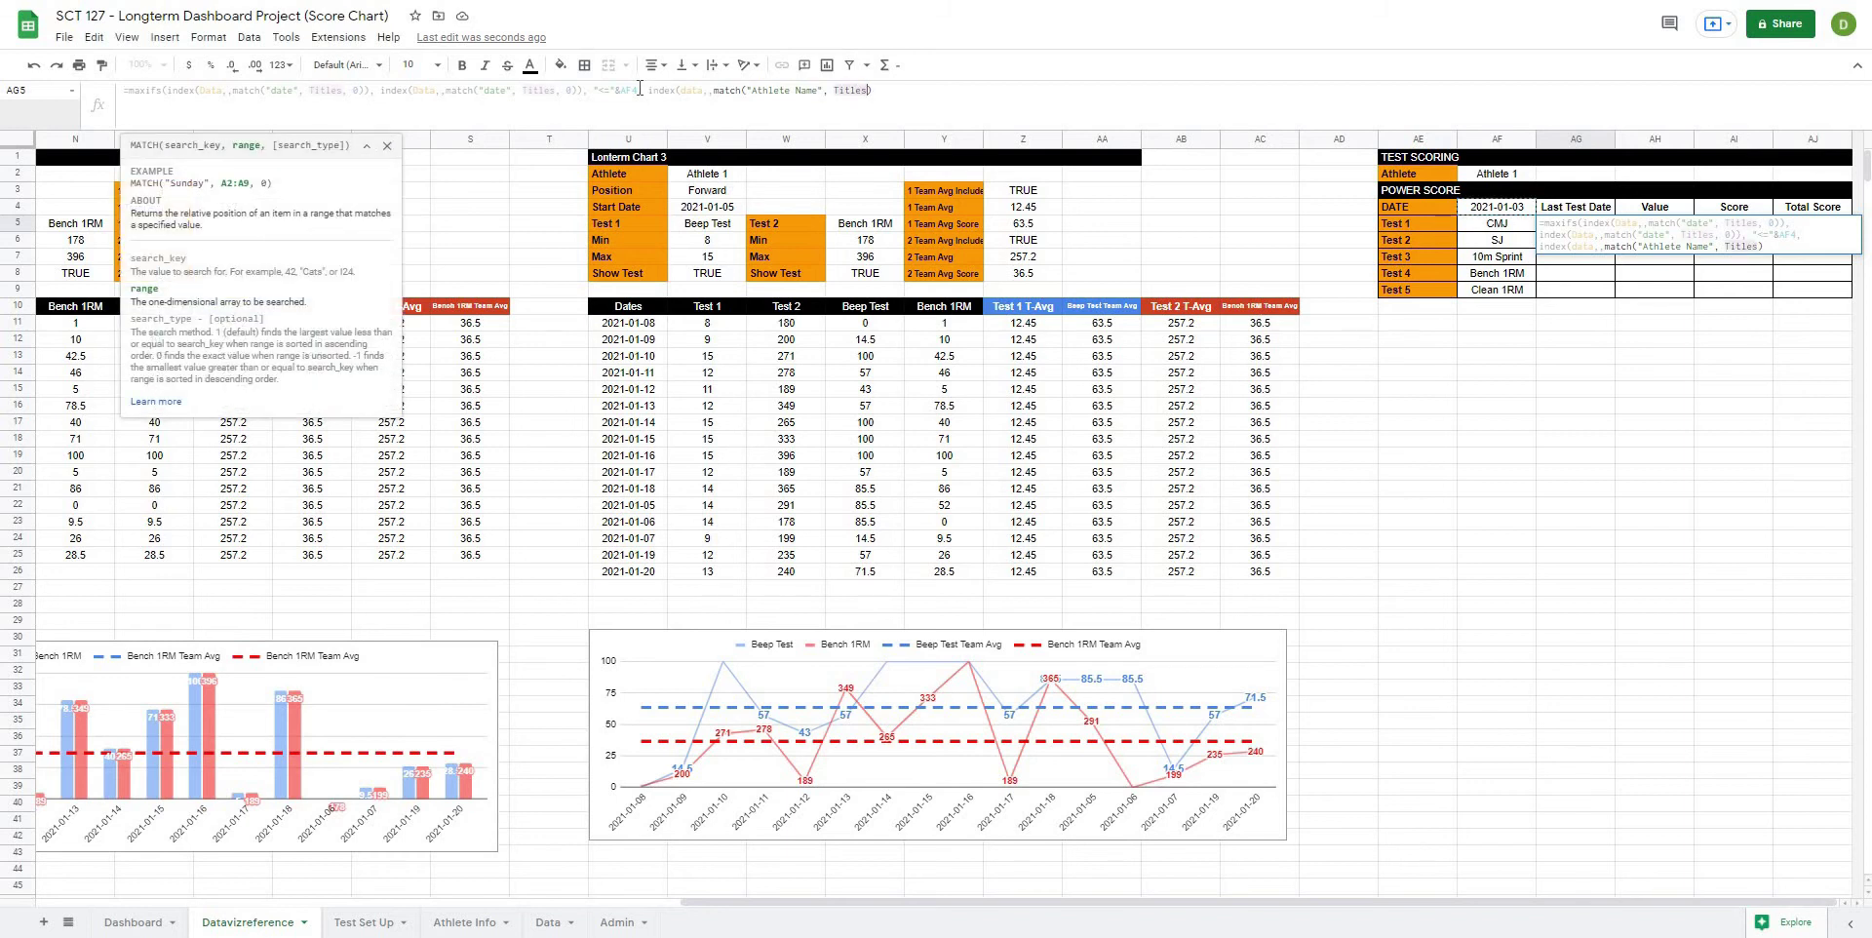
pyautogui.write(',0')
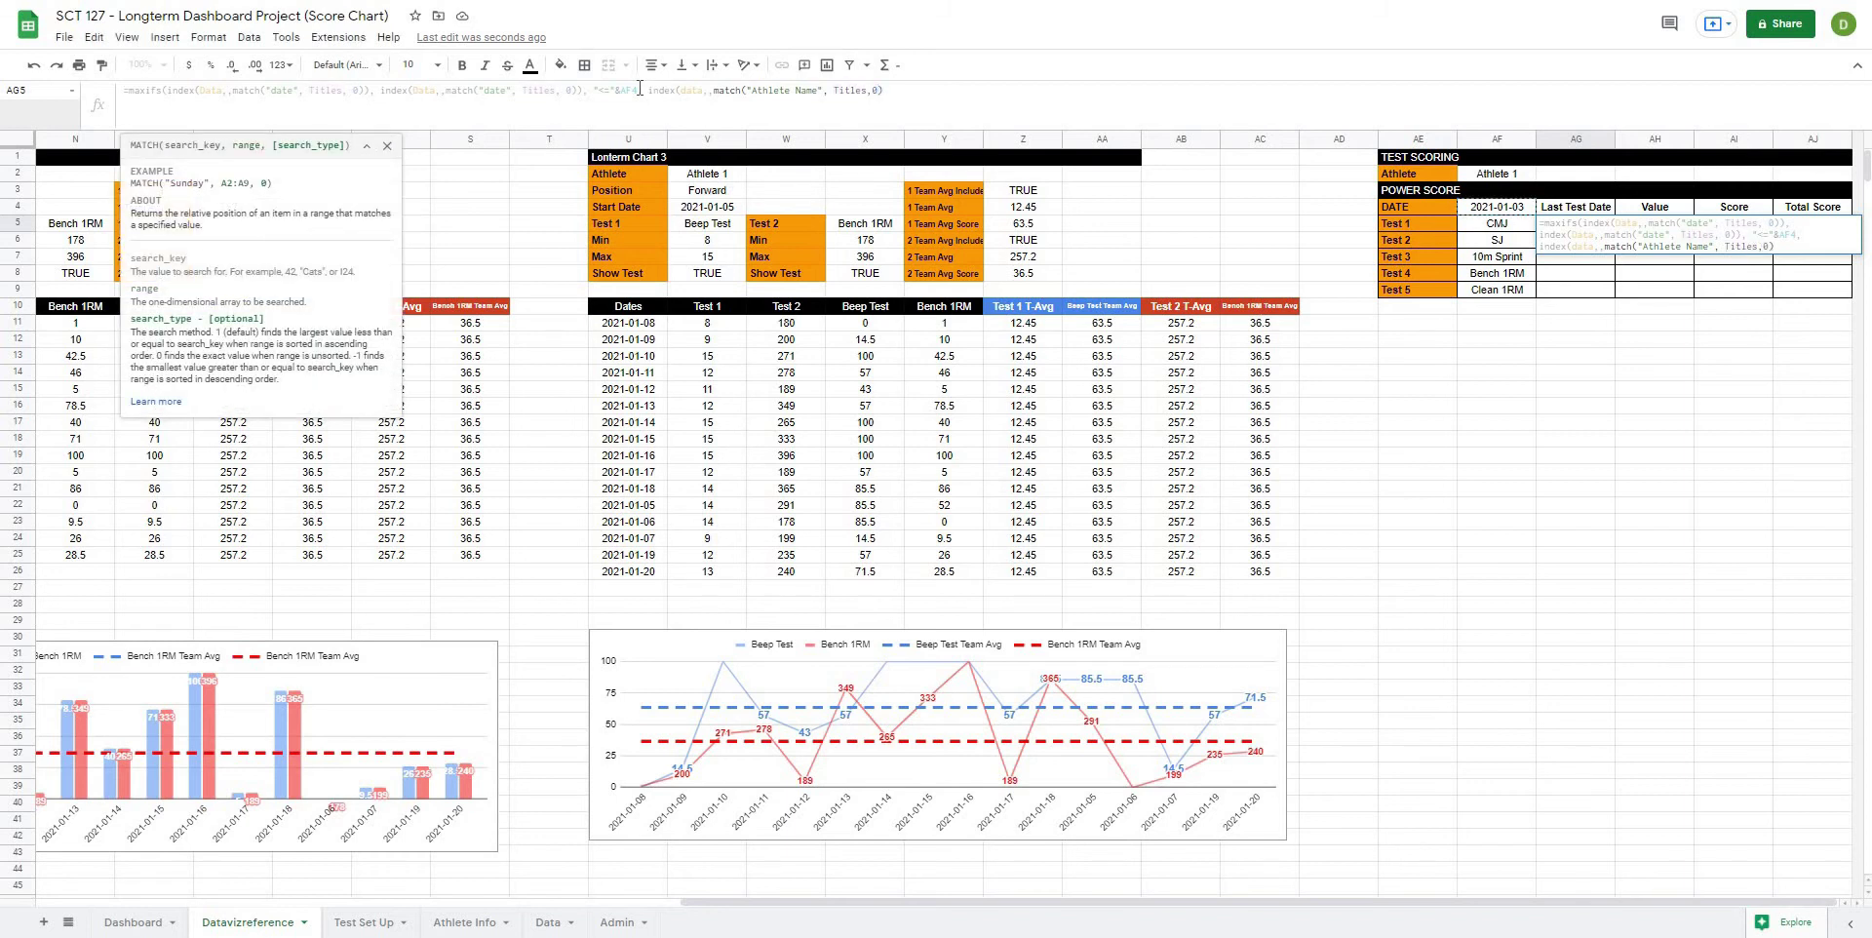
pyautogui.write('))')
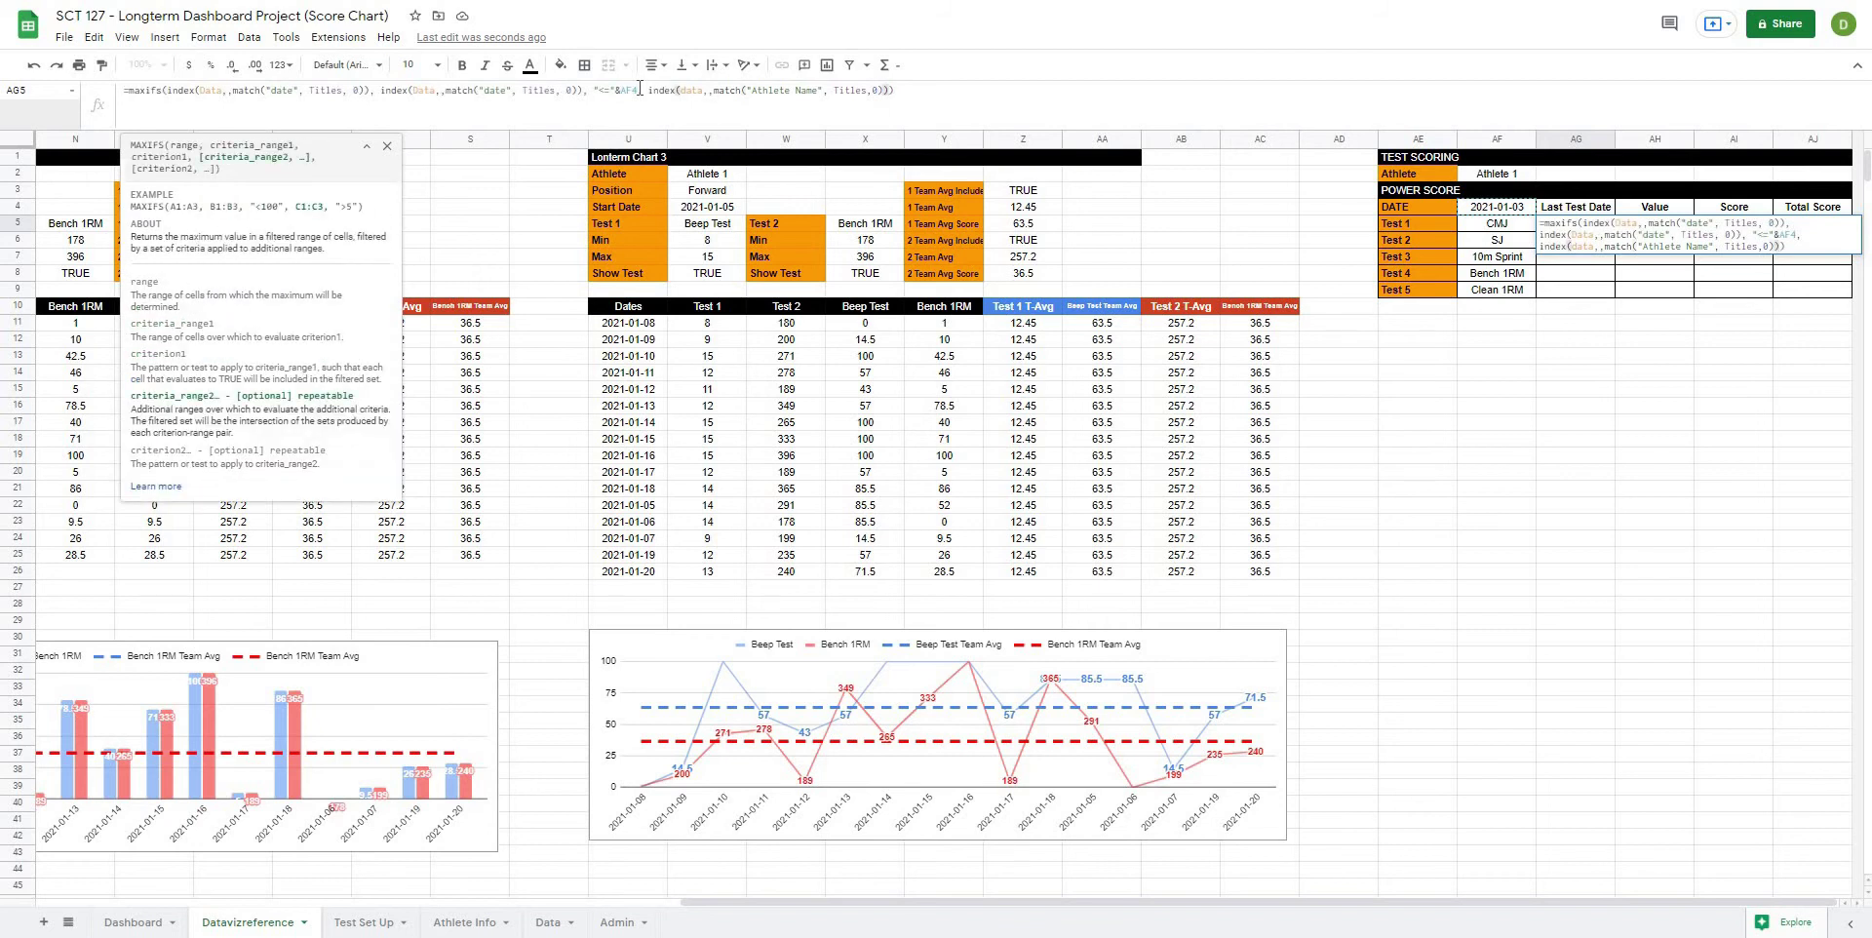
# Step: Add the athlete cell AF2 as the second criterion in AG5 and make the references absolute as $AF$2 and $AF$4
pyautogui.write(',')
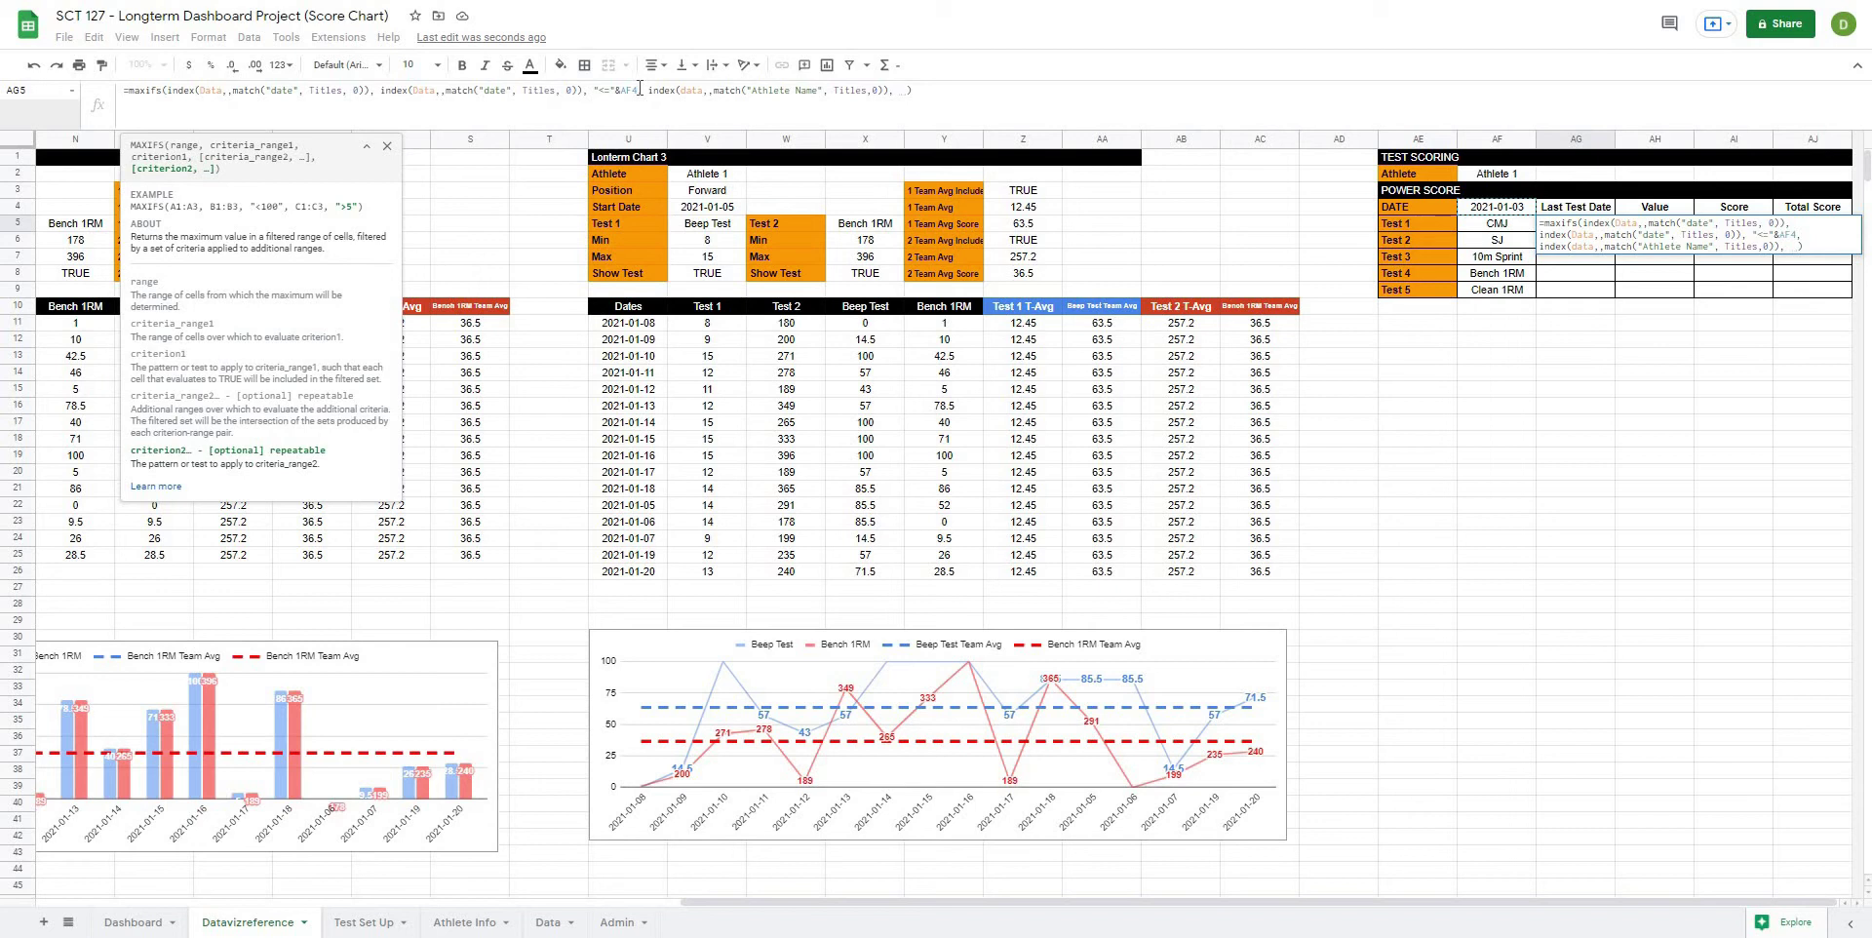
pyautogui.click(1495, 177)
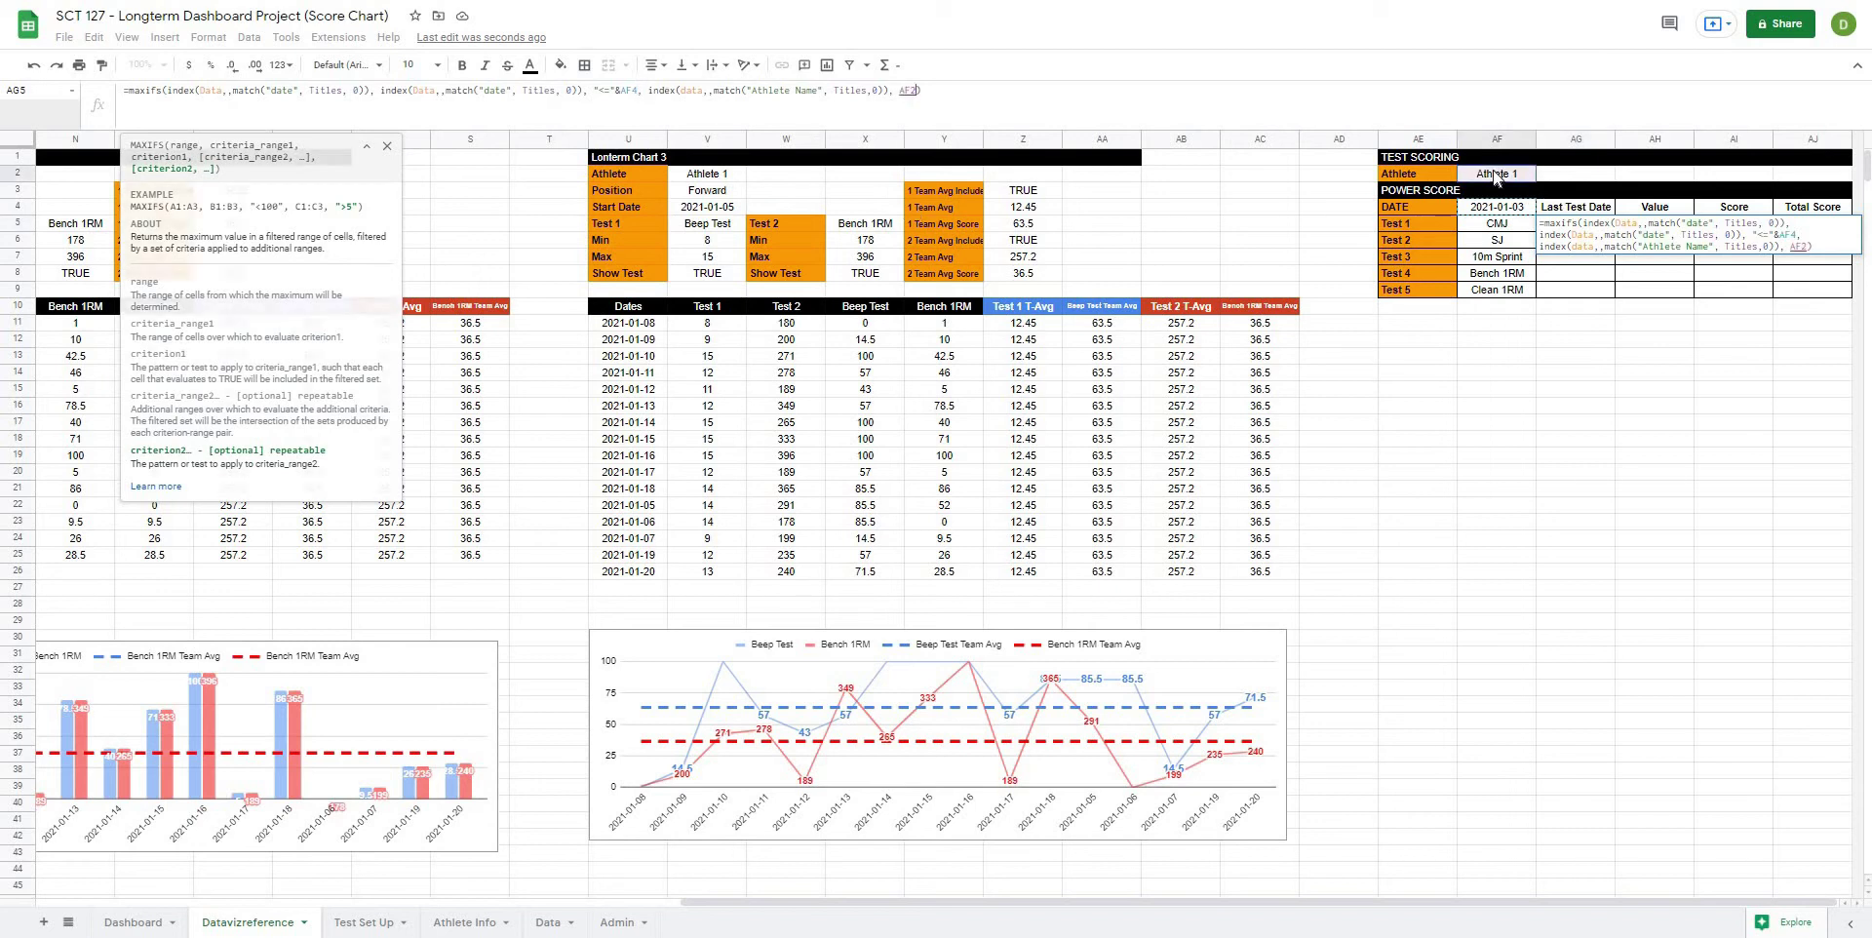
pyautogui.click(908, 90)
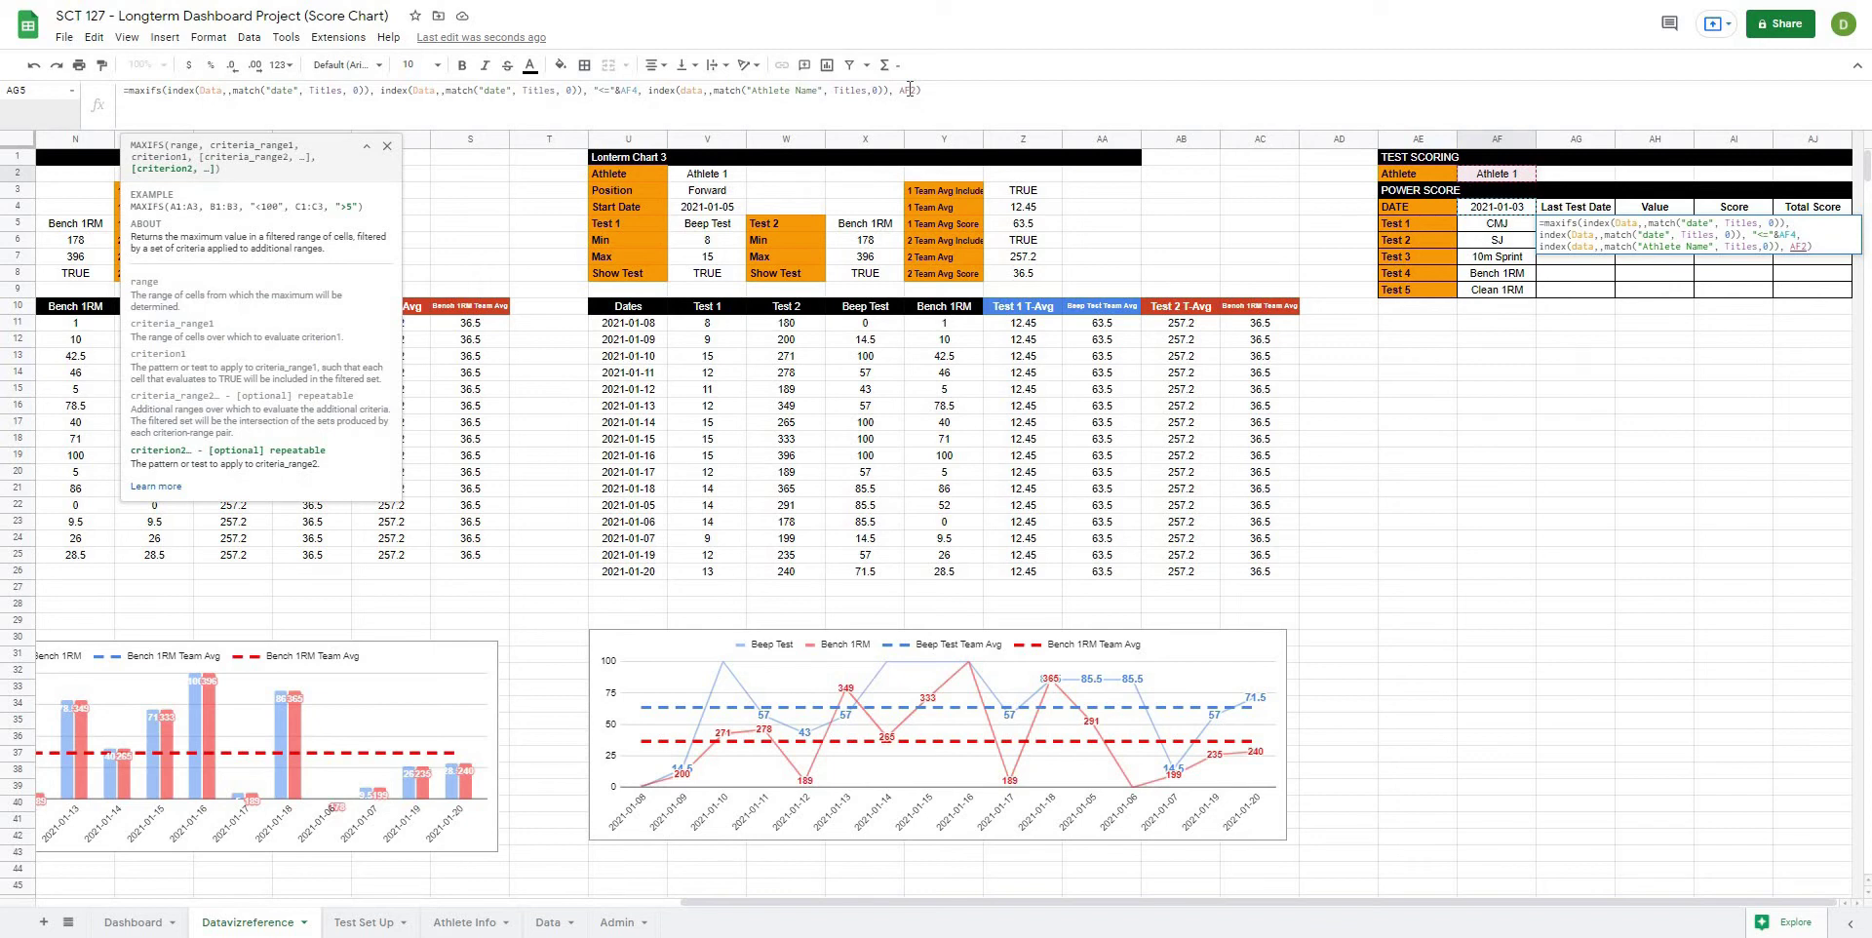
pyautogui.press('F4')
pyautogui.click(631, 90)
pyautogui.press('F4')
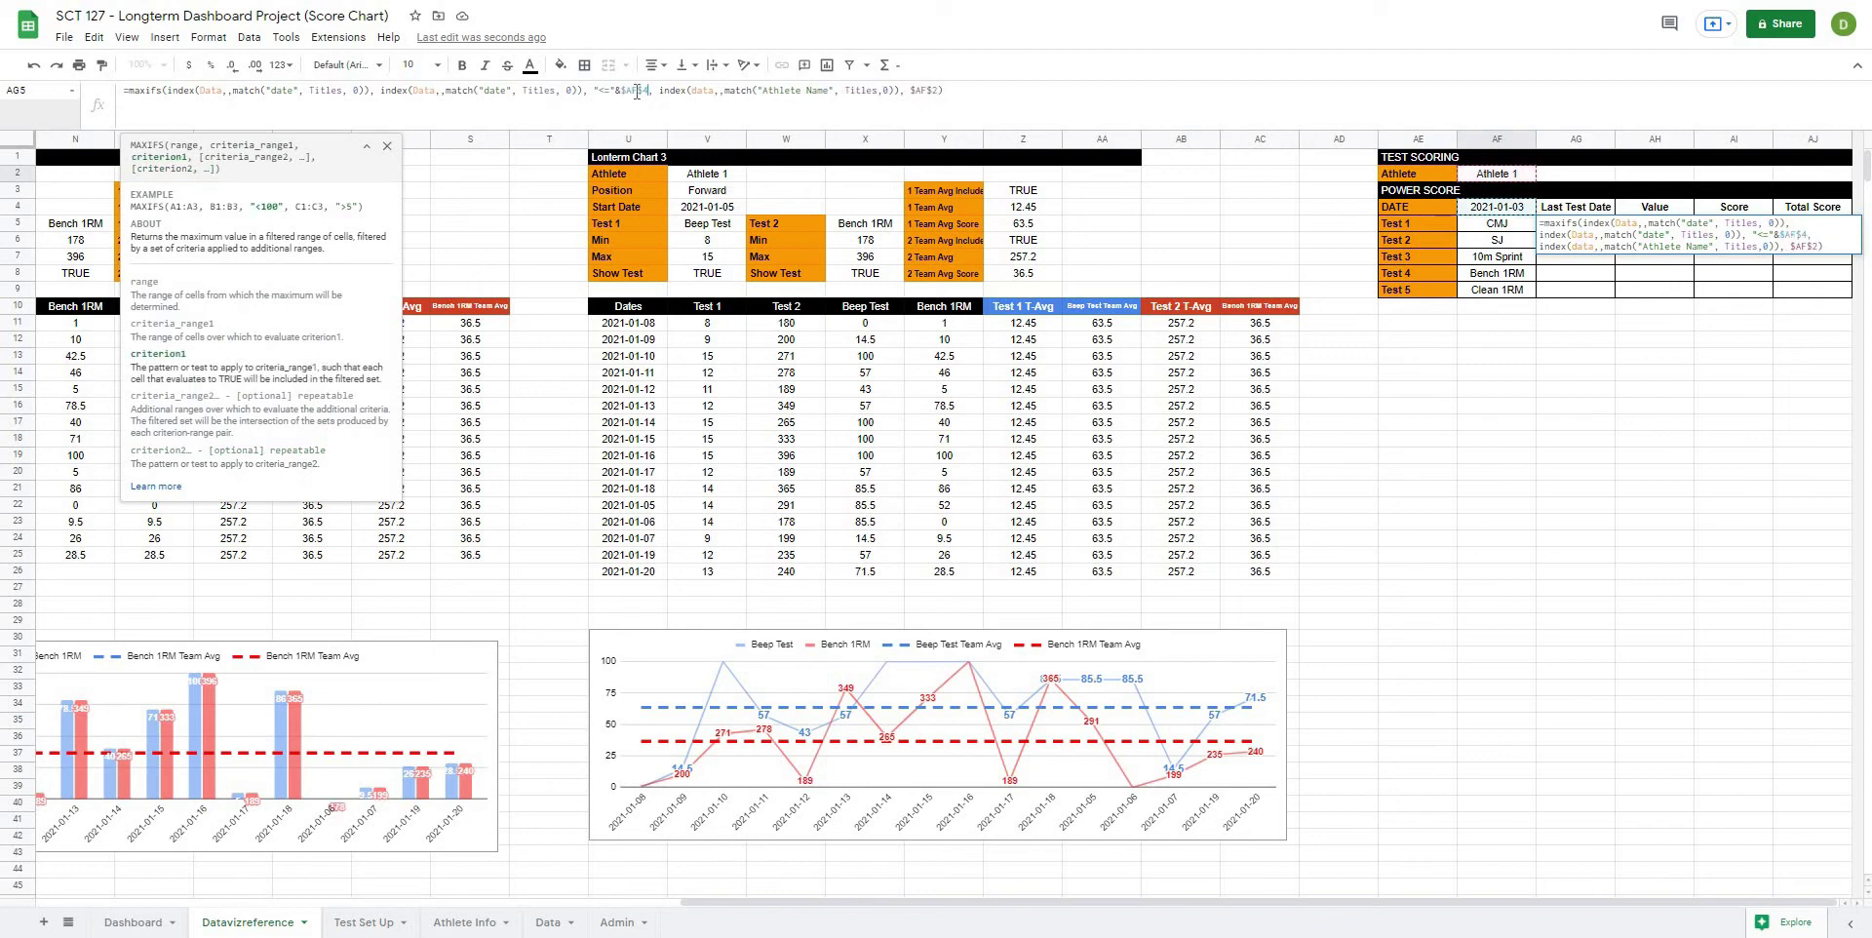
pyautogui.click(950, 90)
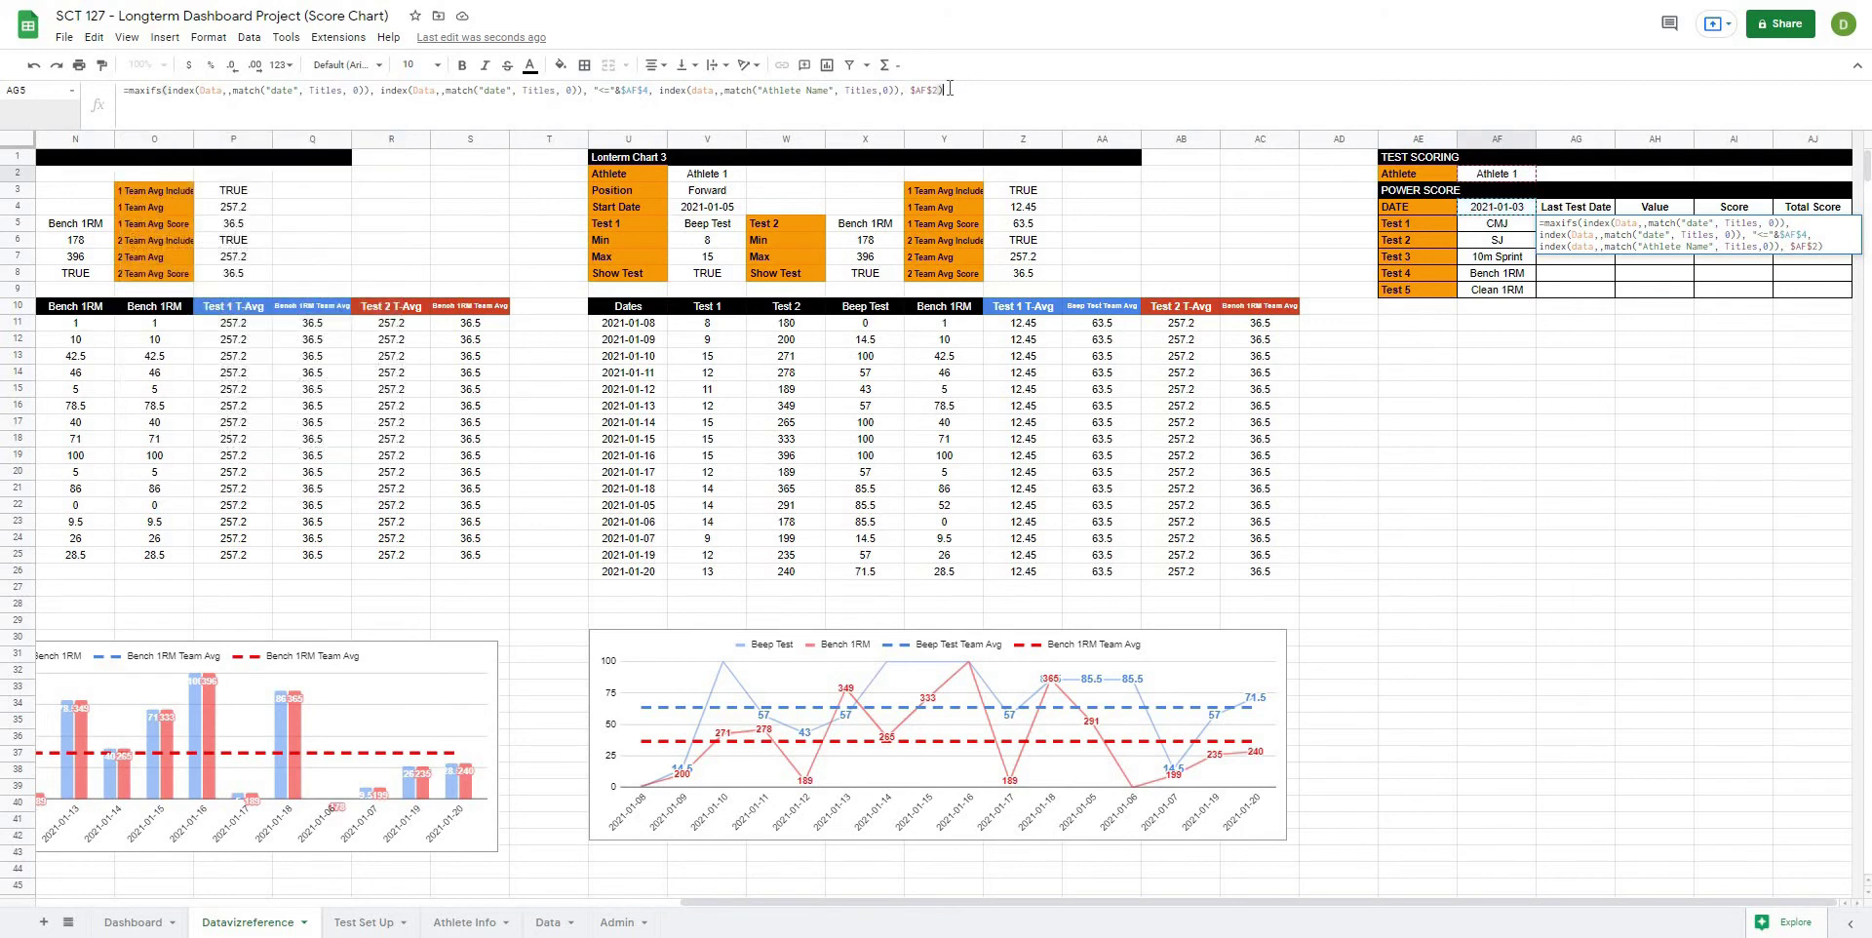
pyautogui.press('Return')
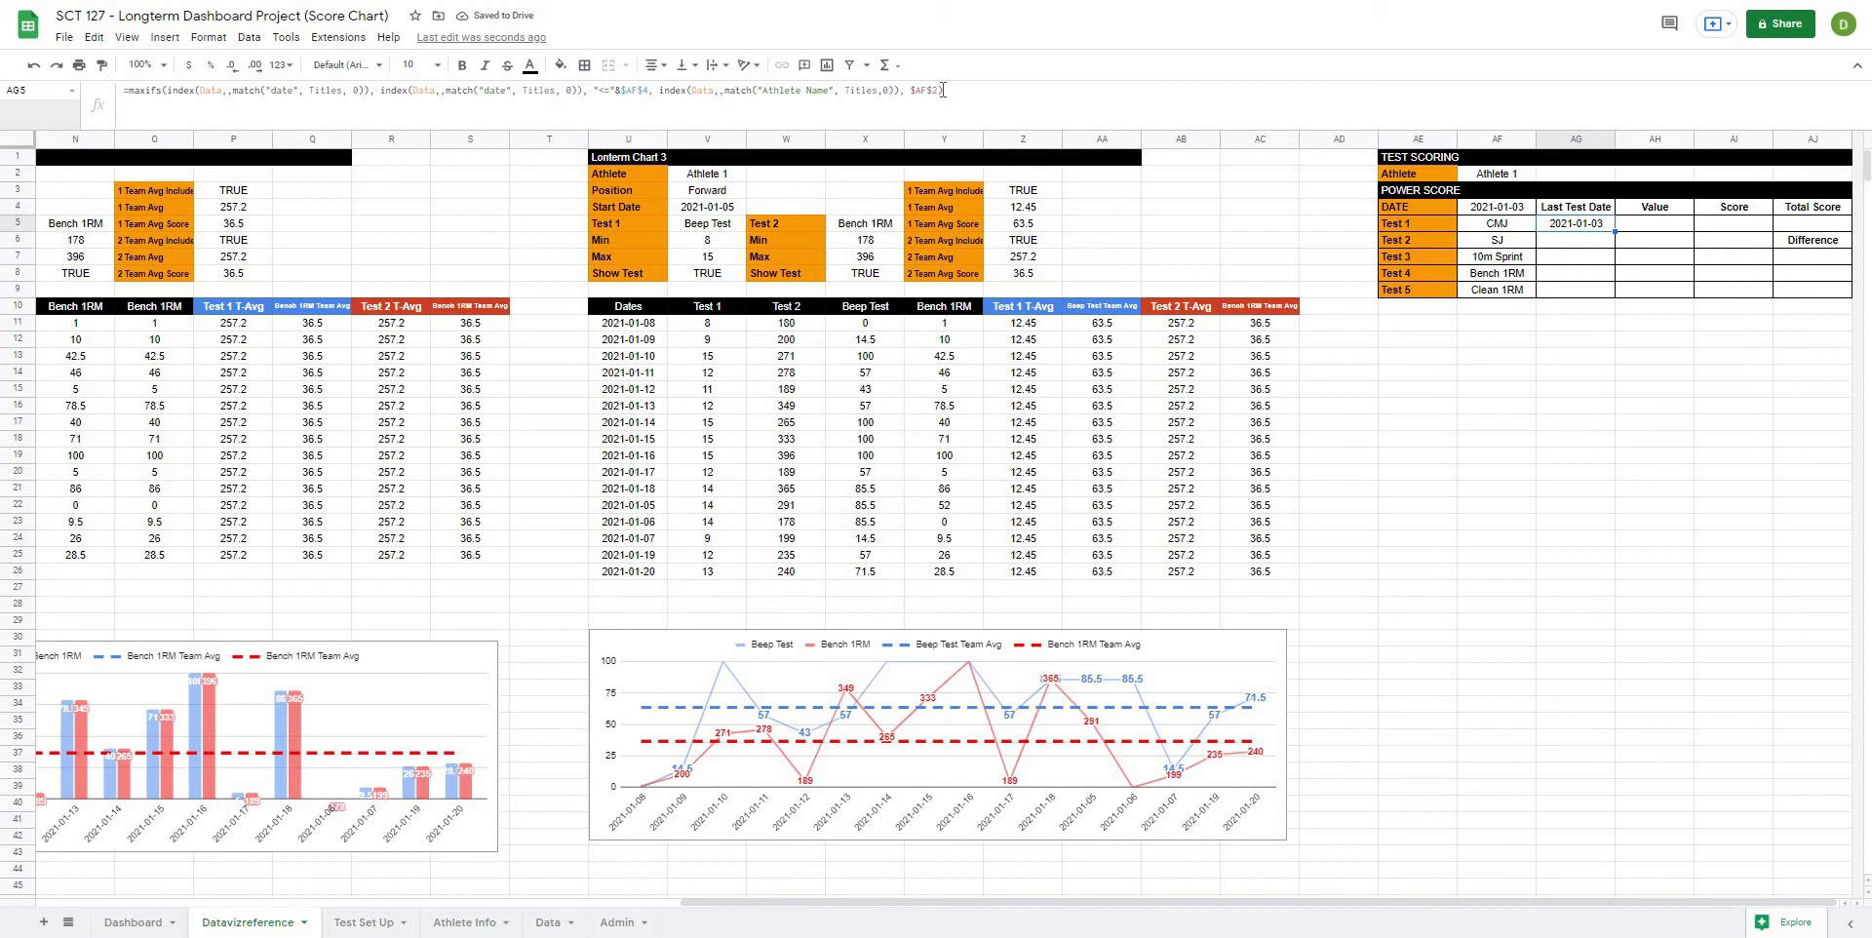
# Step: Add index(data,,match(AF5, titles, 0)) as the third criteria range of the MAXIFS formula in AG5, referring to the Test 1 name
pyautogui.click(942, 90)
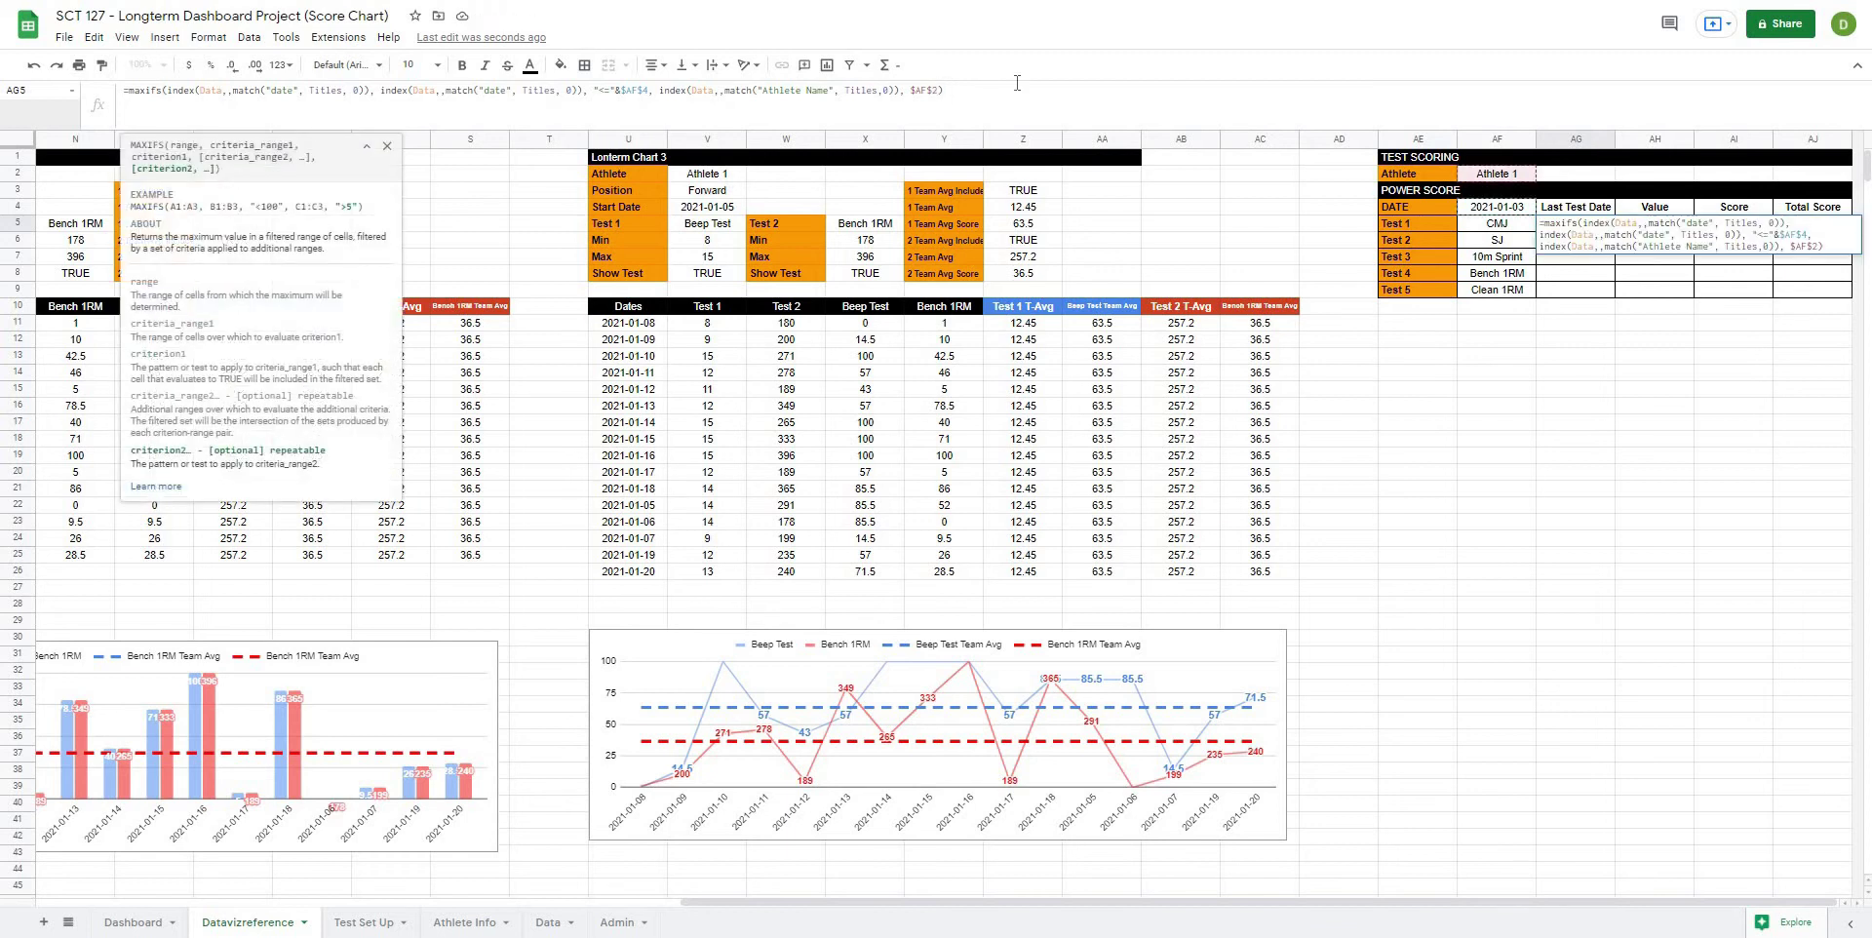
pyautogui.write(',')
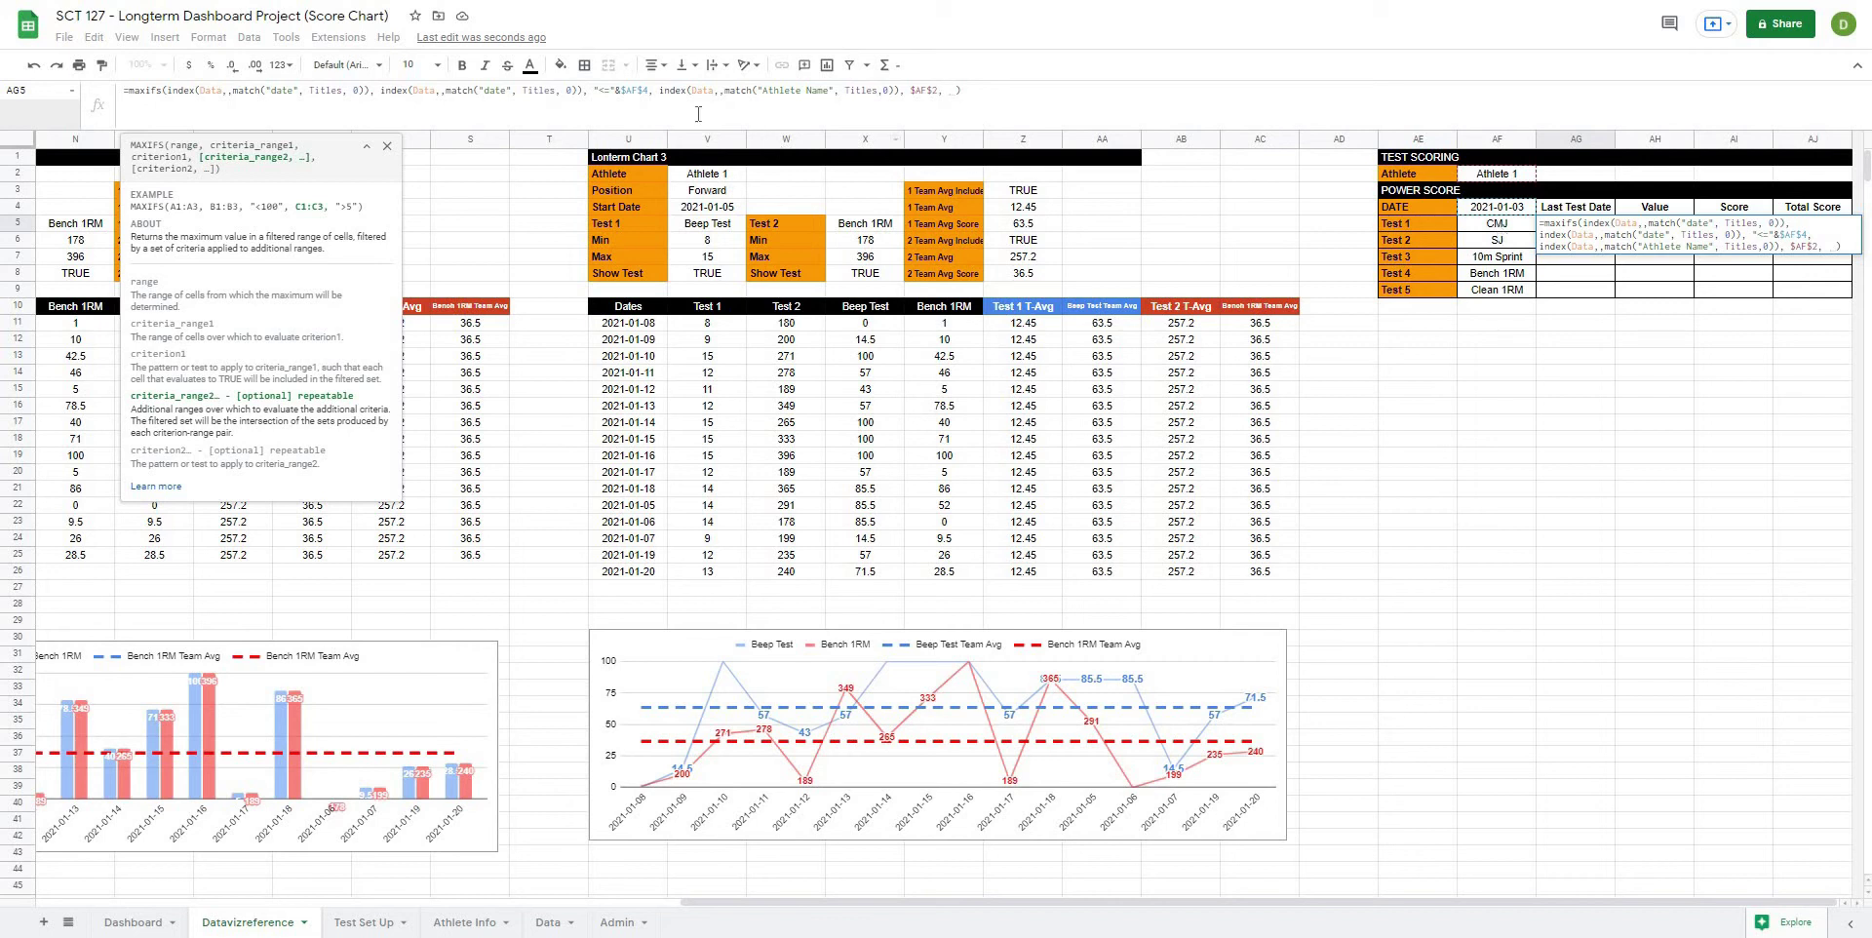
pyautogui.click(951, 91)
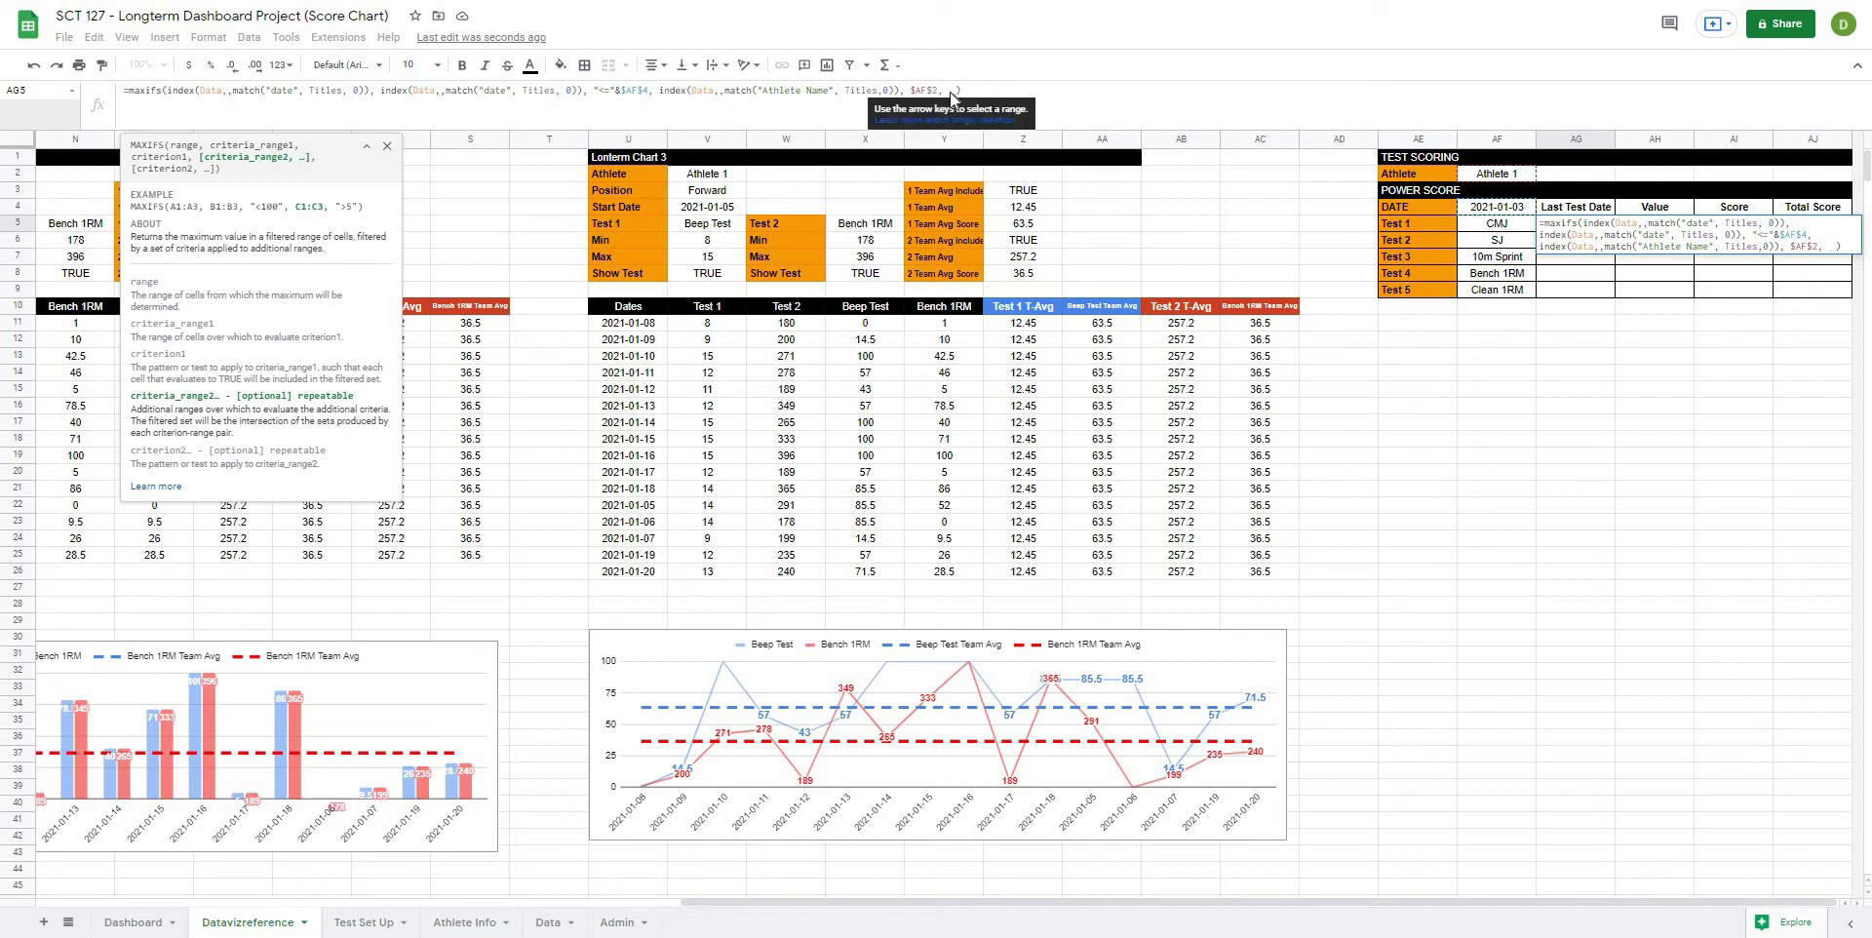
pyautogui.write('index(')
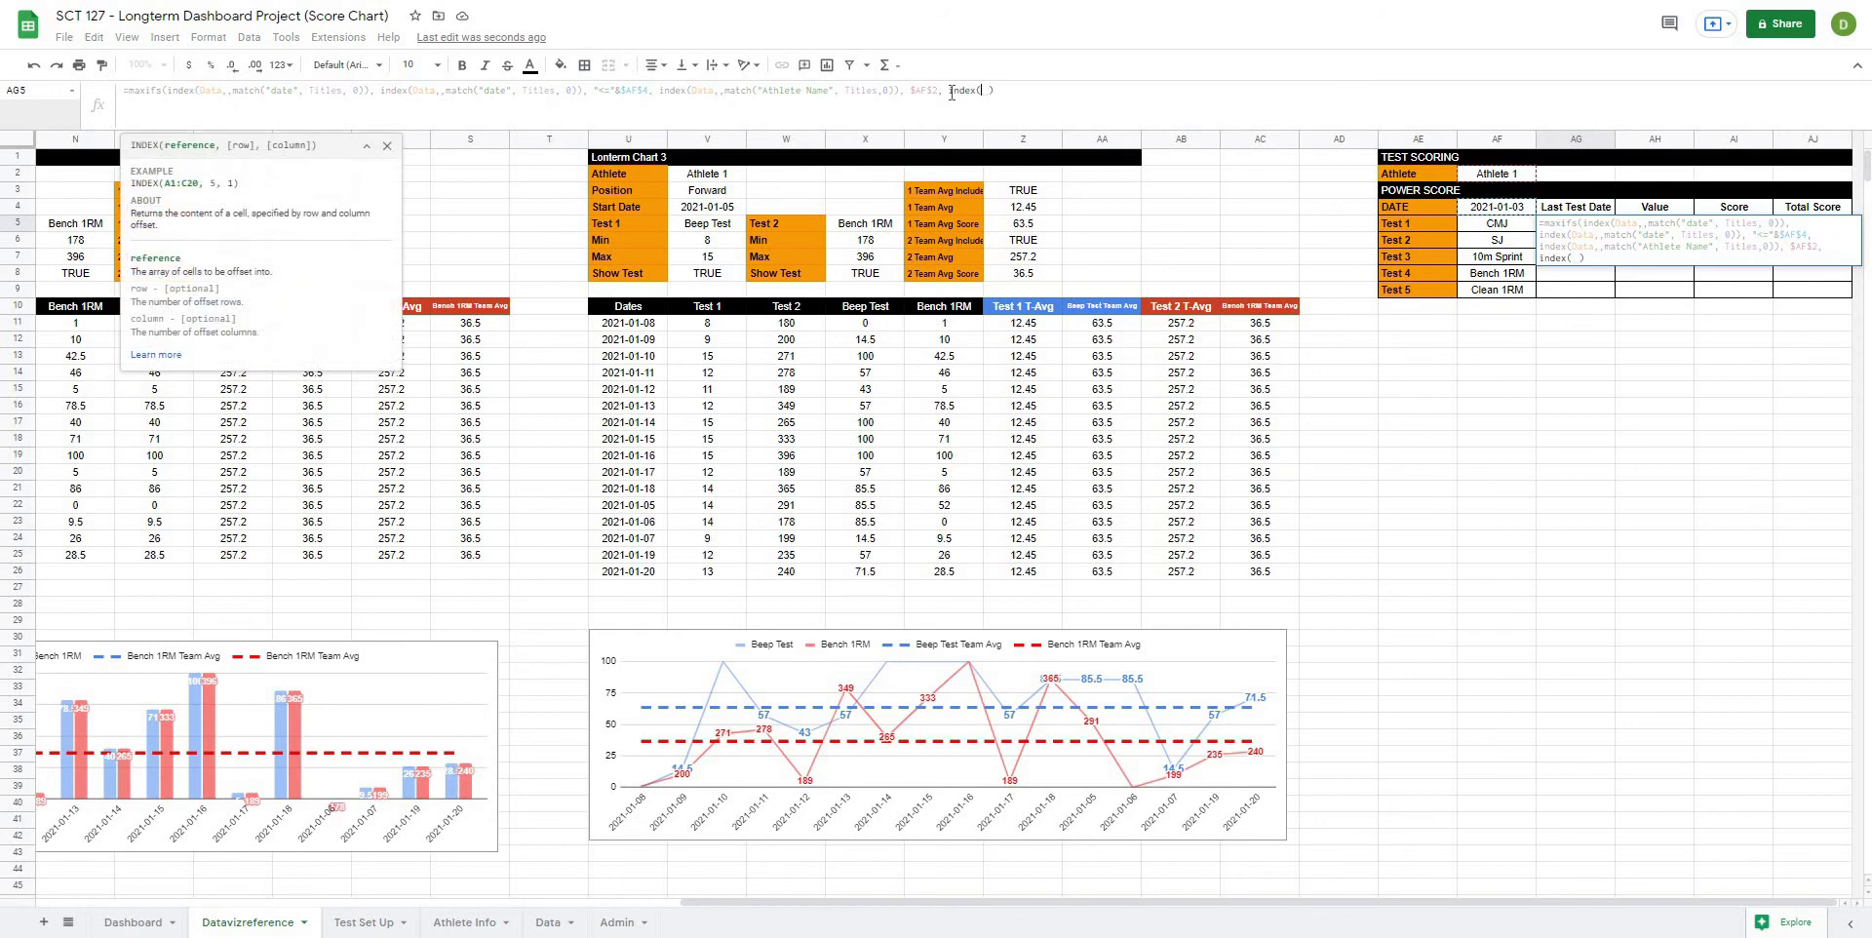
pyautogui.write('data,,match(')
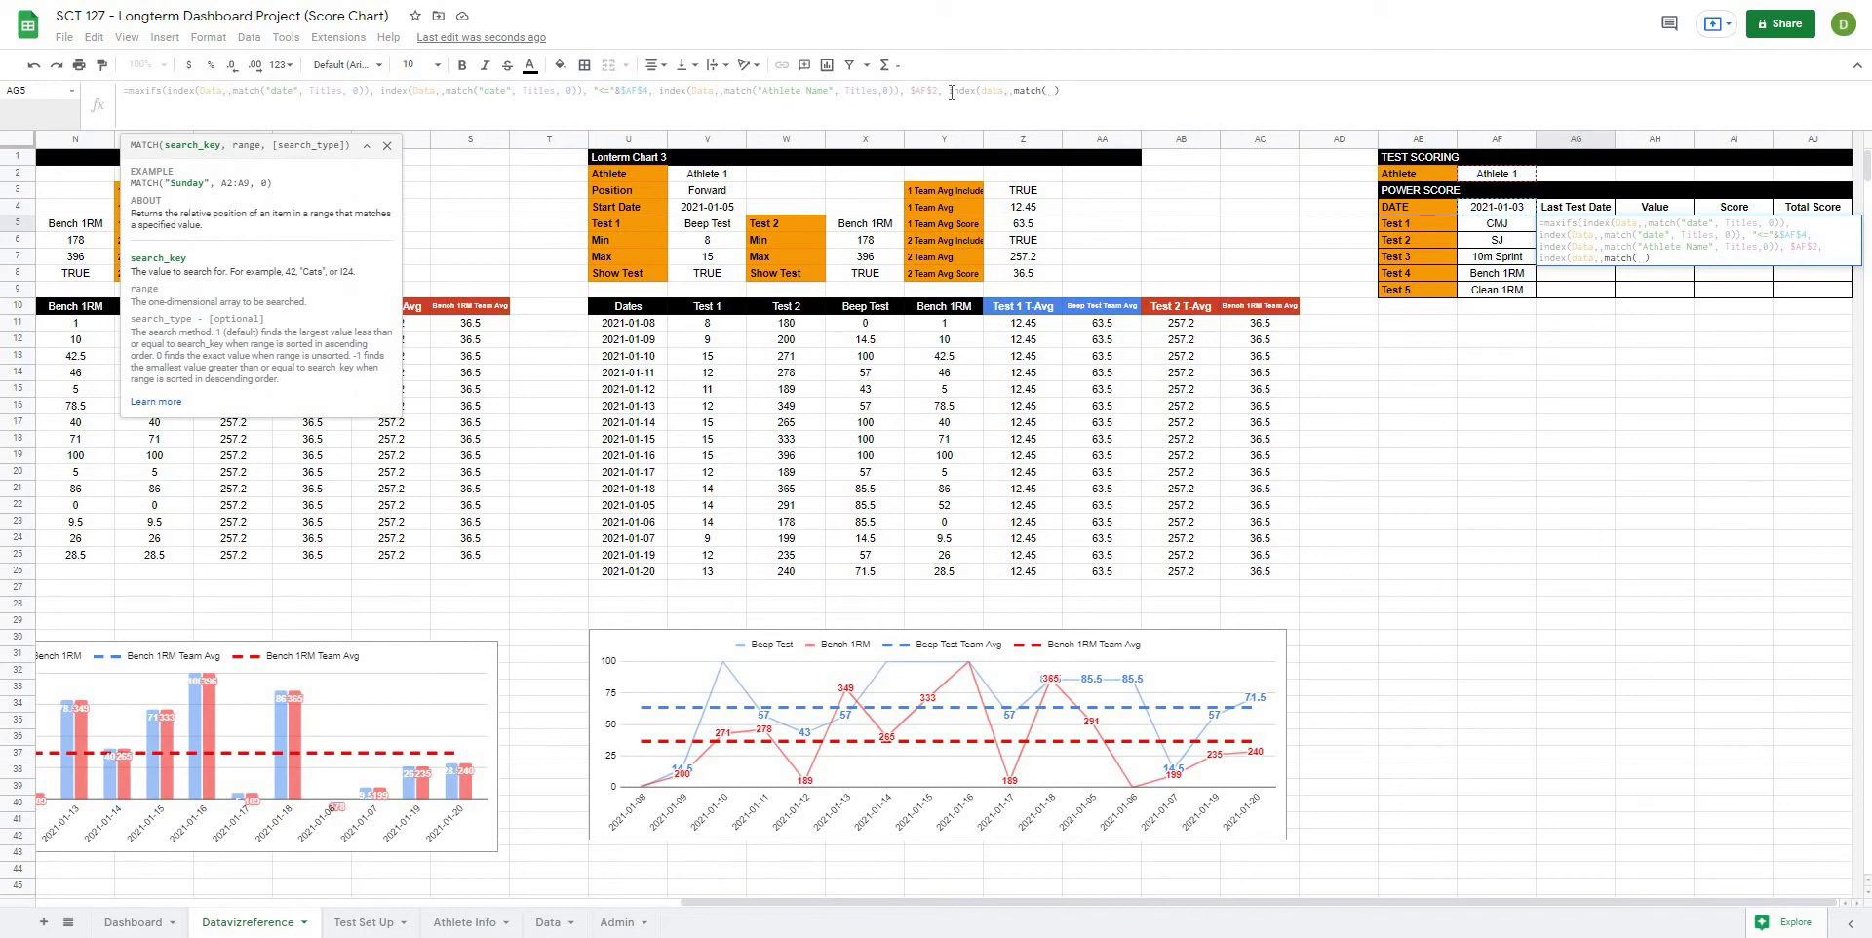
pyautogui.click(1502, 224)
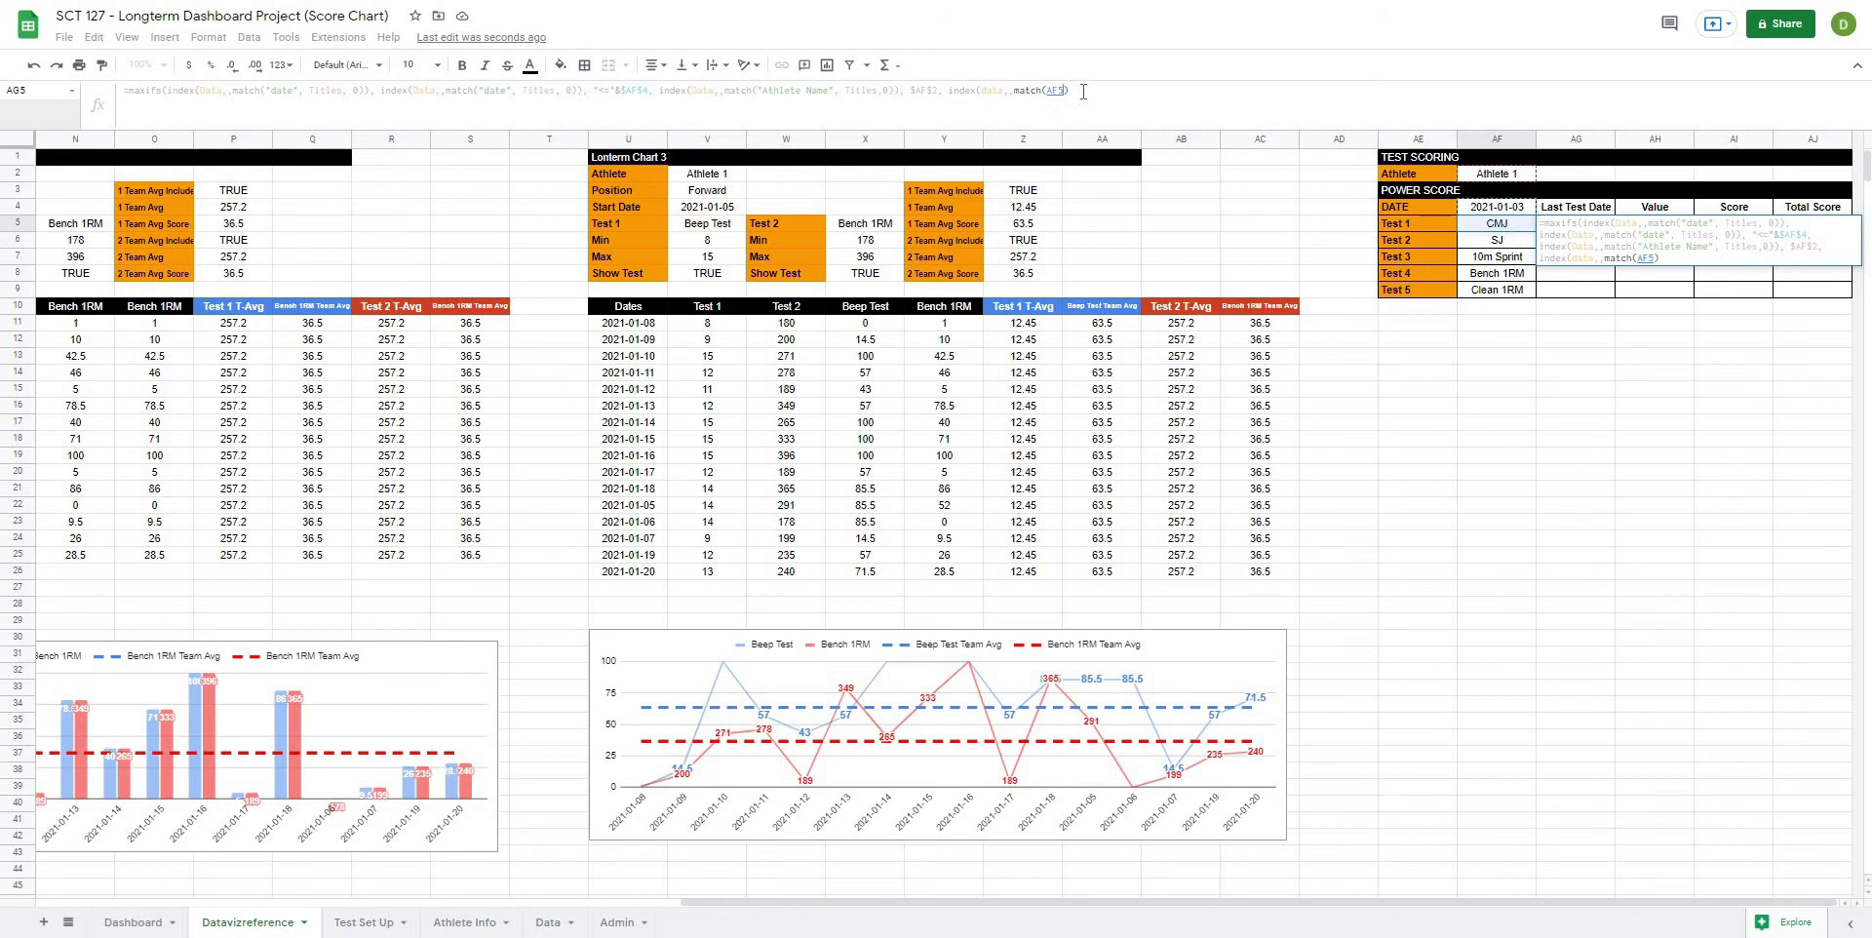
pyautogui.write(', titles')
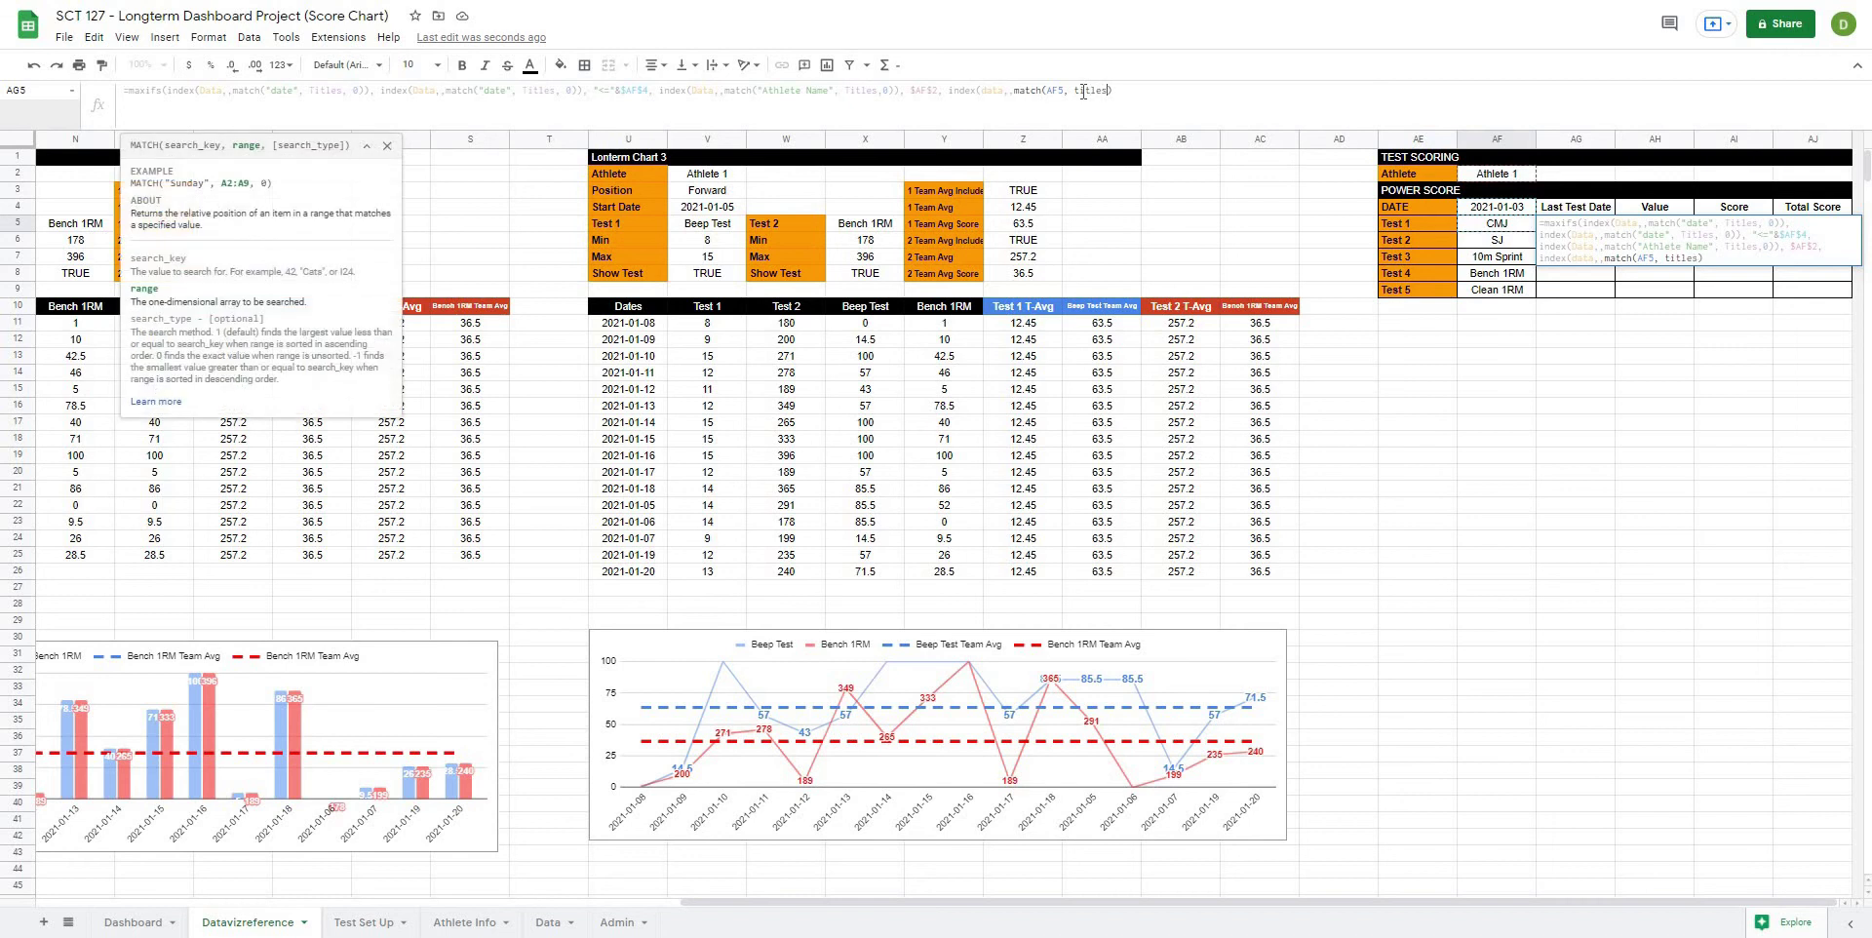
pyautogui.write(', ')
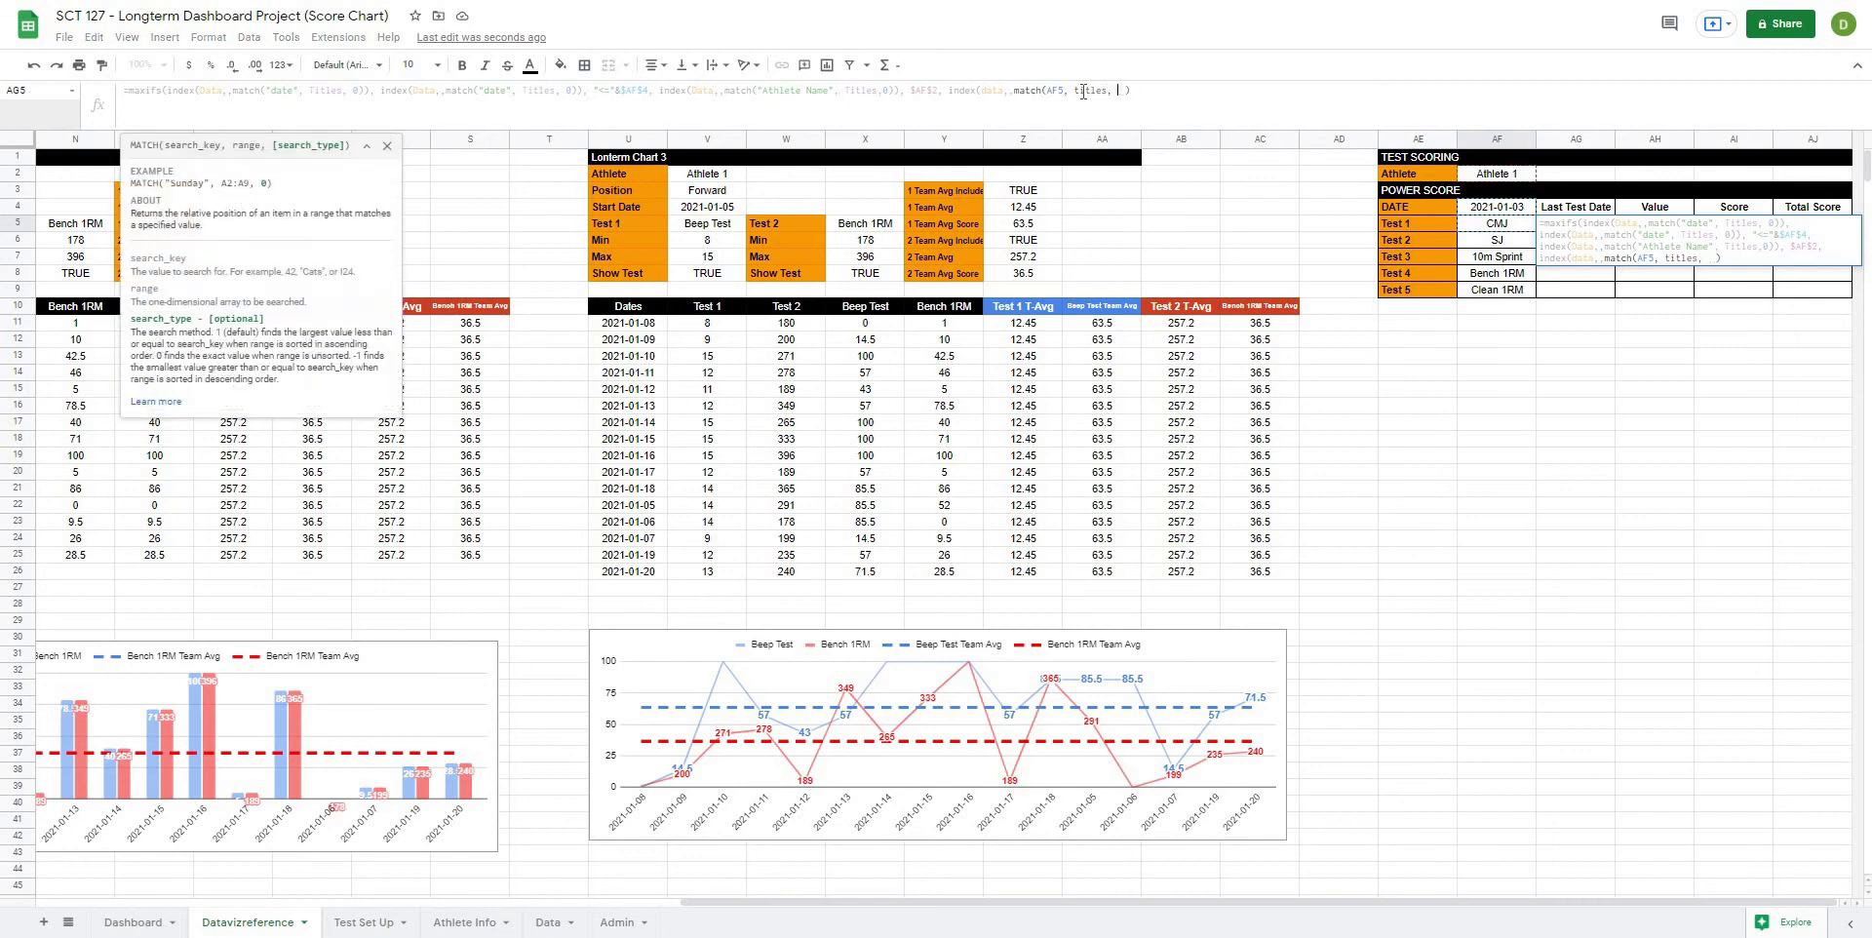
pyautogui.write('0)),')
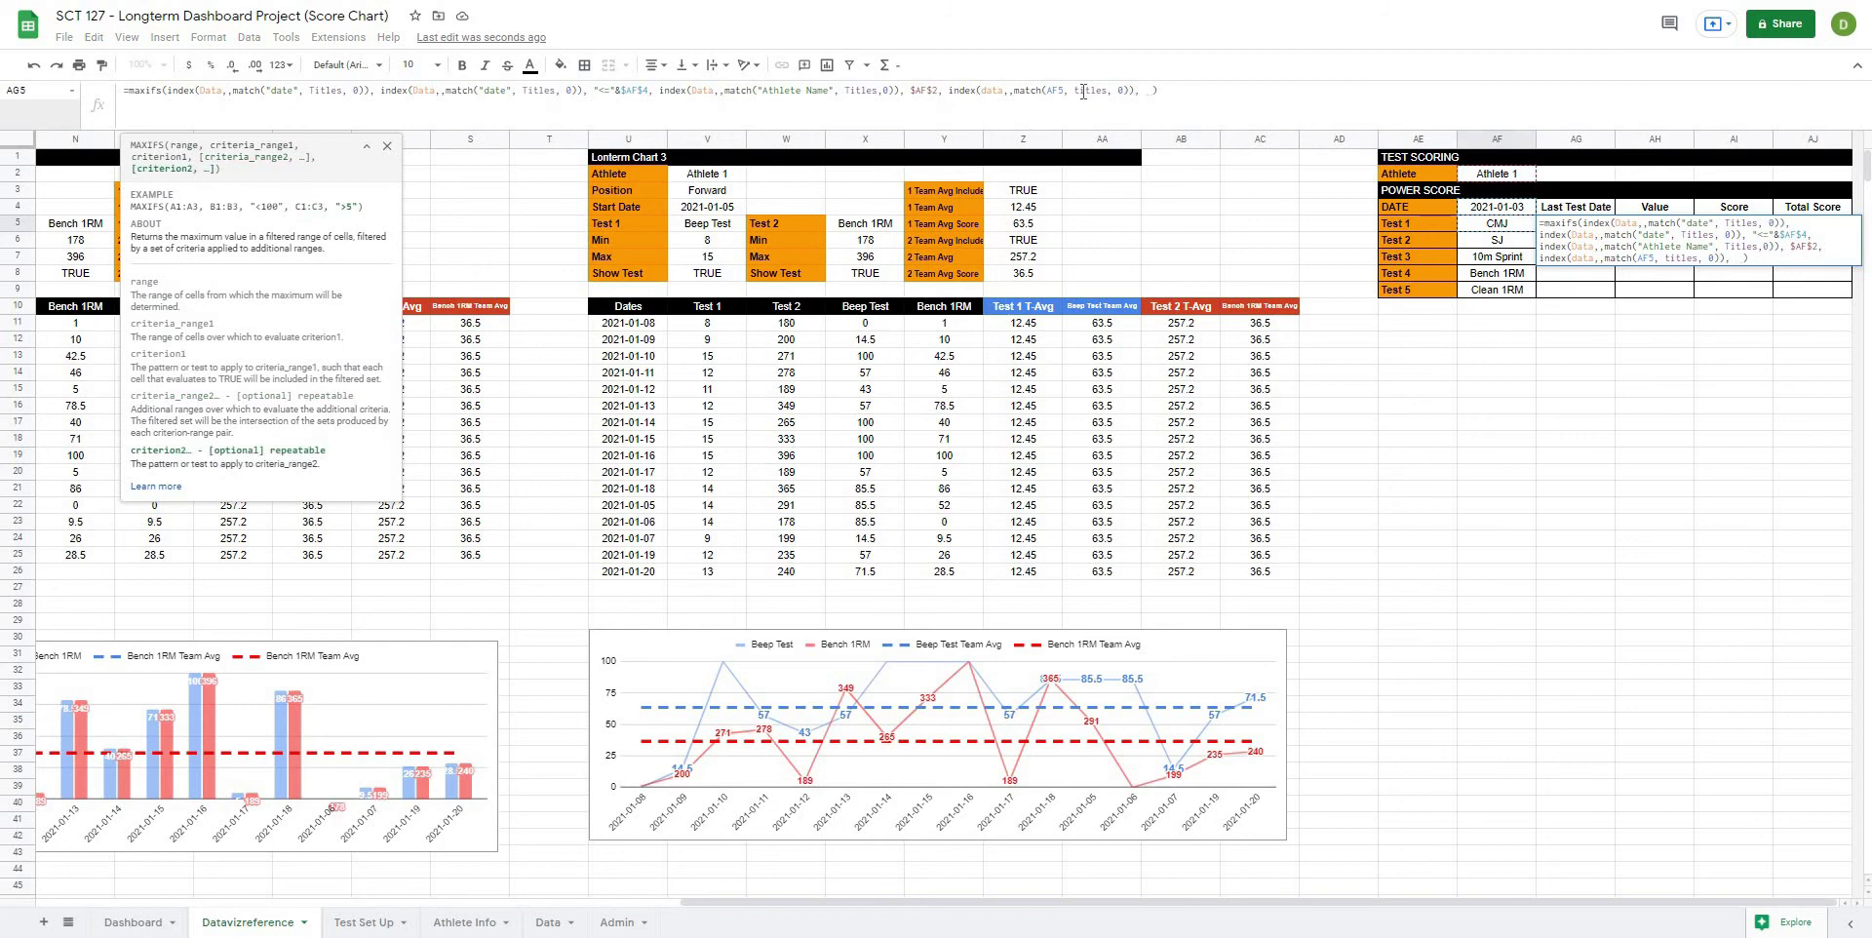
# Step: Enter the non-blank criterion "<>" for the test column and complete the MAXIFS formula in AG5
pyautogui.write('"<>')
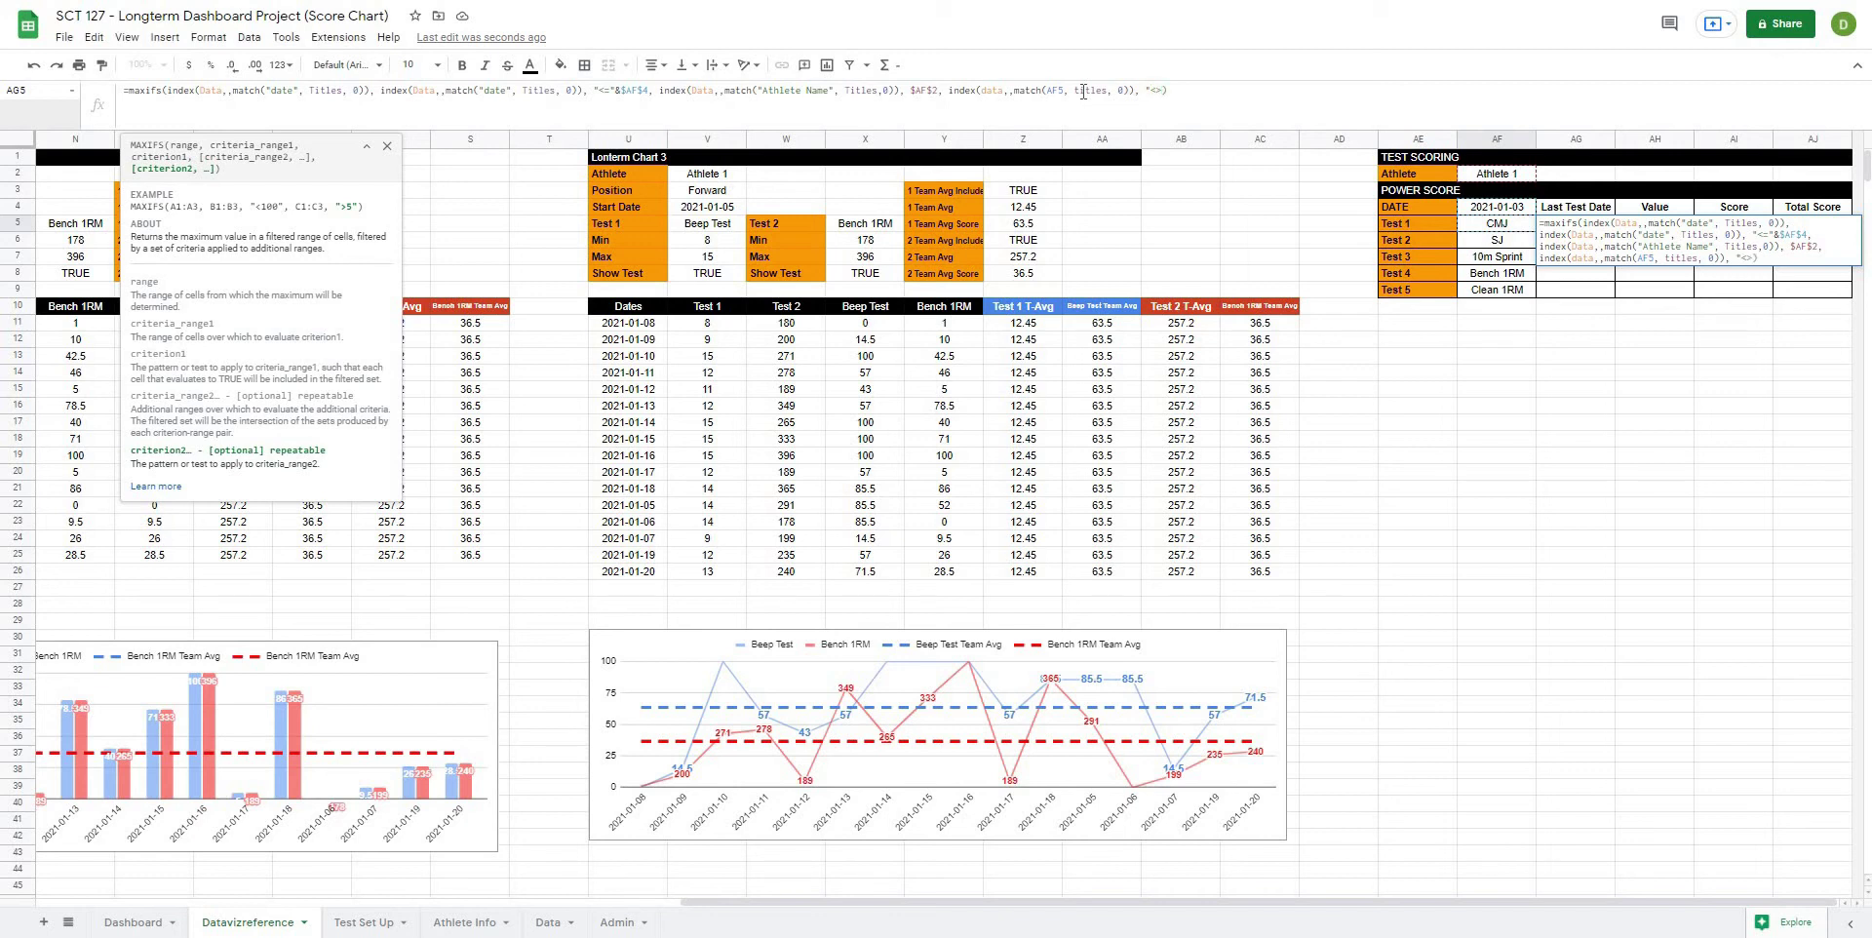
pyautogui.write('"')
pyautogui.press('Return')
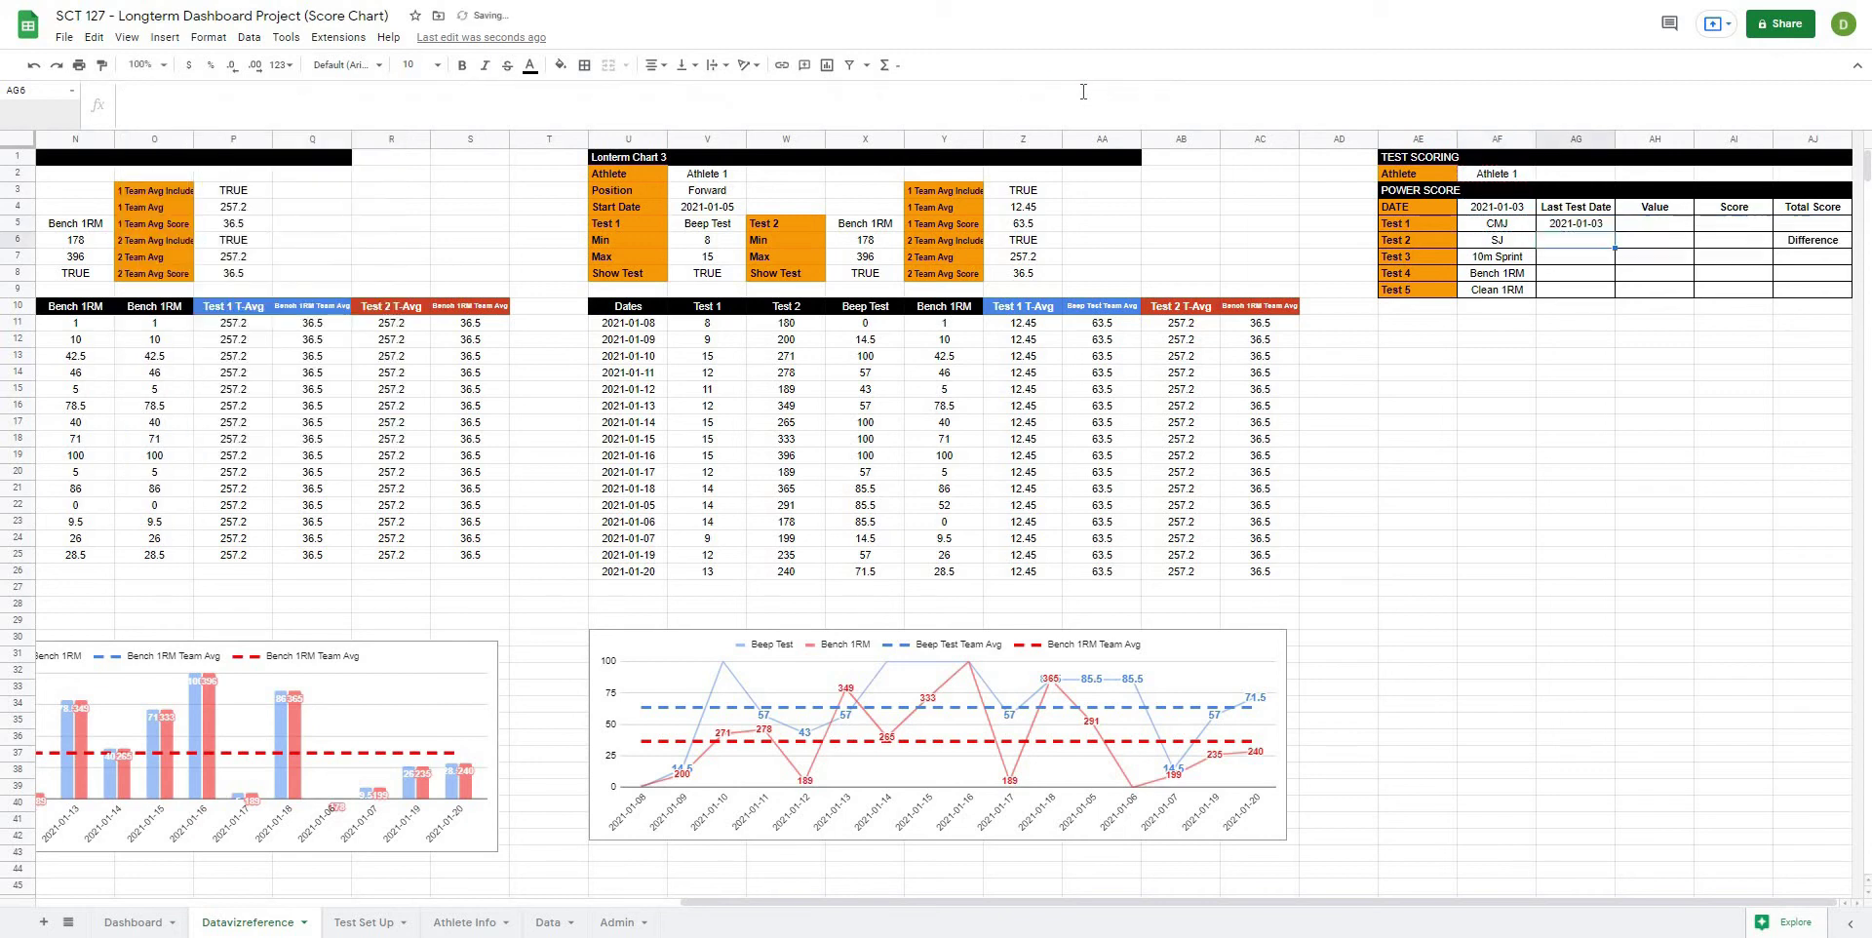
# Step: Test the AG5 formula by clearing the 2021-01-03 CMJ value on the Data sheet and checking the last test date in AG5
pyautogui.click(1588, 225)
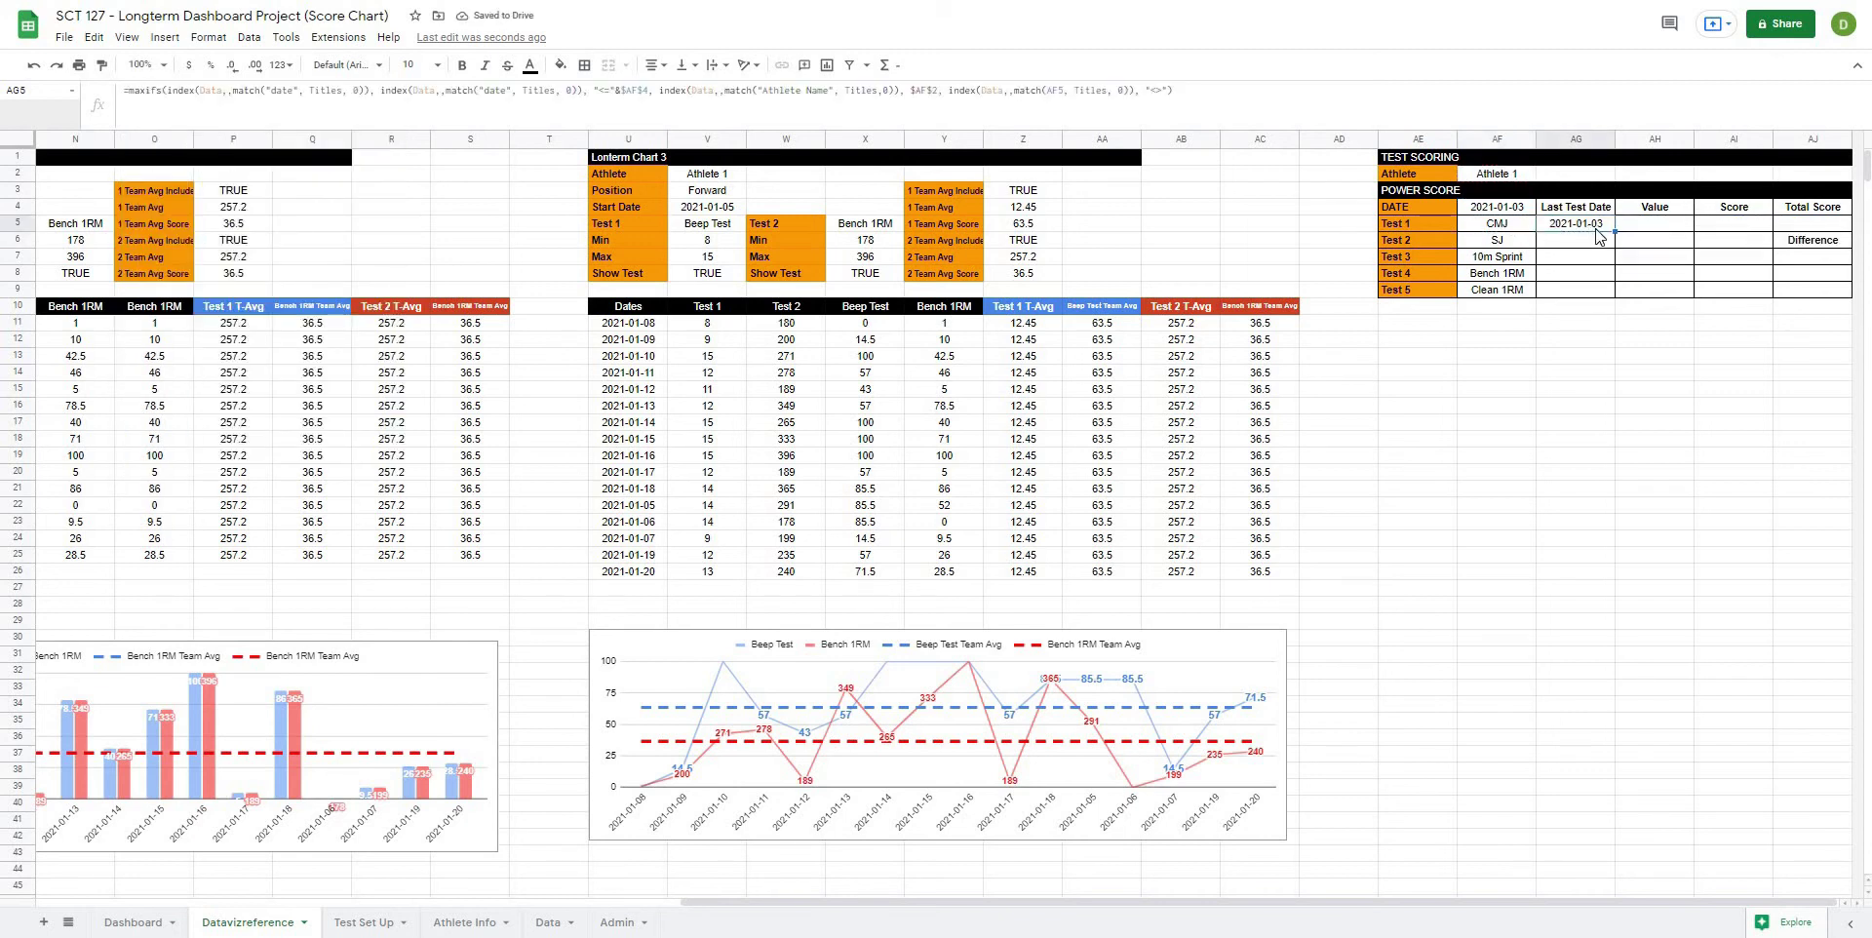
pyautogui.click(1514, 241)
pyautogui.click(548, 922)
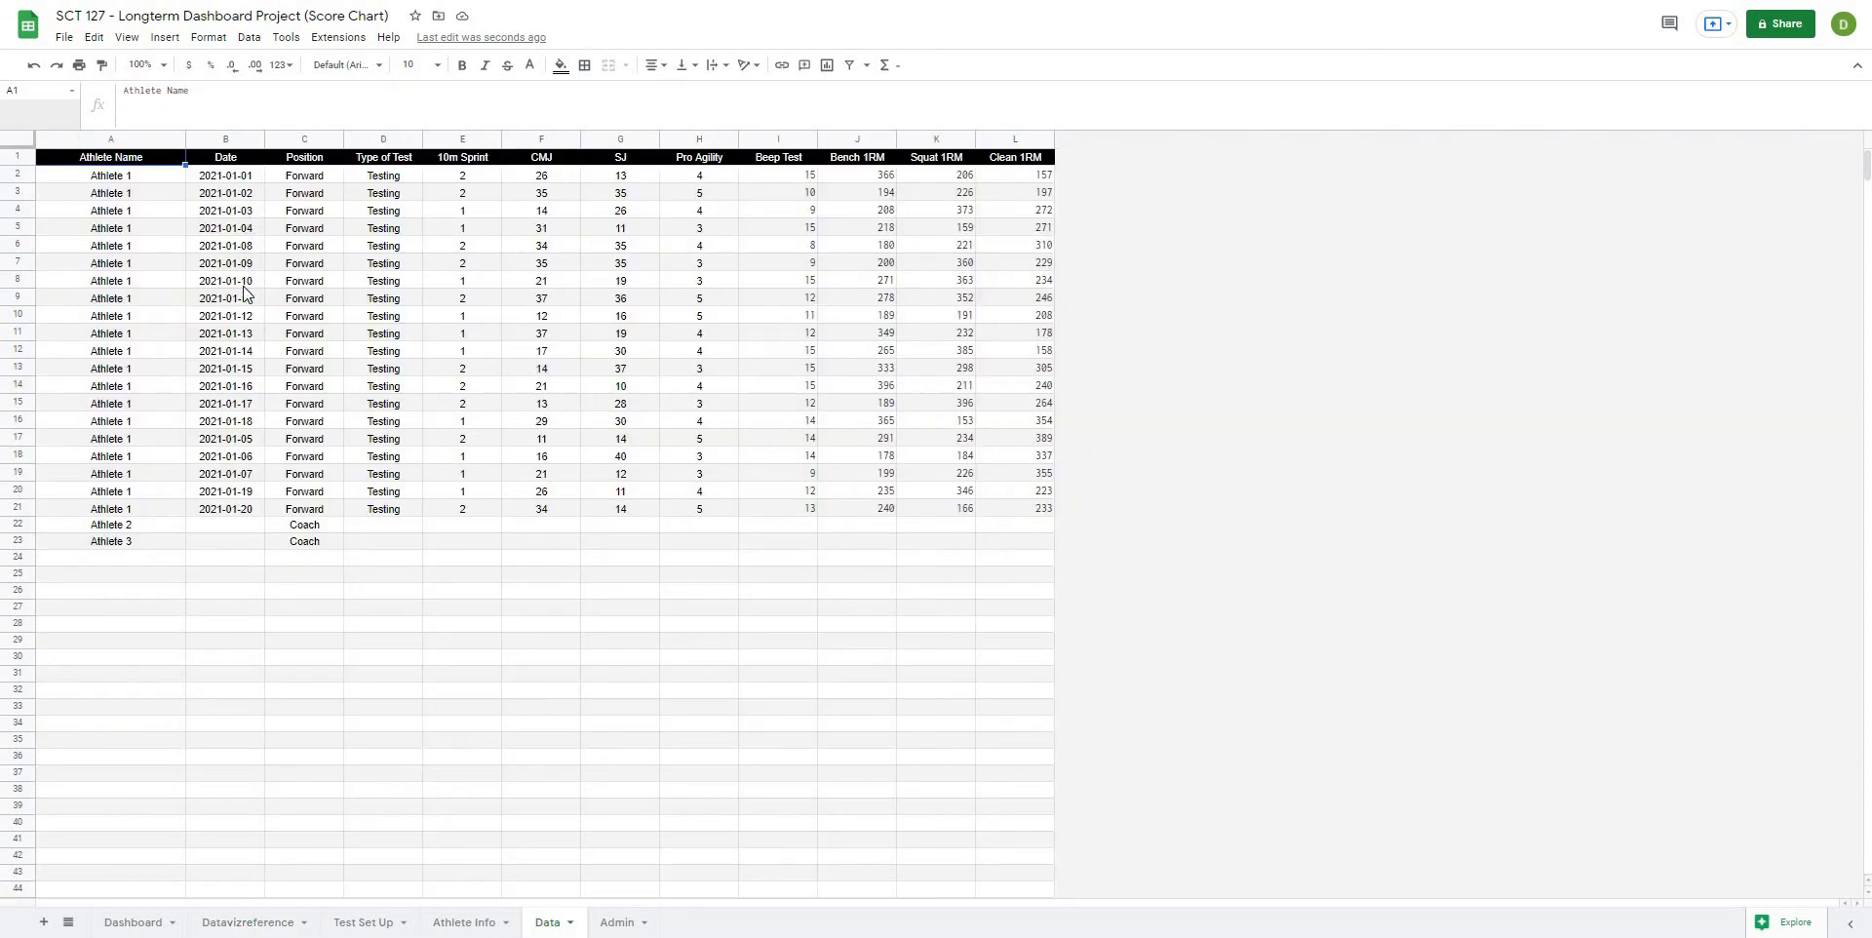
pyautogui.click(253, 213)
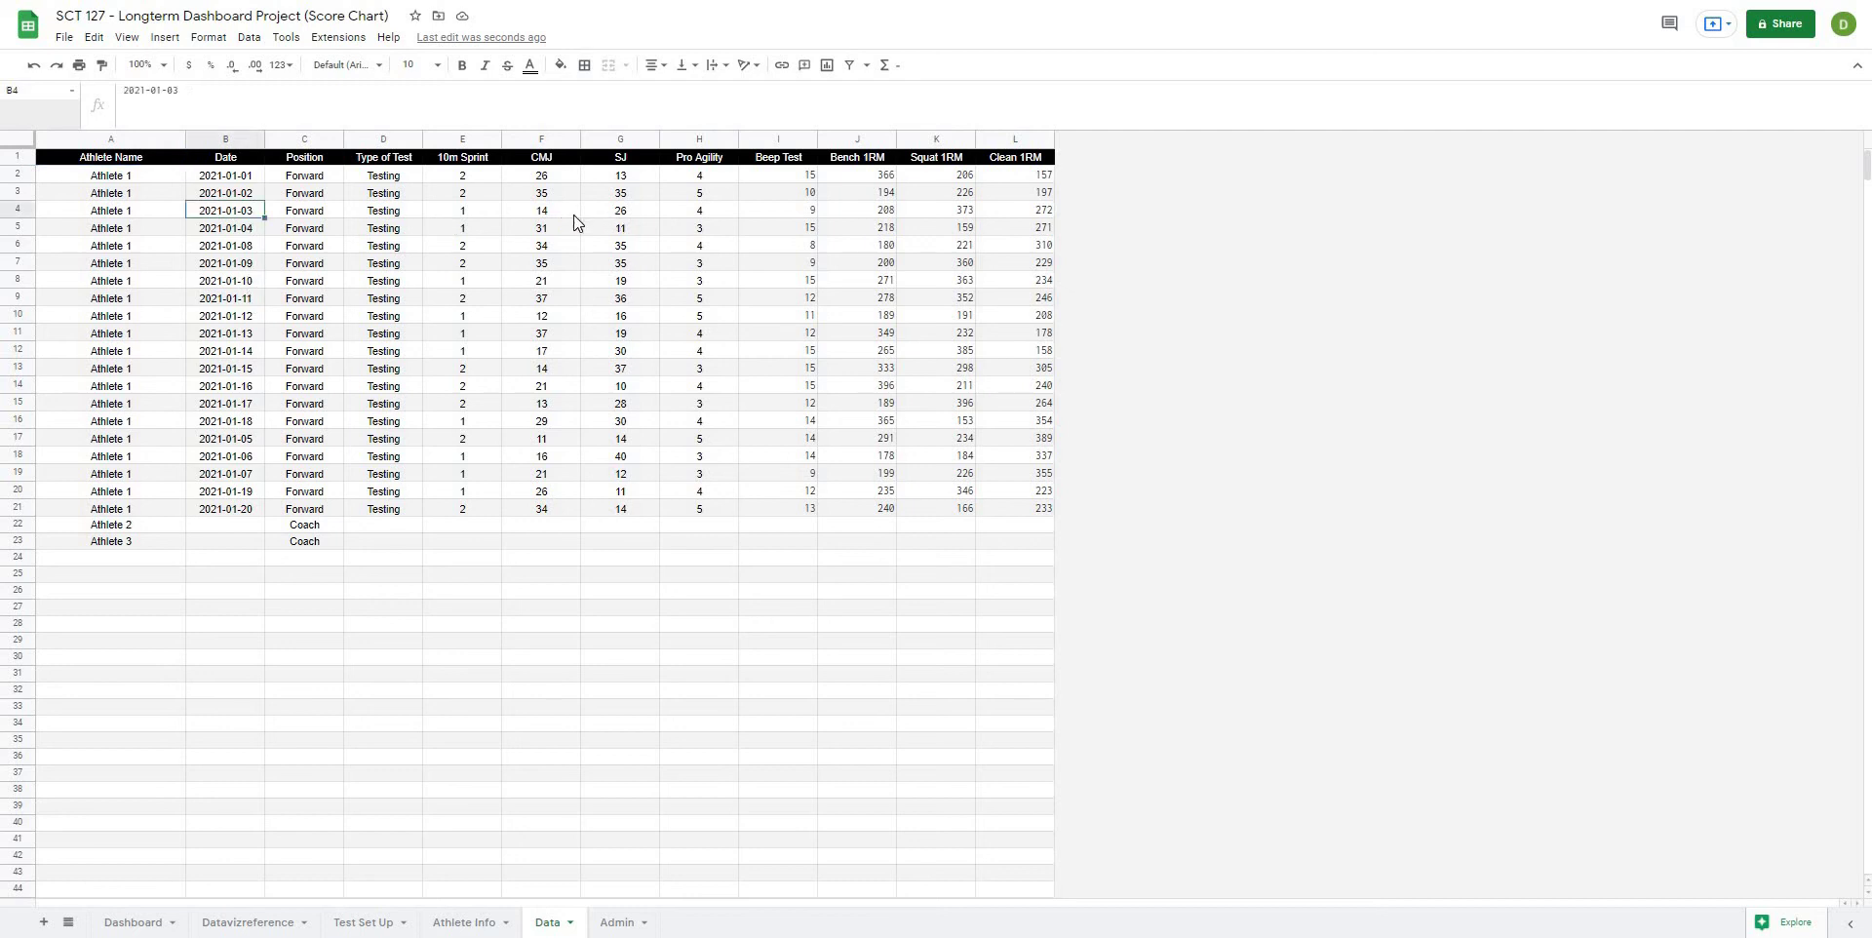
pyautogui.click(546, 216)
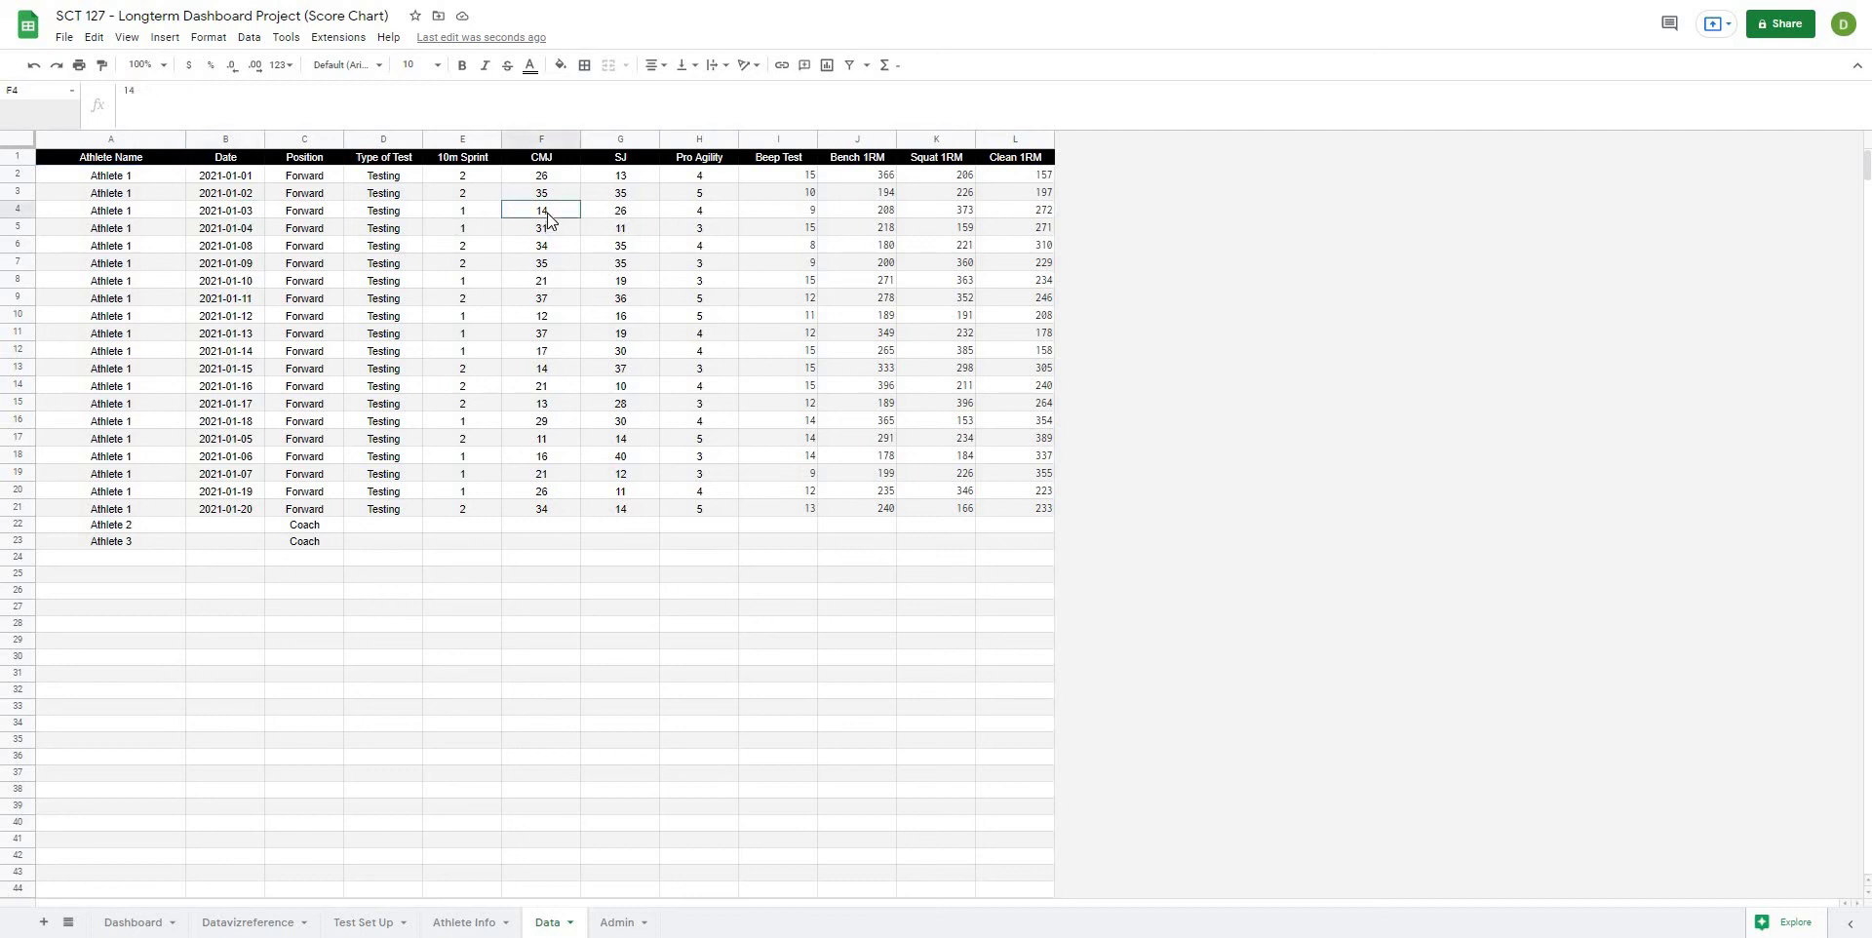
pyautogui.press('Delete')
pyautogui.click(531, 561)
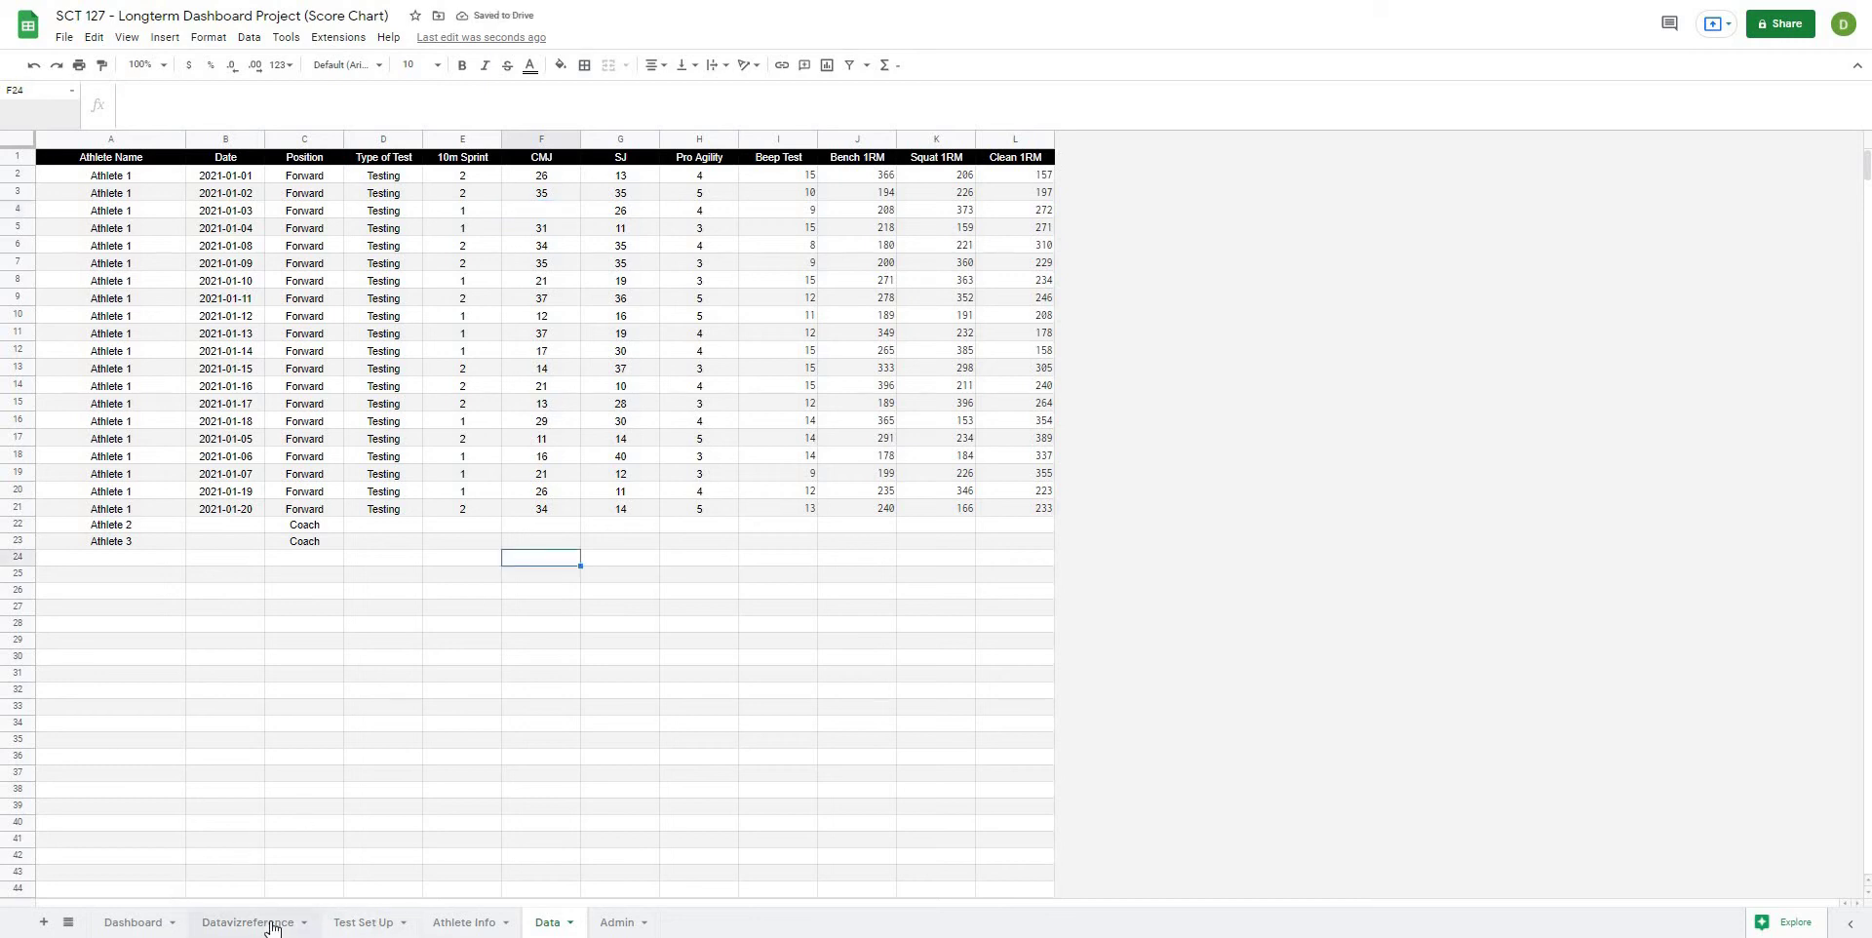
pyautogui.click(258, 922)
pyautogui.click(1603, 228)
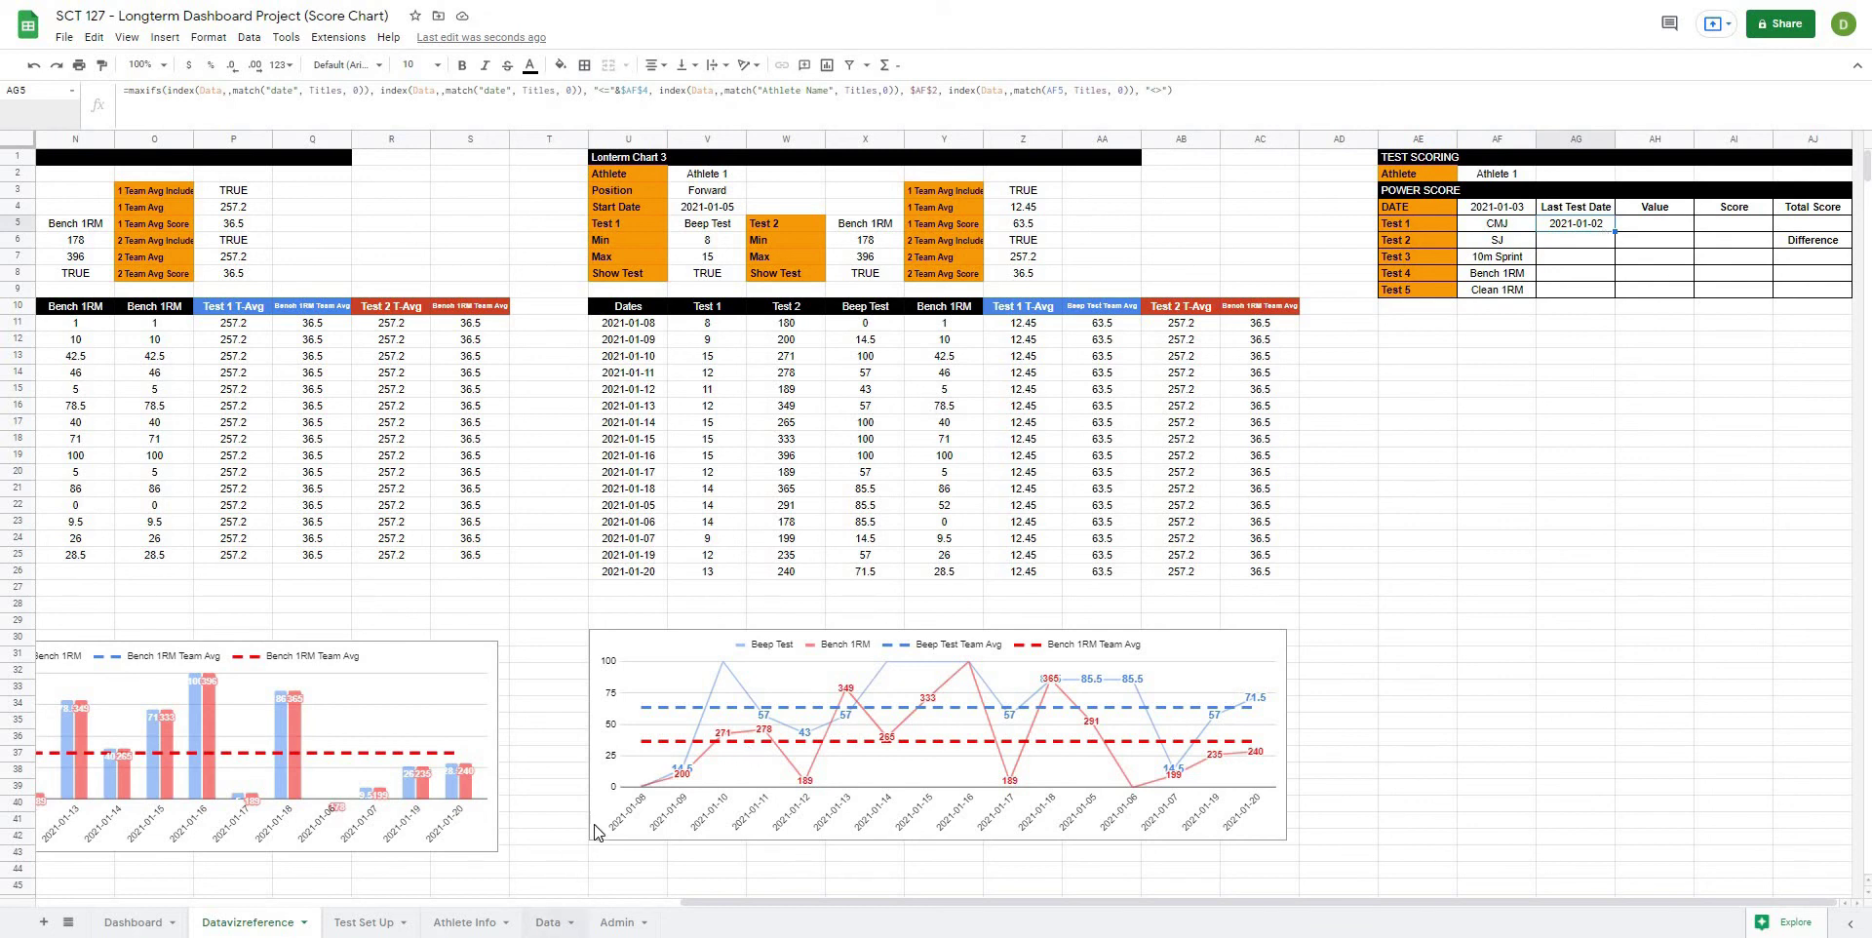
# Step: Undo the cleared CMJ value on the Data sheet and return to the Datavizreference sheet
pyautogui.hotkey('ctrl', 'shift', 'pagedown')
pyautogui.hotkey('ctrl', 'shift', 'pagedown')
pyautogui.hotkey('ctrl', 'shift', 'pagedown')
pyautogui.hotkey('ctrl', 'z')
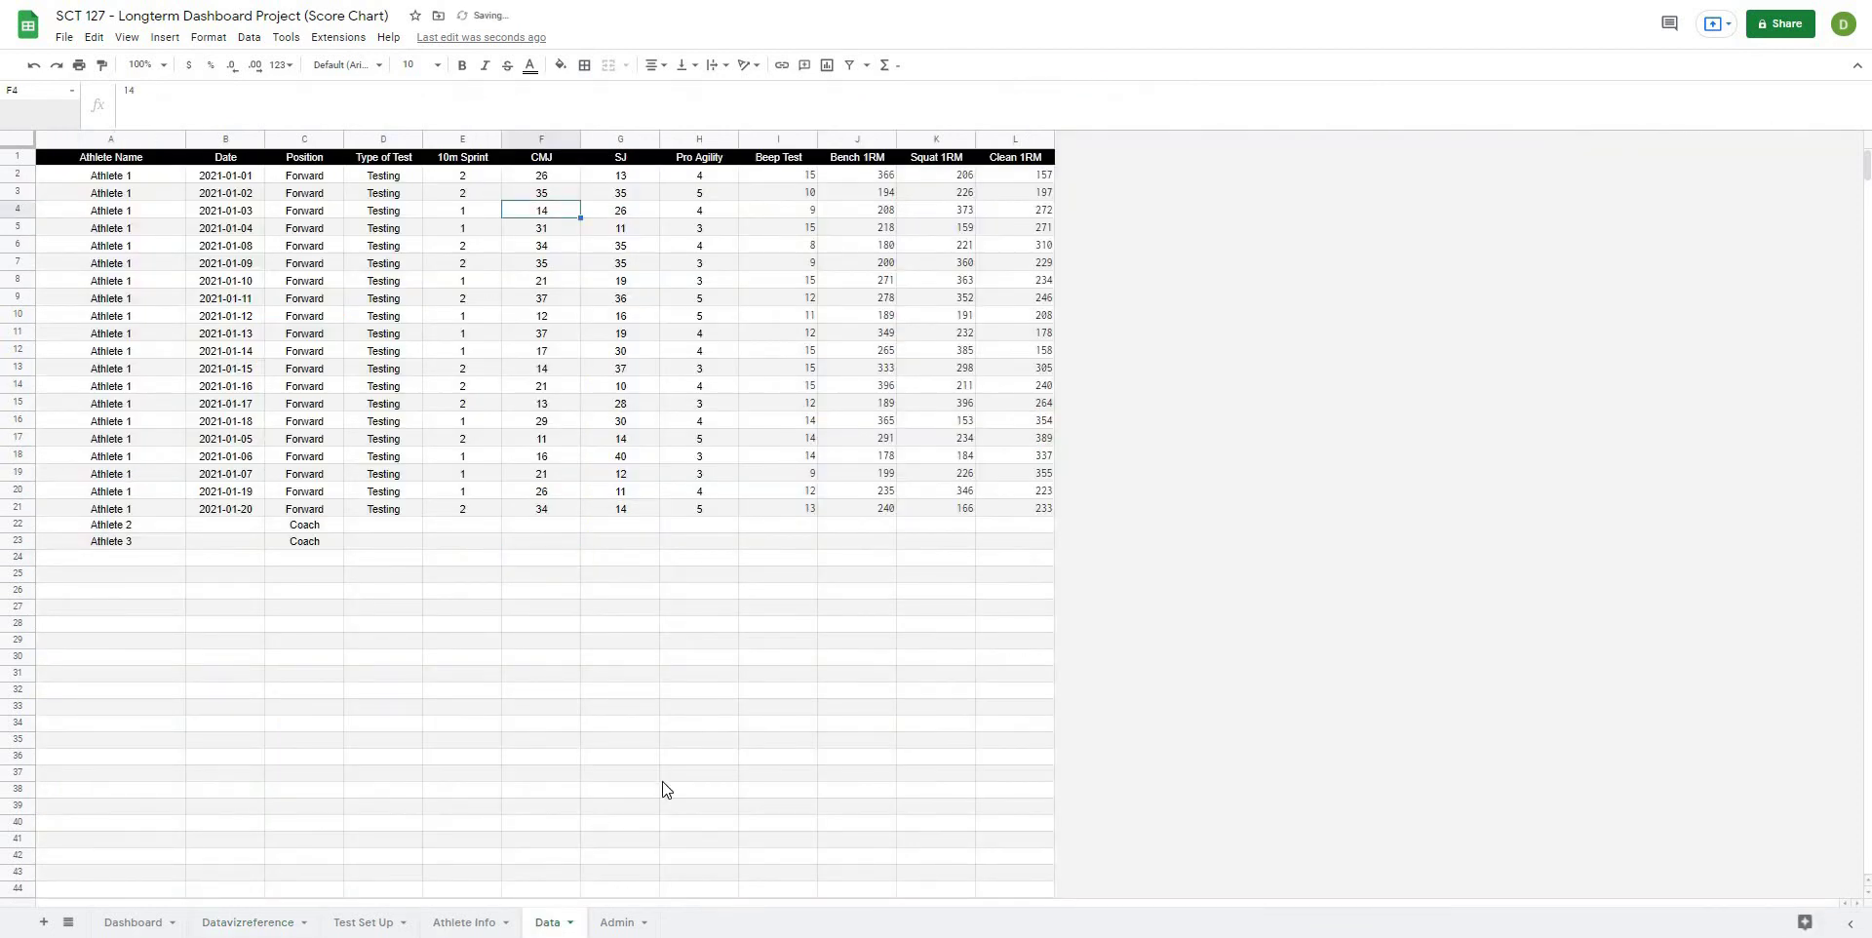
pyautogui.hotkey('ctrl', 'shift', 'pageup')
pyautogui.hotkey('ctrl', 'shift', 'pageup')
pyautogui.hotkey('ctrl', 'shift', 'pageup')
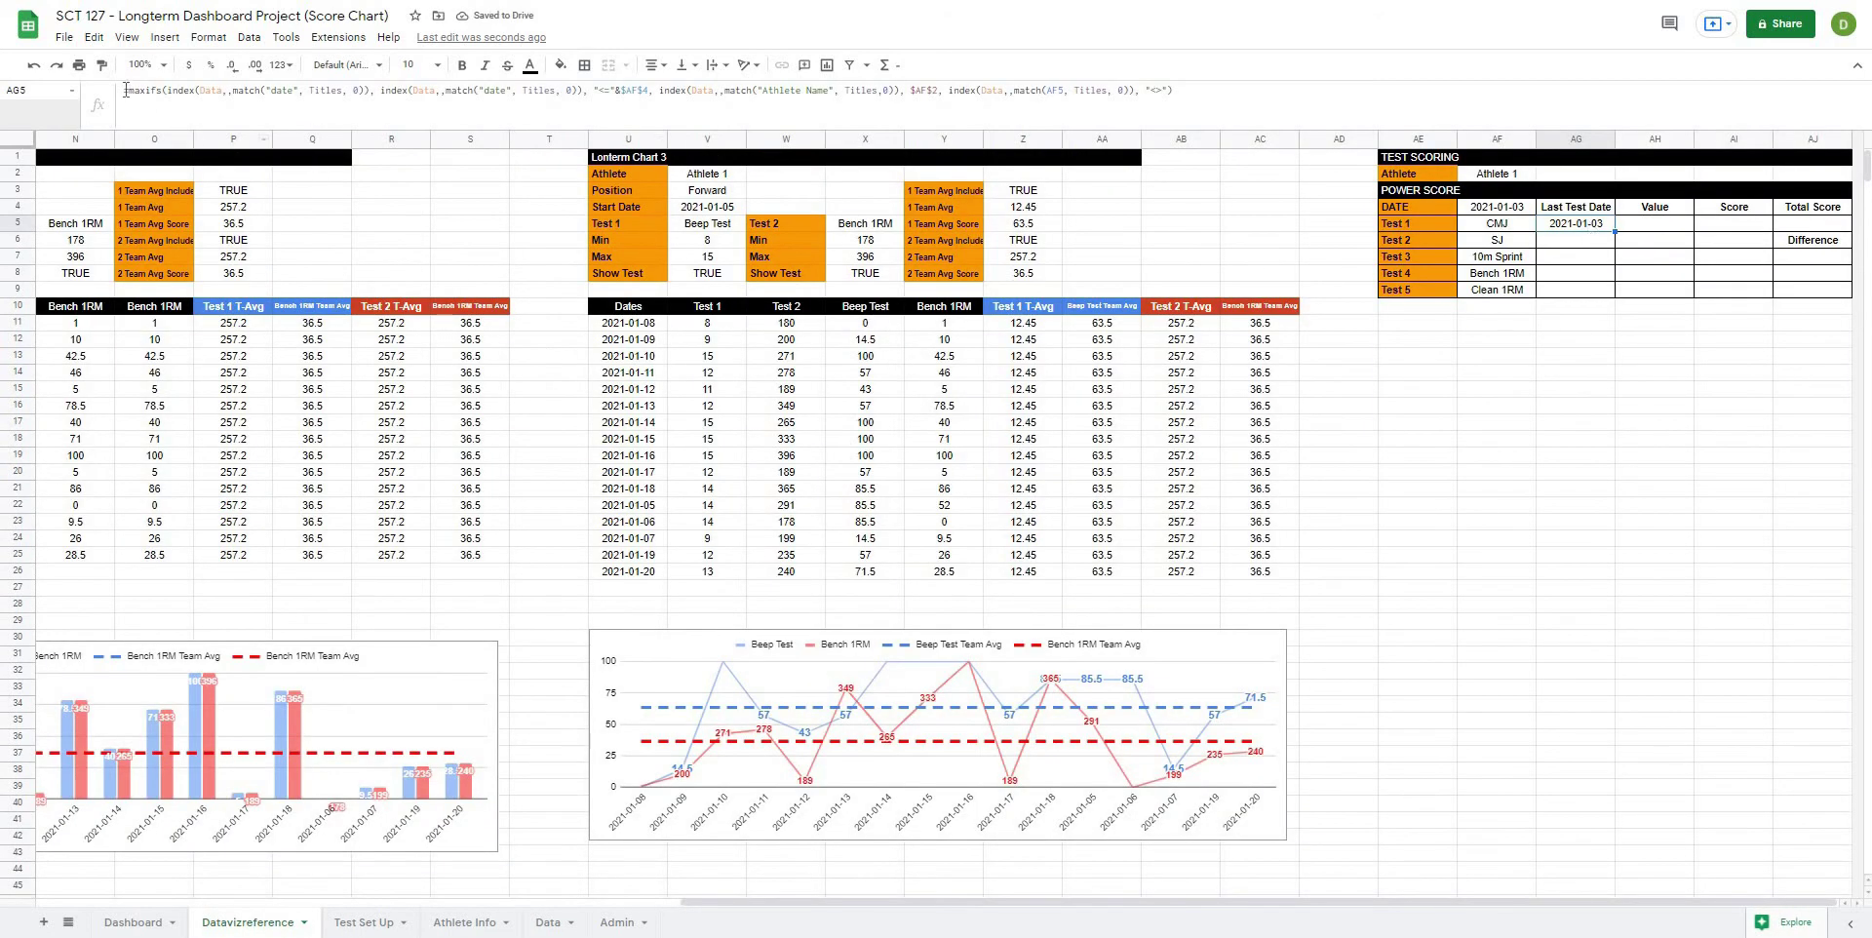
# Step: Wrap the MAXIFS formula in AG5 in IFERROR with an empty string "" as the fallback
pyautogui.press('F2')
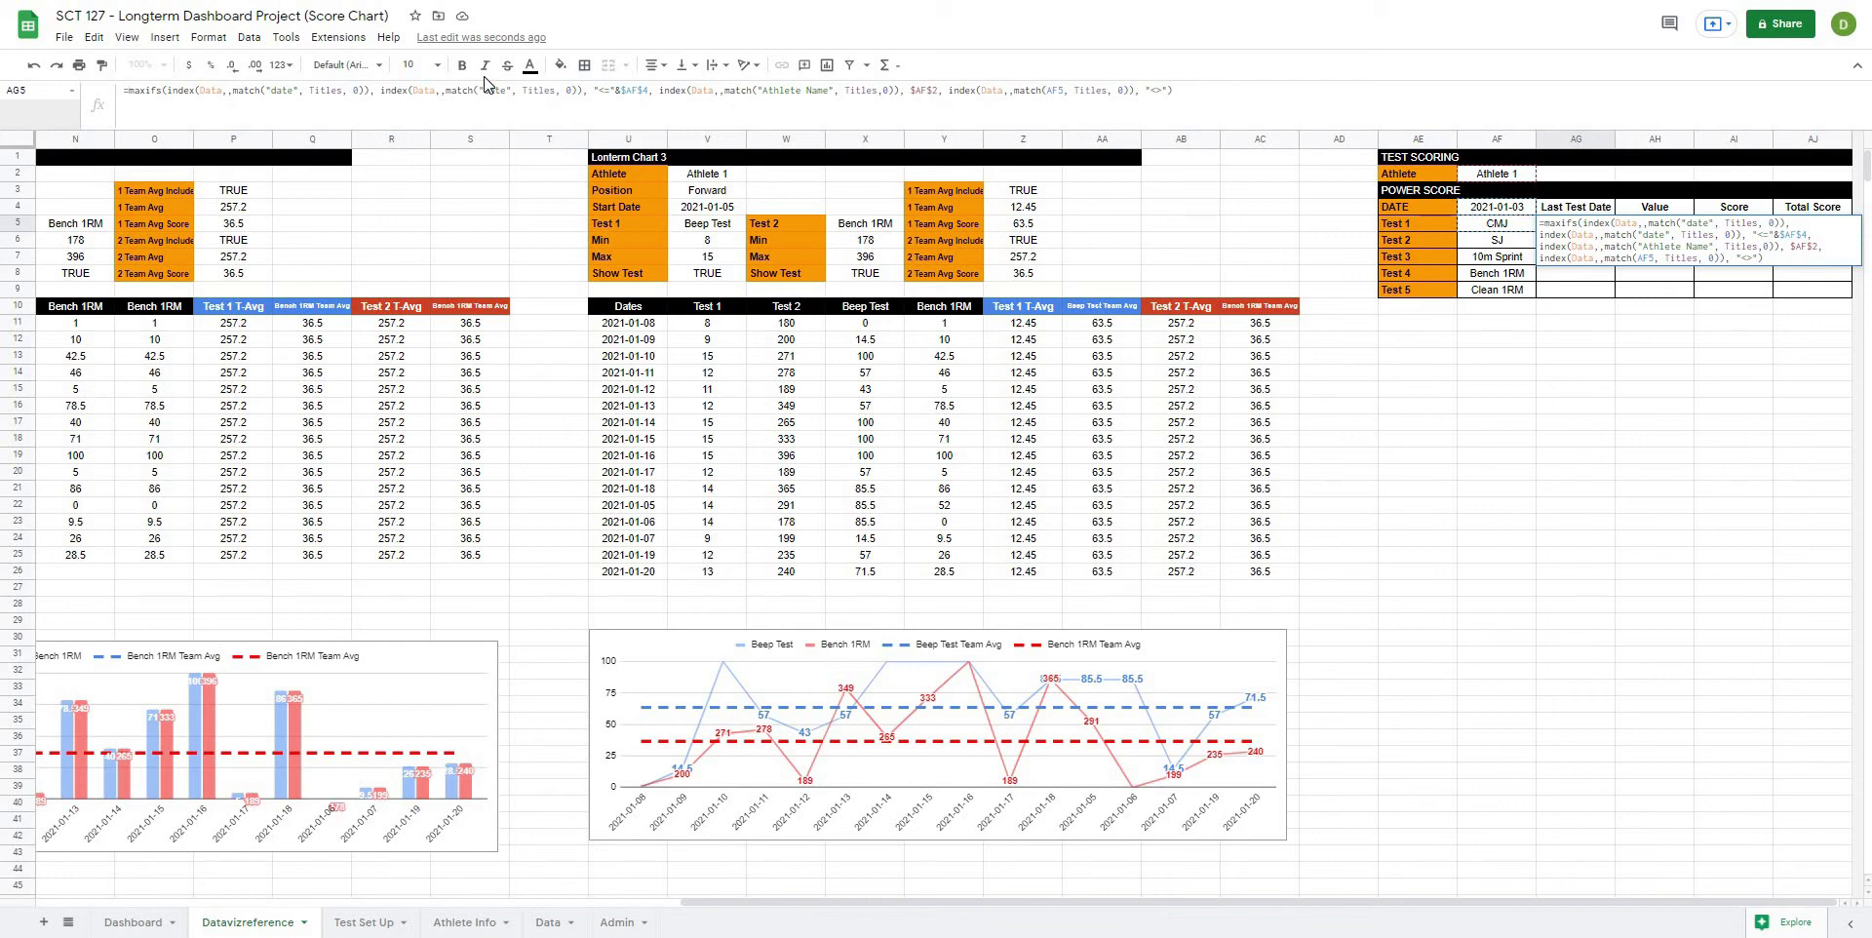
pyautogui.write('iferror(')
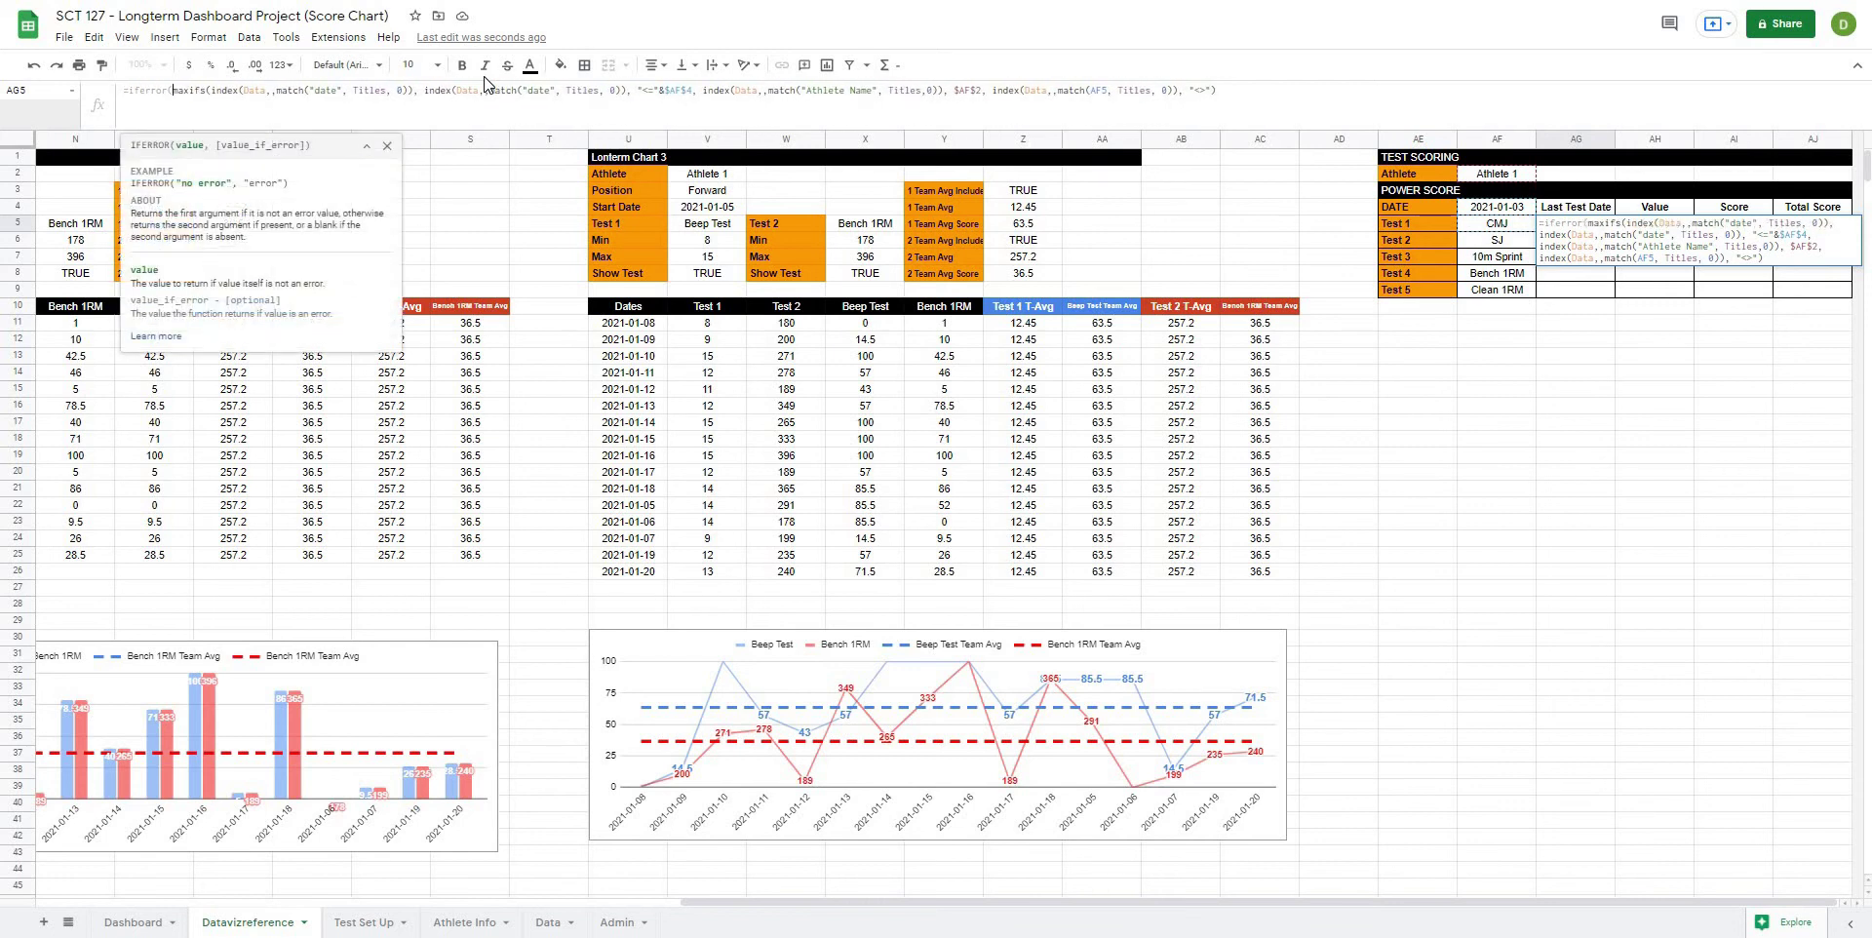
pyautogui.click(1252, 98)
pyautogui.write(',"")')
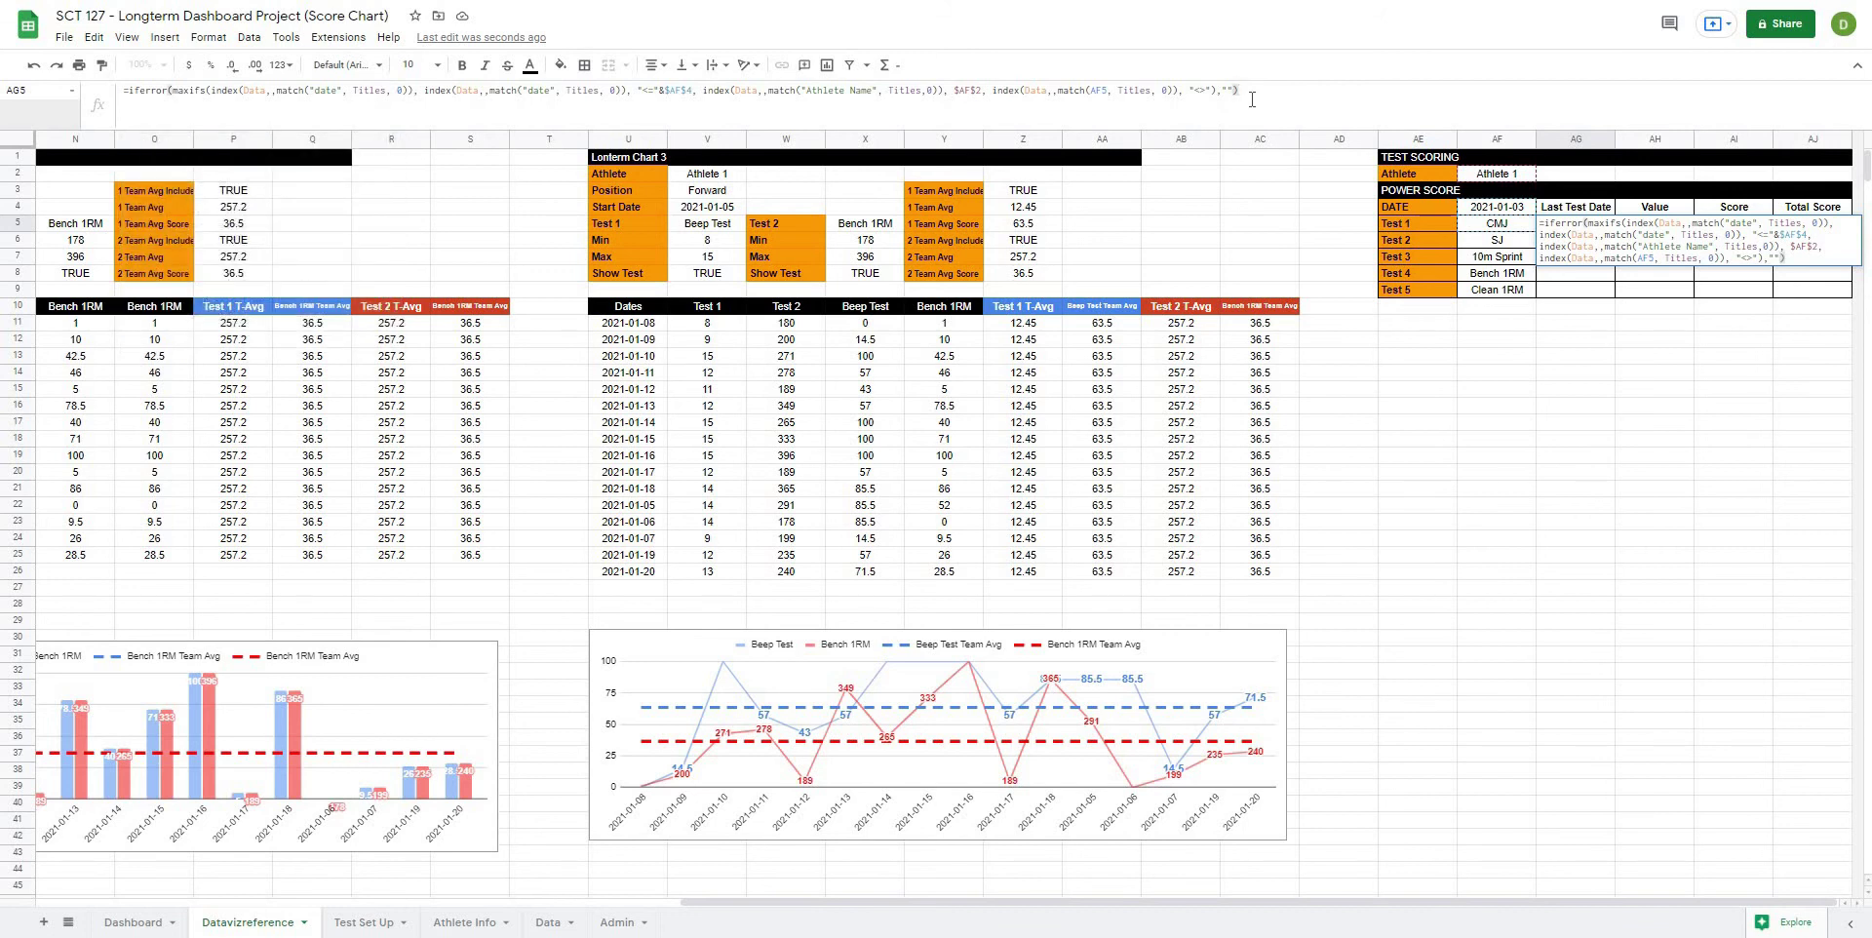
pyautogui.press('Return')
# Step: Copy the Last Test Date formula from AG5 down to AG9 for all five tests
pyautogui.click(1571, 209)
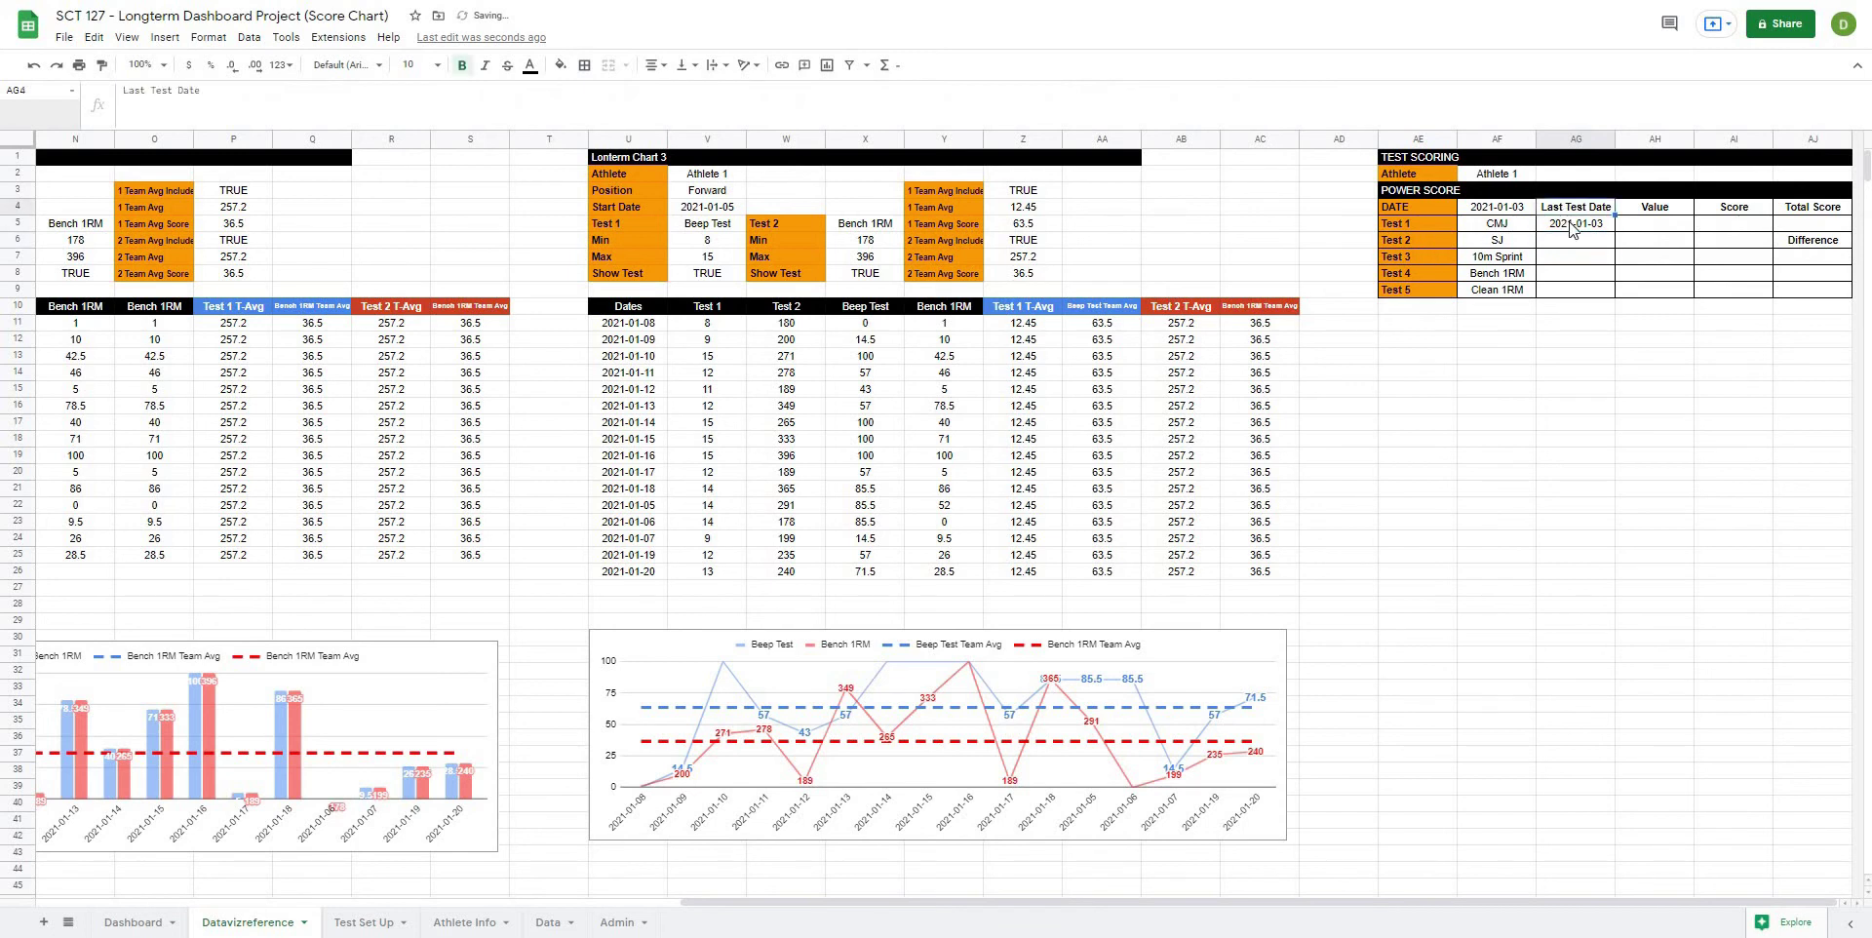
pyautogui.click(1571, 226)
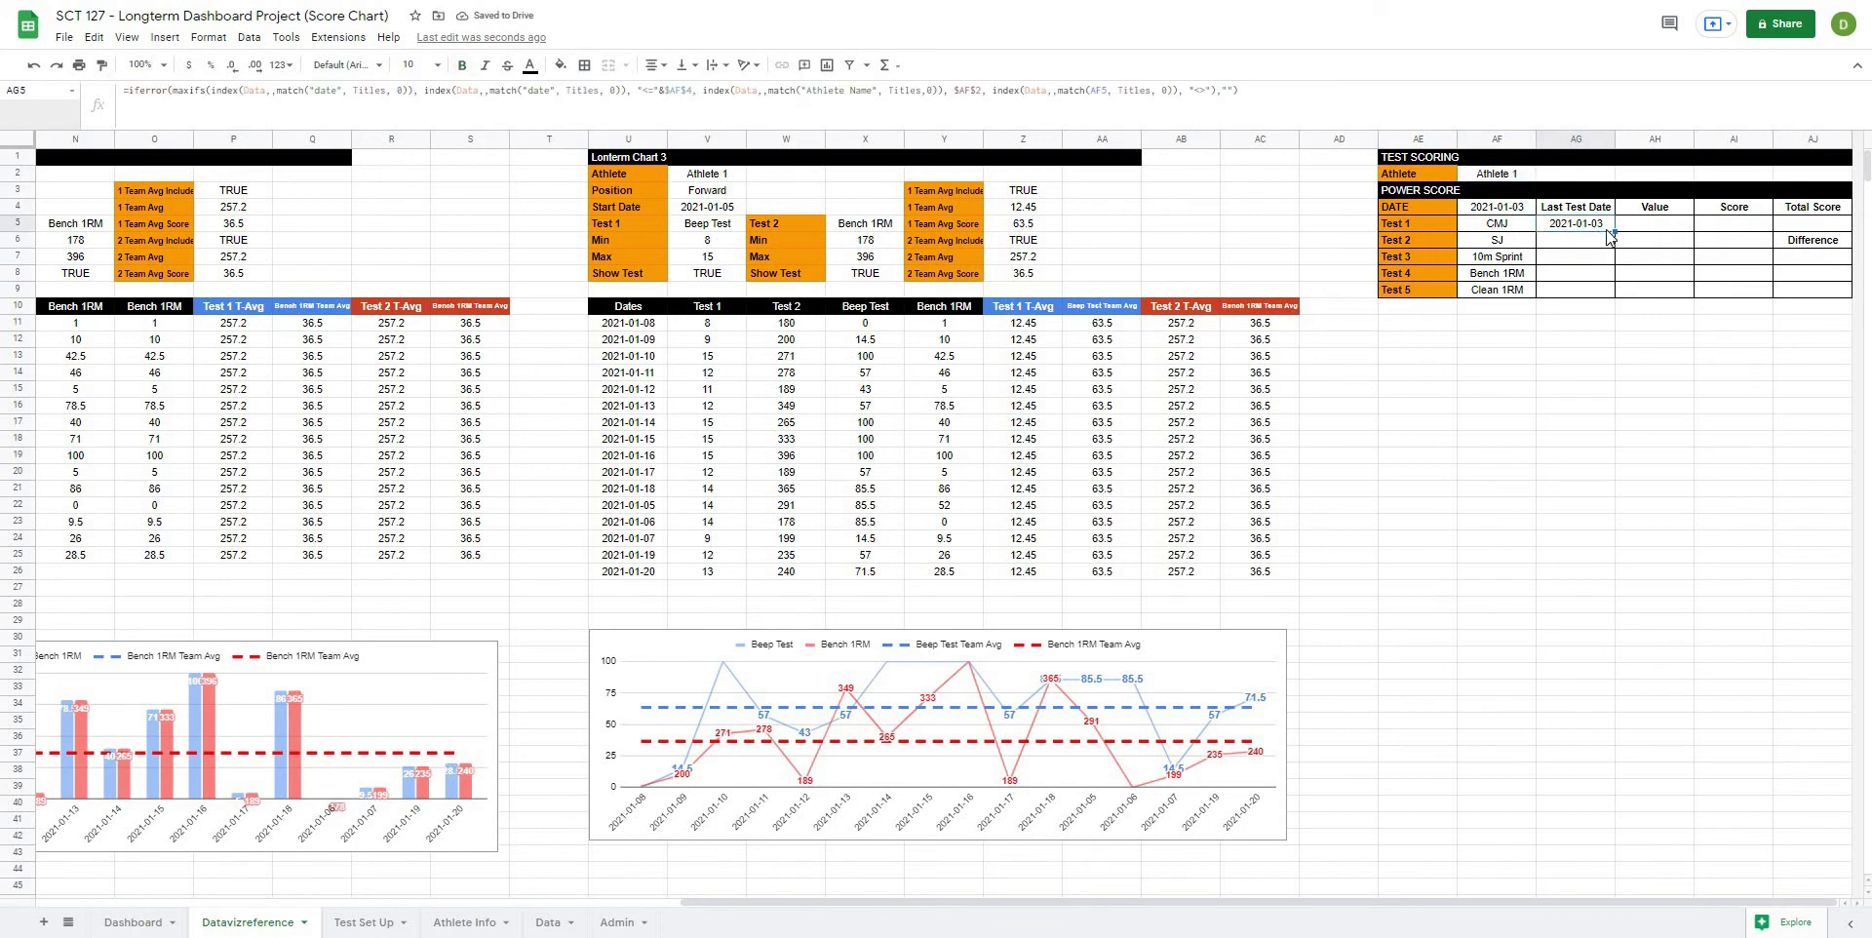
pyautogui.moveTo(1616, 232); pyautogui.dragTo(1609, 293)
pyautogui.click(1628, 421)
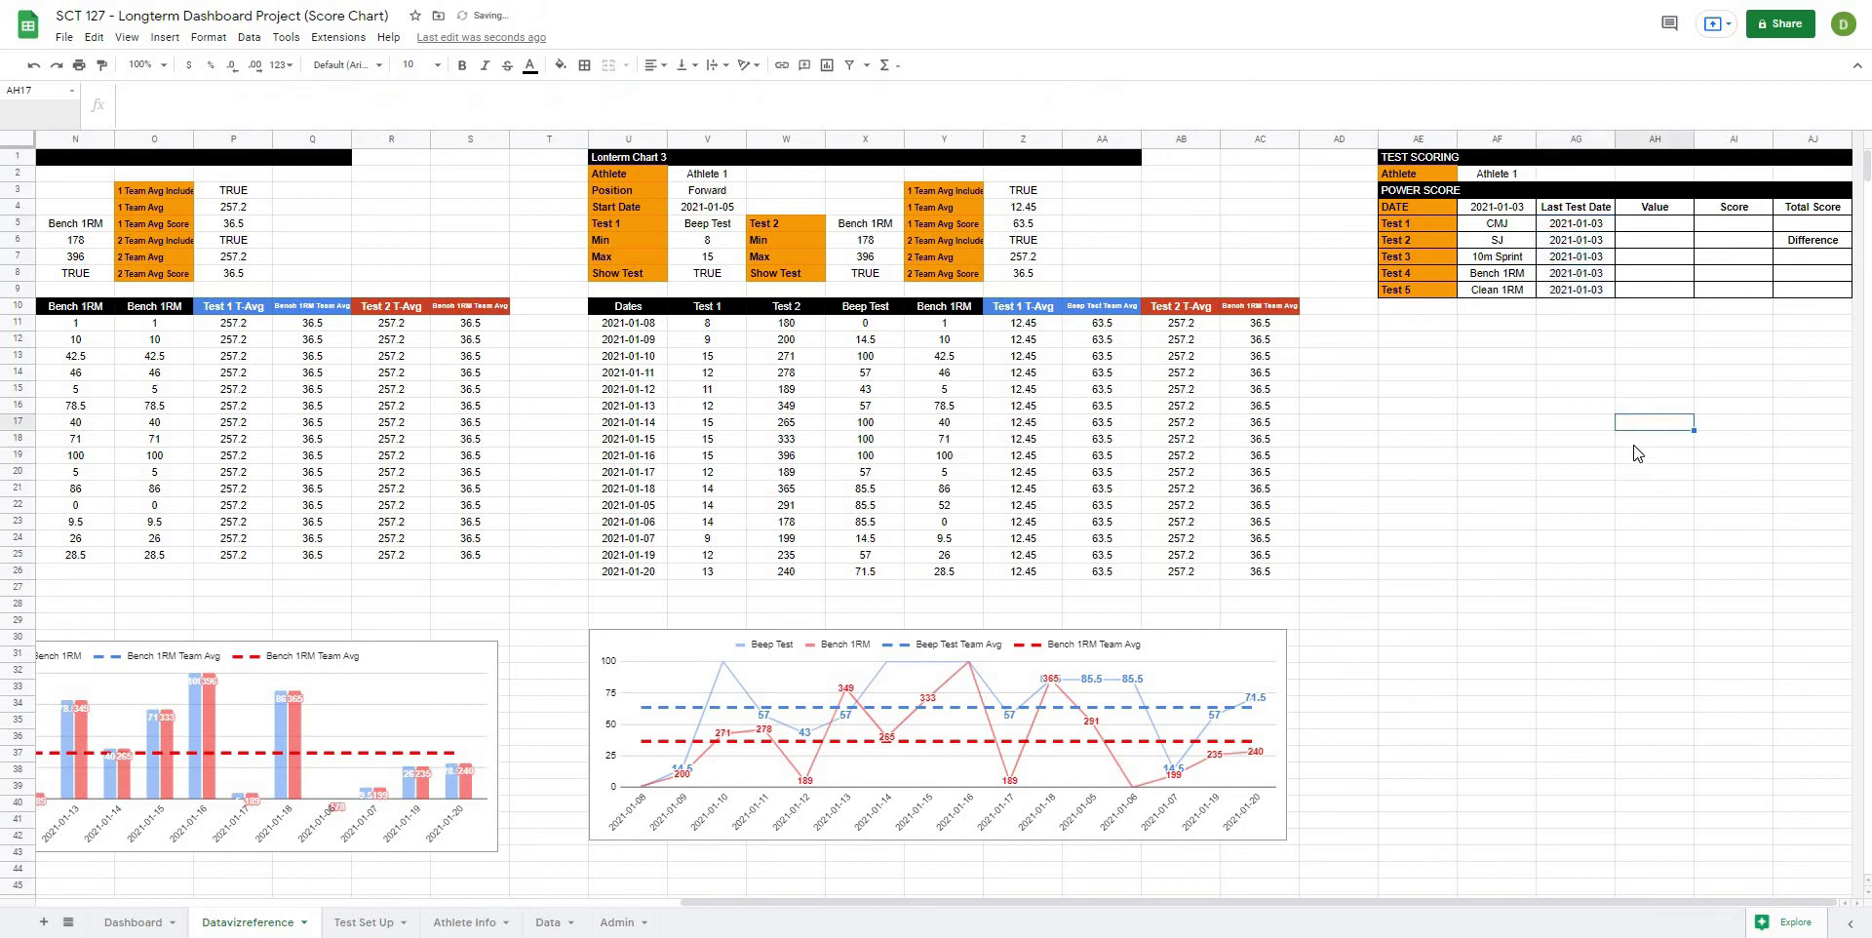
pyautogui.click(1587, 425)
pyautogui.click(1472, 374)
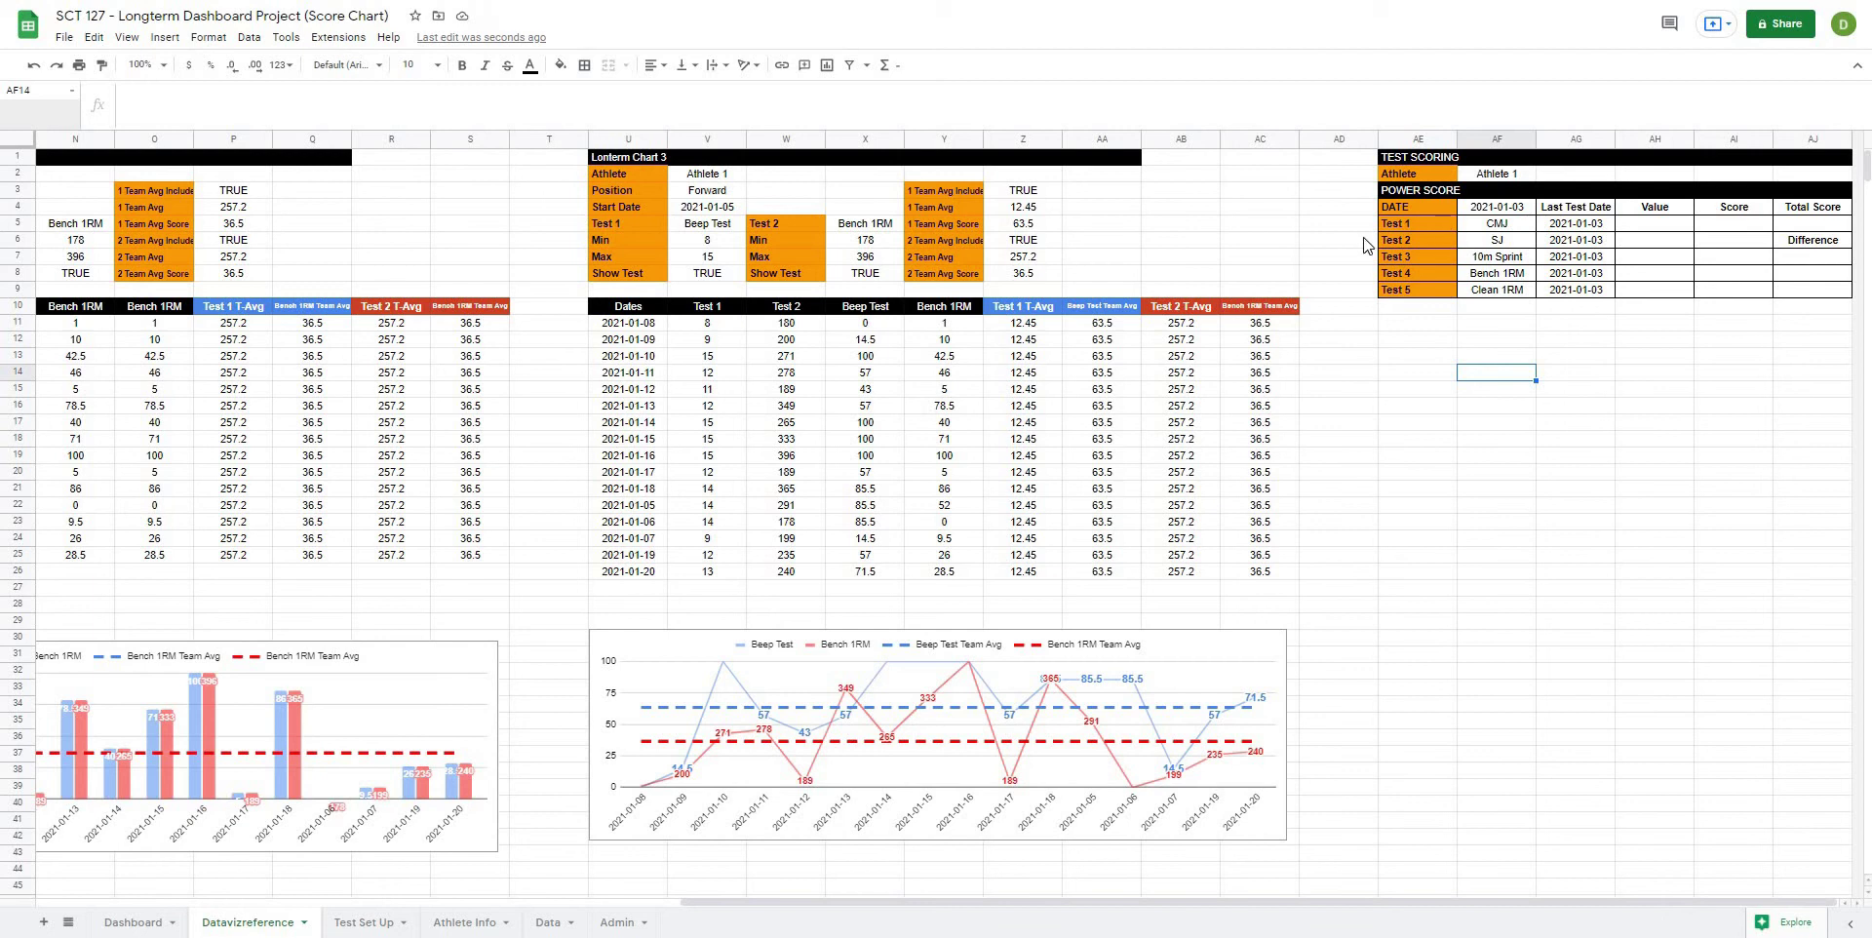
pyautogui.click(1716, 323)
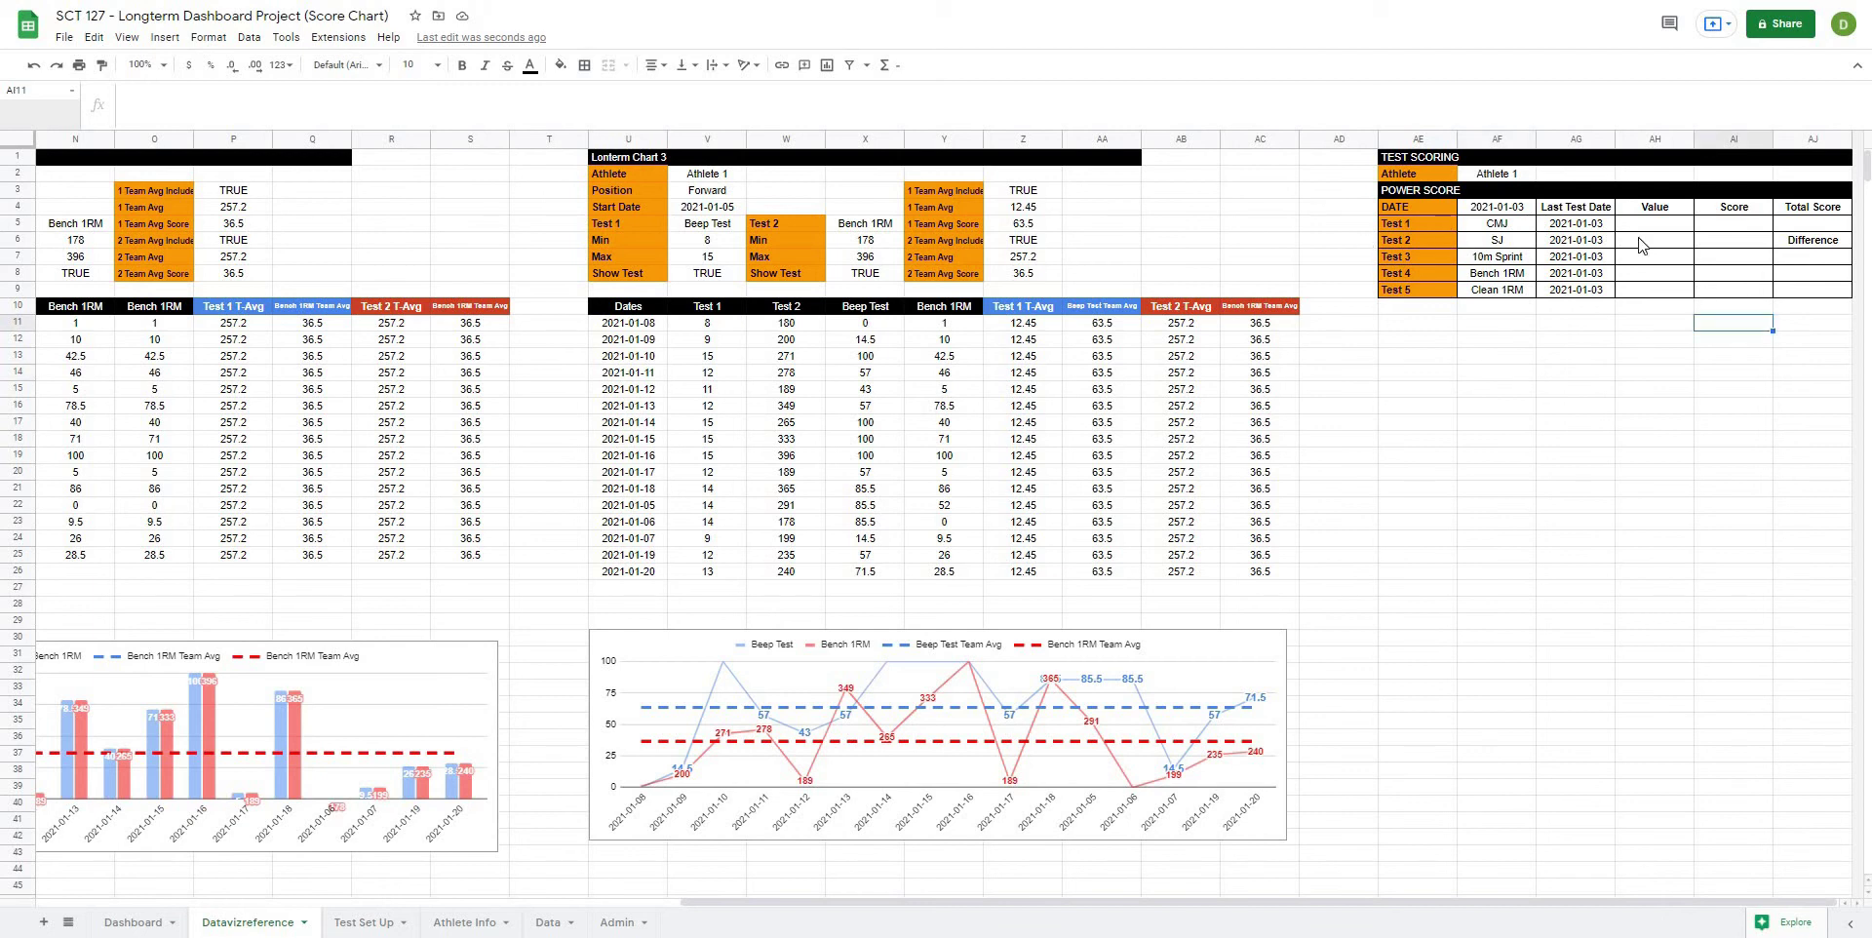
pyautogui.click(1640, 238)
pyautogui.click(1654, 208)
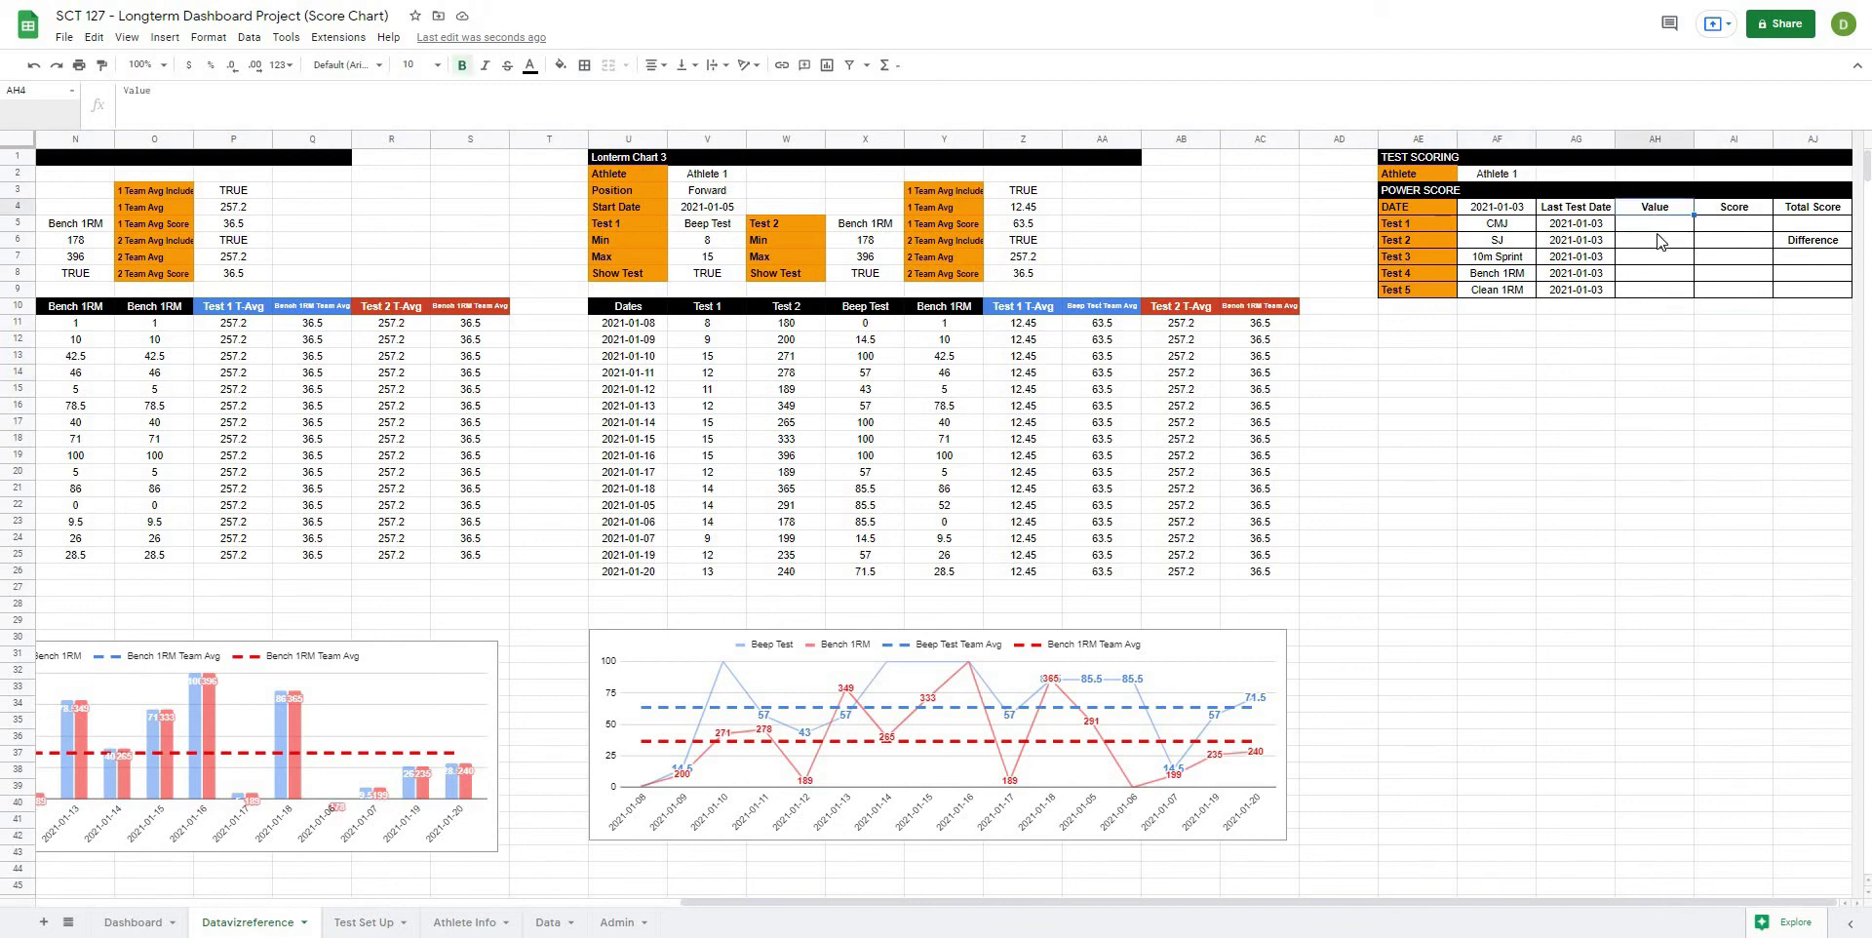
pyautogui.moveTo(1662, 224); pyautogui.dragTo(1667, 292)
pyautogui.click(1558, 230)
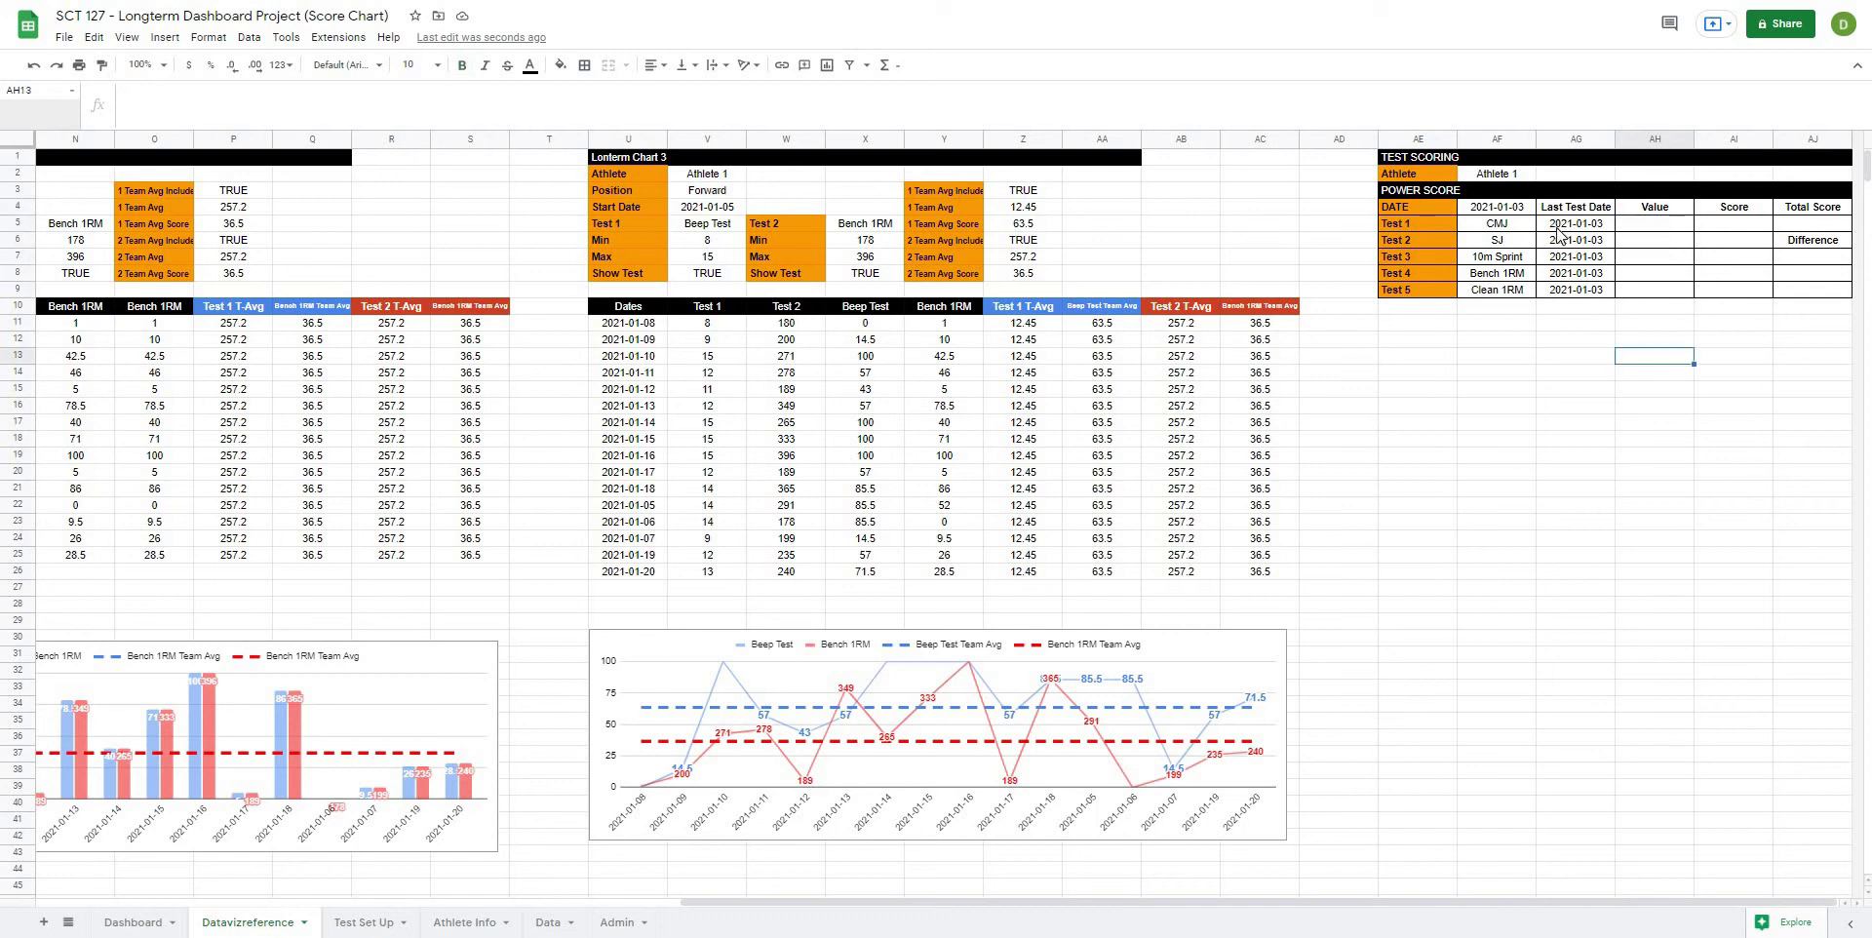
pyautogui.click(1570, 427)
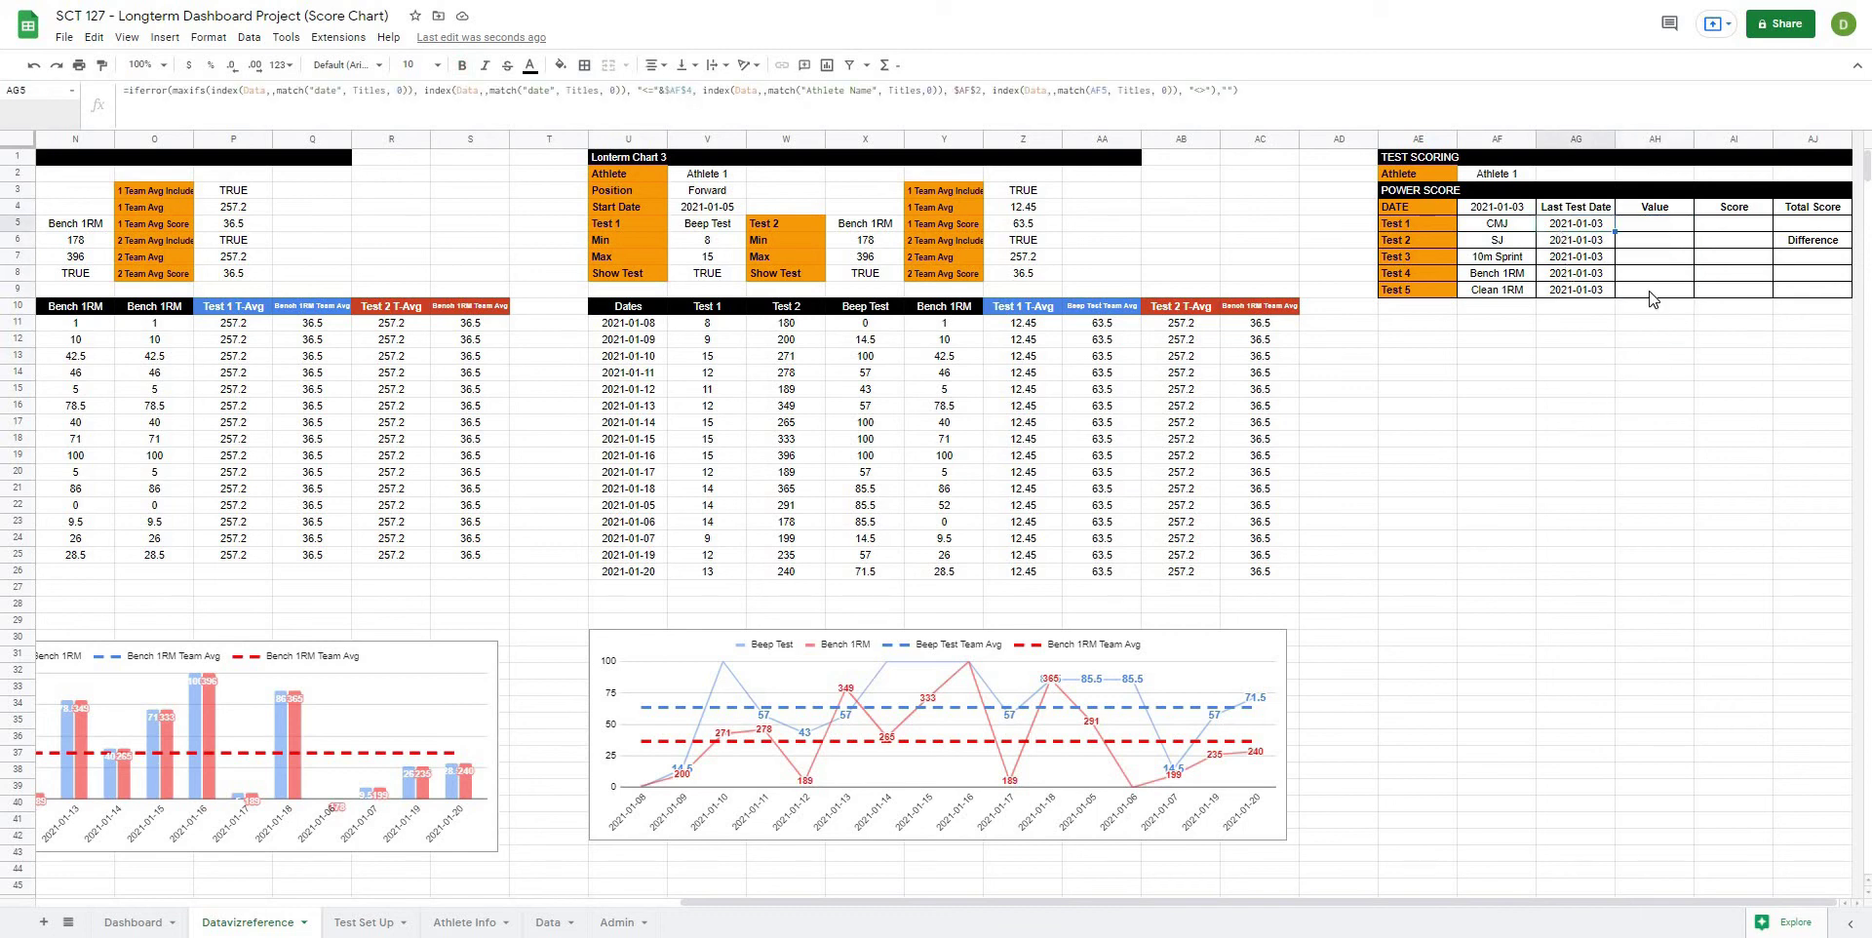
# Step: Begin a formula in the Test 1 Value cell AH5 with =filter(index(data,,match(AF5, referring to the Test 1 name
pyautogui.click(1654, 232)
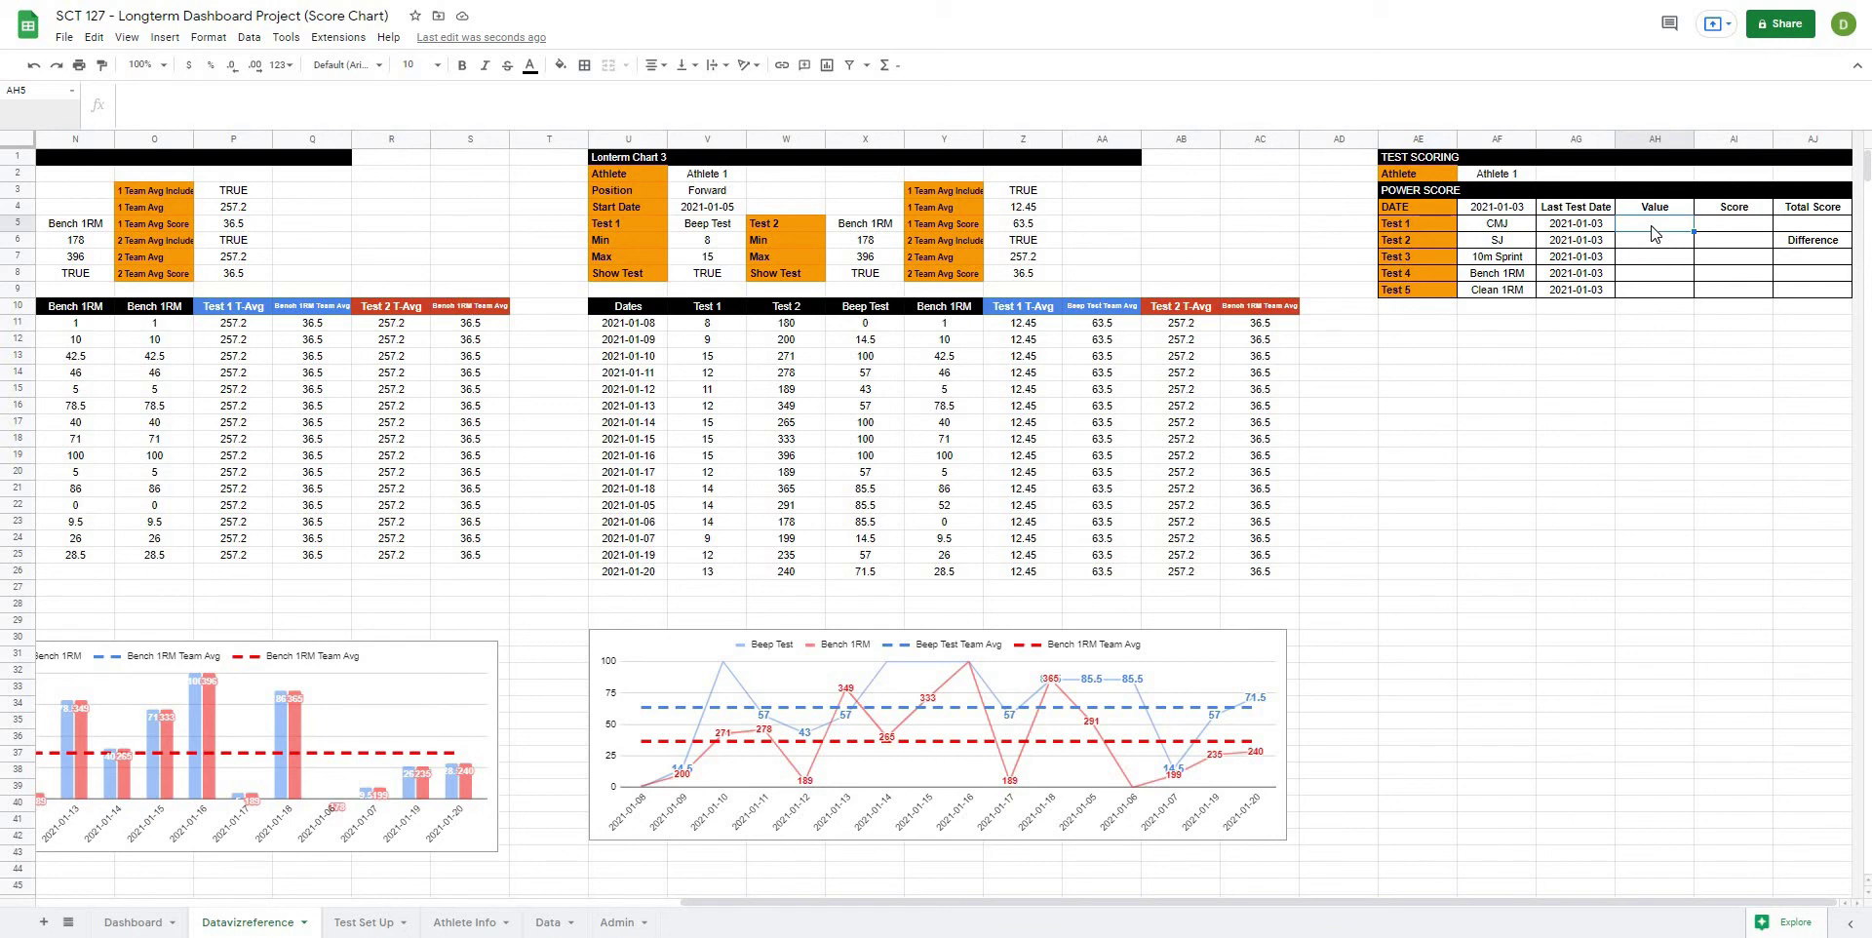
pyautogui.write('=filter(')
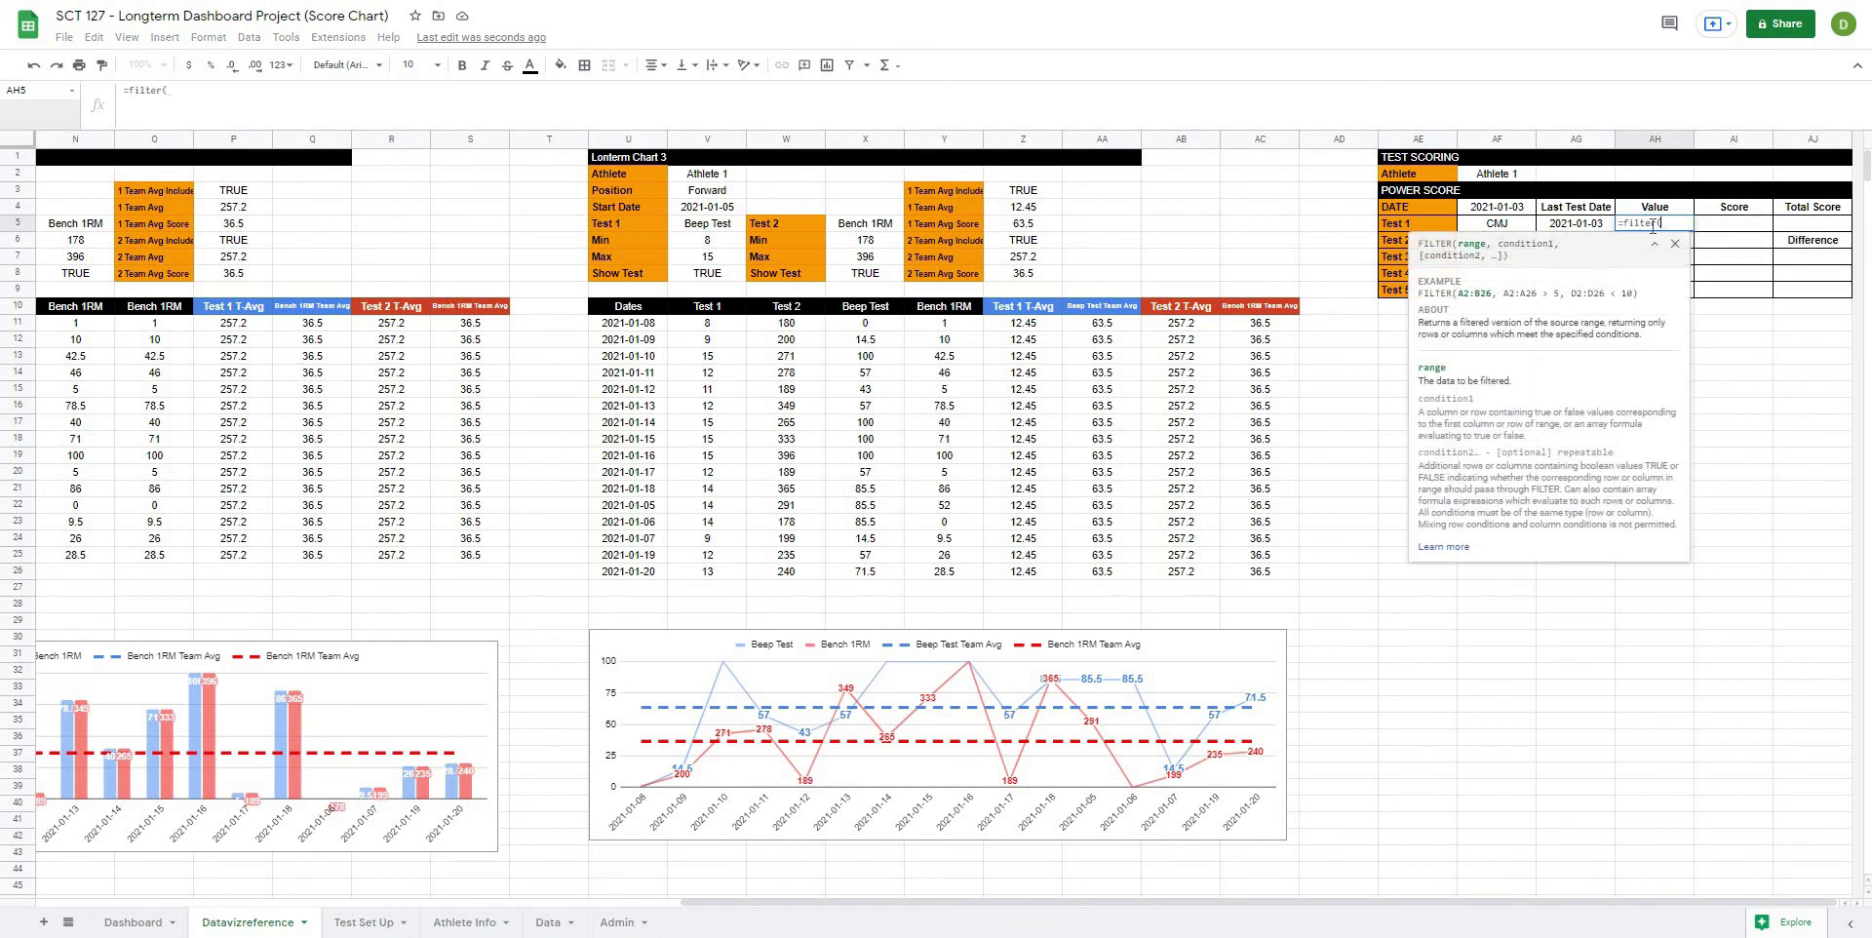
pyautogui.click(443, 97)
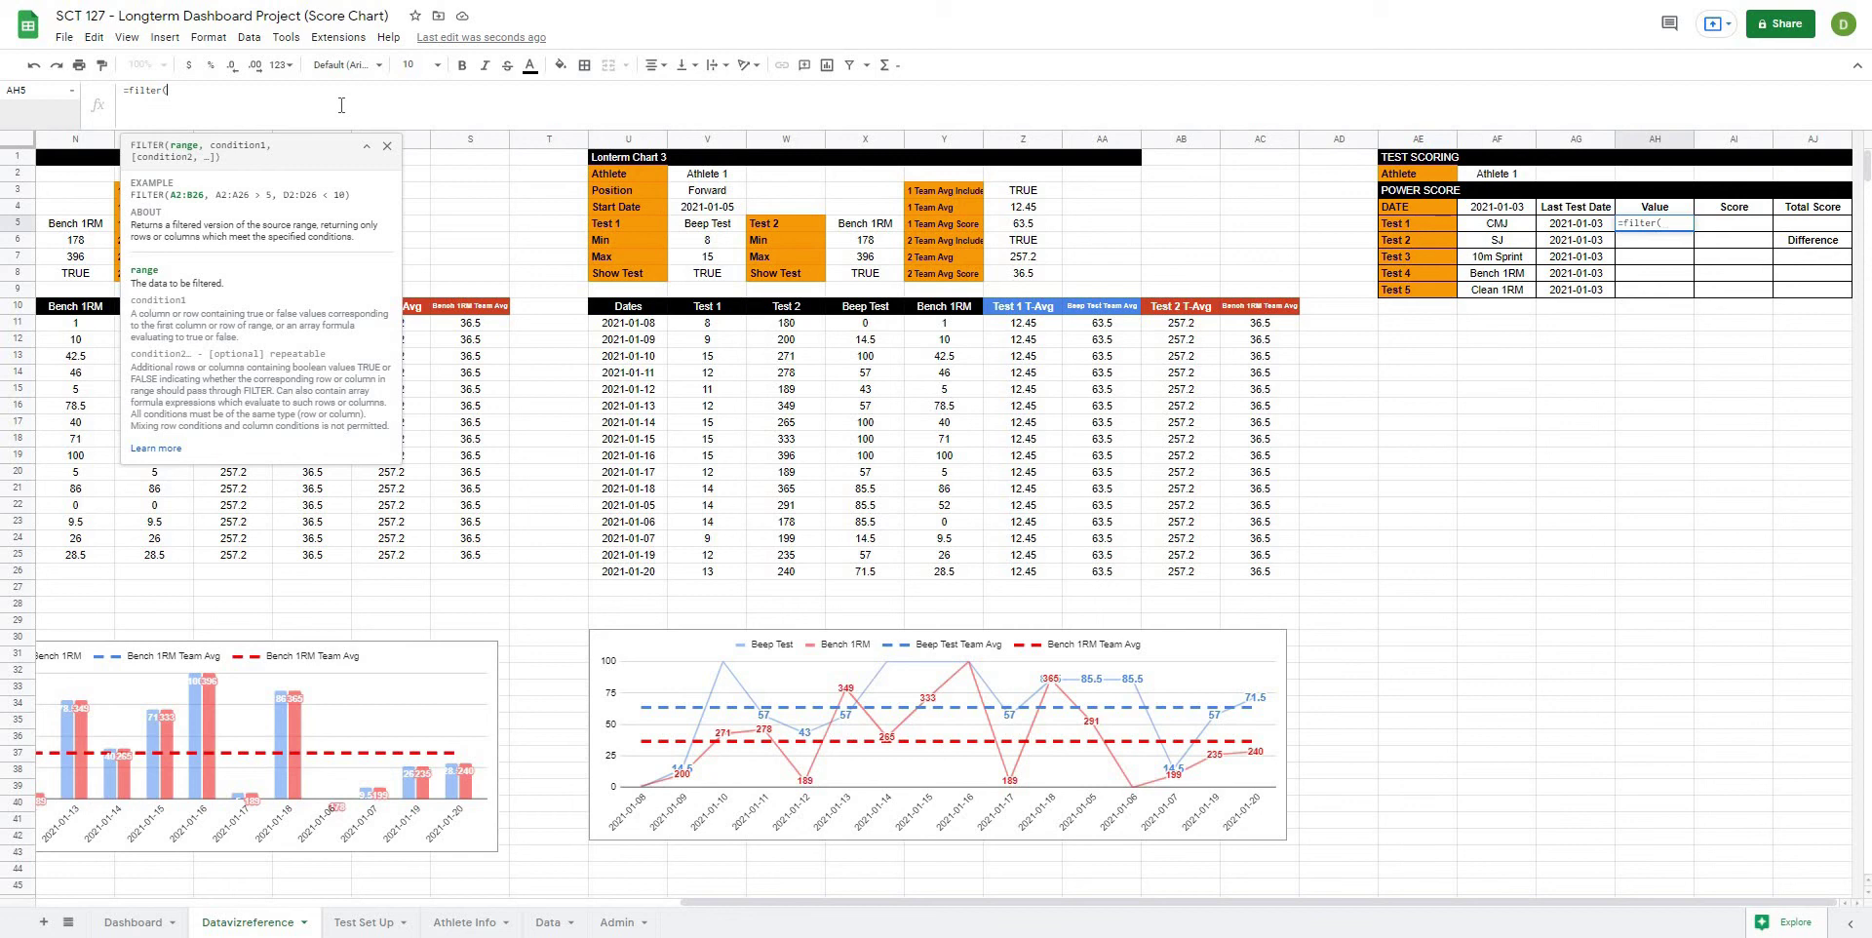
pyautogui.write('index(data,,')
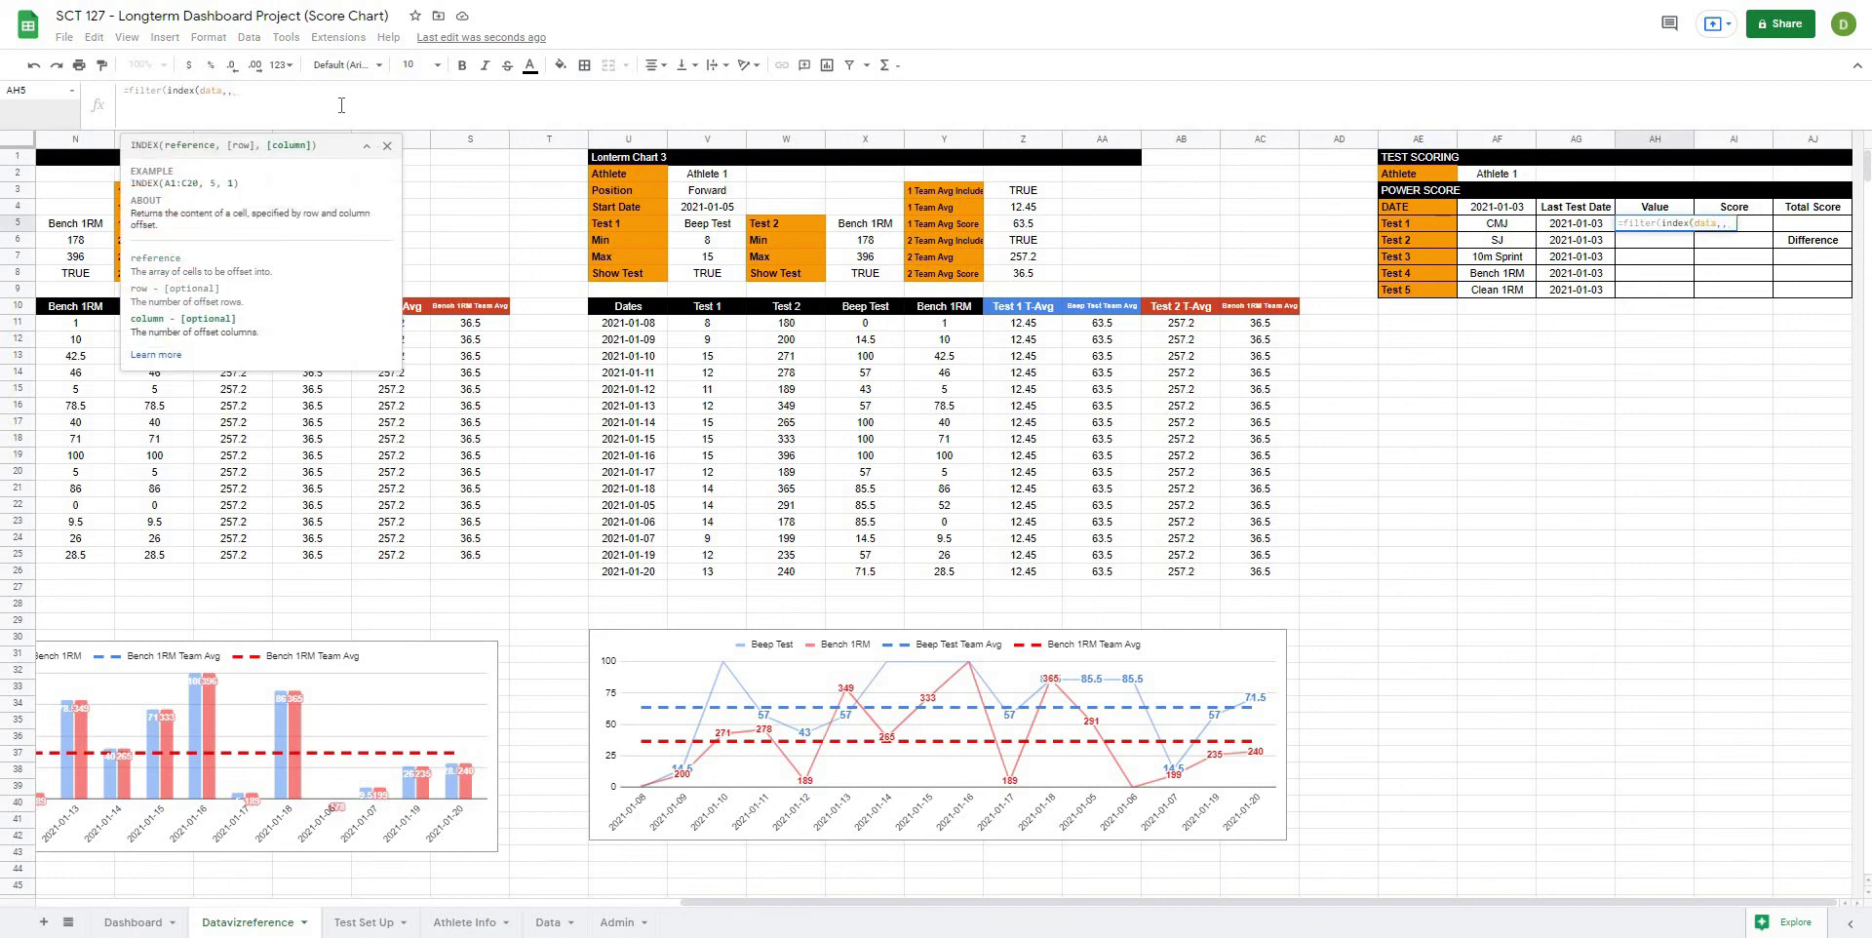
pyautogui.write('match(')
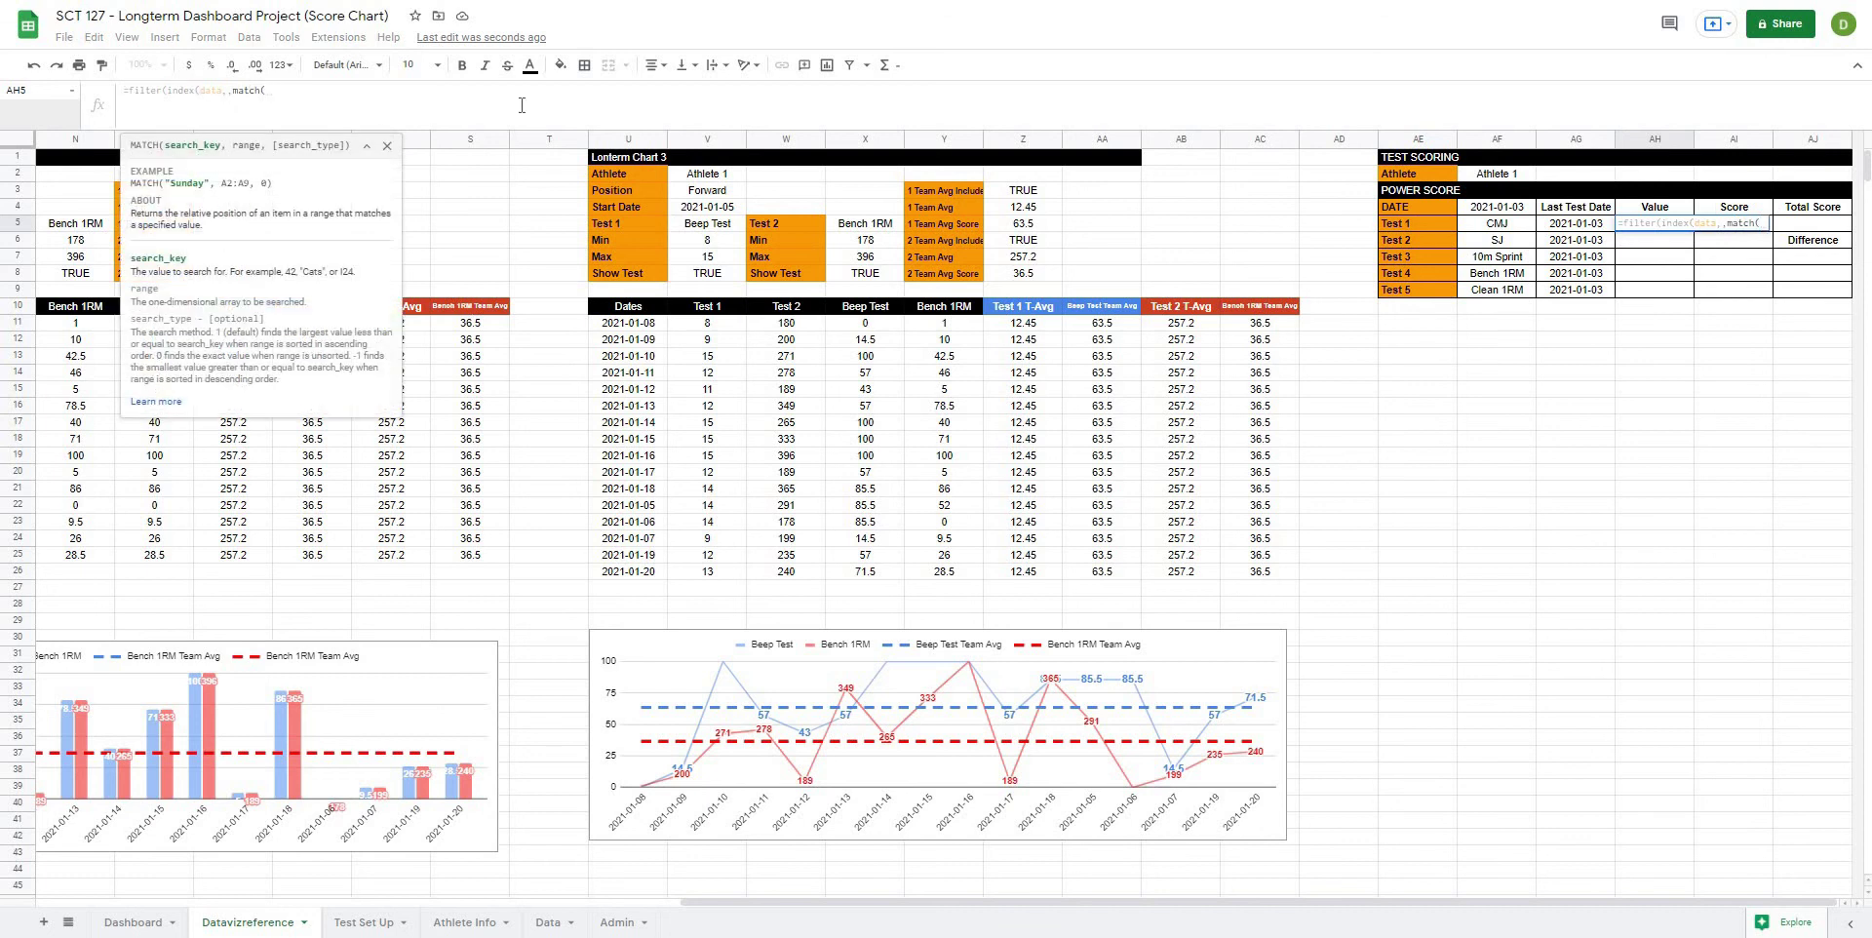
pyautogui.click(1492, 225)
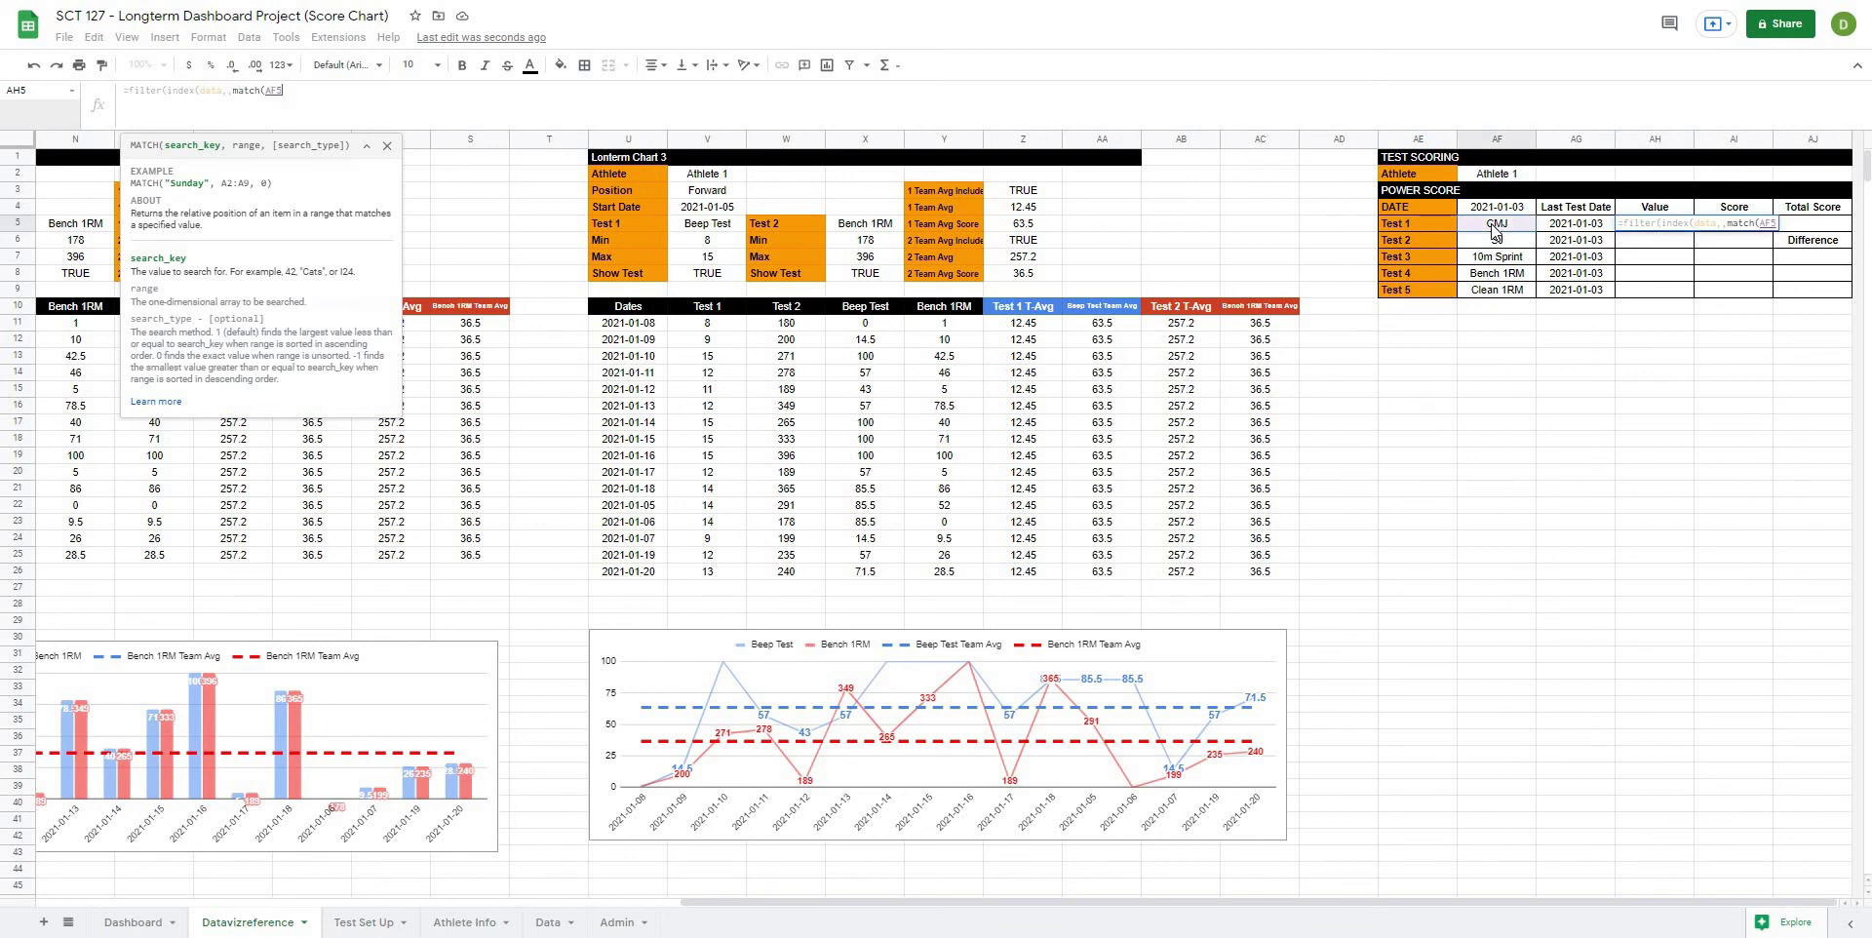
# Step: Lock the reference as $AF5 and complete the FILTER range in AH5 as index(data,,match($AF5,Titles,0))
pyautogui.click(349, 88)
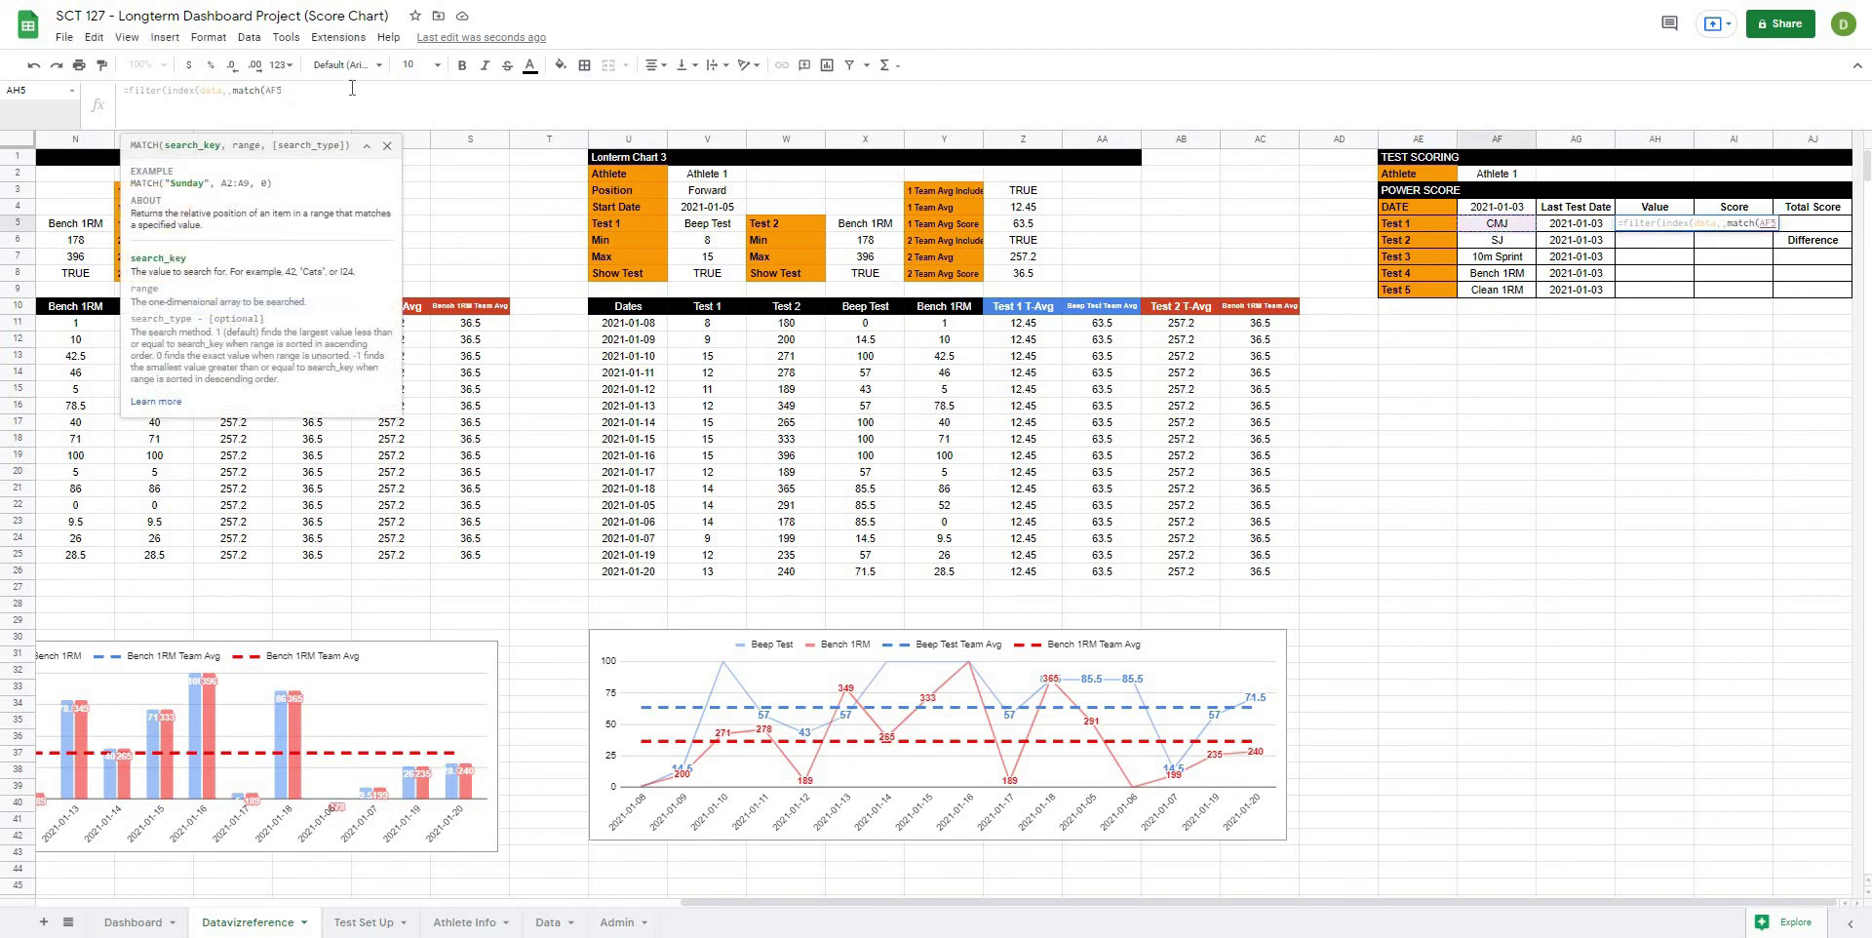
pyautogui.write('$')
pyautogui.write(',')
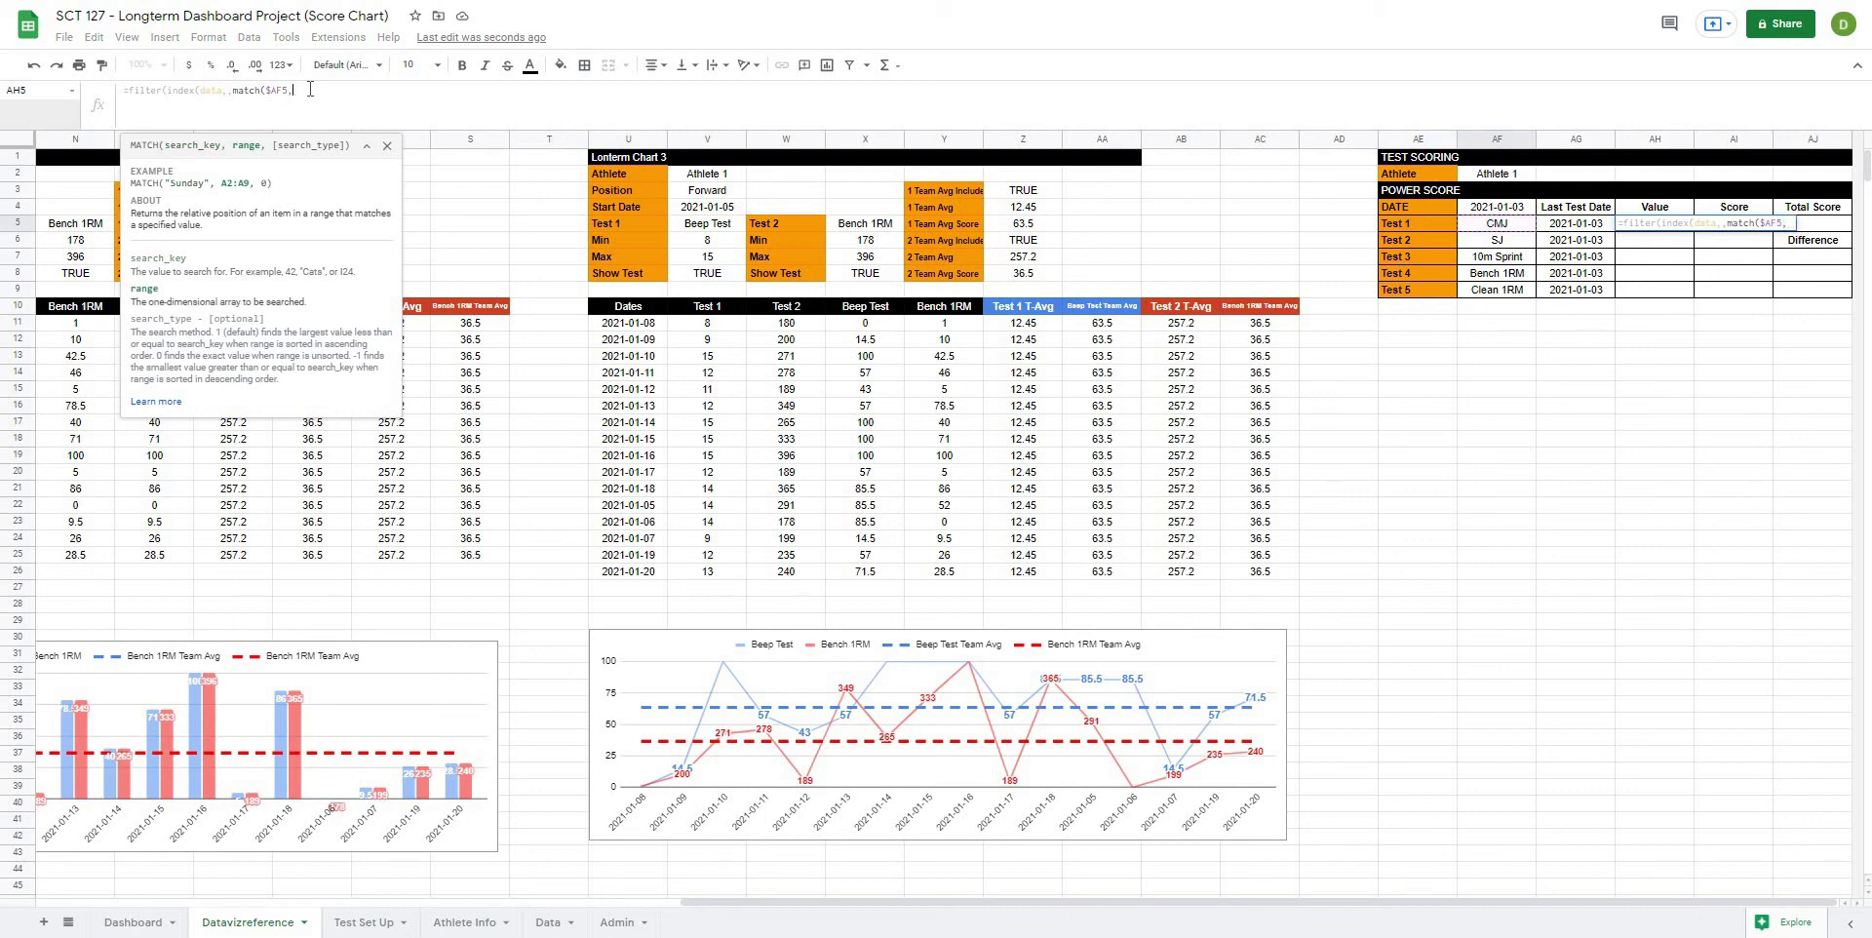
pyautogui.write('Titles')
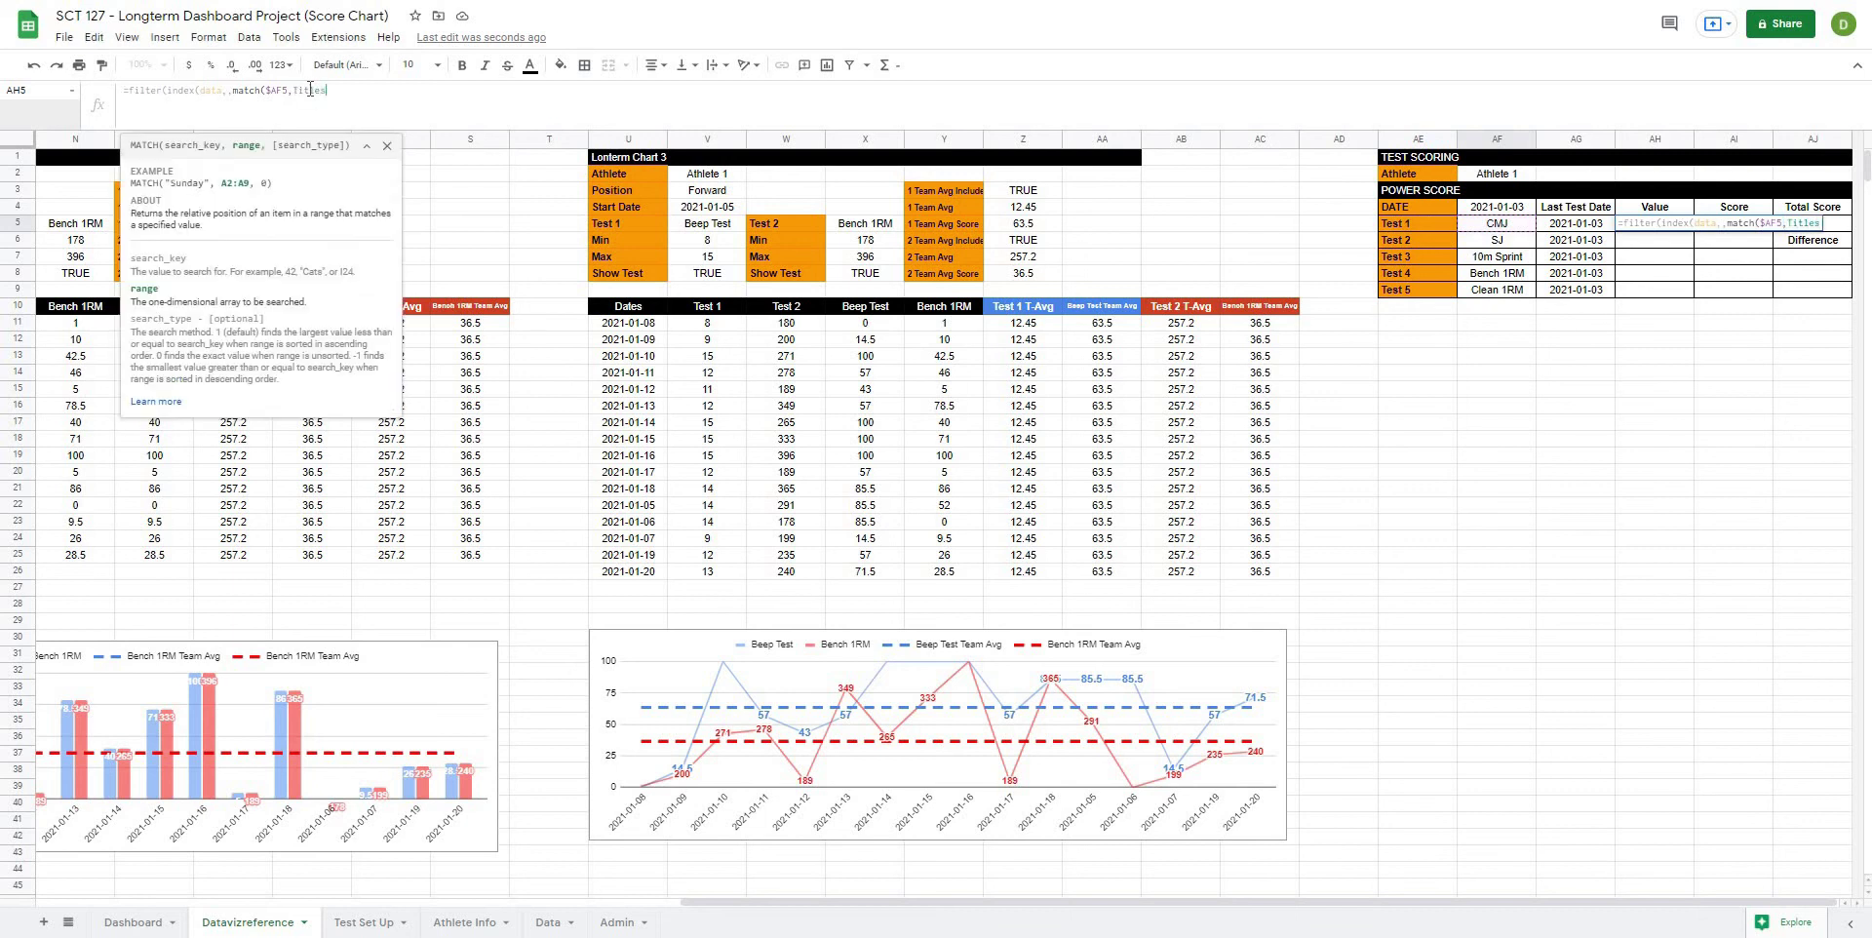
pyautogui.write(',0')
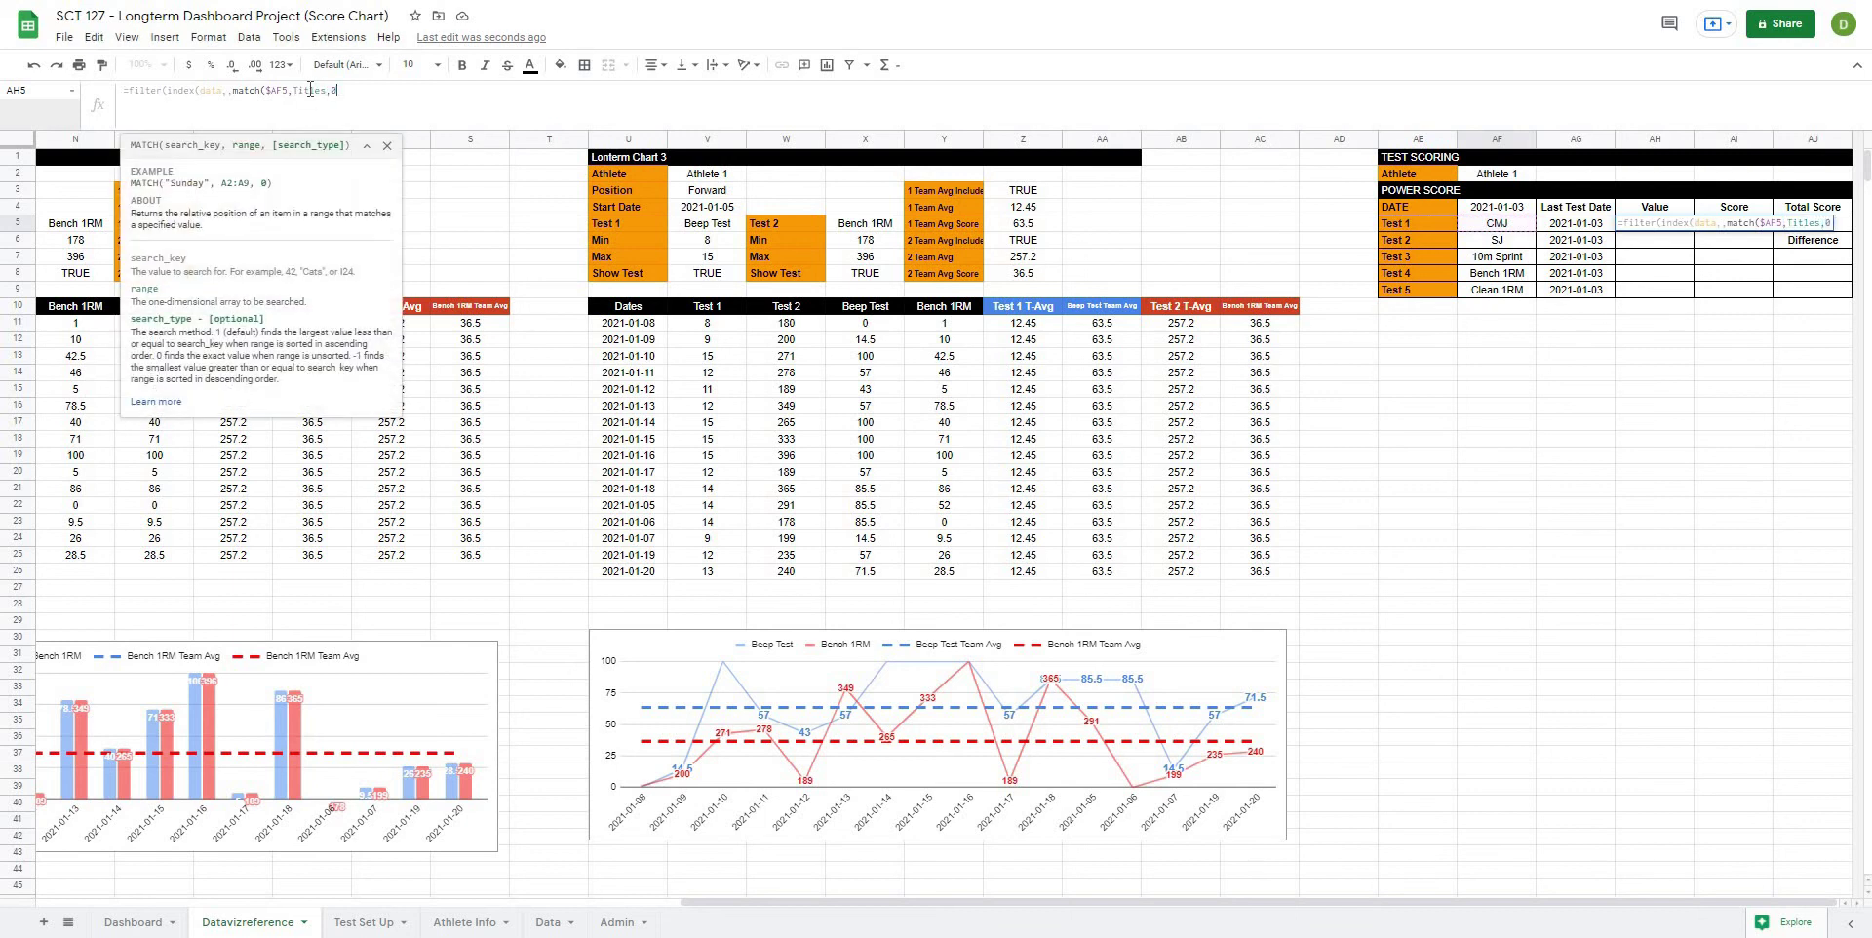
pyautogui.write(')),')
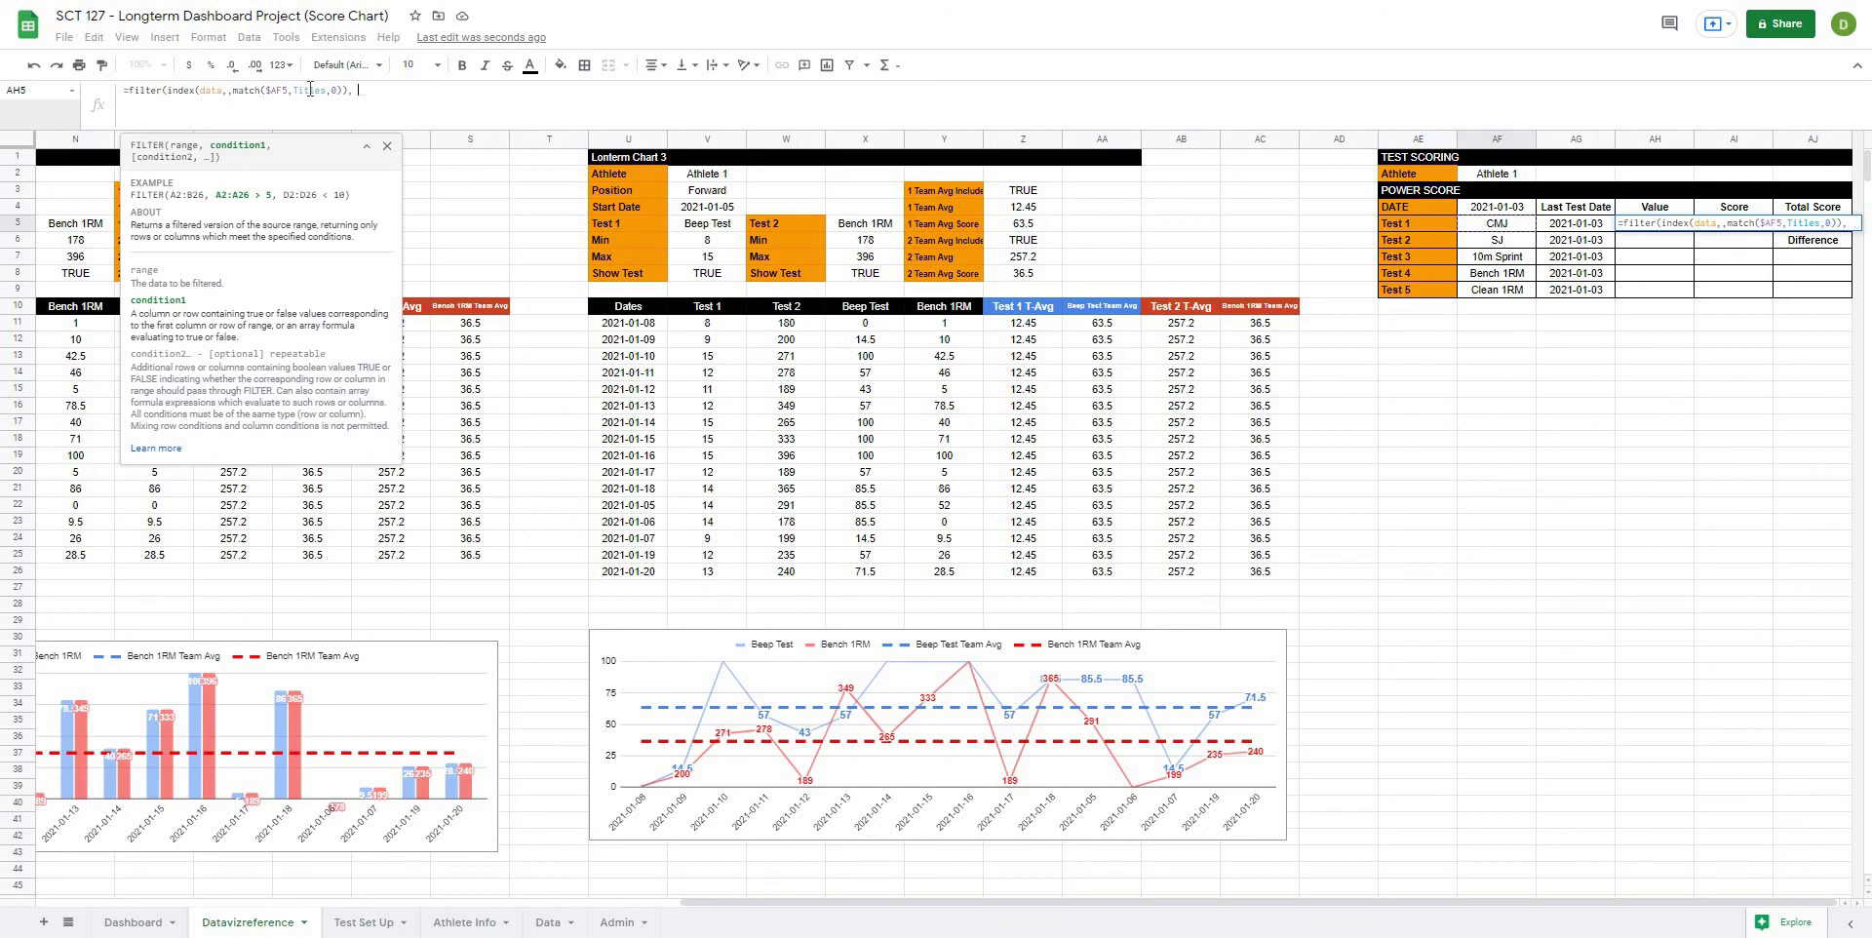
# Step: Add the first FILTER condition in AH5 as index(data,,match("athlete name", titles, 0)) = $AF$2, with the athlete reference locked
pyautogui.write('index(da')
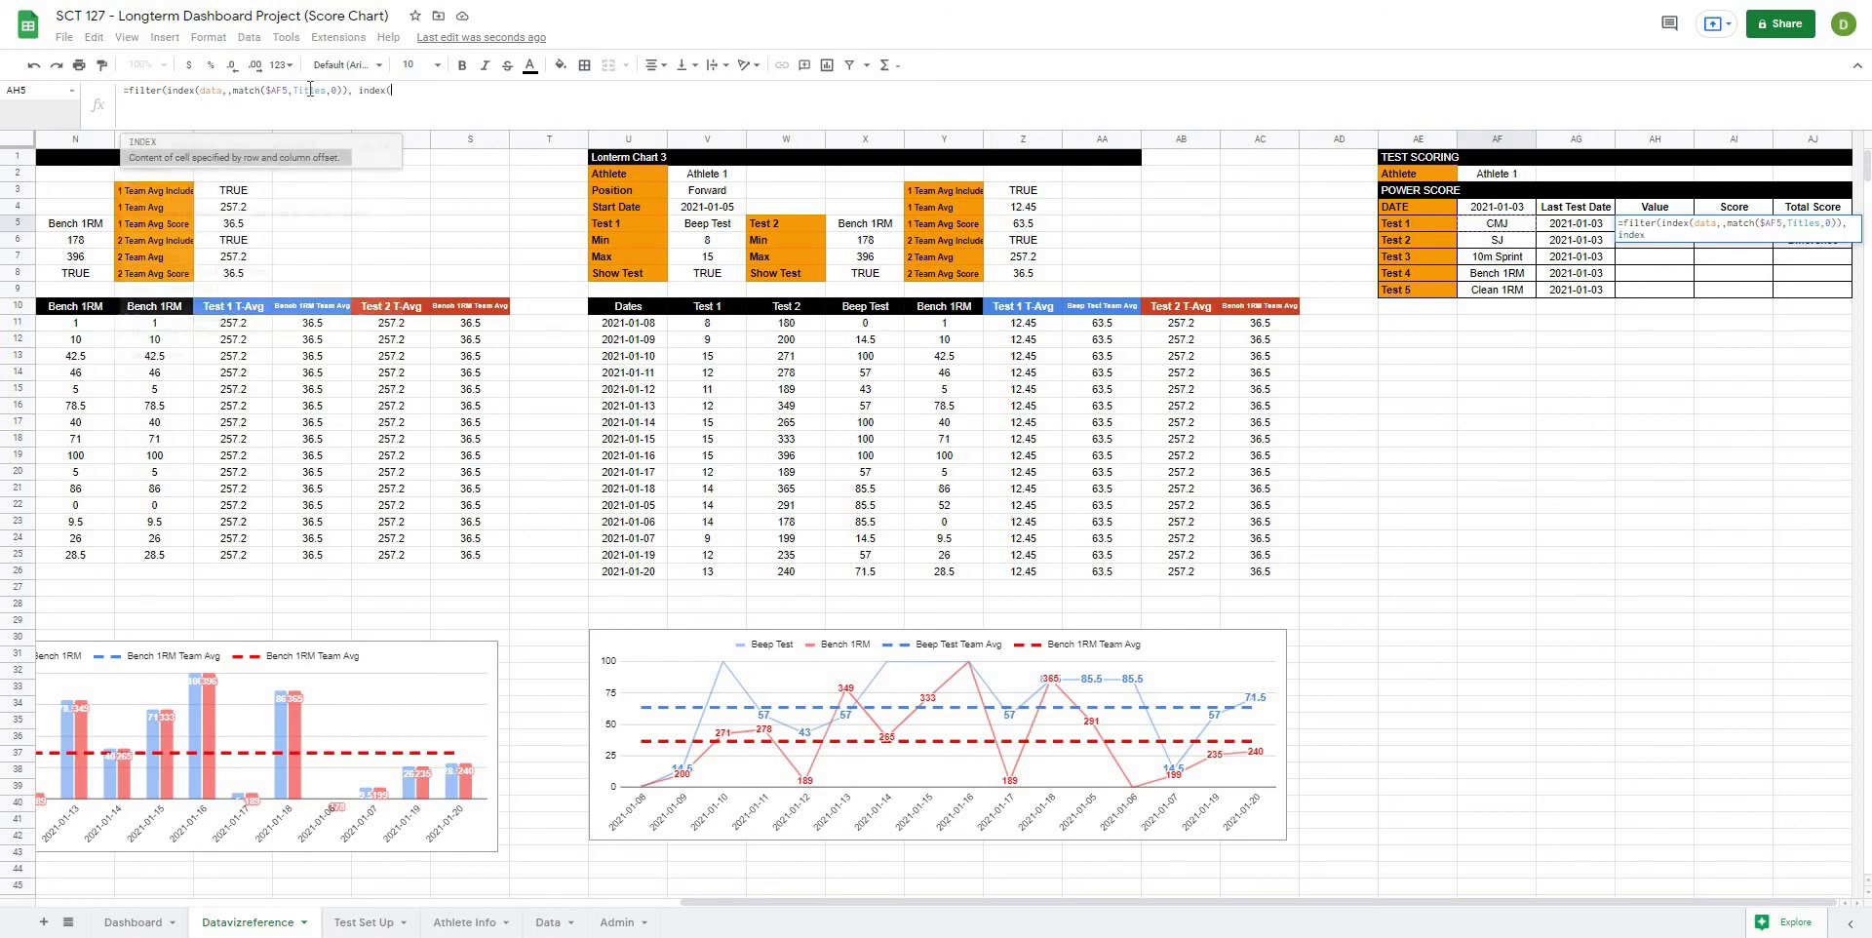
pyautogui.write('ta,,match')
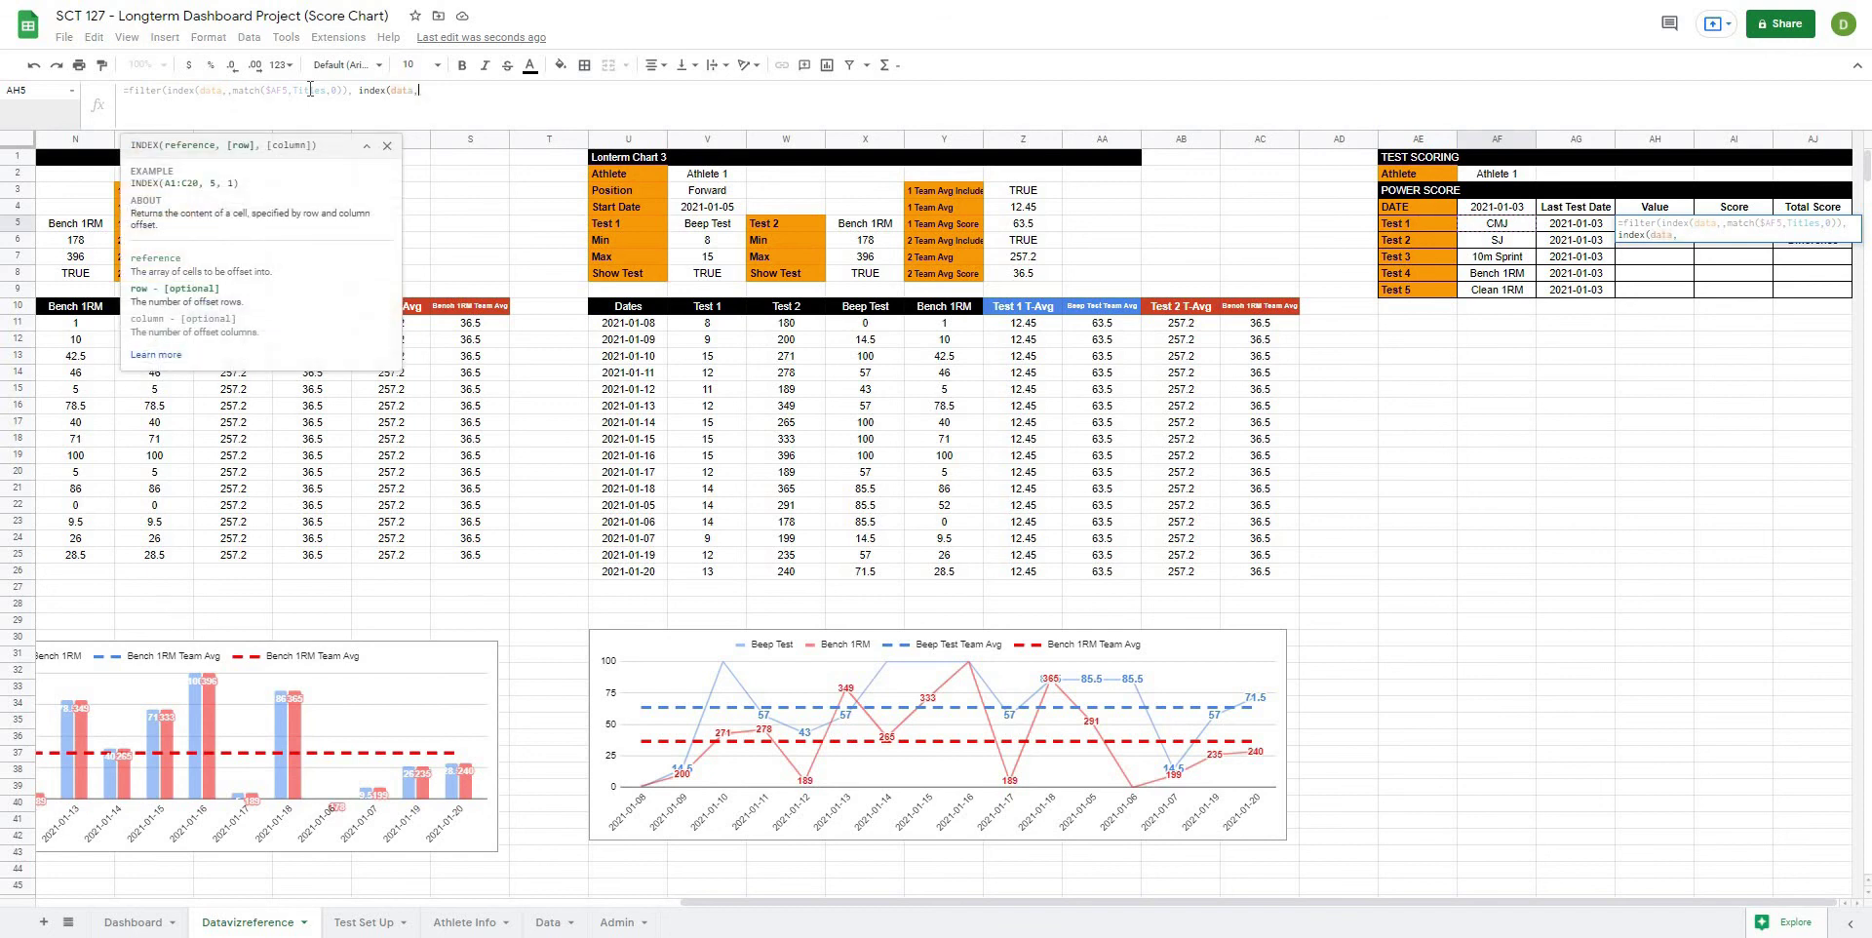
pyautogui.write('("athlete')
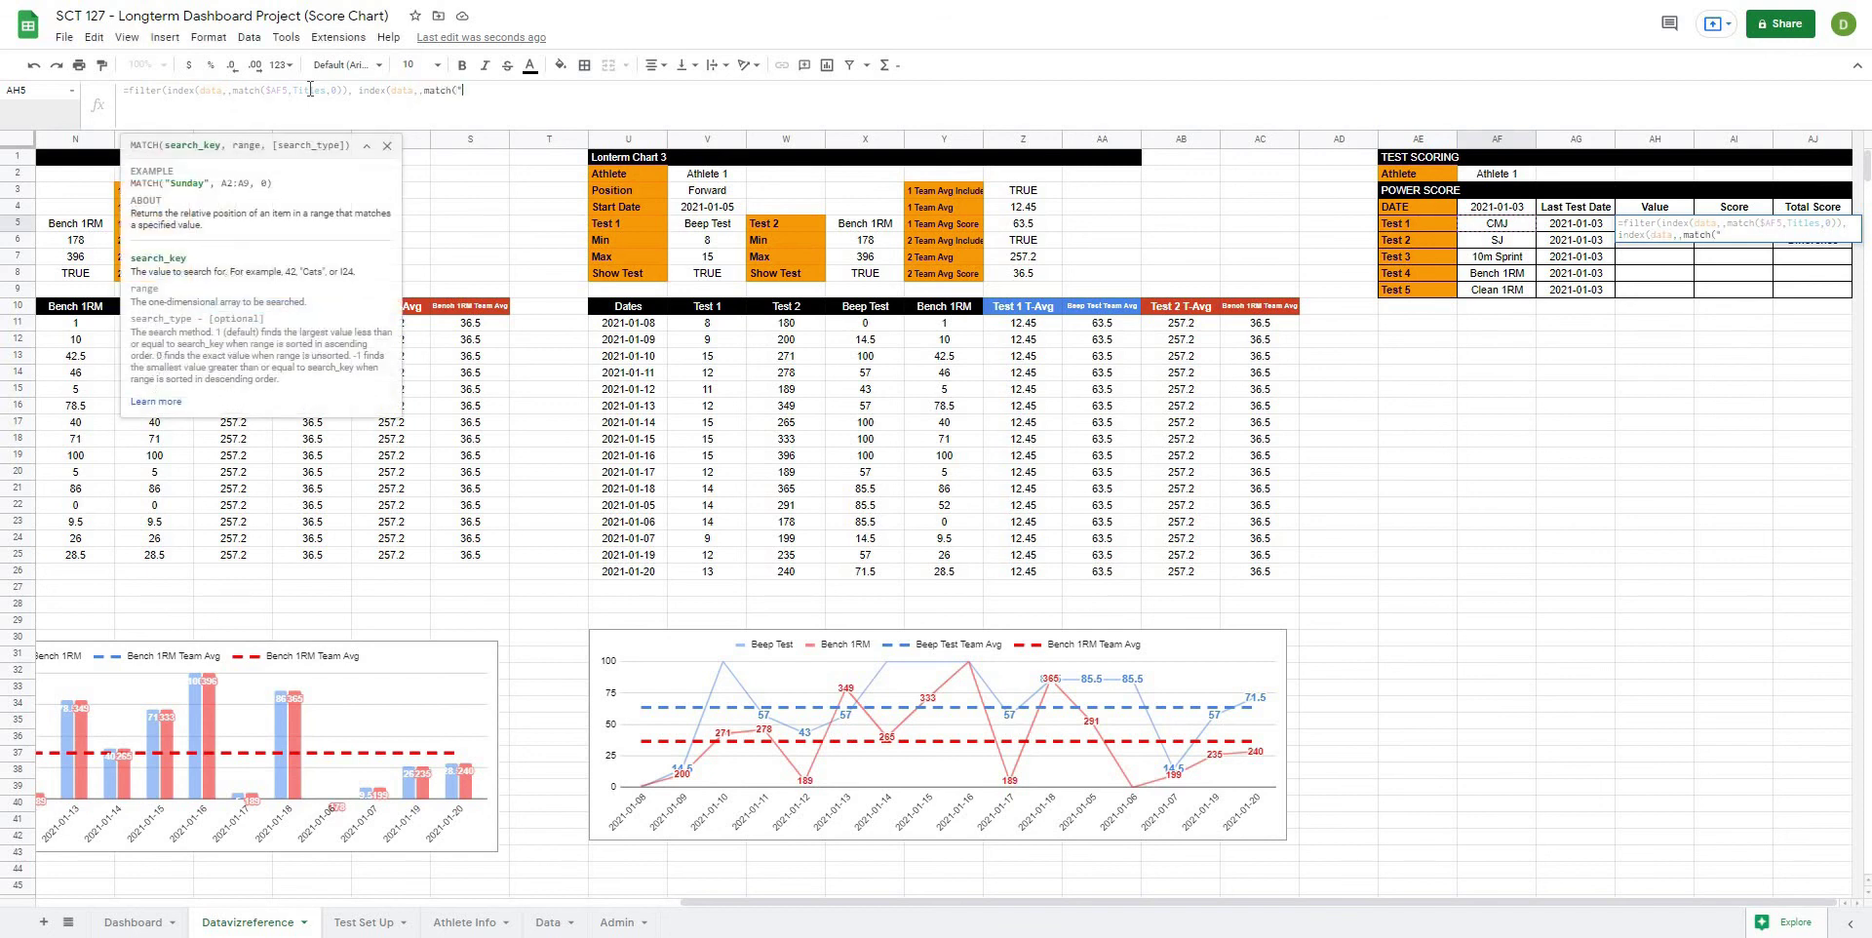
pyautogui.write(' name"')
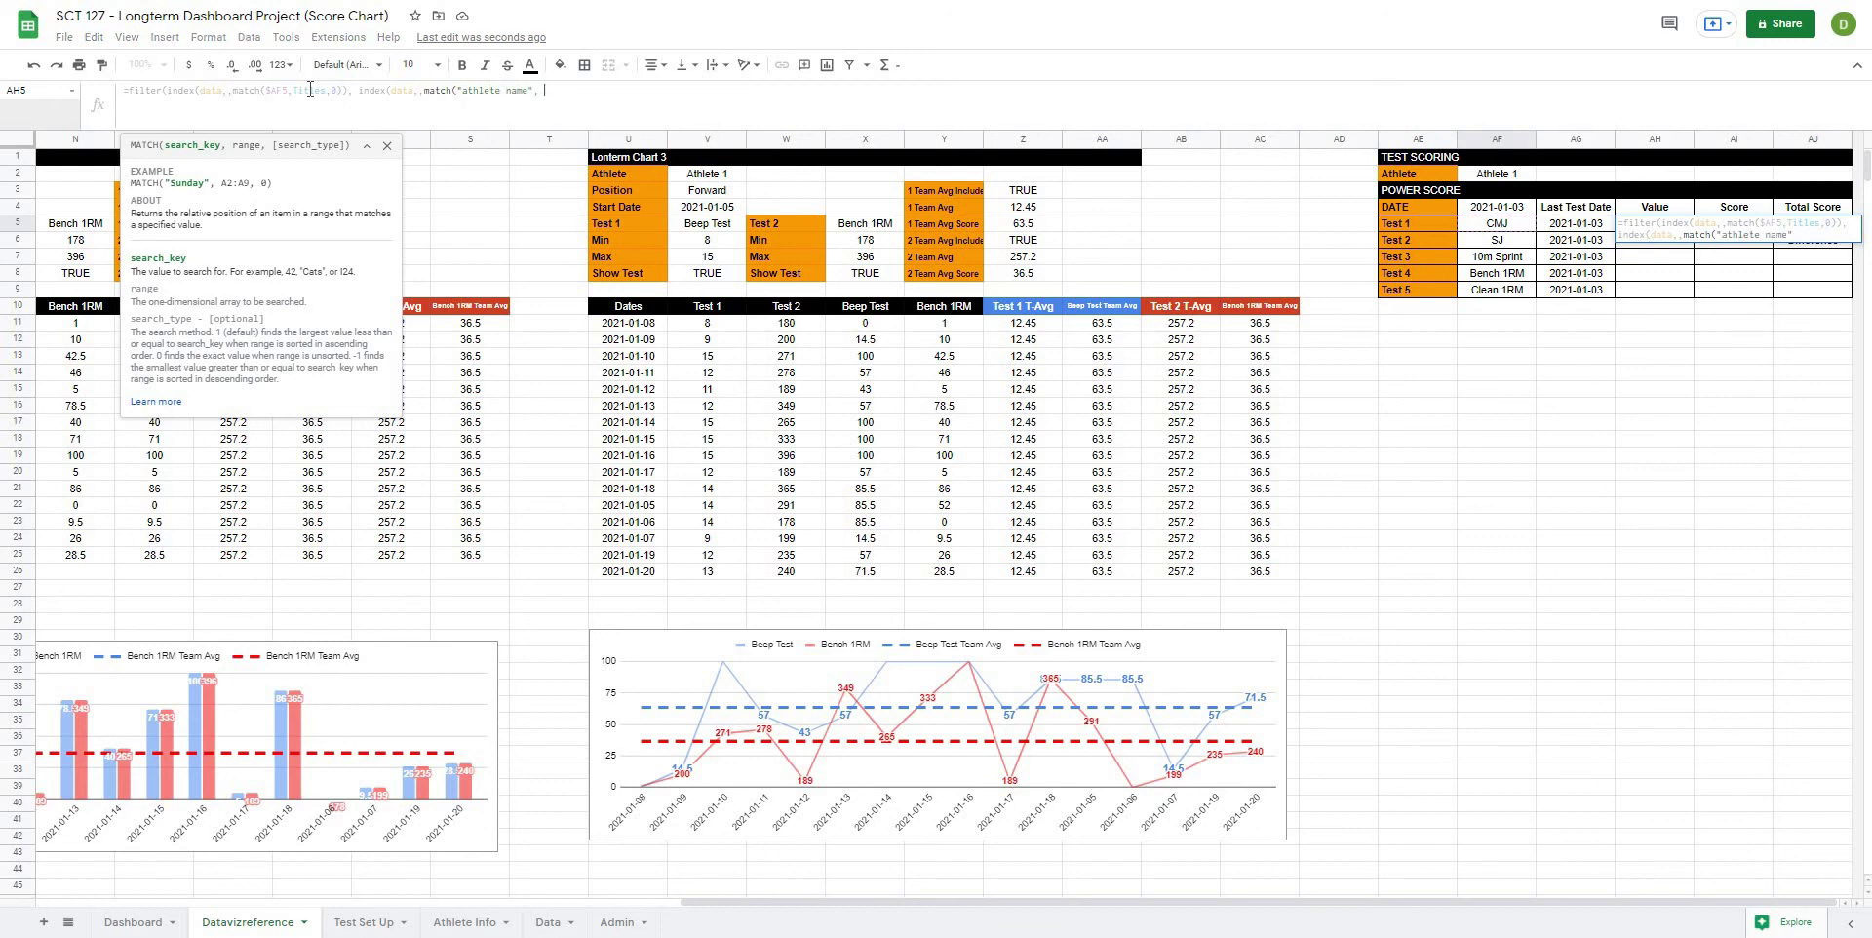
pyautogui.write(', titles')
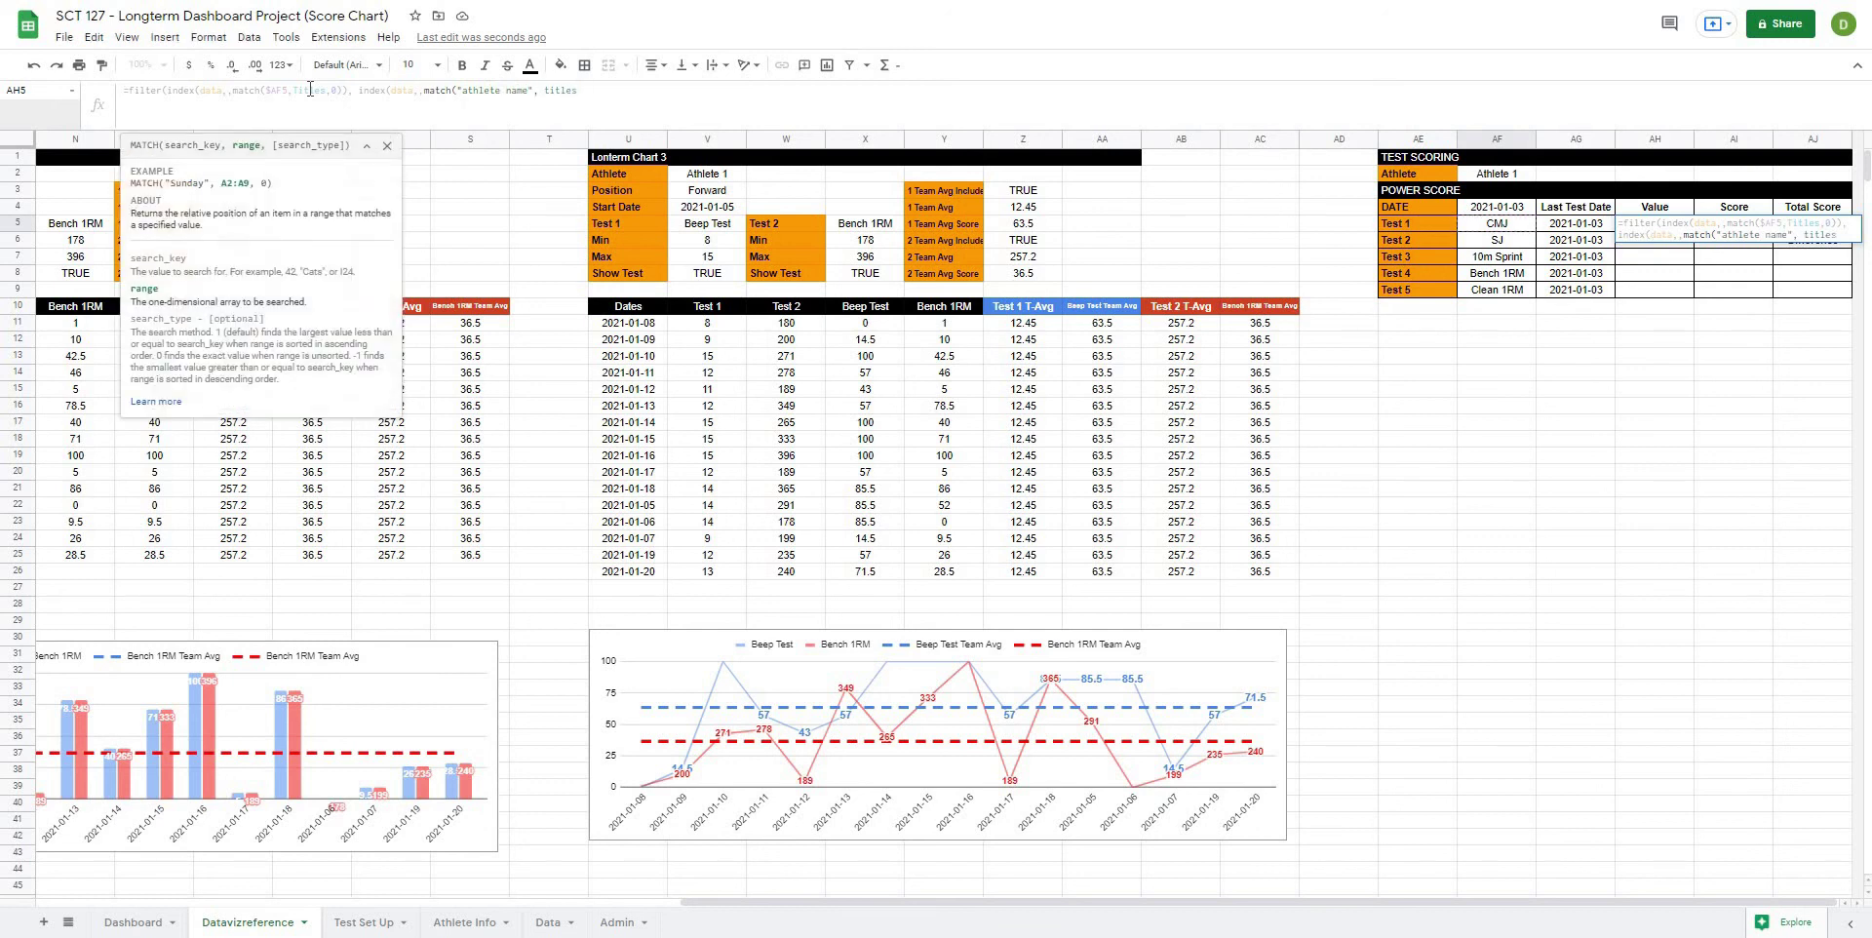
pyautogui.write(', 0)')
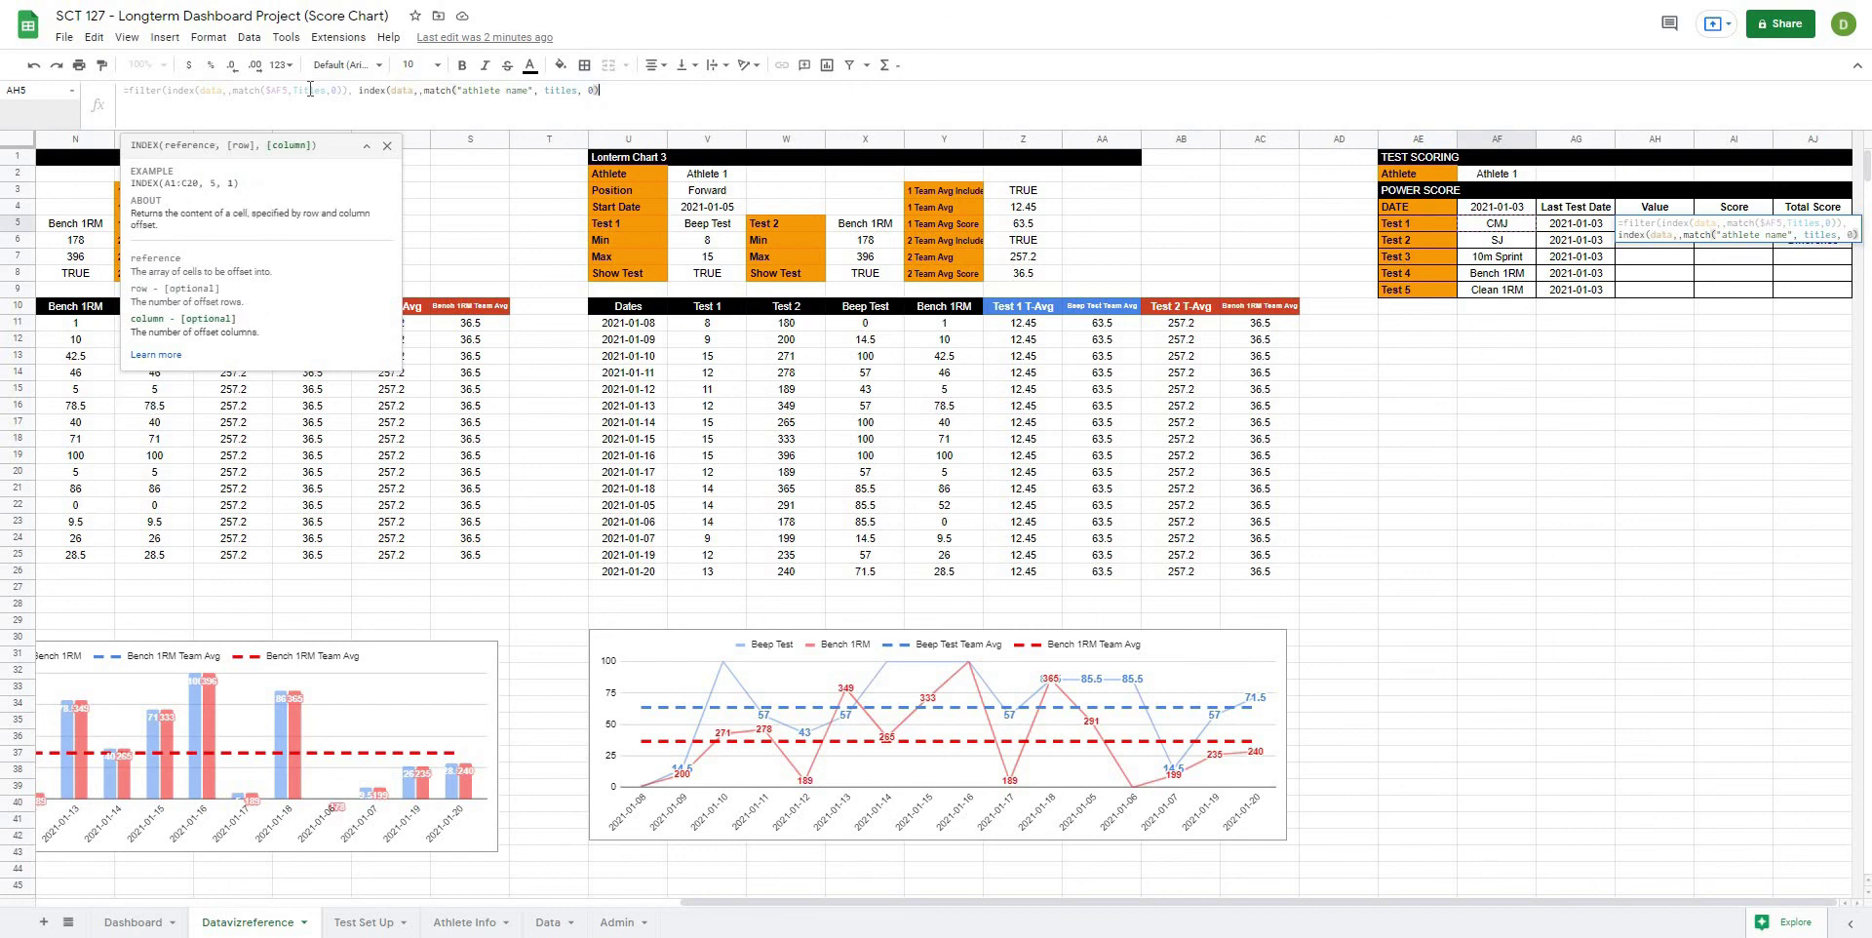
pyautogui.write(')')
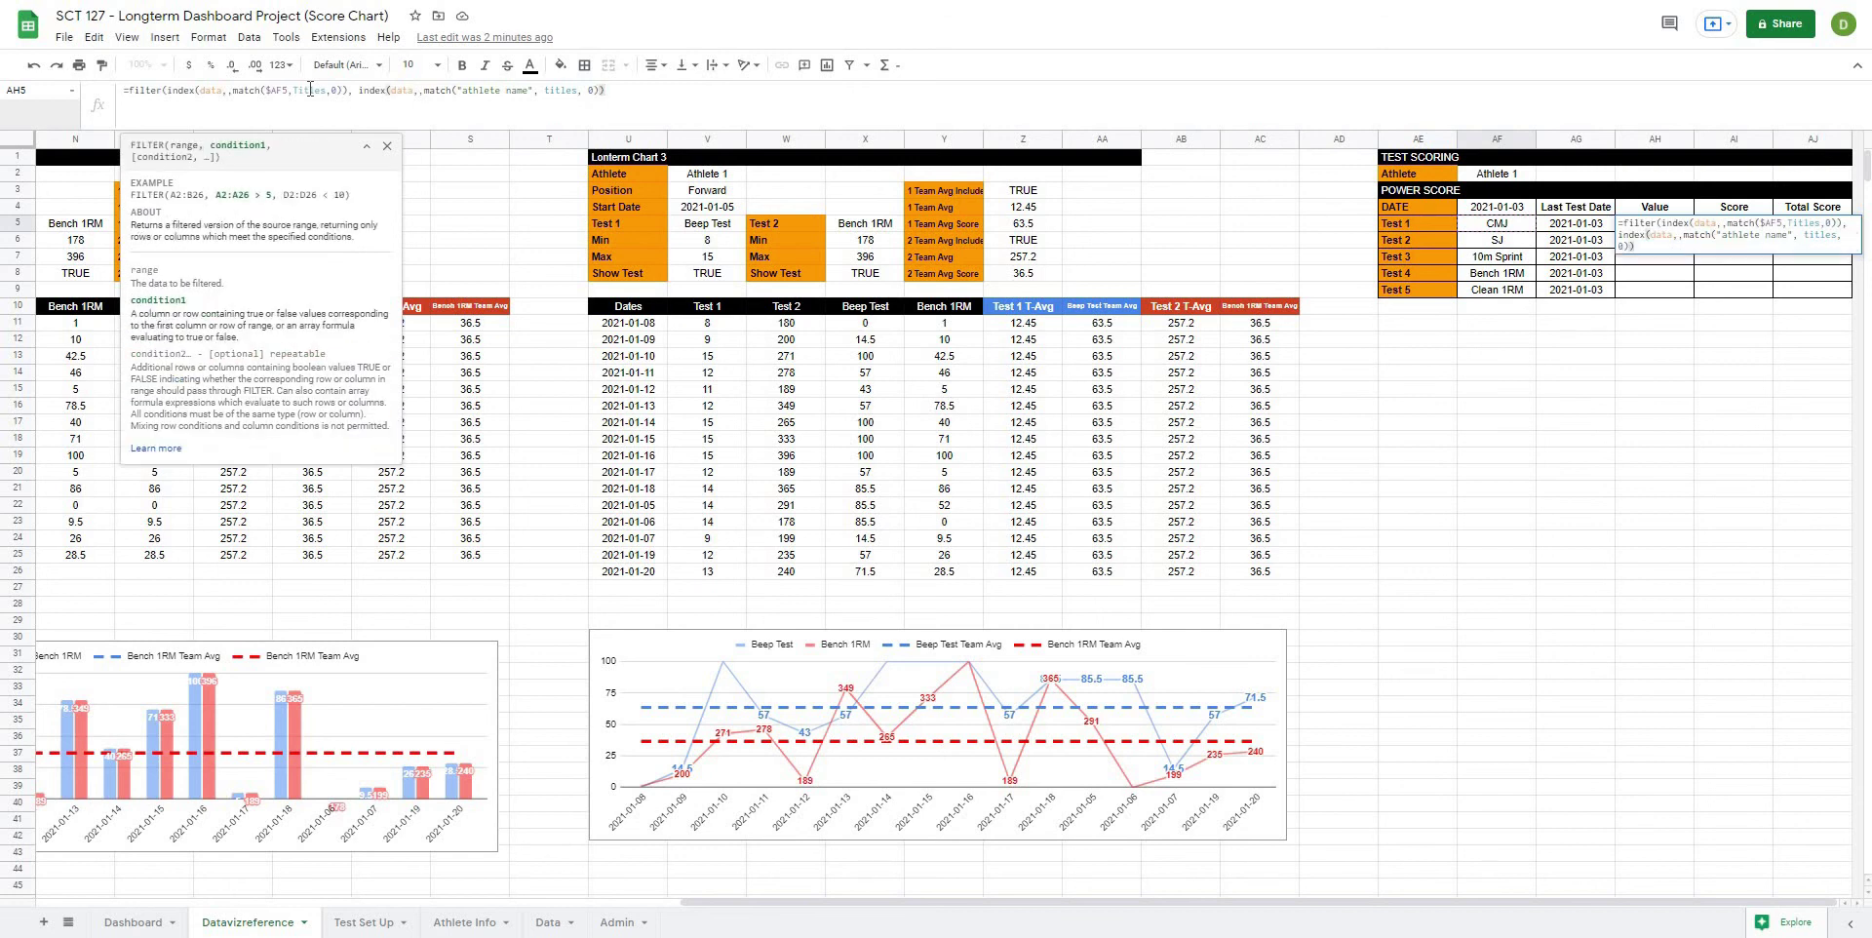
pyautogui.write(' =')
pyautogui.click(1523, 173)
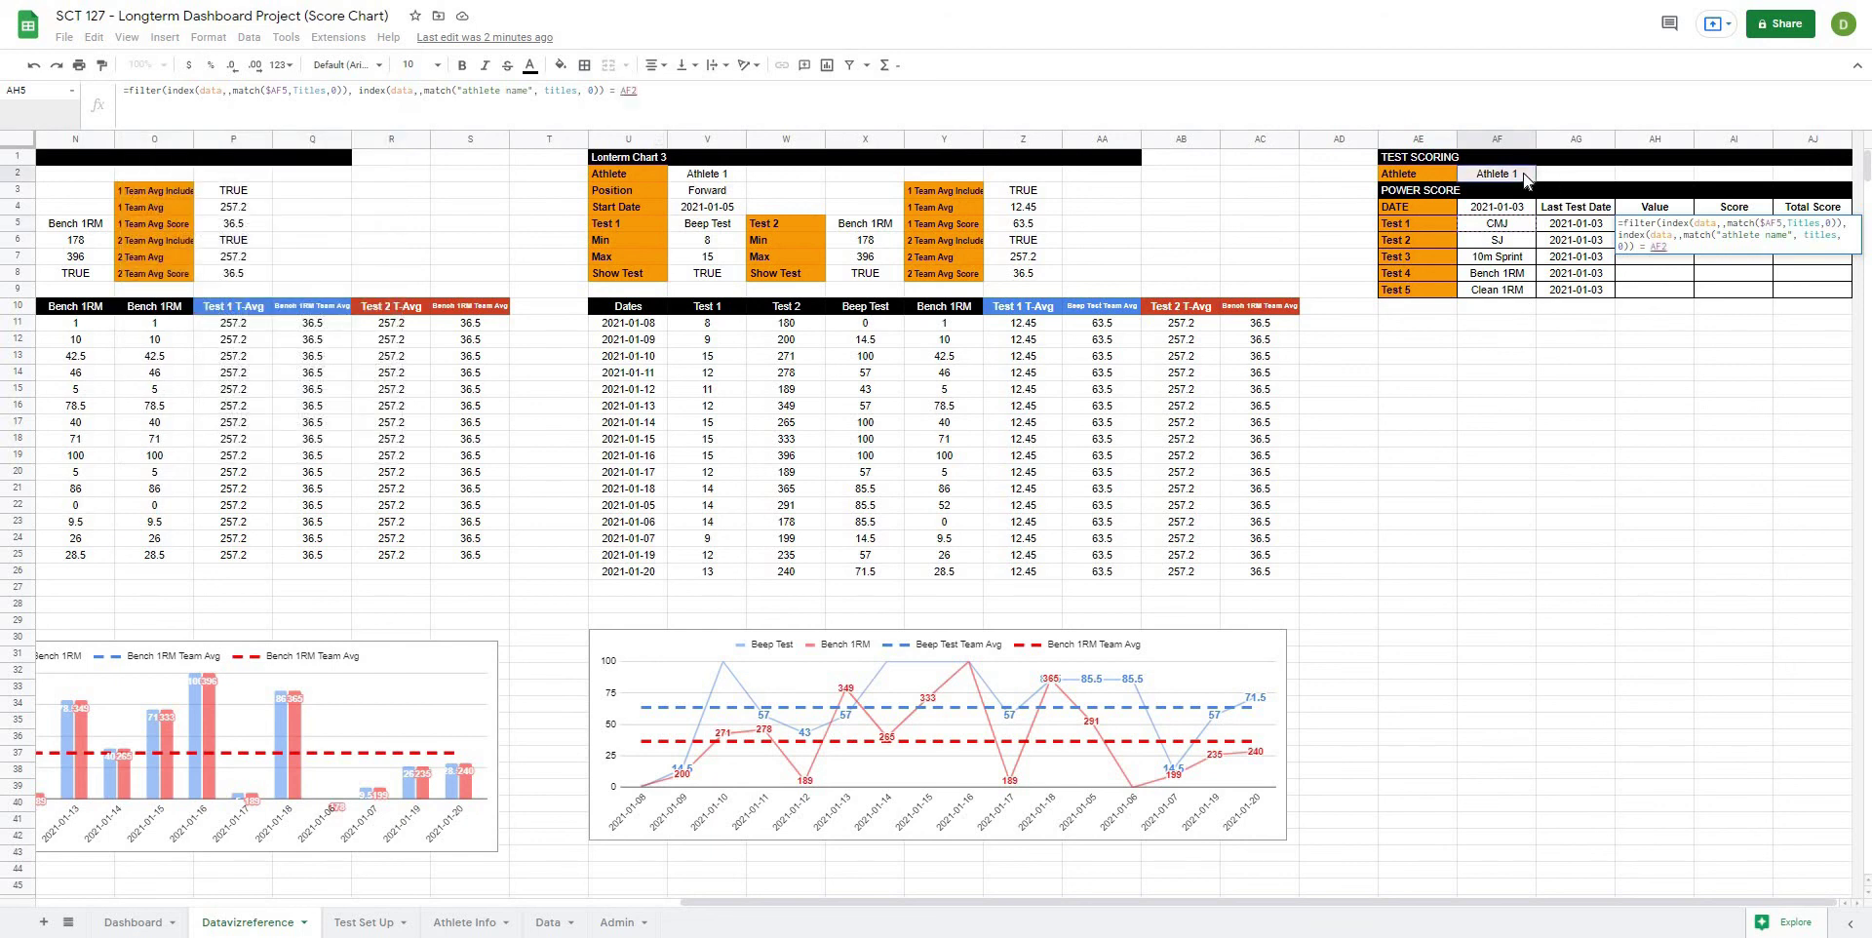
pyautogui.click(630, 90)
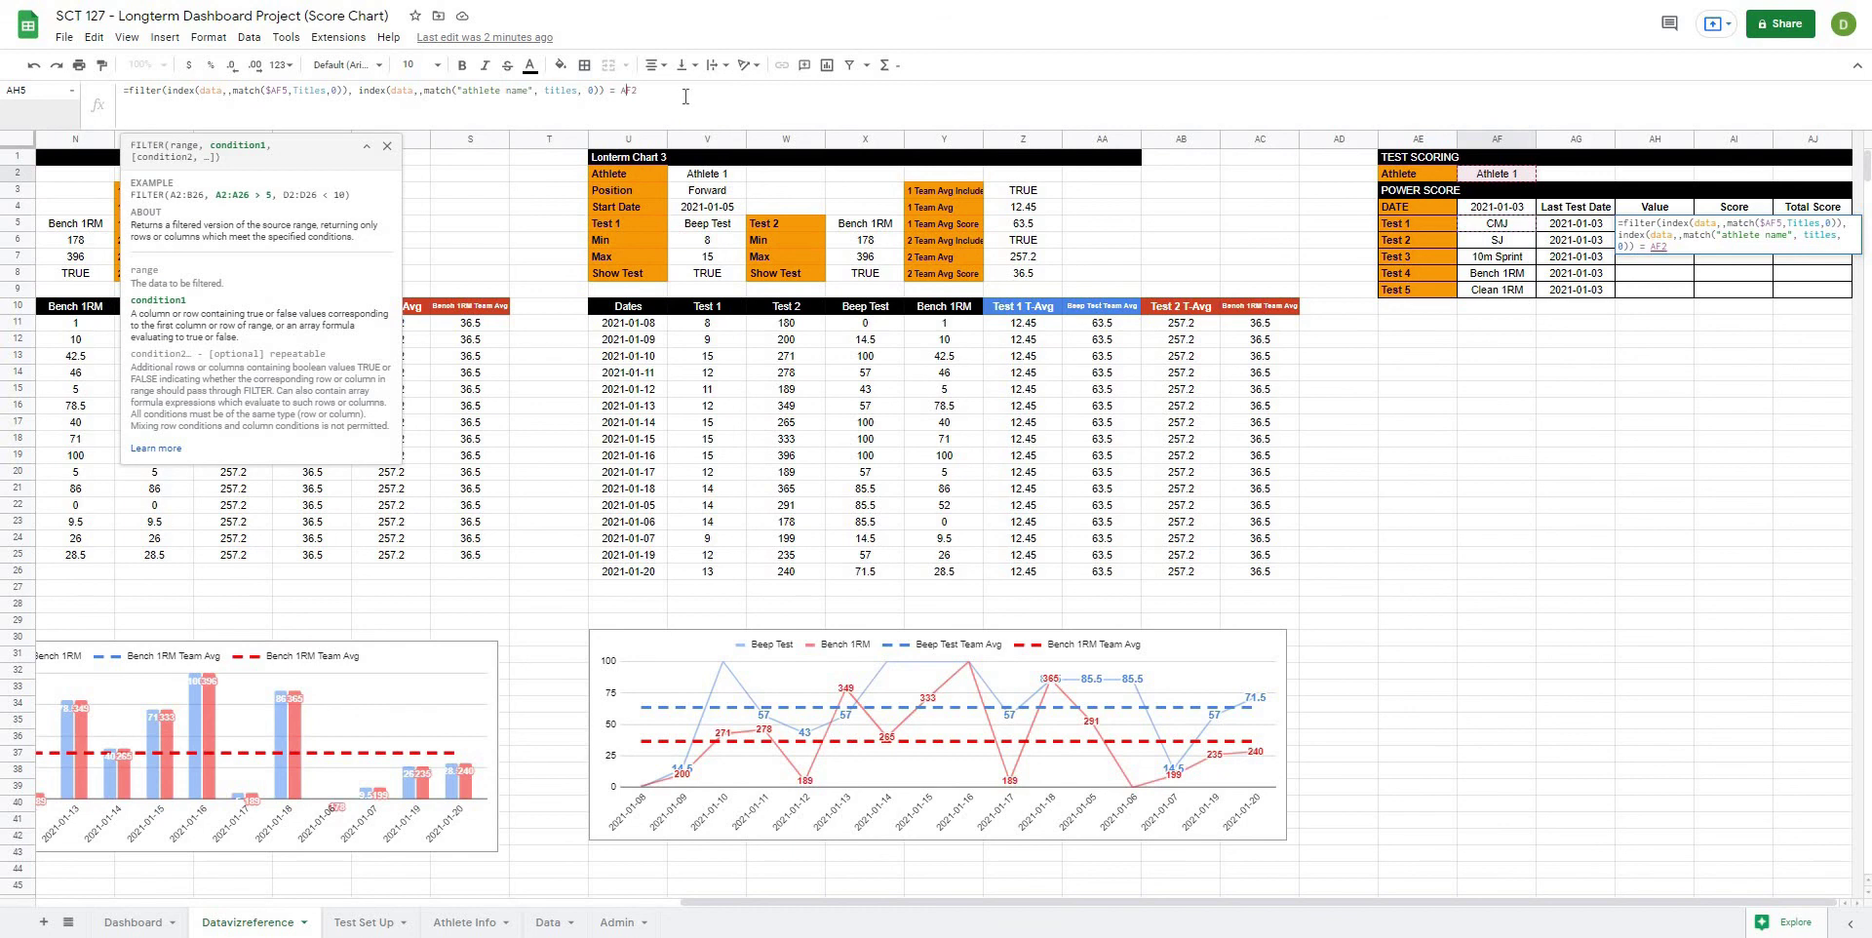
pyautogui.press('F4')
pyautogui.write(', ')
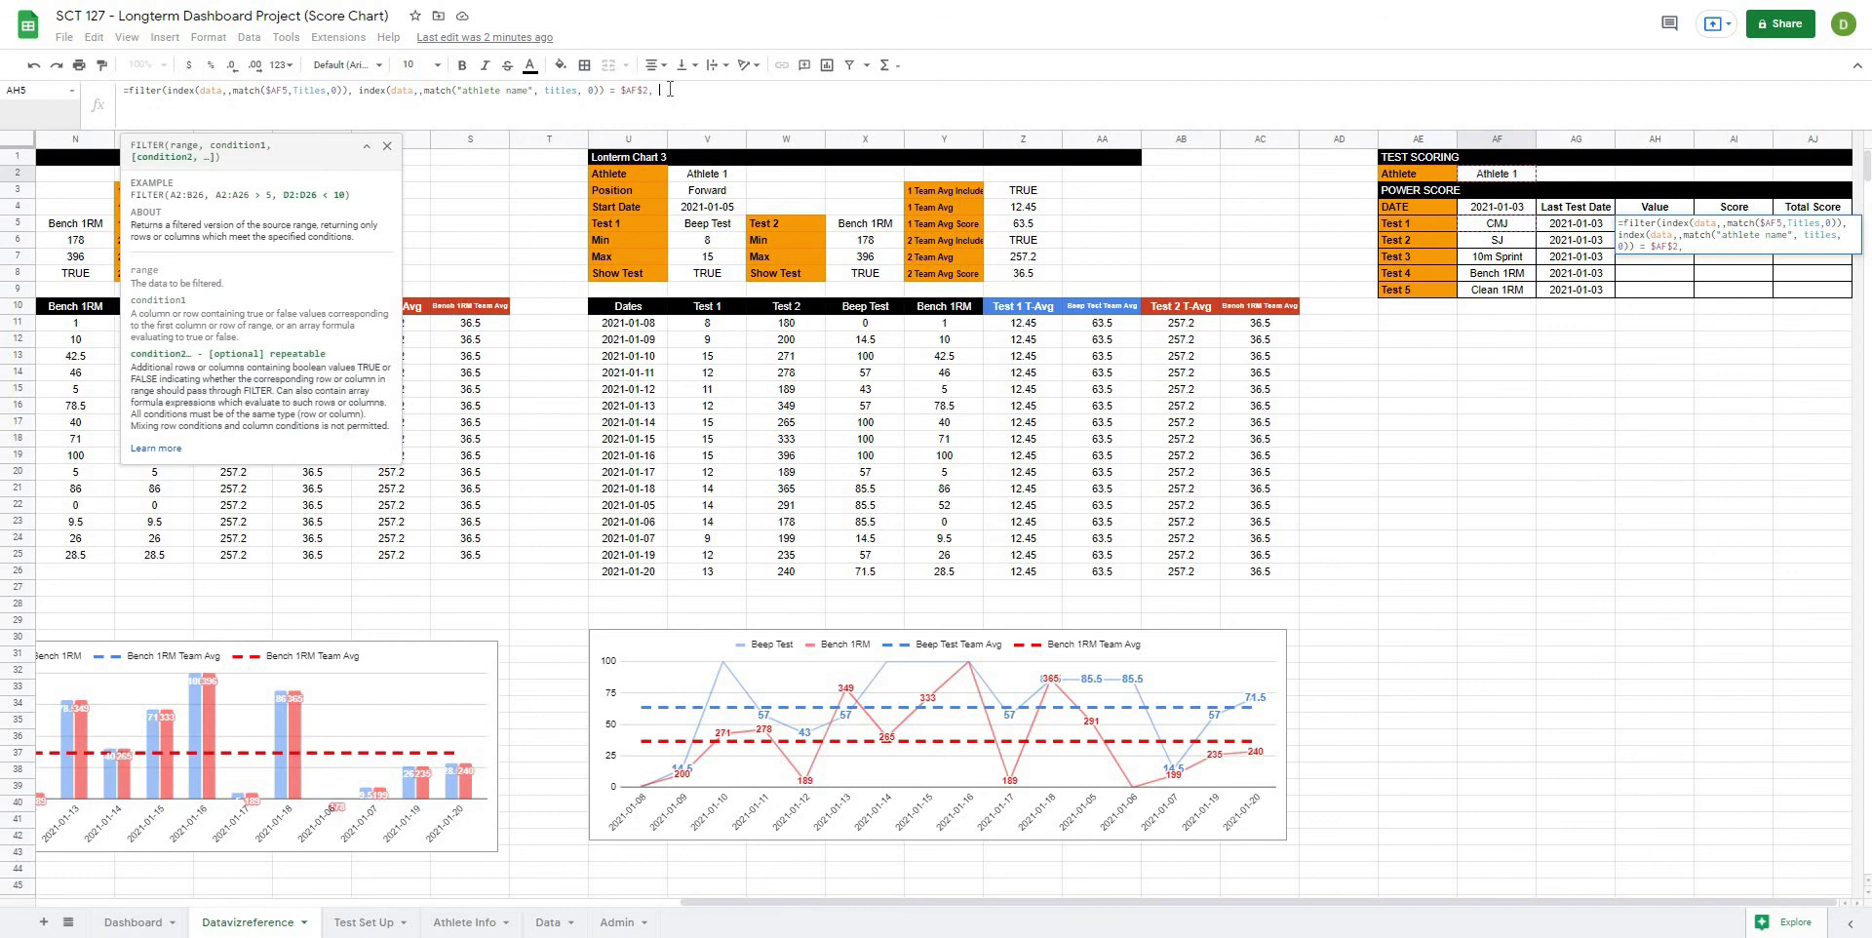
# Step: Add the second FILTER condition index(data,,match("date",titles,0)) = AG5 and complete the Value formula in AH5
pyautogui.write('index(')
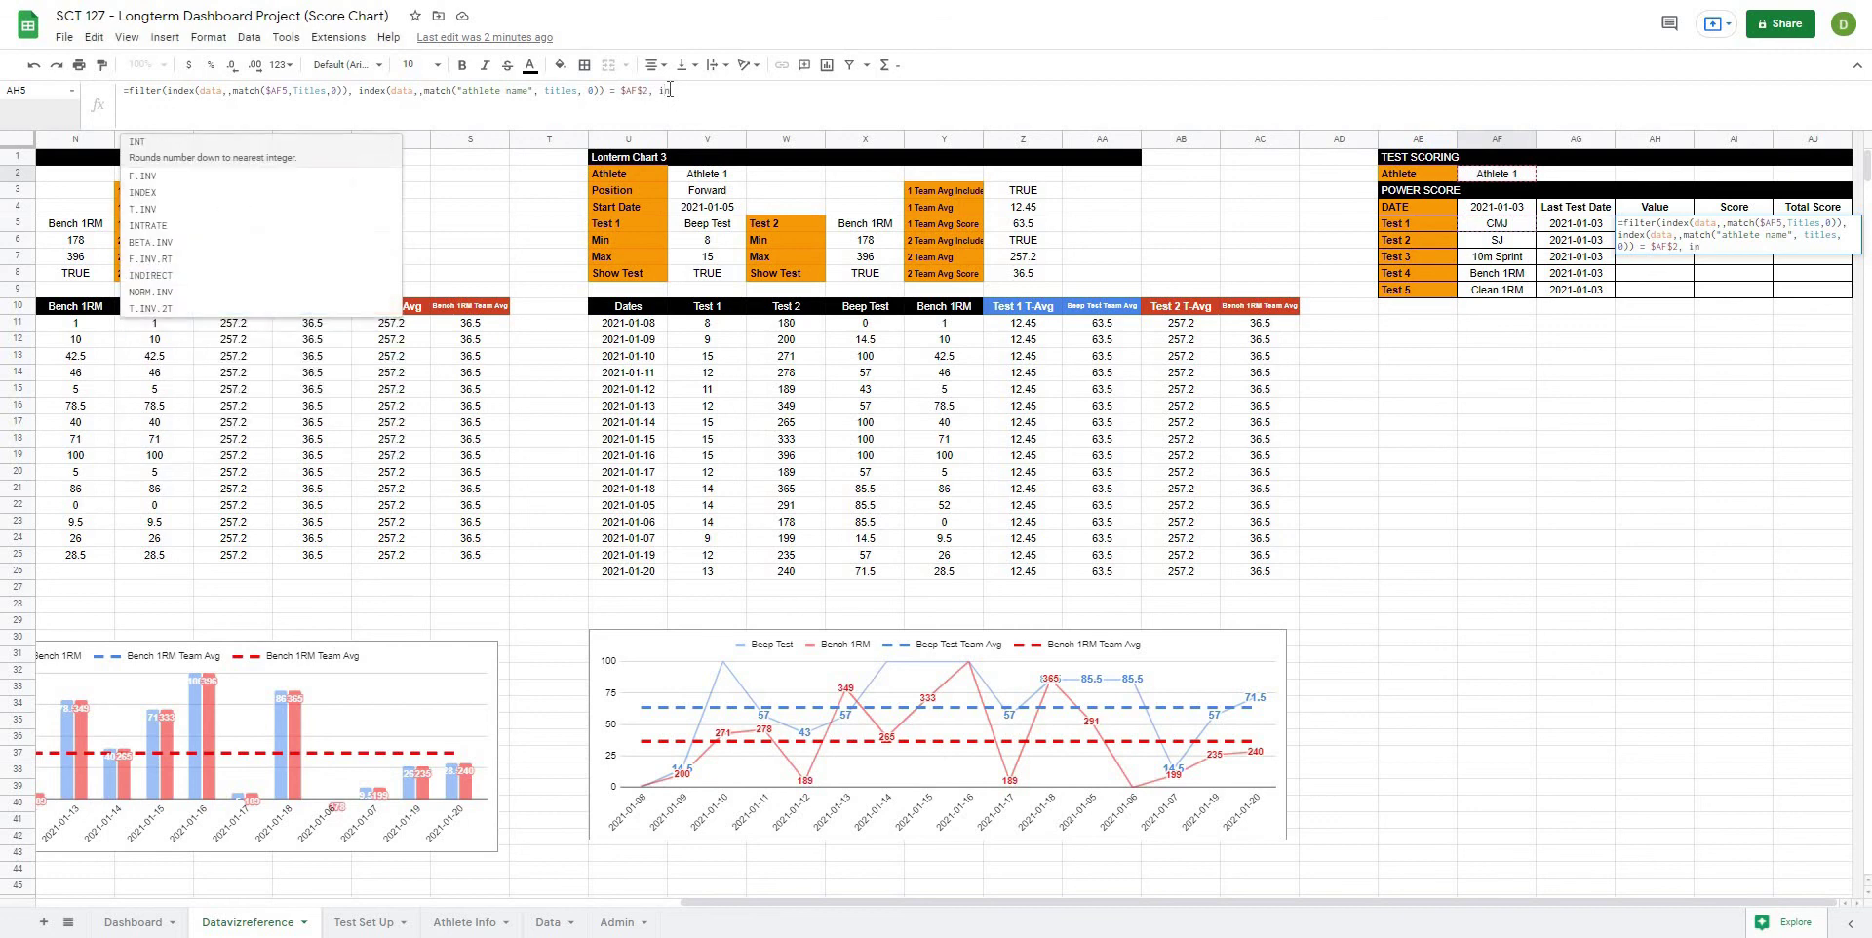
pyautogui.write('data,,matc')
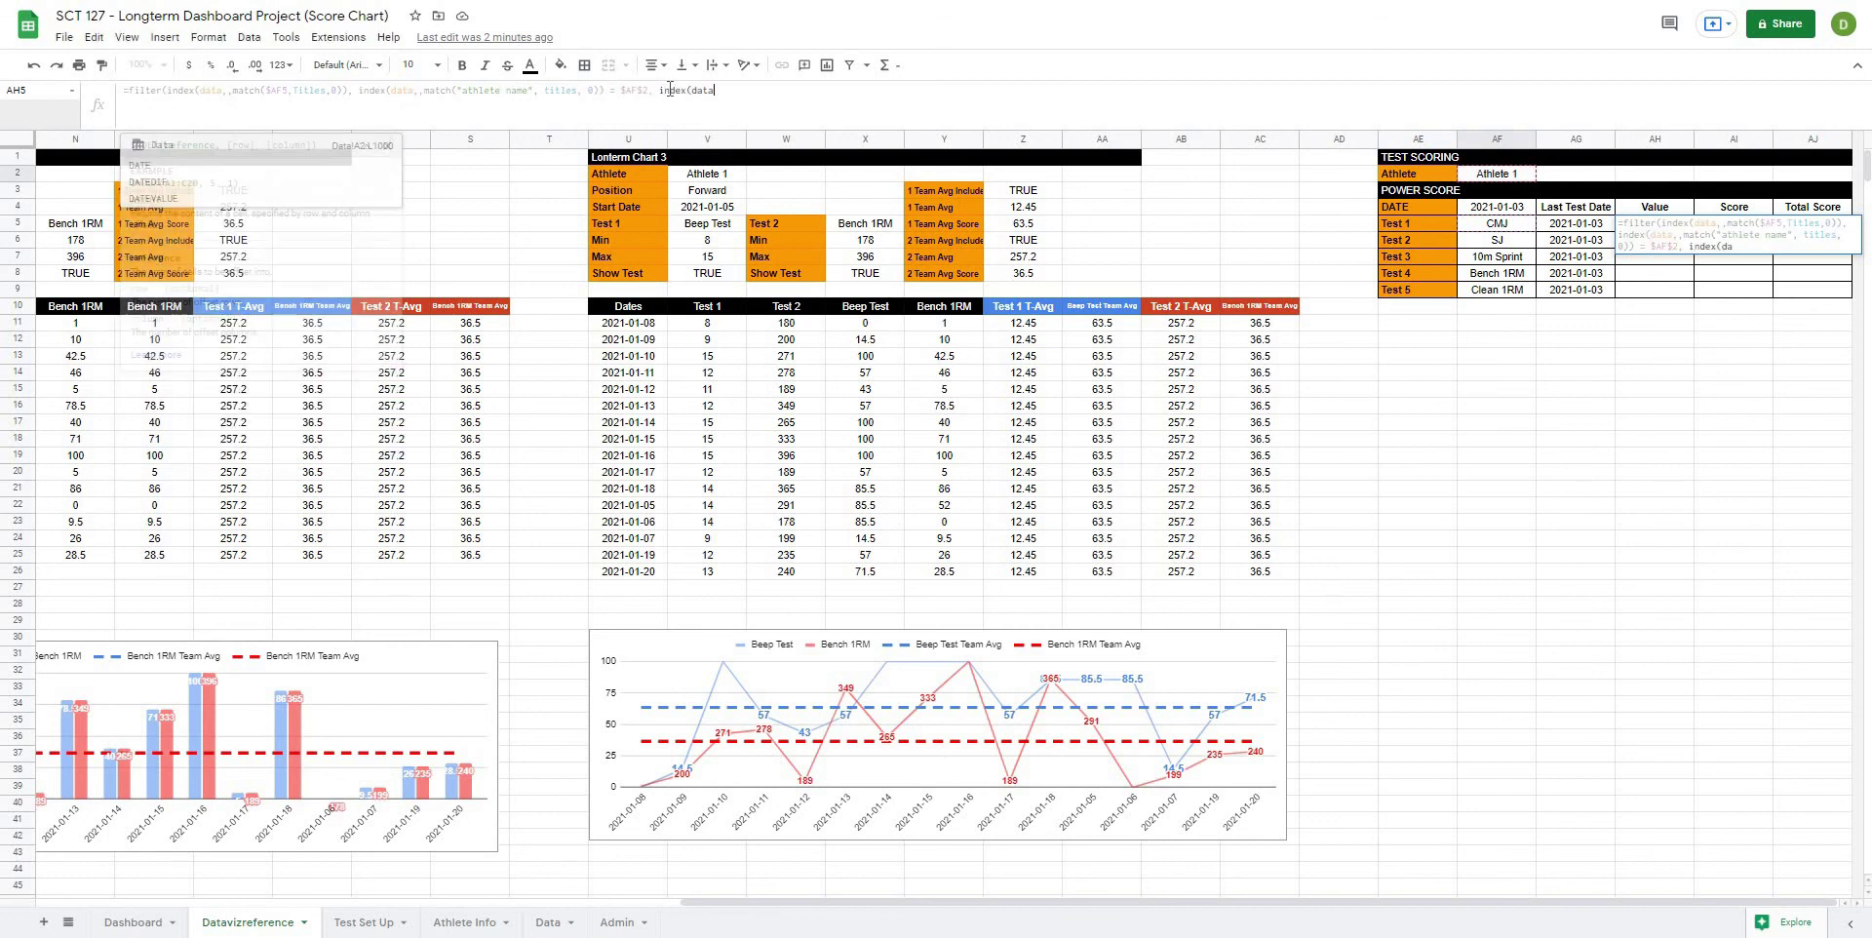
pyautogui.write('h("date')
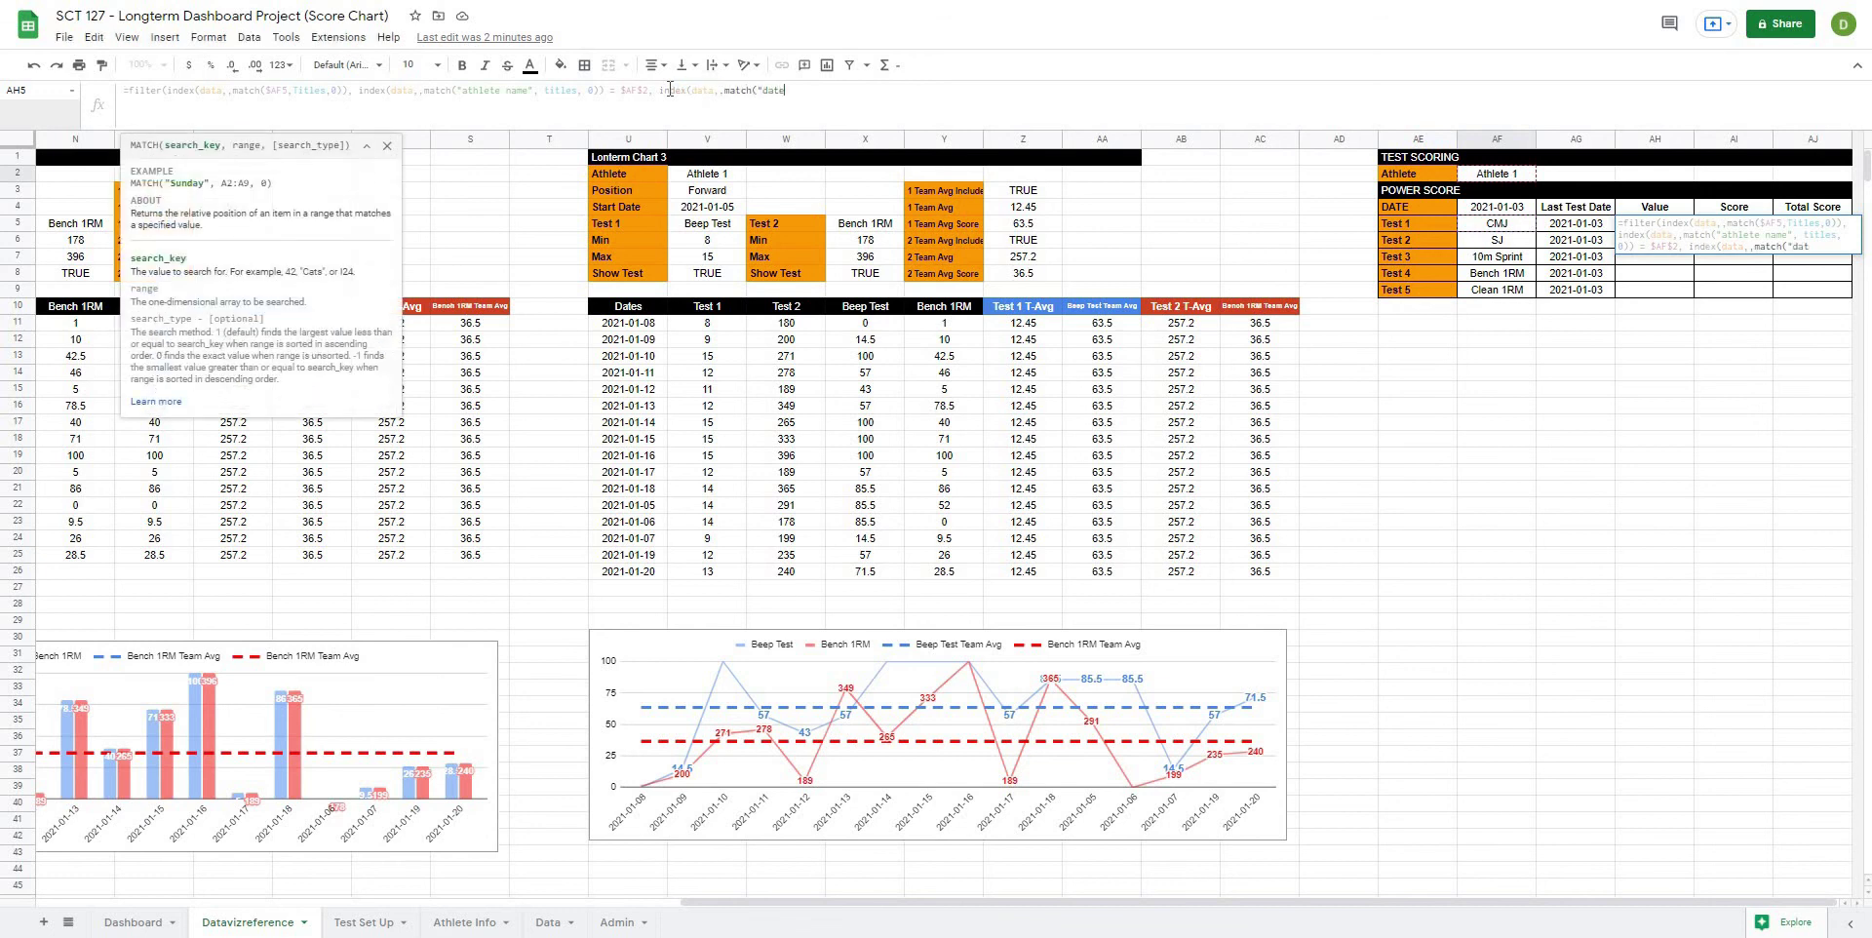
pyautogui.write('",titles,0)')
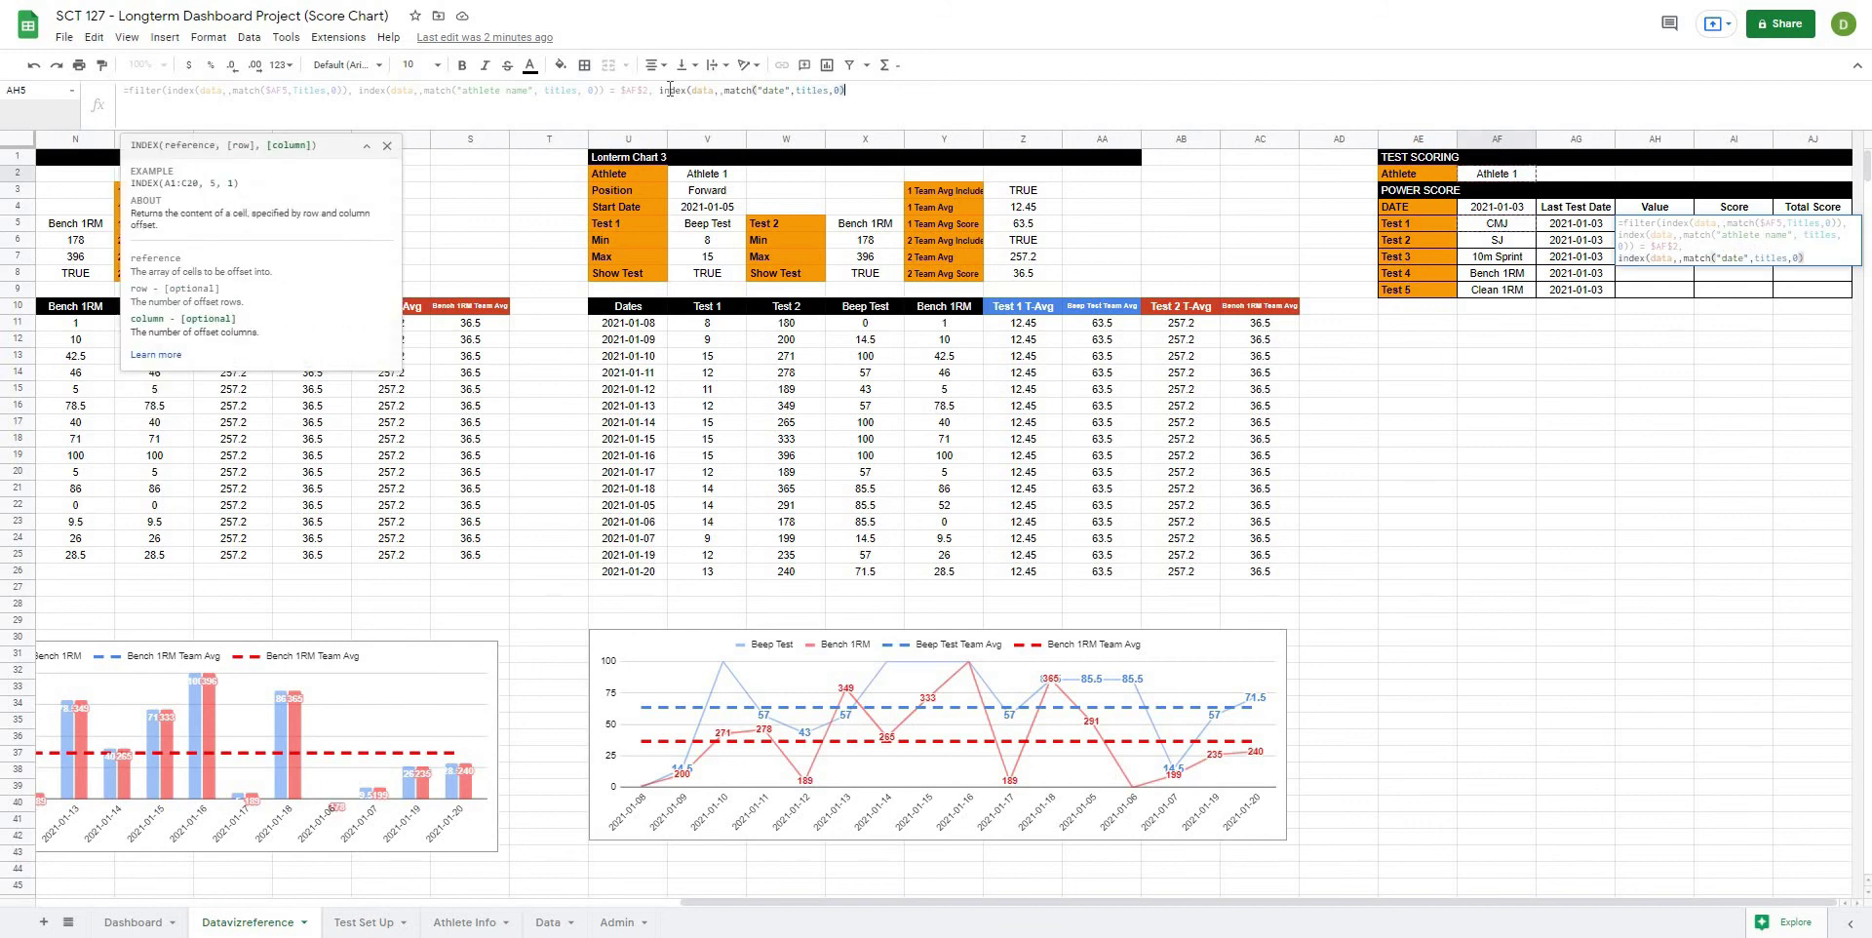
pyautogui.write(') =')
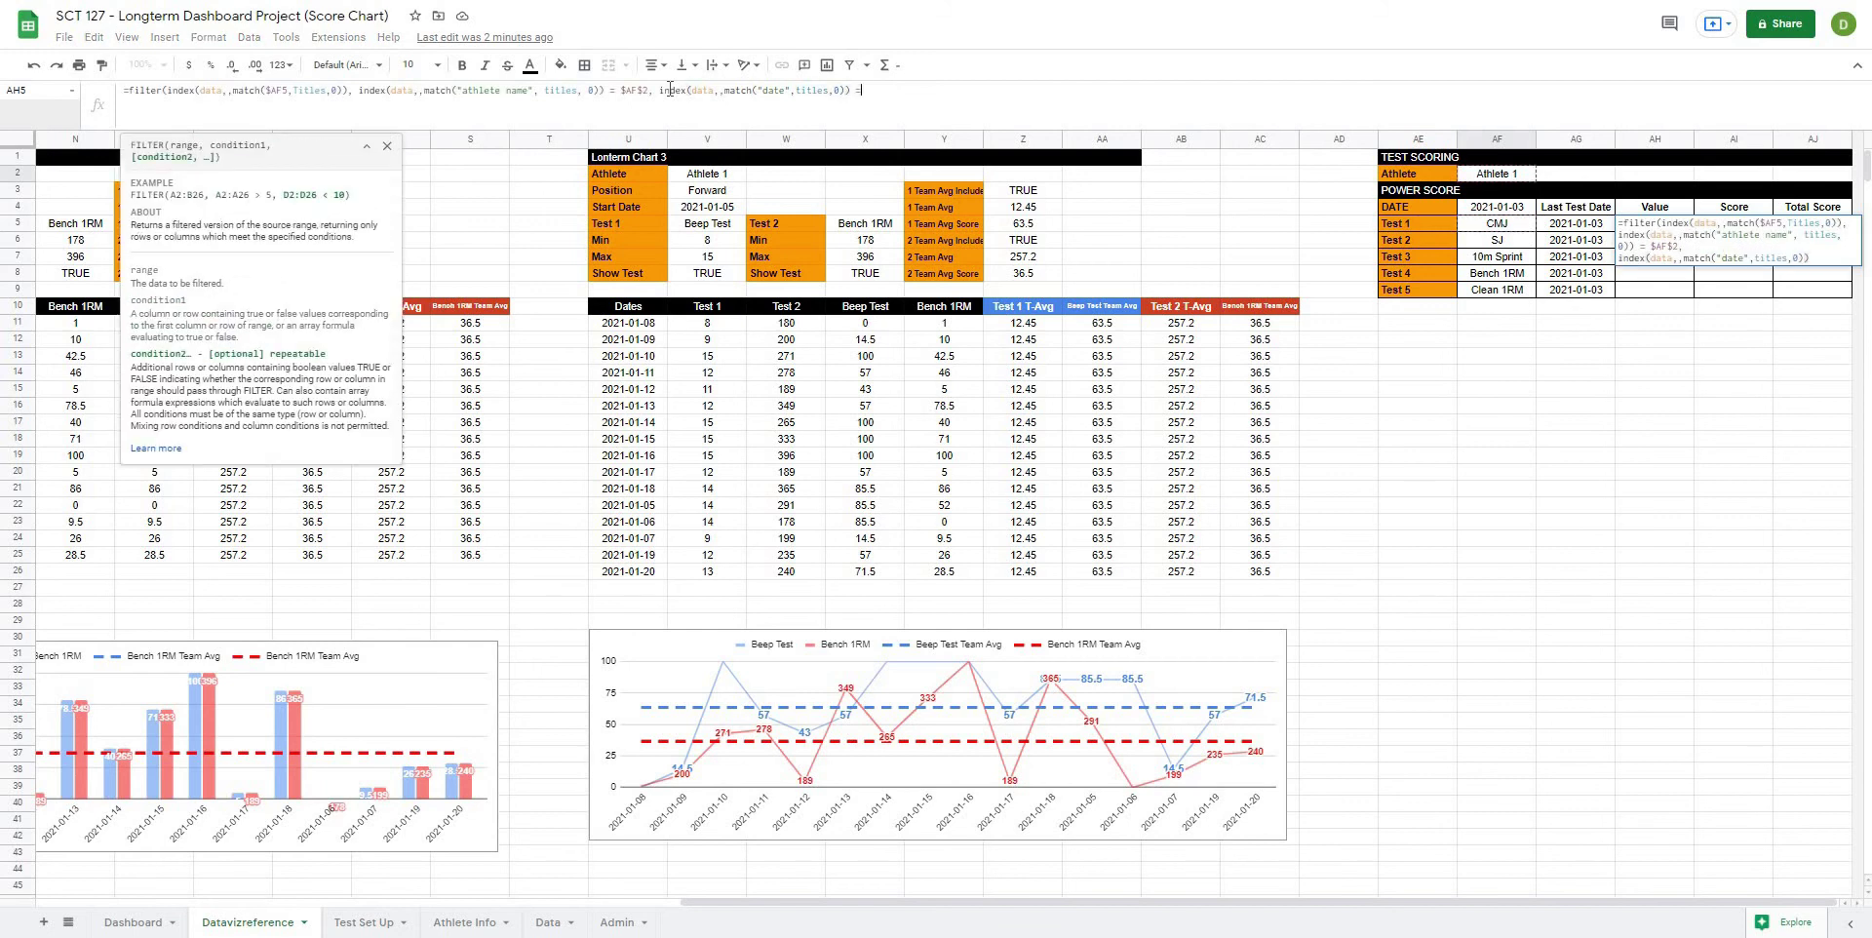
pyautogui.click(1576, 226)
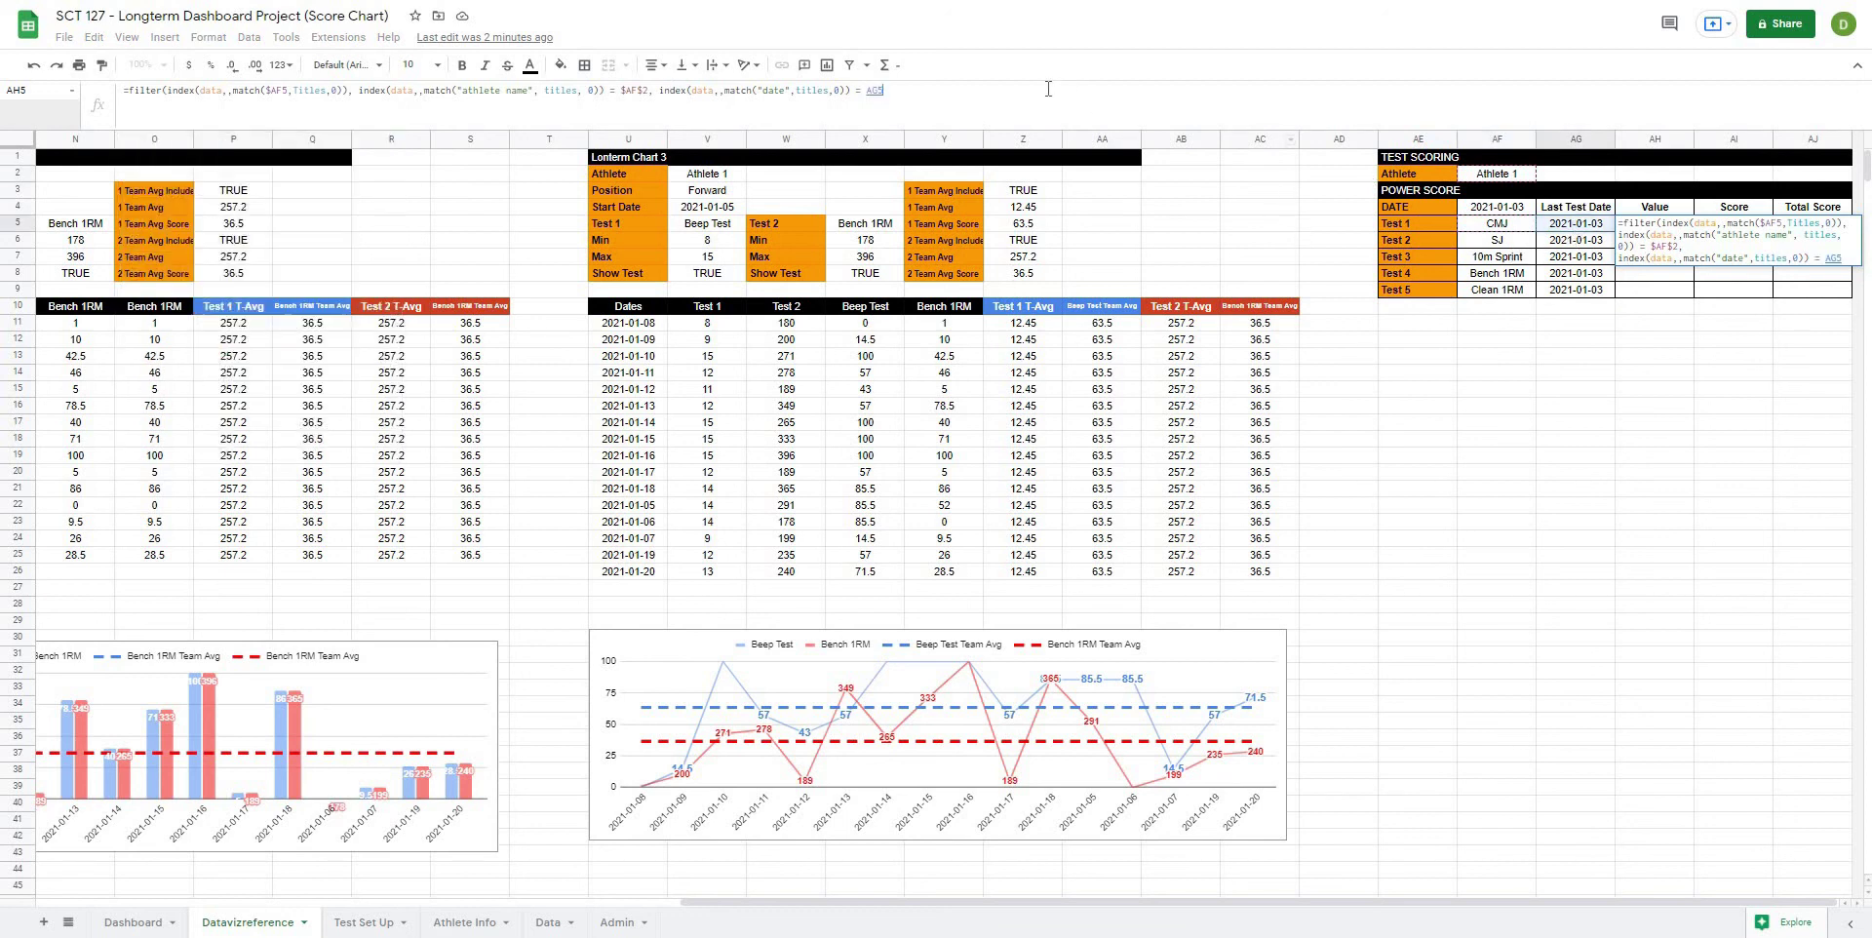
pyautogui.click(890, 89)
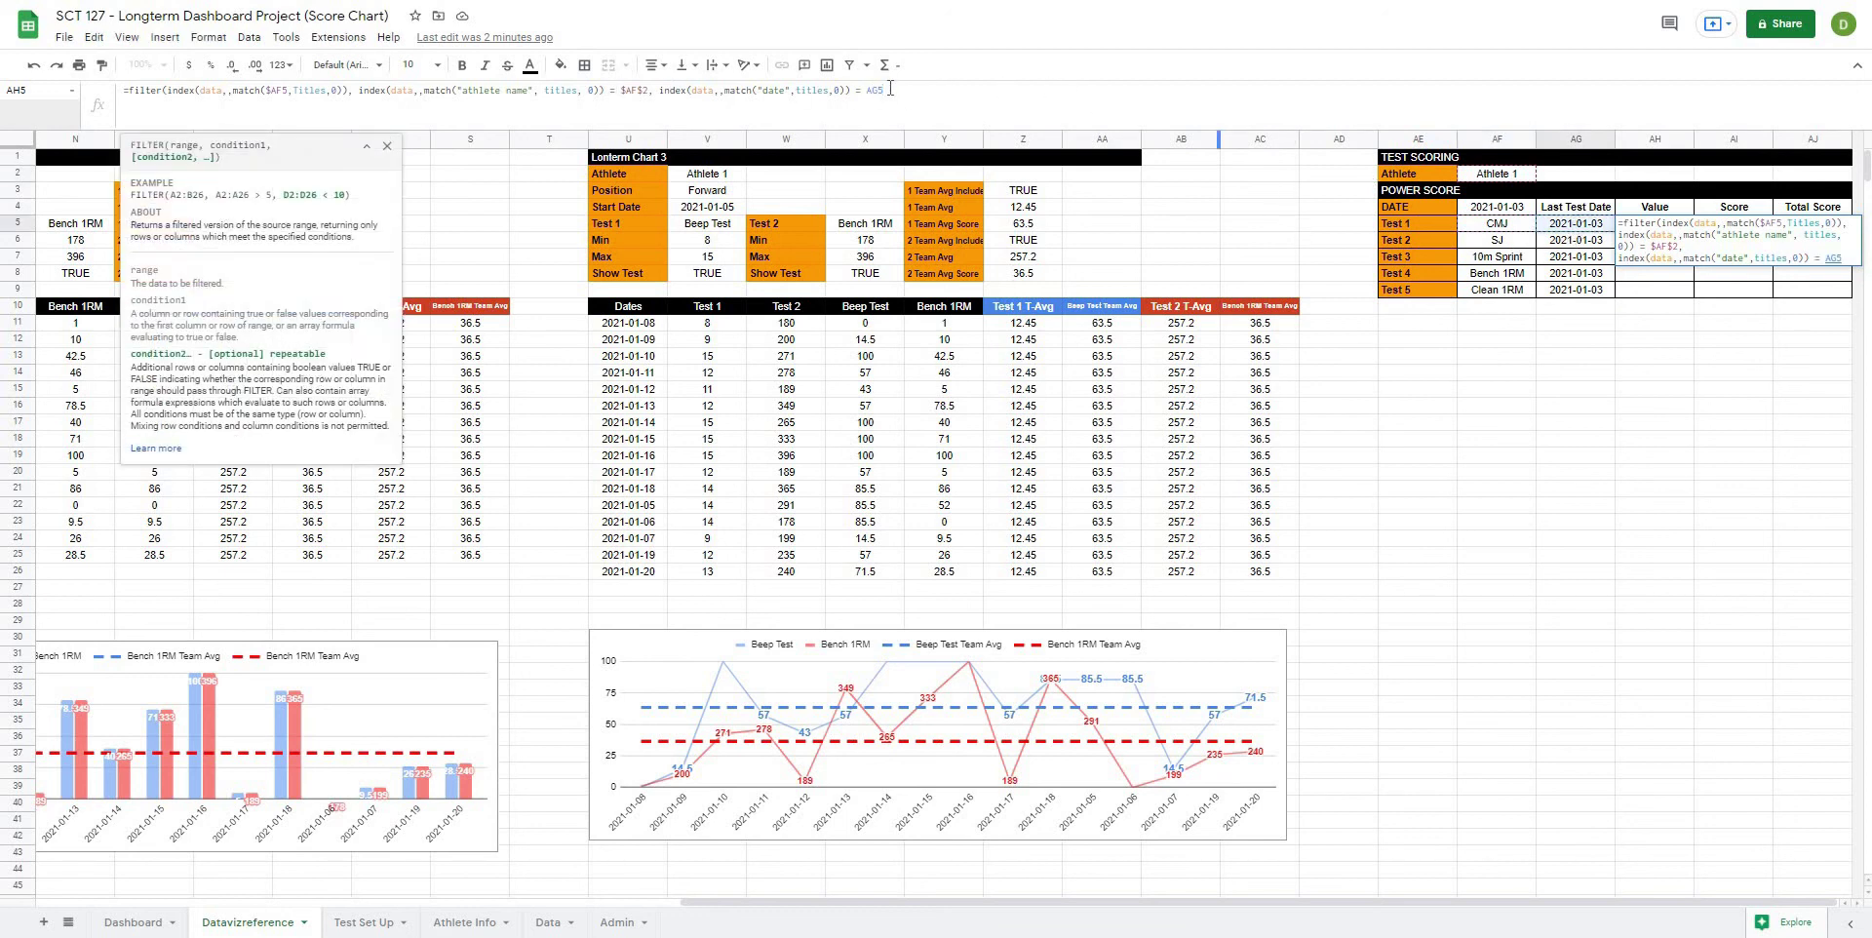
pyautogui.write(')')
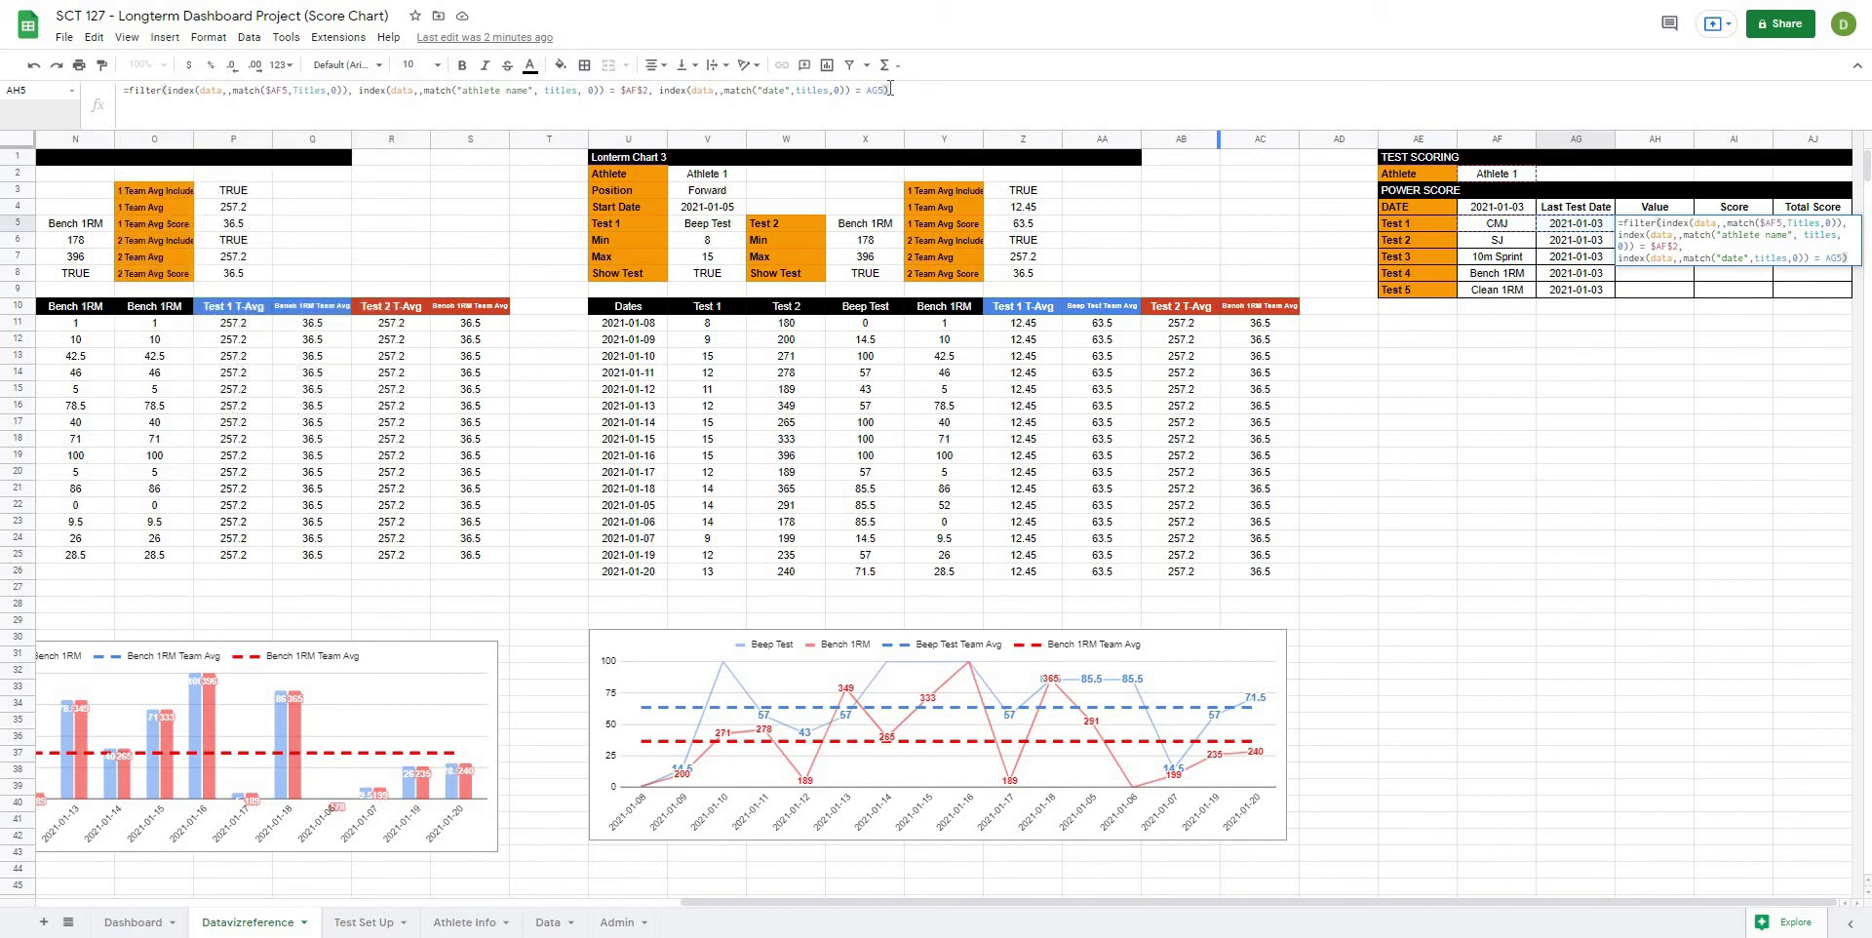
pyautogui.press('Return')
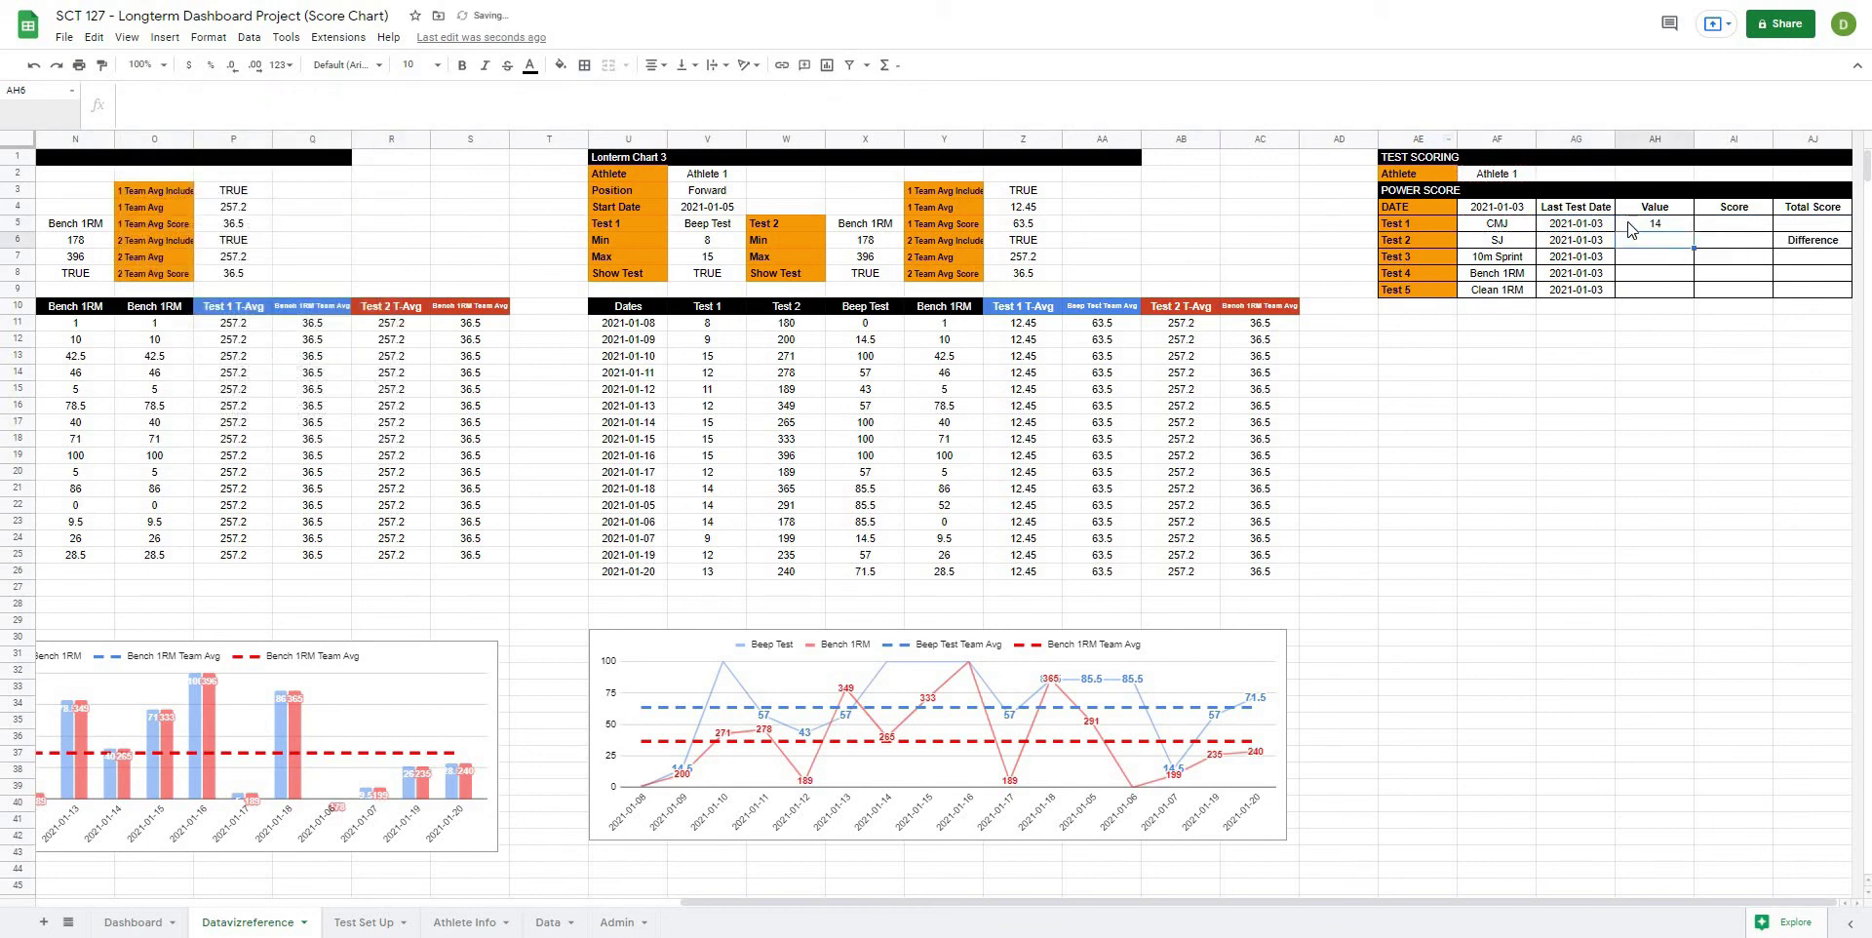
# Step: Copy the FILTER formula from AH5 down to AH9 for all five tests
pyautogui.click(1630, 228)
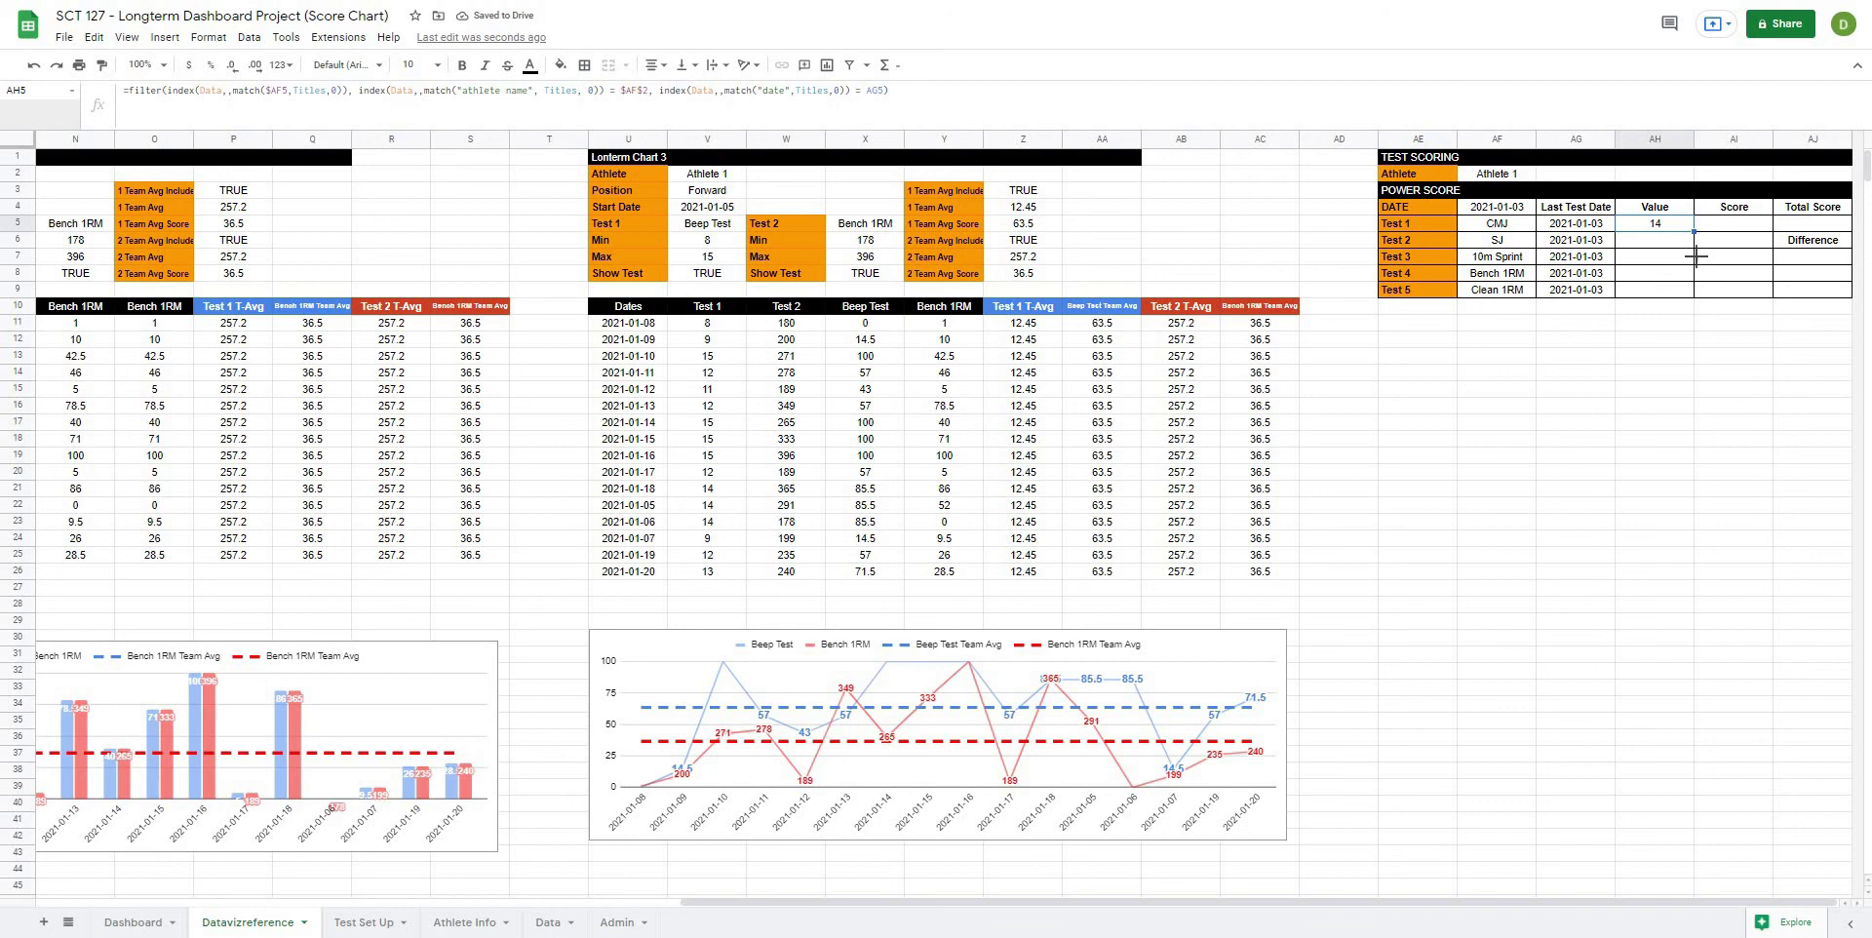
pyautogui.moveTo(1695, 231); pyautogui.dragTo(1695, 292)
pyautogui.click(1716, 356)
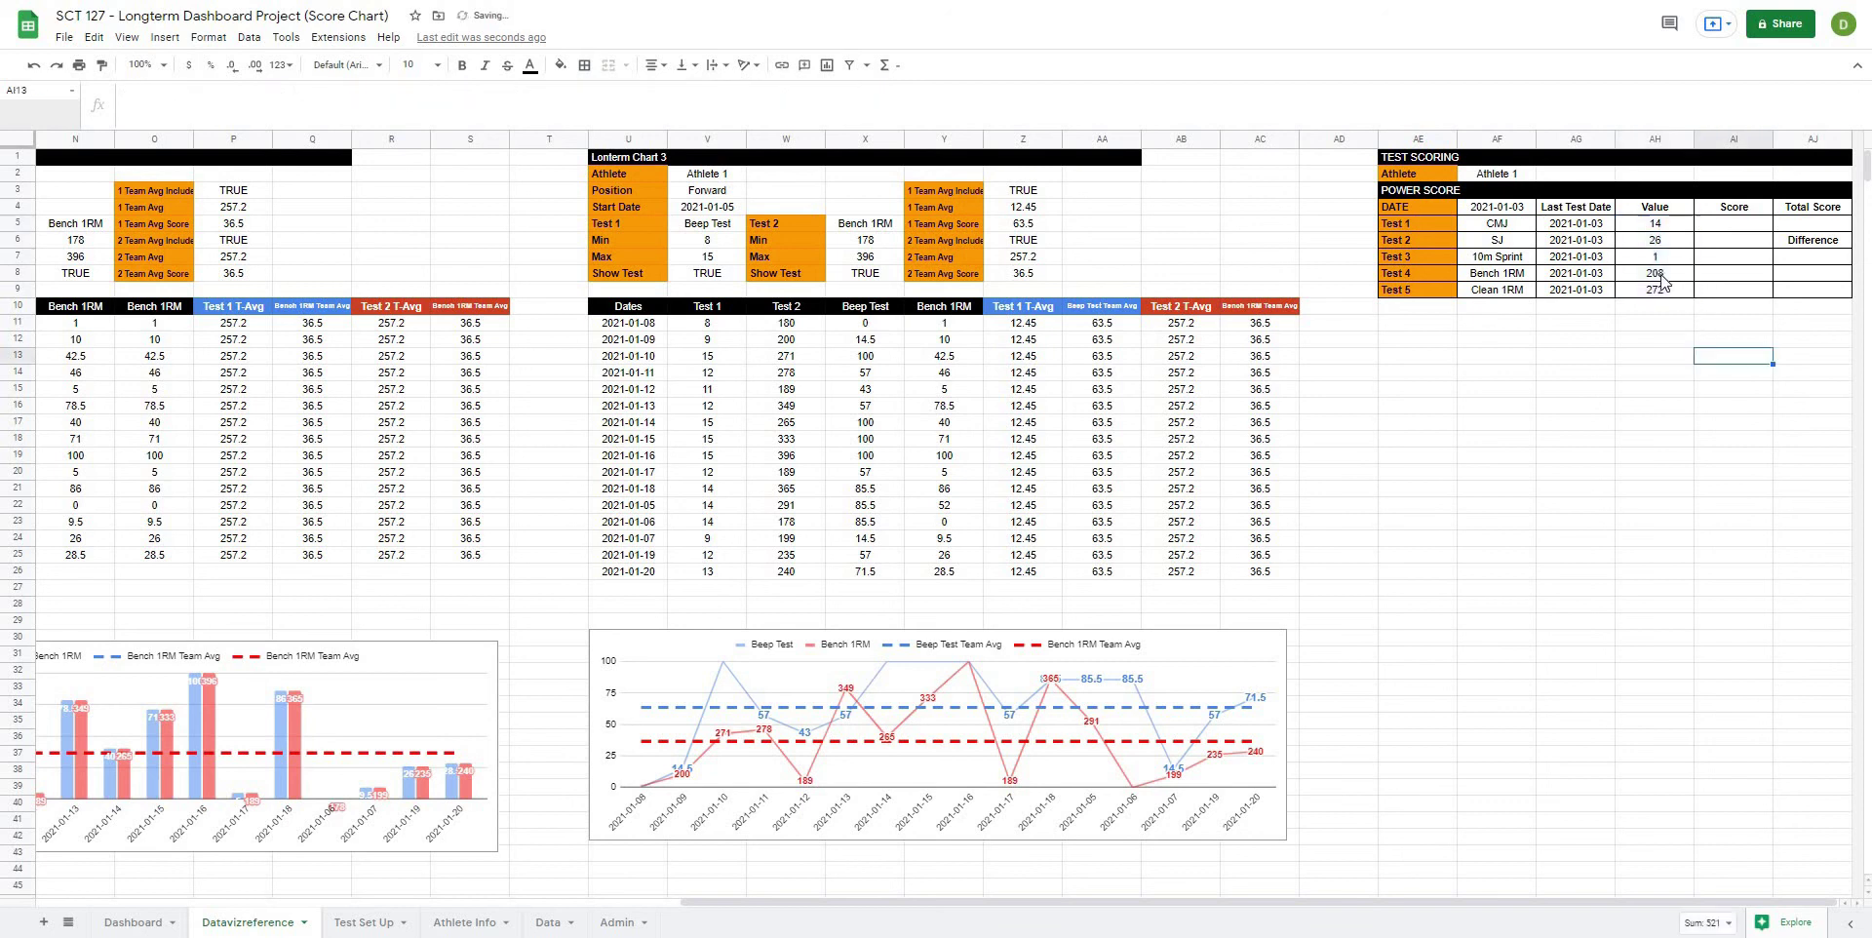
# Step: Wrap the FILTER formula in AH5 in IFERROR with an empty string "" as the fallback
pyautogui.click(1673, 230)
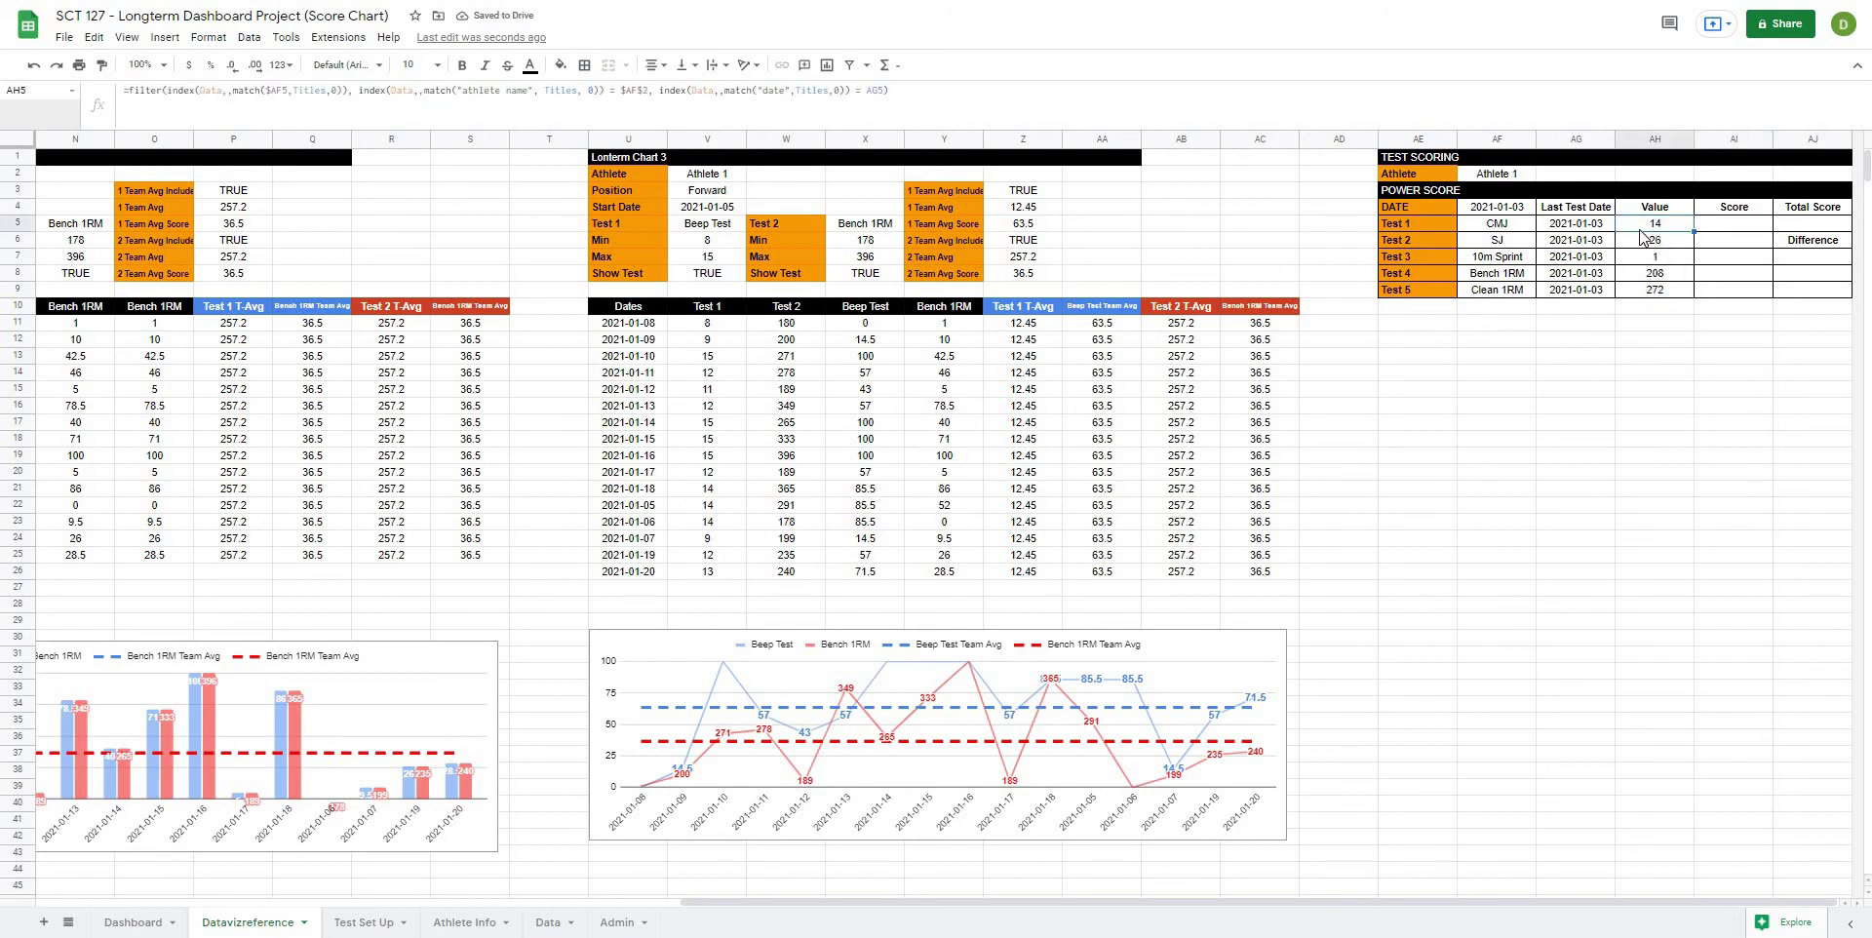
pyautogui.click(130, 90)
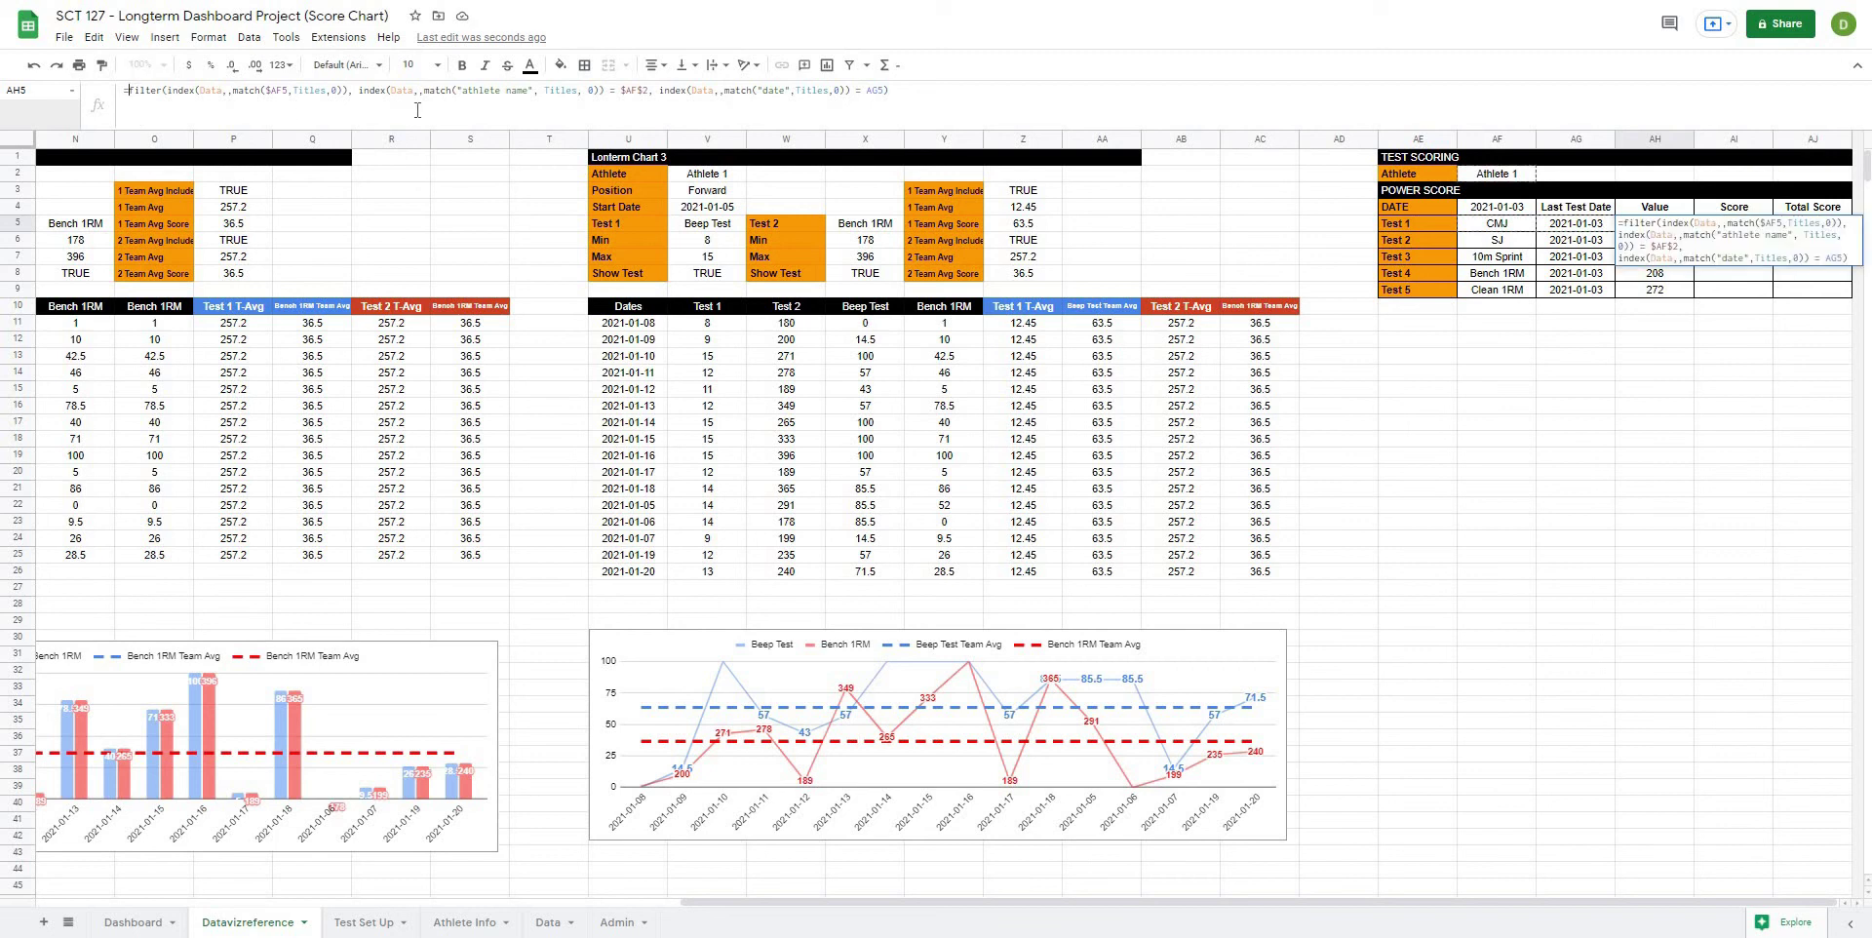
pyautogui.write('iferror(')
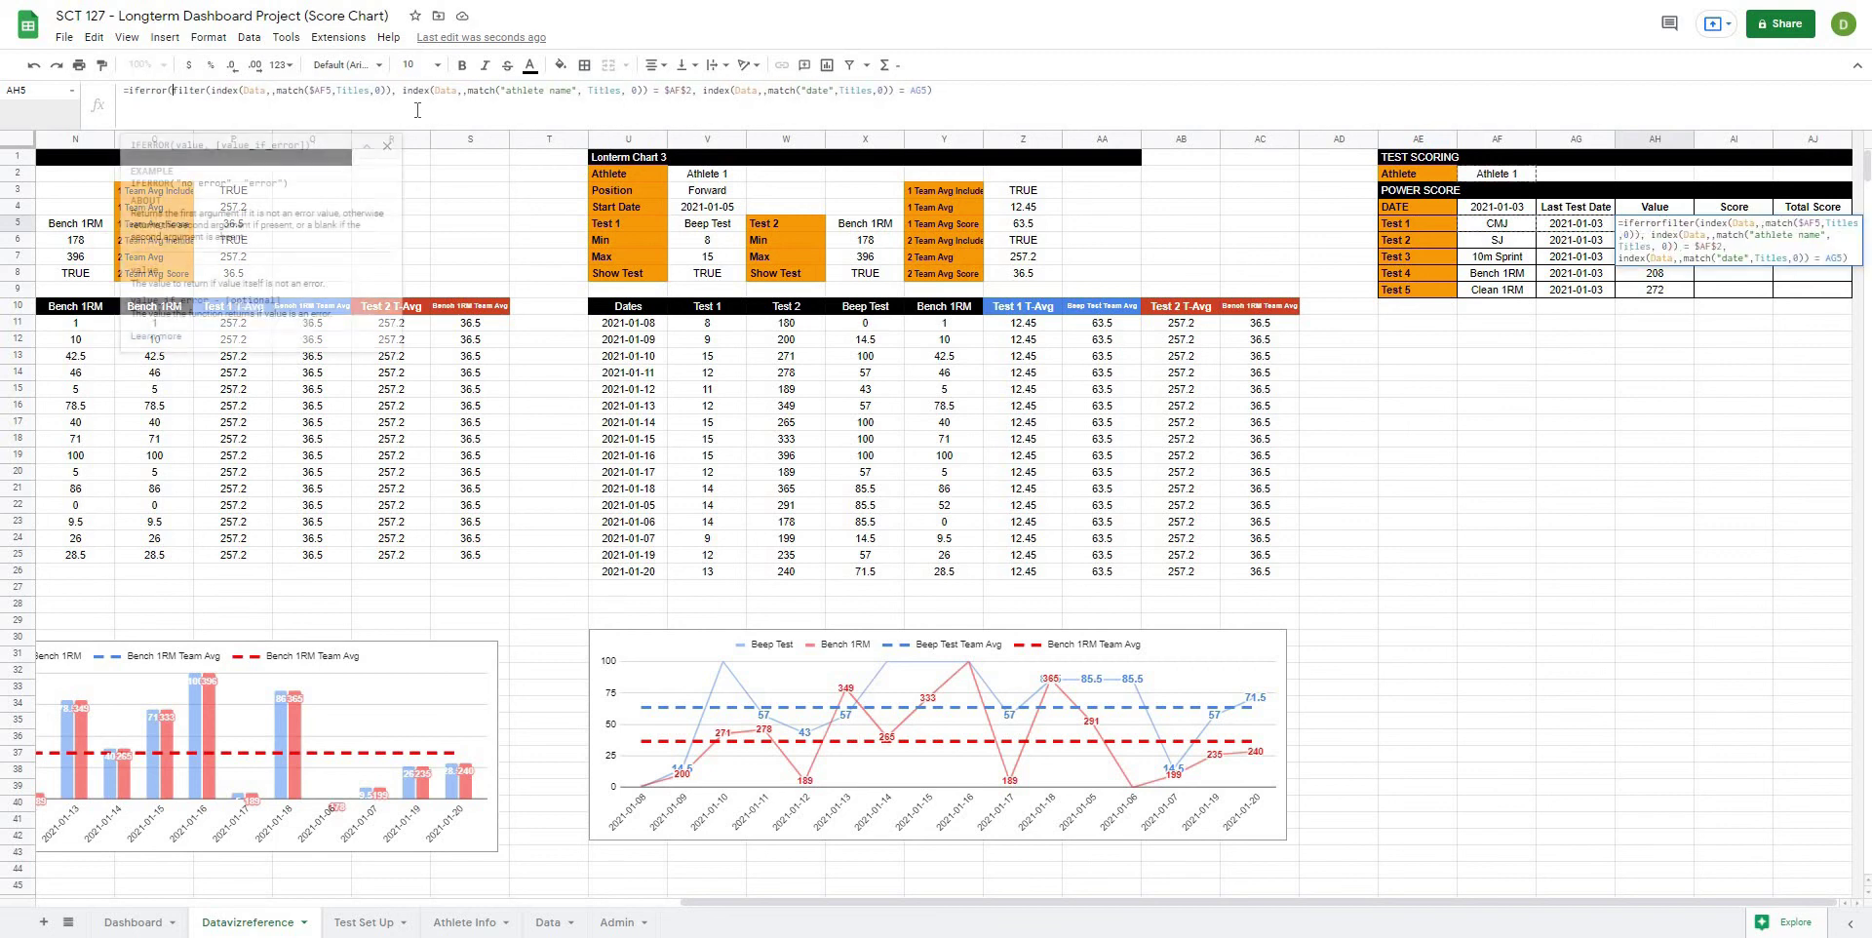
pyautogui.click(1067, 90)
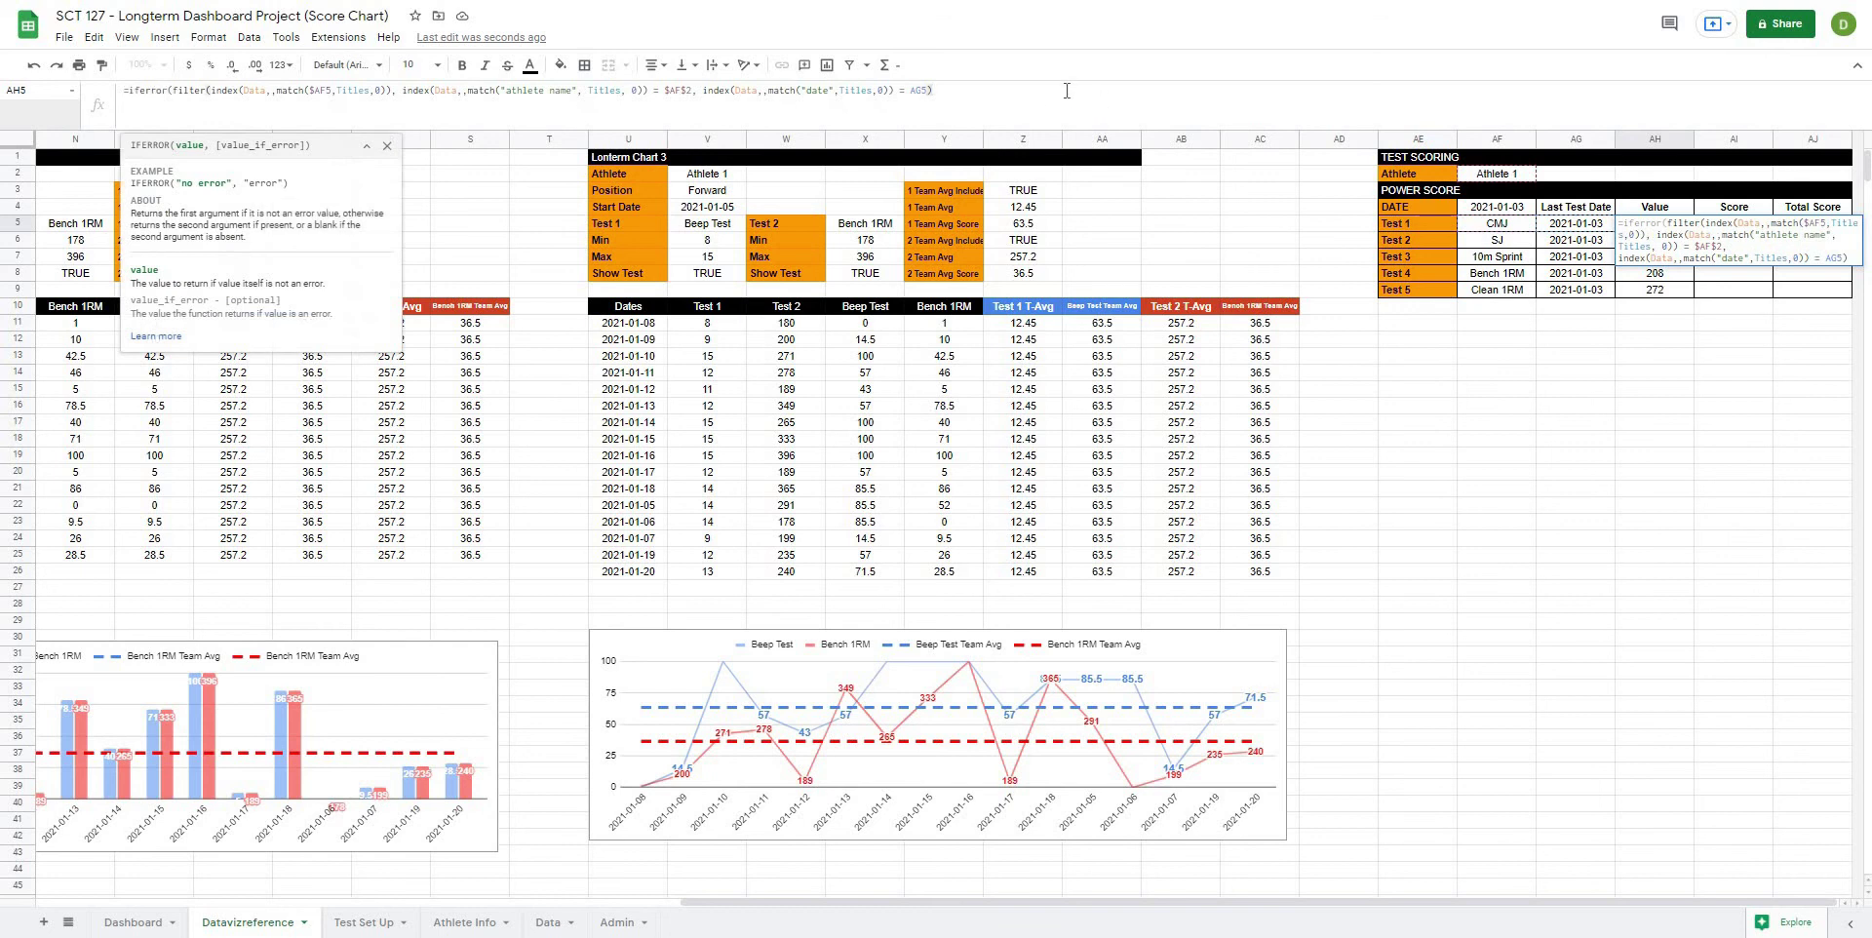
pyautogui.write(',')
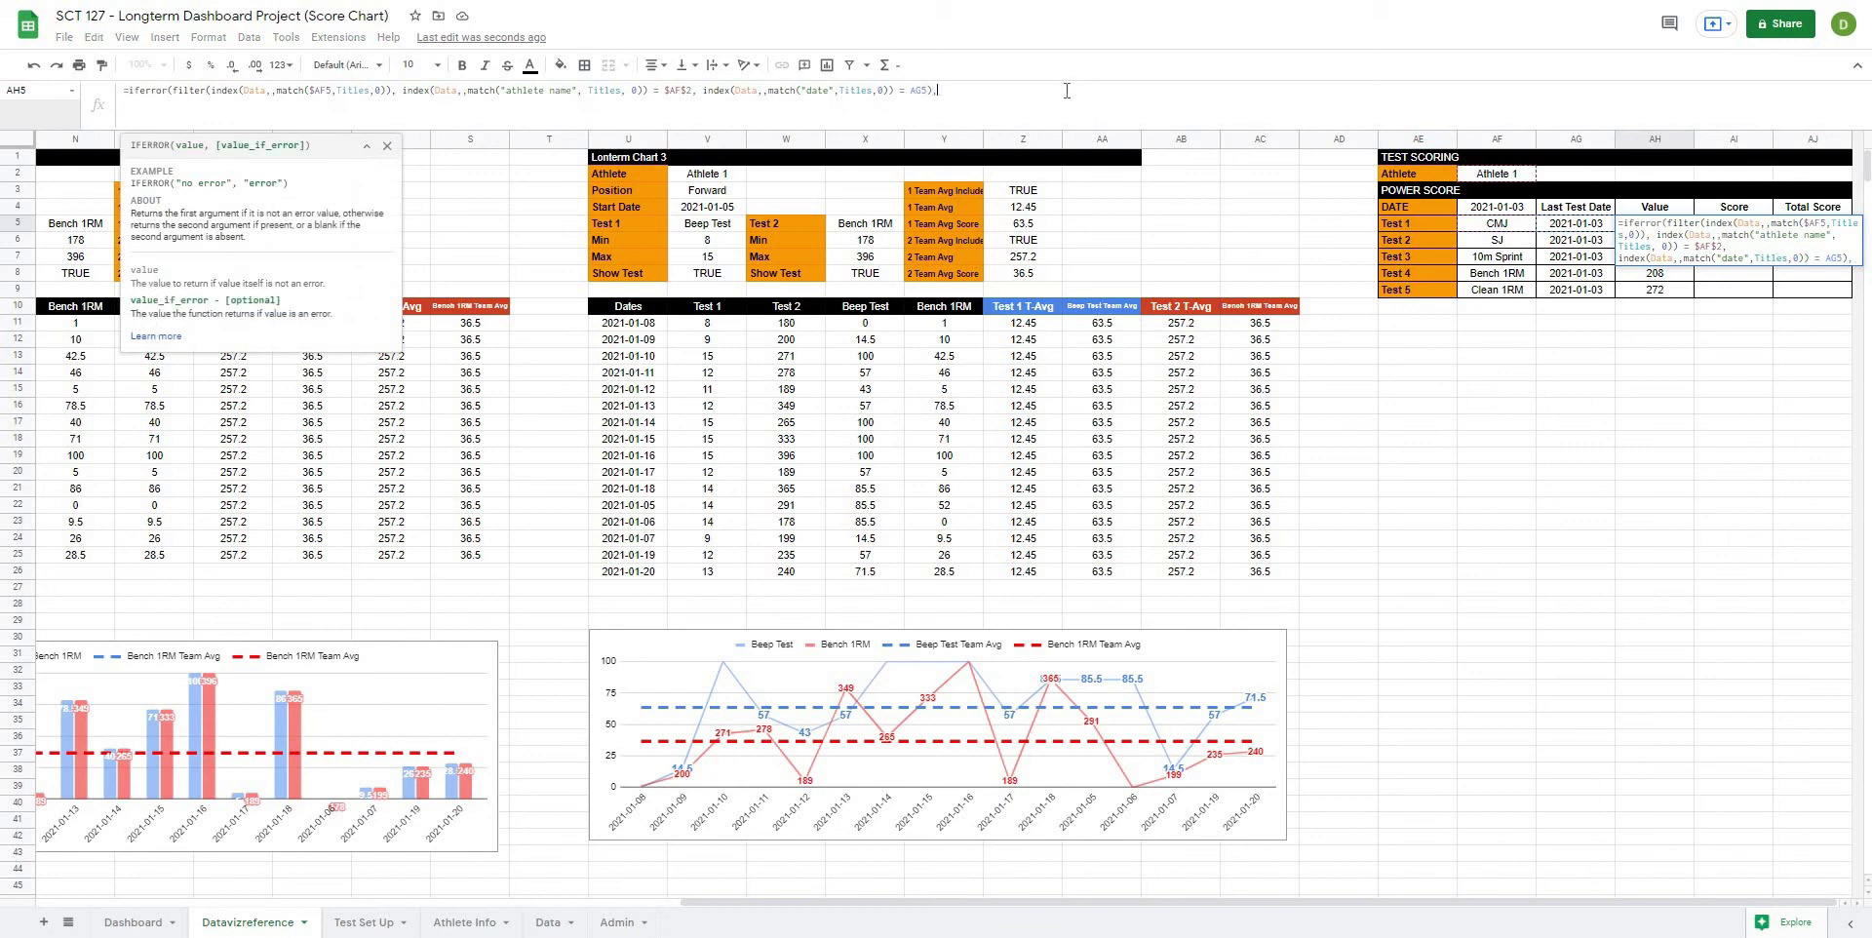
pyautogui.write('"")')
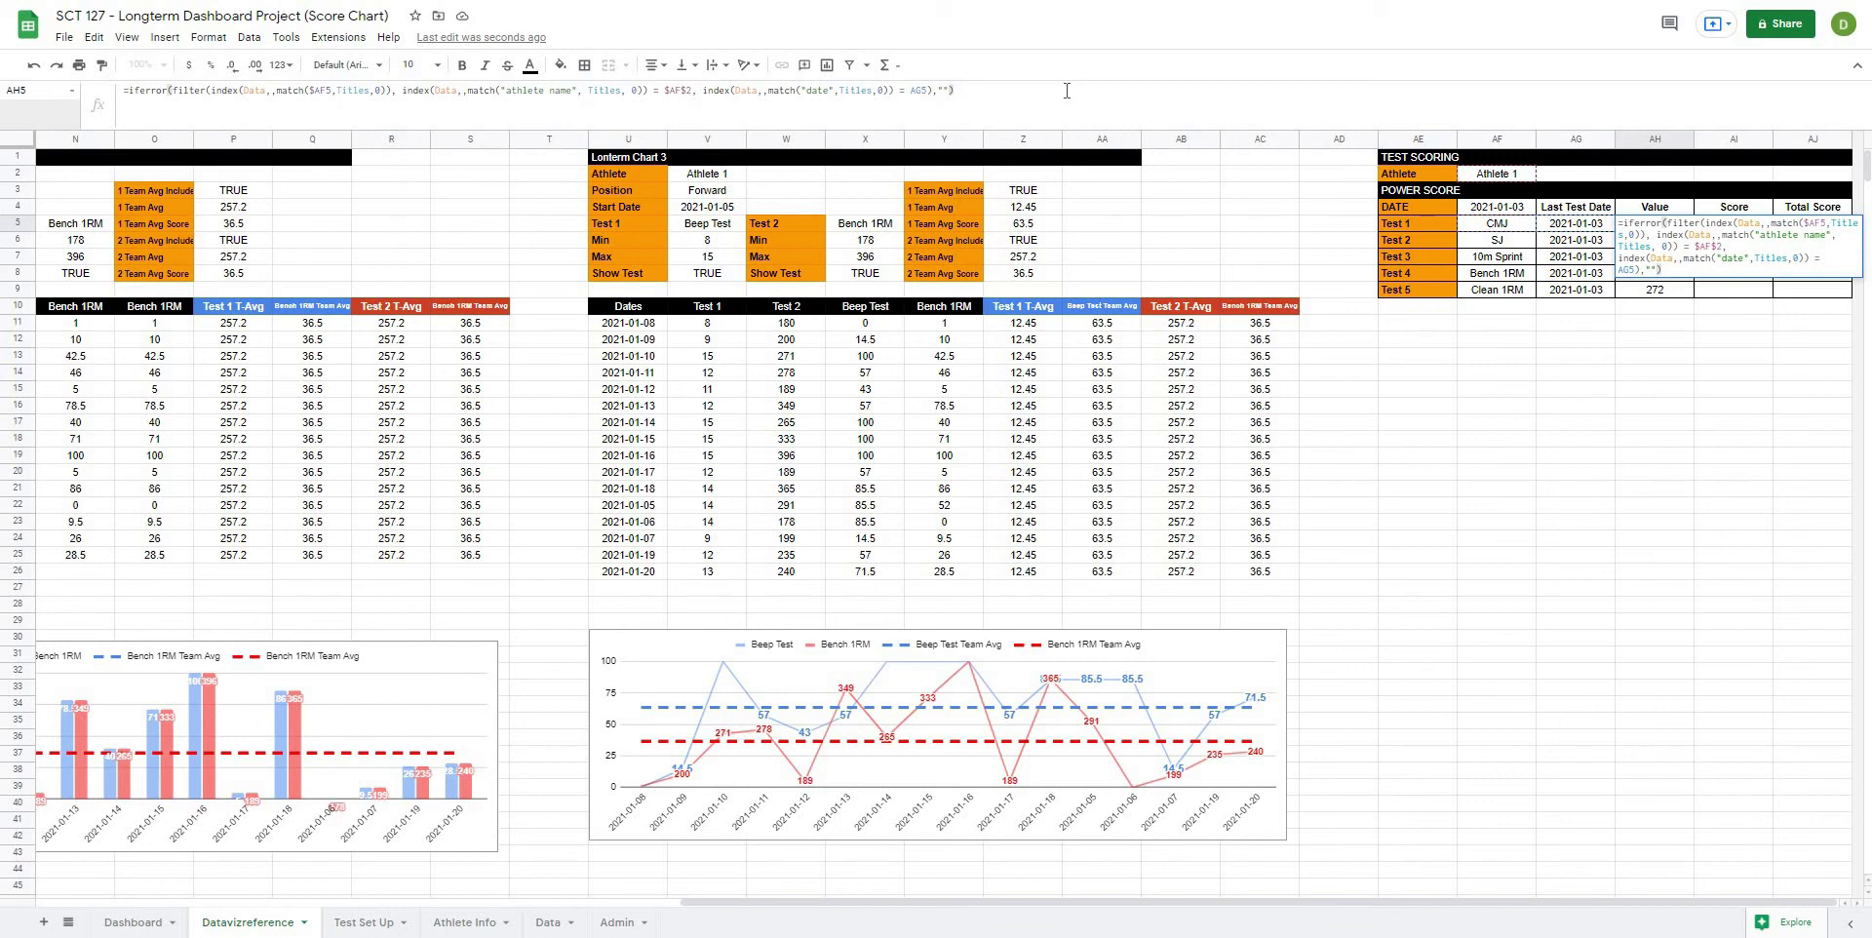
pyautogui.press('Return')
pyautogui.click(1591, 241)
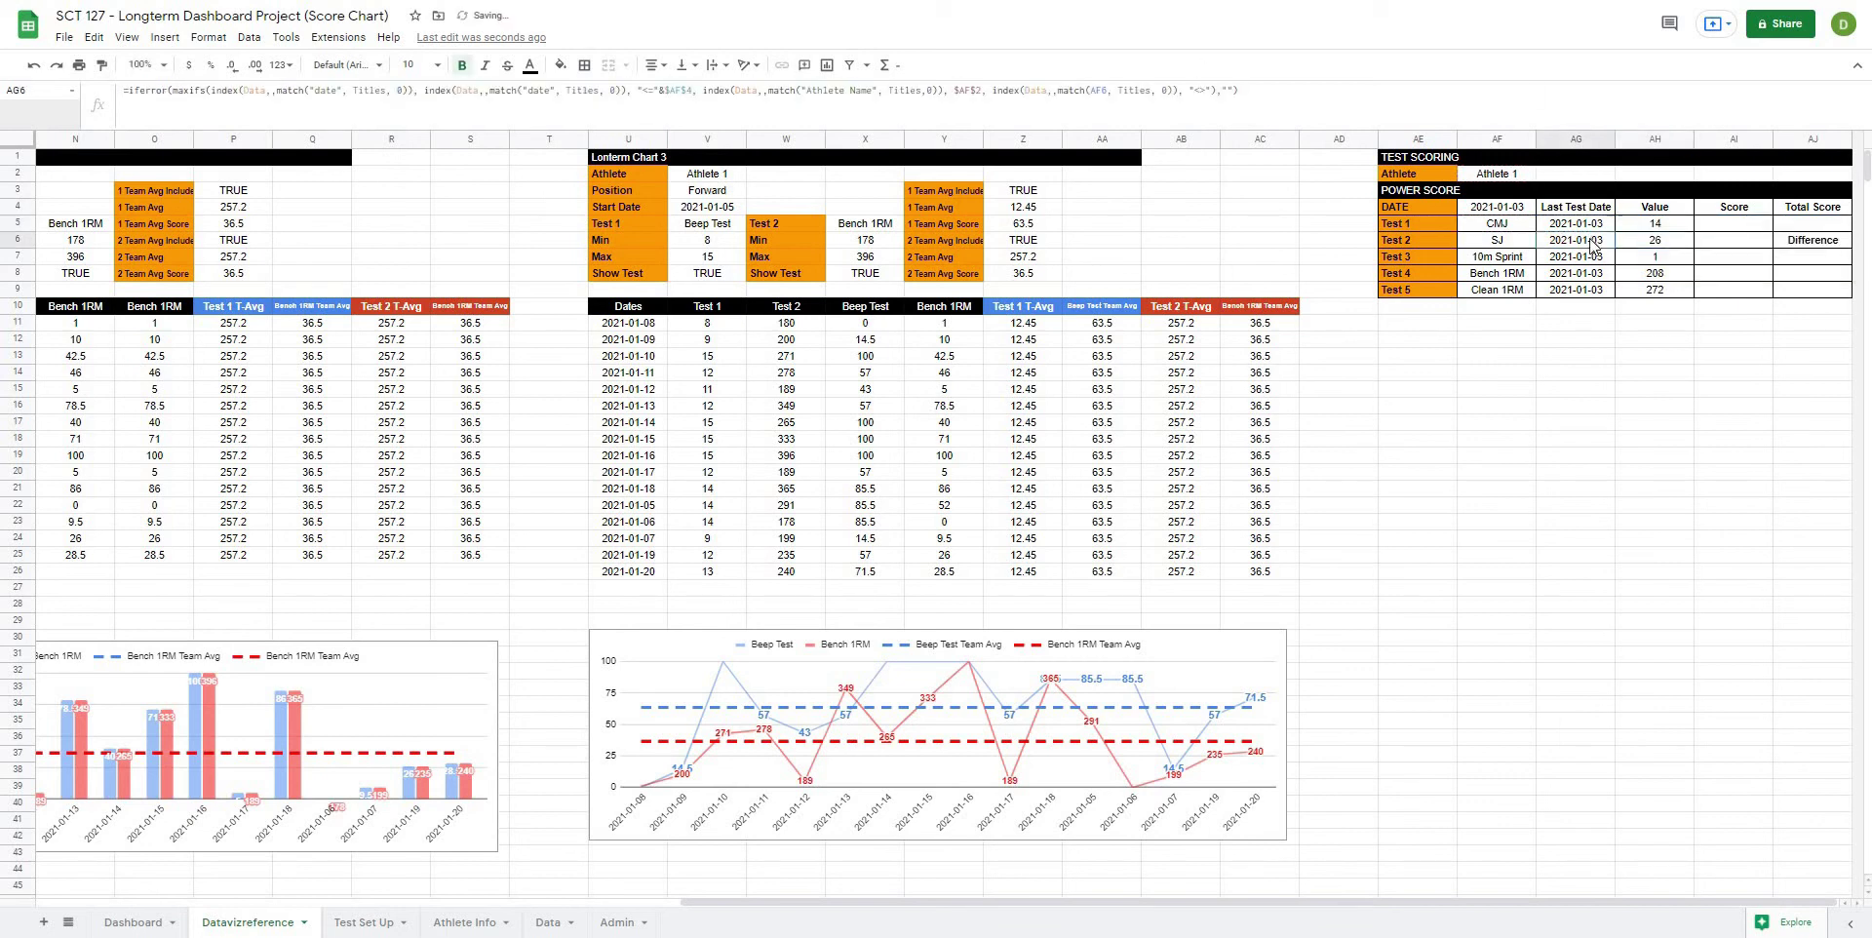
# Step: Copy the IFERROR-wrapped Value formula from AH5 down through AH9
pyautogui.click(1657, 225)
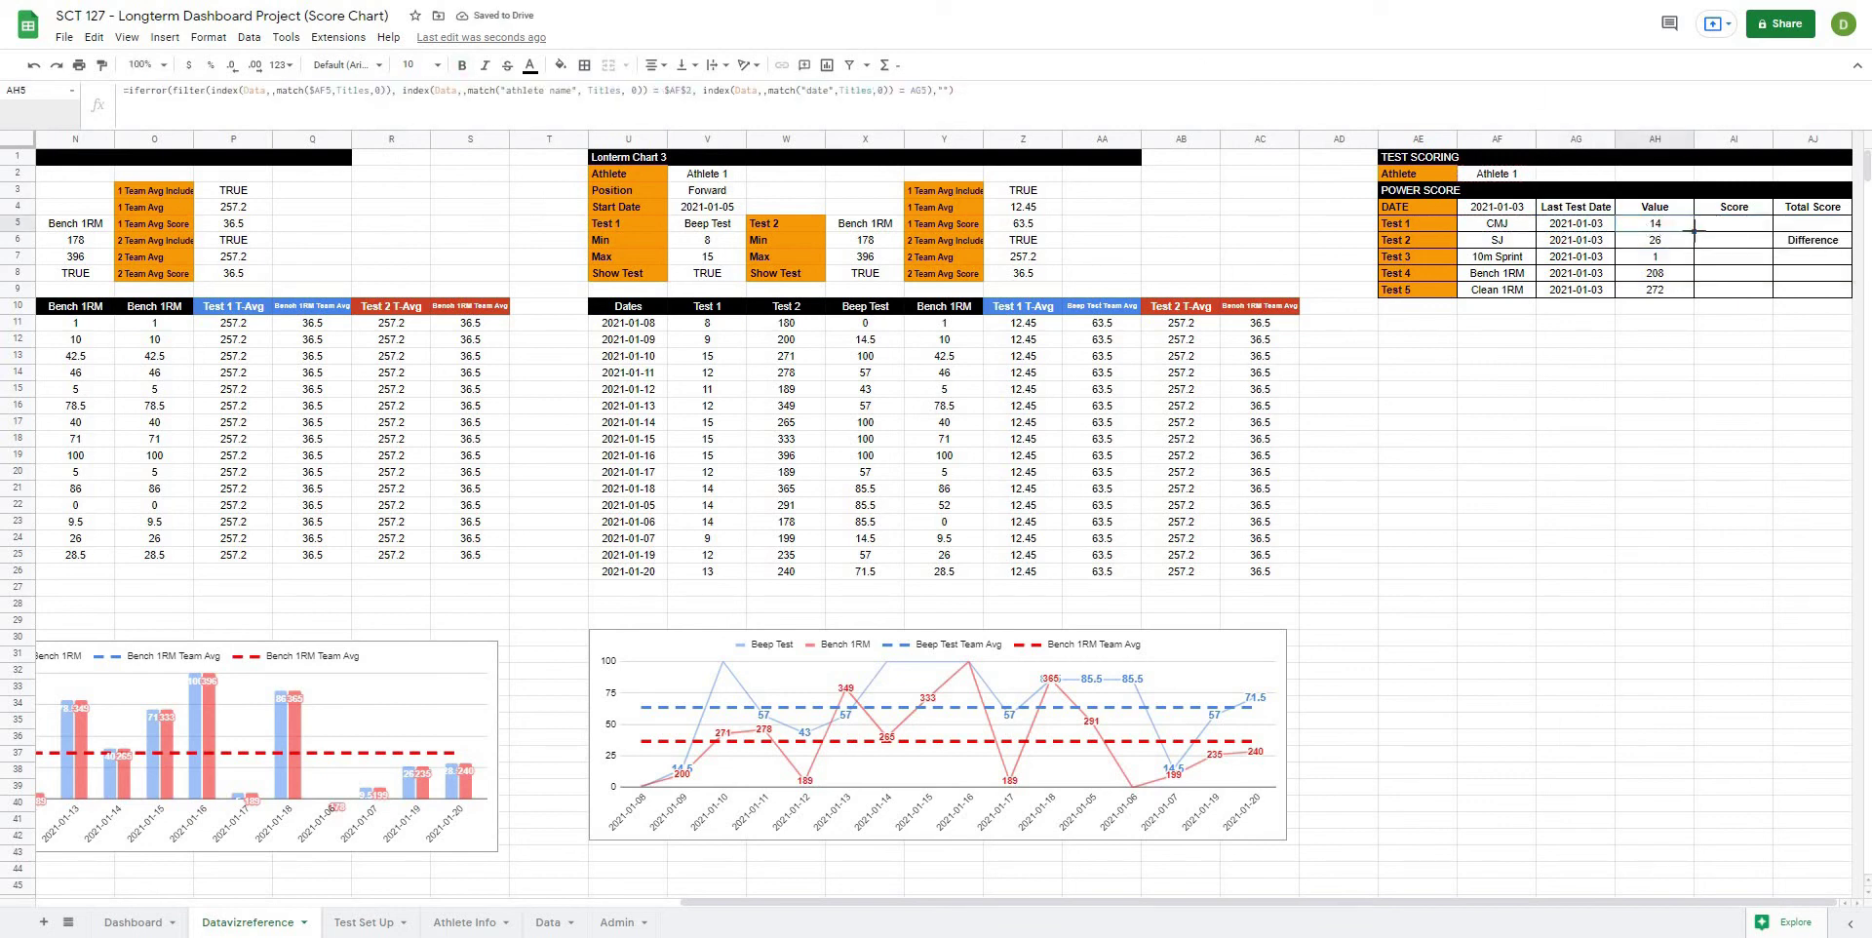
pyautogui.moveTo(1693, 232); pyautogui.dragTo(1682, 294)
pyautogui.click(1652, 341)
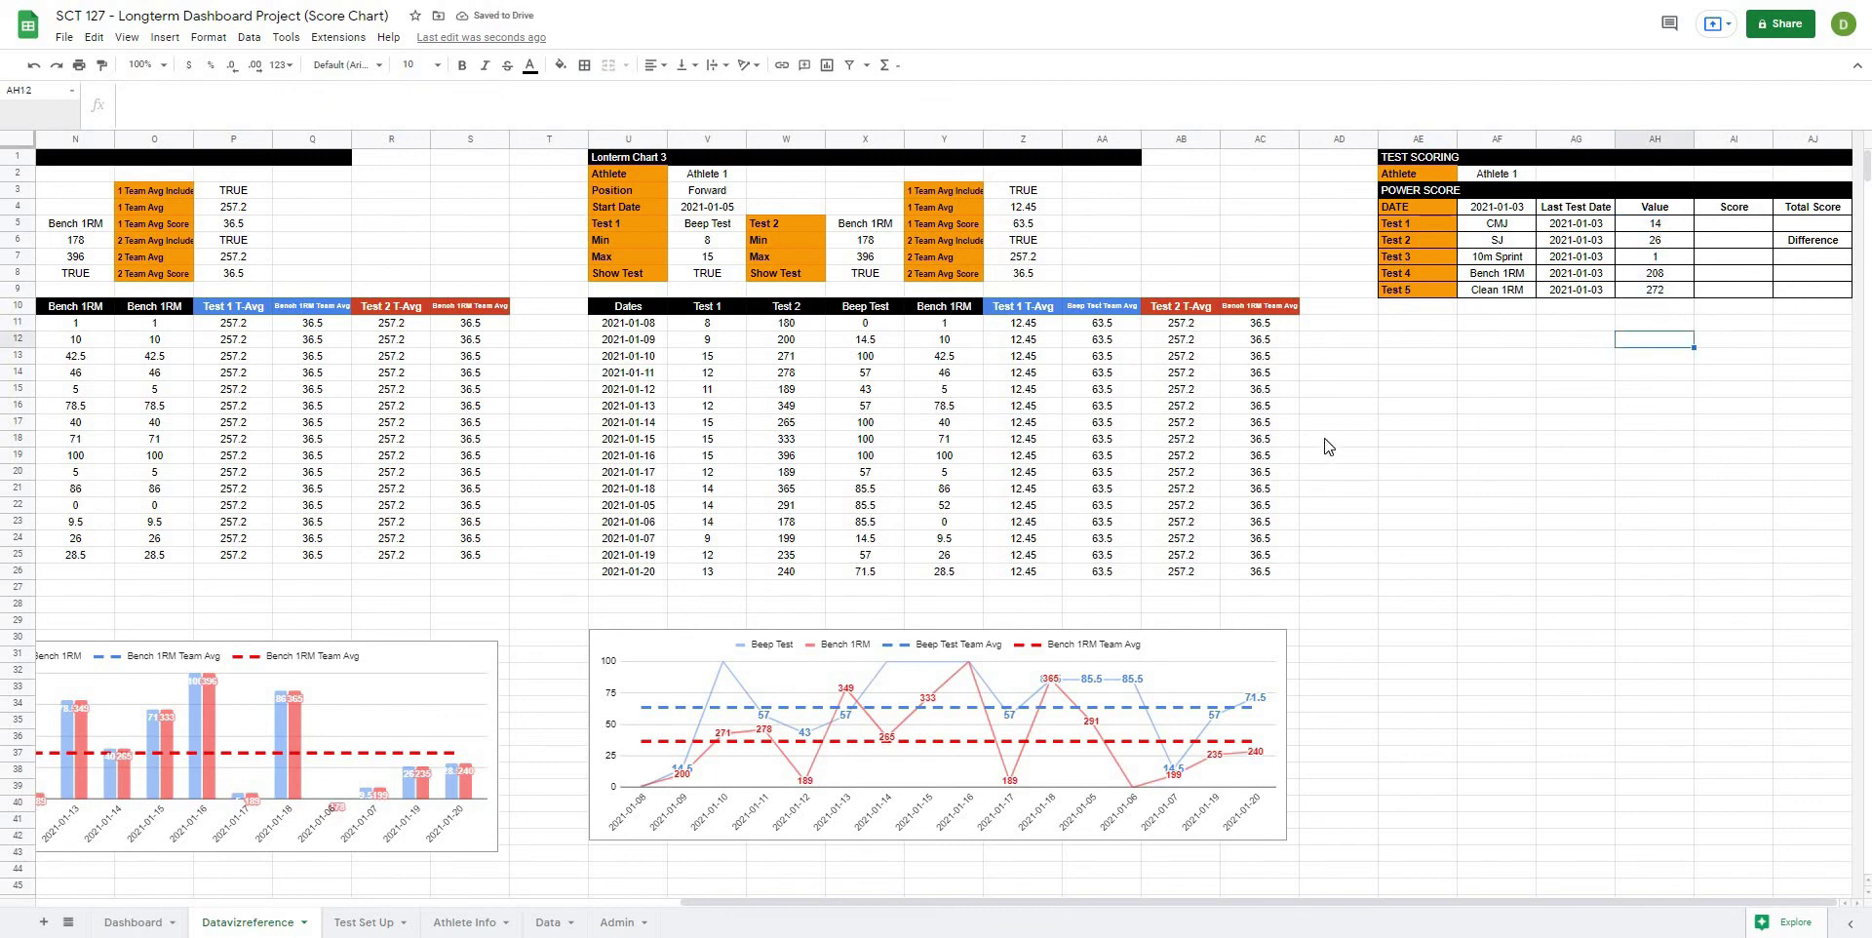
pyautogui.click(1489, 380)
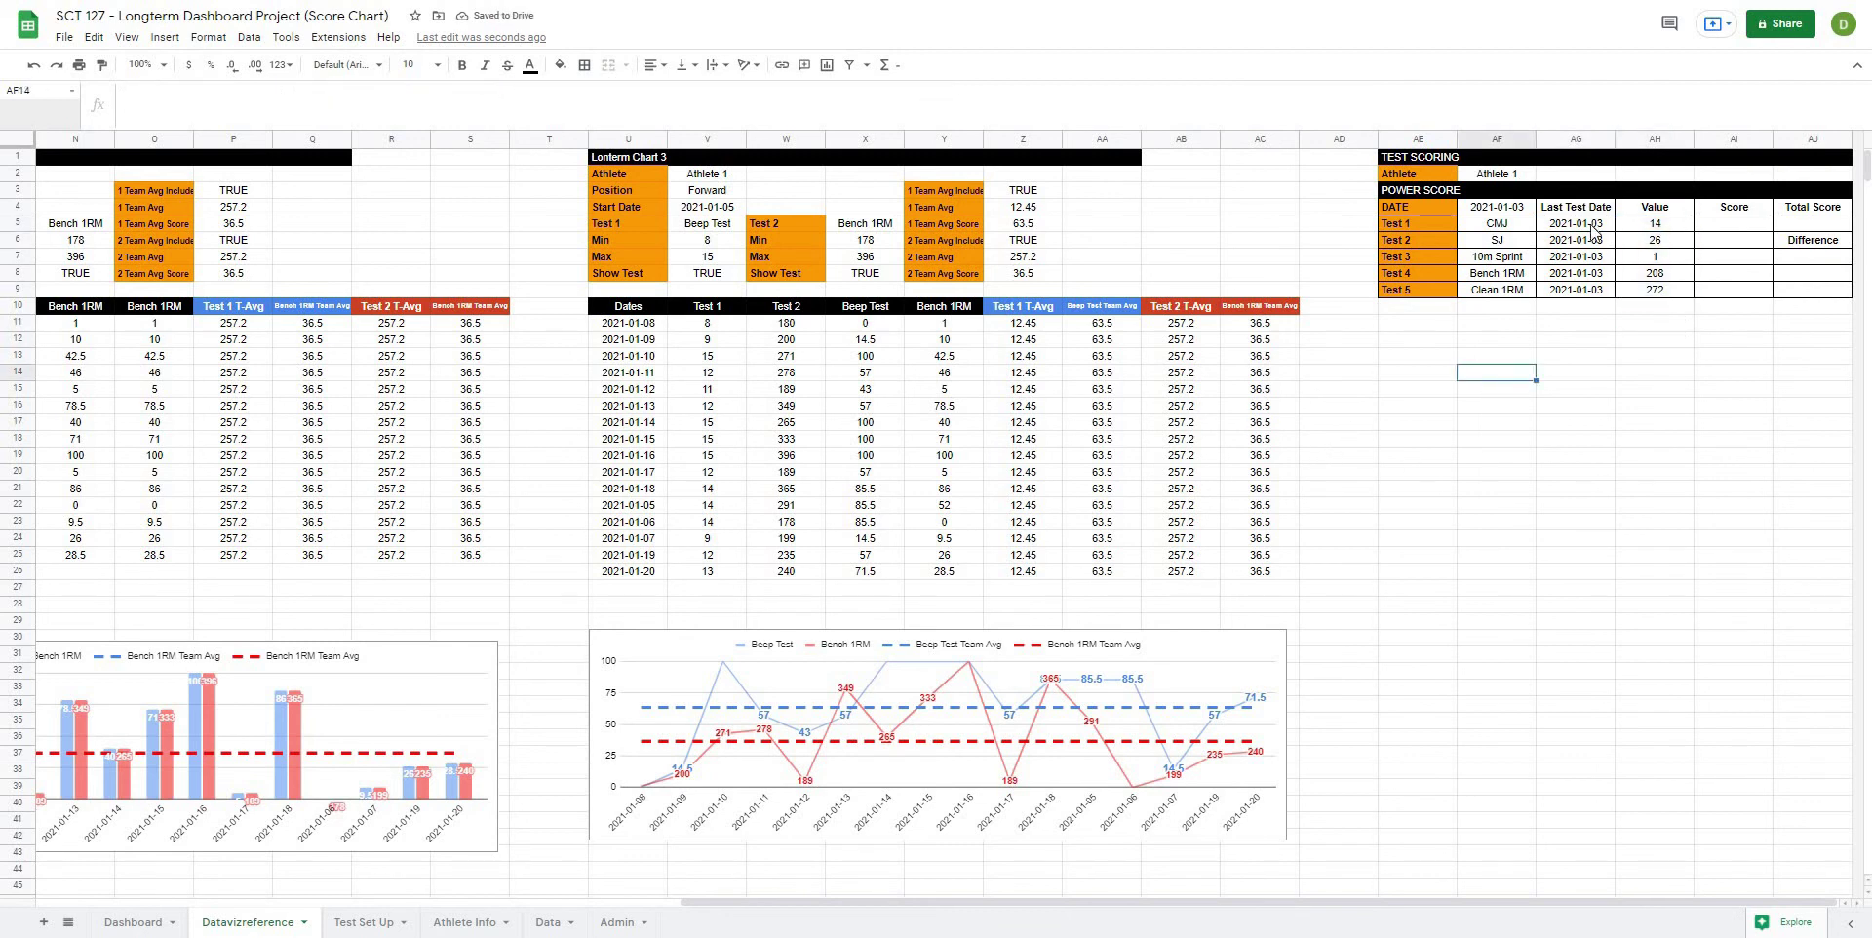